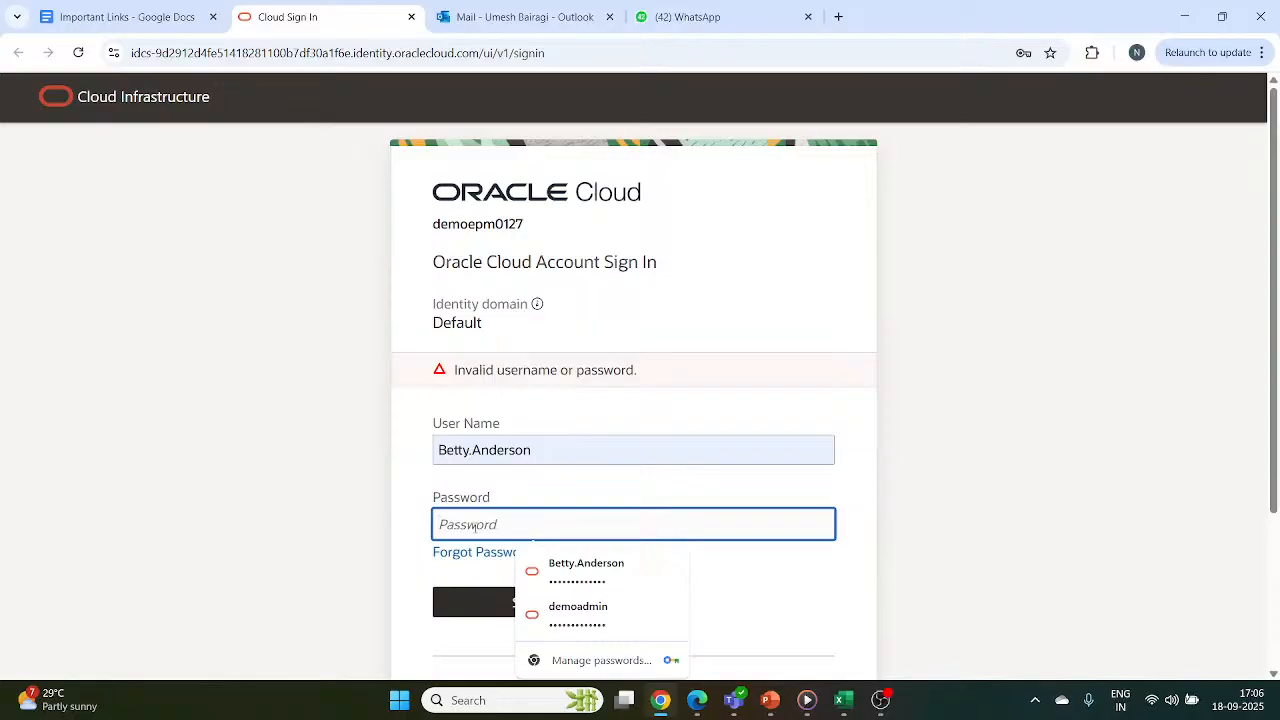
# - Re-enter the account password and sign in to Oracle Cloud
pyautogui.click(494, 604)
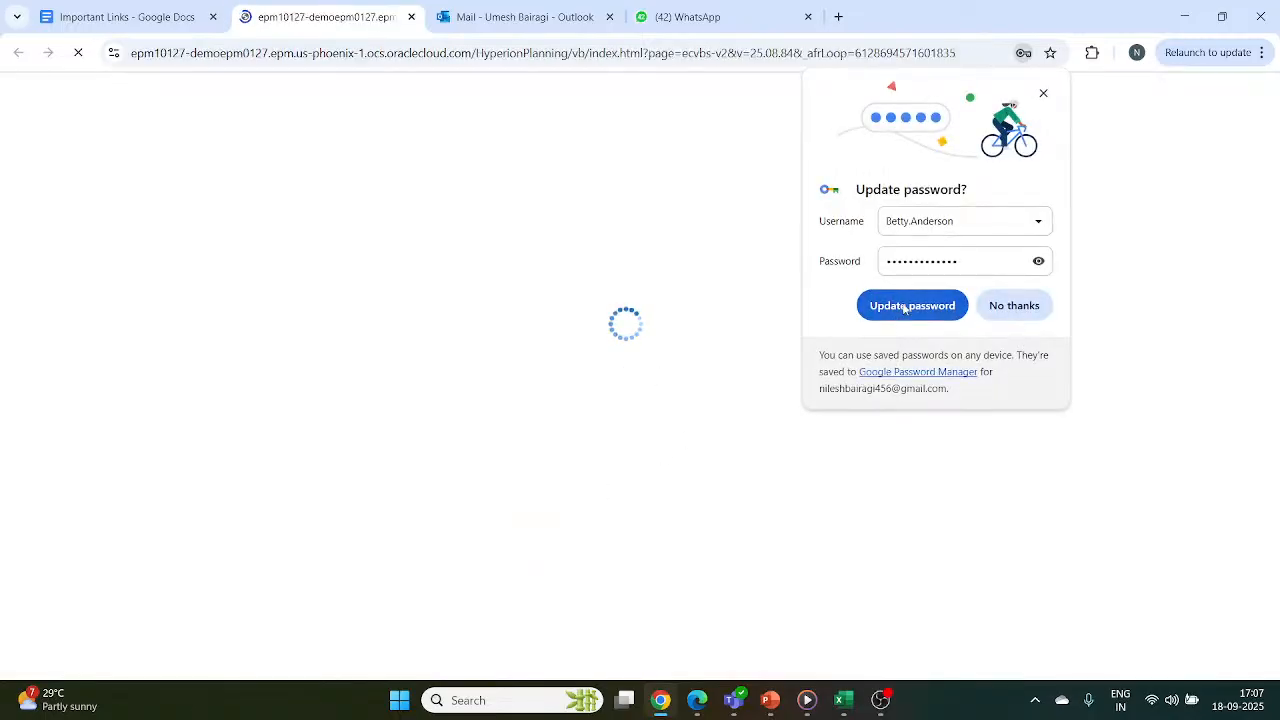
# - Save the updated password in Chrome, dismiss the Groovy engine notice, and switch to Book1 in Excel
pyautogui.click(904, 308)
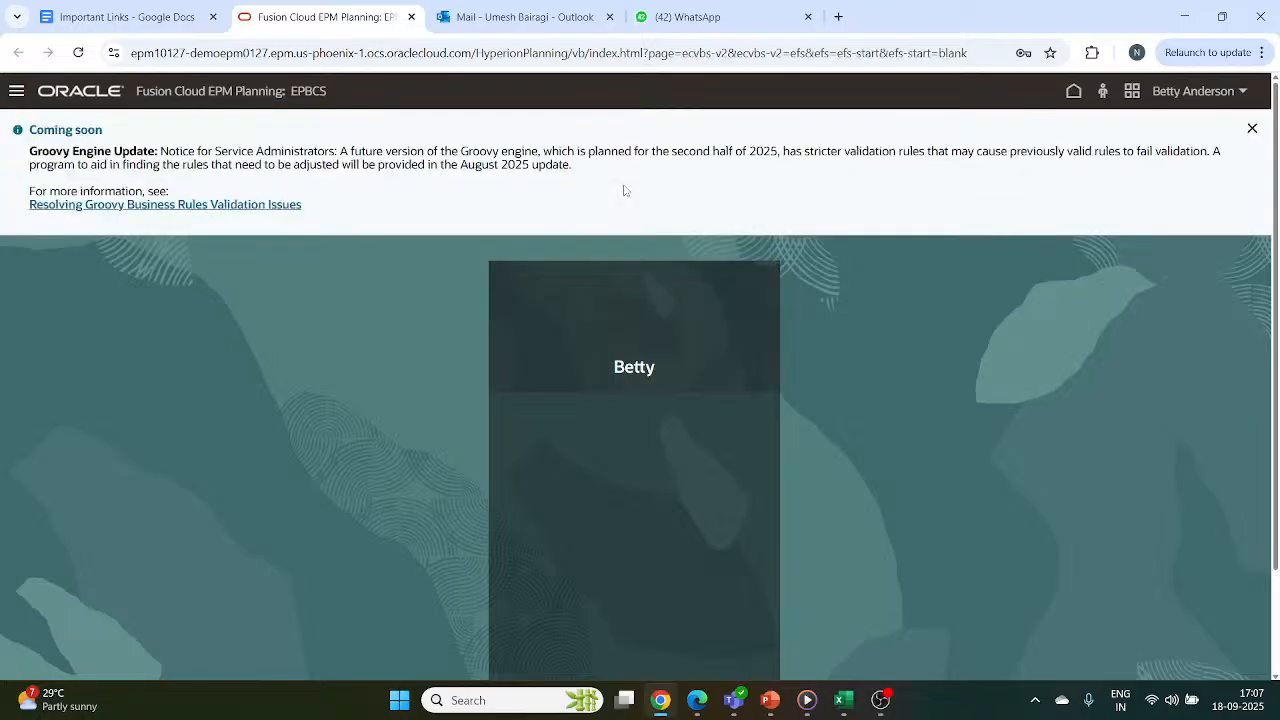
pyautogui.click(1252, 128)
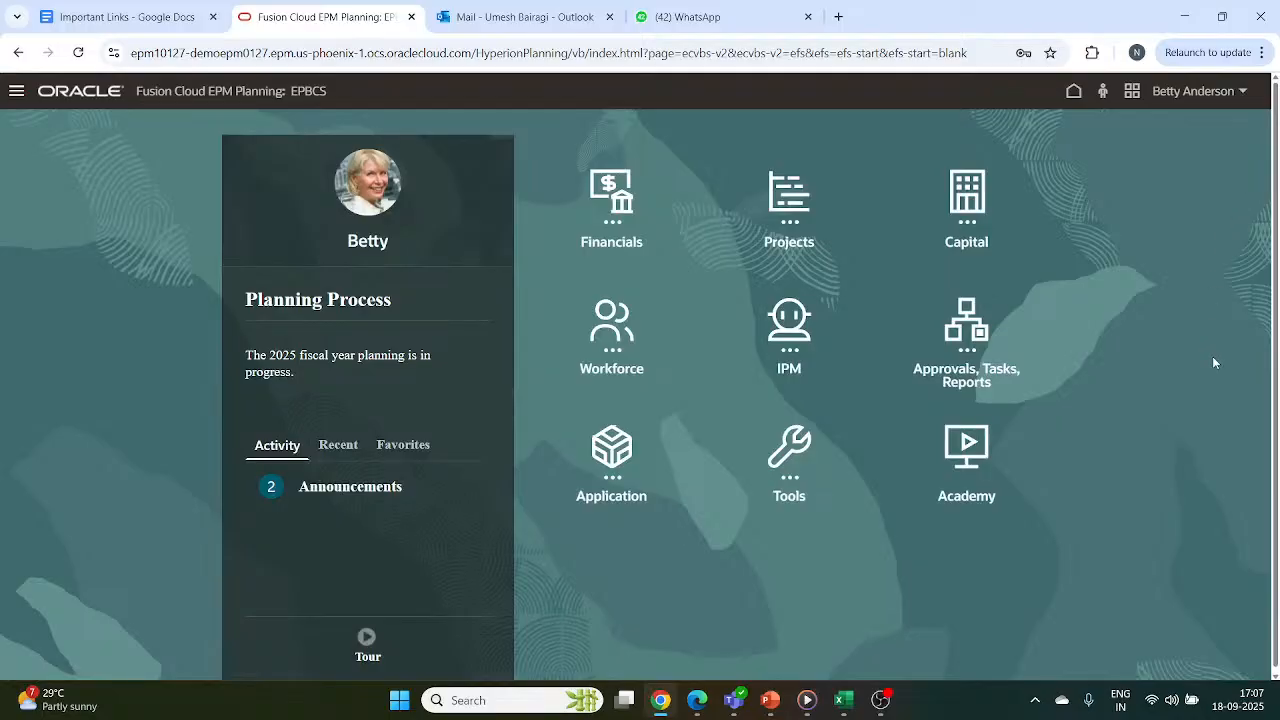
pyautogui.click(845, 702)
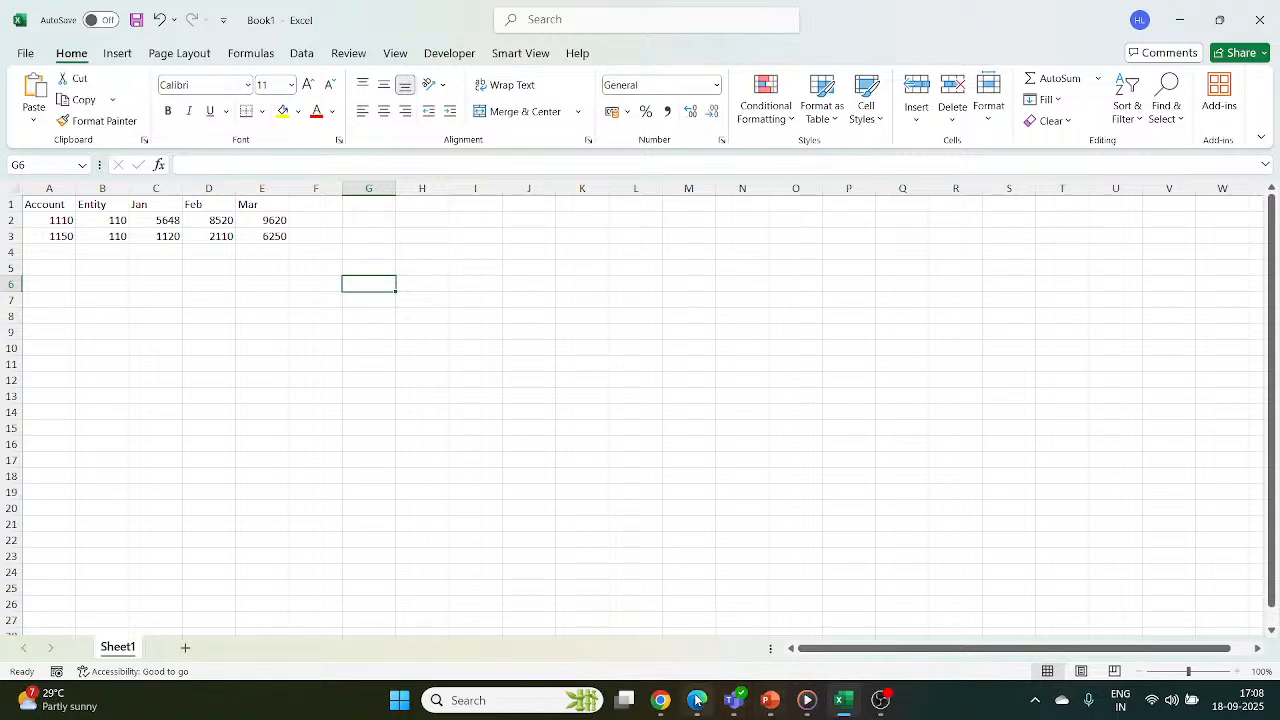
# - Reload the EPM home page and open Dimensions from the Navigator's Create and Manage section
pyautogui.moveTo(661, 705)
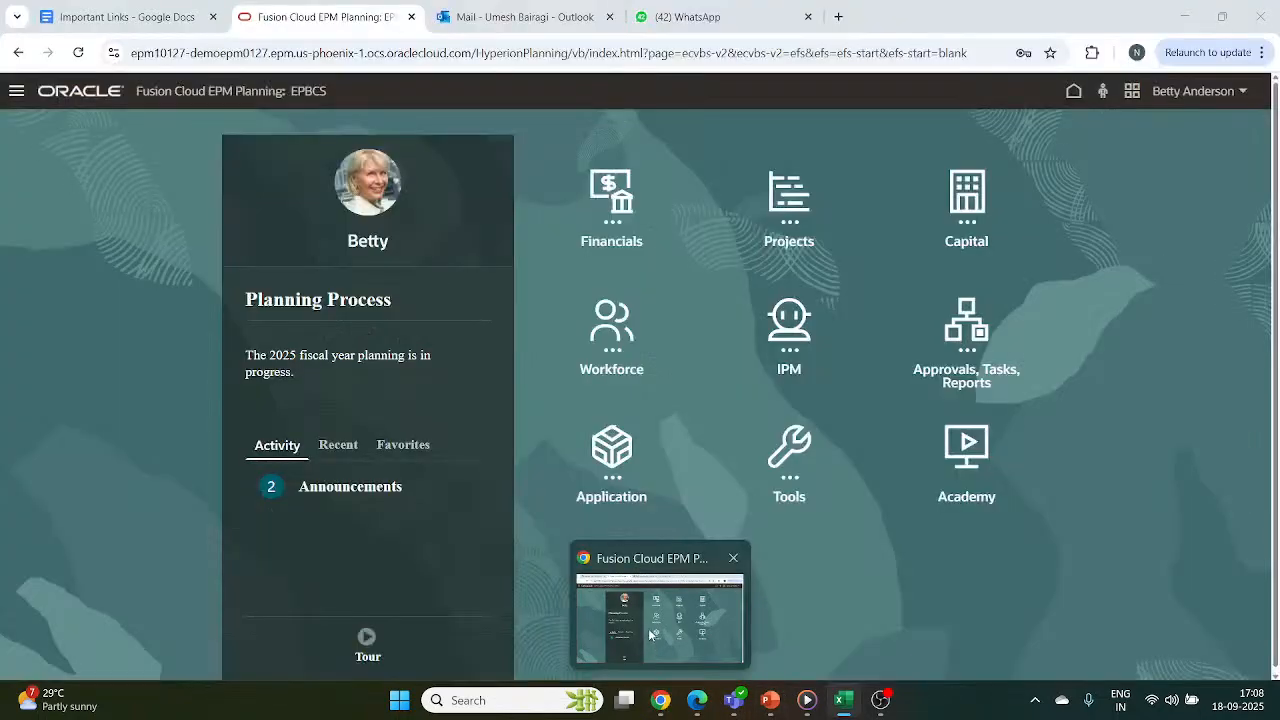
pyautogui.click(649, 630)
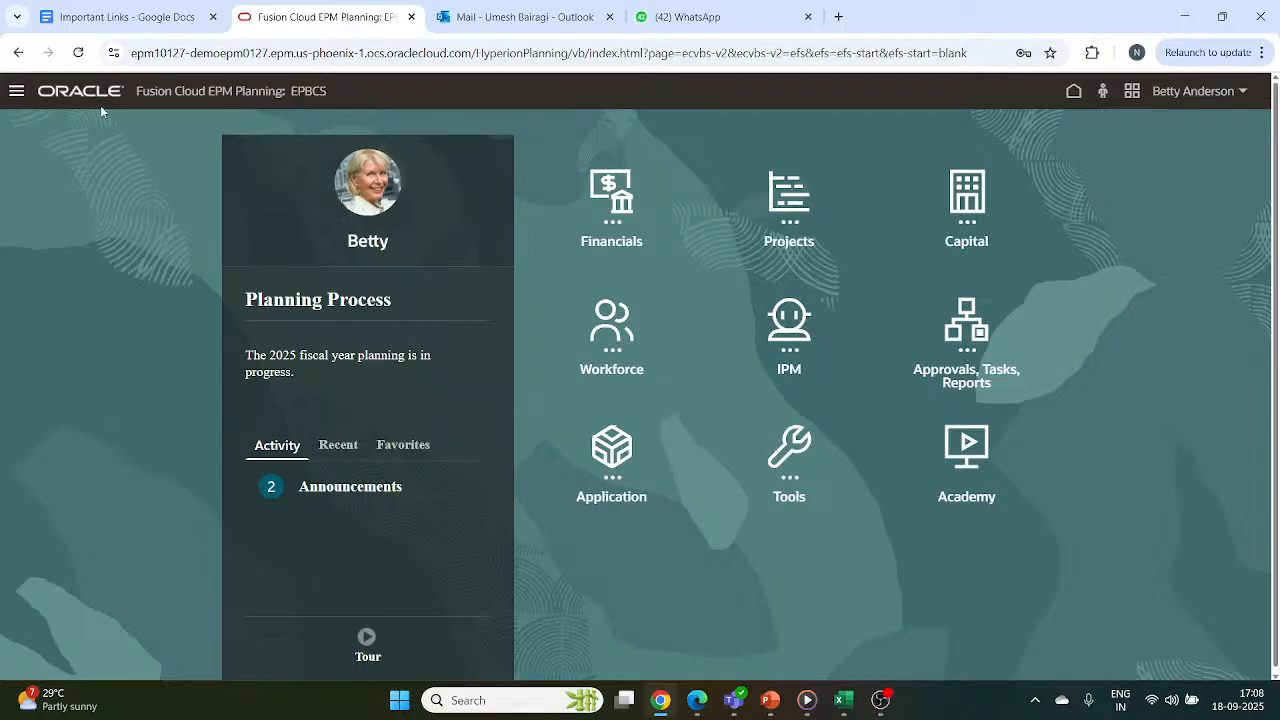
pyautogui.click(78, 52)
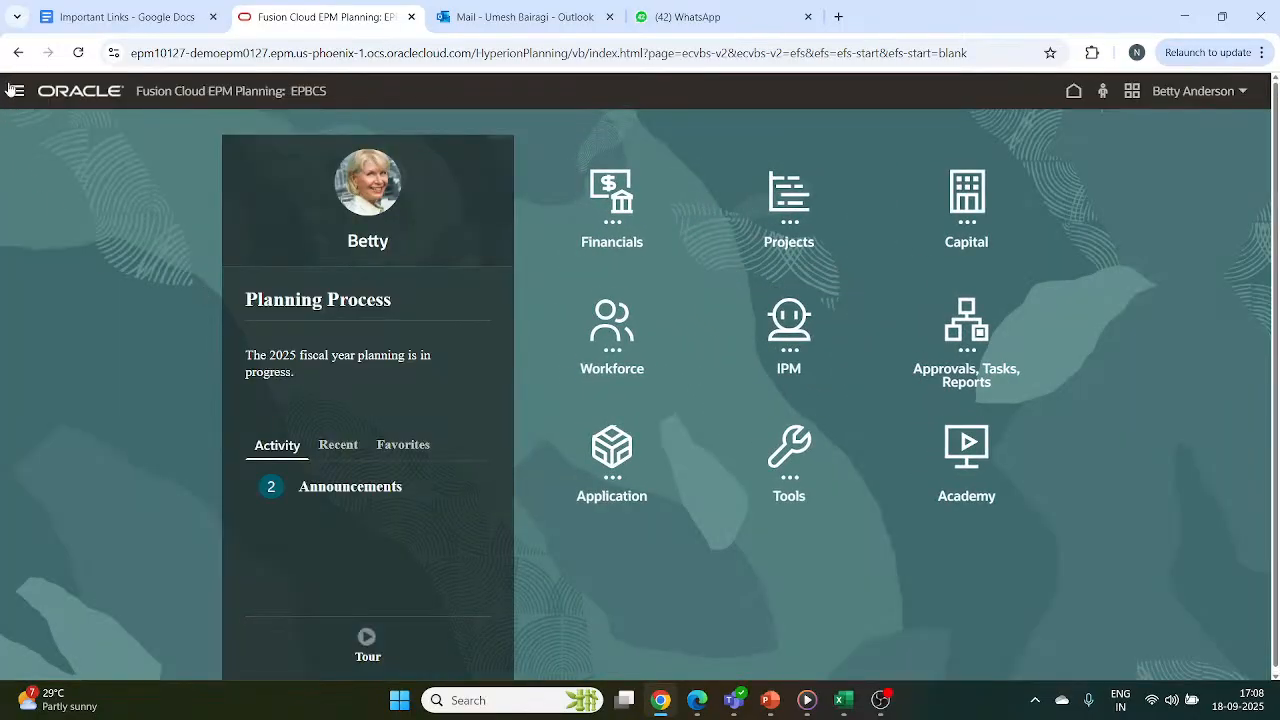
pyautogui.click(14, 90)
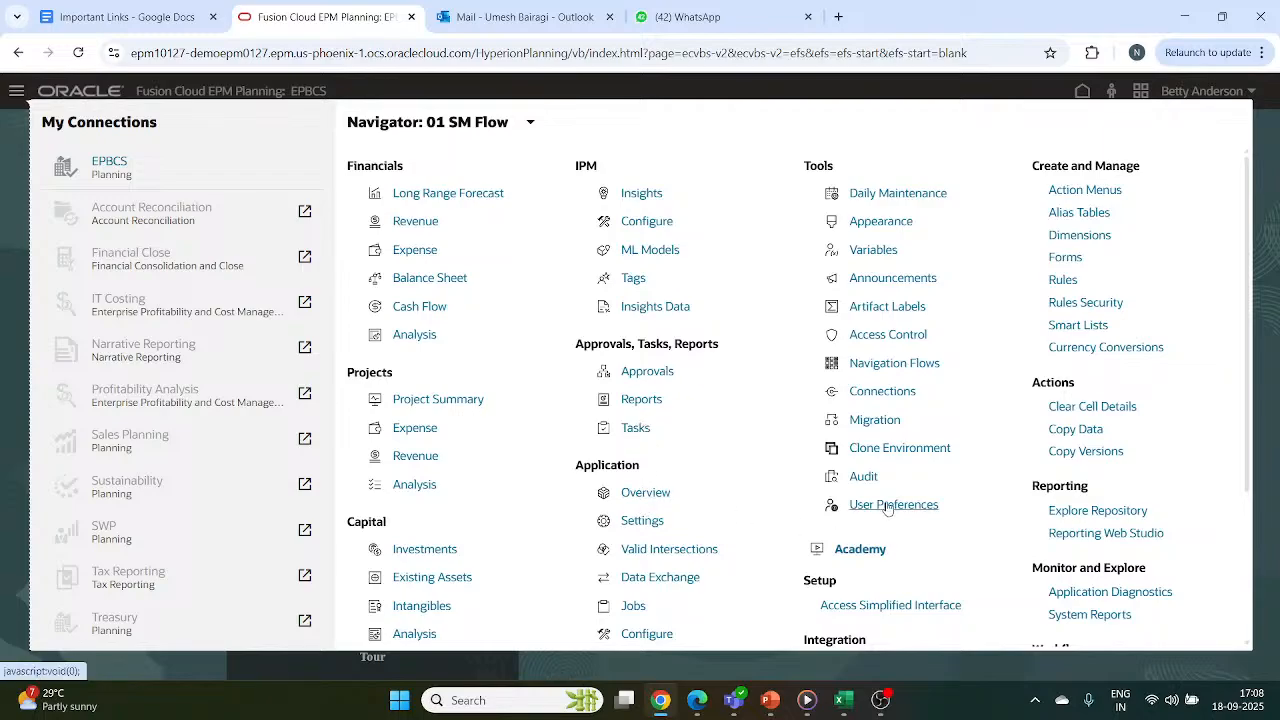
pyautogui.scroll(-4, 887, 508)
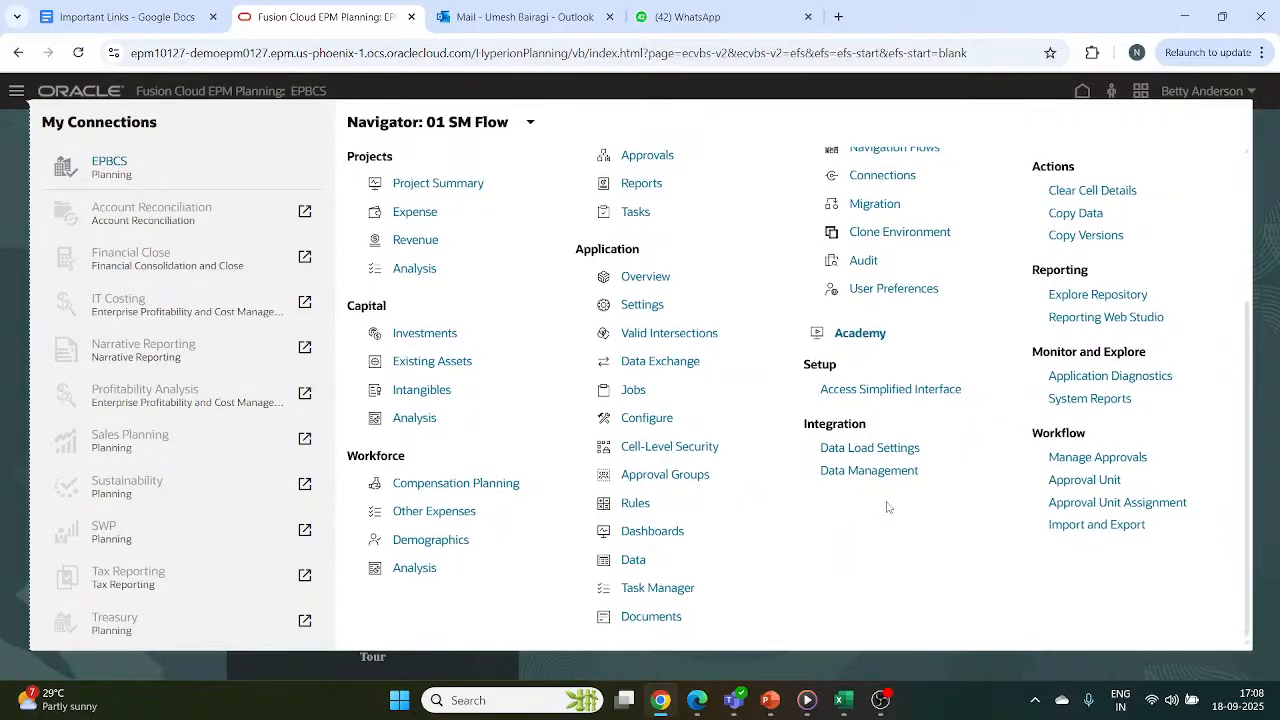
pyautogui.scroll(2, 887, 508)
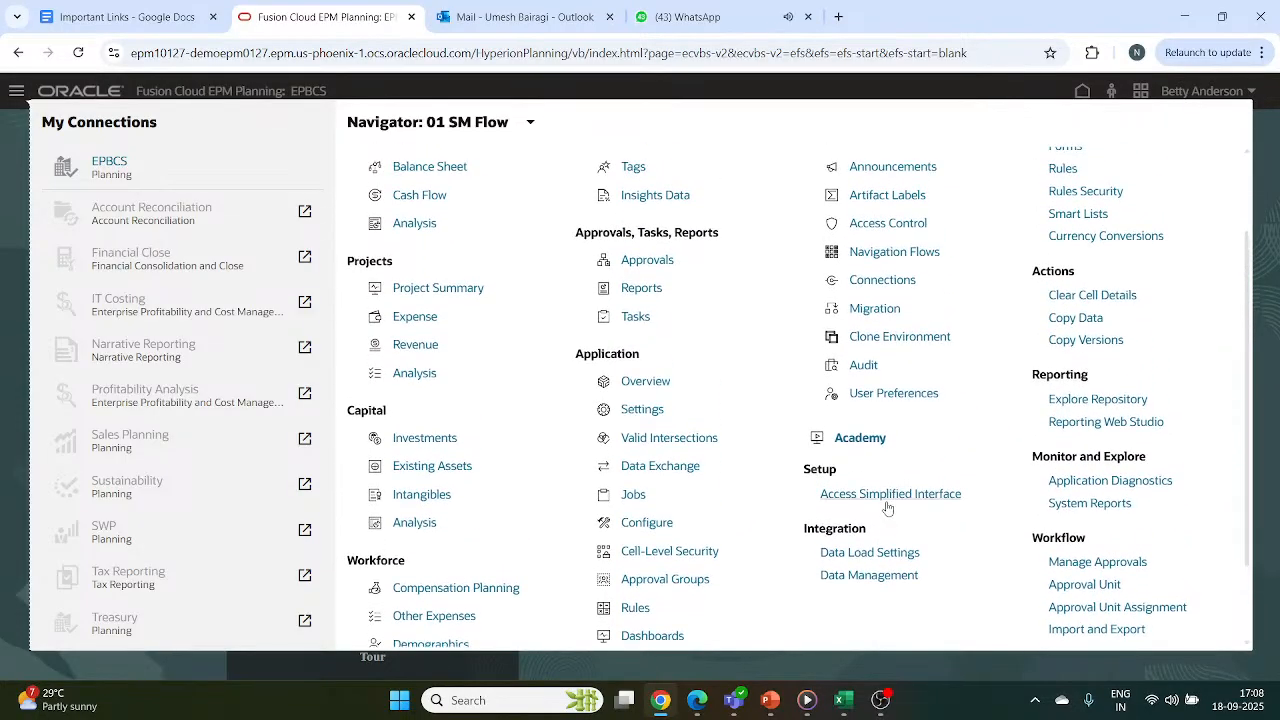
pyautogui.scroll(2, 887, 508)
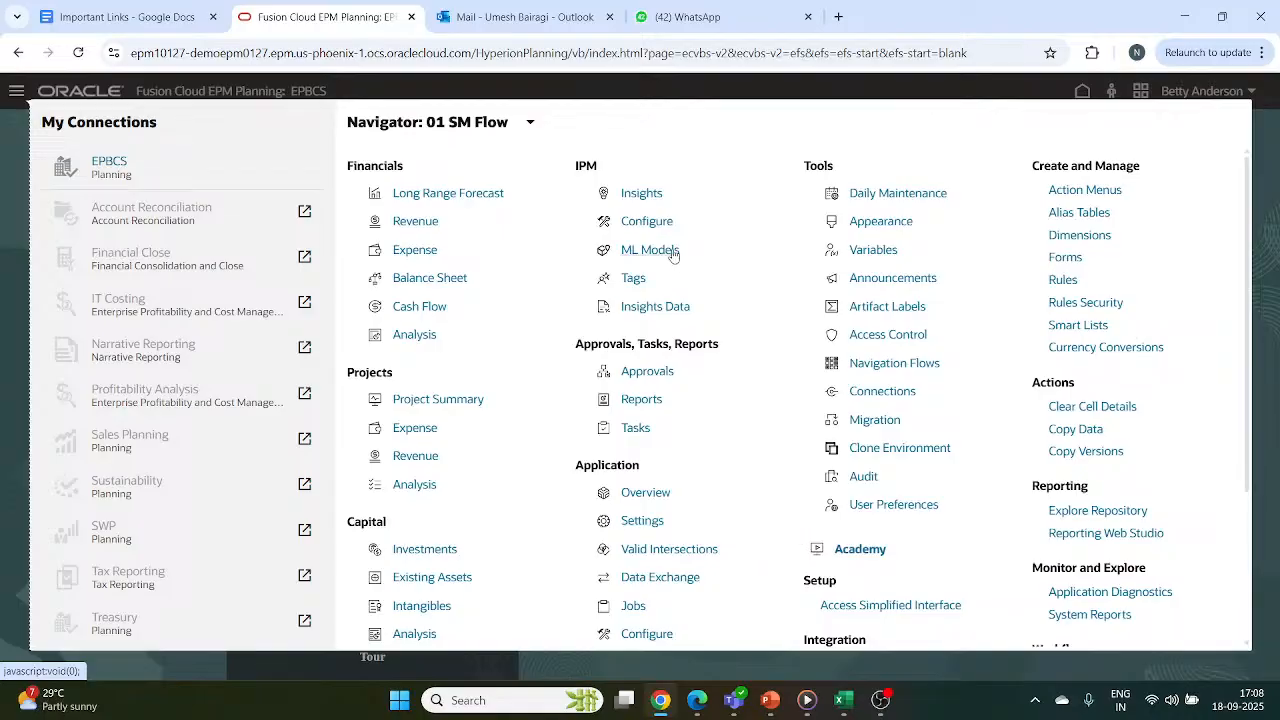
pyautogui.scroll(-2, 780, 292)
pyautogui.scroll(-3, 784, 297)
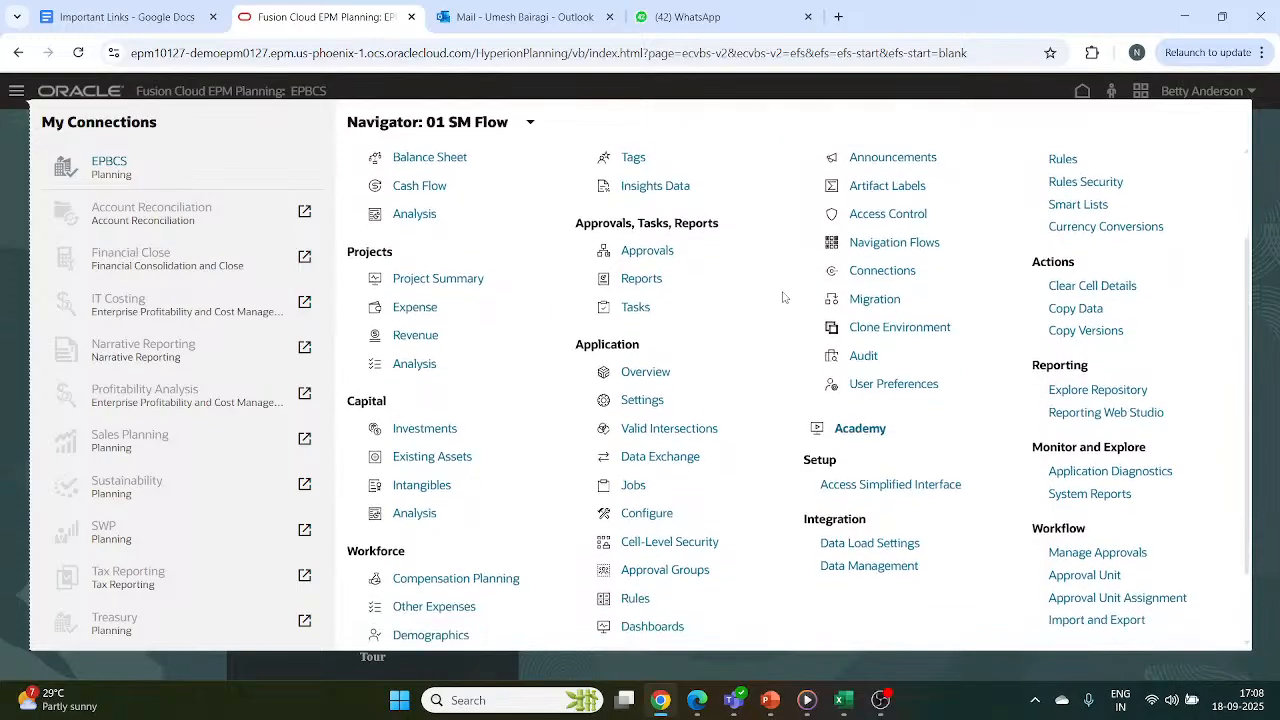
pyautogui.scroll(4, 1024, 313)
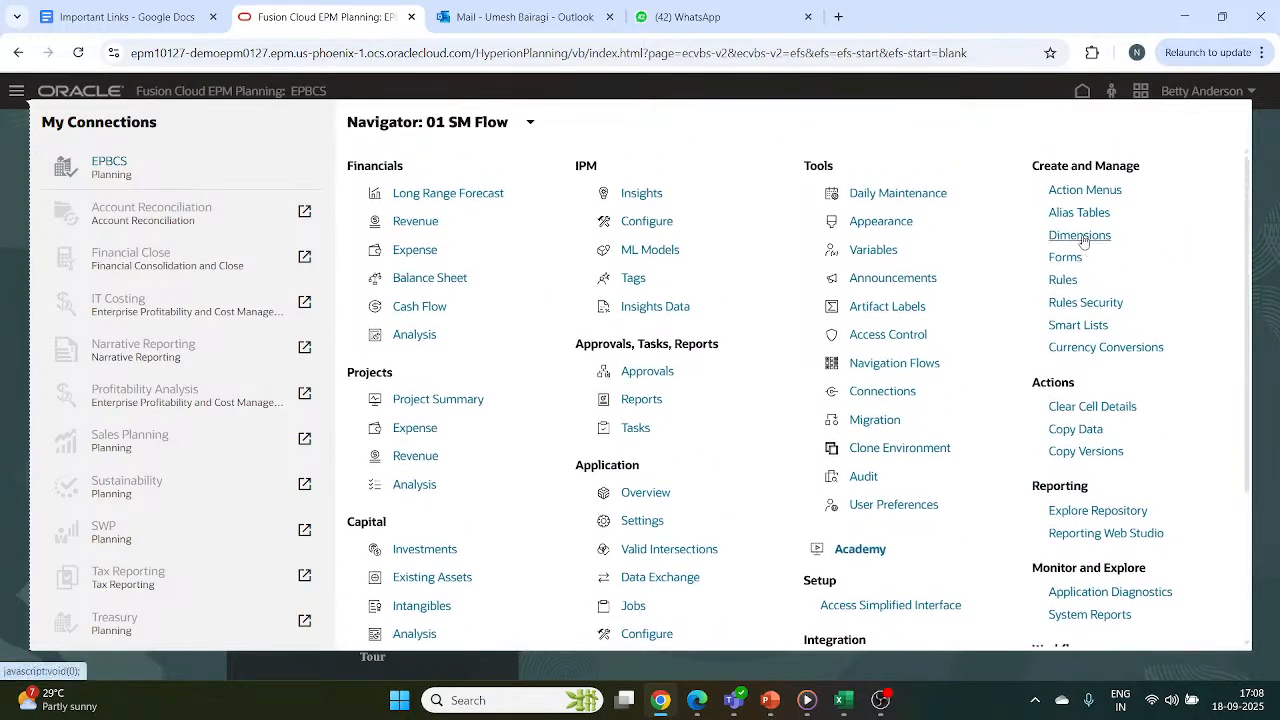
pyautogui.click(1080, 235)
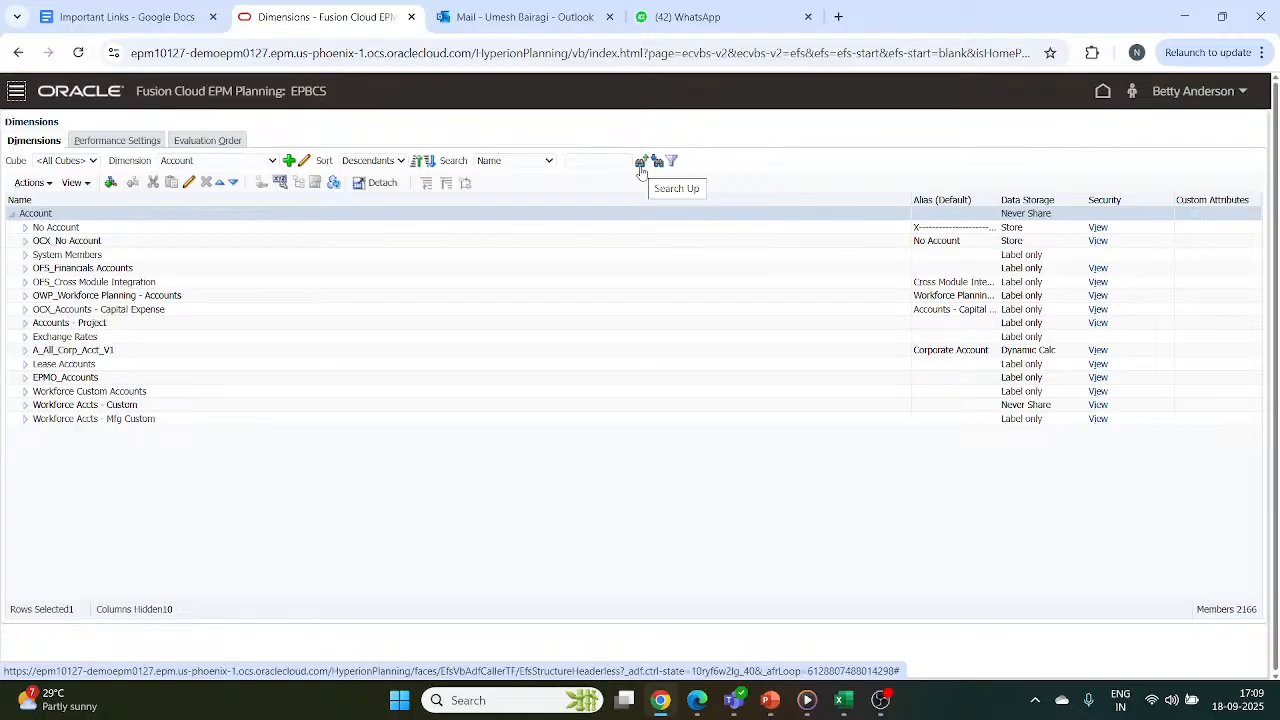
# - Expand System Members, OFS_Financials Accounts and OFS_Cash Planning in the Account hierarchy
pyautogui.click(25, 257)
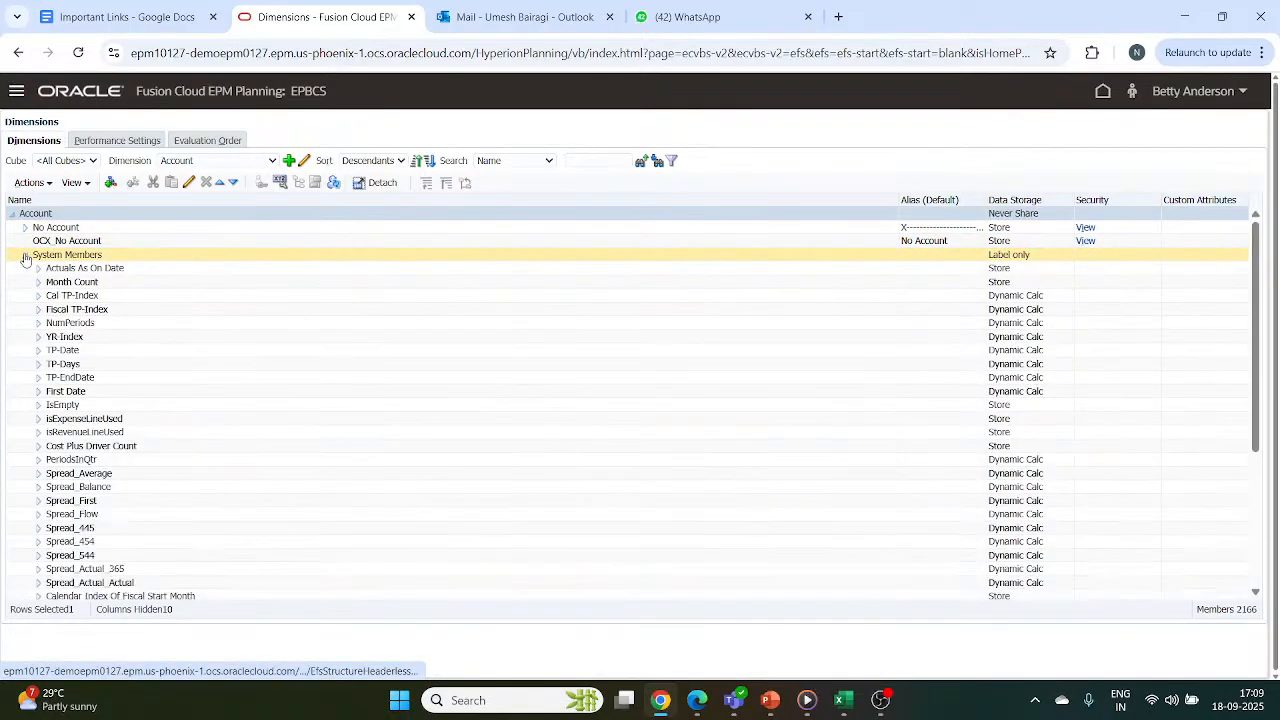
pyautogui.scroll(-1, 107, 379)
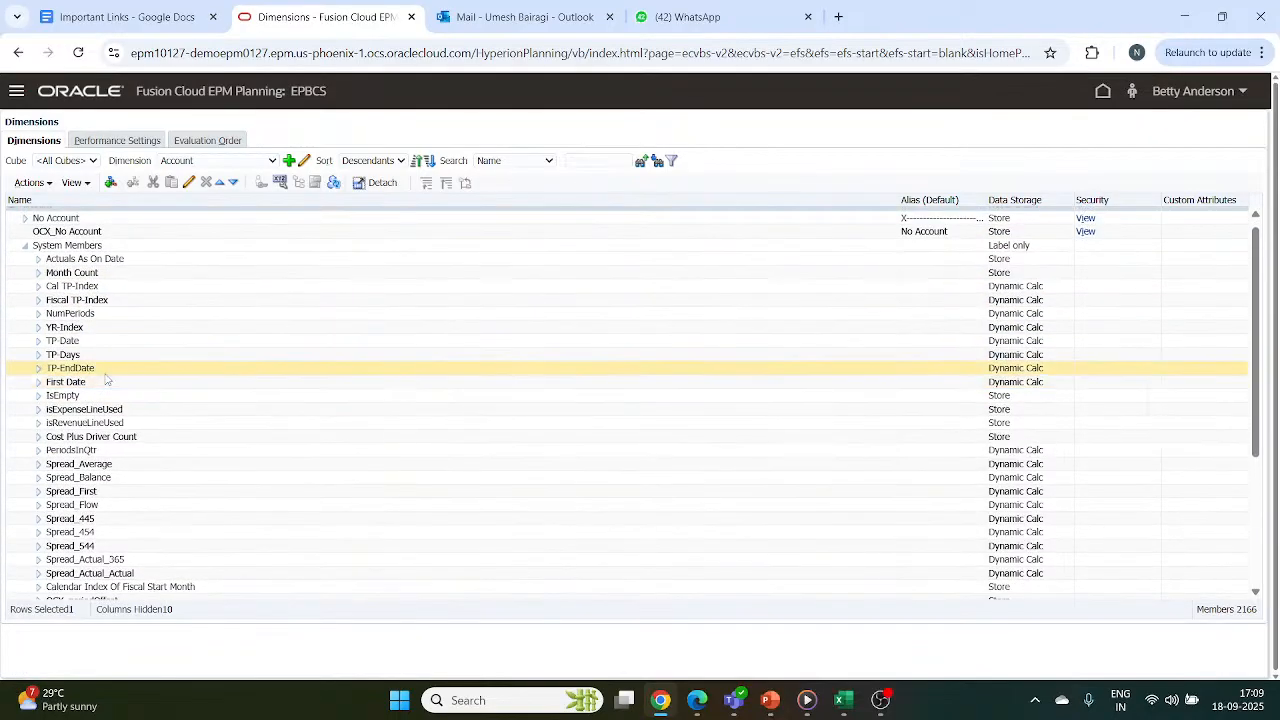
pyautogui.scroll(-3, 139, 420)
pyautogui.scroll(-2, 139, 420)
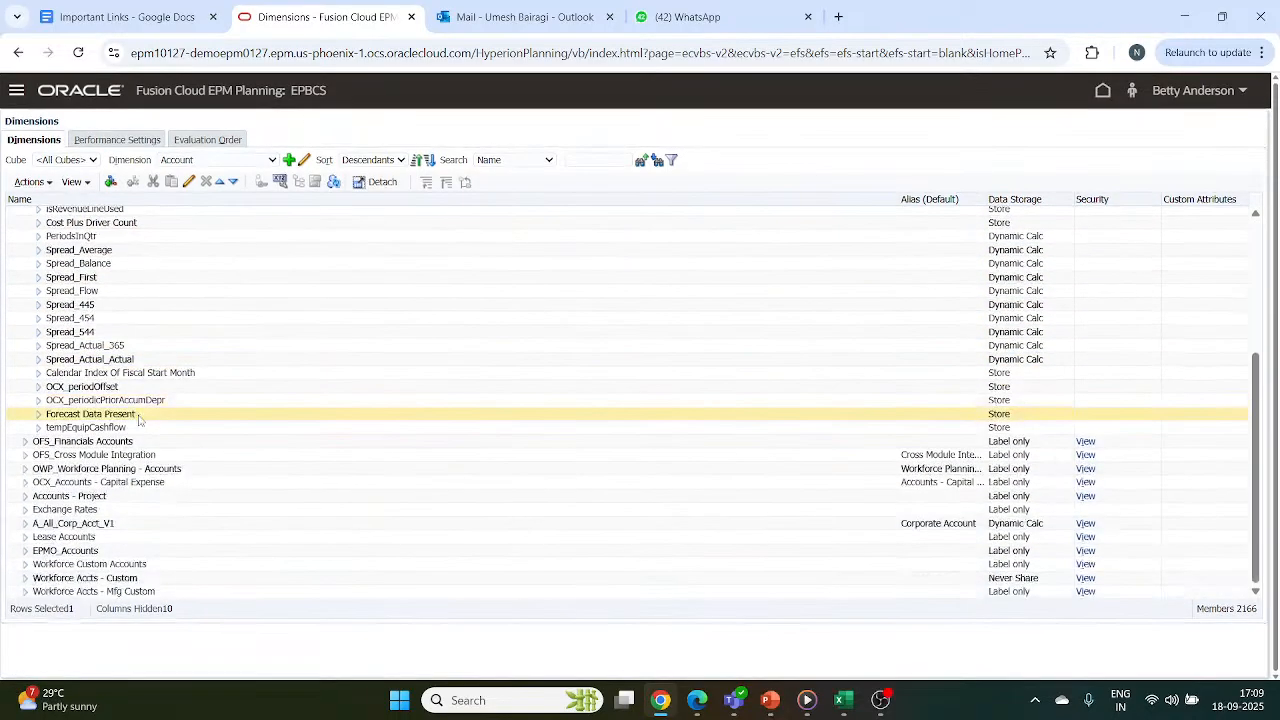
pyautogui.click(24, 443)
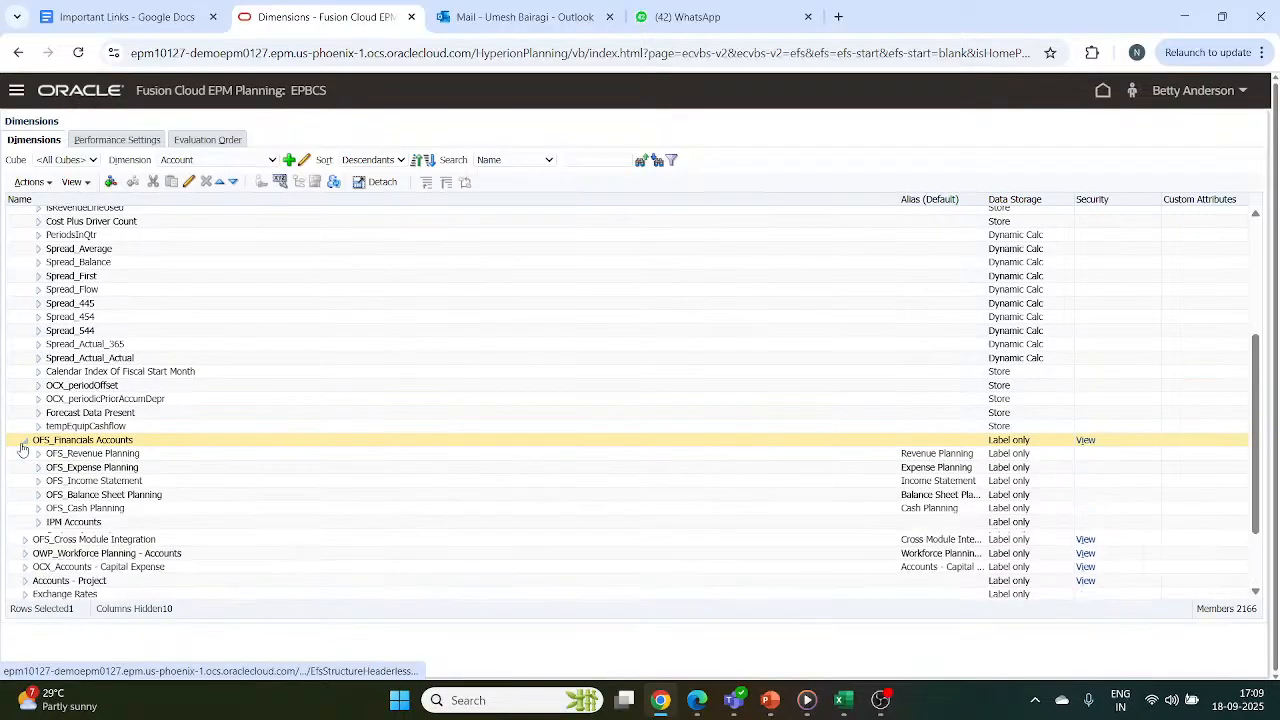
pyautogui.scroll(-2, 137, 470)
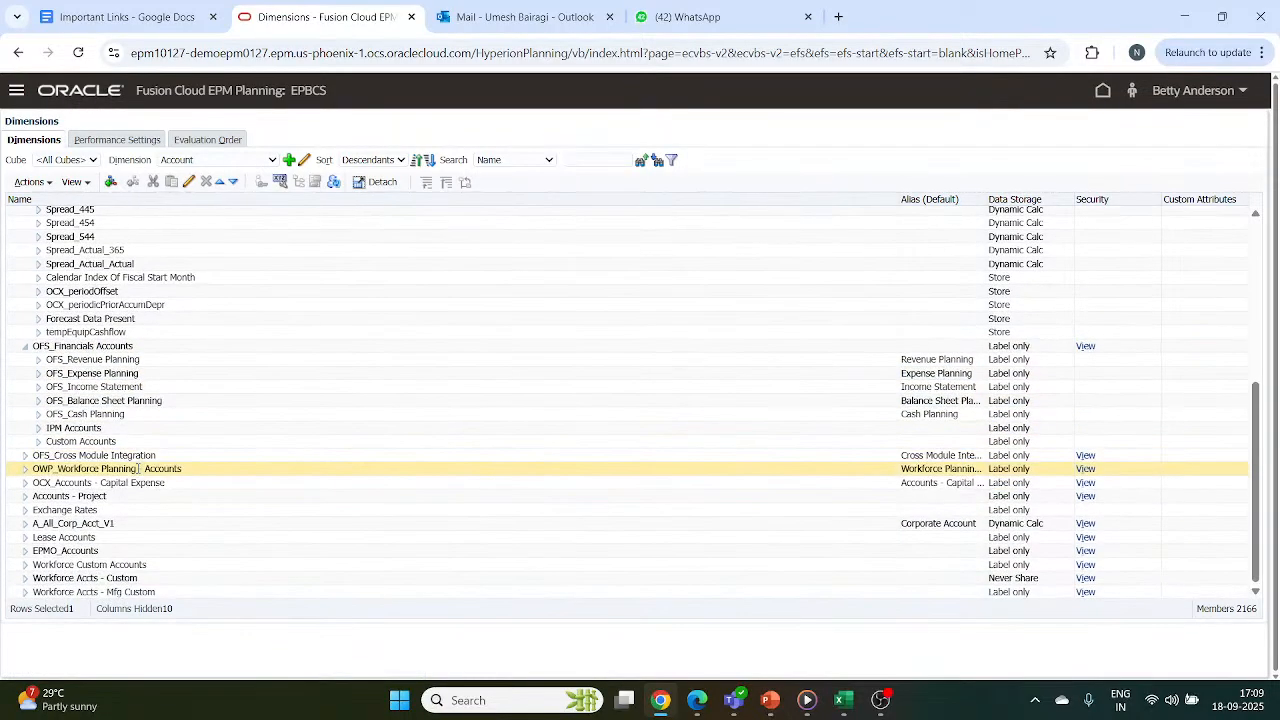
pyautogui.click(38, 416)
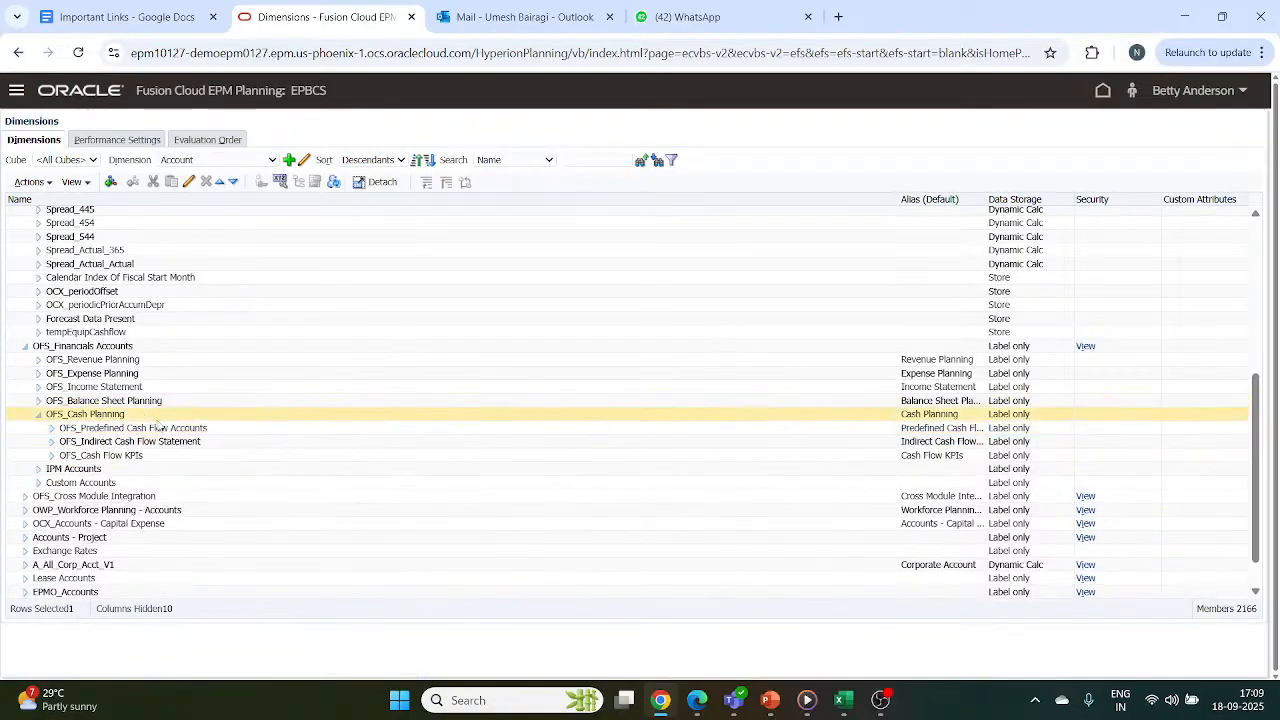
pyautogui.scroll(-1, 157, 427)
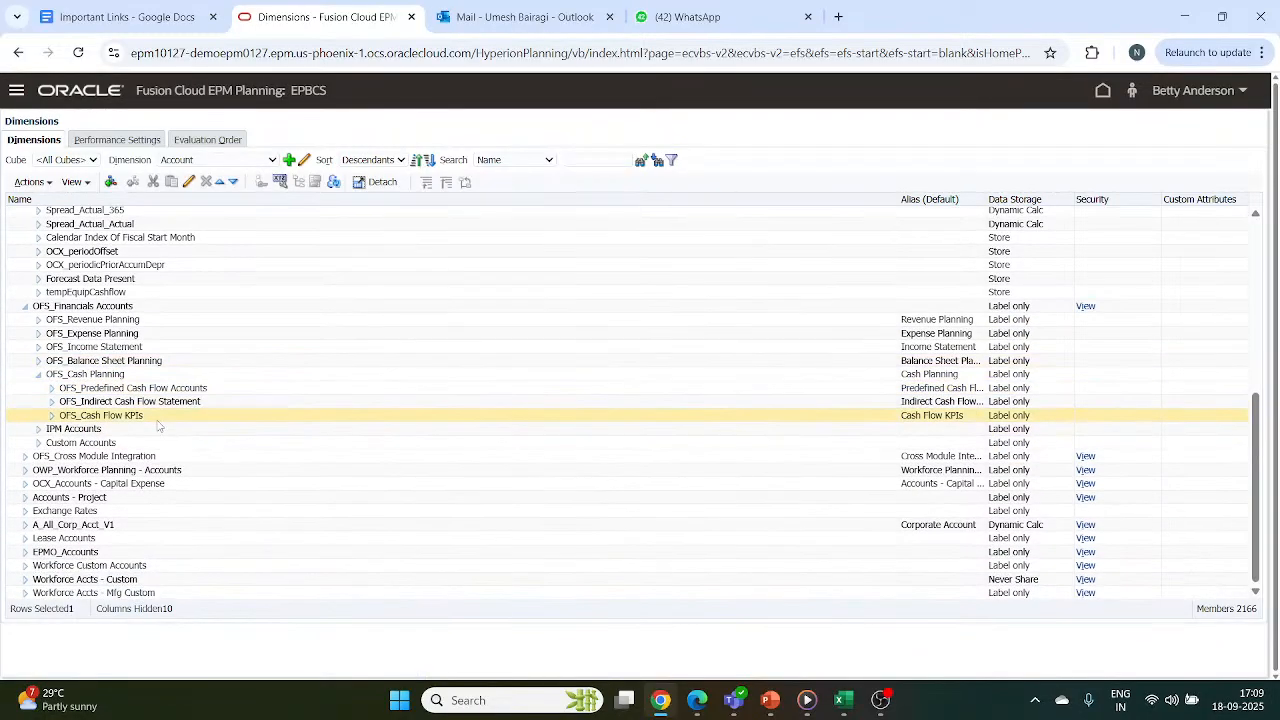
# - Expand OFS_Balance Sheet Planning down through Total Assets to OFS_Cash and select OFS_Cash in Bank(Shared)
pyautogui.click(38, 361)
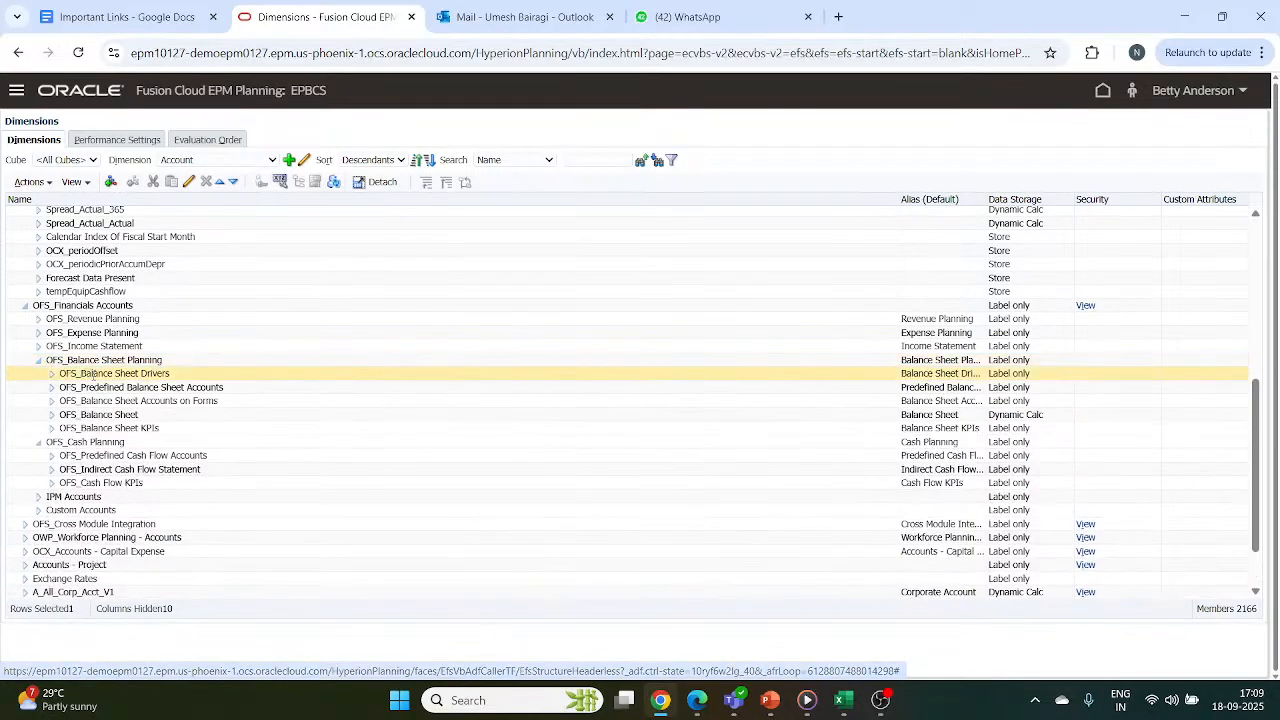
pyautogui.click(51, 416)
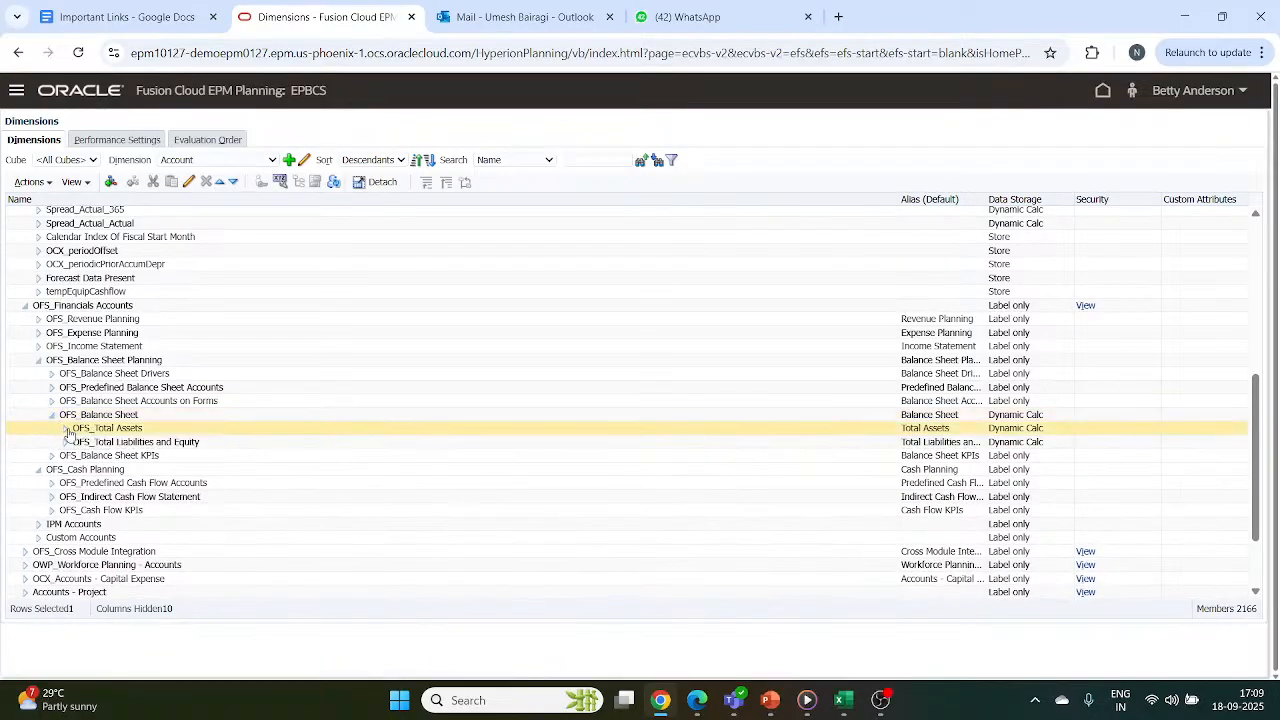
pyautogui.click(64, 429)
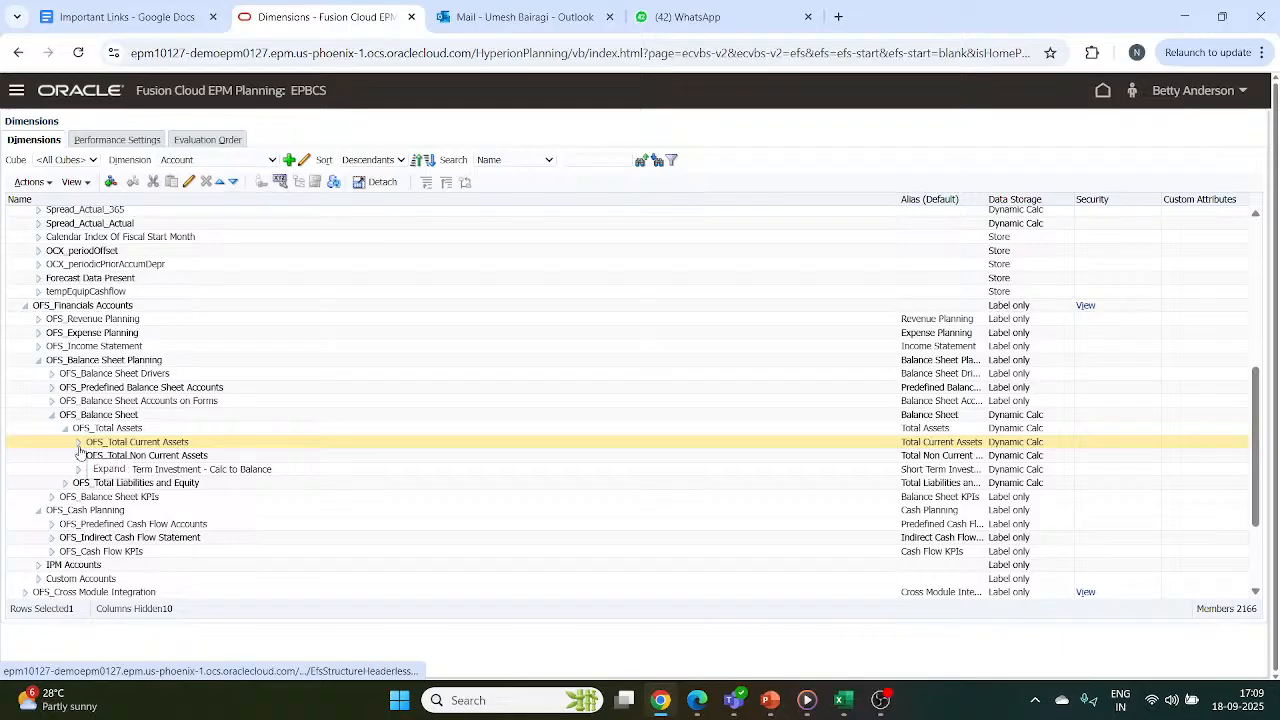
pyautogui.click(78, 444)
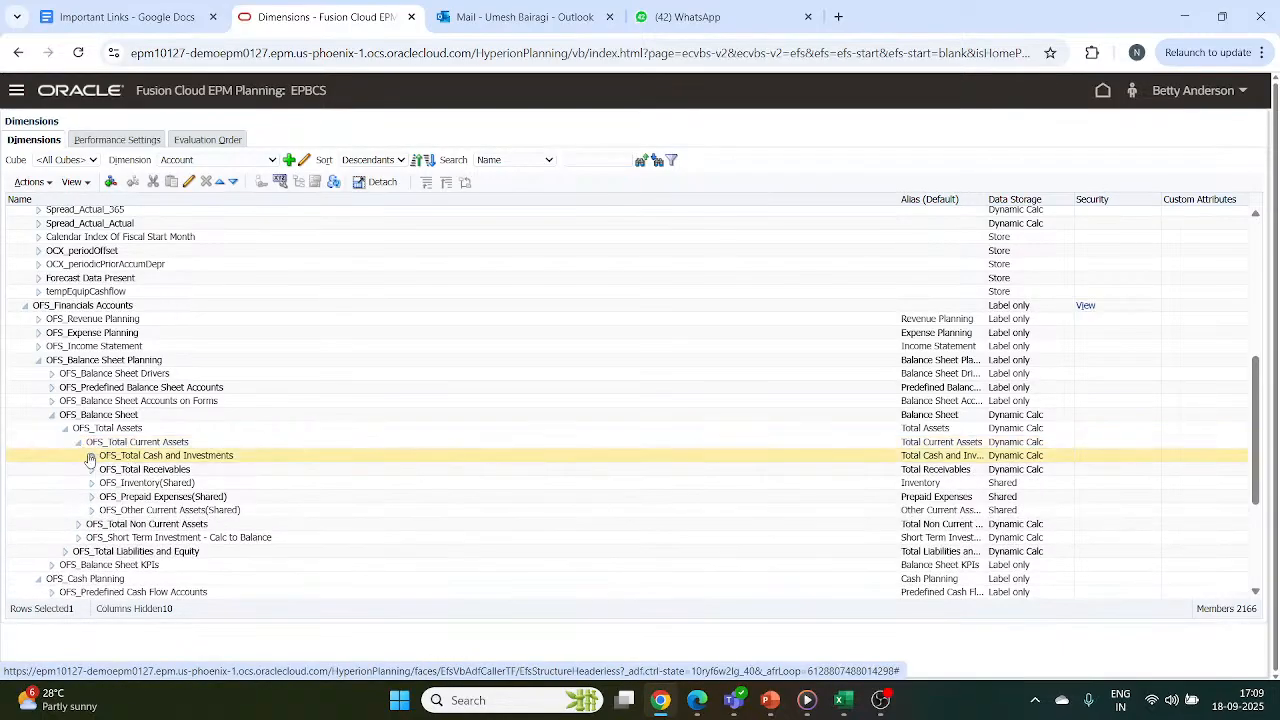
pyautogui.click(90, 459)
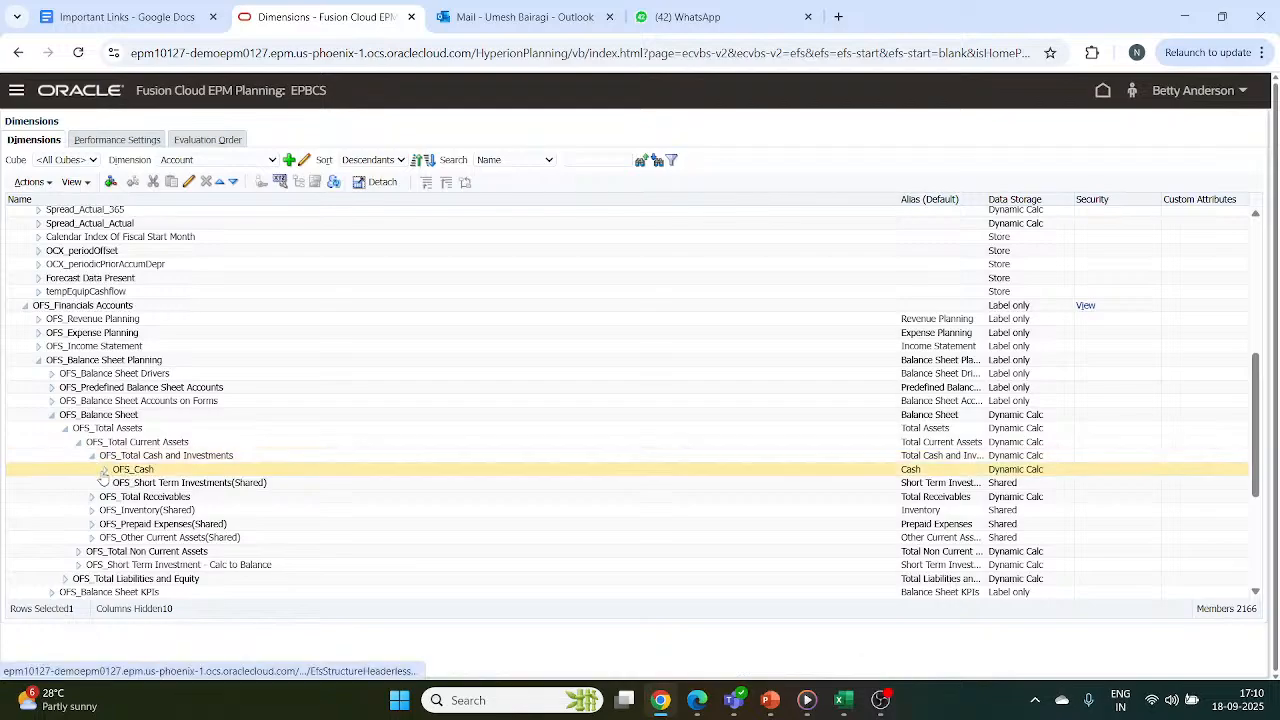
pyautogui.click(104, 470)
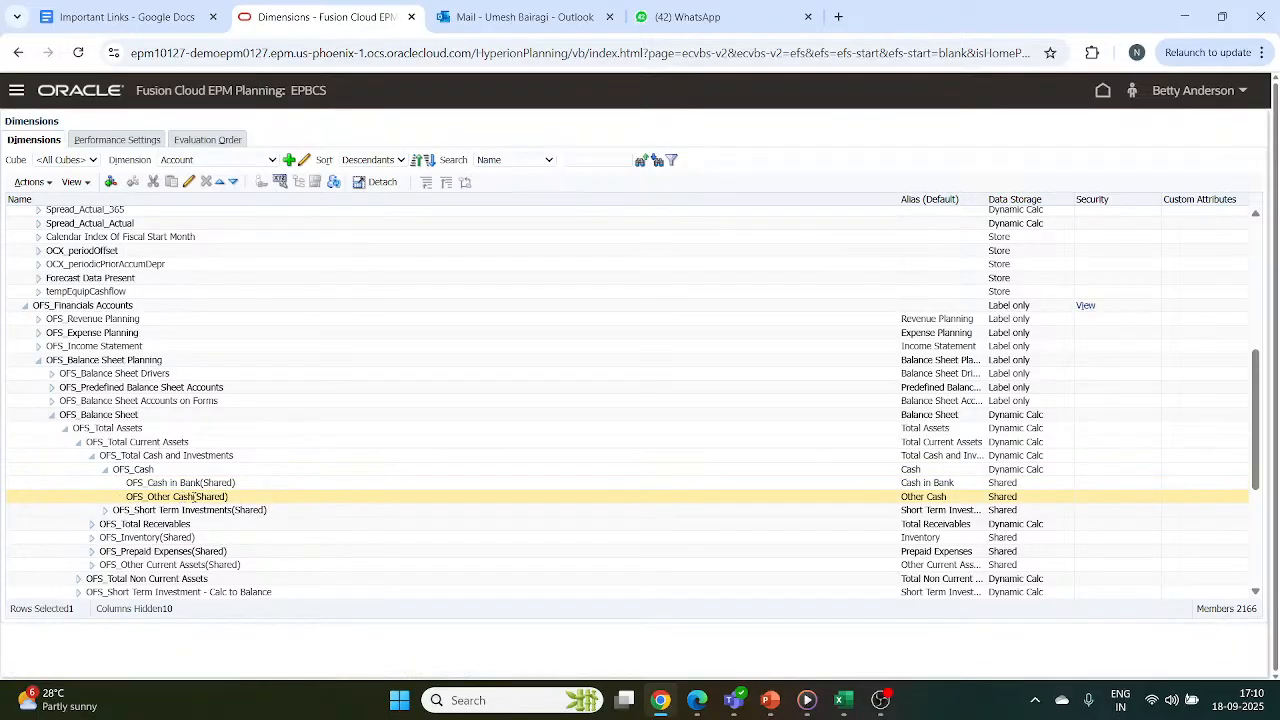
pyautogui.click(256, 486)
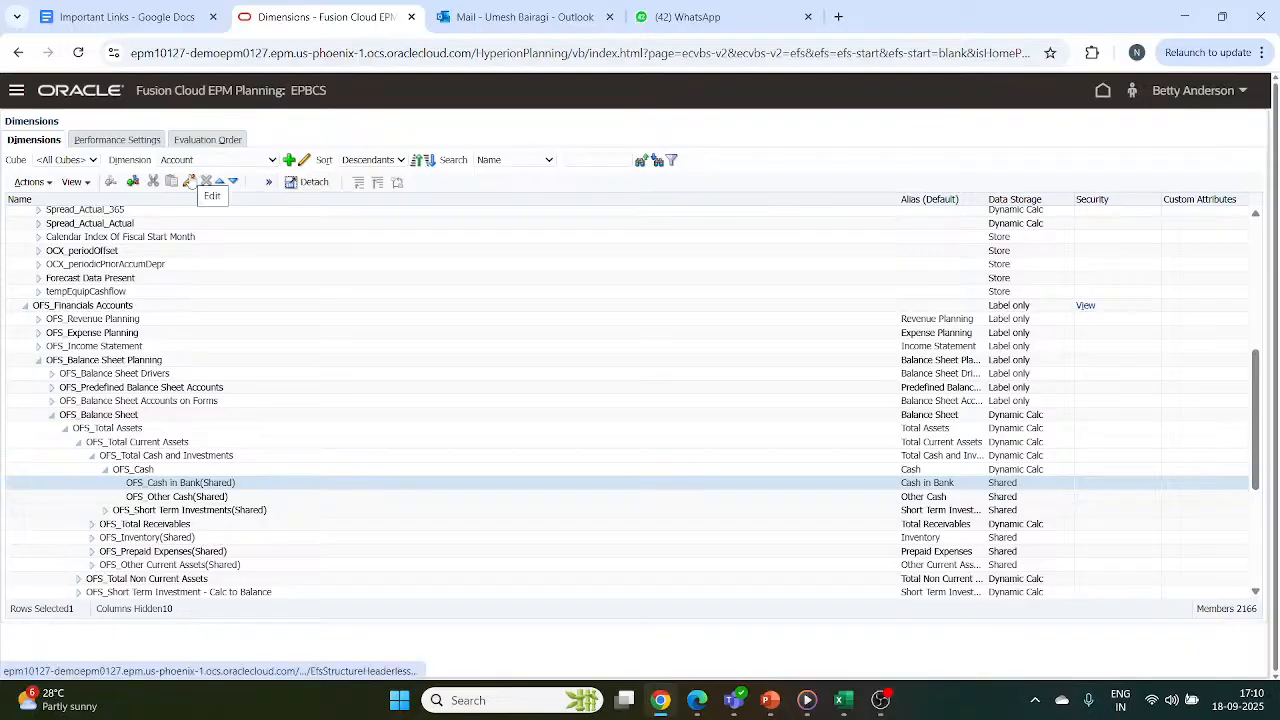
# - Open OFS_Cash in Bank(Shared) for editing, leave the edit form, and switch to the Book1 workbook in Excel
pyautogui.click(190, 181)
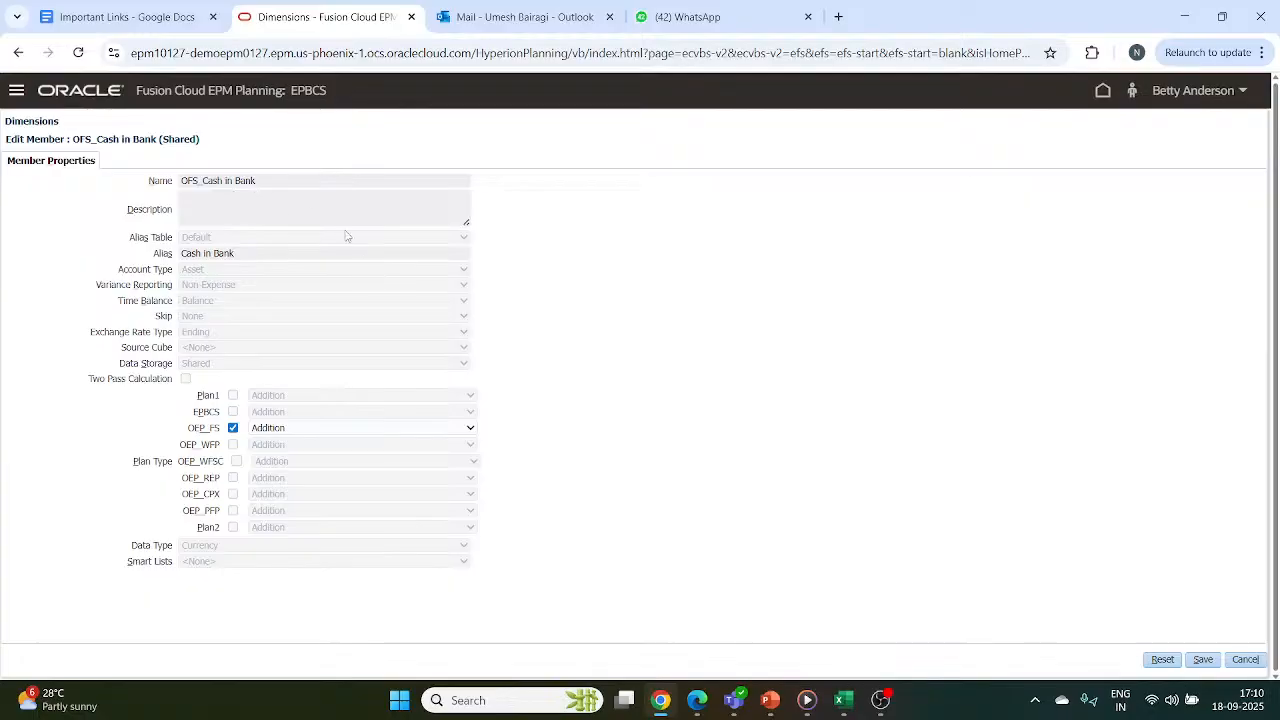
pyautogui.click(17, 53)
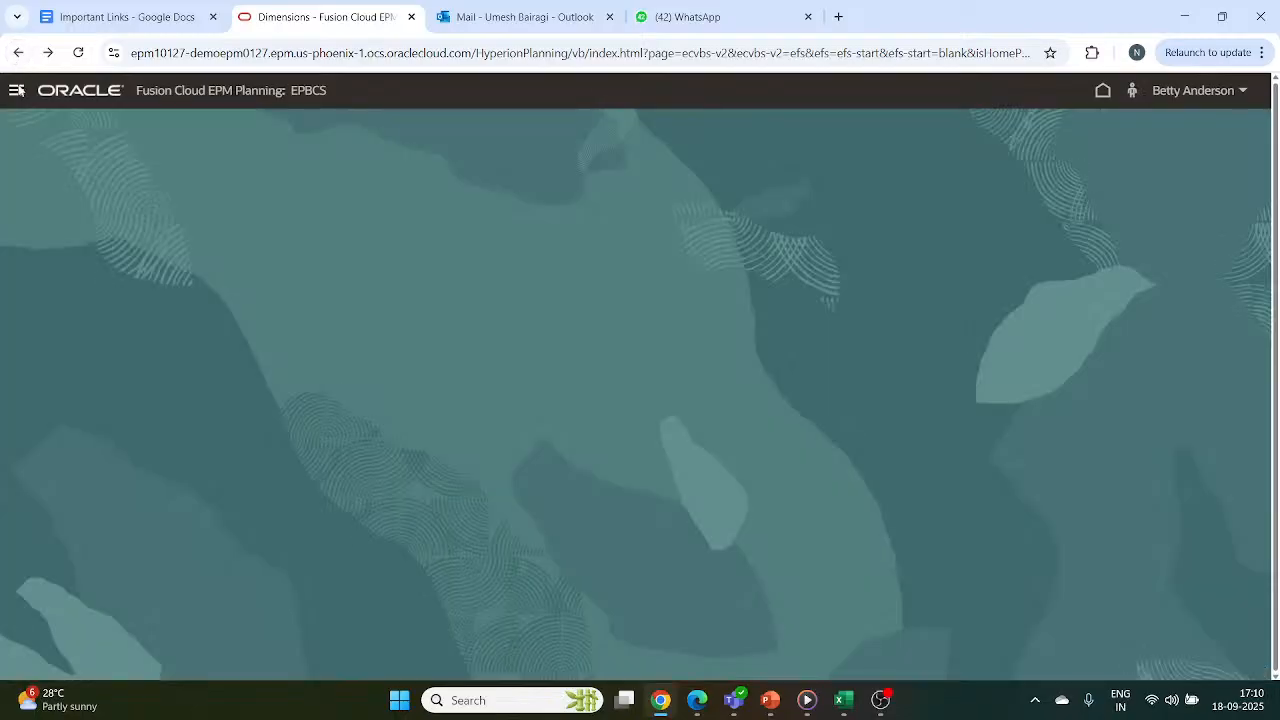
pyautogui.click(17, 90)
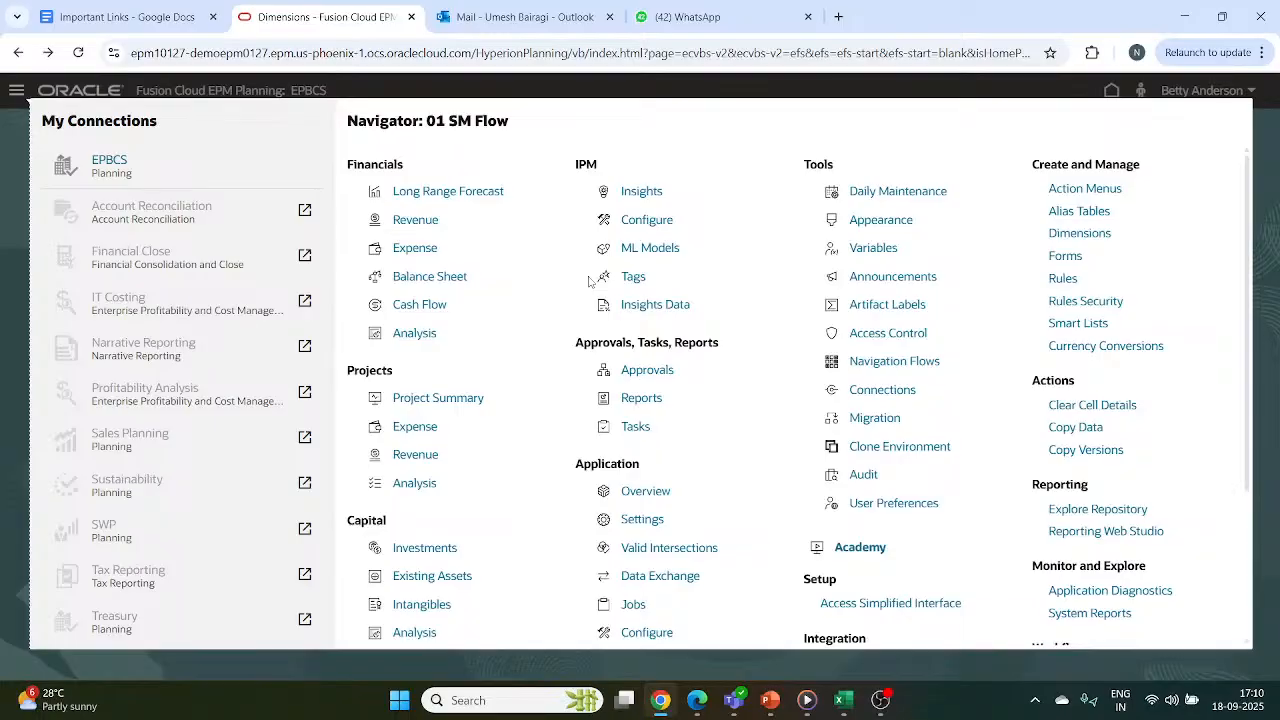
pyautogui.click(19, 96)
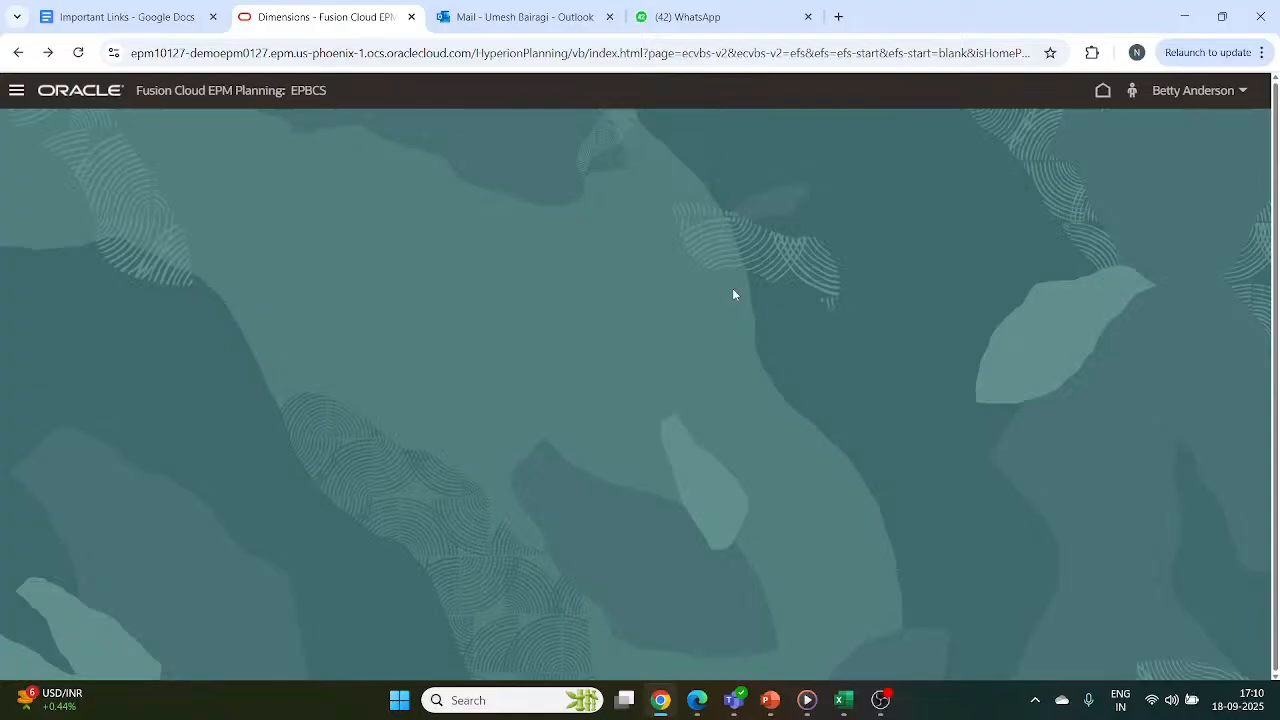
pyautogui.moveTo(843, 700)
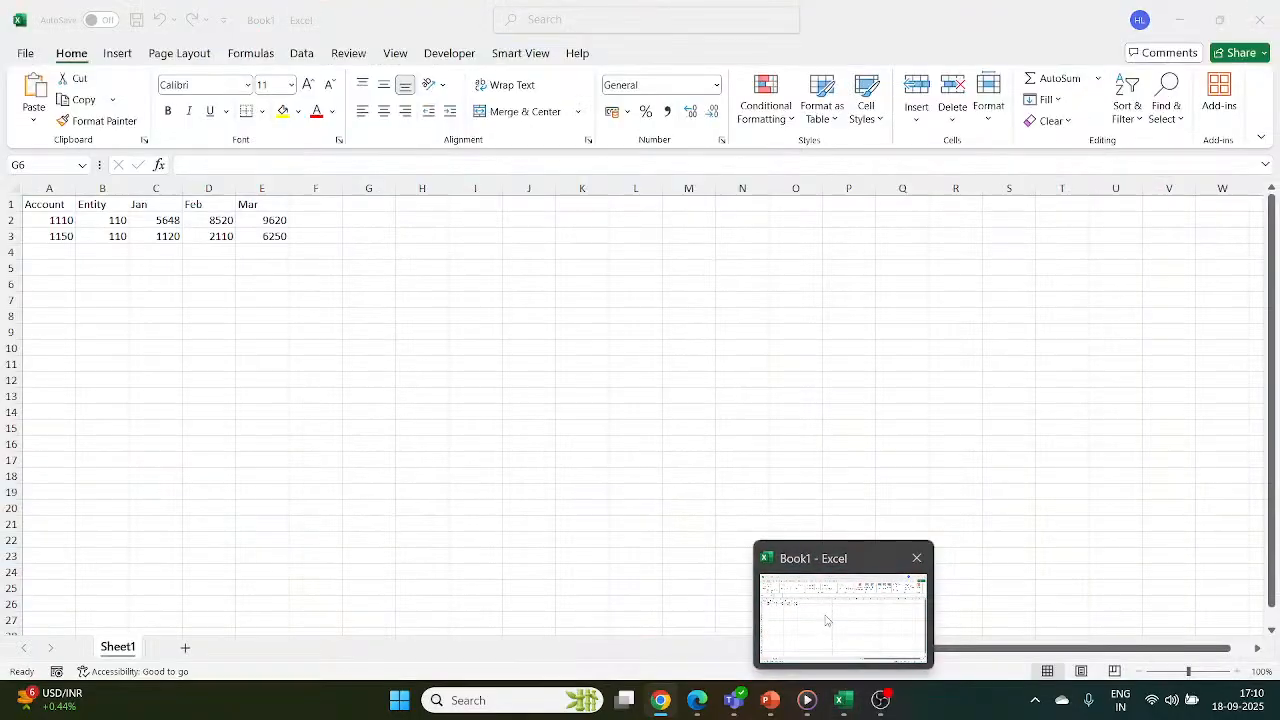
pyautogui.click(832, 640)
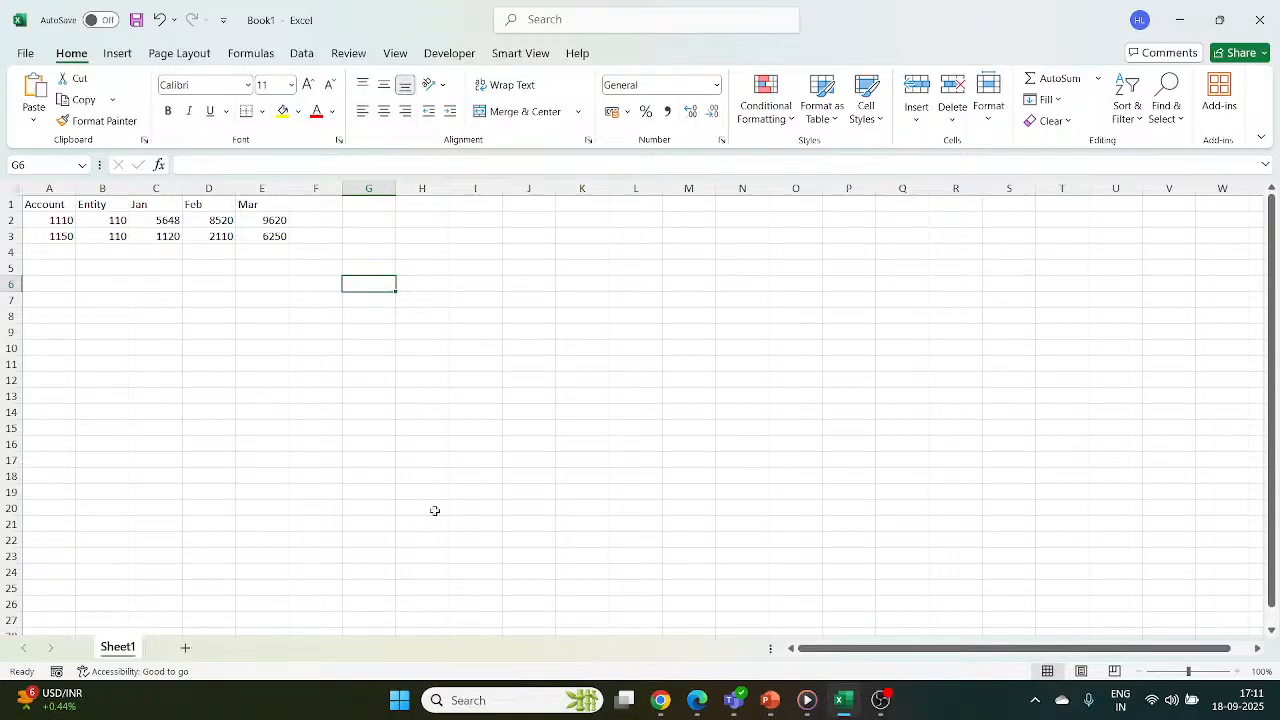
# - Switch from the Excel sample data back to the Oracle EPM window in Chrome
pyautogui.moveTo(660, 700)
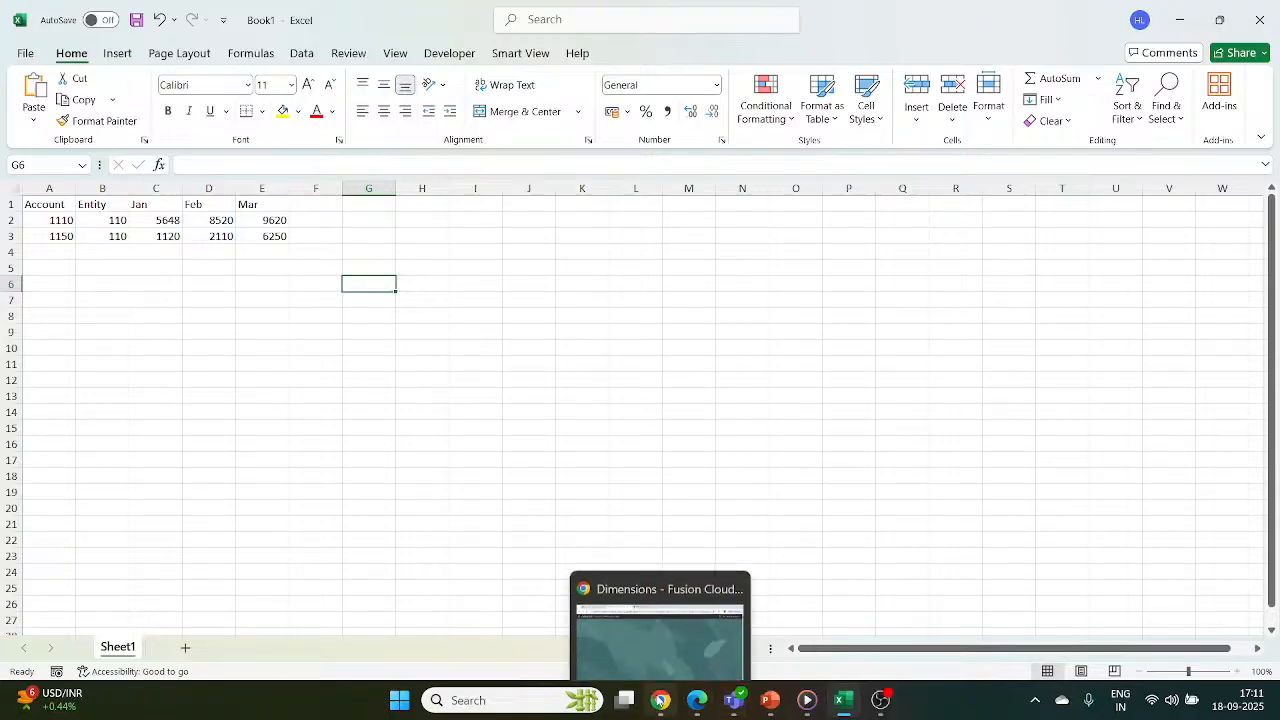
pyautogui.click(659, 608)
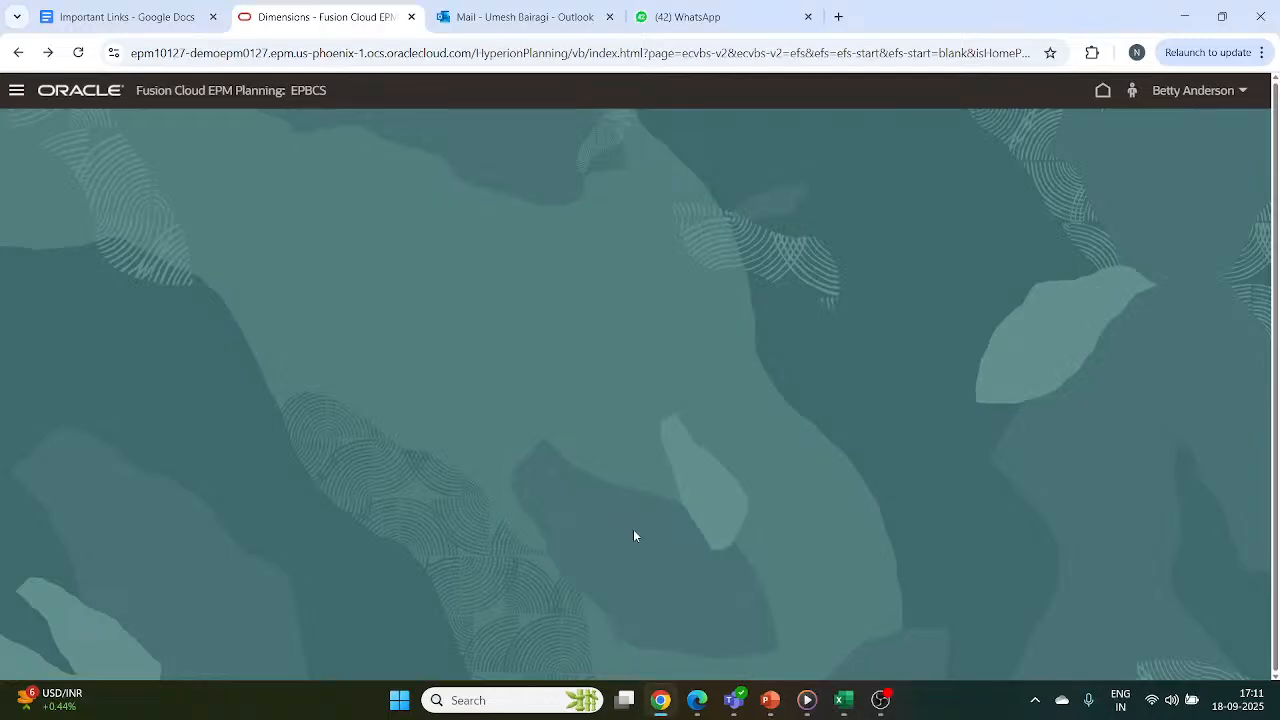
# - Go to the EPBCS Application Overview via the Navigator and open its Actions menu
pyautogui.click(16, 92)
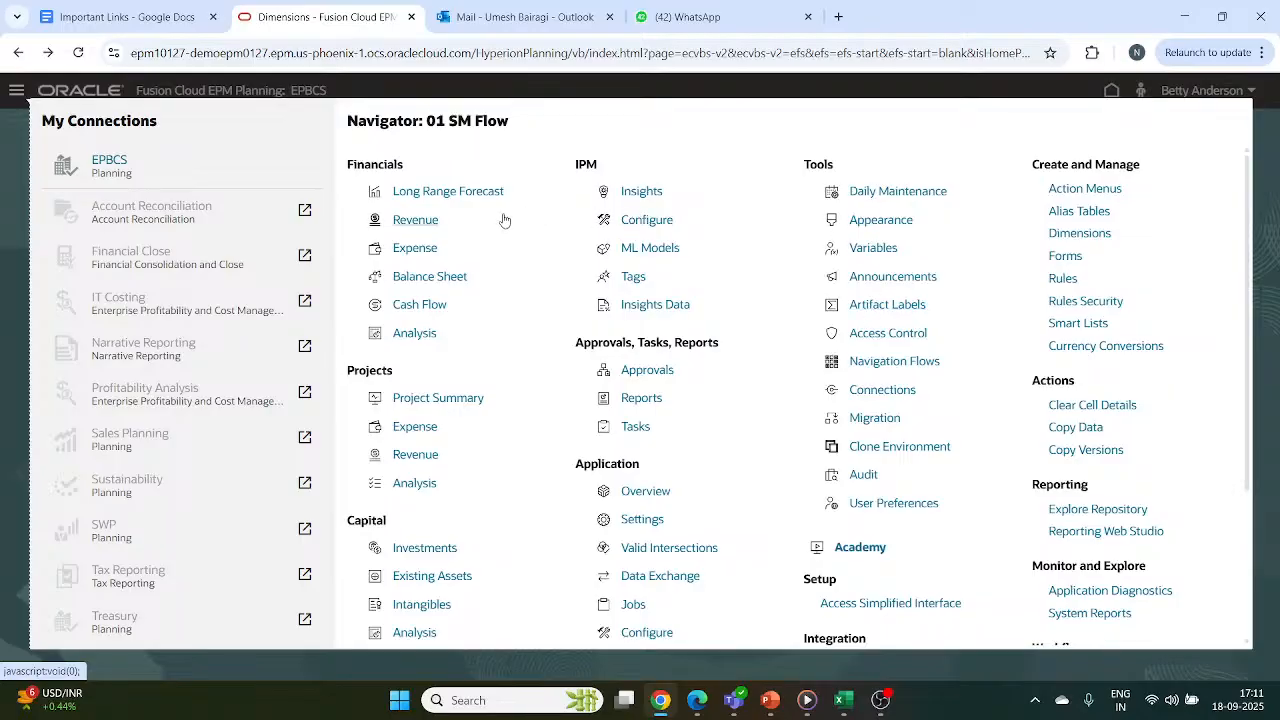
pyautogui.click(644, 495)
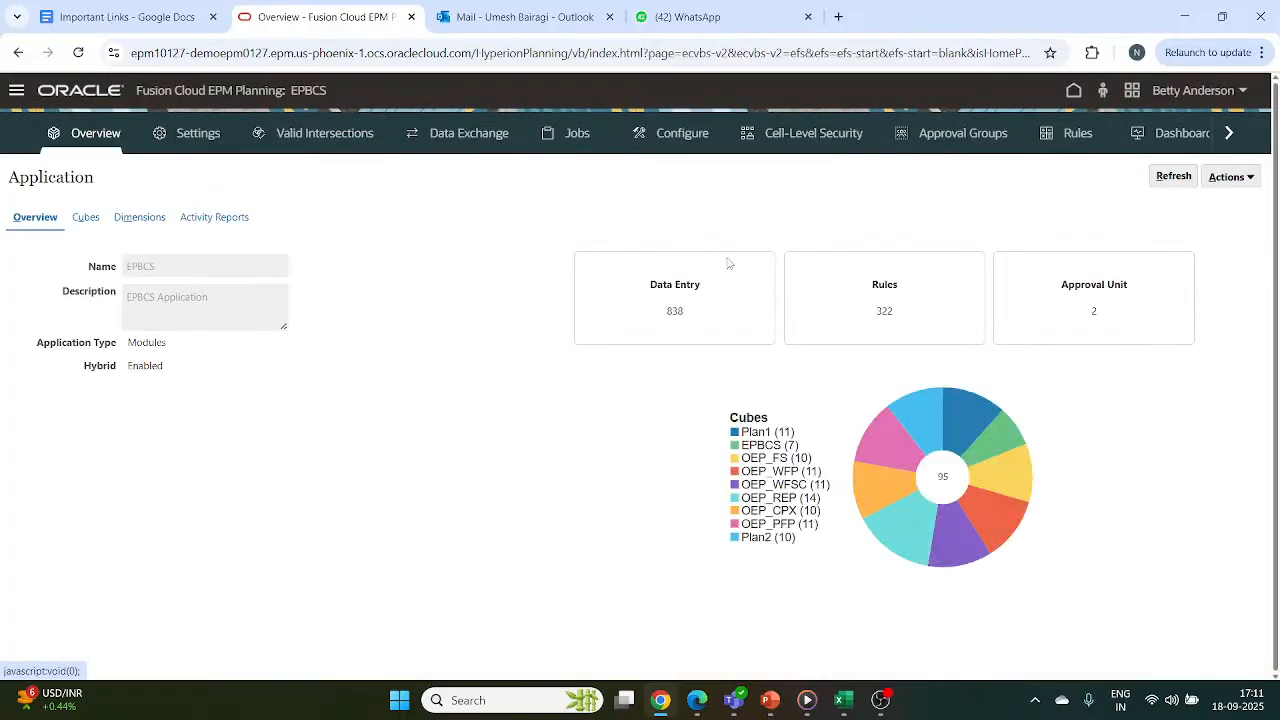
pyautogui.click(1253, 181)
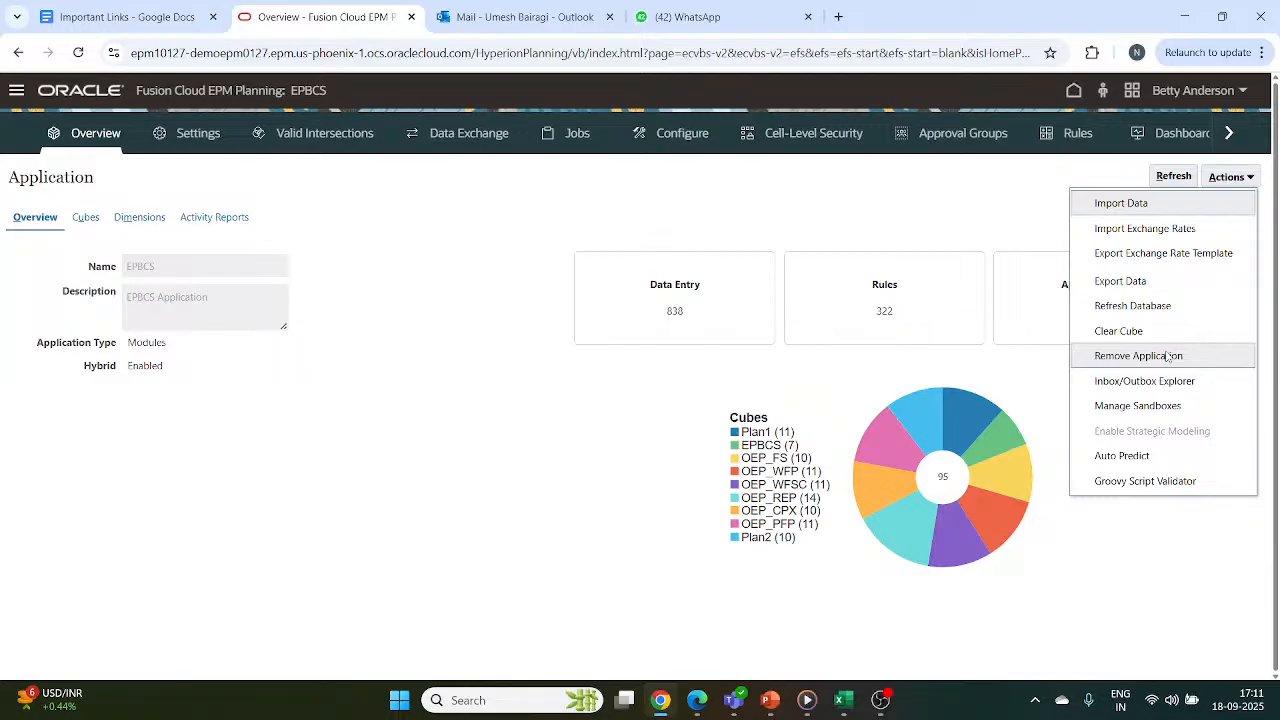
# - Remove the EPBCS application, confirm the deletion, and reload the page
pyautogui.click(1167, 357)
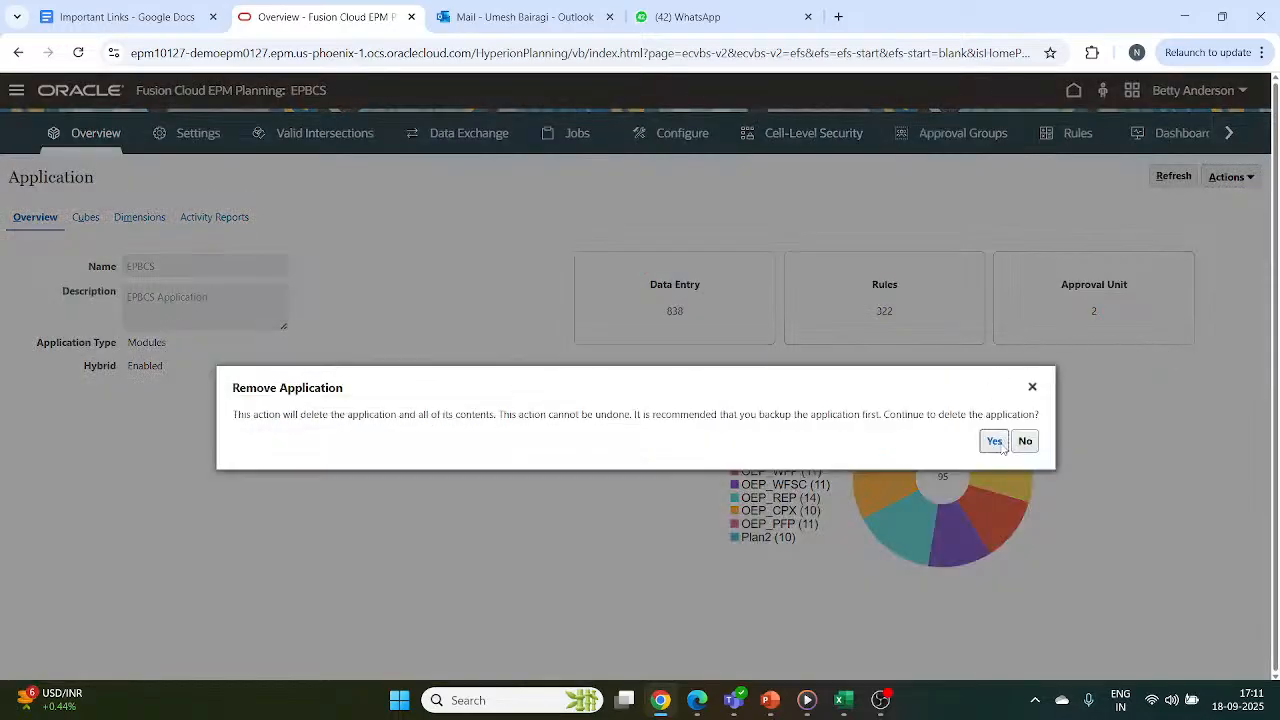
pyautogui.click(1002, 448)
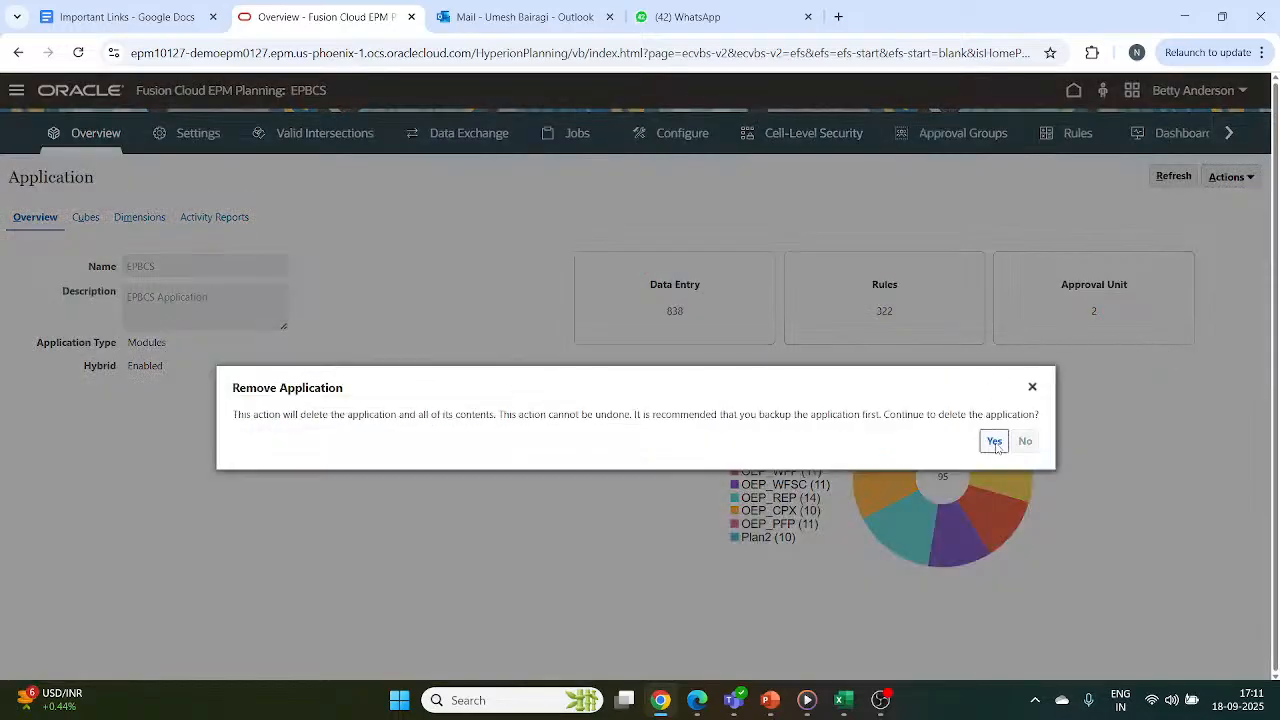
pyautogui.click(995, 446)
pyautogui.click(995, 446)
pyautogui.click(995, 446)
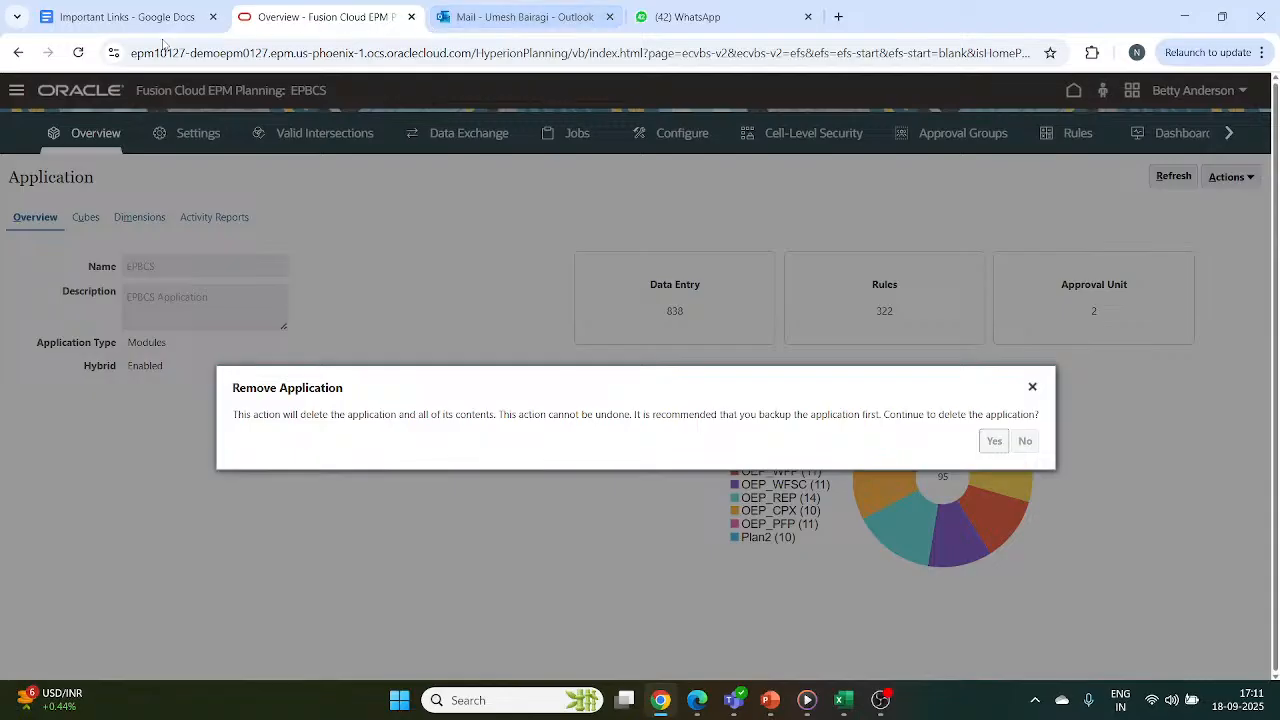
pyautogui.click(80, 53)
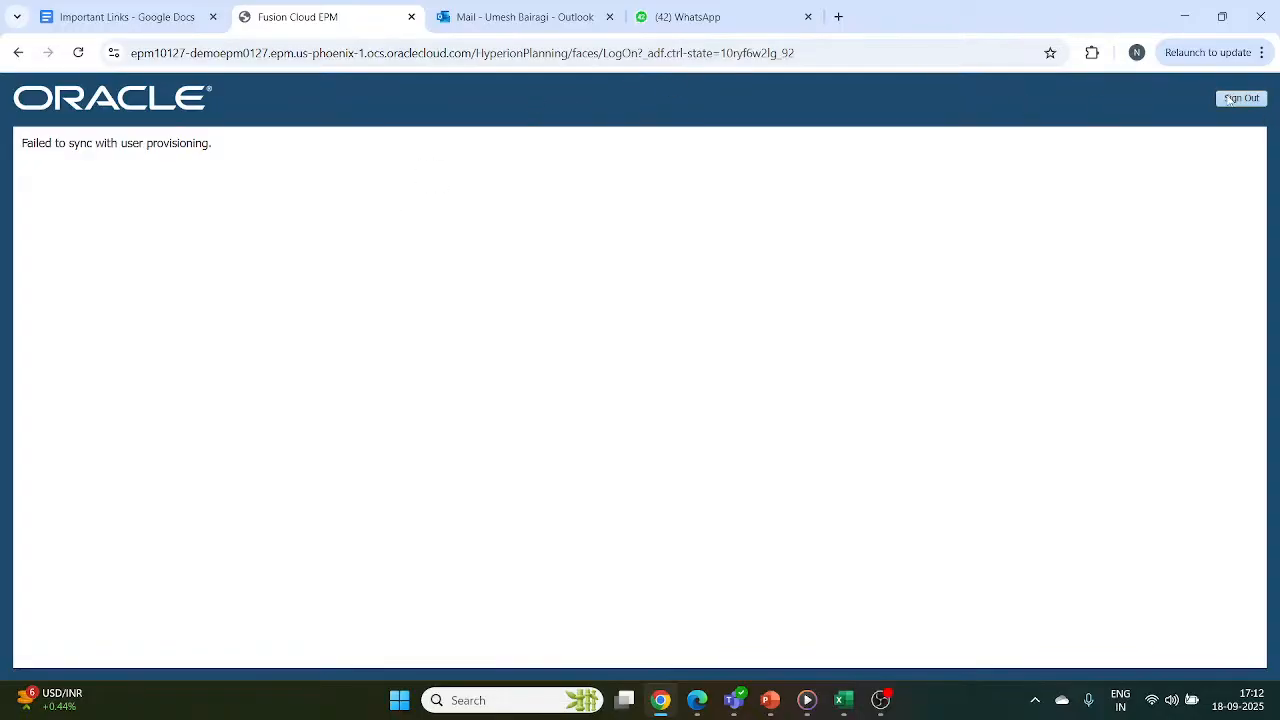
# - Go back from the 'Failed to sync with user provisioning' page to the Planning landing page
pyautogui.click(17, 53)
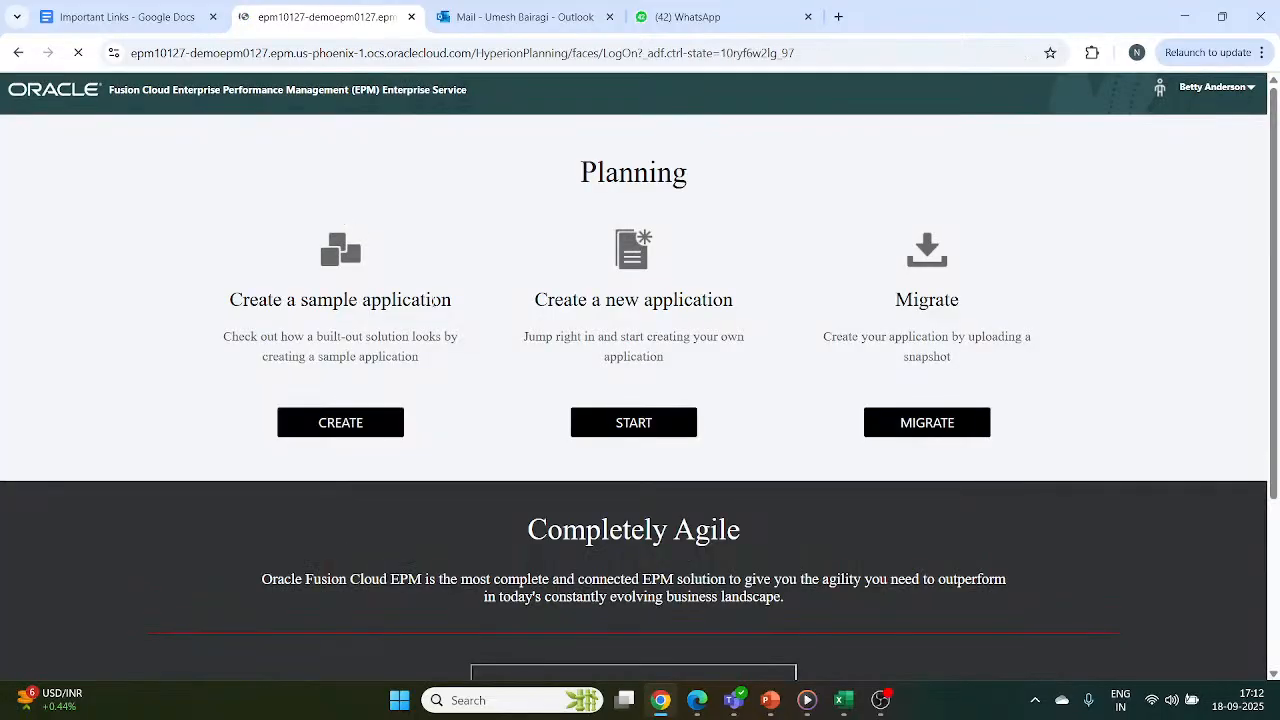
# - Start creating the sample application, then reload with resubmission confirmed to check its progress
pyautogui.click(381, 419)
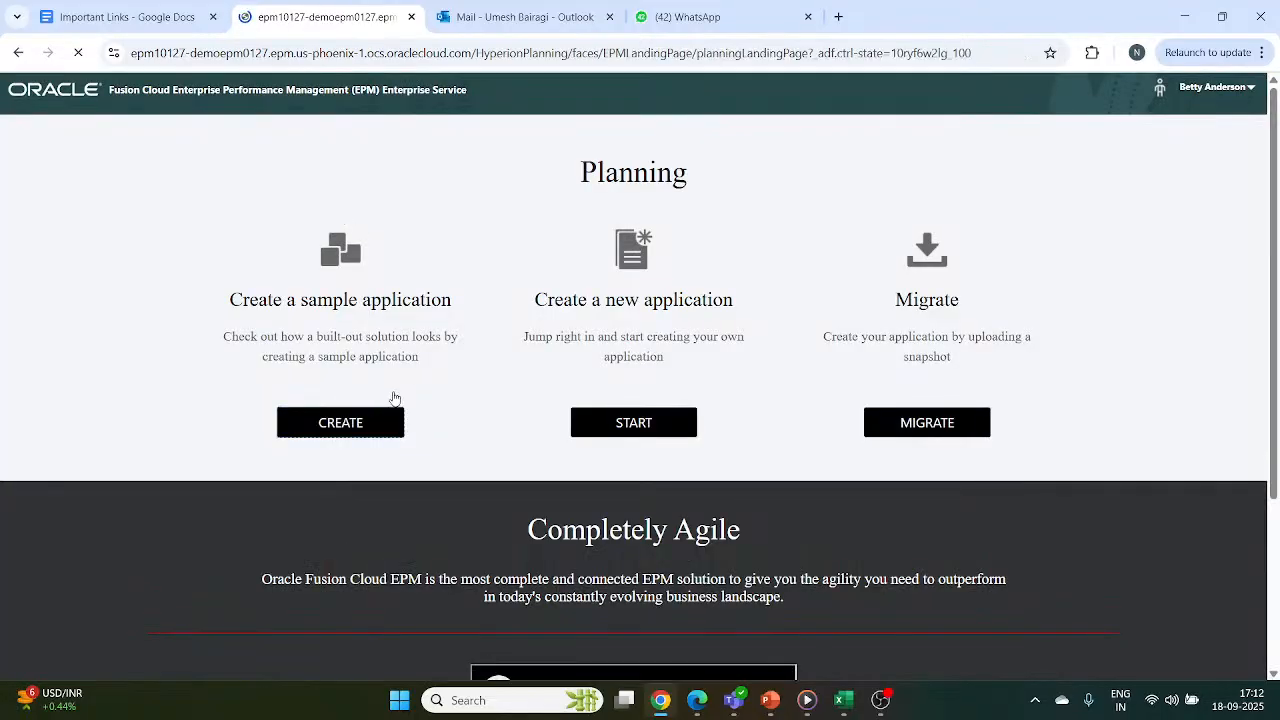
pyautogui.click(355, 422)
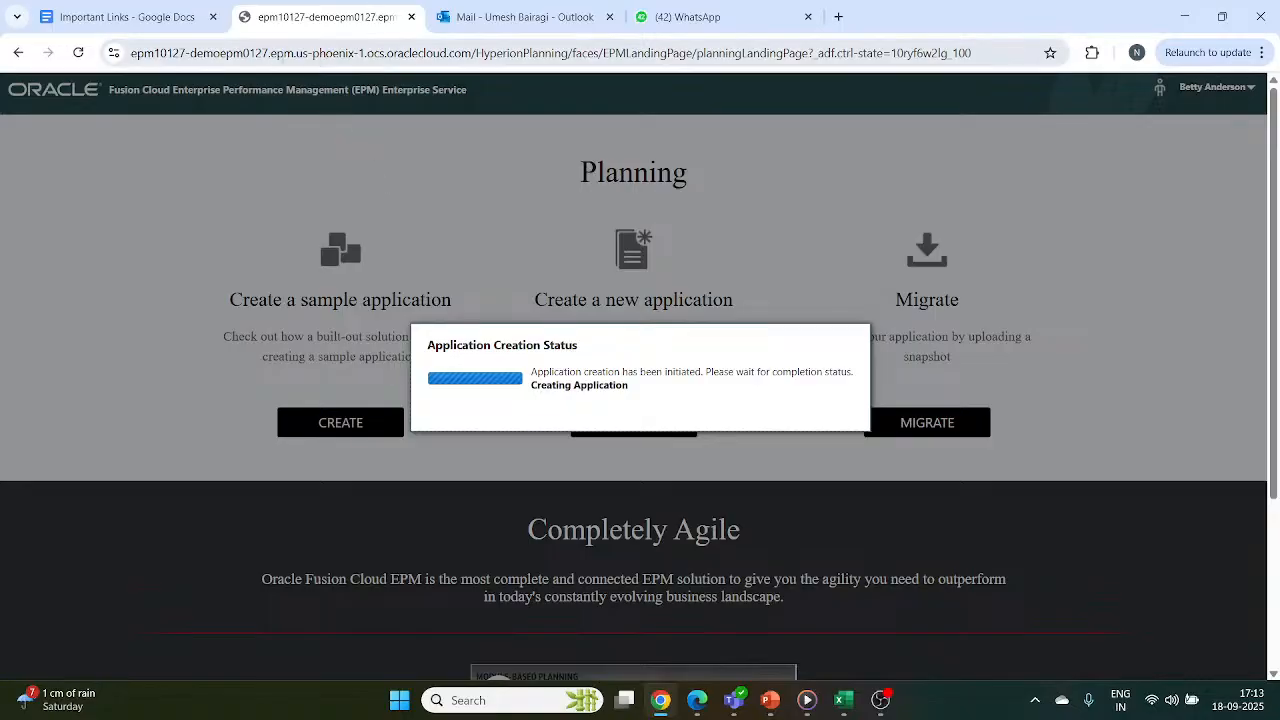
pyautogui.click(78, 53)
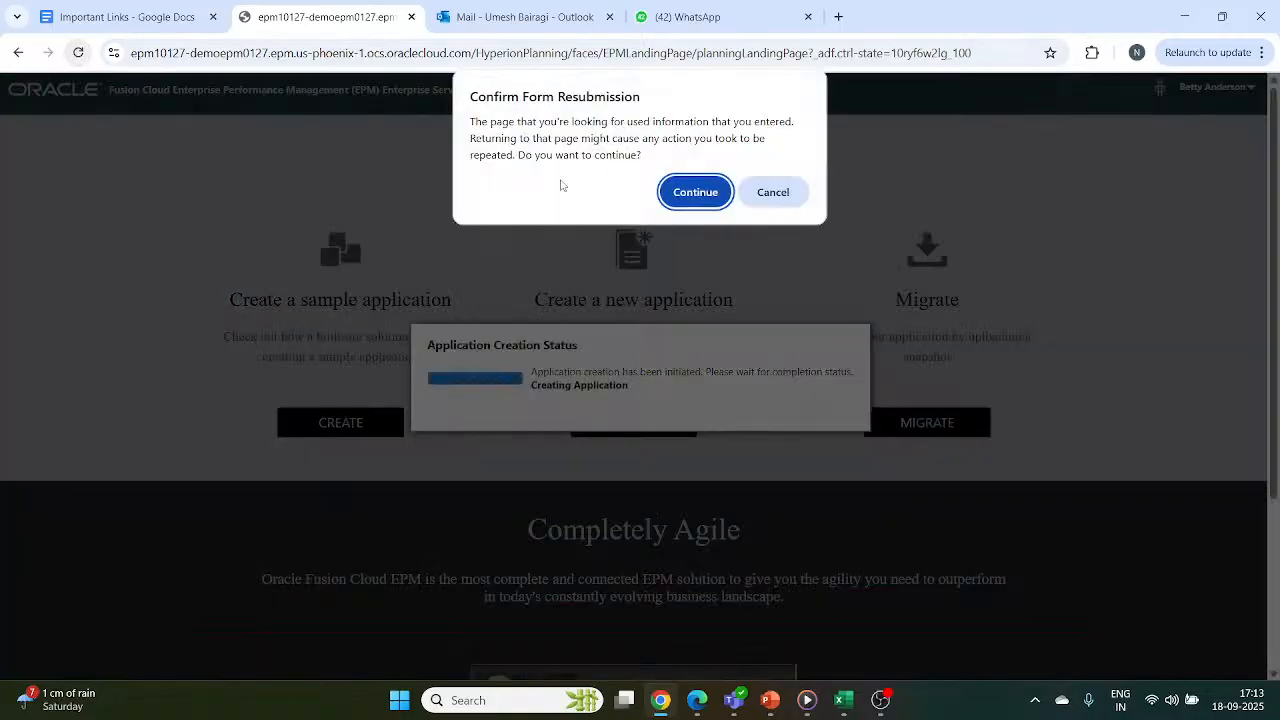
pyautogui.click(684, 191)
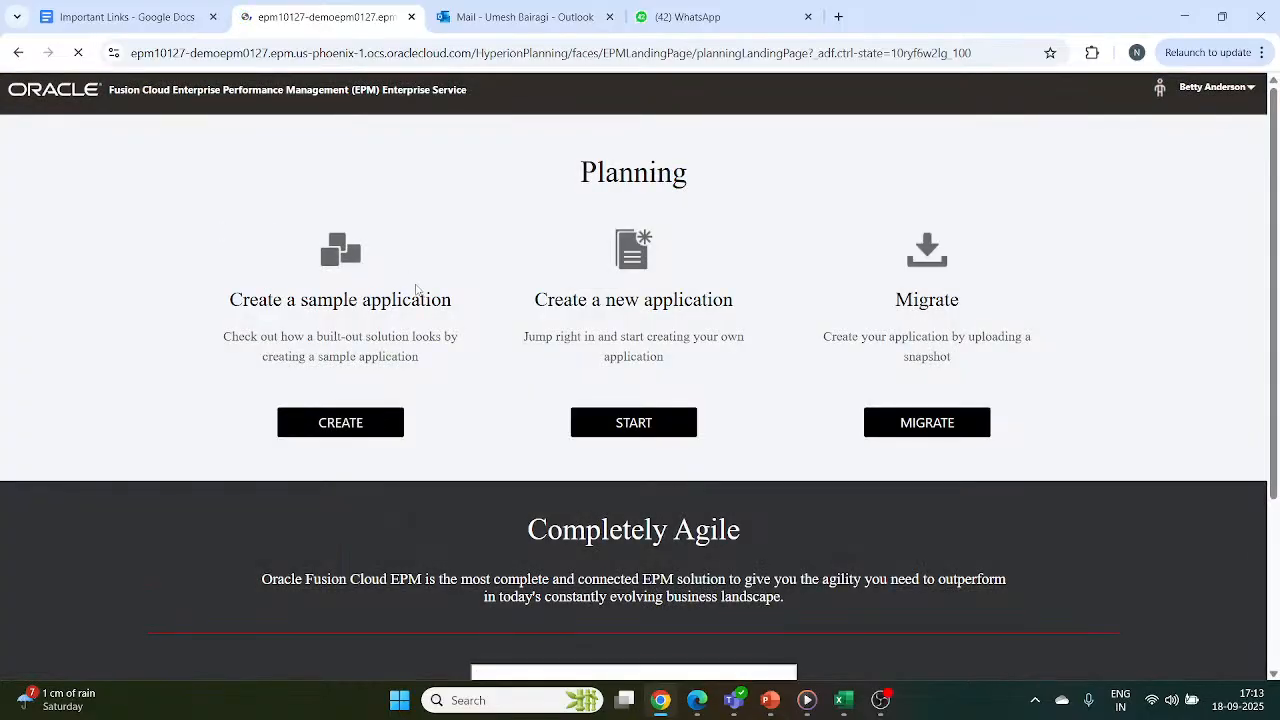
pyautogui.click(369, 428)
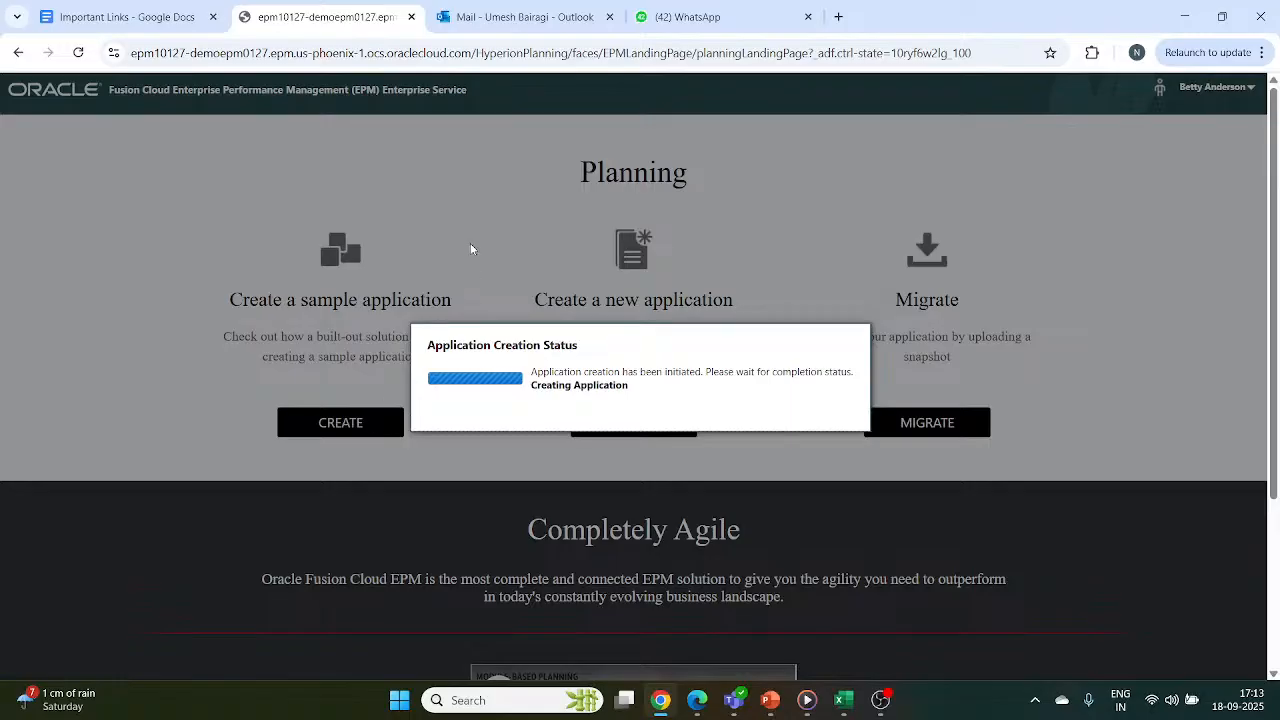
pyautogui.click(79, 52)
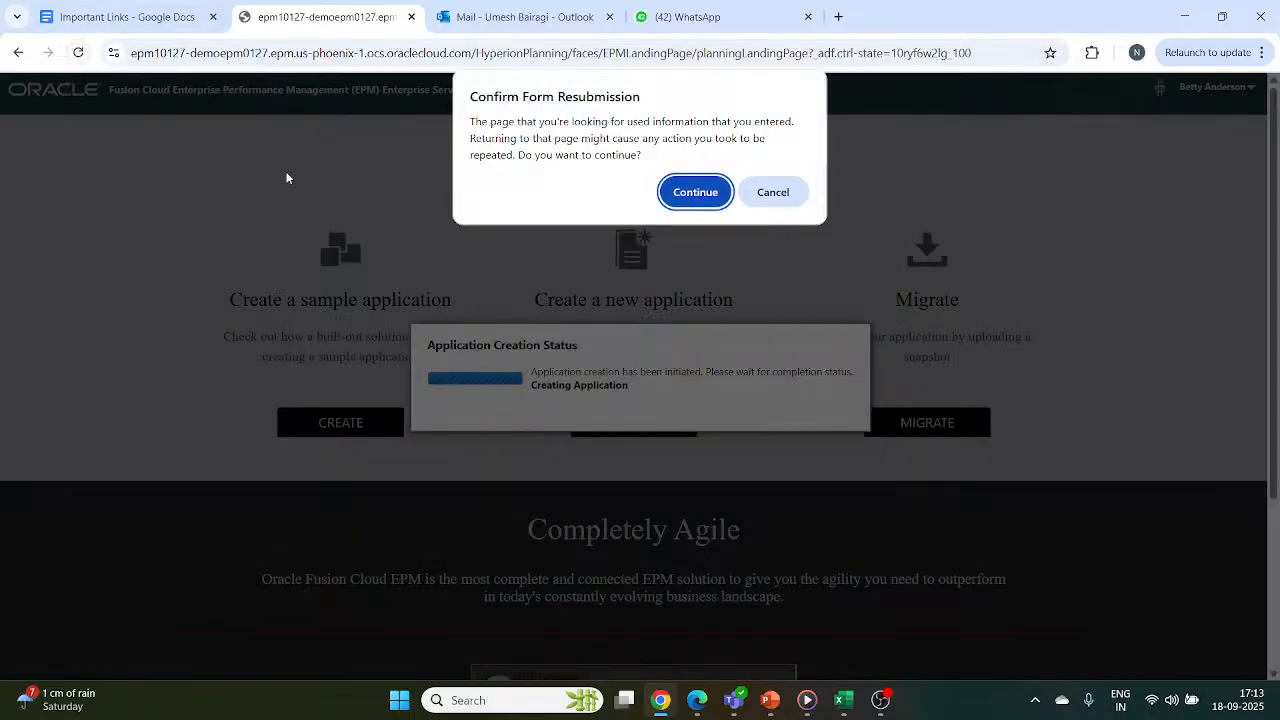
pyautogui.click(695, 191)
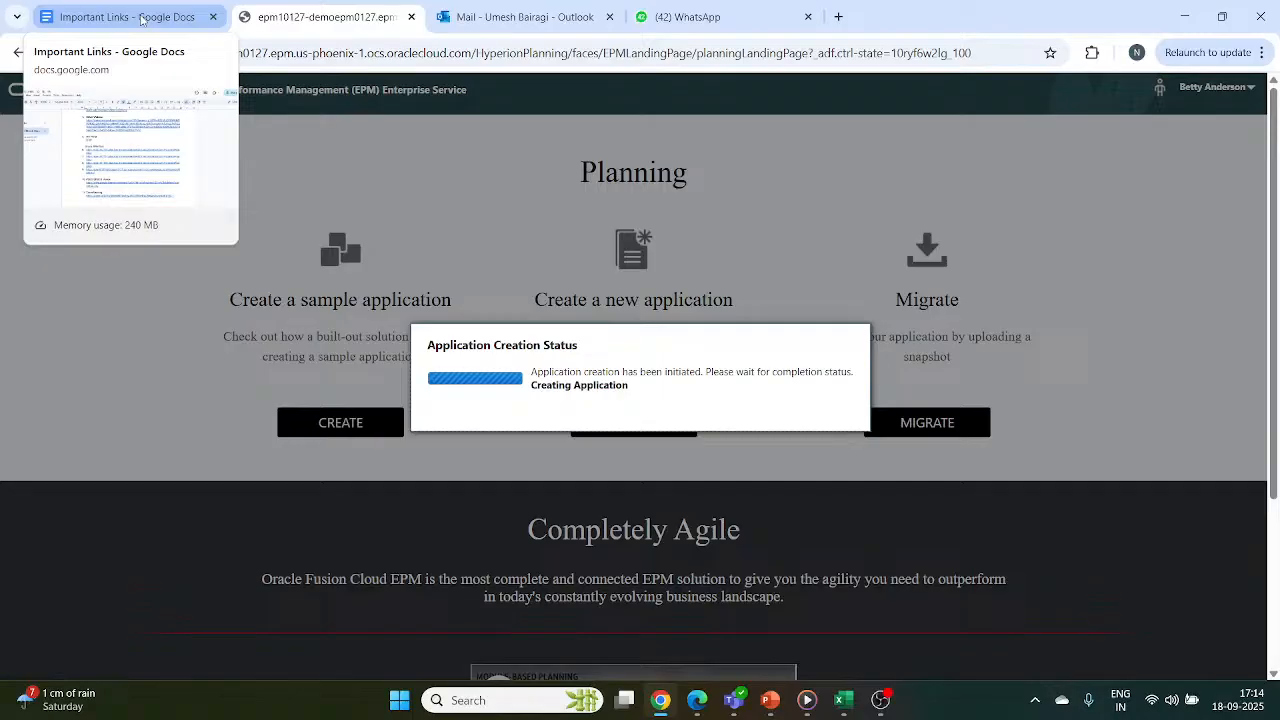
# - From the Important Links document, open link 9 to load the Vision EPM application in a new tab
pyautogui.click(141, 18)
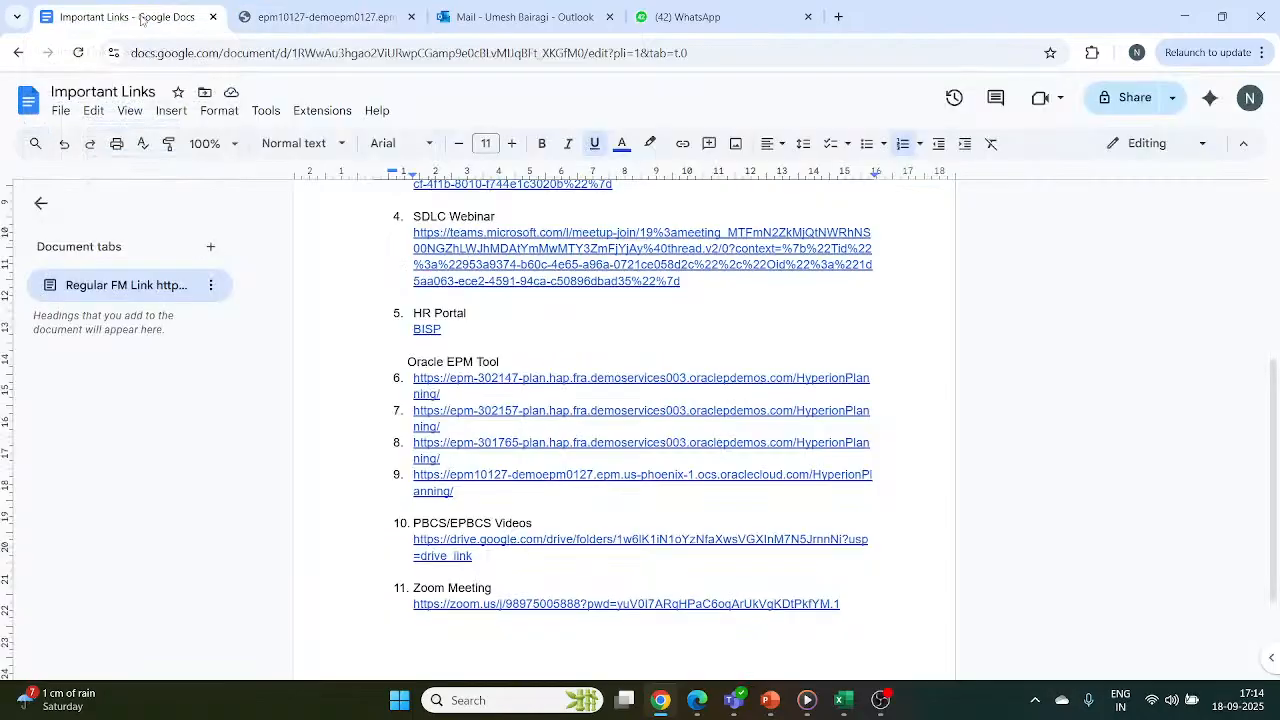
pyautogui.click(499, 474)
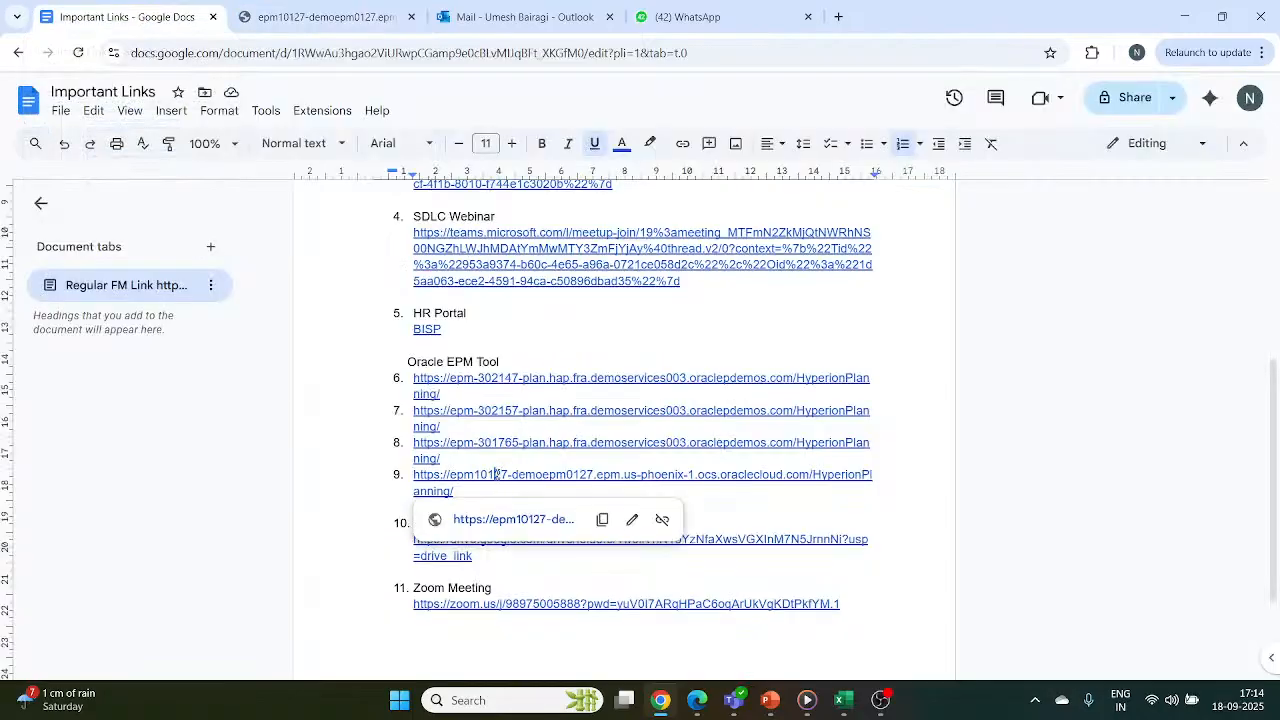
pyautogui.click(506, 518)
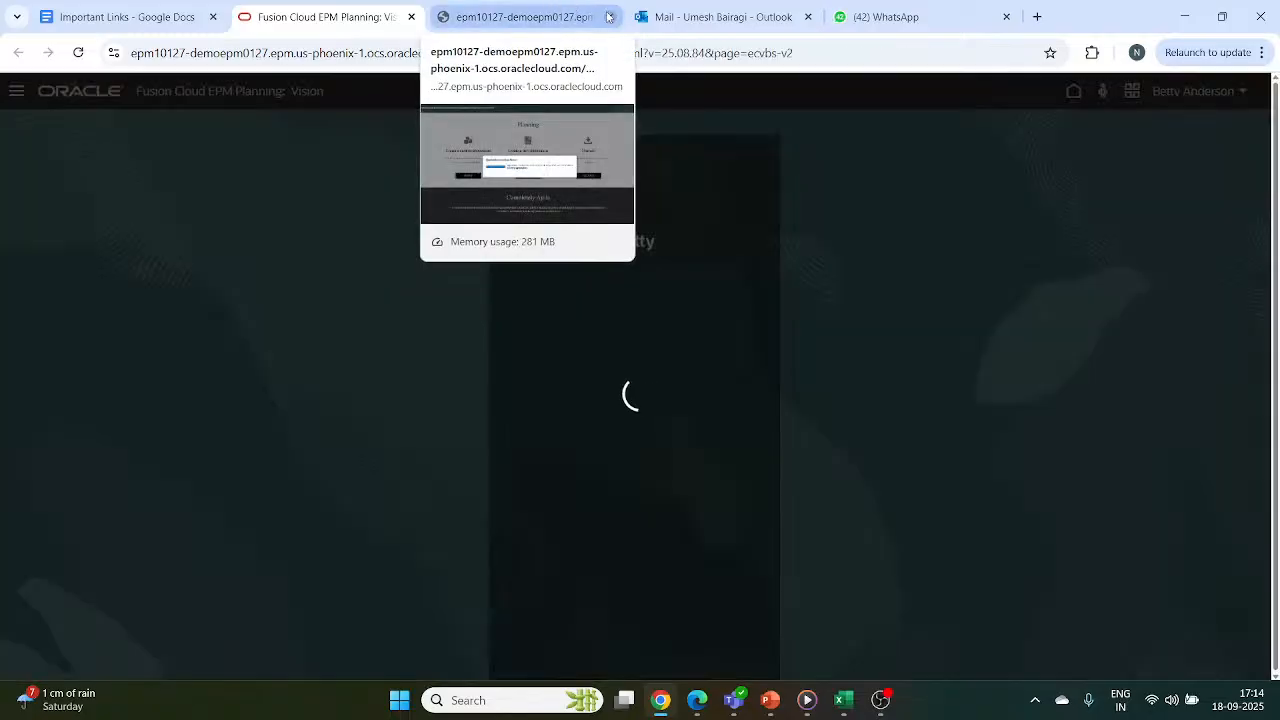
# - Close the duplicate EPM tab and go to Application > Data Exchange from the Navigator
pyautogui.click(610, 16)
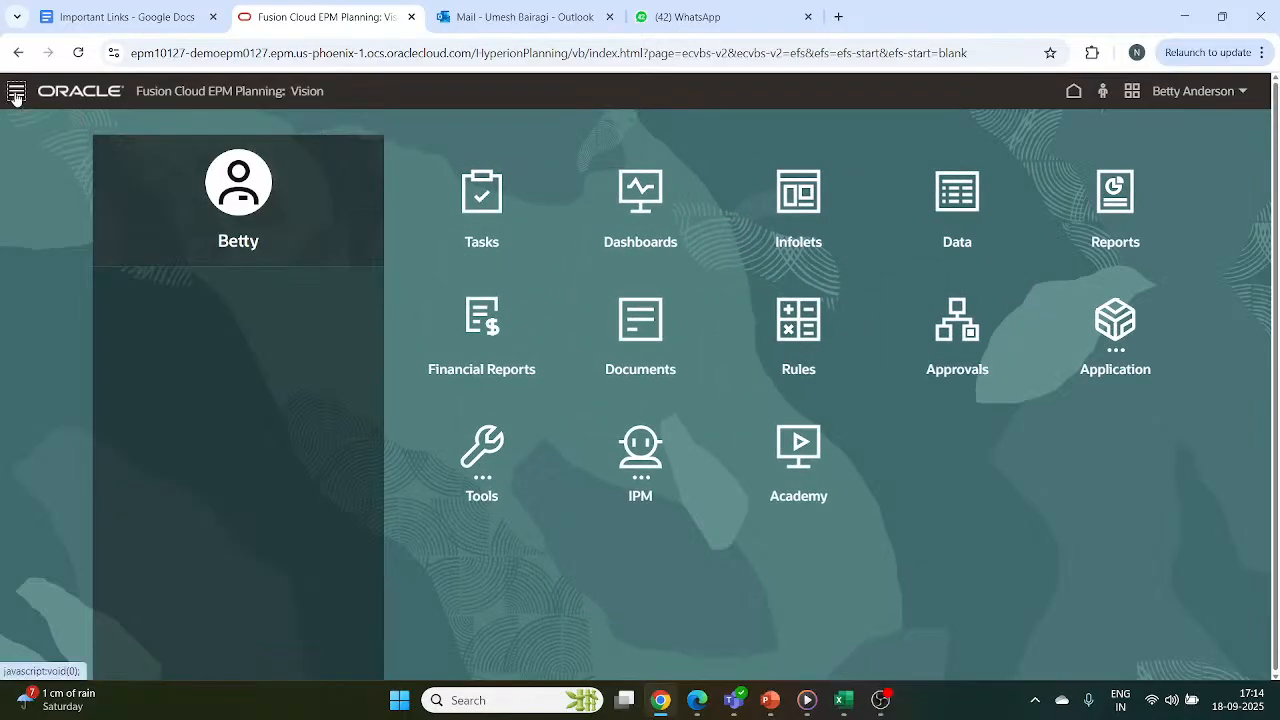
pyautogui.click(16, 91)
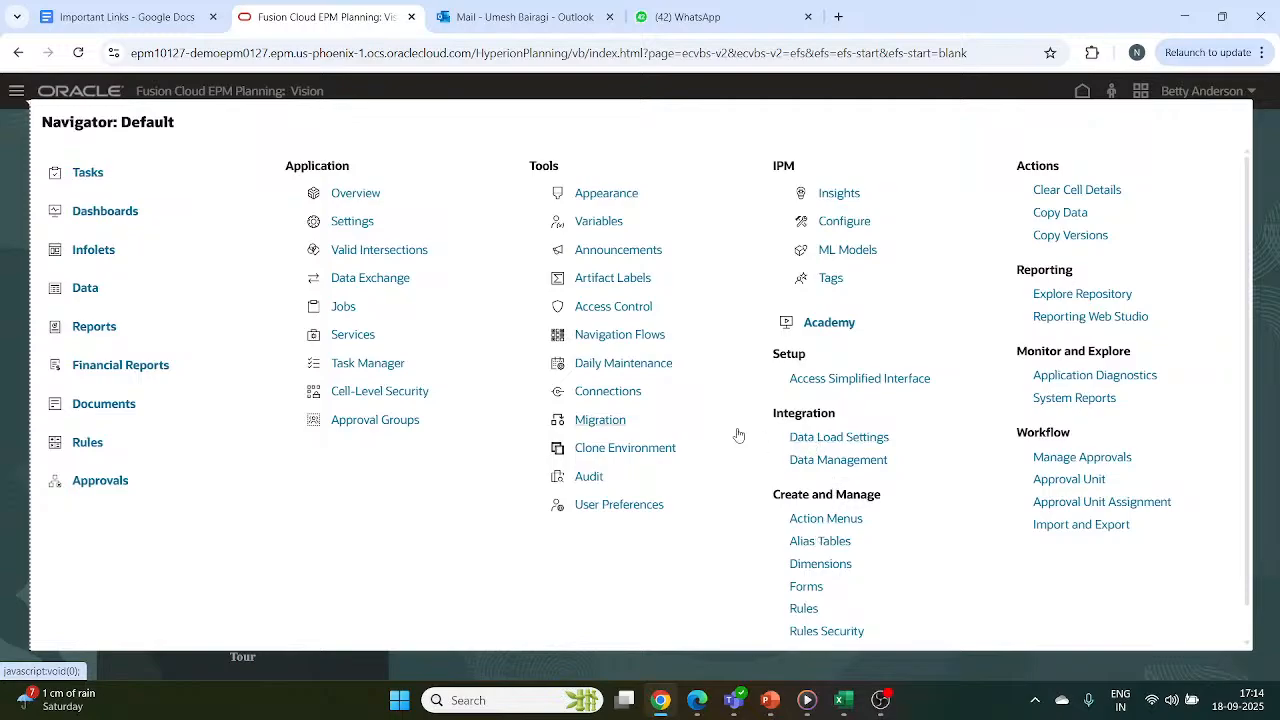
pyautogui.scroll(-1, 757, 460)
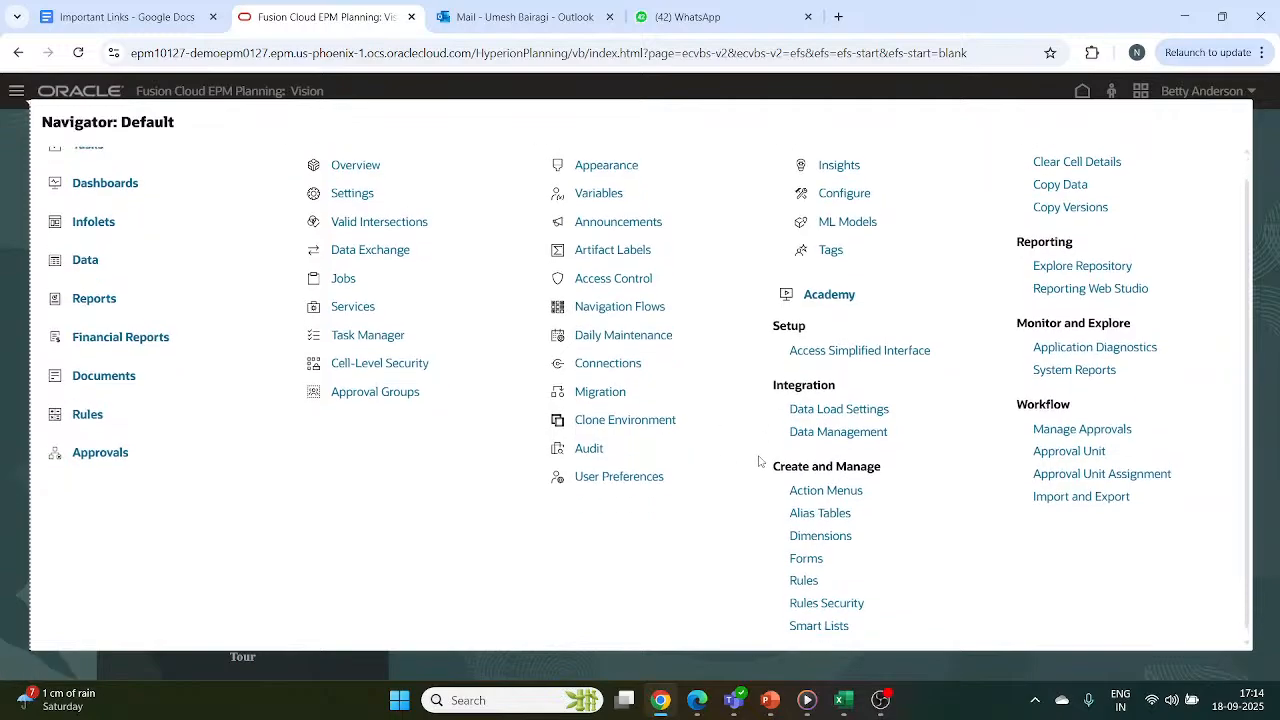
pyautogui.scroll(1, 757, 460)
pyautogui.click(386, 289)
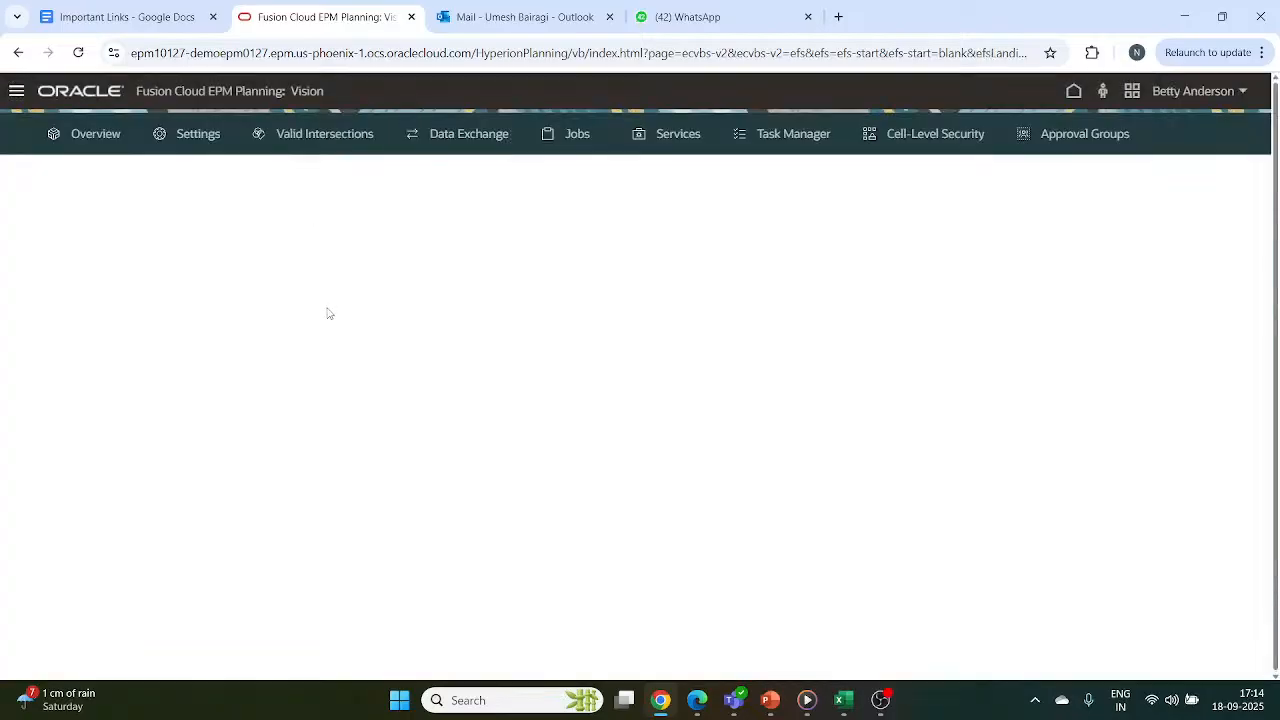
pyautogui.click(474, 140)
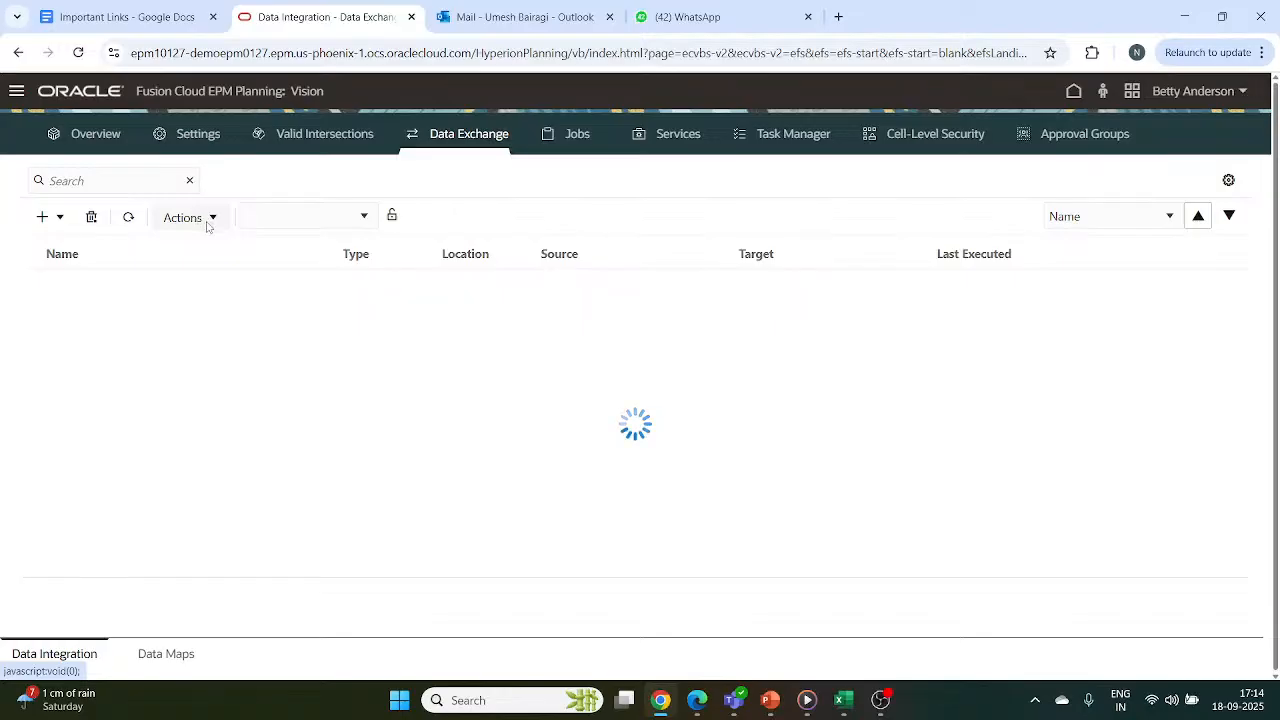
pyautogui.click(214, 219)
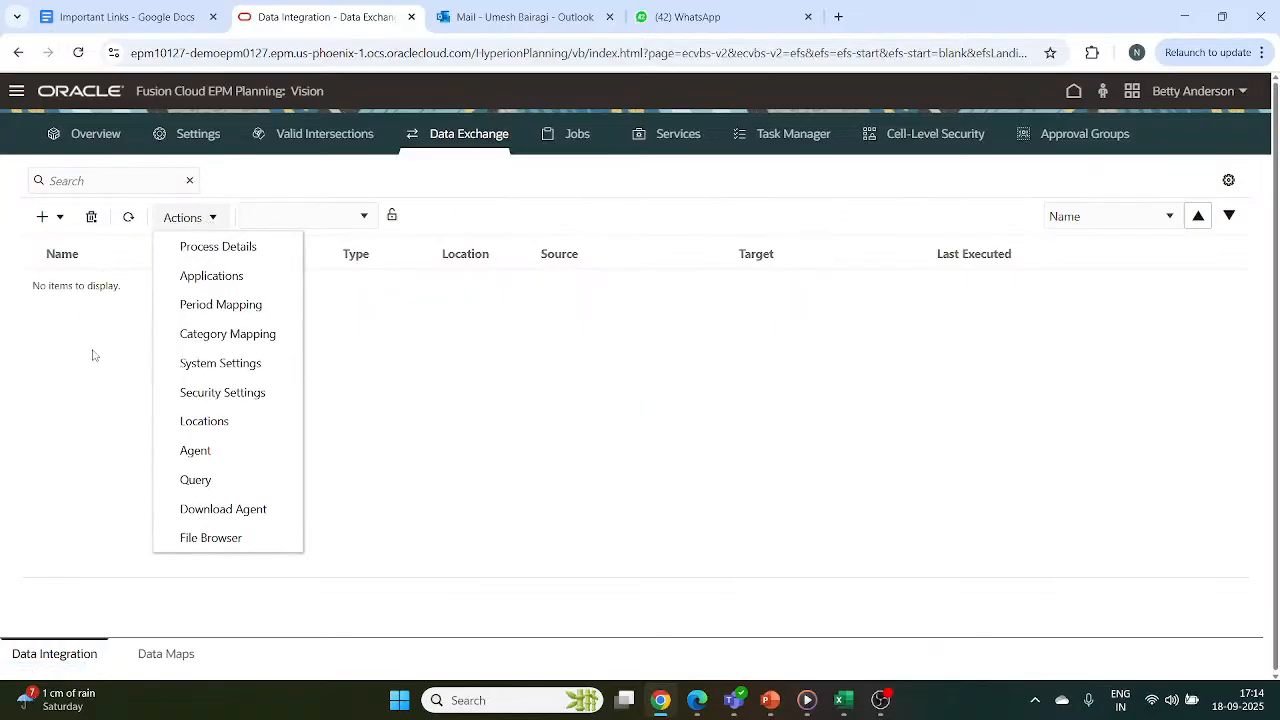
pyautogui.click(185, 277)
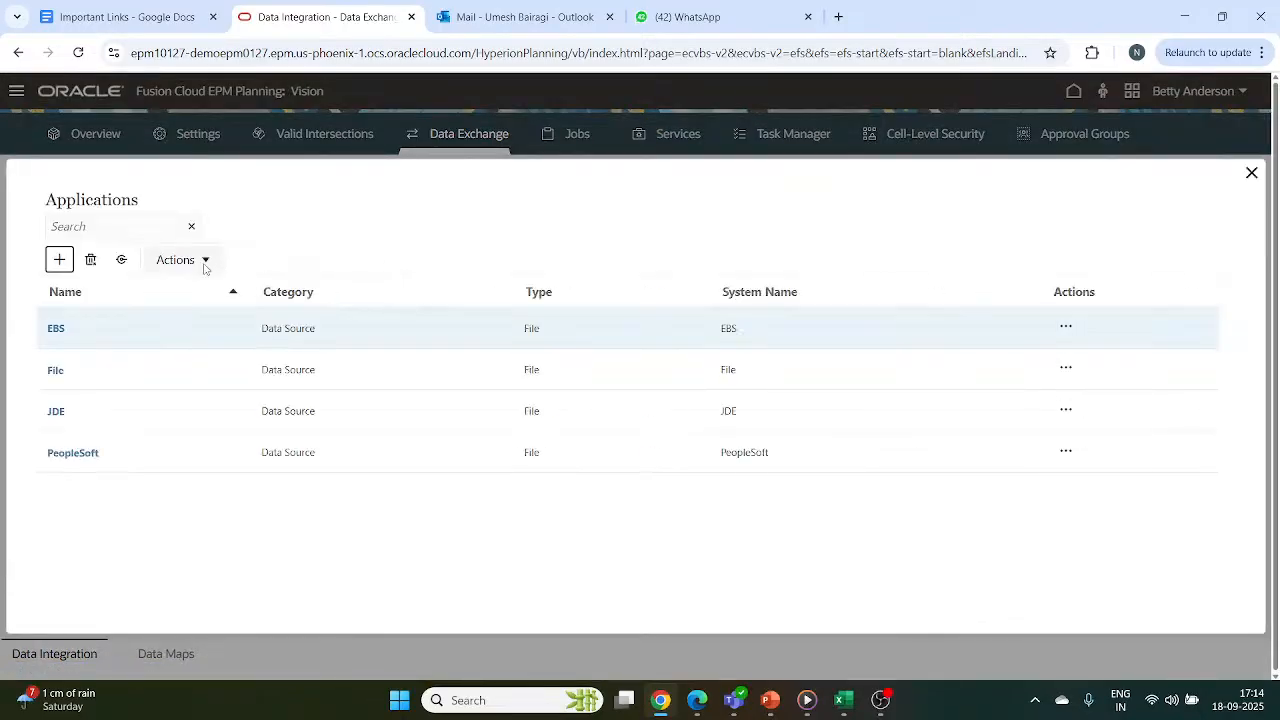
pyautogui.click(202, 263)
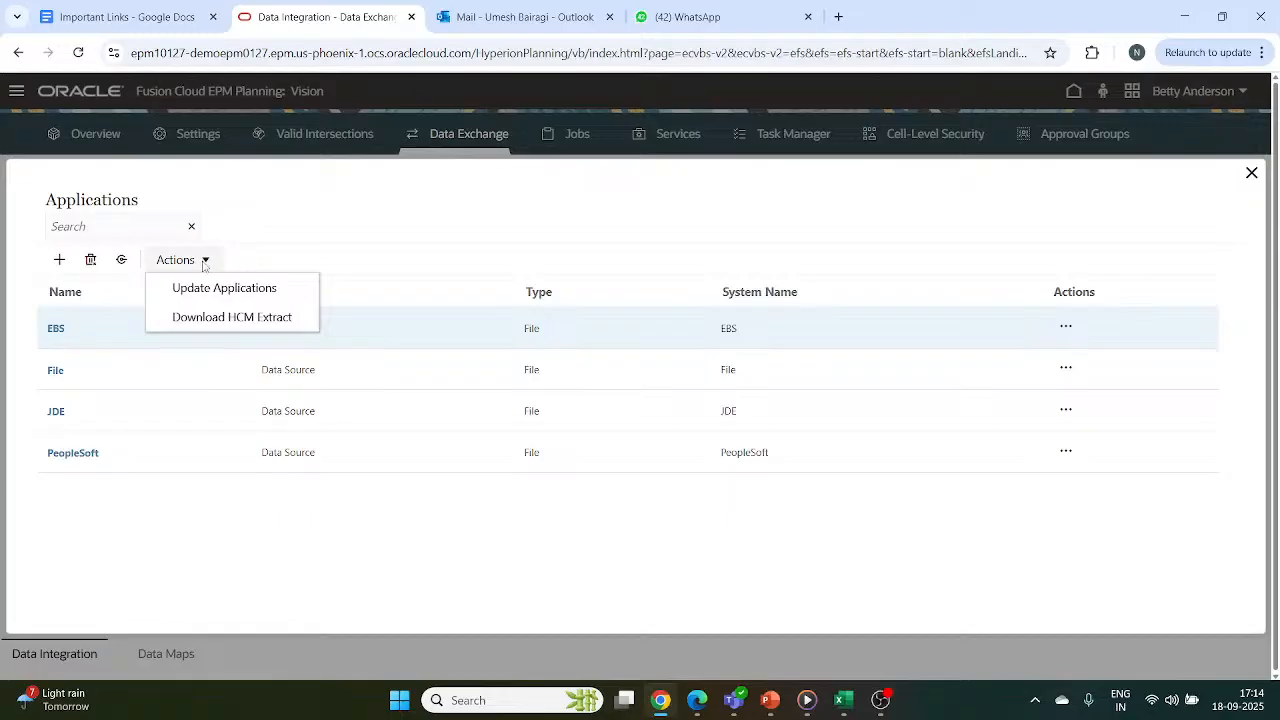
pyautogui.click(203, 264)
pyautogui.click(58, 262)
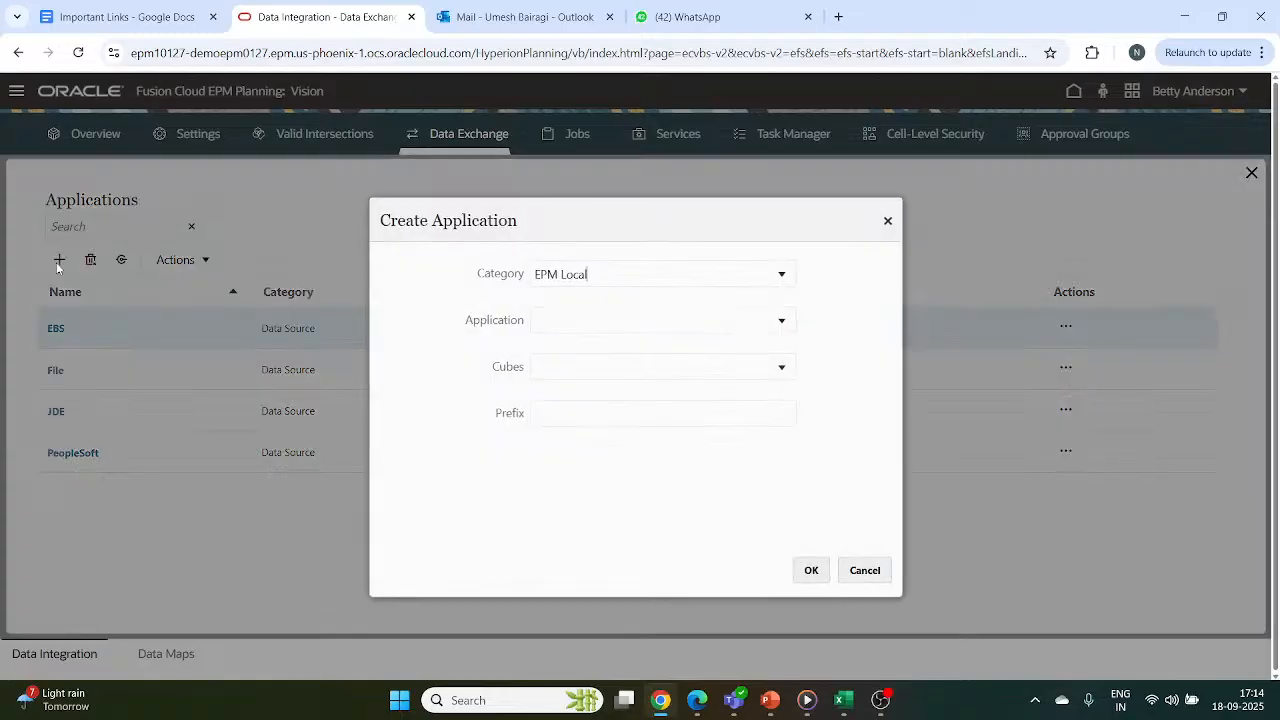
pyautogui.click(779, 275)
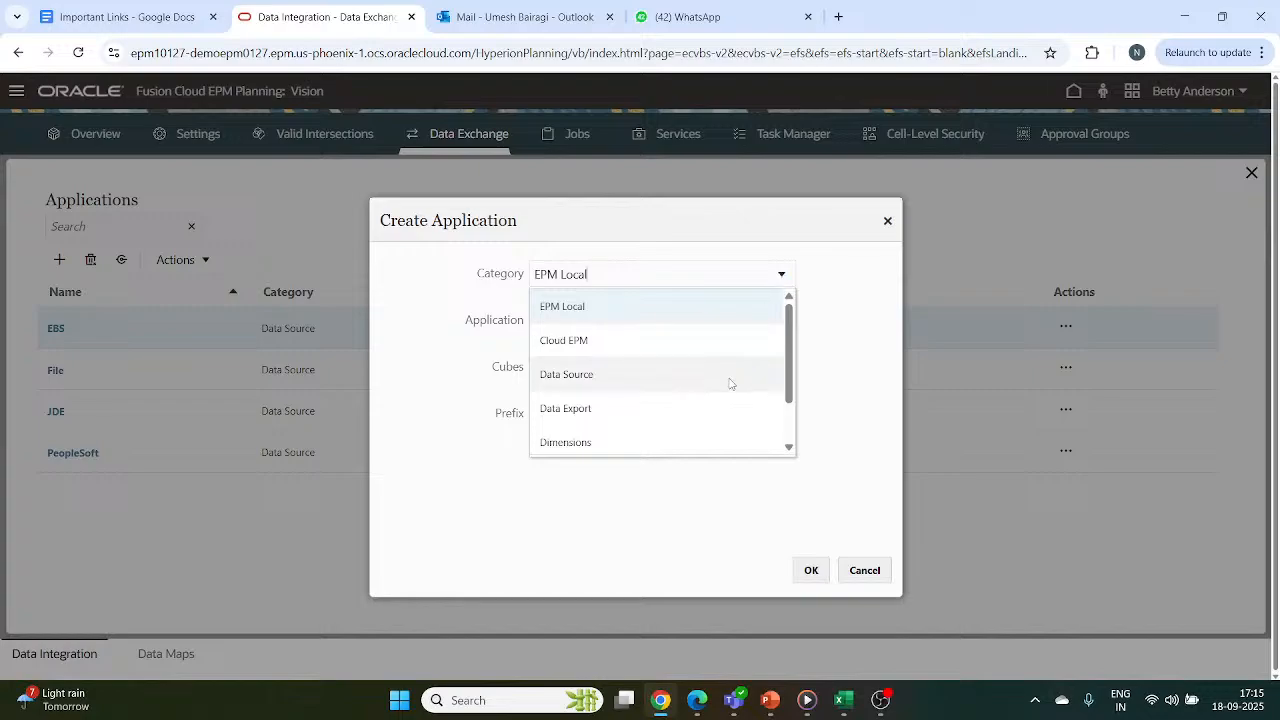
pyautogui.scroll(-1, 730, 383)
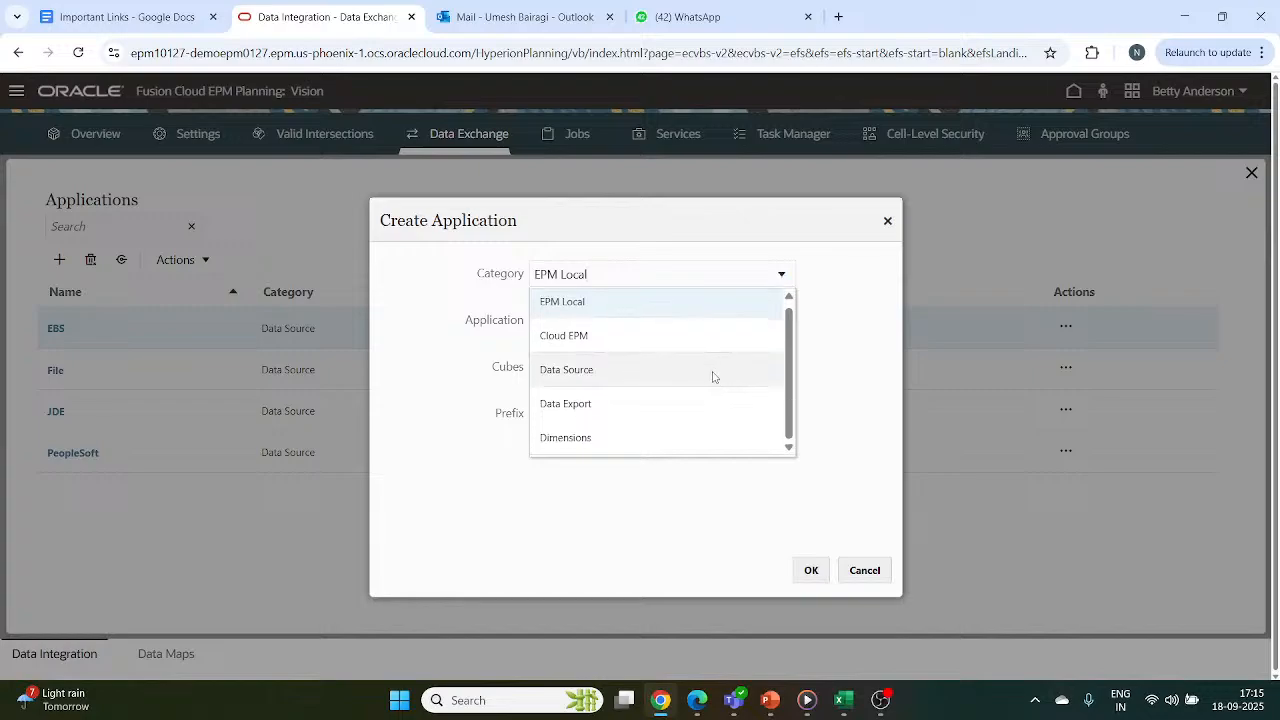
pyautogui.click(713, 374)
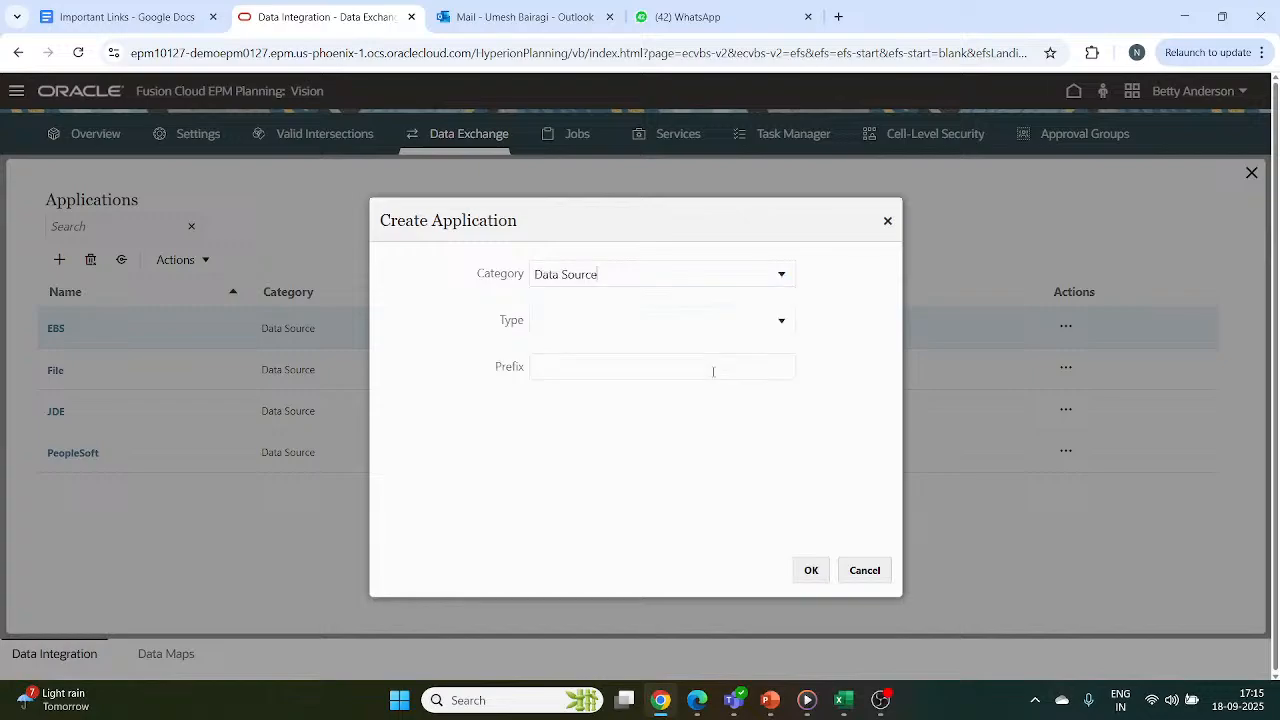
pyautogui.click(781, 323)
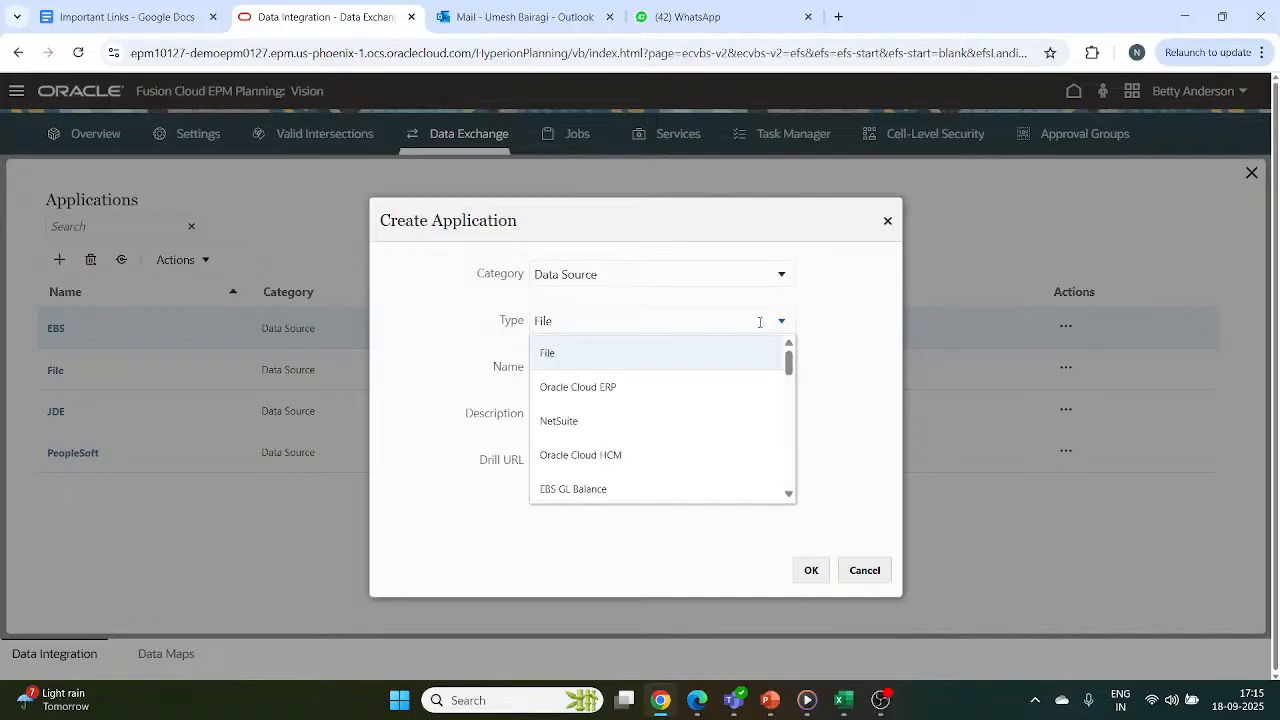
pyautogui.click(727, 350)
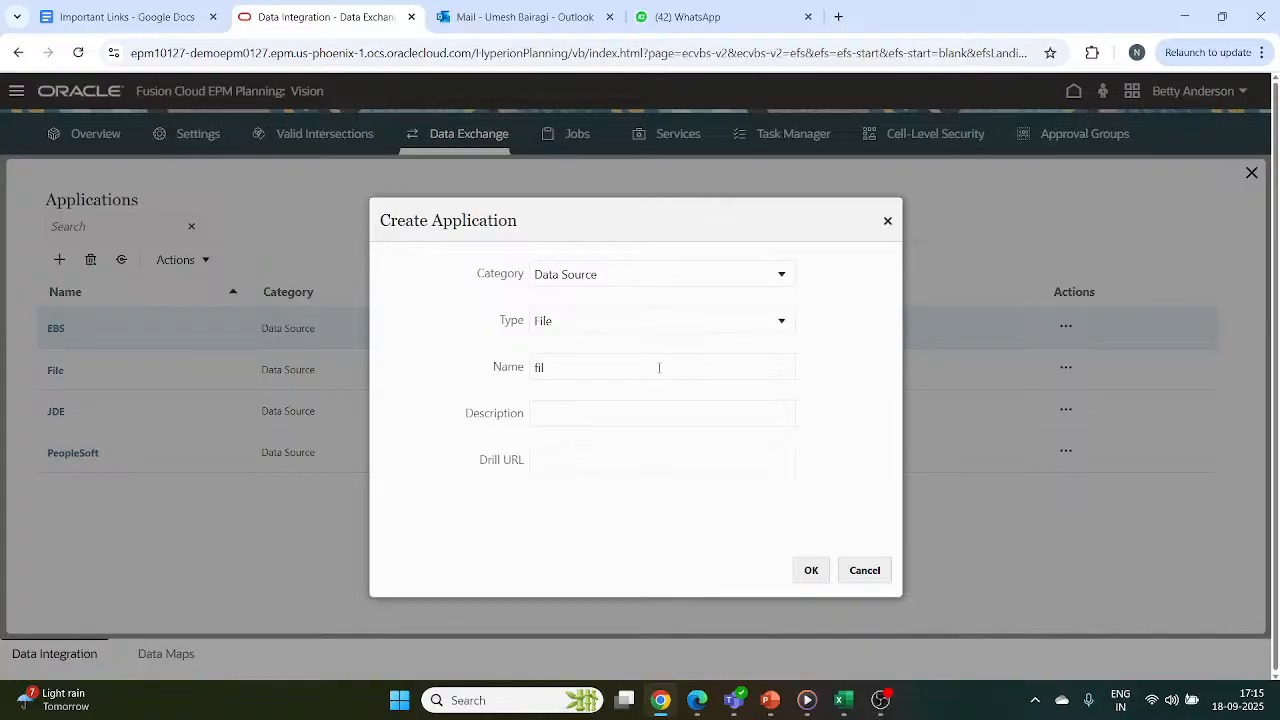
pyautogui.click(887, 221)
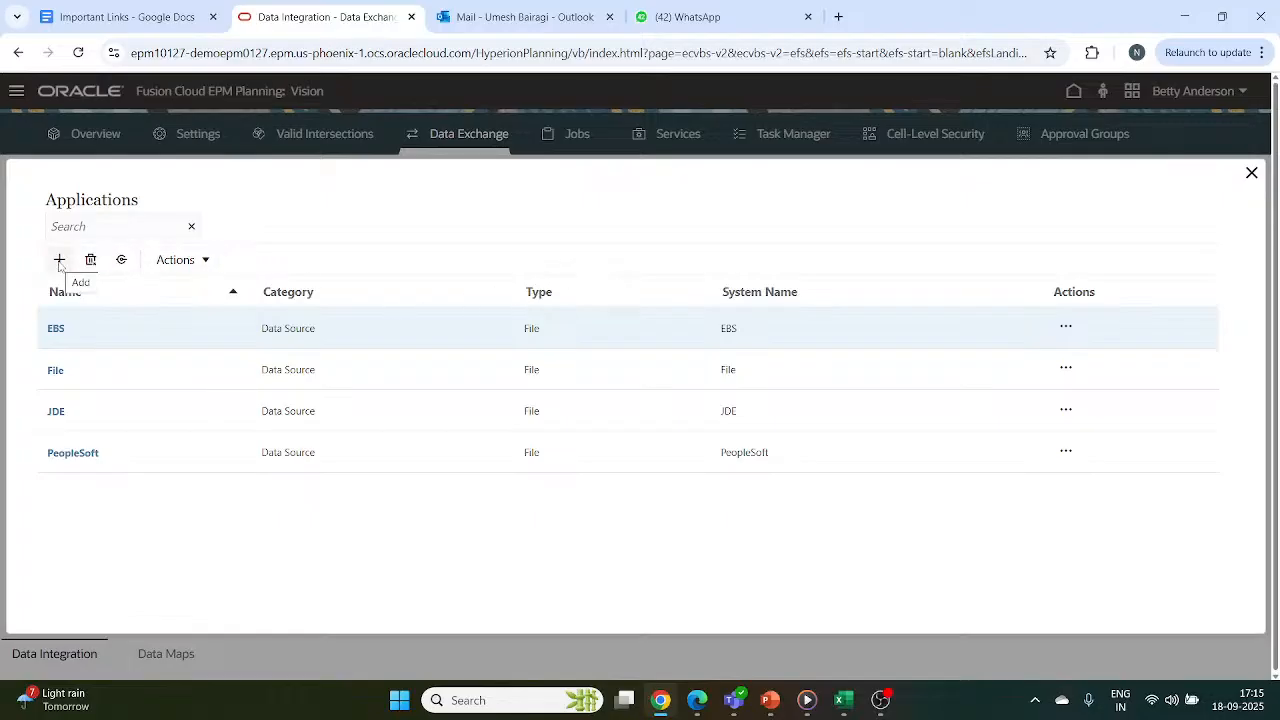
# - Start a new application with category Data Source and type File
pyautogui.click(59, 262)
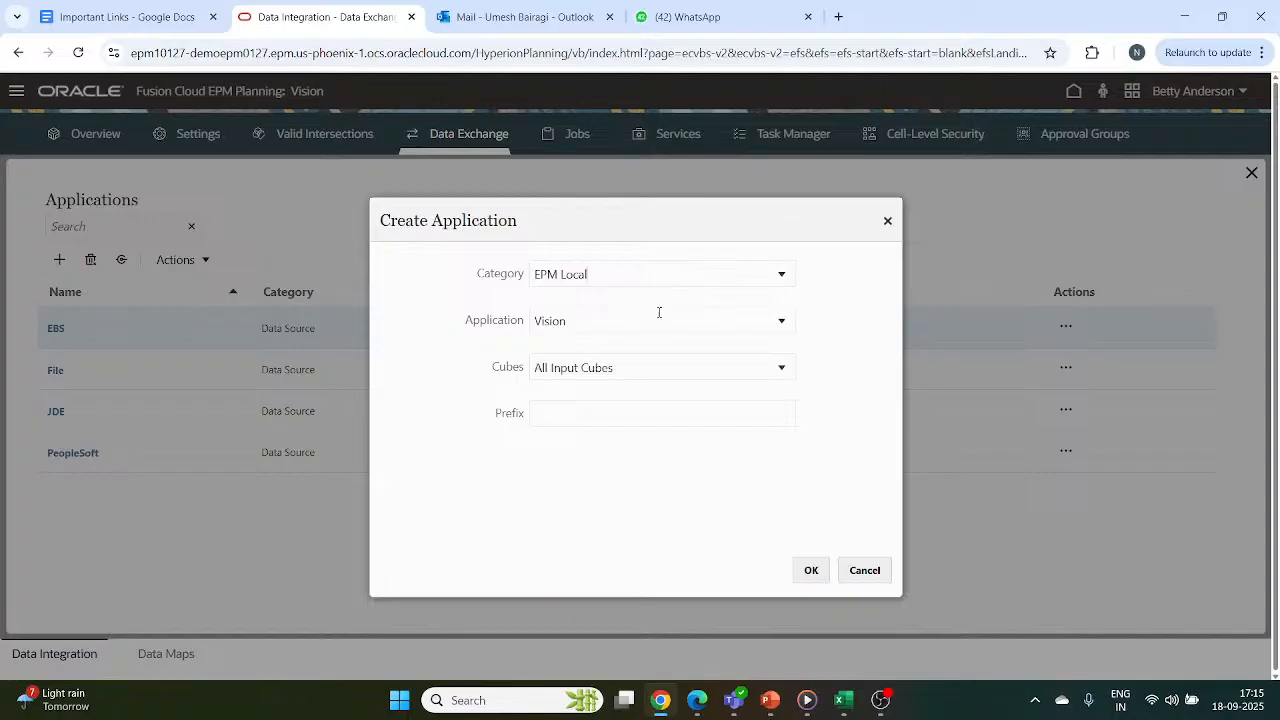
pyautogui.click(781, 276)
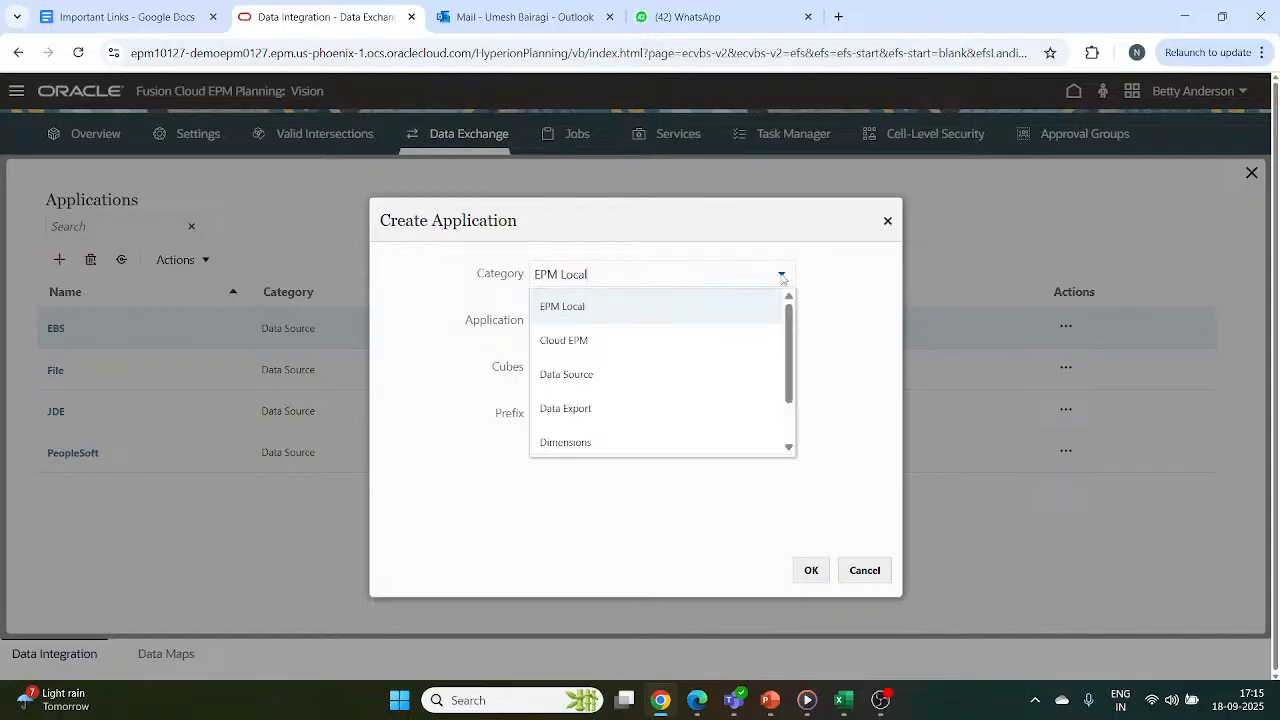
pyautogui.click(685, 377)
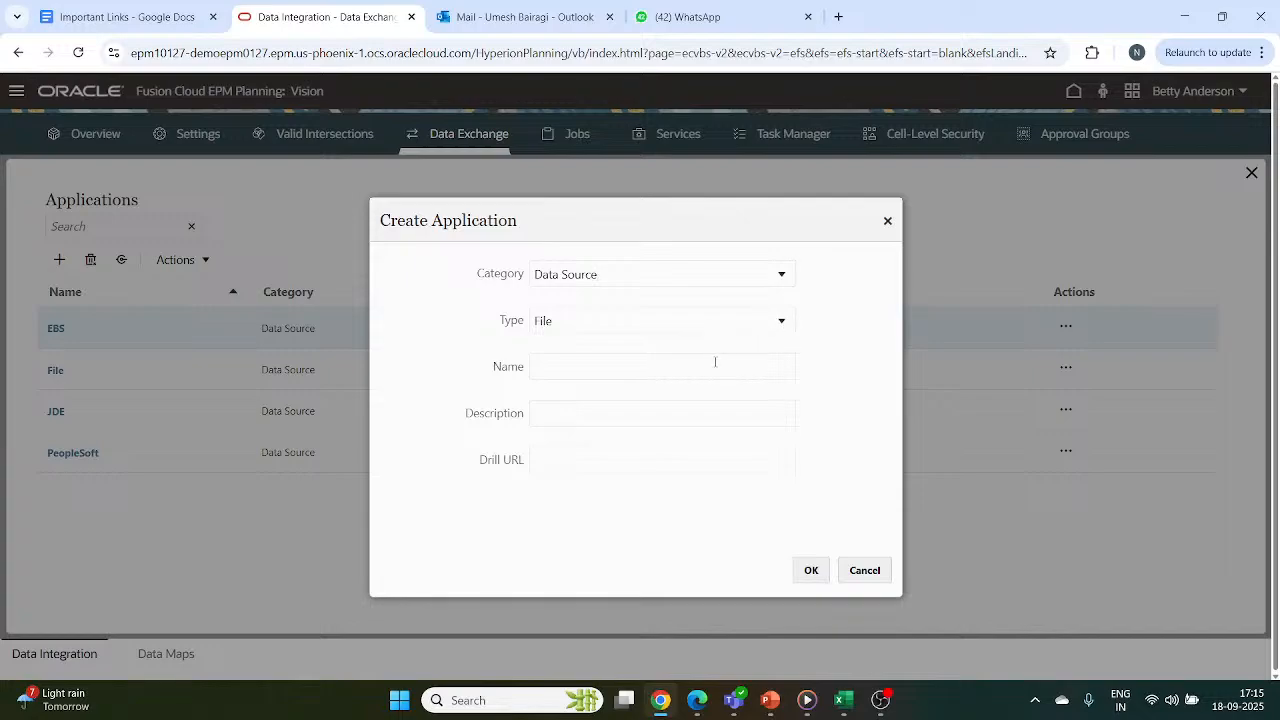
pyautogui.click(715, 362)
pyautogui.click(780, 322)
pyautogui.scroll(-1, 731, 443)
pyautogui.scroll(1, 732, 442)
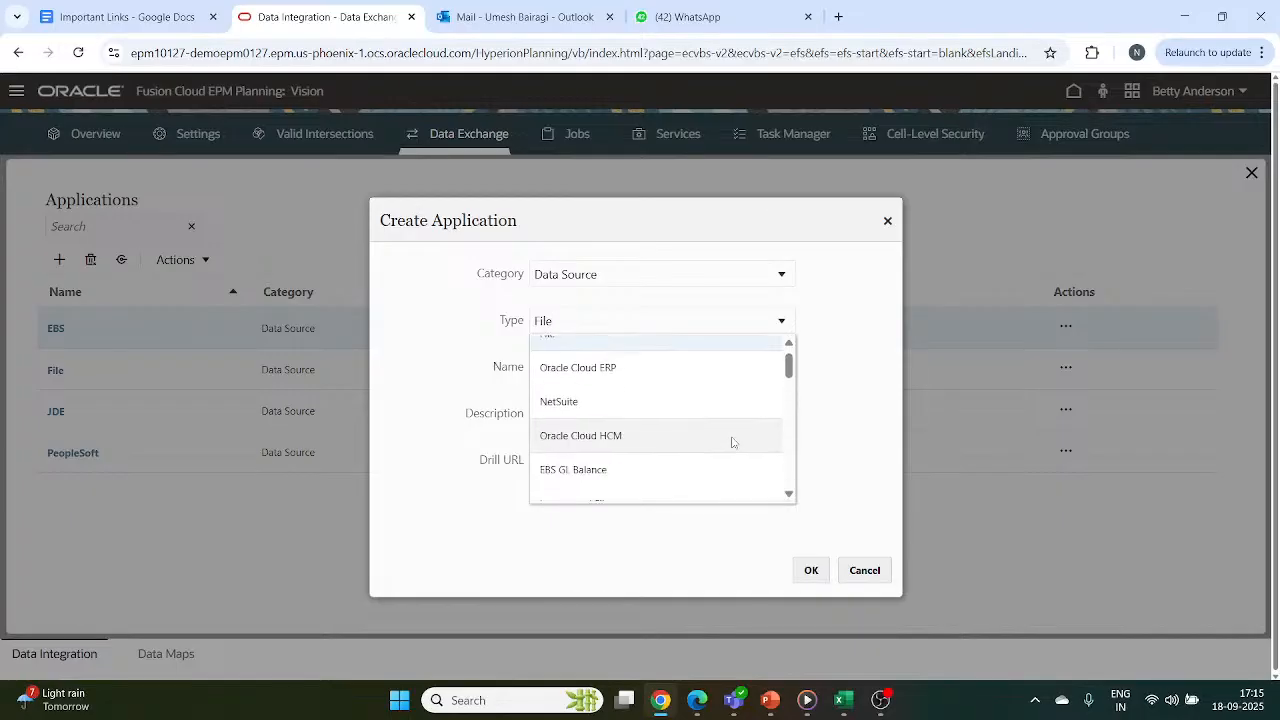
pyautogui.scroll(-2, 731, 441)
pyautogui.scroll(3, 729, 440)
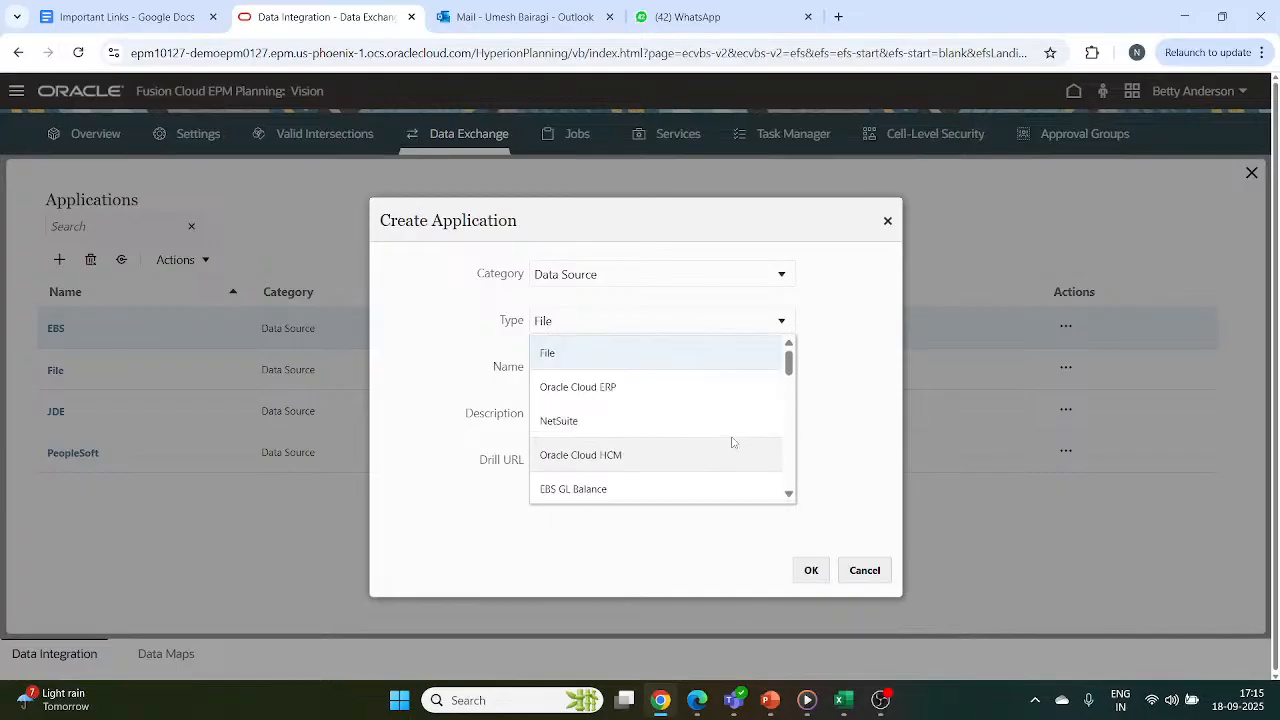
pyautogui.click(691, 352)
# - Name the application File1, register it and dismiss the success message
pyautogui.click(675, 365)
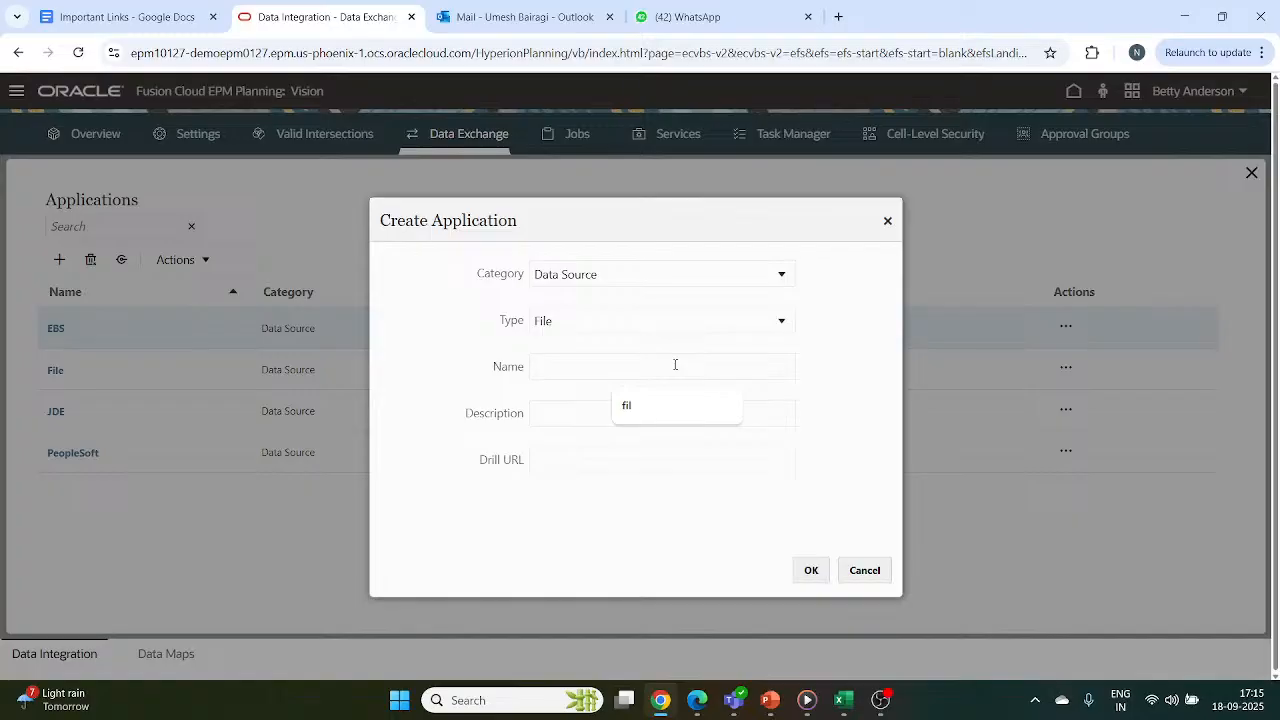
pyautogui.write('File1')
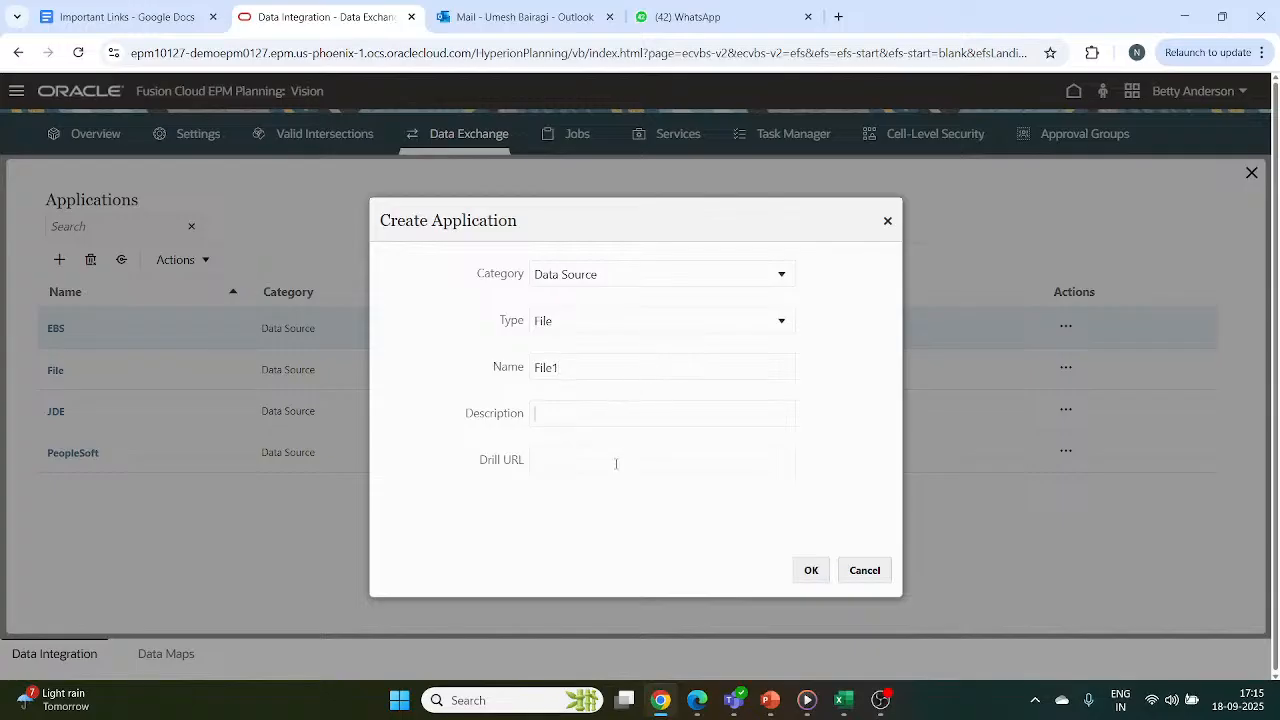
pyautogui.click(812, 572)
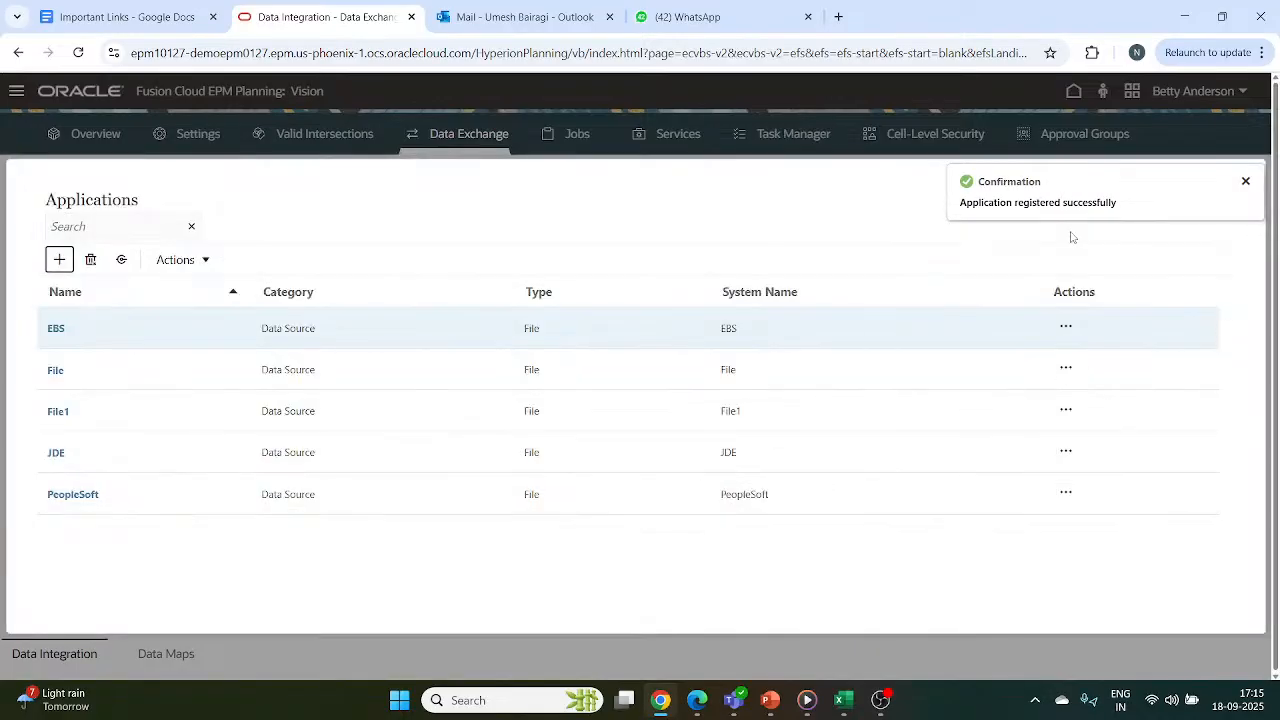
pyautogui.click(1246, 181)
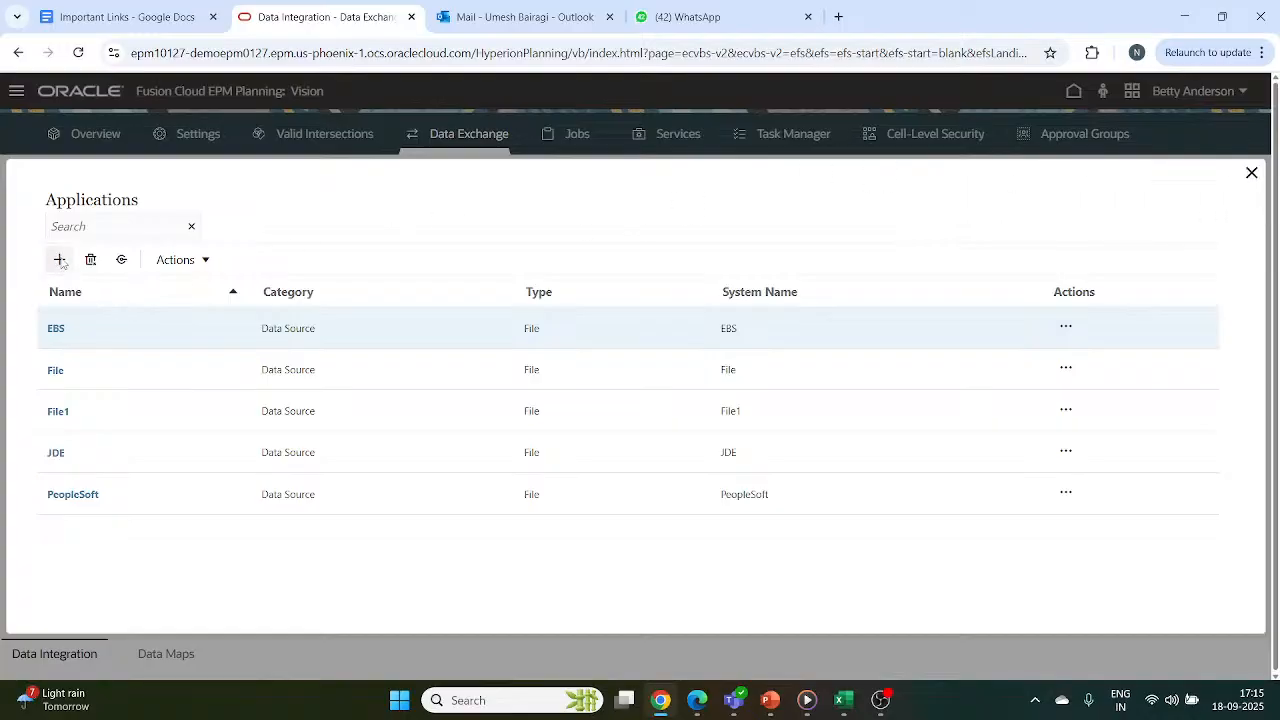
# - Register the EPM Local Vision application with All Input Cubes and prefix VIS
pyautogui.click(59, 260)
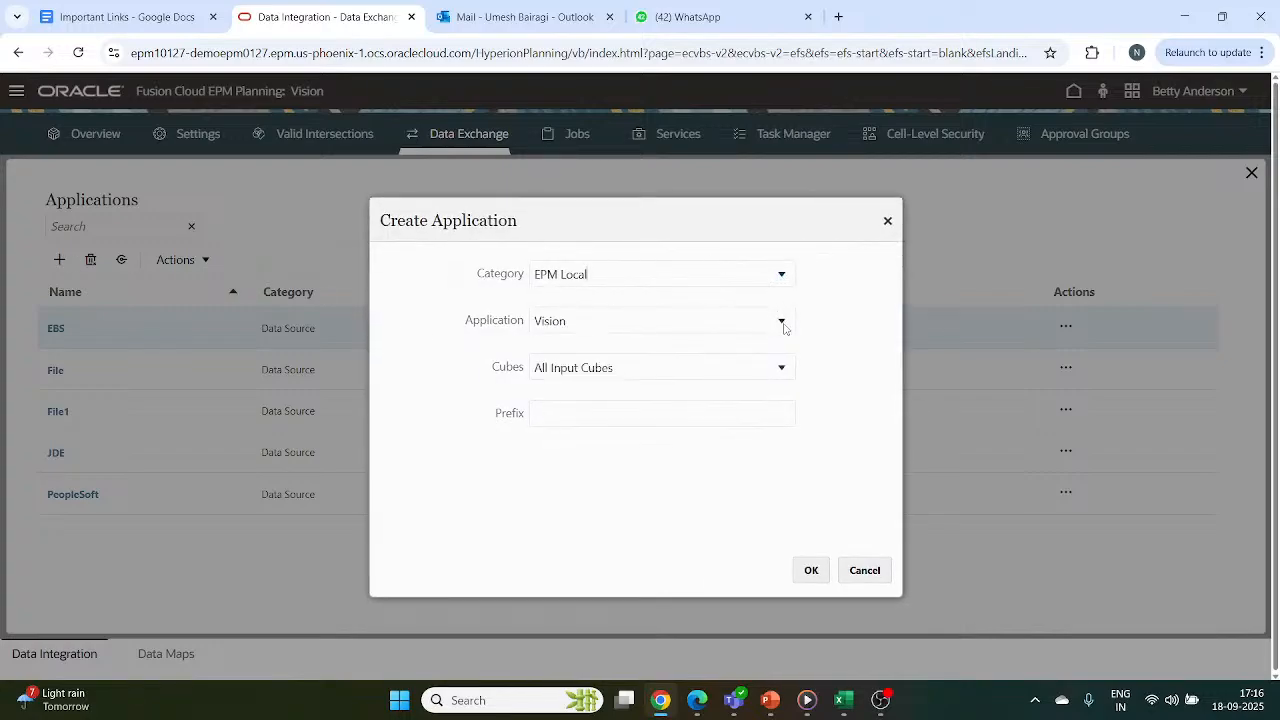
pyautogui.click(782, 369)
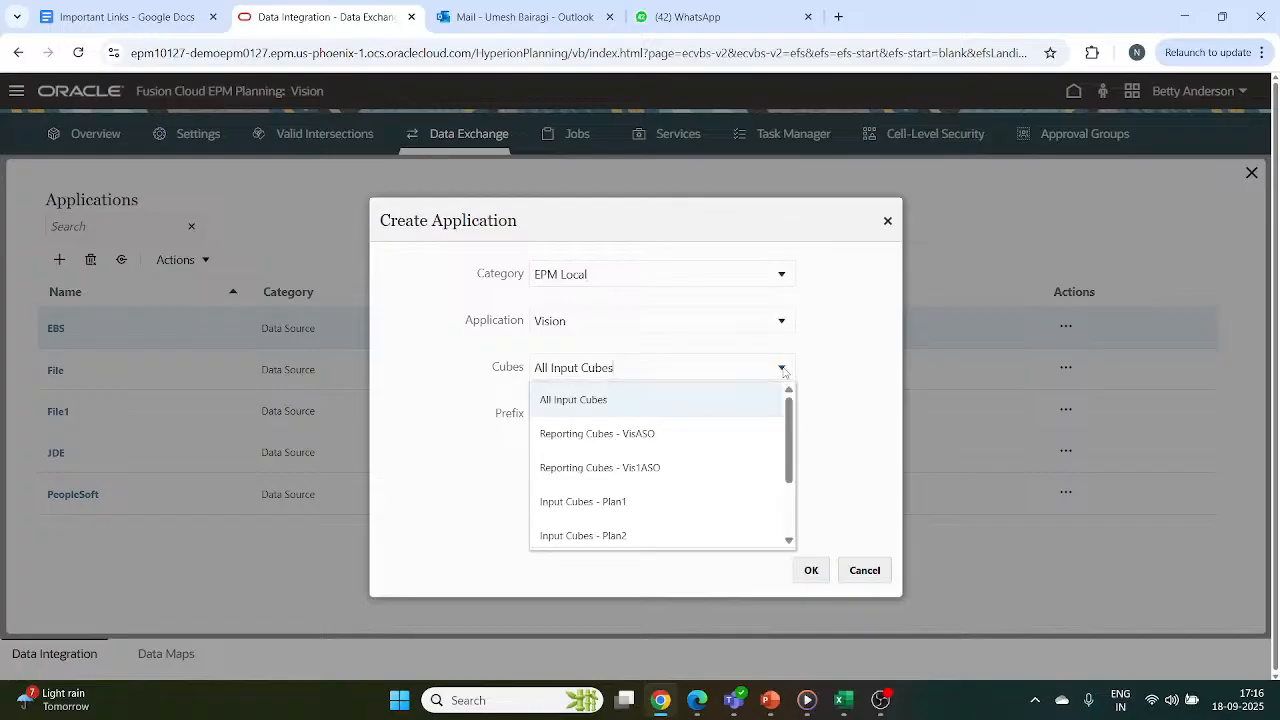
pyautogui.click(782, 369)
pyautogui.click(782, 369)
pyautogui.scroll(-1, 722, 470)
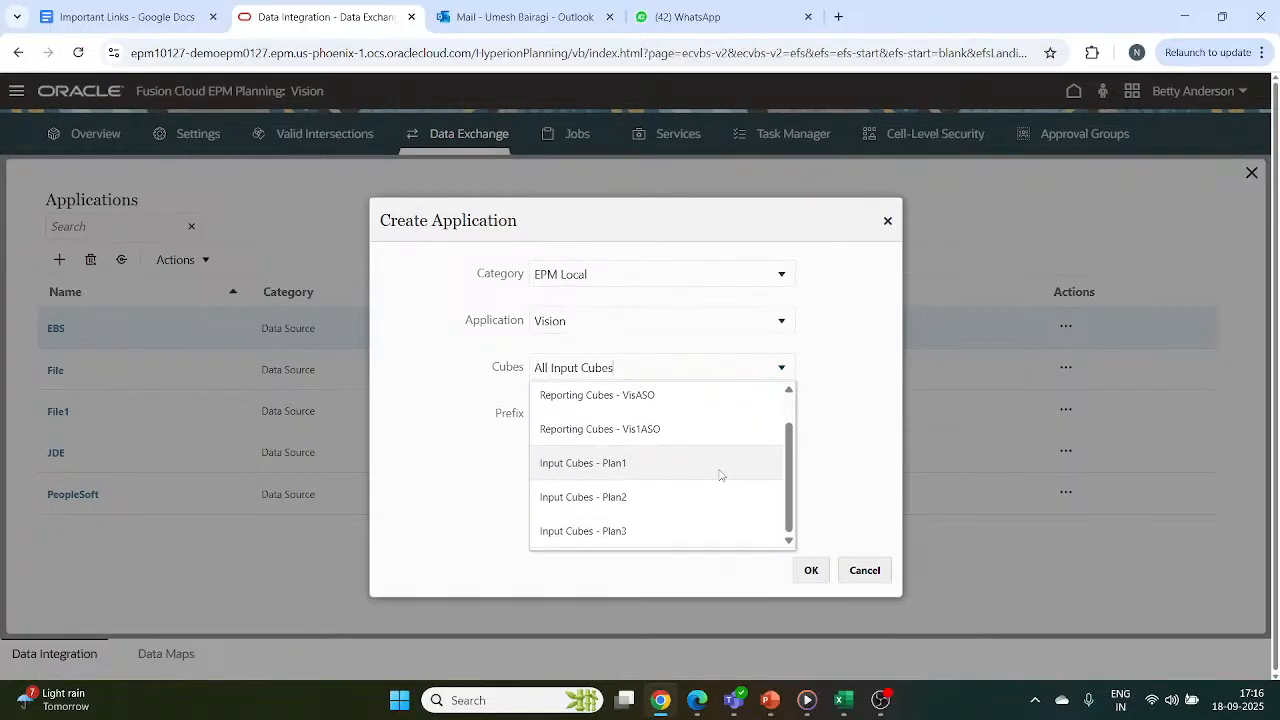
pyautogui.scroll(1, 720, 475)
pyautogui.click(759, 401)
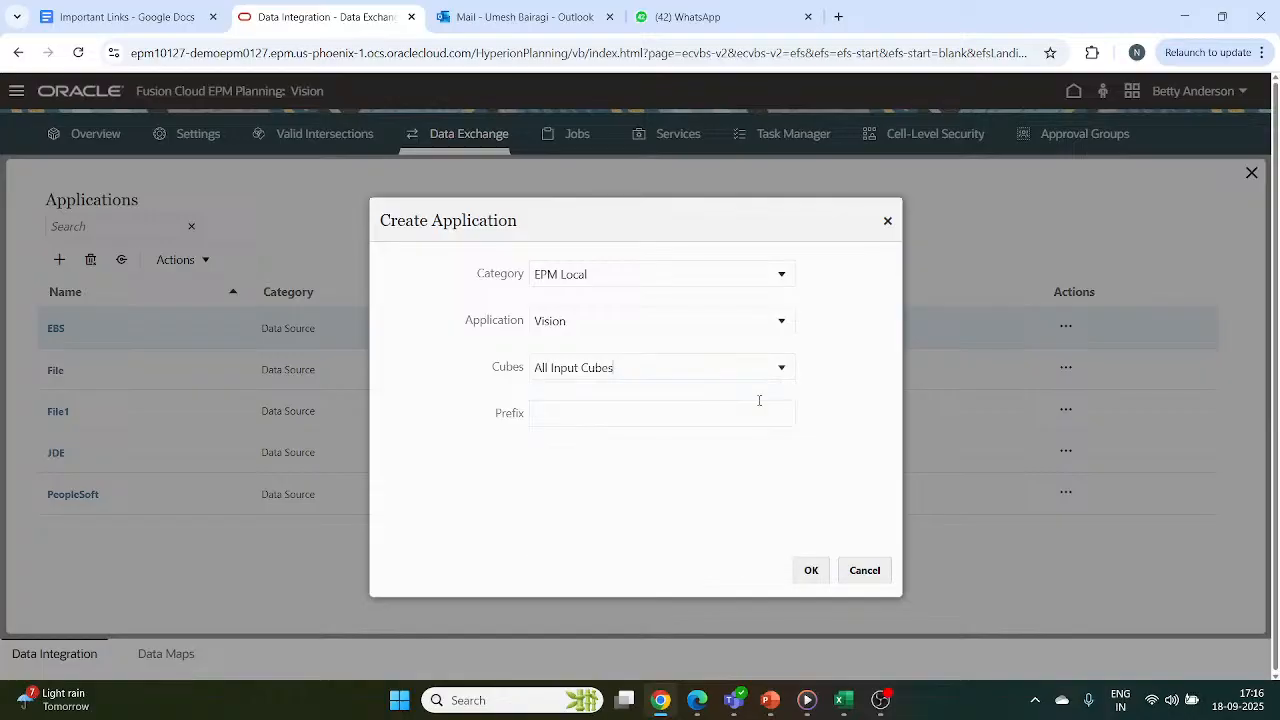
pyautogui.click(678, 418)
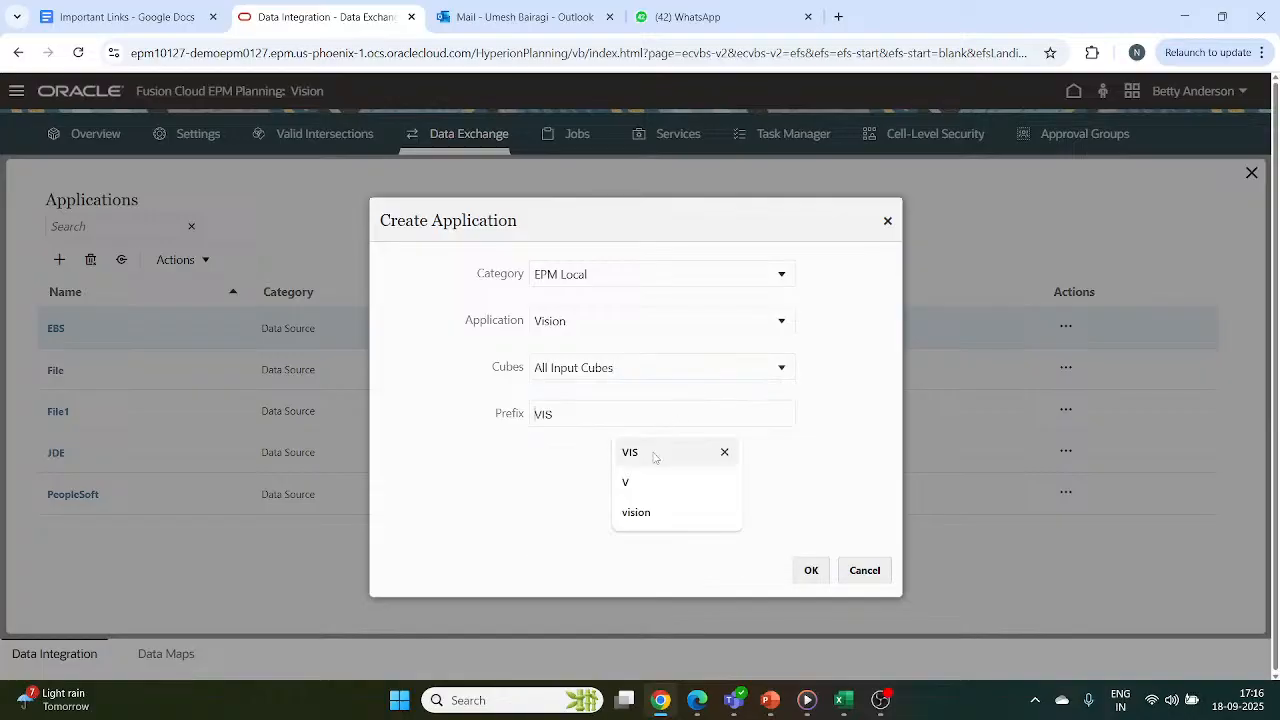
pyautogui.click(654, 455)
pyautogui.click(810, 570)
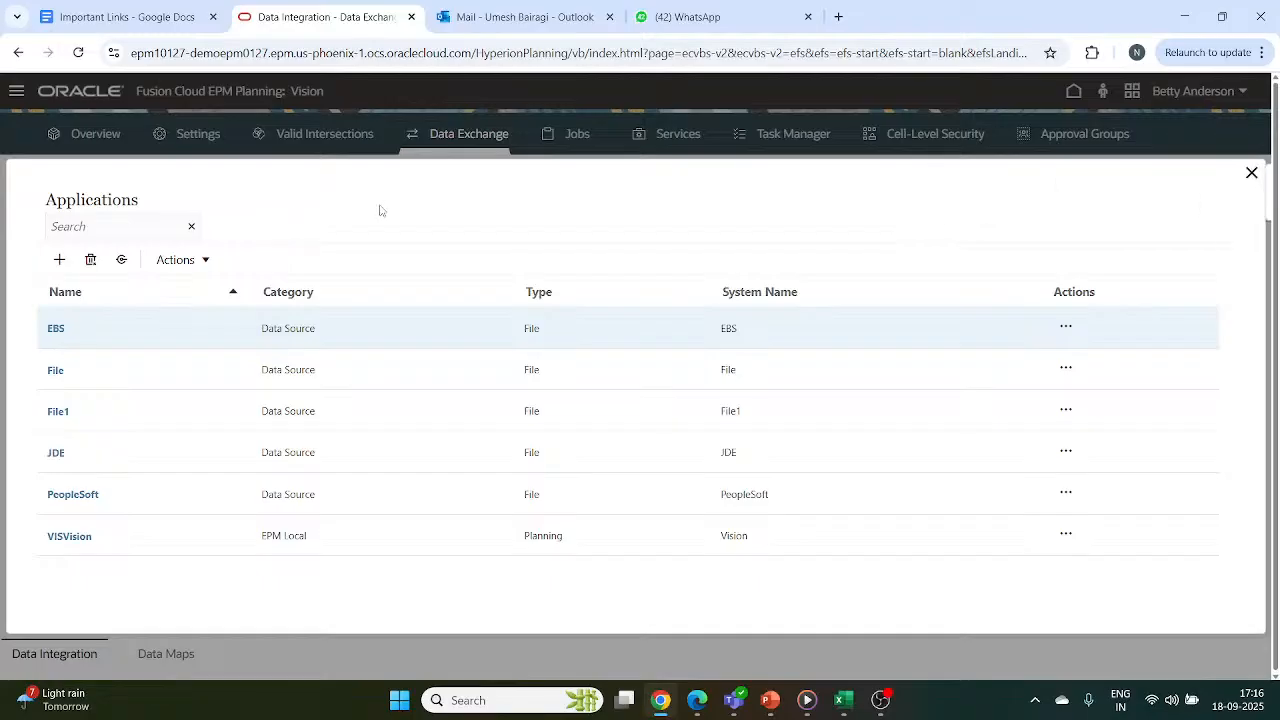
# - Close the Applications list and open Period Mapping from the Actions menu
pyautogui.click(1251, 173)
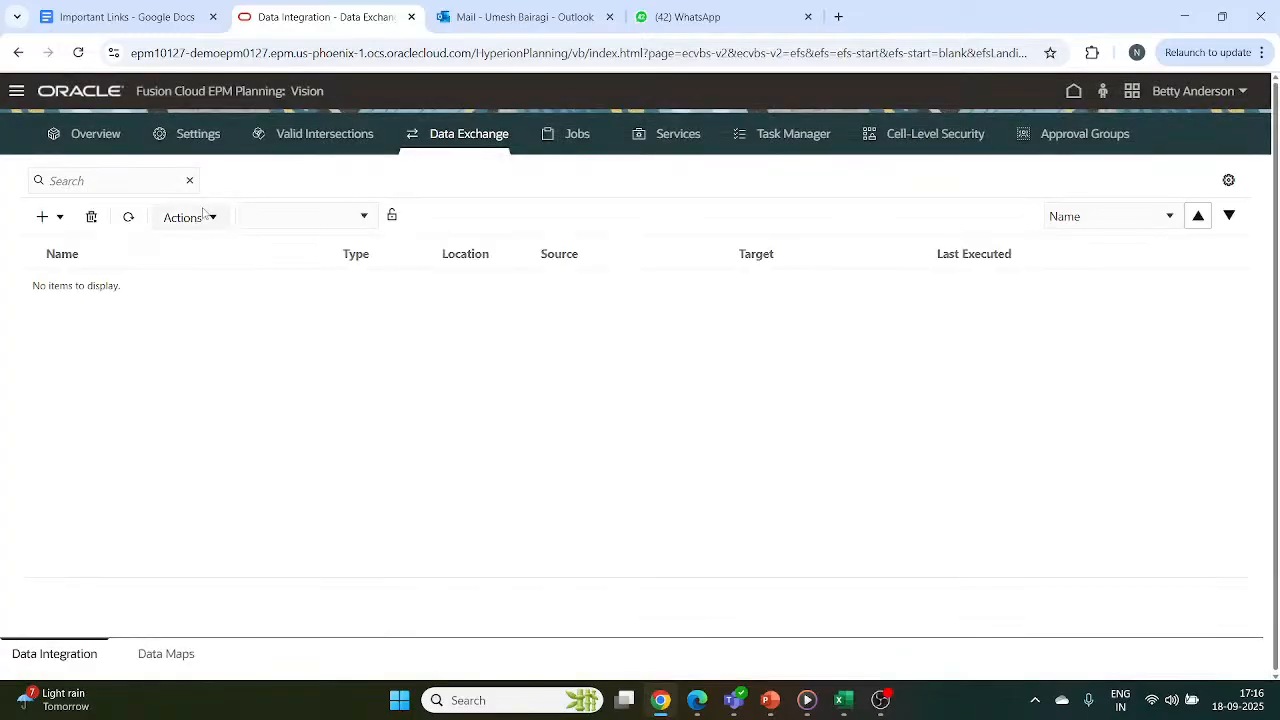
pyautogui.click(212, 219)
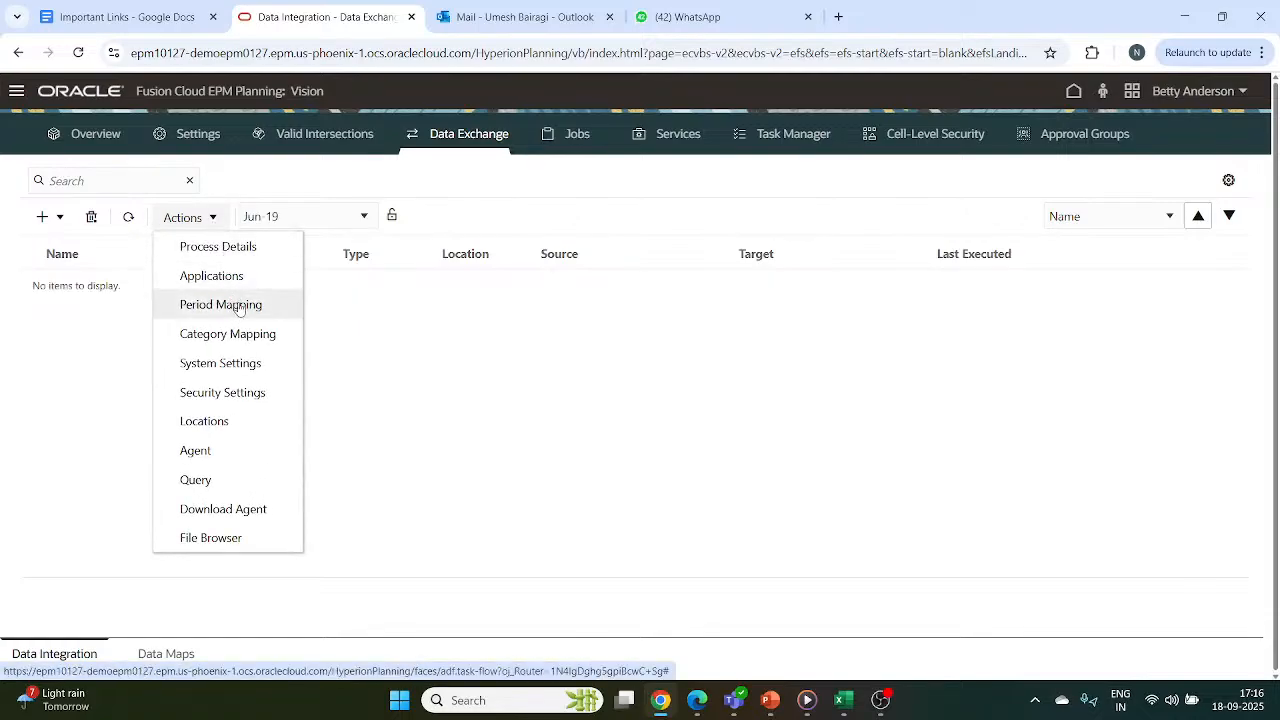
pyautogui.click(240, 306)
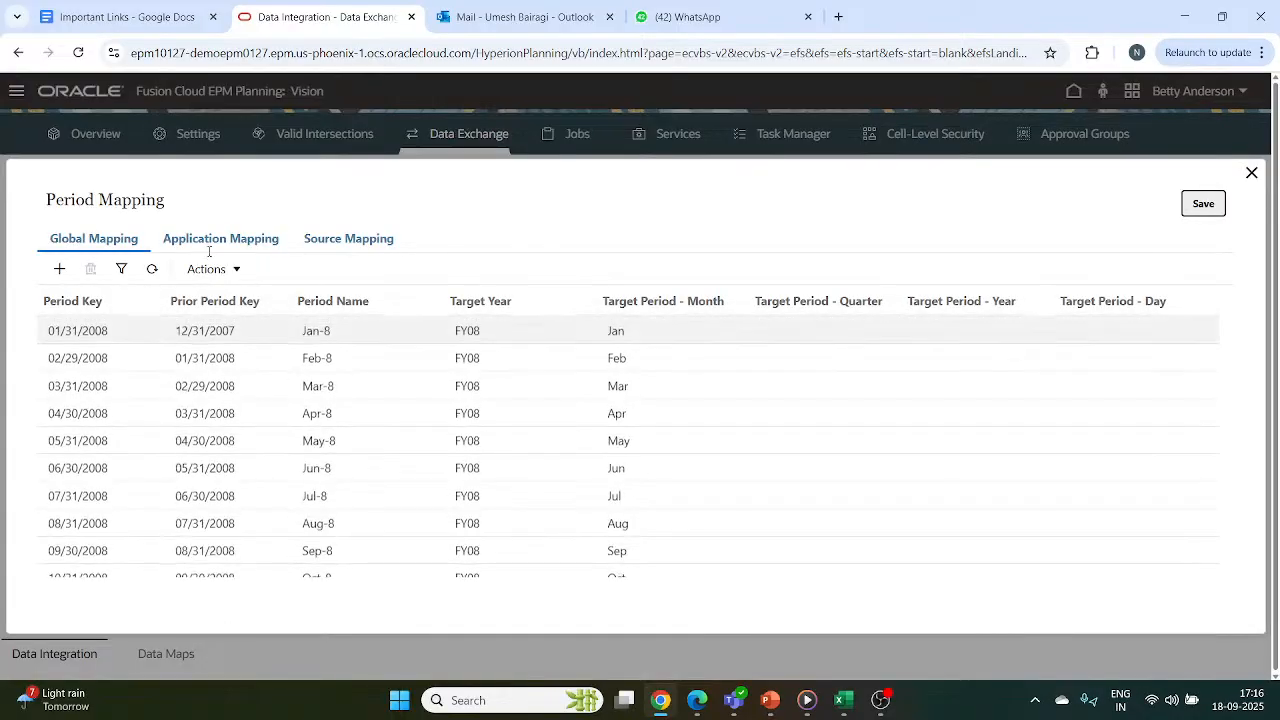
# - Switch to Application Mapping for VISVision and add a new period mapping row
pyautogui.click(222, 249)
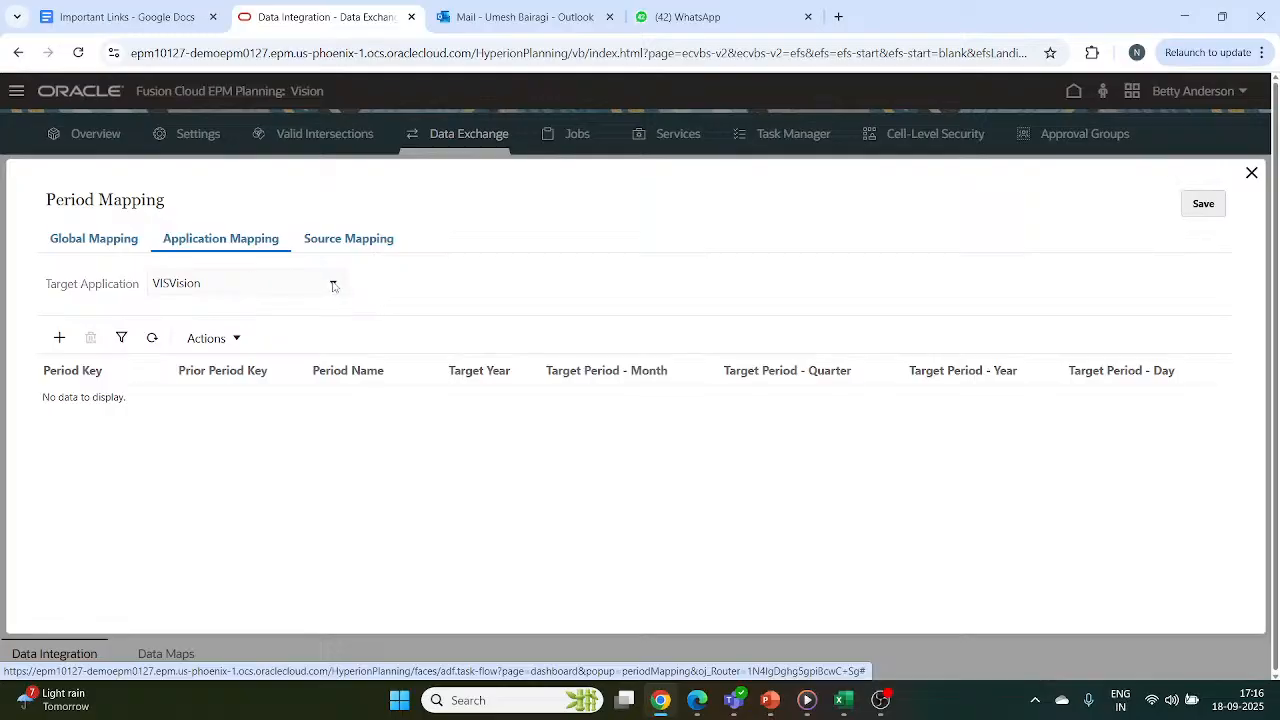
pyautogui.click(60, 339)
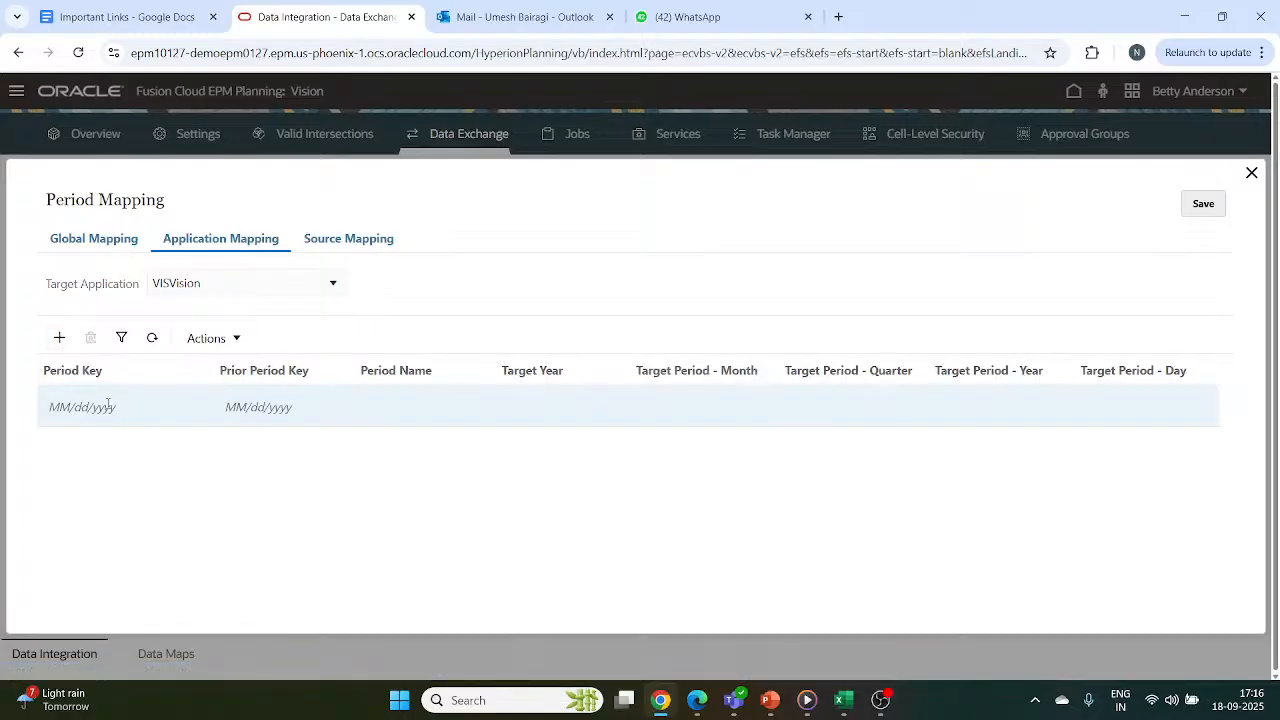
pyautogui.click(108, 404)
pyautogui.click(220, 404)
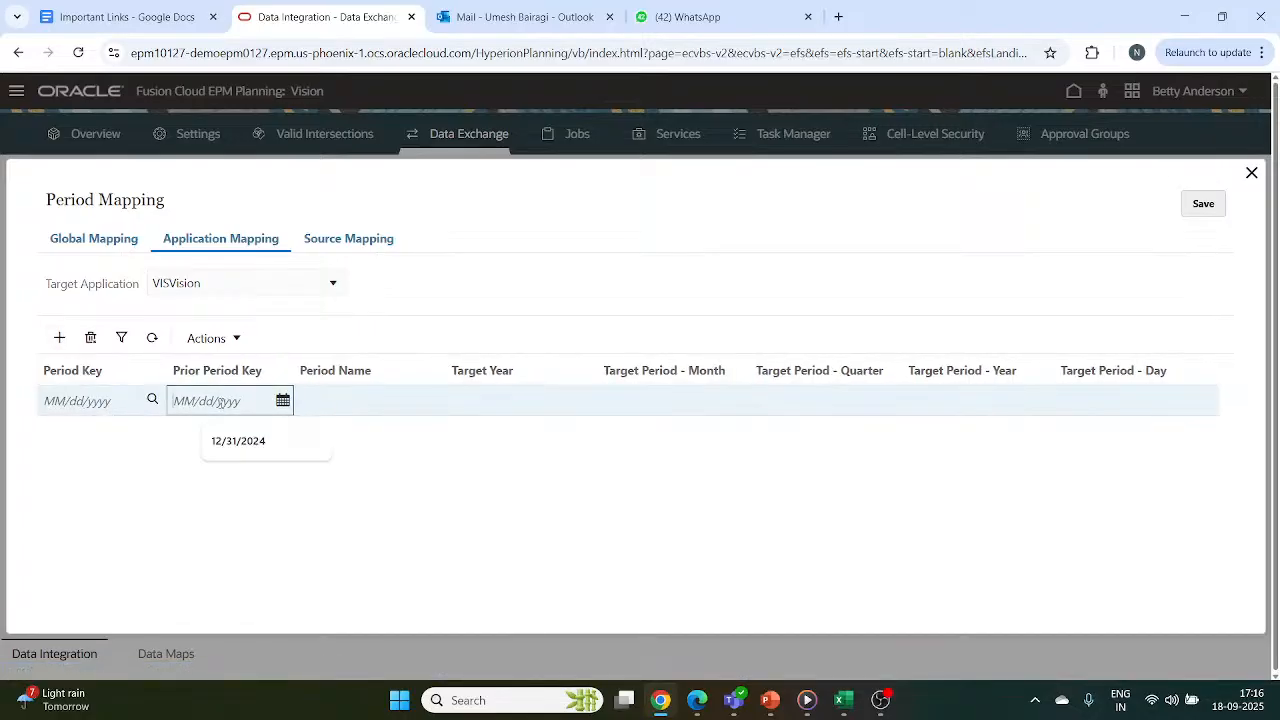
pyautogui.click(130, 402)
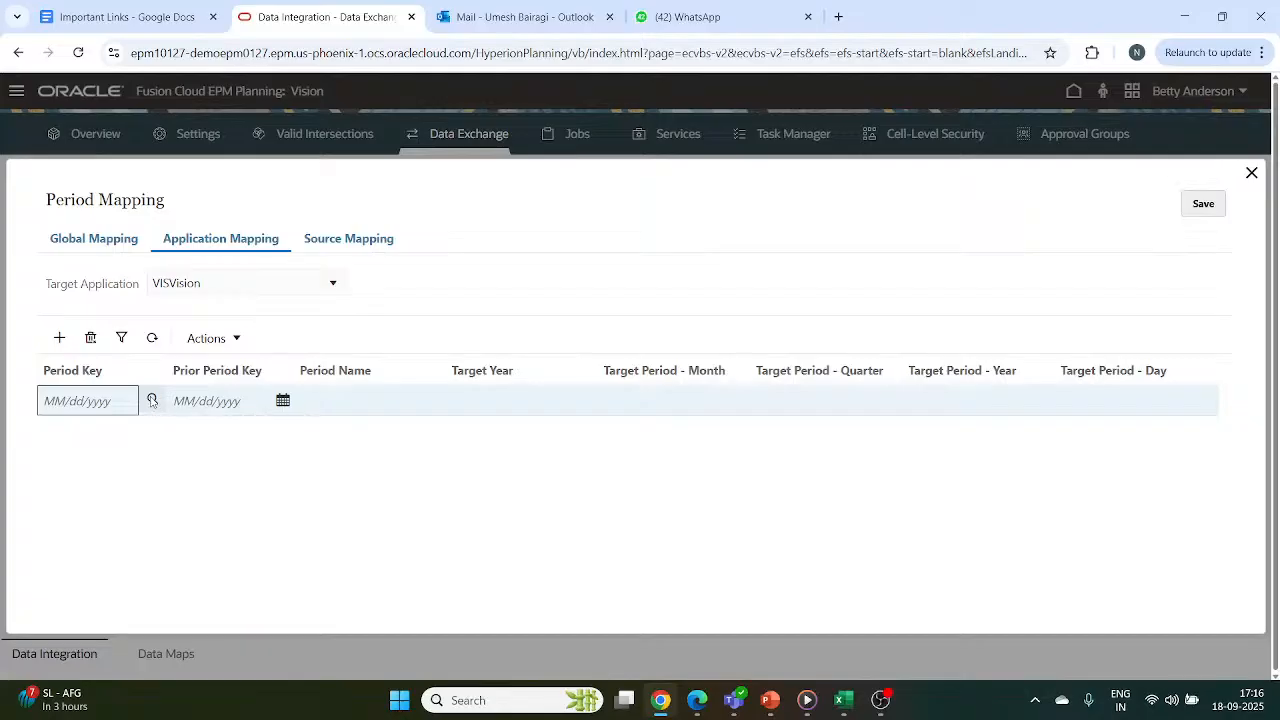
# - Set the row's Period Key to 01/31/2020 (Jan-20, FY20, Jan)
pyautogui.click(152, 400)
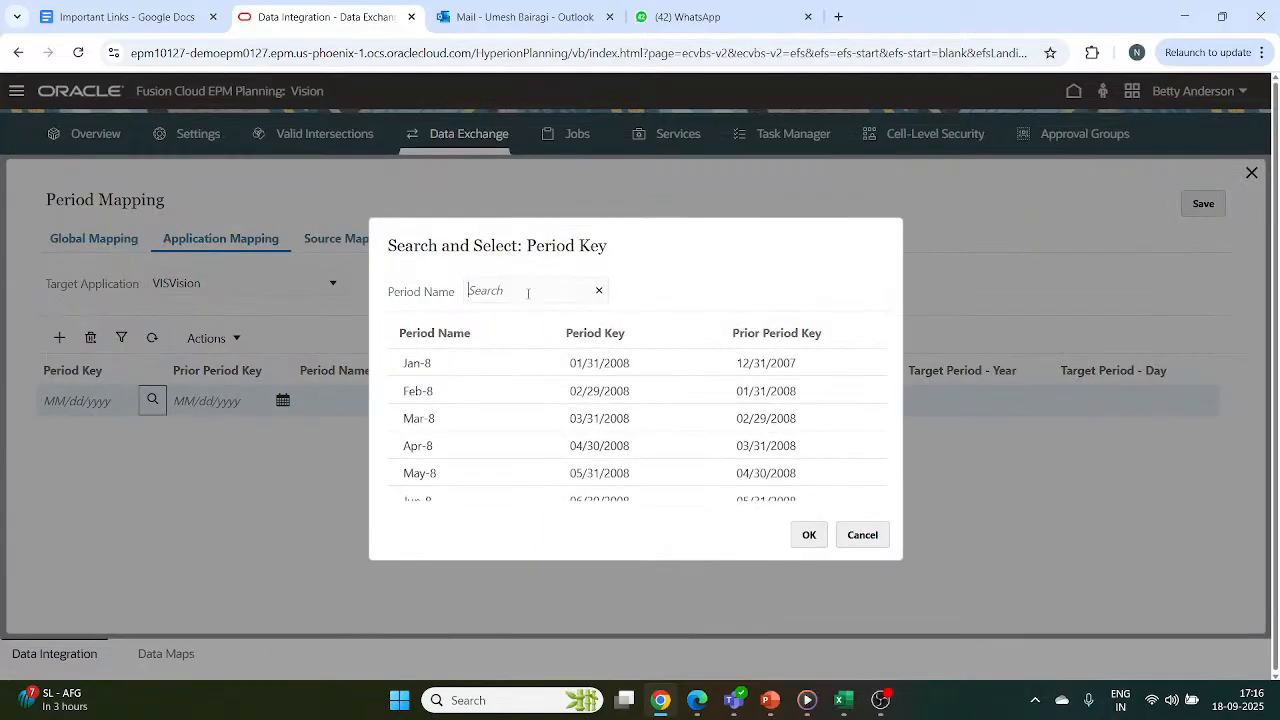
pyautogui.scroll(-6, 608, 455)
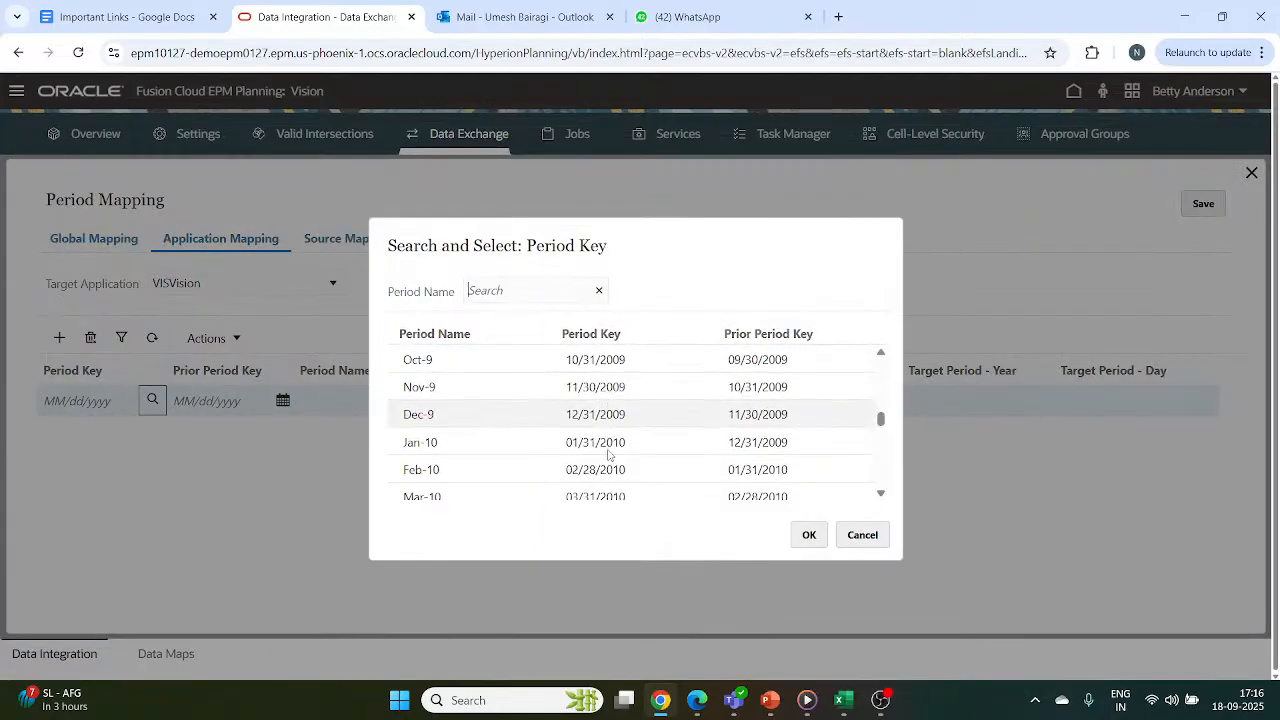
pyautogui.scroll(-13, 608, 455)
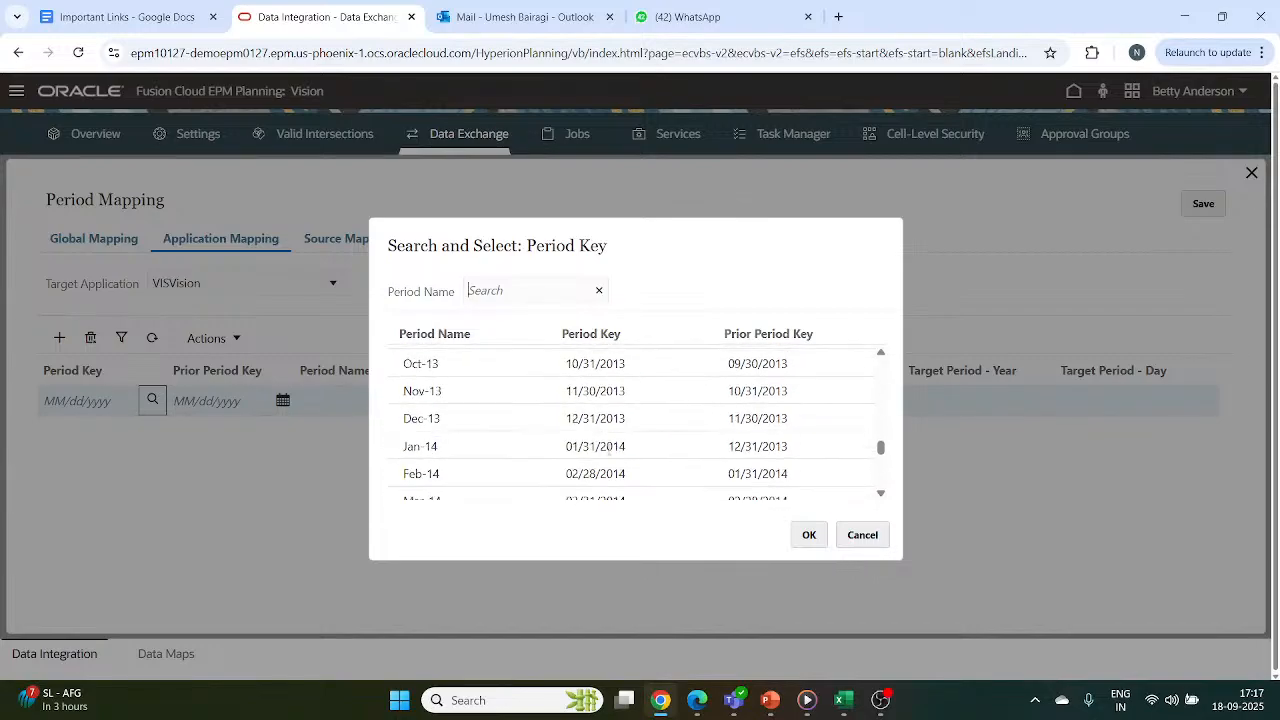
pyautogui.scroll(-11, 608, 450)
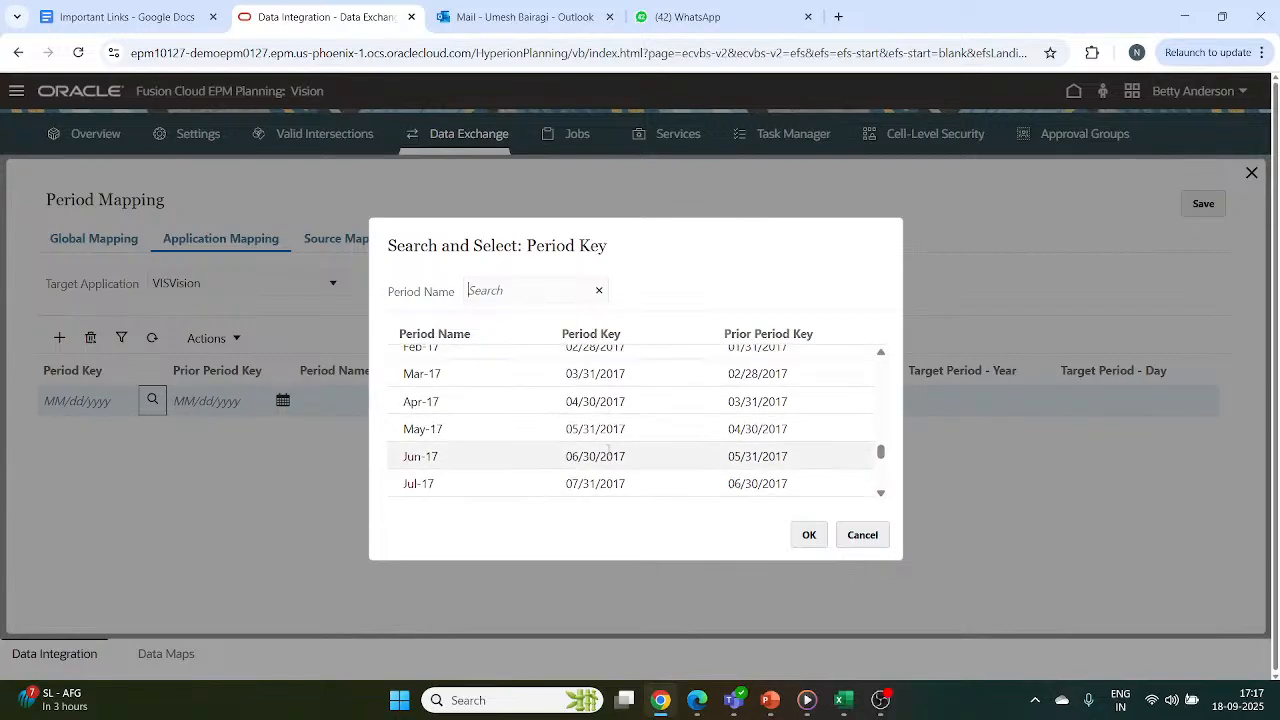
pyautogui.scroll(-3, 608, 450)
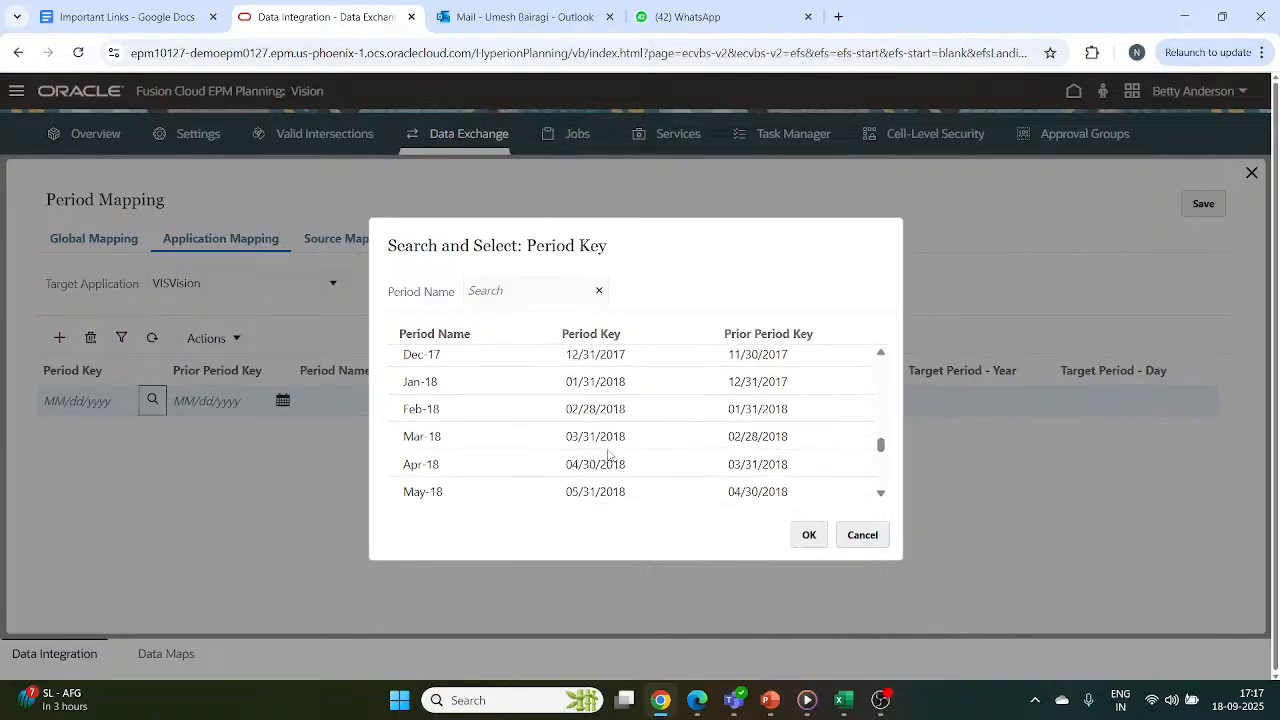
pyautogui.scroll(-16, 608, 455)
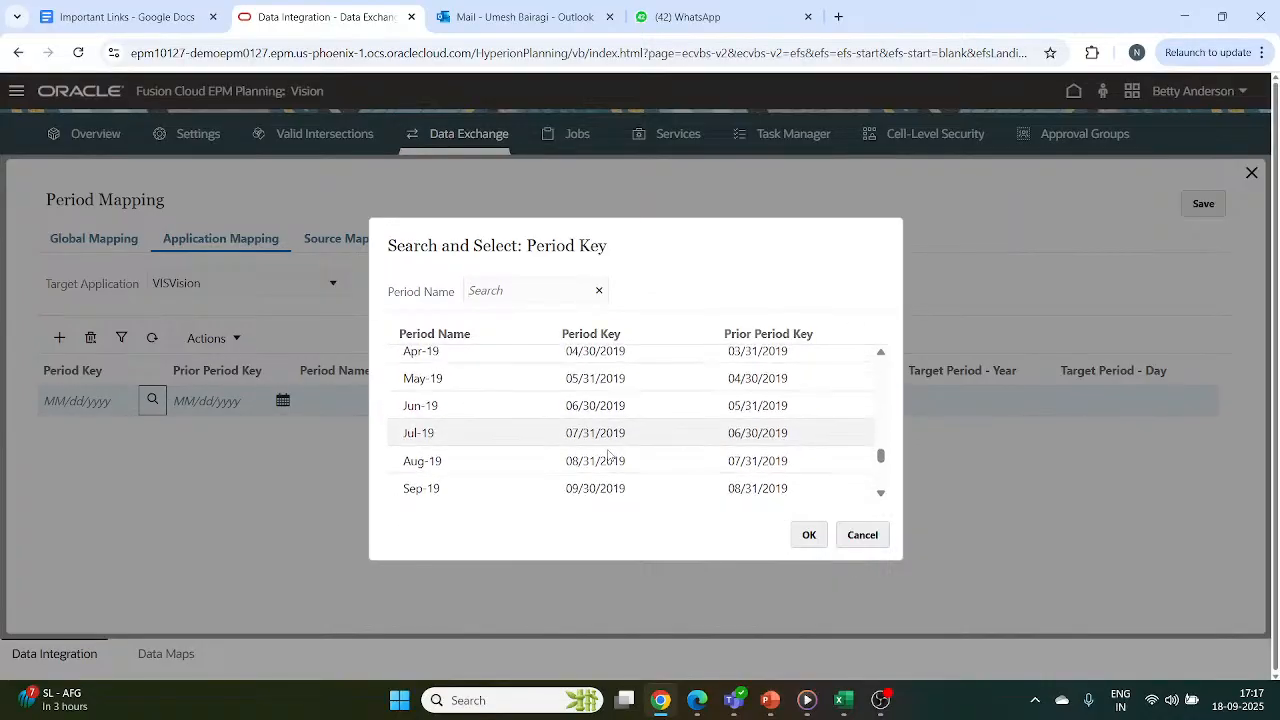
pyautogui.scroll(-1, 608, 455)
pyautogui.scroll(2, 610, 450)
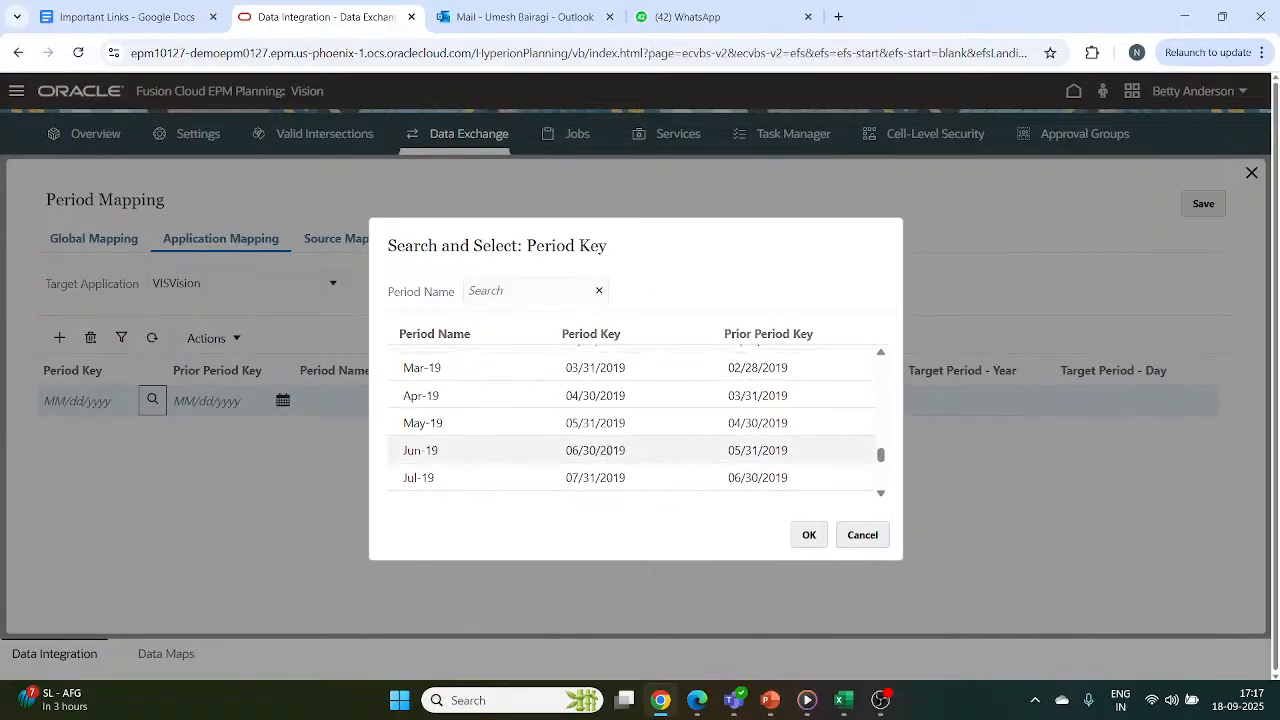
pyautogui.scroll(-9, 608, 452)
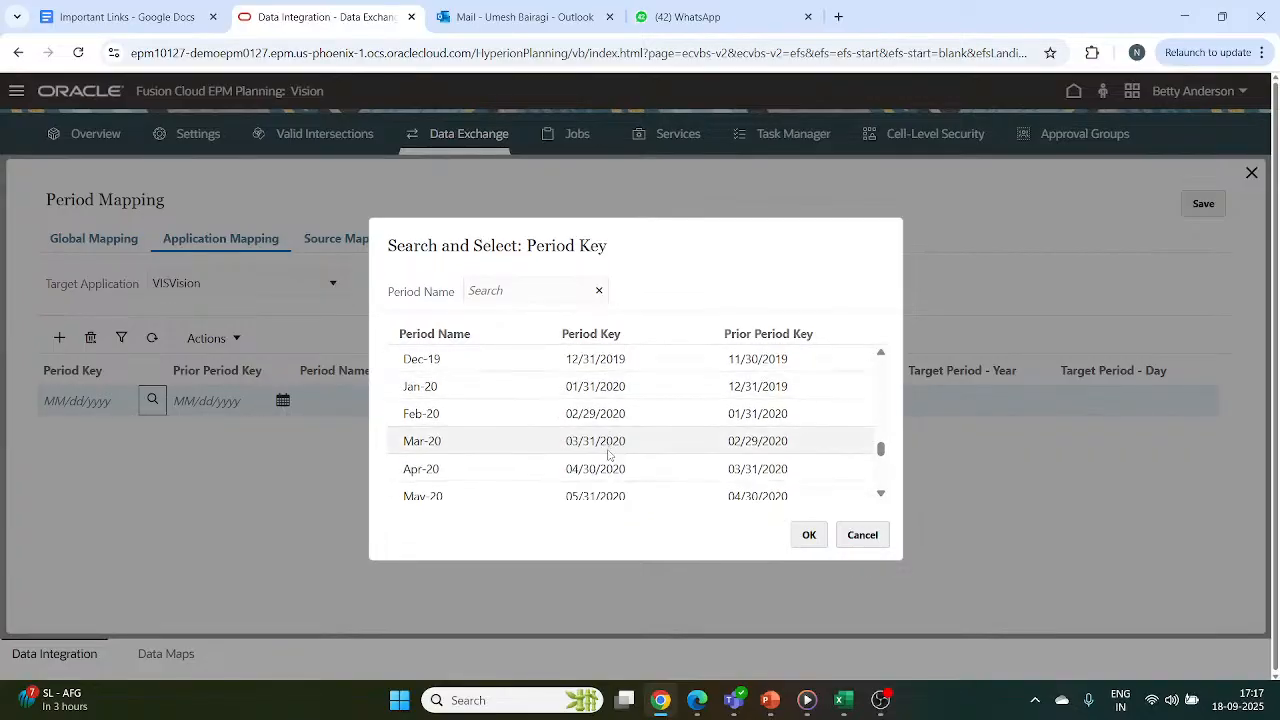
pyautogui.scroll(2, 608, 455)
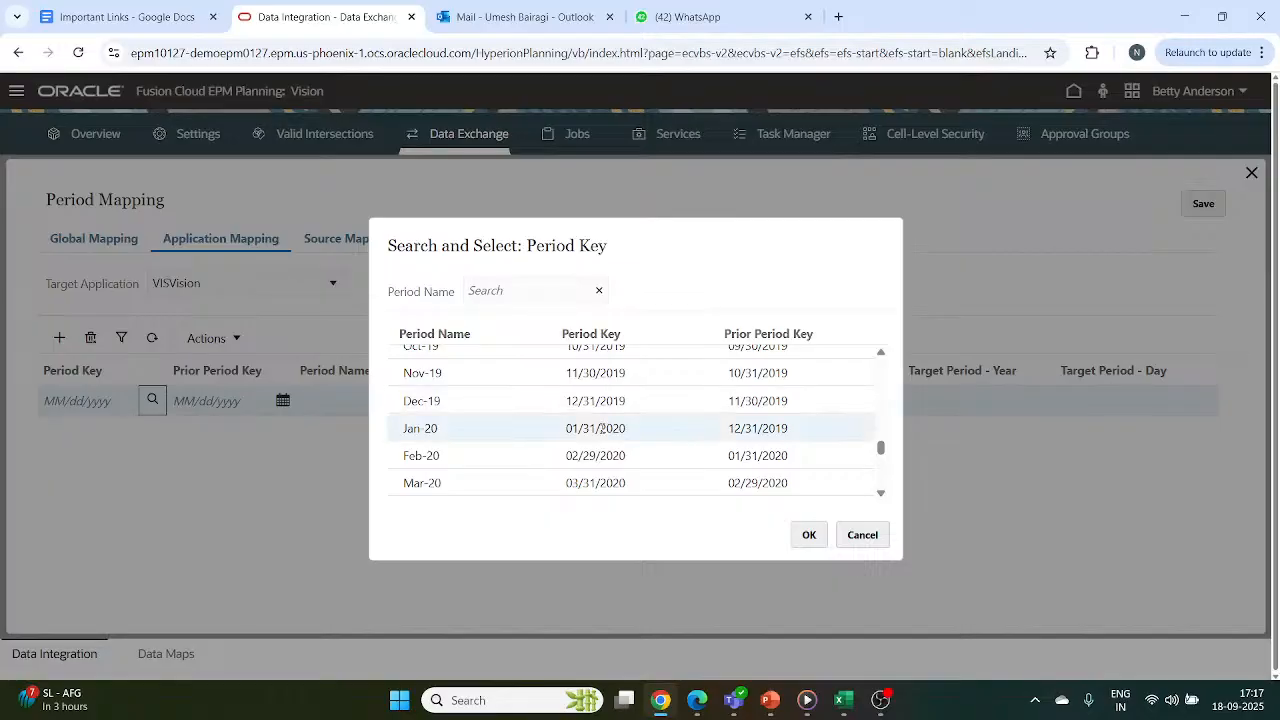
pyautogui.click(809, 535)
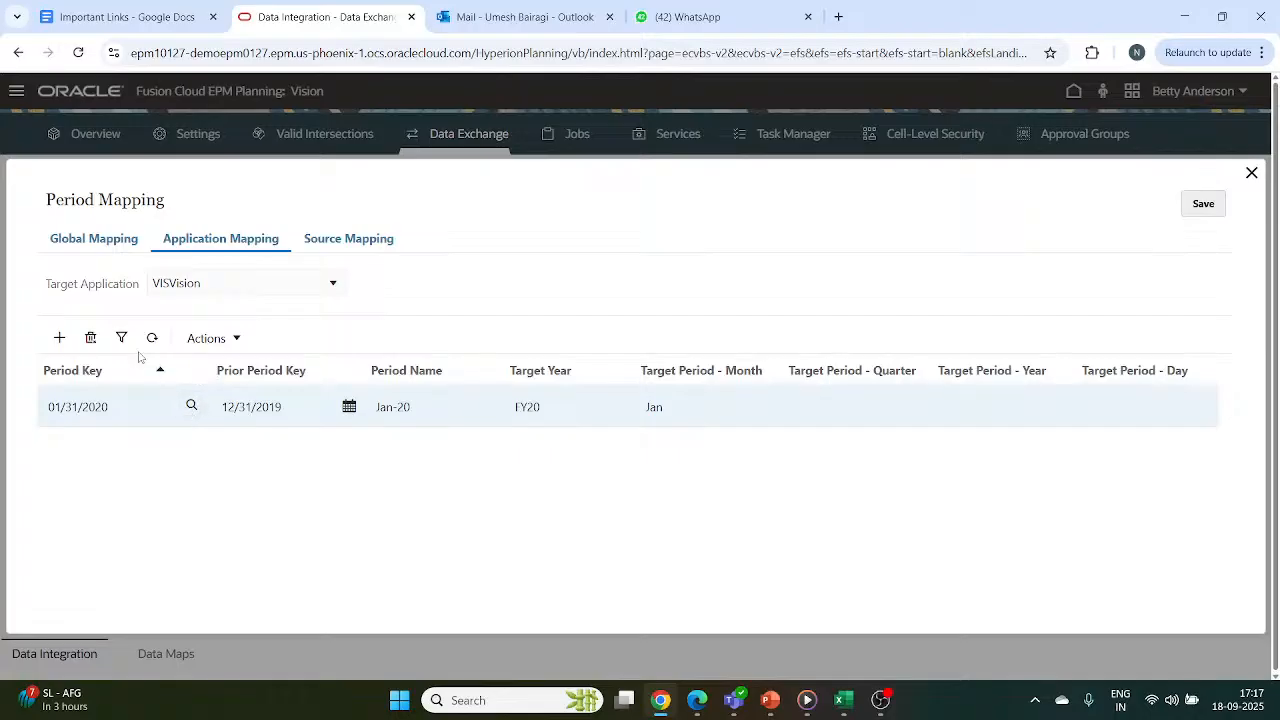
# - Add a period mapping row with Period Key 02/29/2020 (Feb-20, FY20)
pyautogui.click(60, 337)
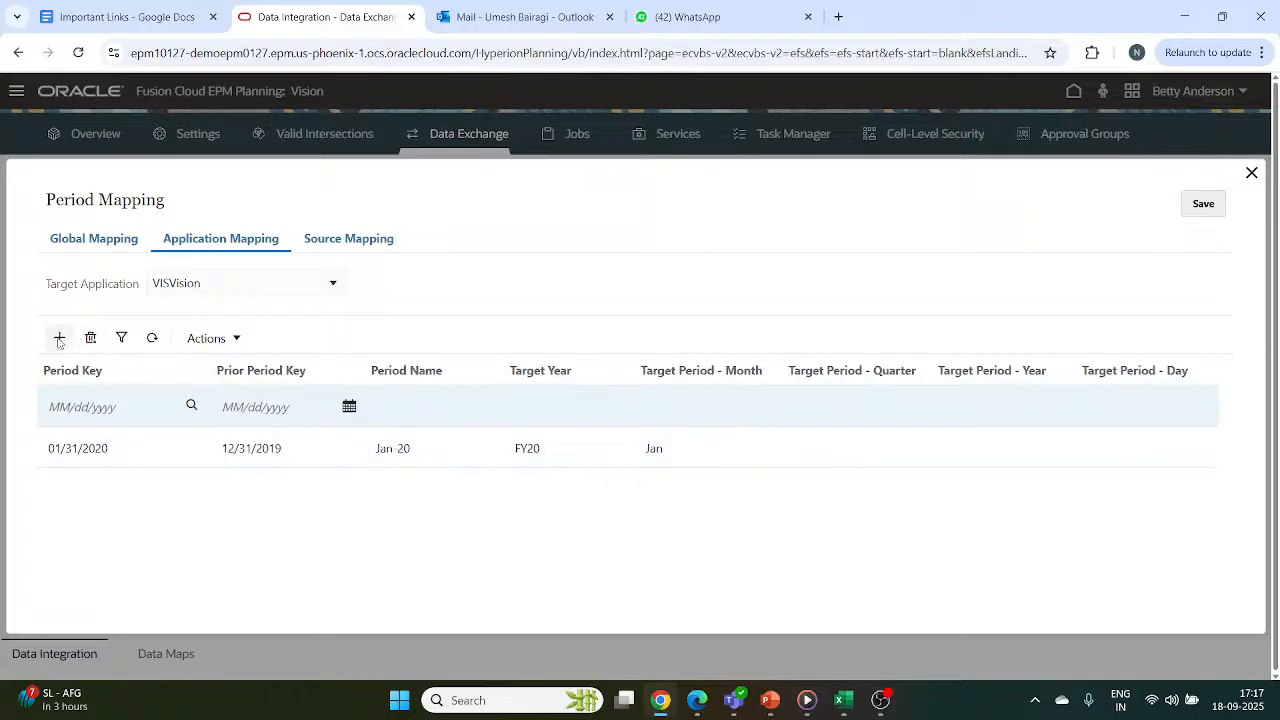
pyautogui.click(191, 406)
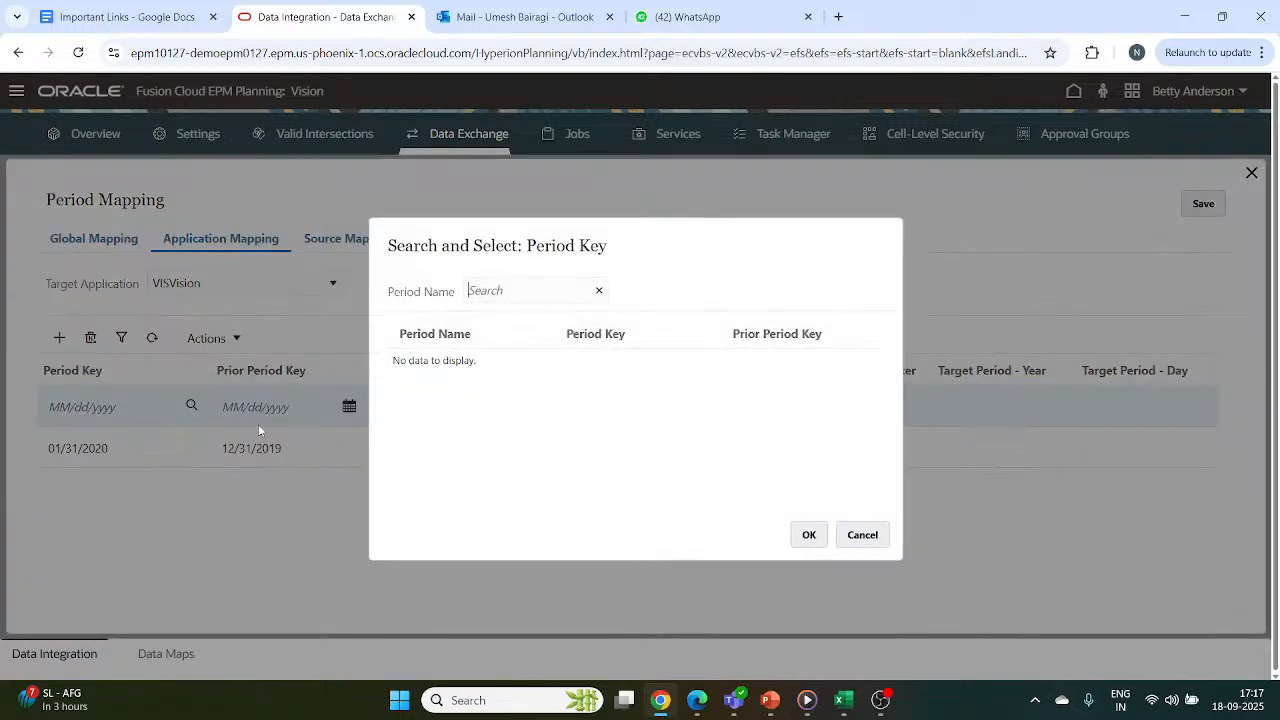
pyautogui.scroll(-10, 560, 435)
pyautogui.scroll(-9, 574, 446)
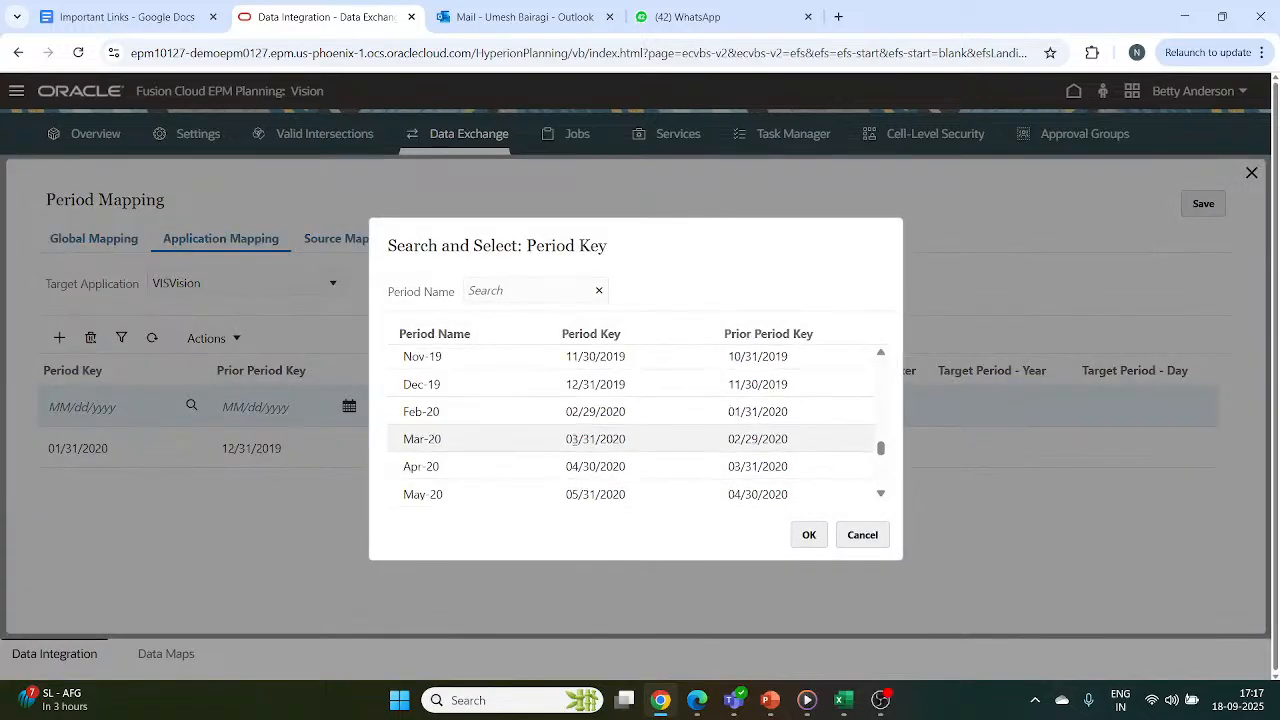
pyautogui.scroll(-3, 574, 446)
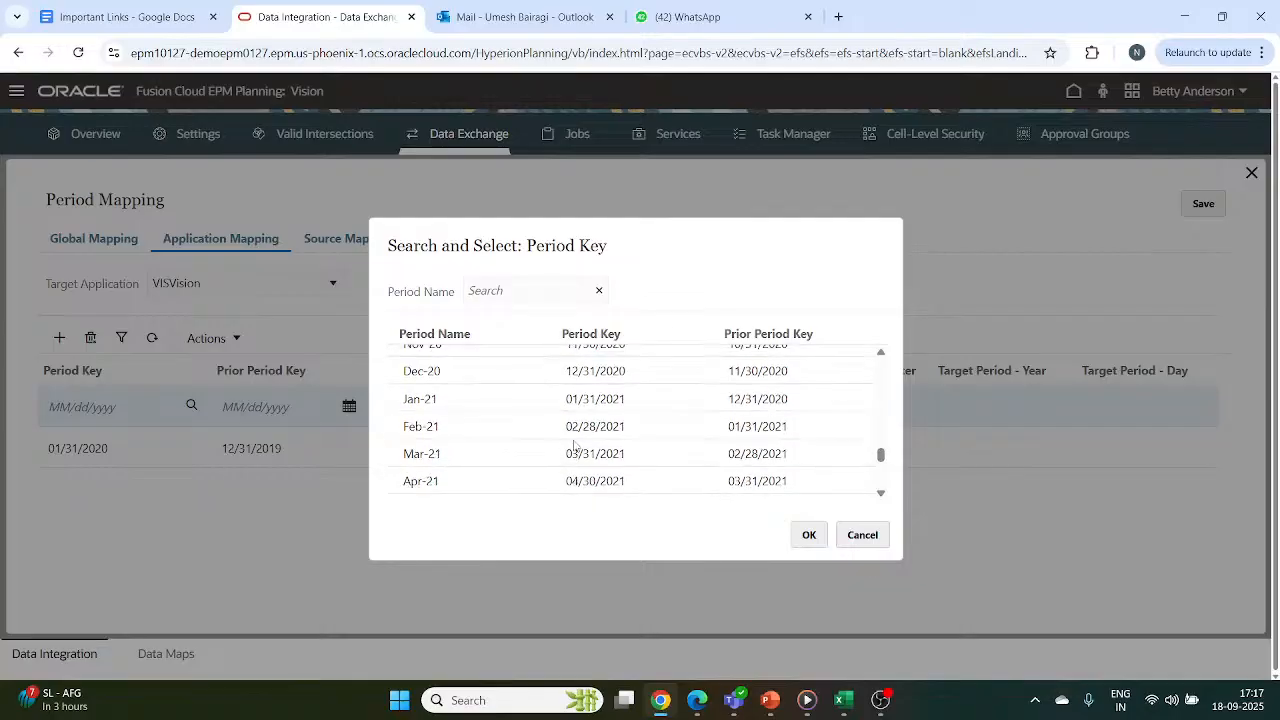
pyautogui.scroll(7, 574, 446)
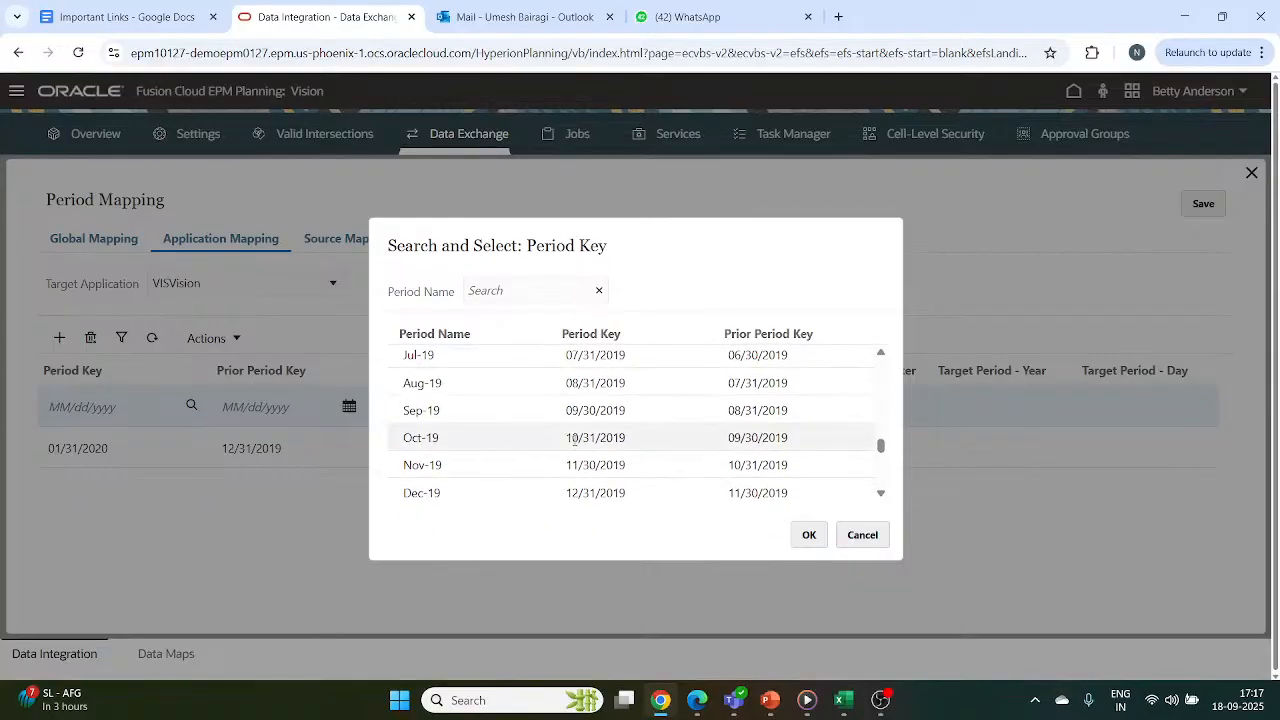
pyautogui.scroll(-1, 588, 412)
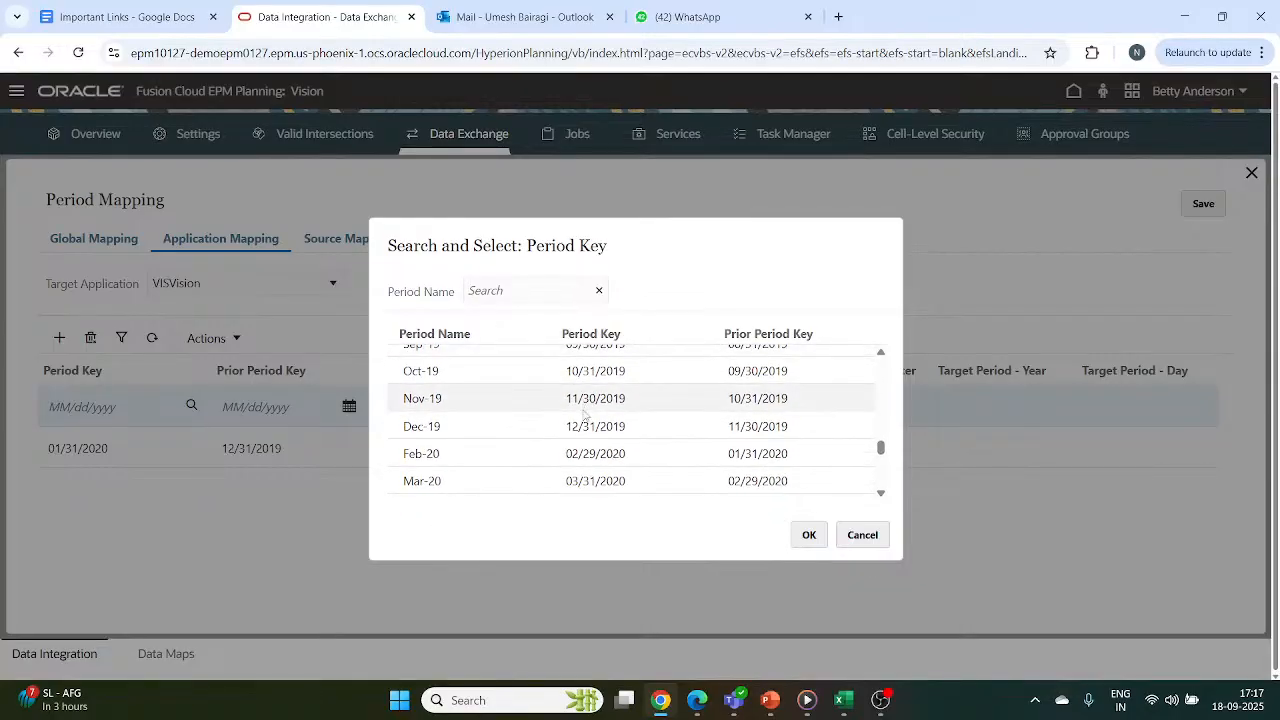
pyautogui.scroll(-1, 588, 412)
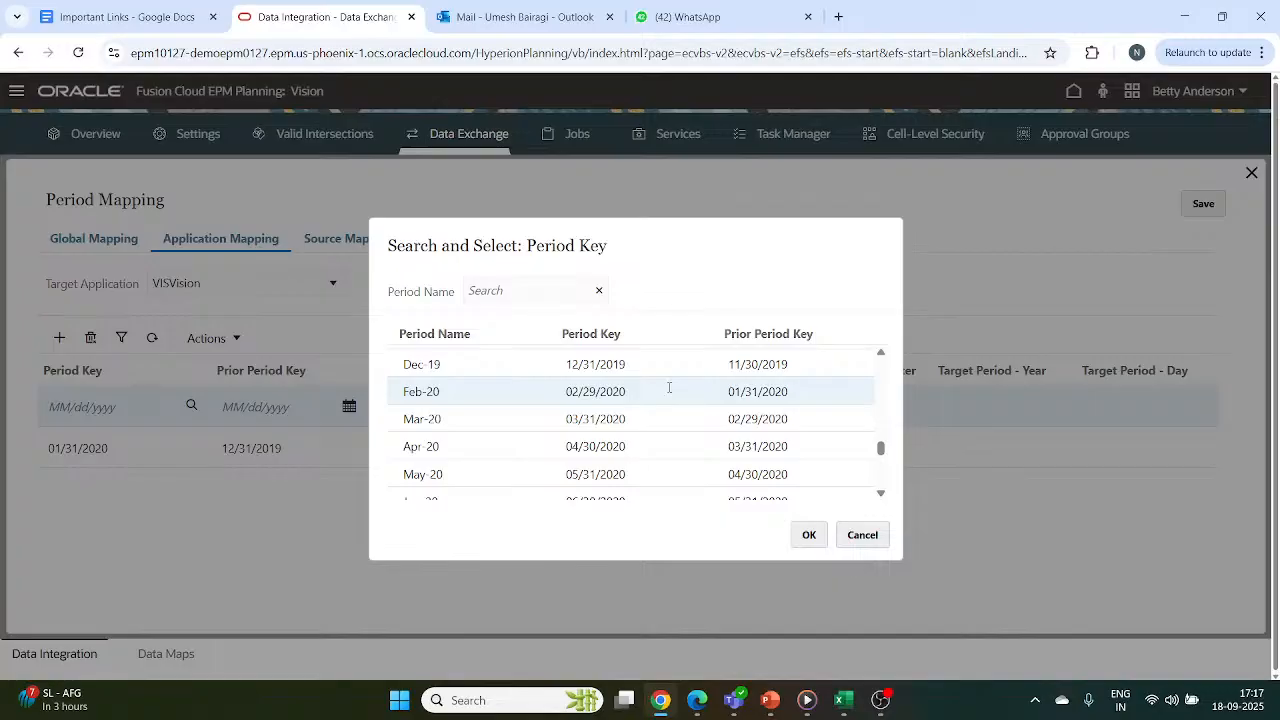
pyautogui.click(809, 535)
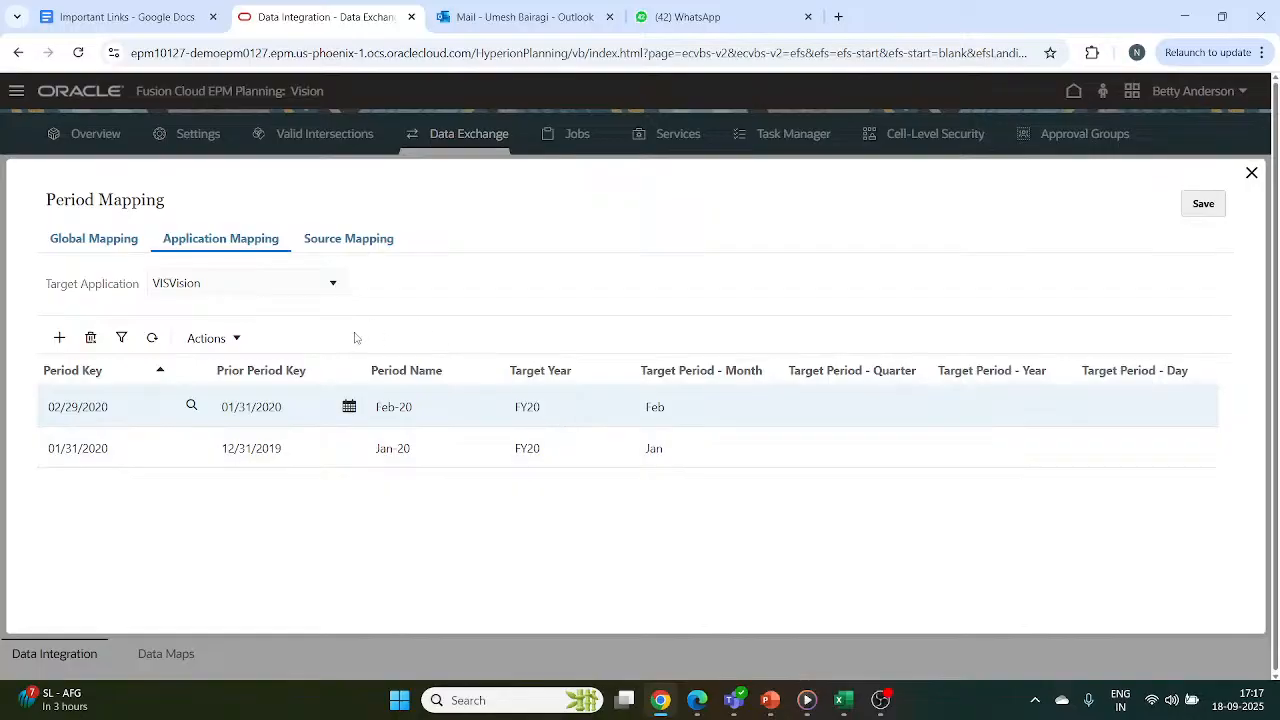
# - Add a period mapping row with Period Key 03/31/2020 (Mar-20, FY20)
pyautogui.click(60, 340)
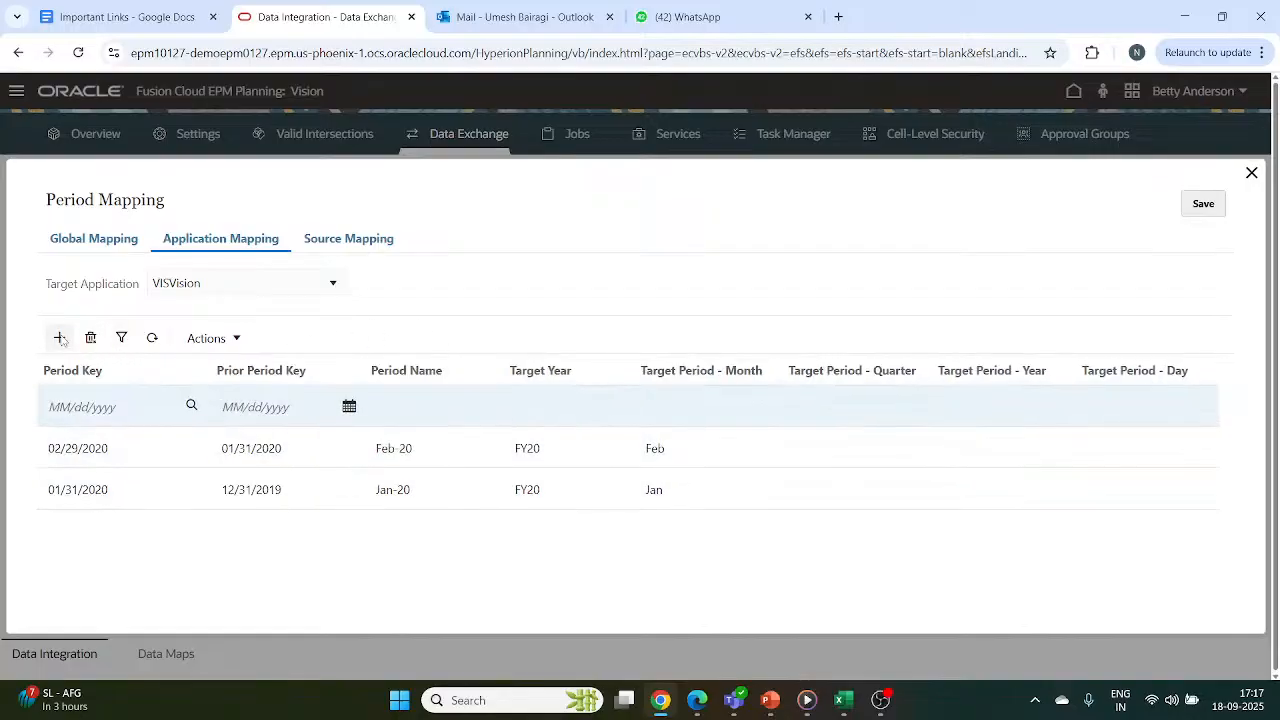
pyautogui.click(192, 406)
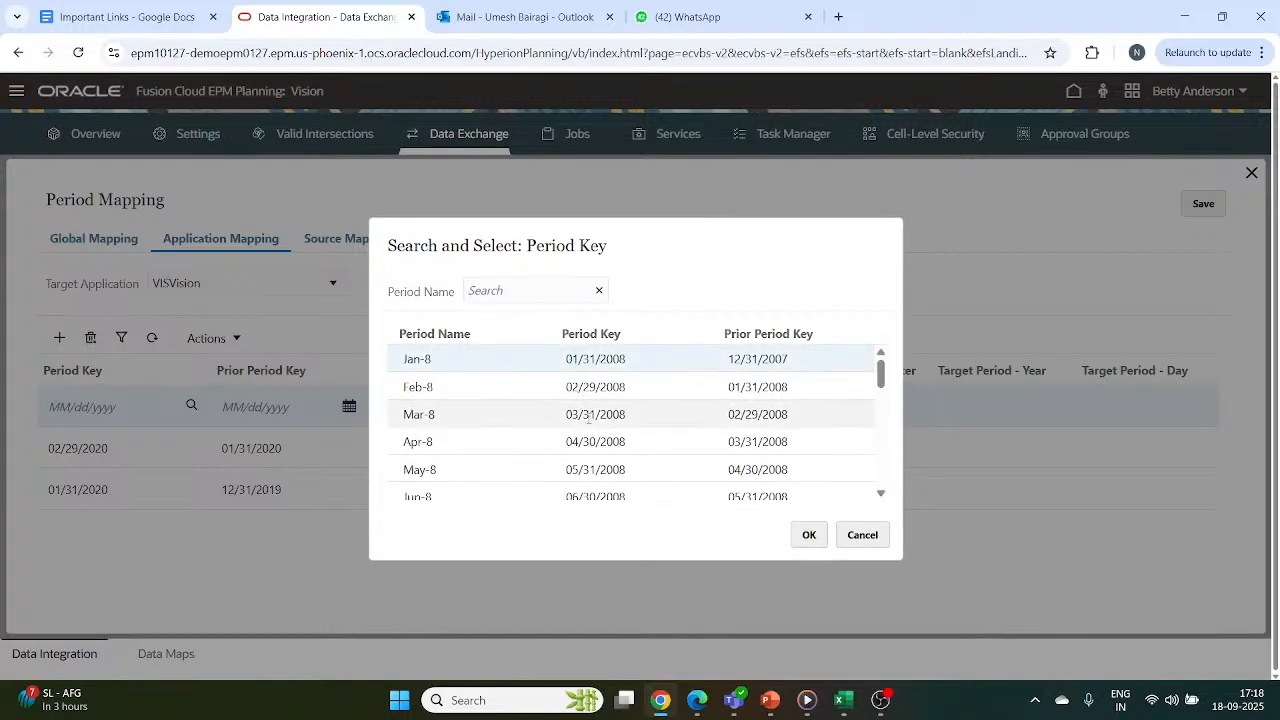
pyautogui.scroll(-15, 589, 418)
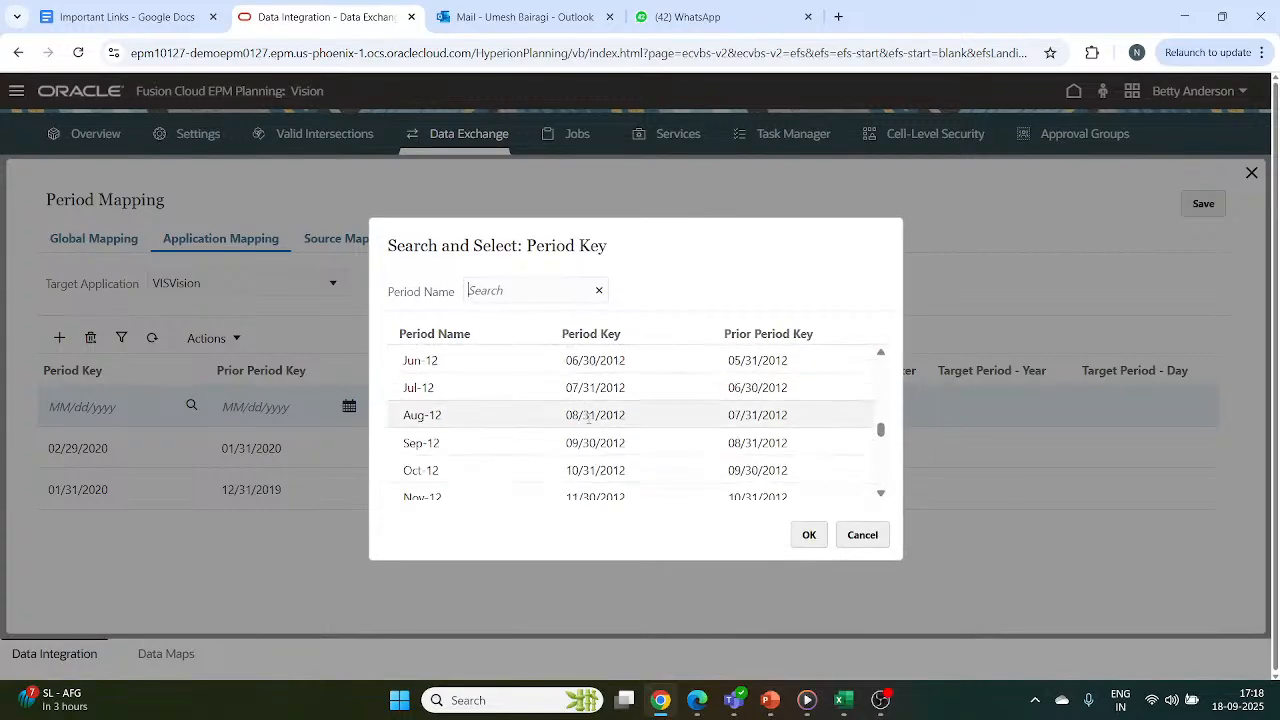
pyautogui.scroll(-19, 589, 418)
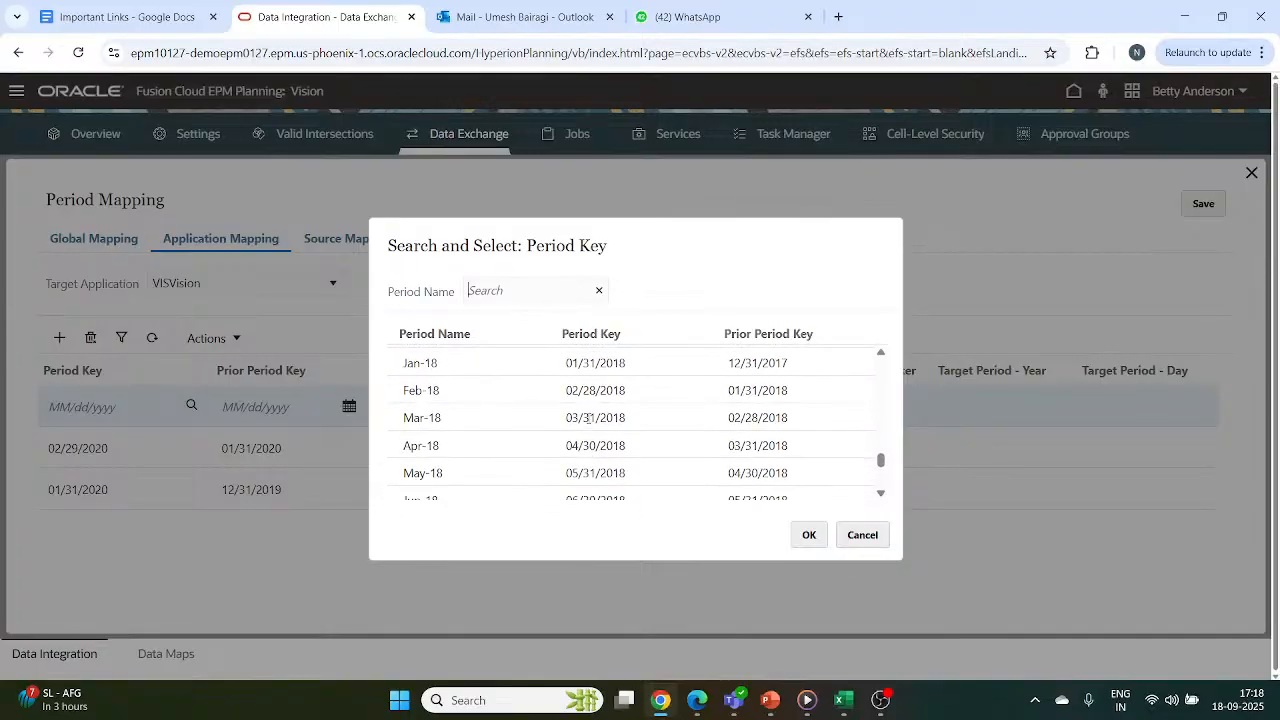
pyautogui.scroll(-5, 589, 420)
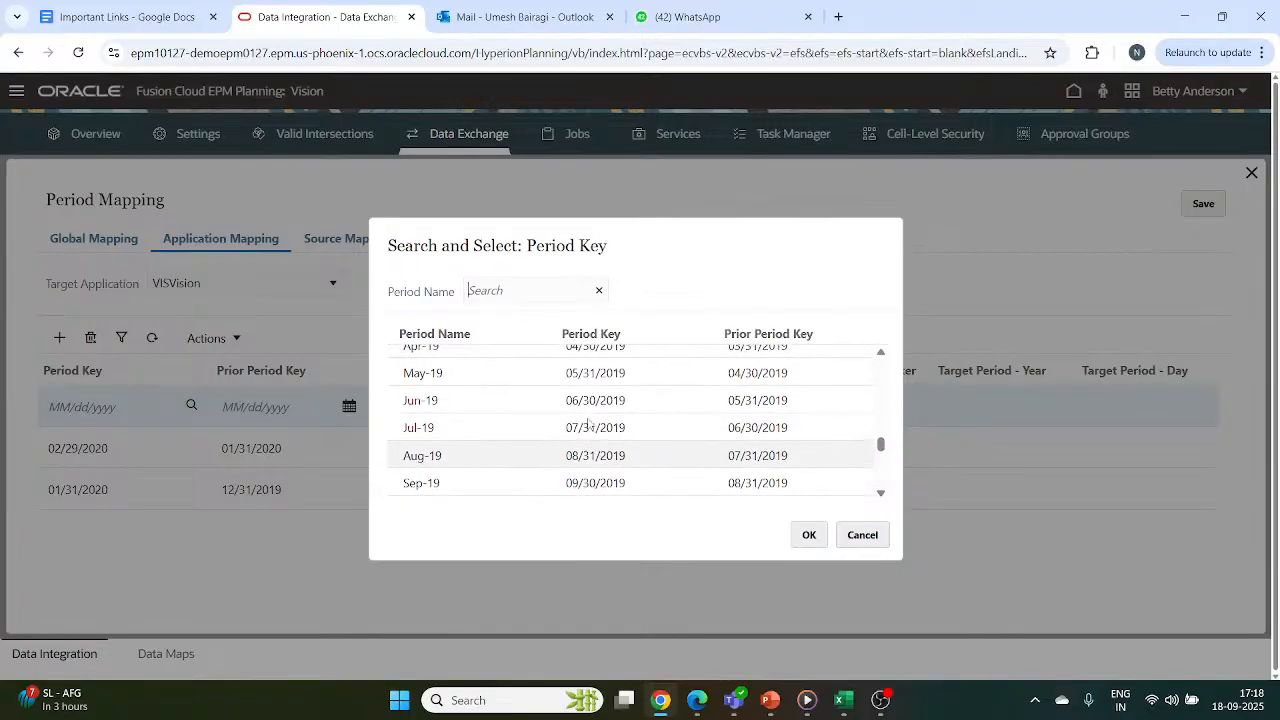
pyautogui.scroll(2, 589, 423)
pyautogui.scroll(-4, 589, 423)
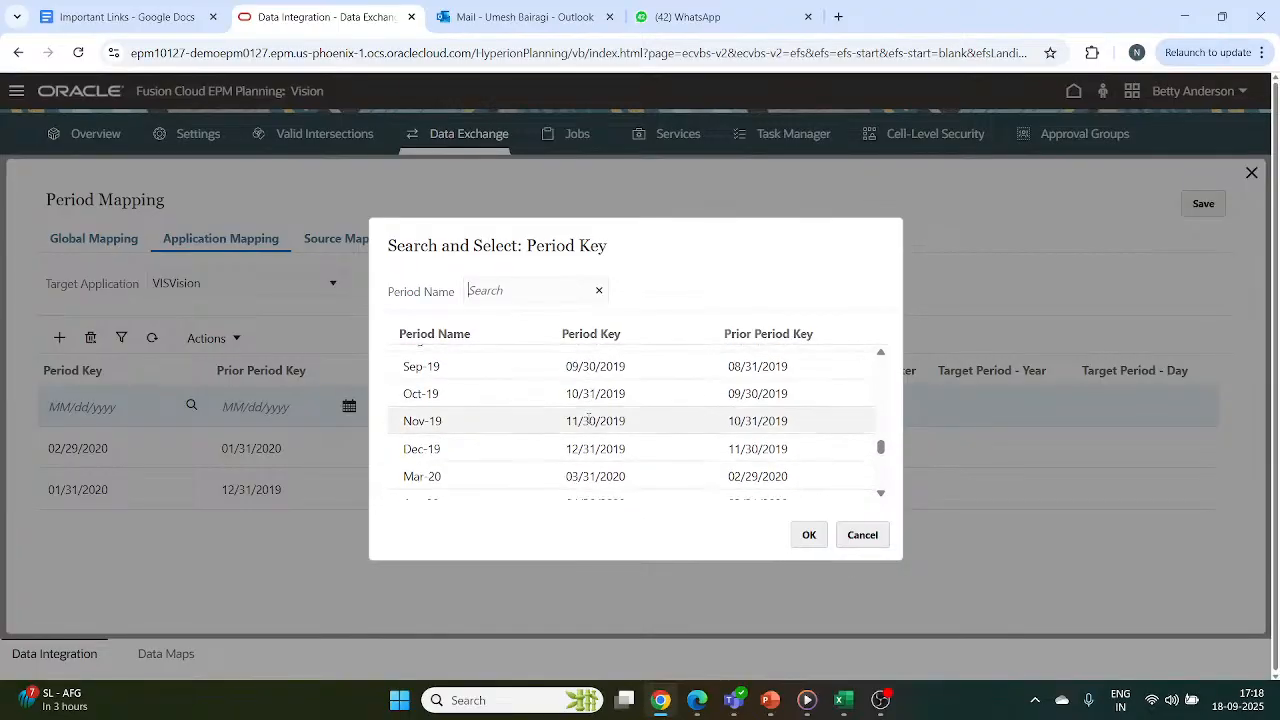
pyautogui.scroll(-2, 589, 420)
pyautogui.scroll(1, 580, 385)
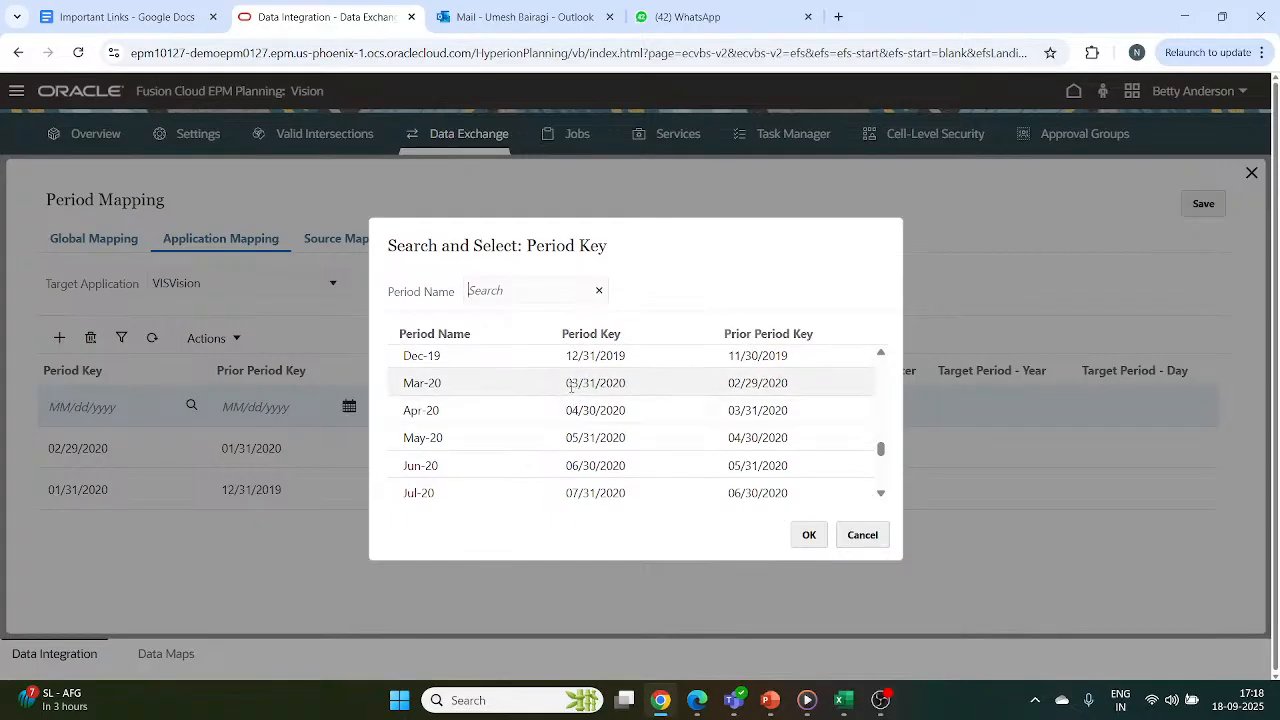
pyautogui.click(808, 535)
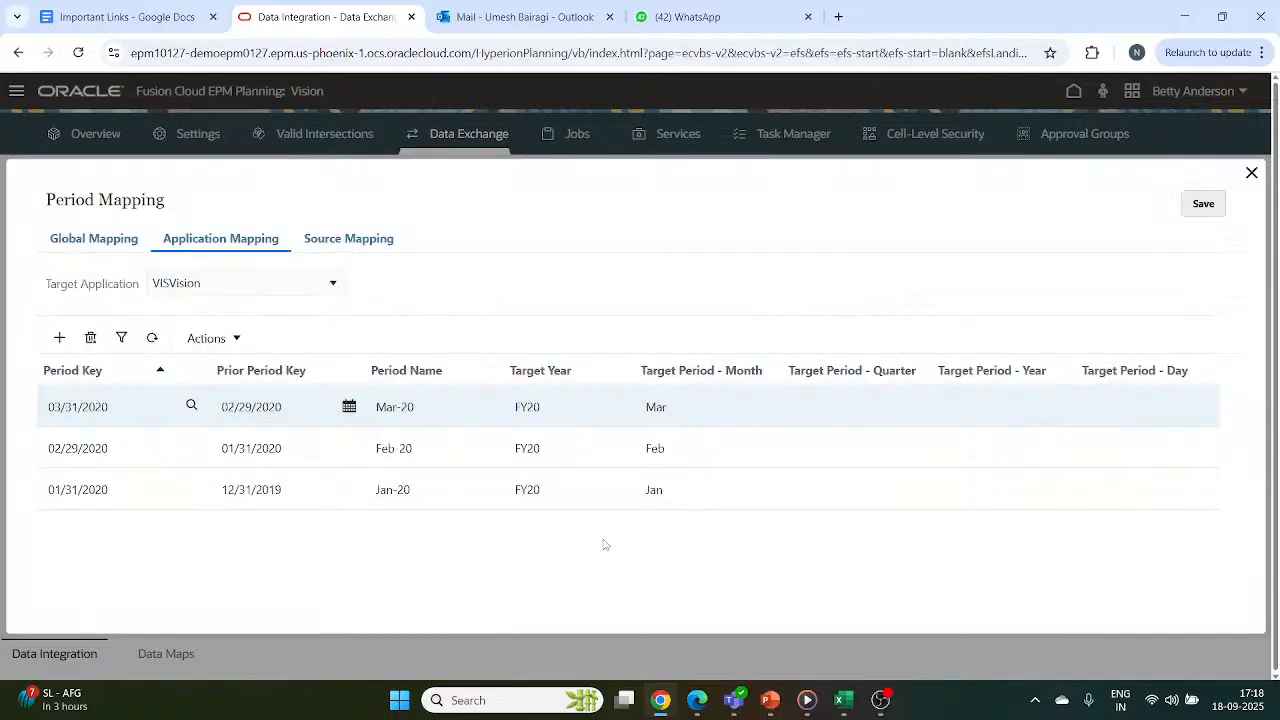
# - Save the Jan–Mar 2020 VISVision period mappings and close the Period Mapping panel
pyautogui.click(1204, 204)
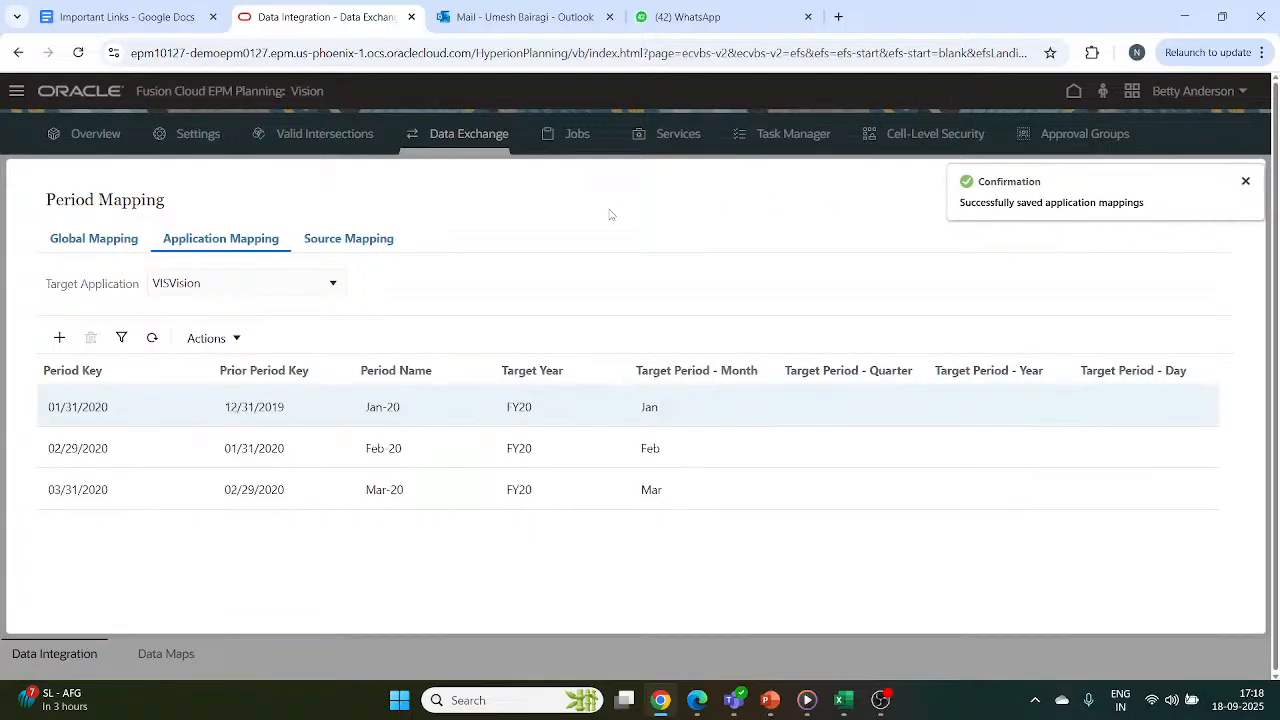
pyautogui.click(1252, 173)
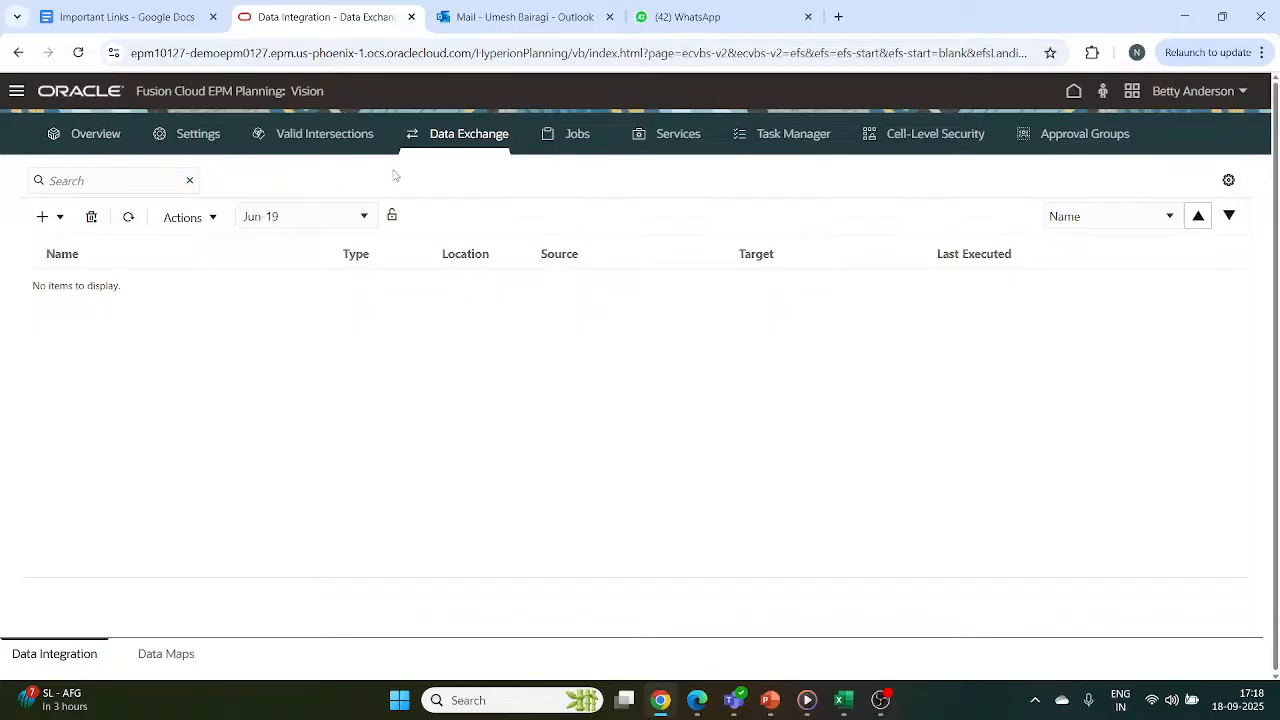
# - Open Data Management from the Navigator, maximize it, and go to Setup > Import Format
pyautogui.click(16, 93)
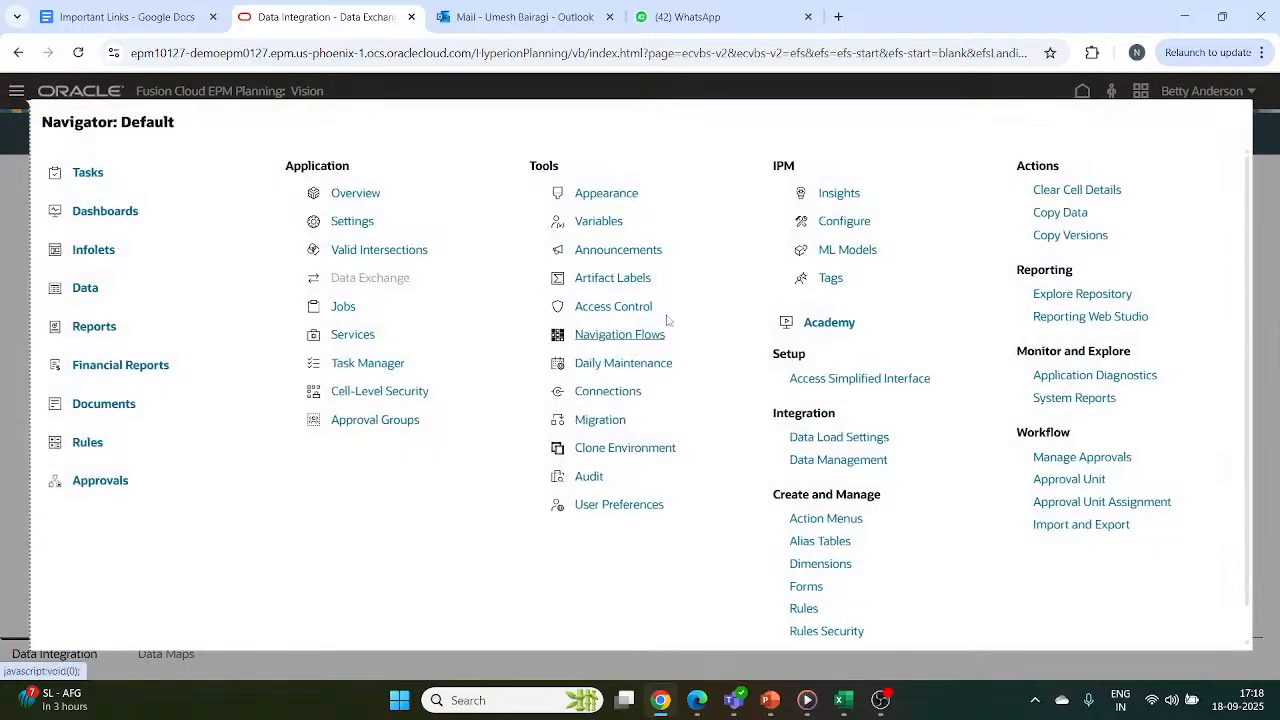
pyautogui.click(827, 464)
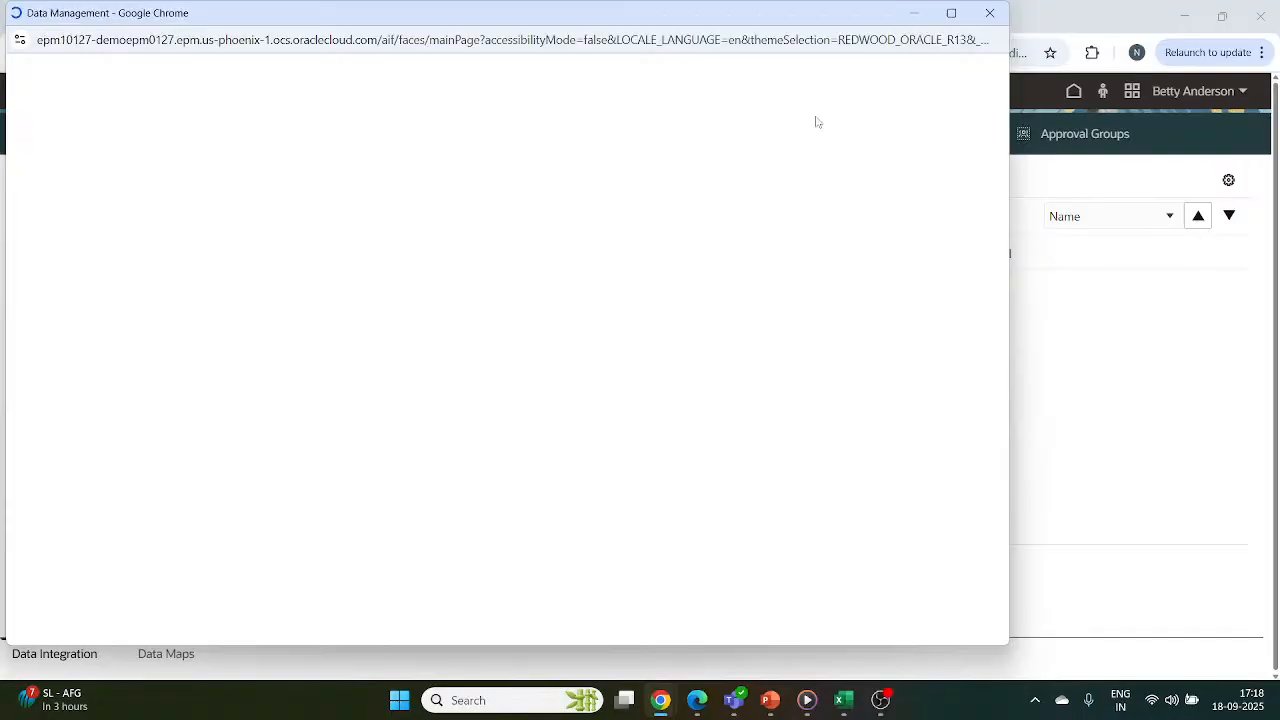
pyautogui.click(951, 13)
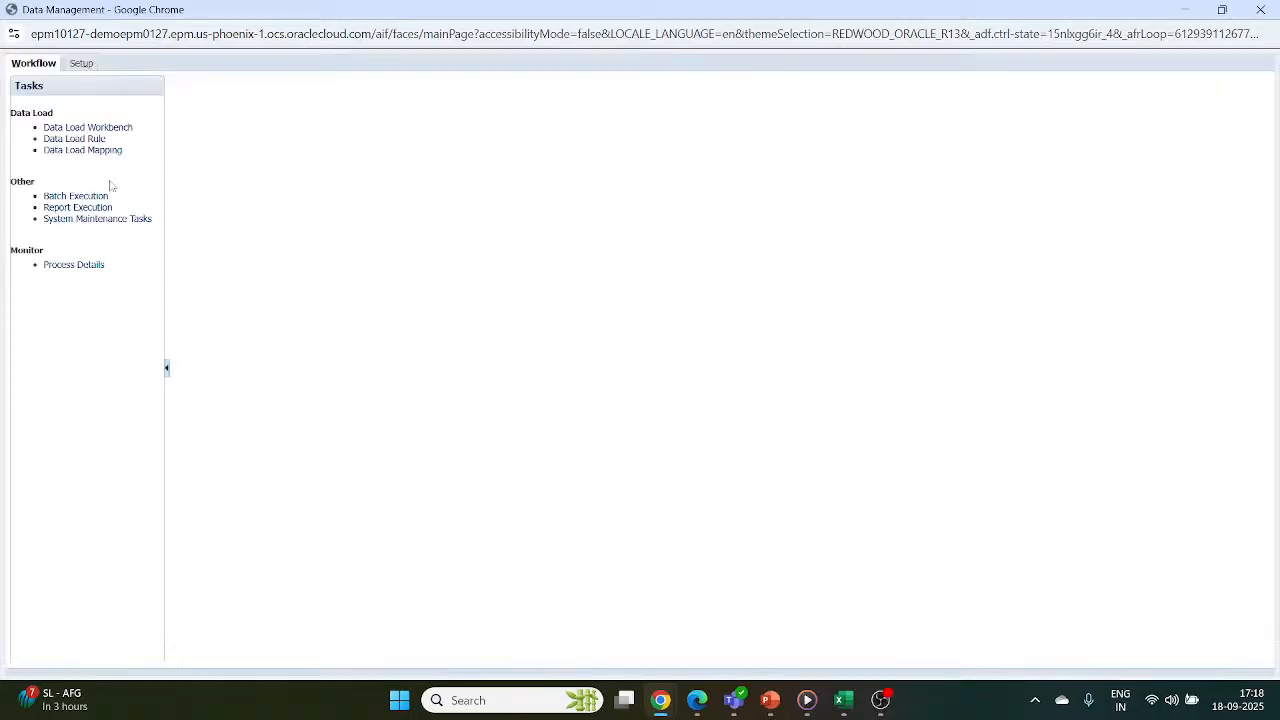
pyautogui.click(86, 63)
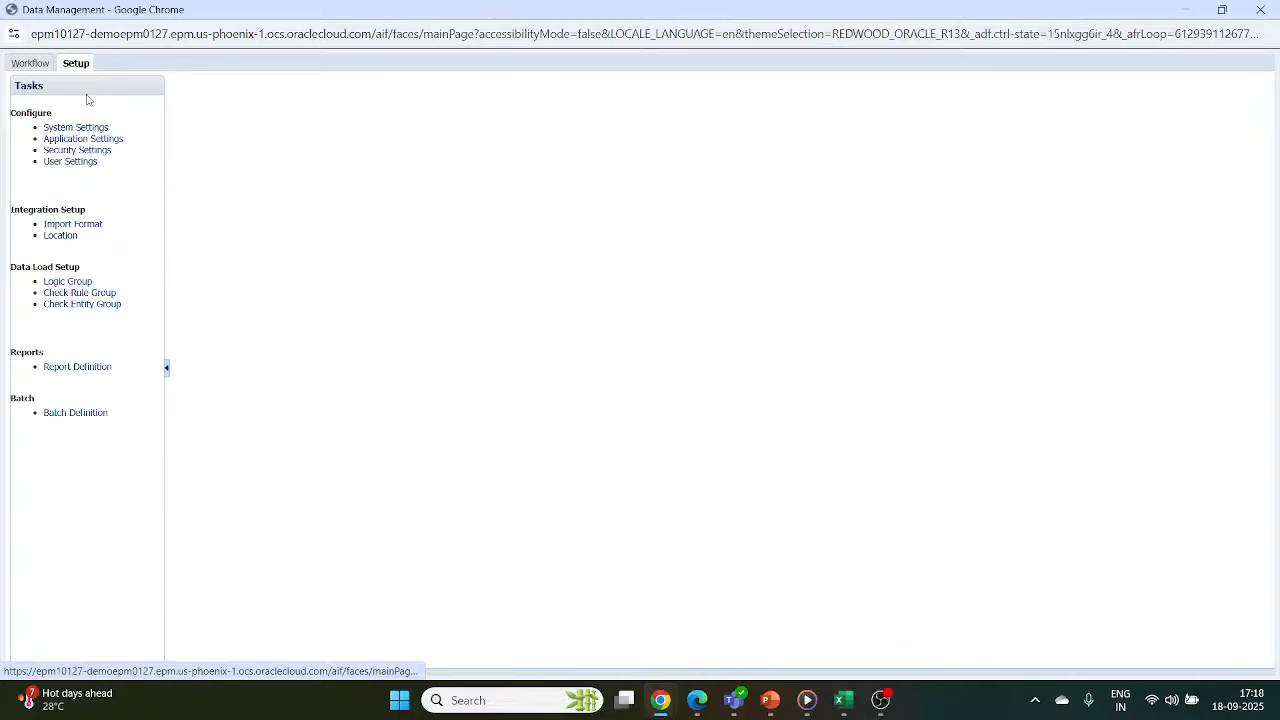
pyautogui.click(74, 223)
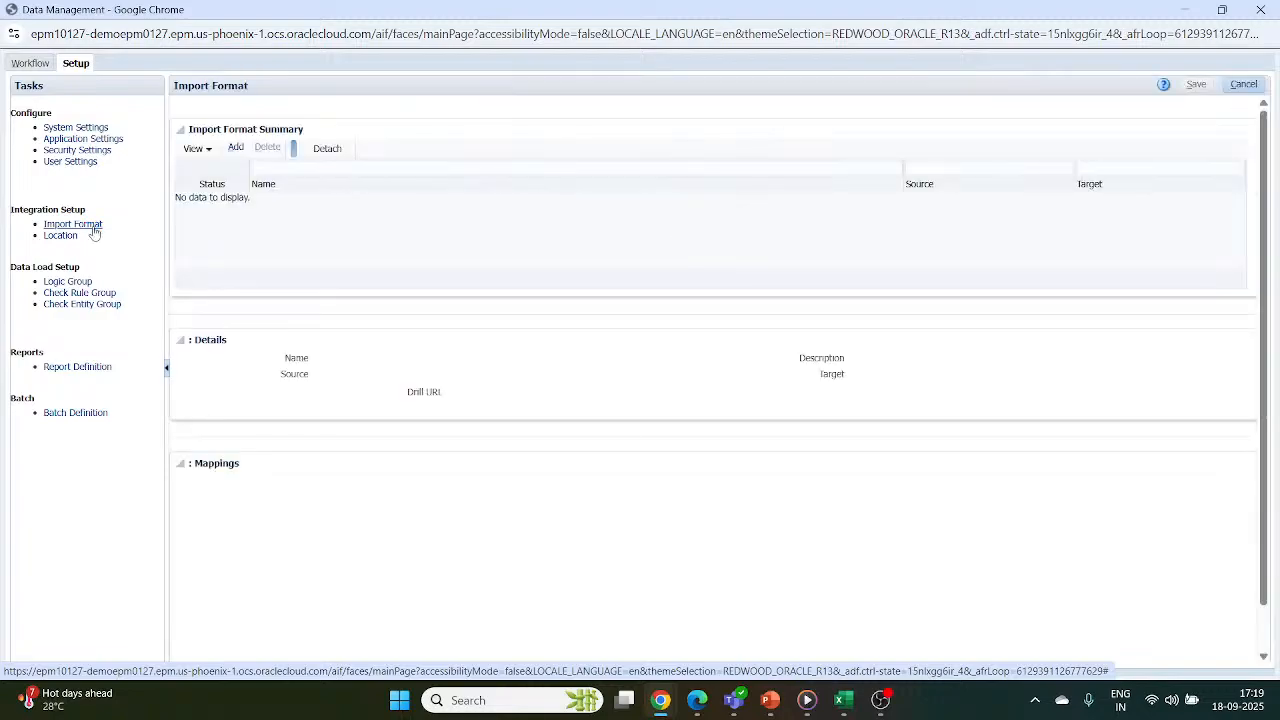
# - Add a new import format named Mulcol_if with file type Delimited - All Data Type
pyautogui.click(230, 147)
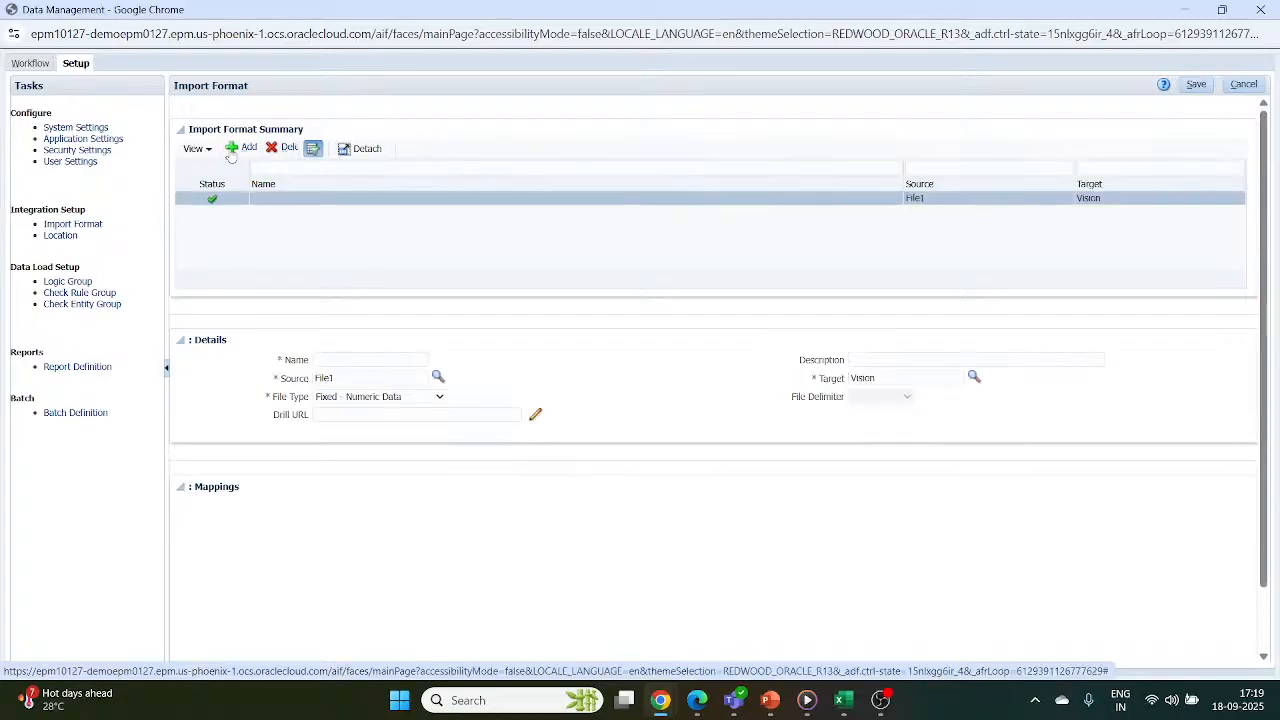
pyautogui.click(342, 358)
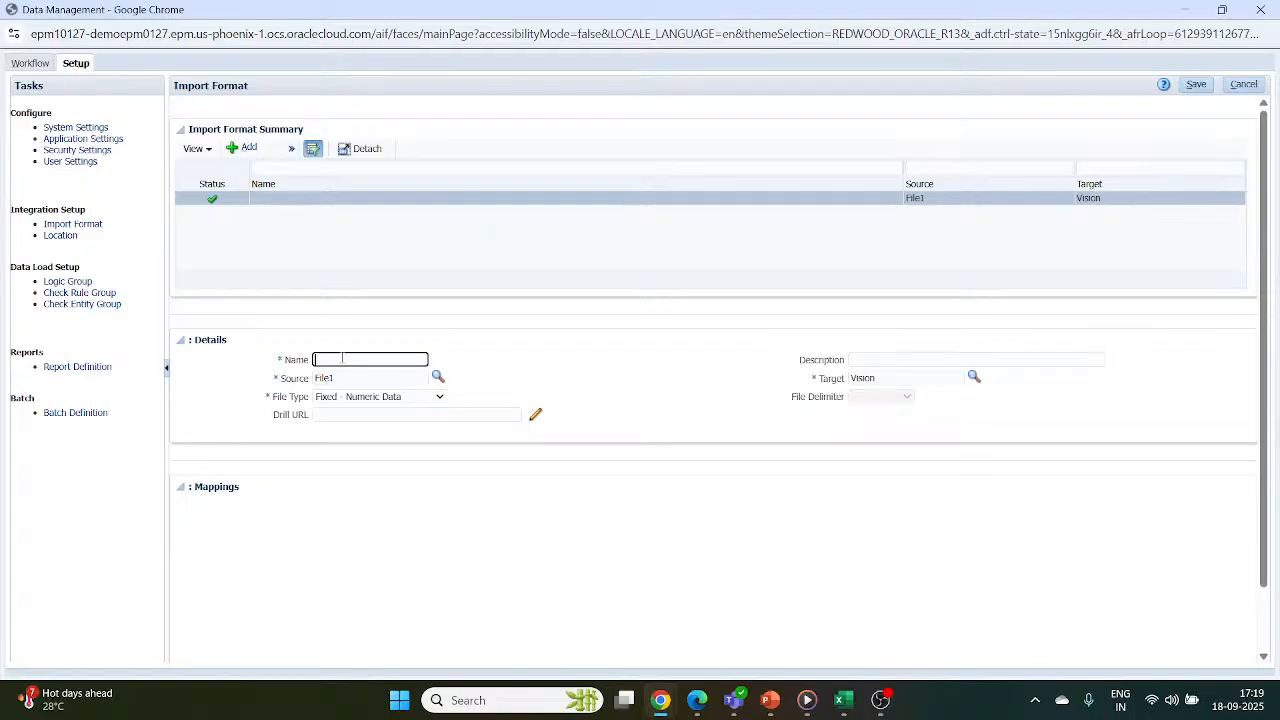
pyautogui.write('Mulcol_if')
pyautogui.click(438, 397)
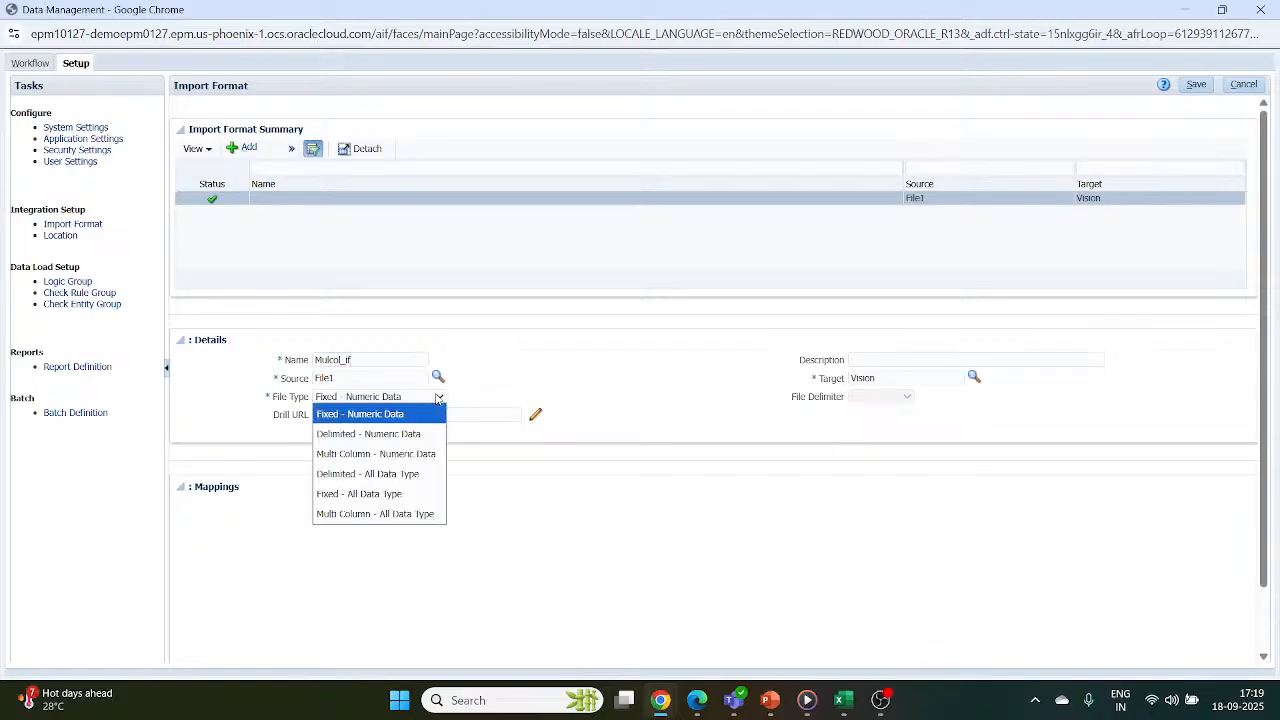
pyautogui.click(397, 476)
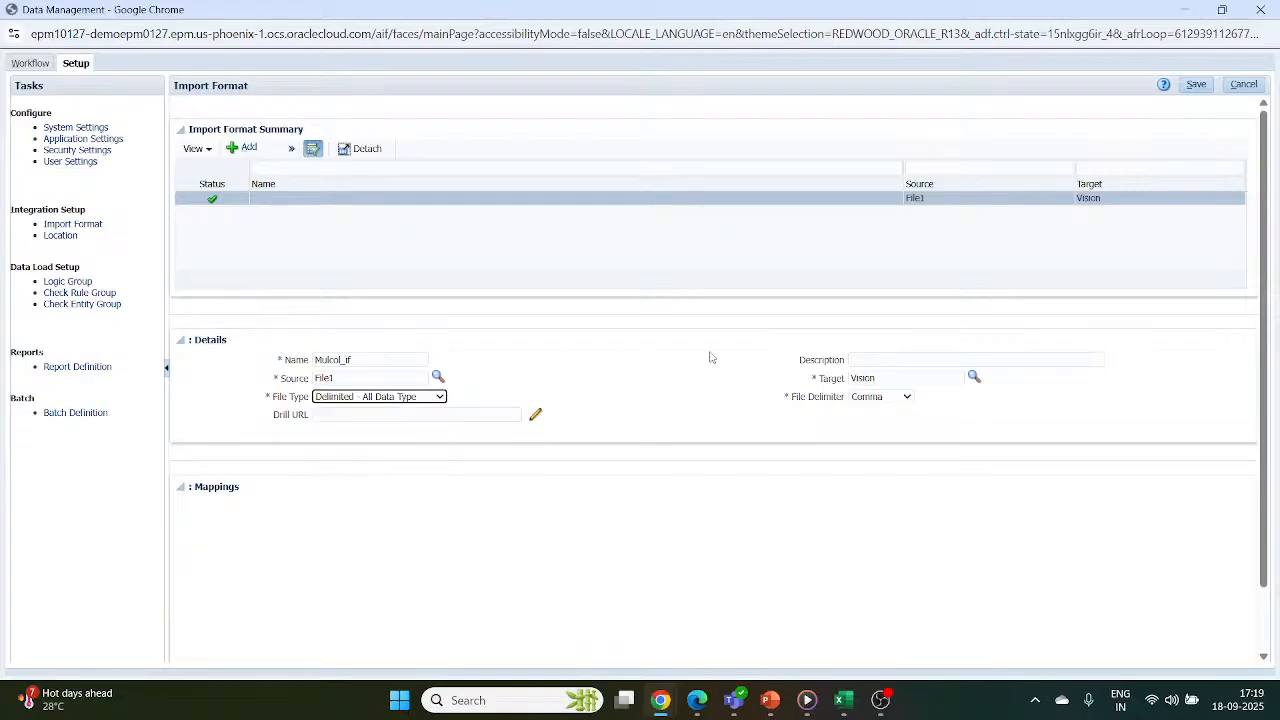
# - Search for and select VISVision as the target, then save the import format
pyautogui.click(972, 379)
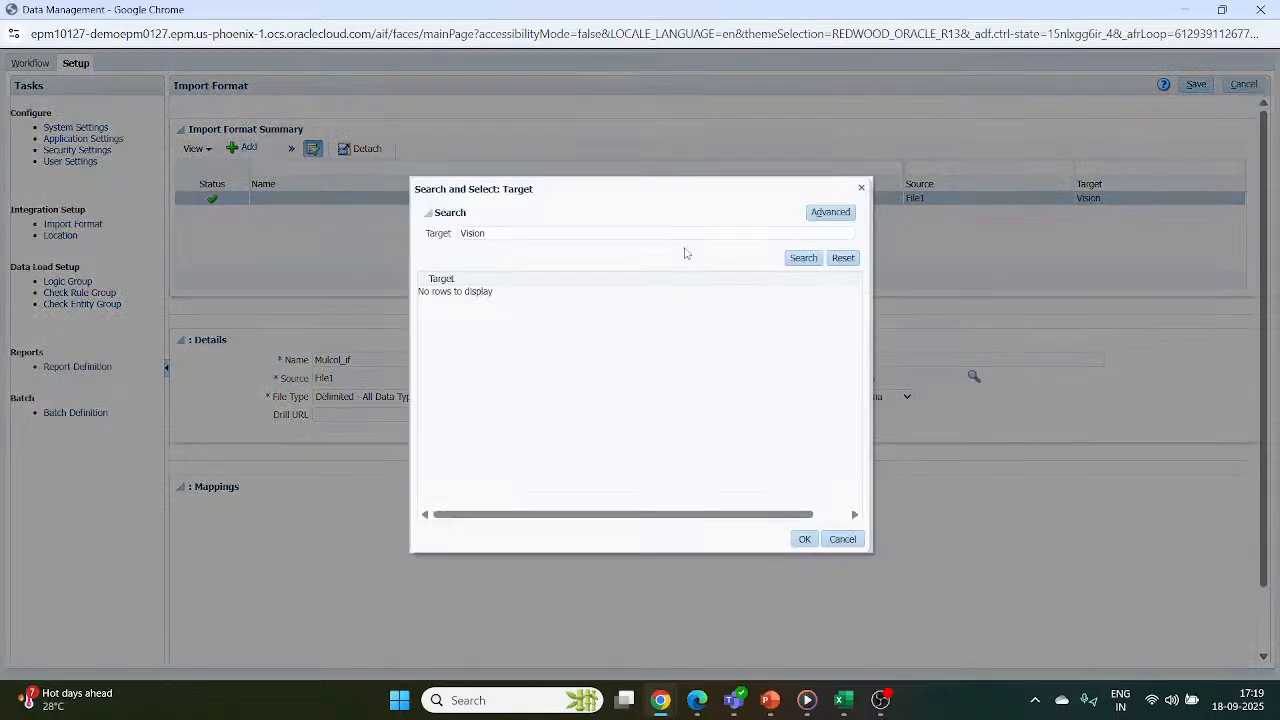
pyautogui.click(548, 231)
pyautogui.press('BackSpace')
pyautogui.press('BackSpace')
pyautogui.press('BackSpace')
pyautogui.press('BackSpace')
pyautogui.press('BackSpace')
pyautogui.press('BackSpace')
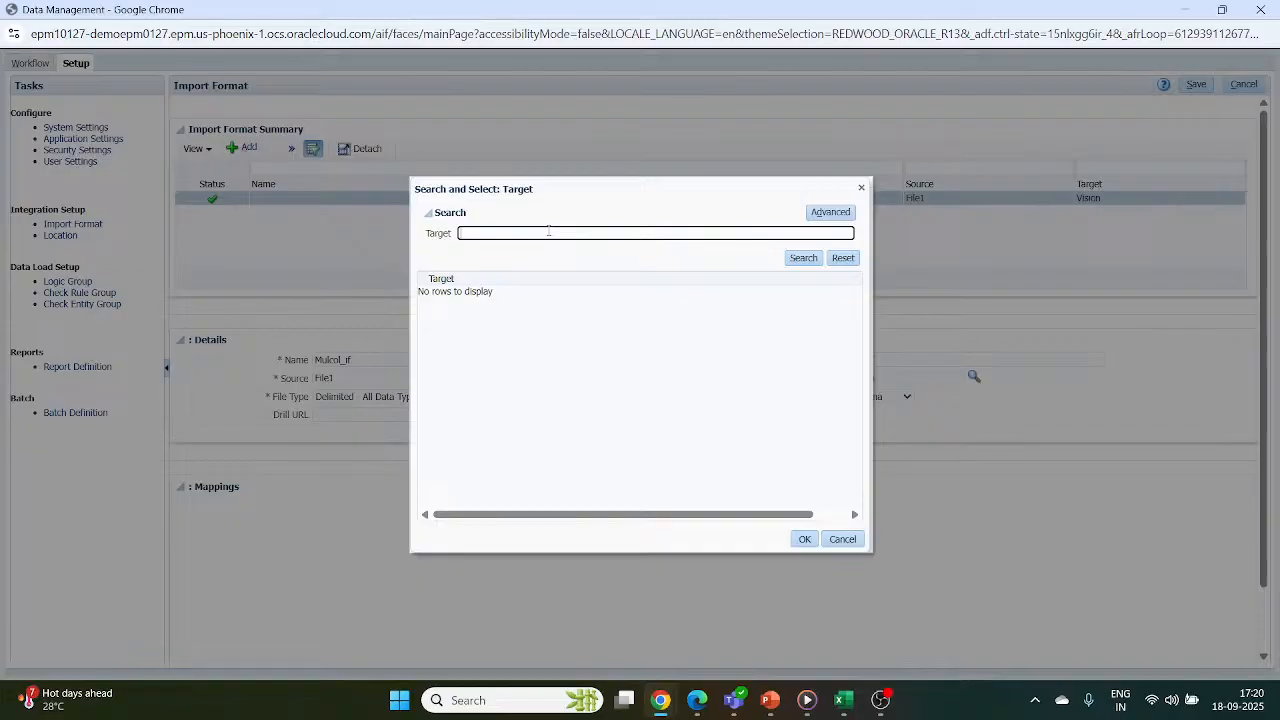
pyautogui.write('VISvision')
pyautogui.click(804, 259)
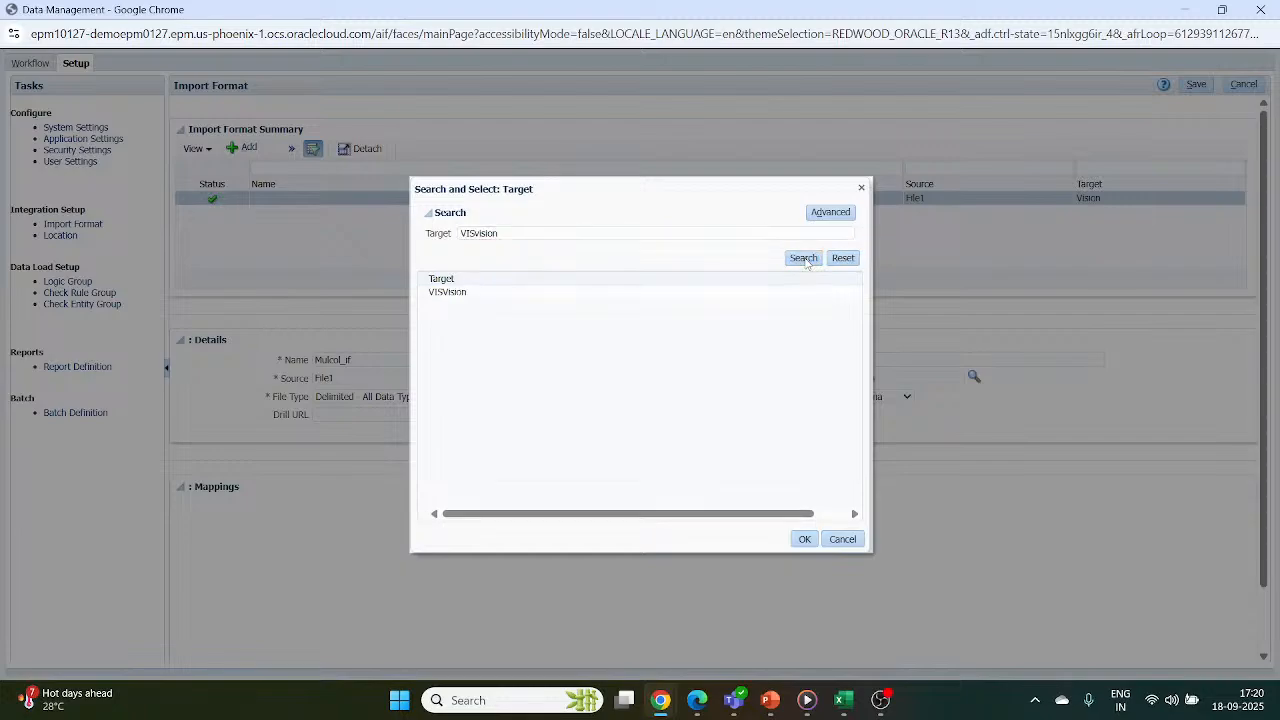
pyautogui.click(630, 294)
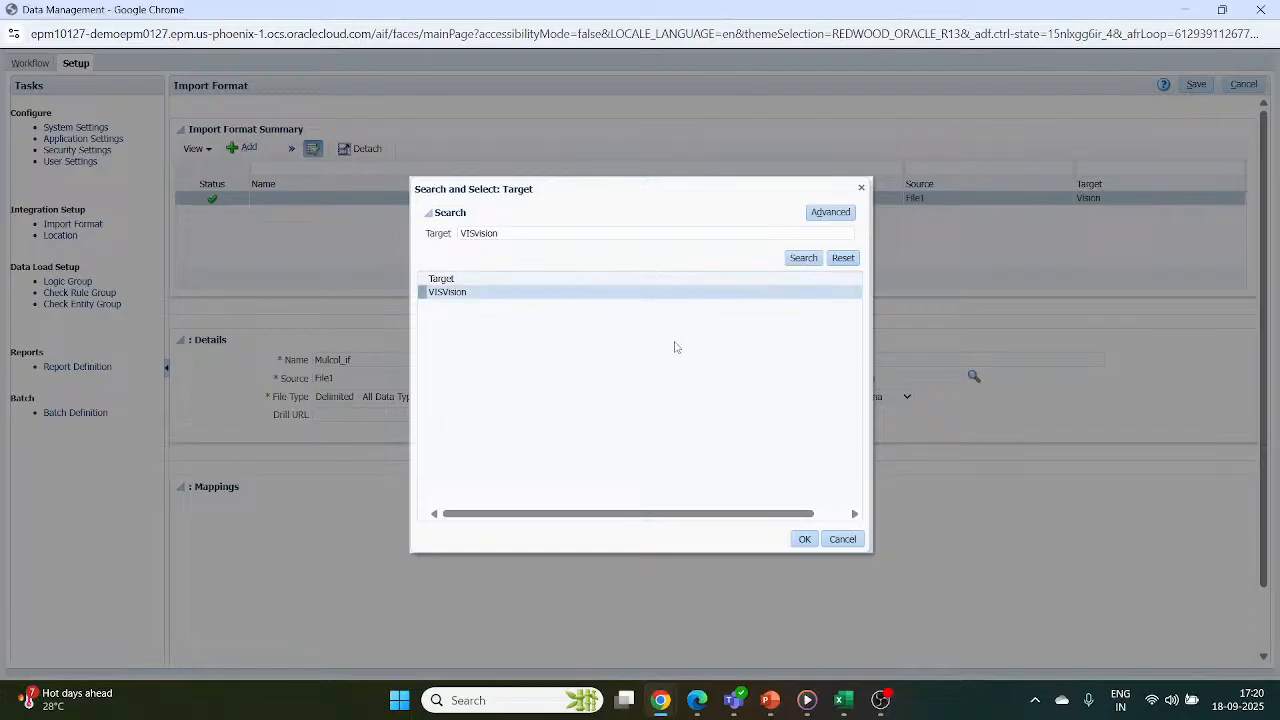
pyautogui.click(806, 540)
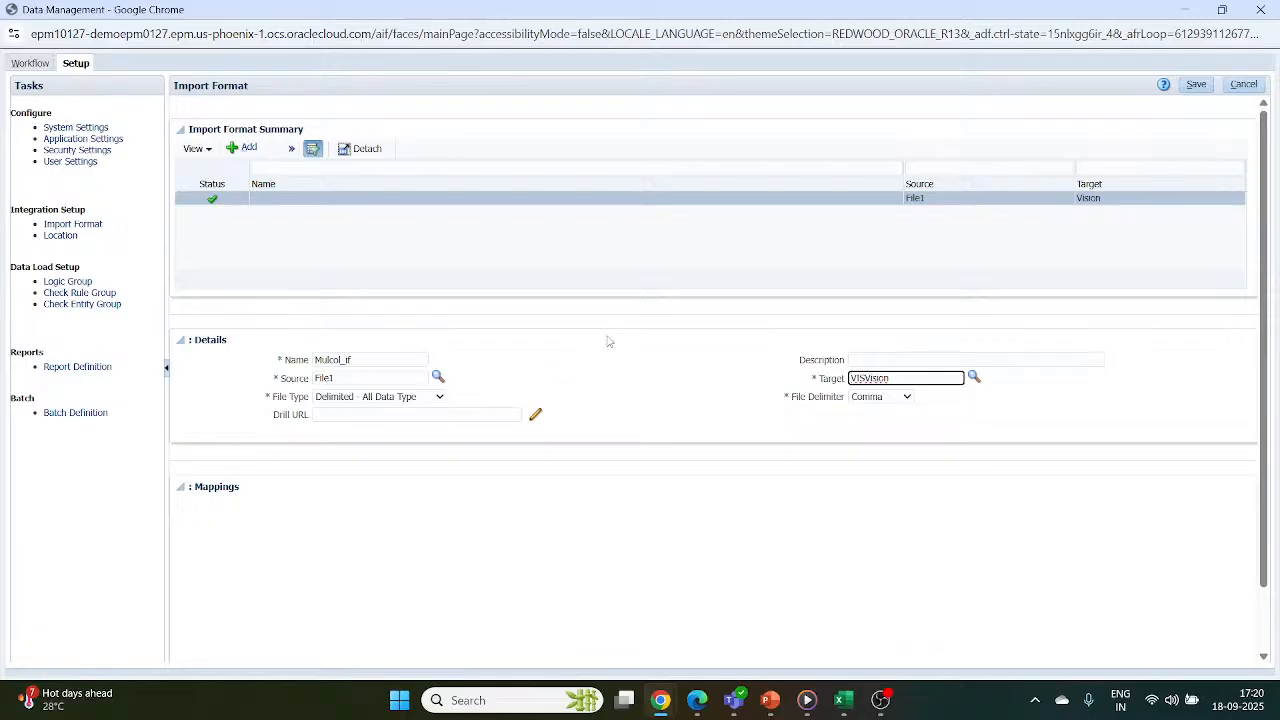
pyautogui.scroll(-2, 779, 395)
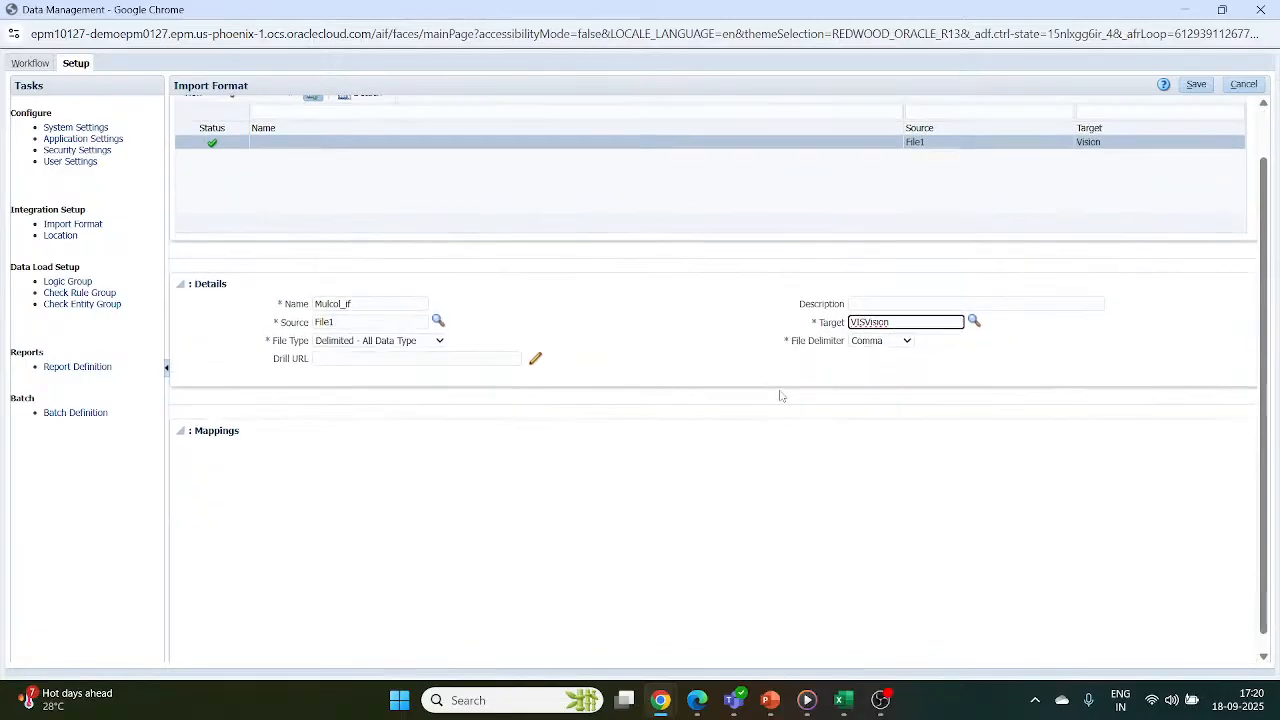
pyautogui.scroll(1, 781, 396)
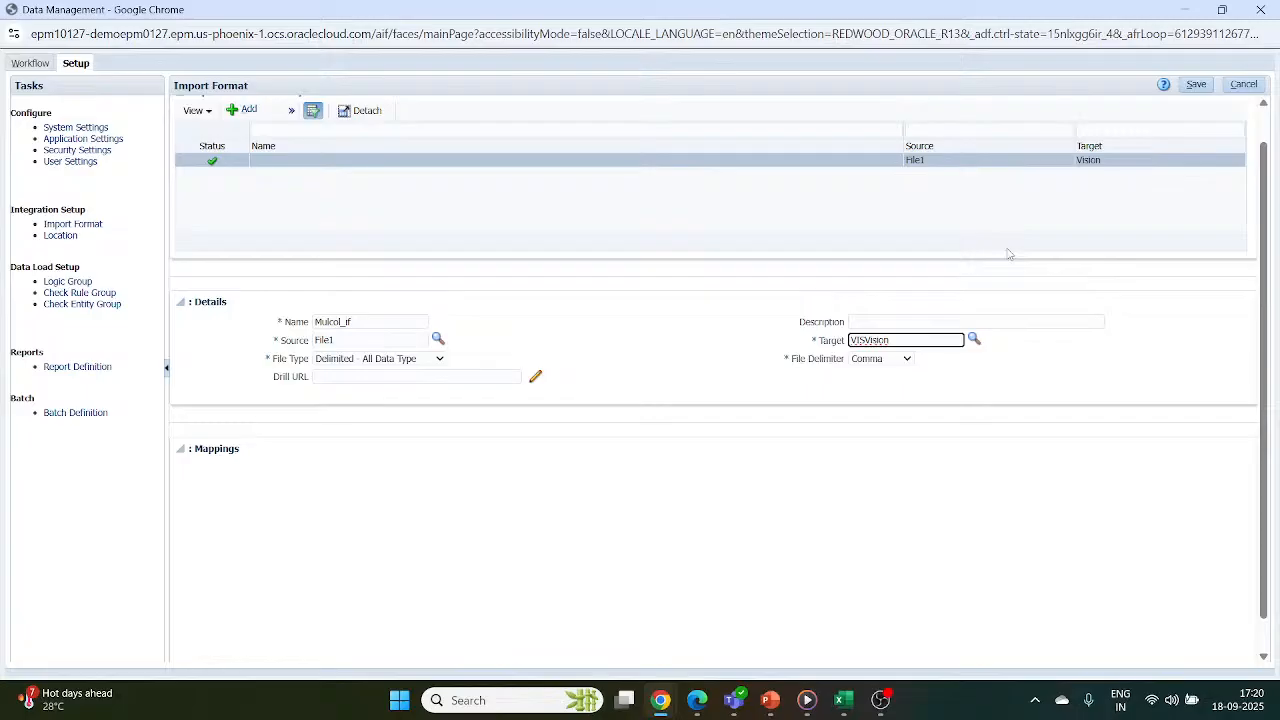
pyautogui.scroll(1, 1008, 253)
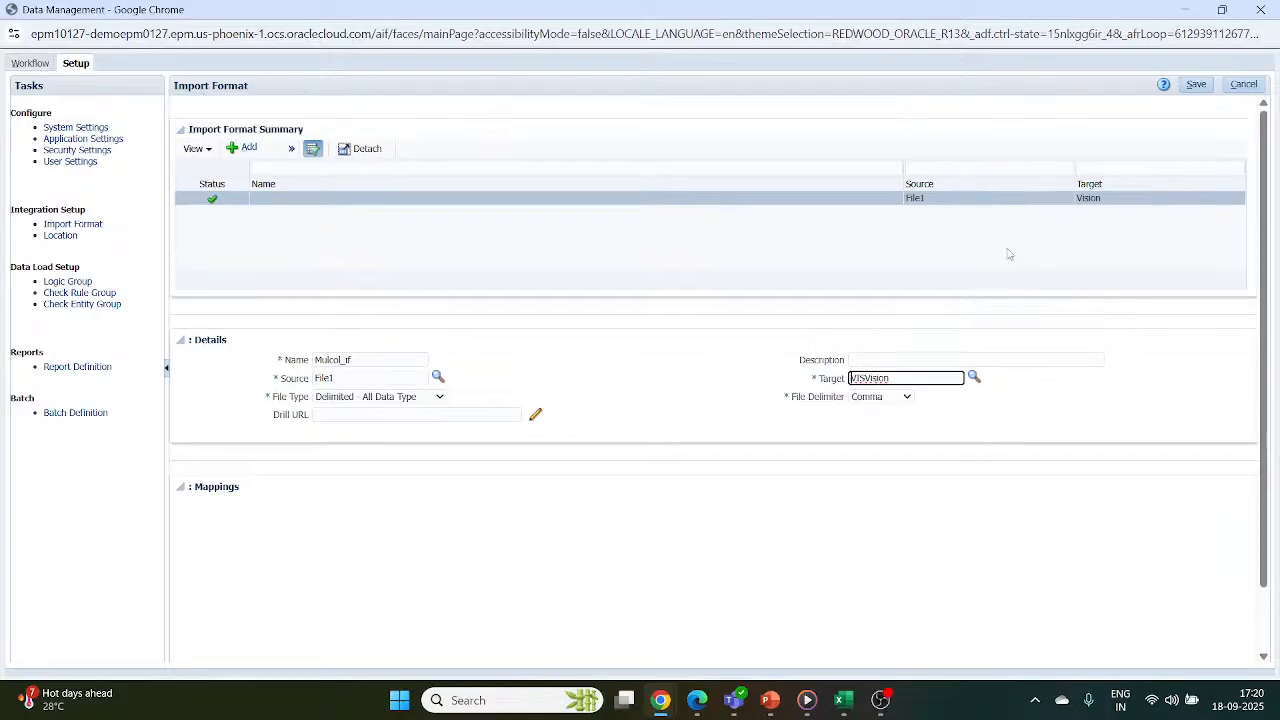
pyautogui.click(1198, 85)
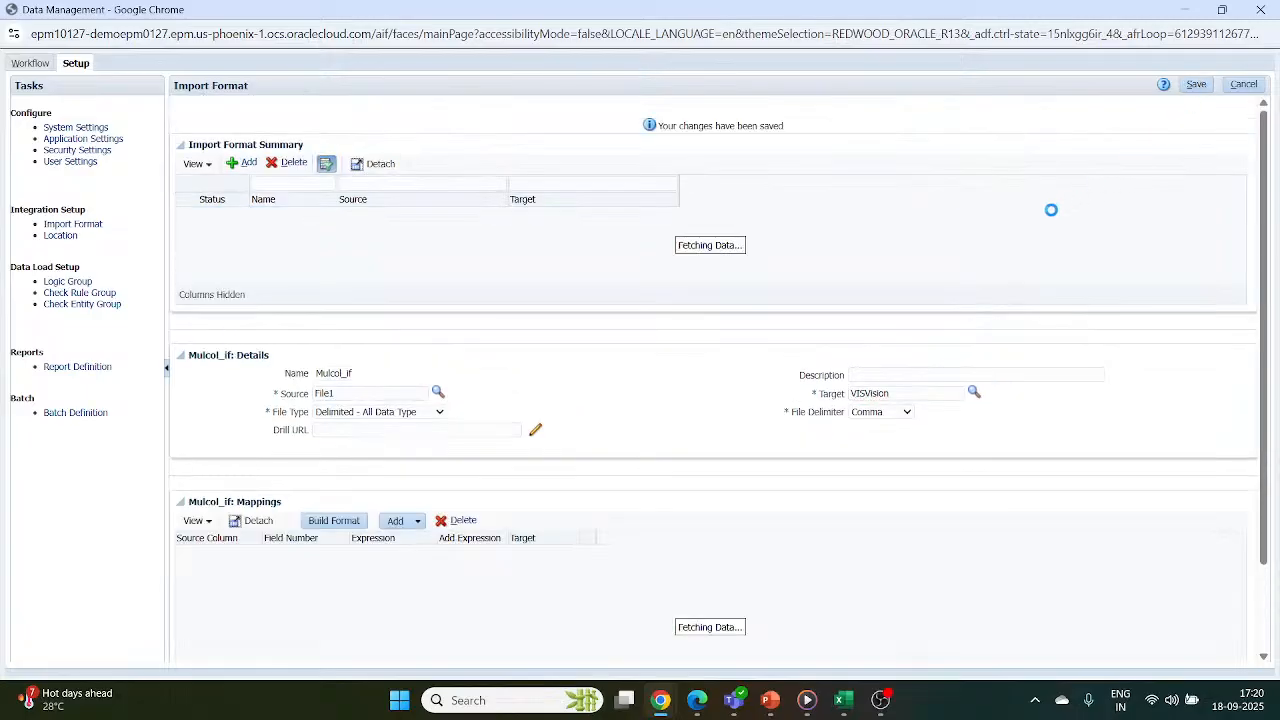
# - Map source column Account to field number 1 in the Account row
pyautogui.scroll(-1, 671, 309)
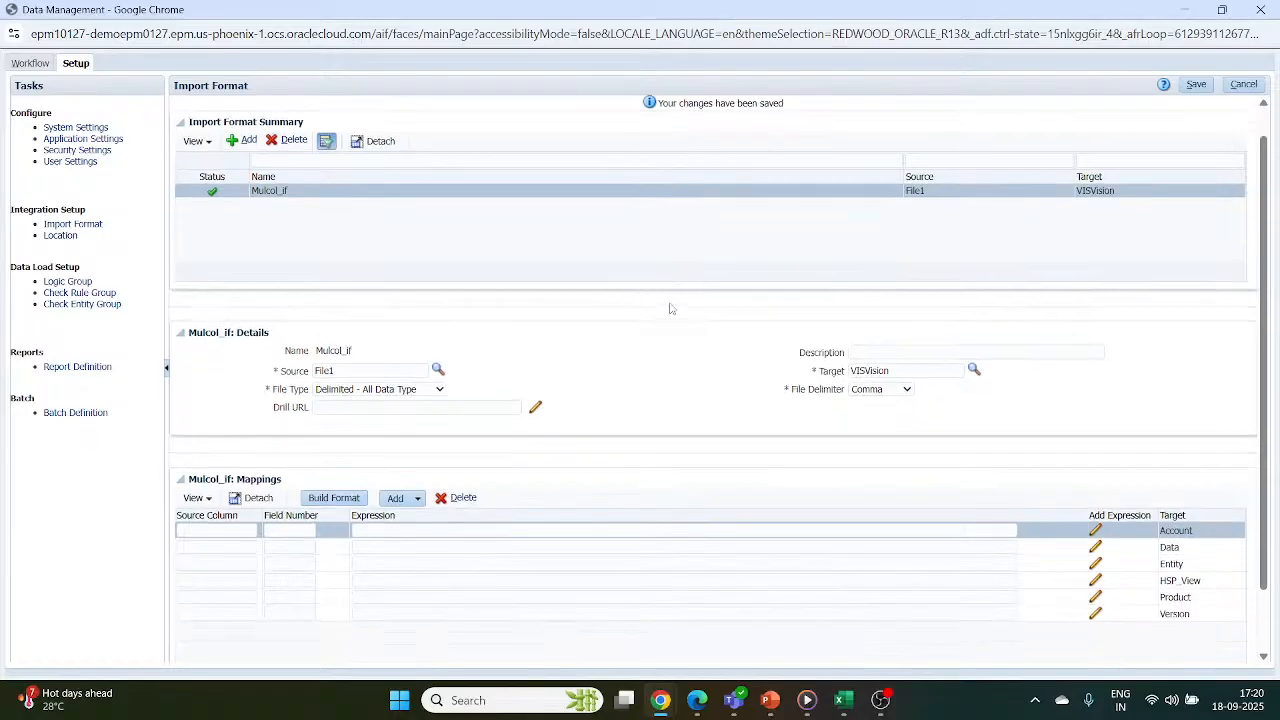
pyautogui.scroll(-3, 671, 307)
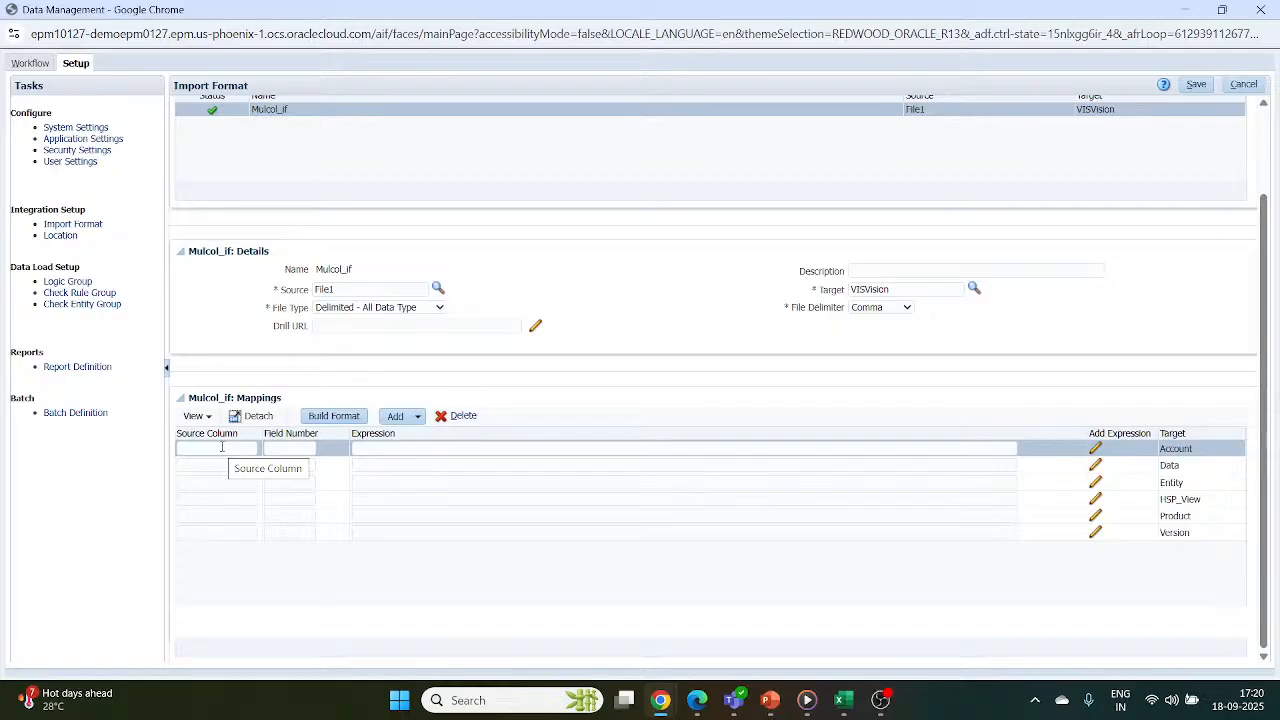
pyautogui.doubleClick(1161, 449)
pyautogui.hotkey('ctrl', 'c')
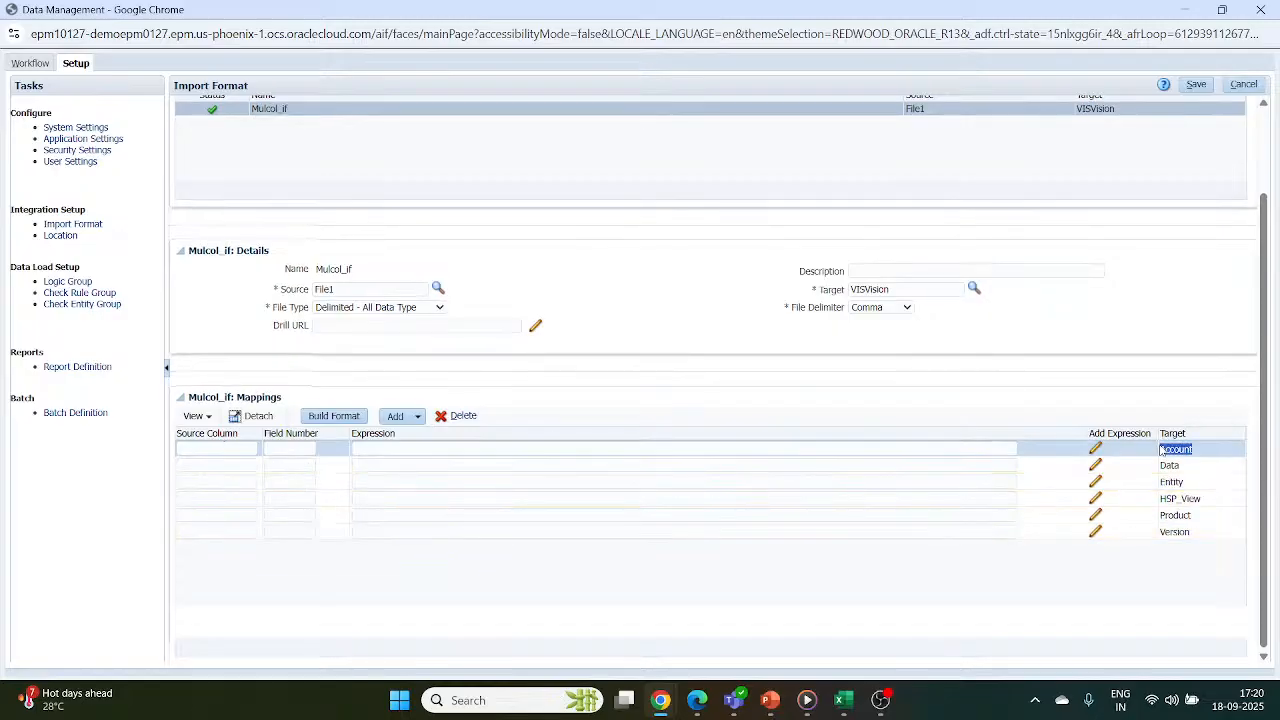
pyautogui.click(211, 448)
pyautogui.hotkey('ctrl', 'v')
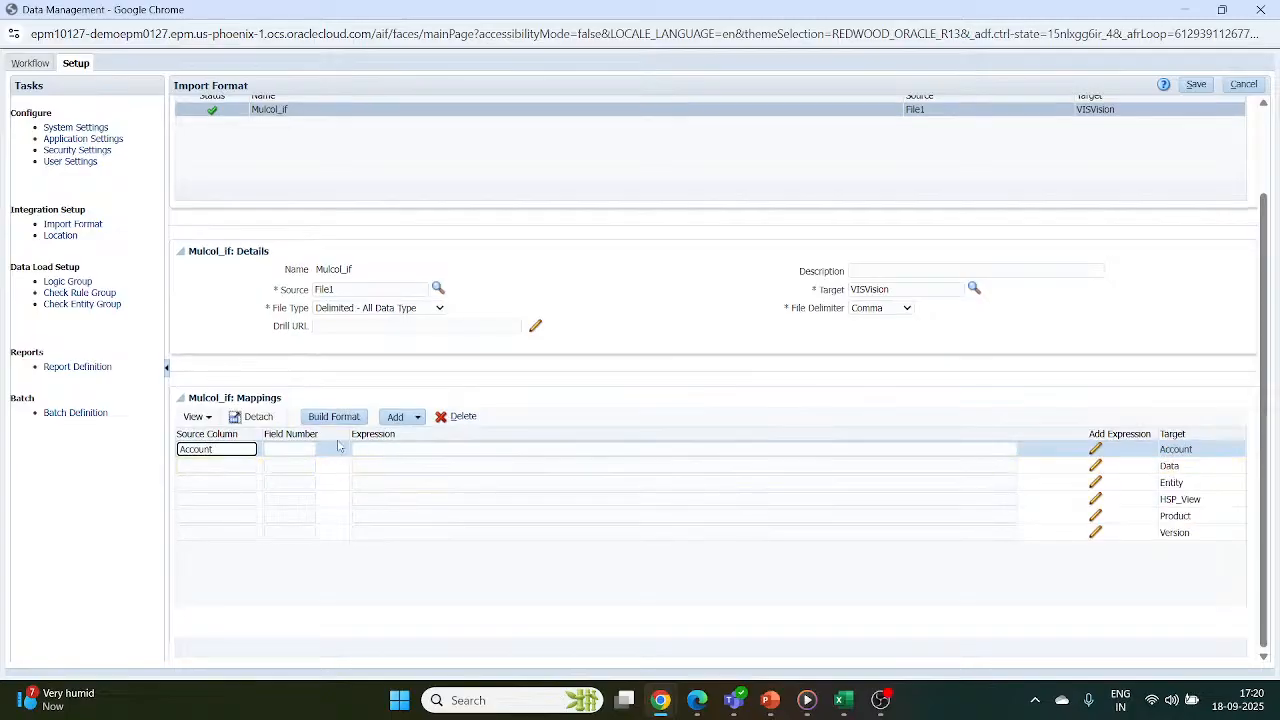
pyautogui.click(295, 449)
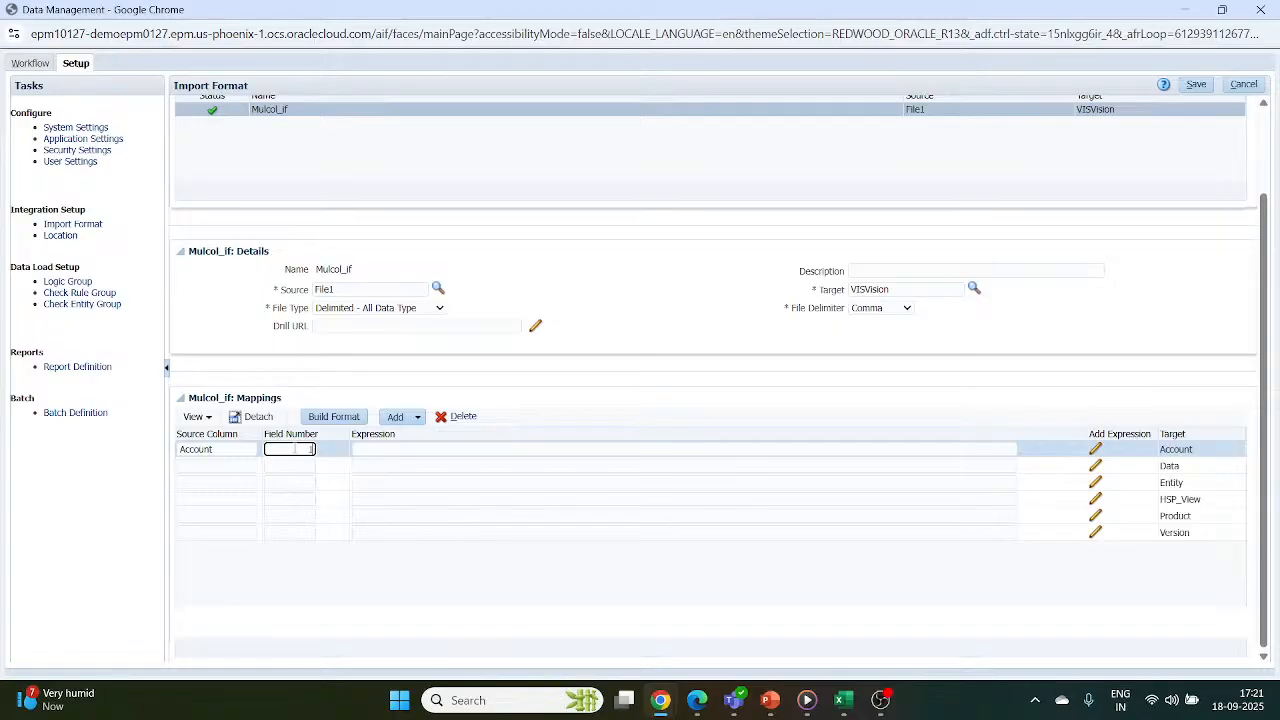
pyautogui.write('1')
pyautogui.click(242, 465)
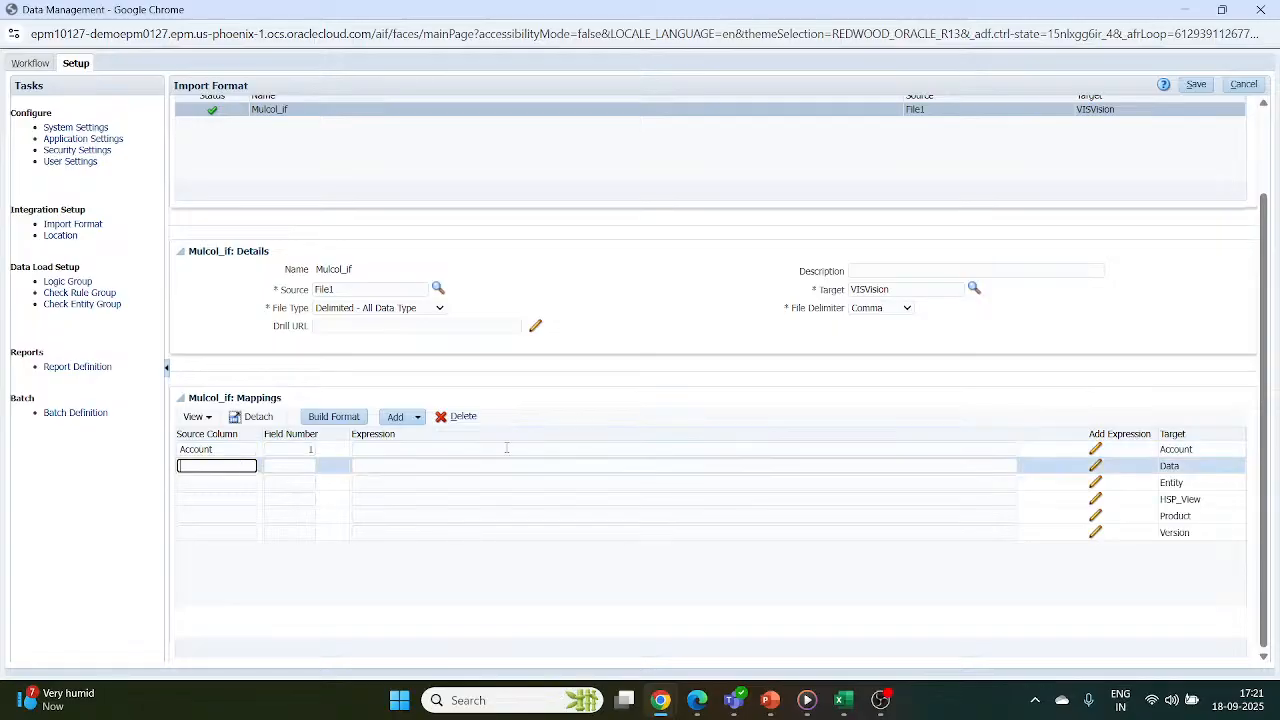
# - Map source column Entity to field number 2 in the Entity row
pyautogui.click(1181, 469)
pyautogui.doubleClick(1183, 468)
pyautogui.doubleClick(1172, 482)
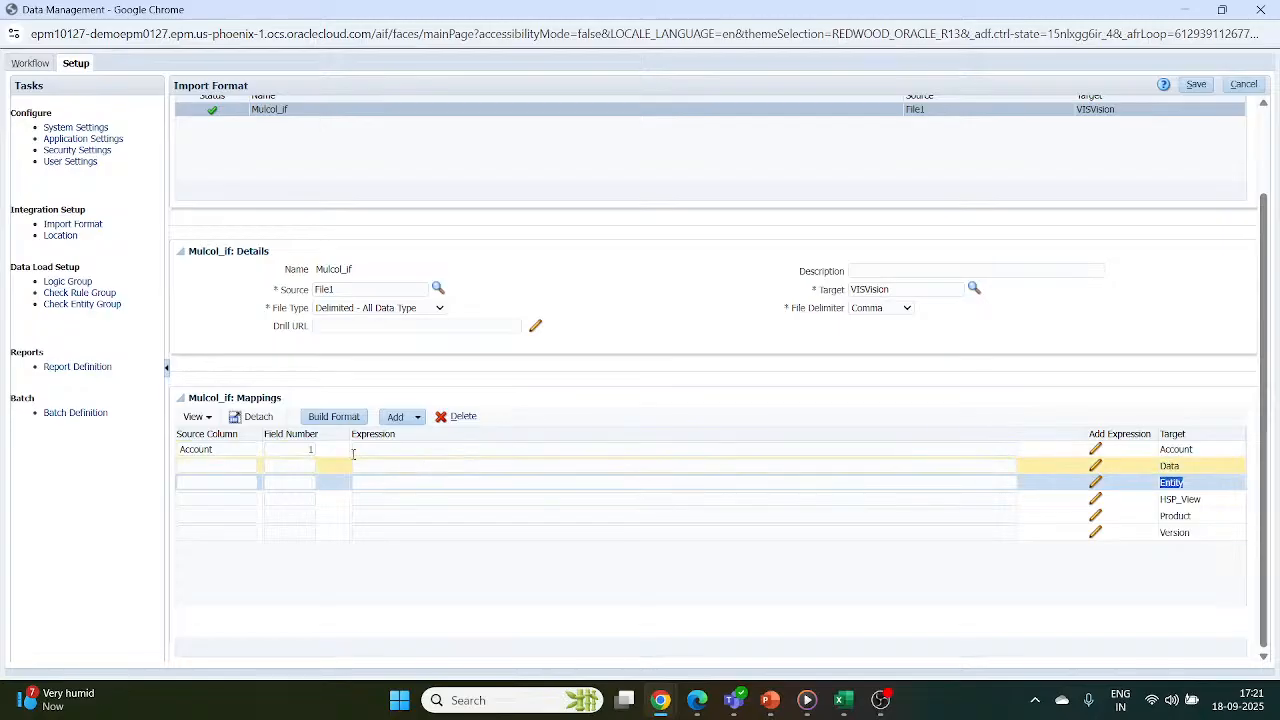
pyautogui.click(202, 481)
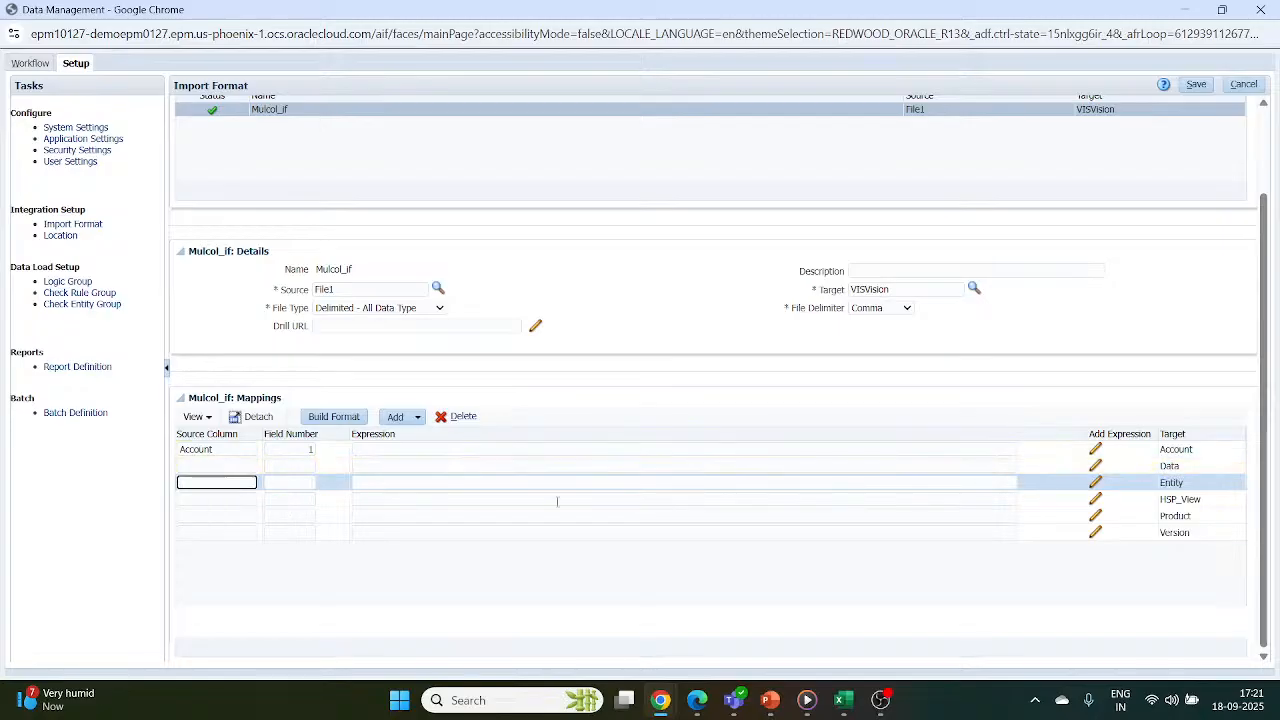
pyautogui.doubleClick(1190, 482)
pyautogui.hotkey('ctrl', 'c')
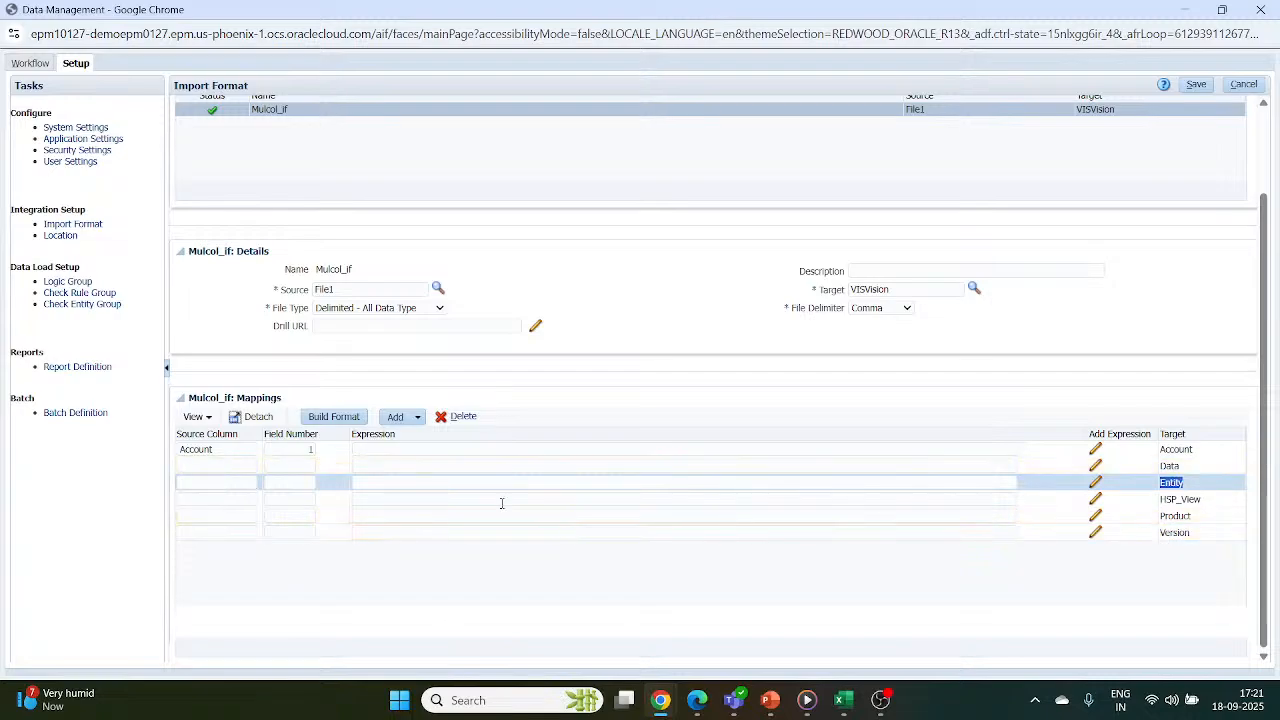
pyautogui.click(206, 481)
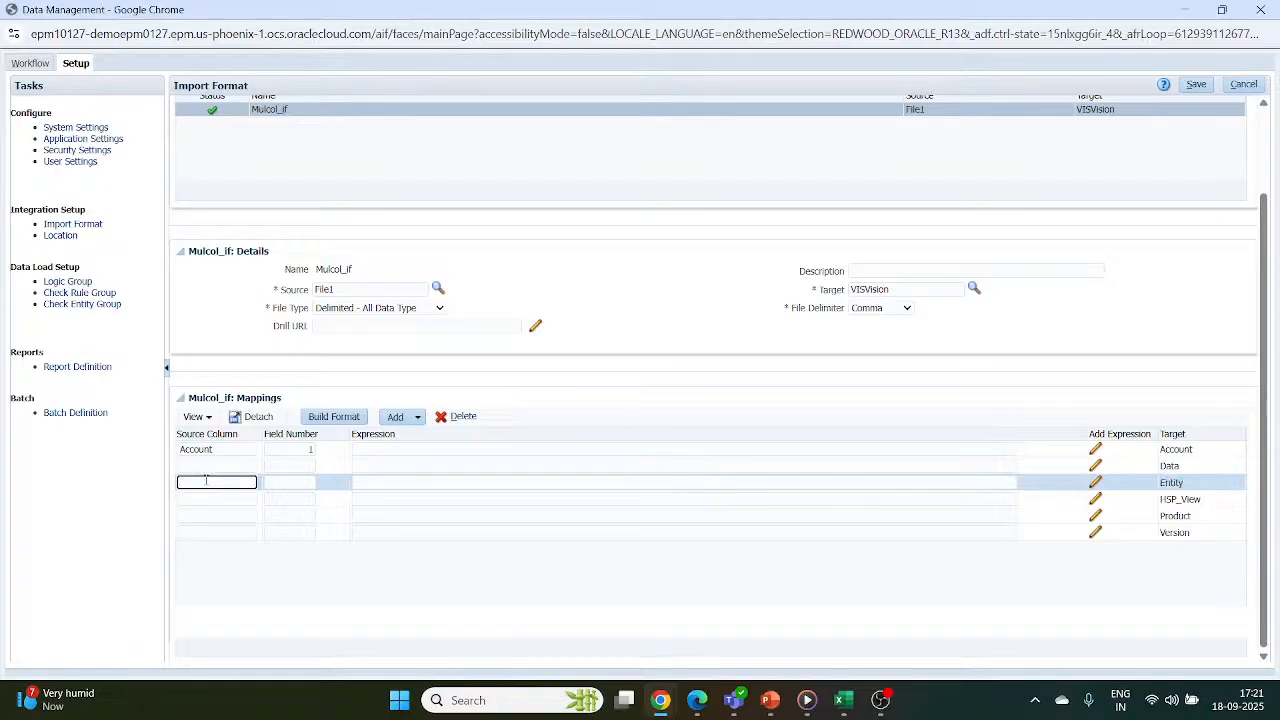
pyautogui.hotkey('ctrl', 'v')
pyautogui.click(288, 482)
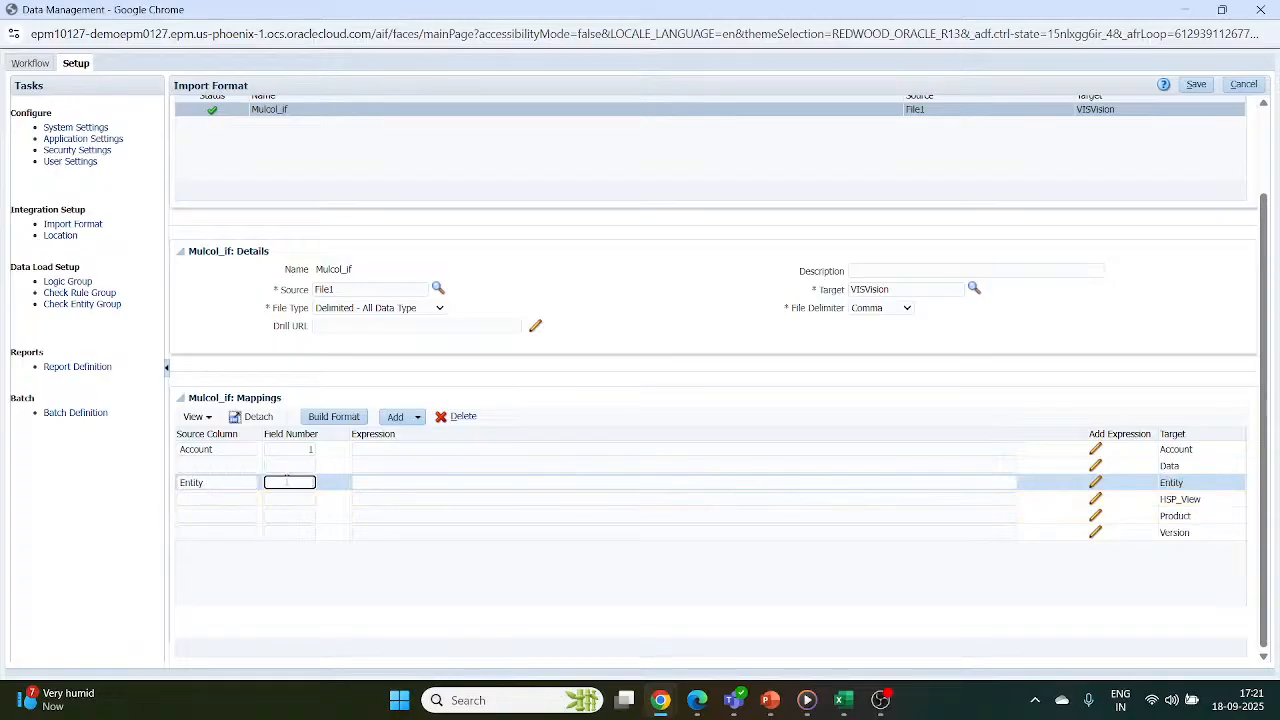
pyautogui.write('2')
pyautogui.click(206, 498)
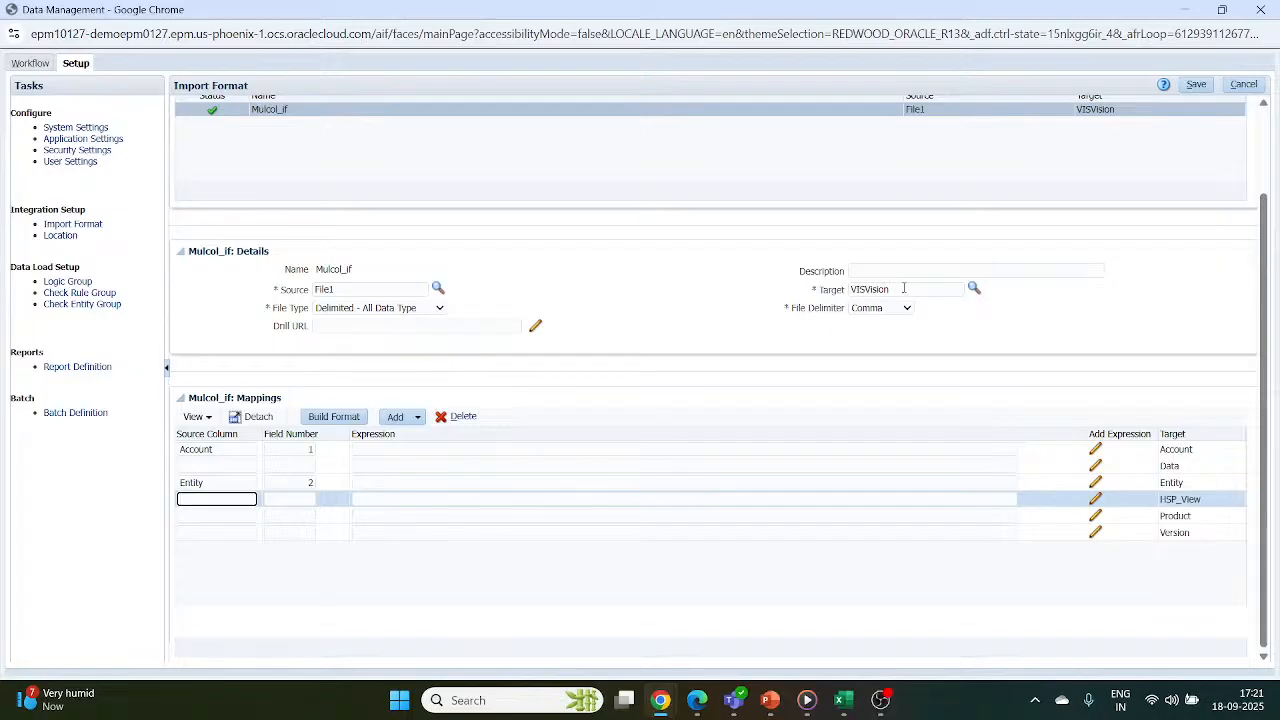
pyautogui.click(973, 291)
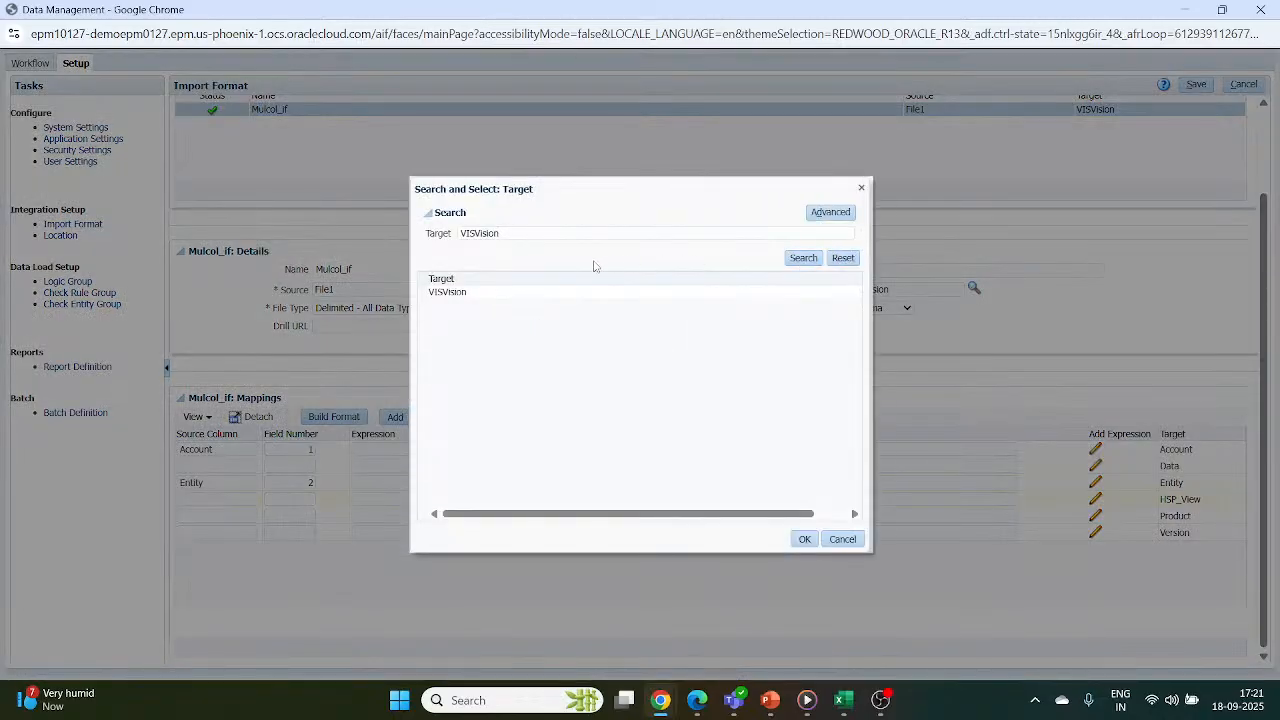
pyautogui.click(567, 232)
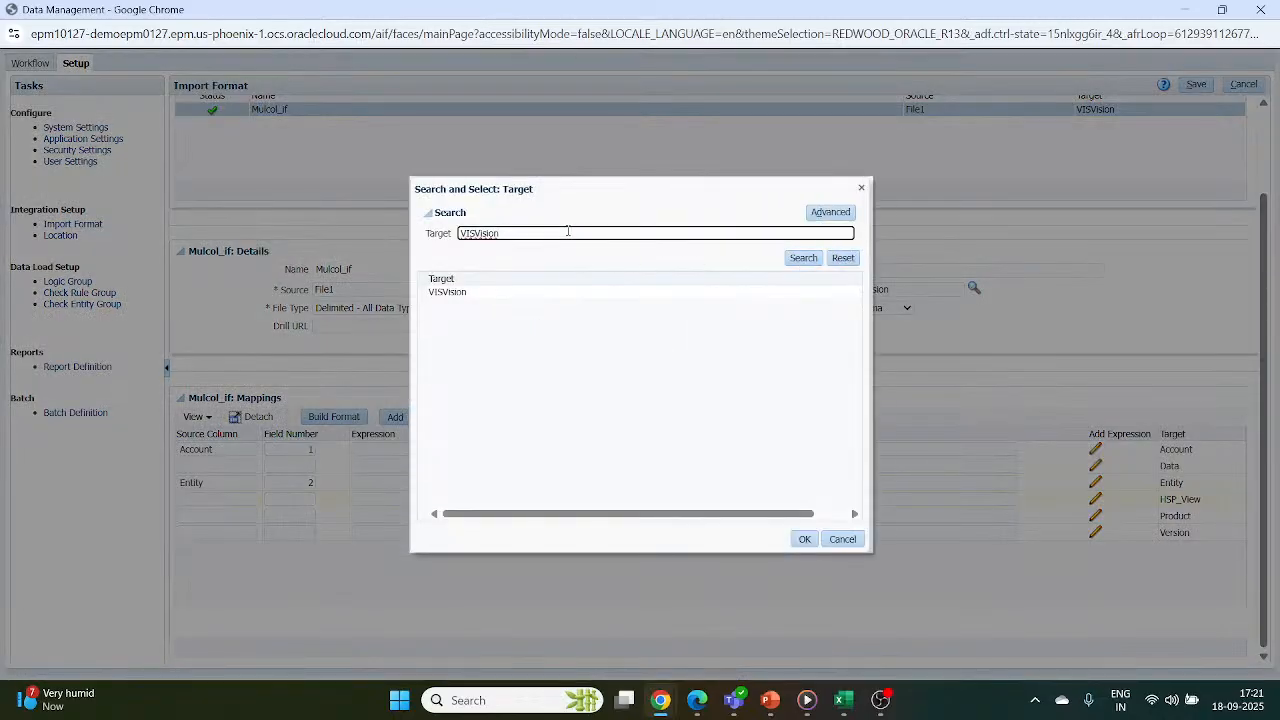
pyautogui.press('BackSpace')
pyautogui.press('BackSpace')
pyautogui.press('BackSpace')
pyautogui.press('BackSpace')
pyautogui.press('BackSpace')
pyautogui.press('BackSpace')
pyautogui.press('BackSpace')
pyautogui.press('BackSpace')
pyautogui.write('backvisio')
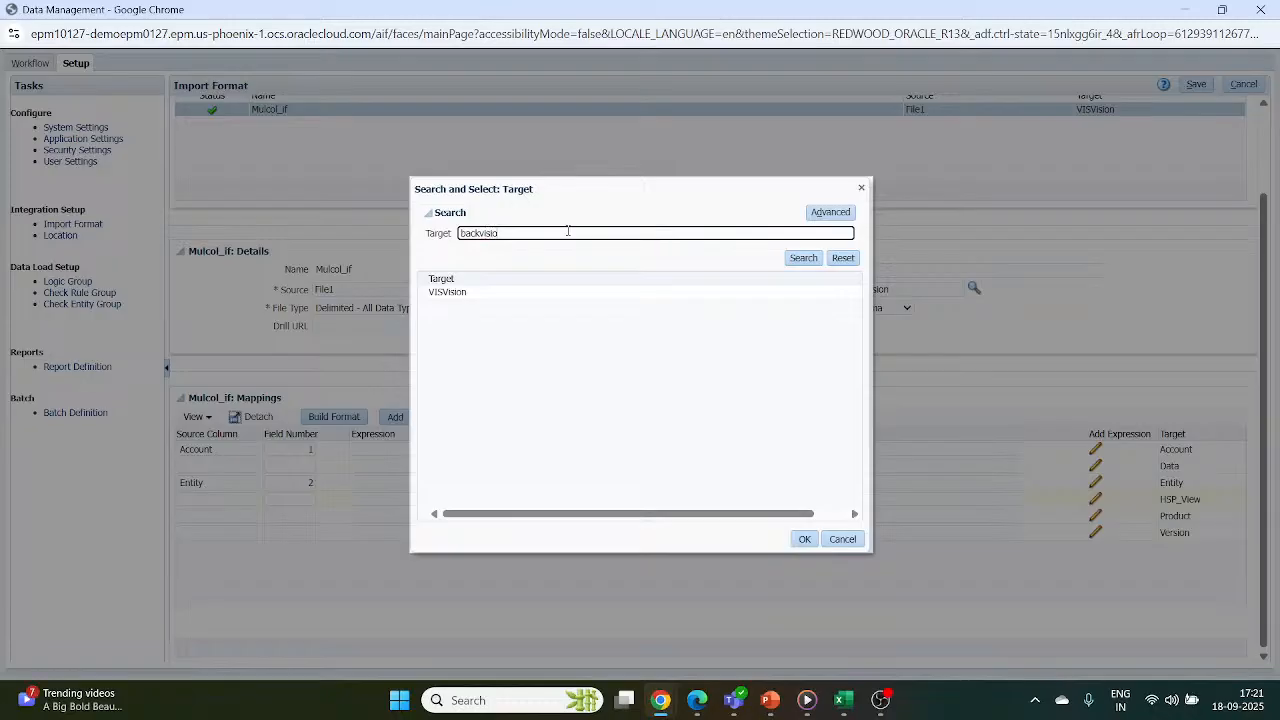
pyautogui.write('n')
pyautogui.click(803, 258)
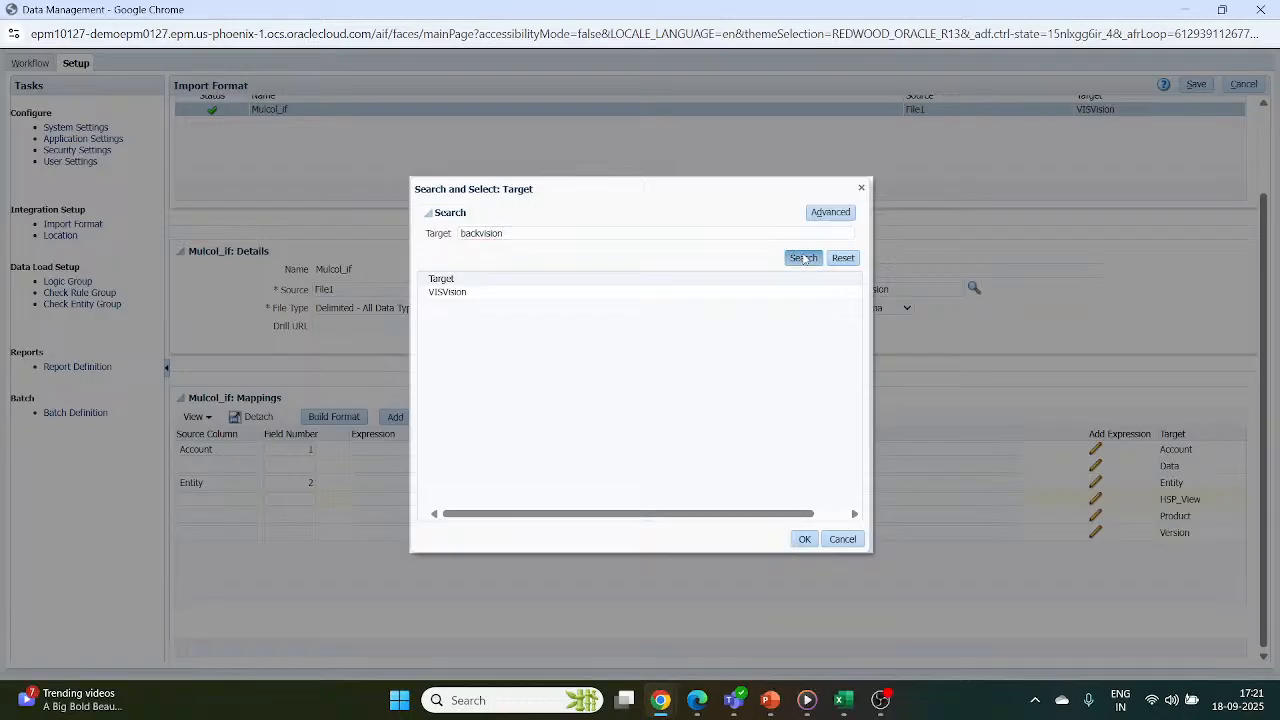
pyautogui.click(595, 232)
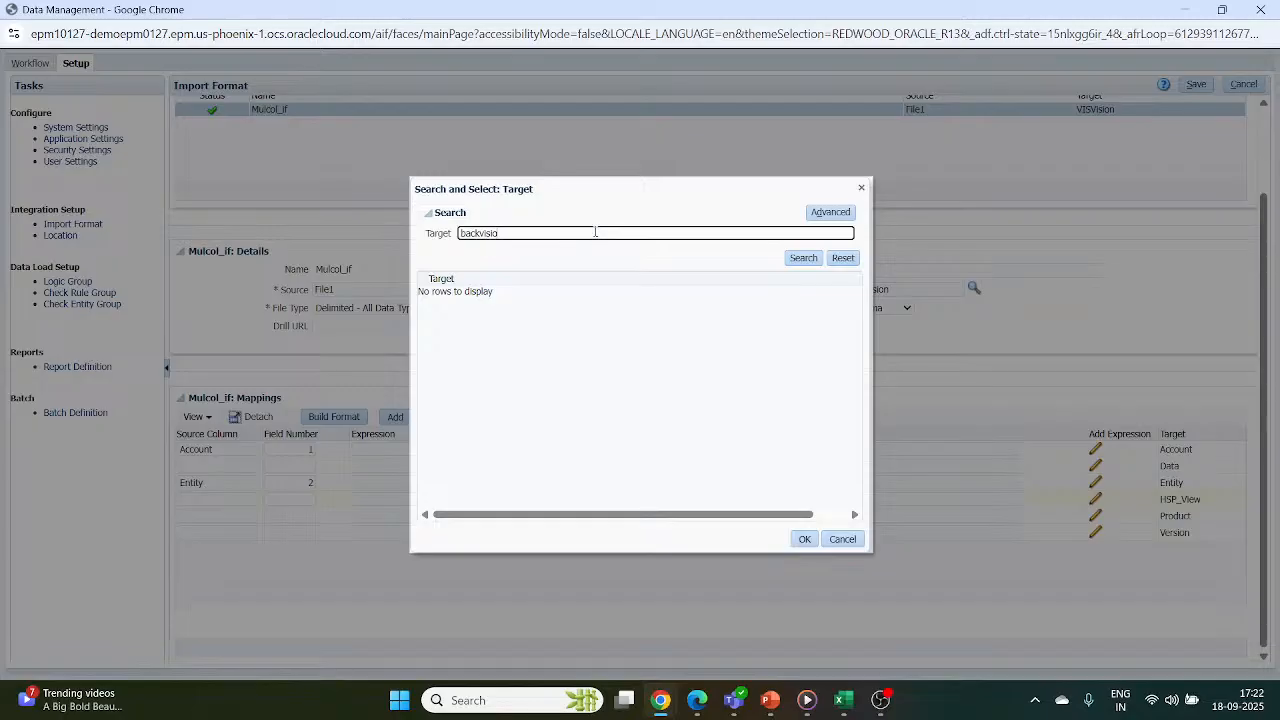
pyautogui.press('BackSpace')
pyautogui.press('BackSpace')
pyautogui.press('BackSpace')
pyautogui.press('BackSpace')
pyautogui.press('BackSpace')
pyautogui.press('BackSpace')
pyautogui.press('BackSpace')
pyautogui.press('BackSpace')
pyautogui.press('BackSpace')
pyautogui.click(804, 259)
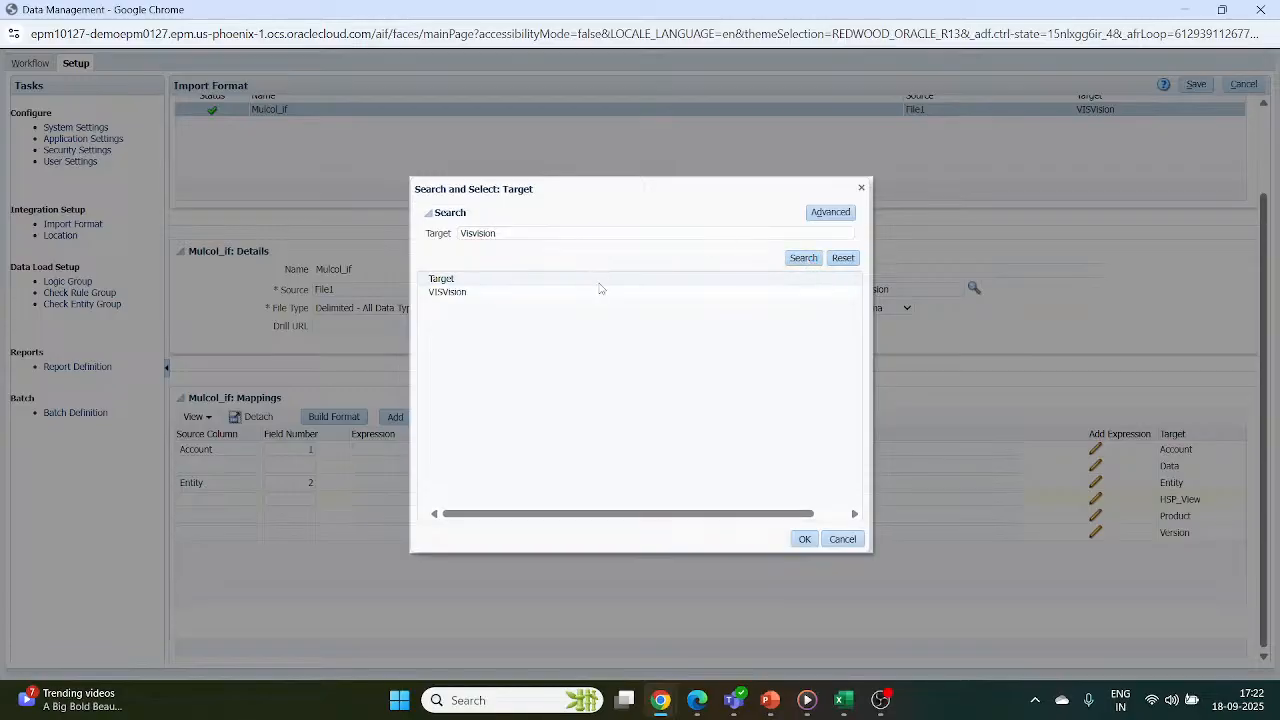
pyautogui.click(540, 294)
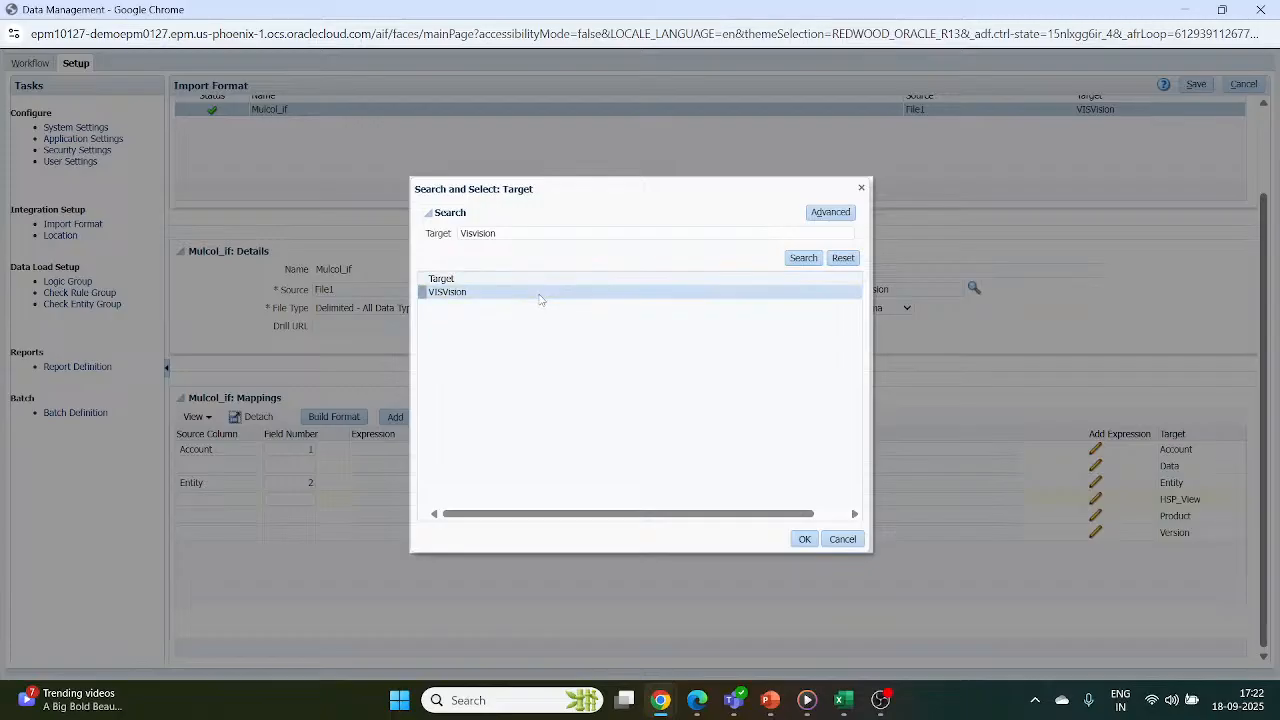
pyautogui.click(806, 540)
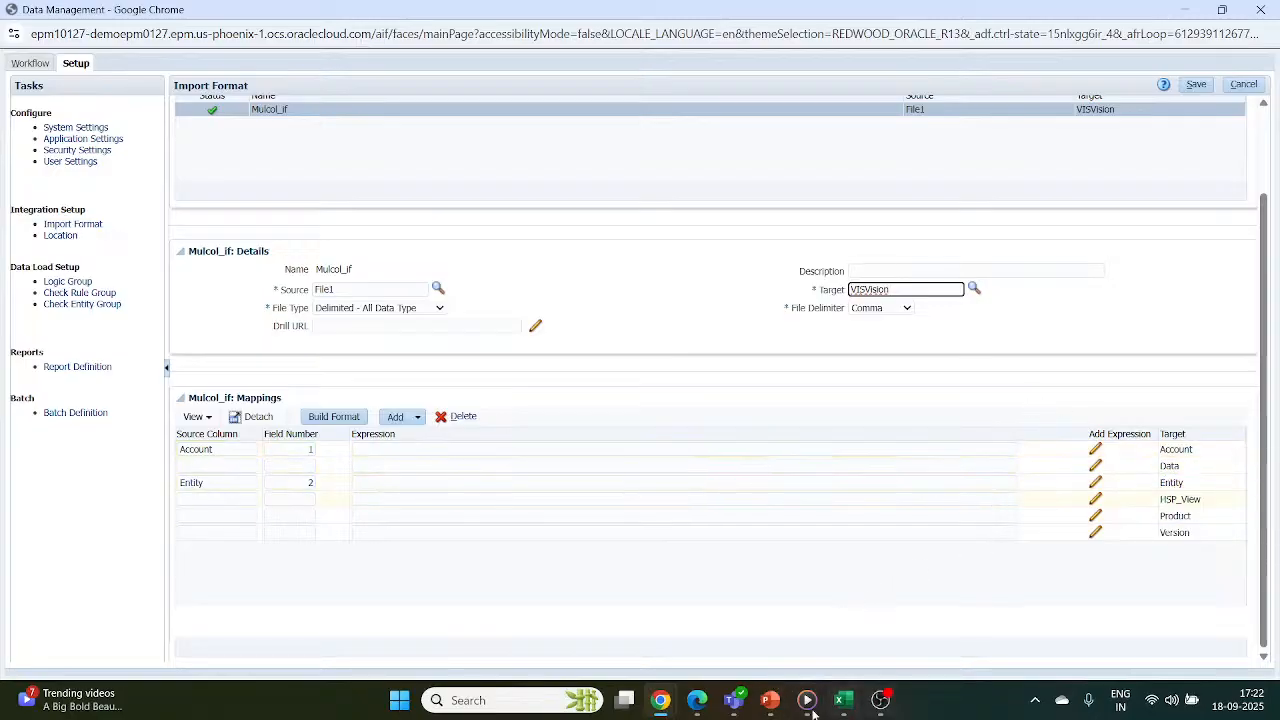
pyautogui.moveTo(733, 700)
pyautogui.moveTo(640, 610)
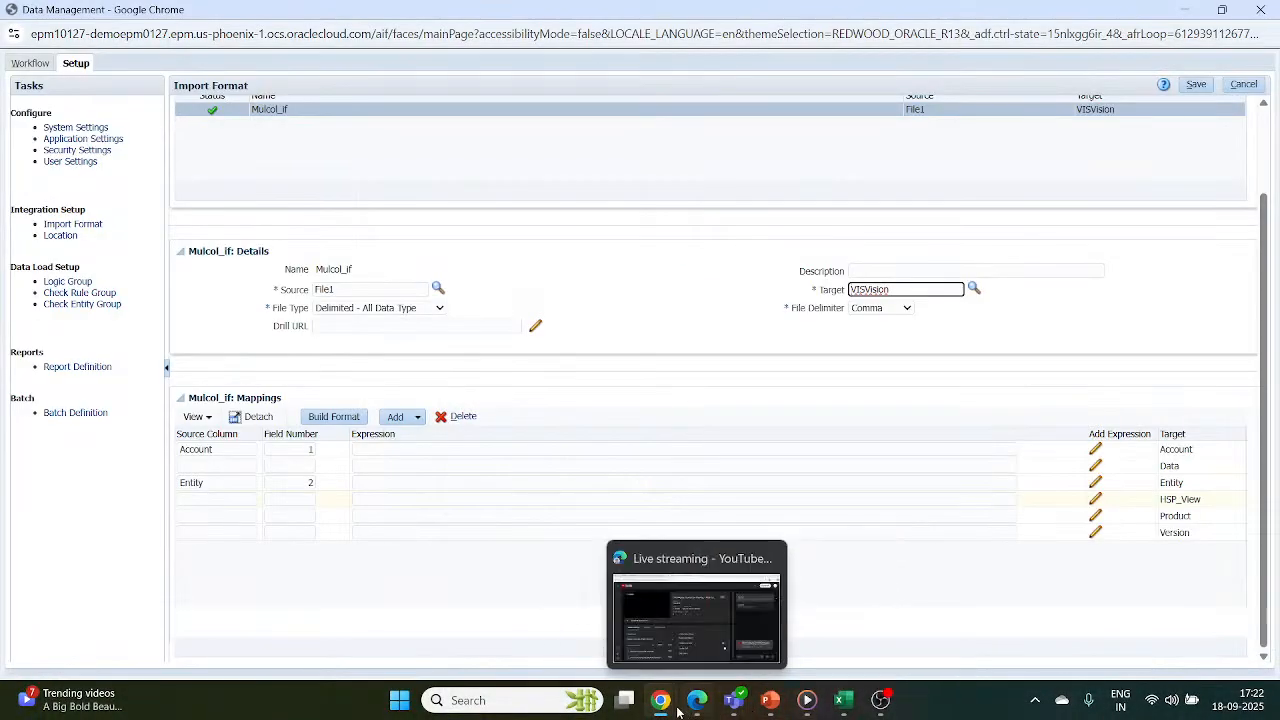
pyautogui.moveTo(662, 704)
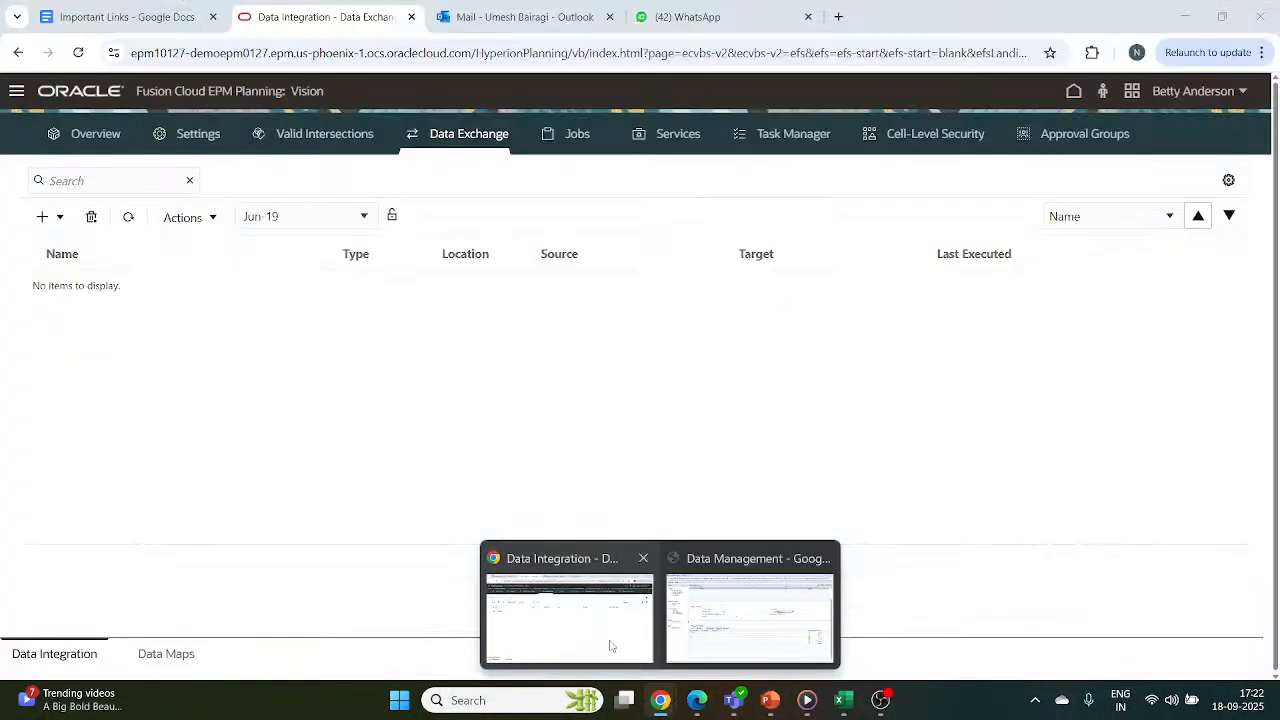
# - Switch to the Data Integration window and browse the Actions, Data Maps and new-item menus
pyautogui.click(610, 646)
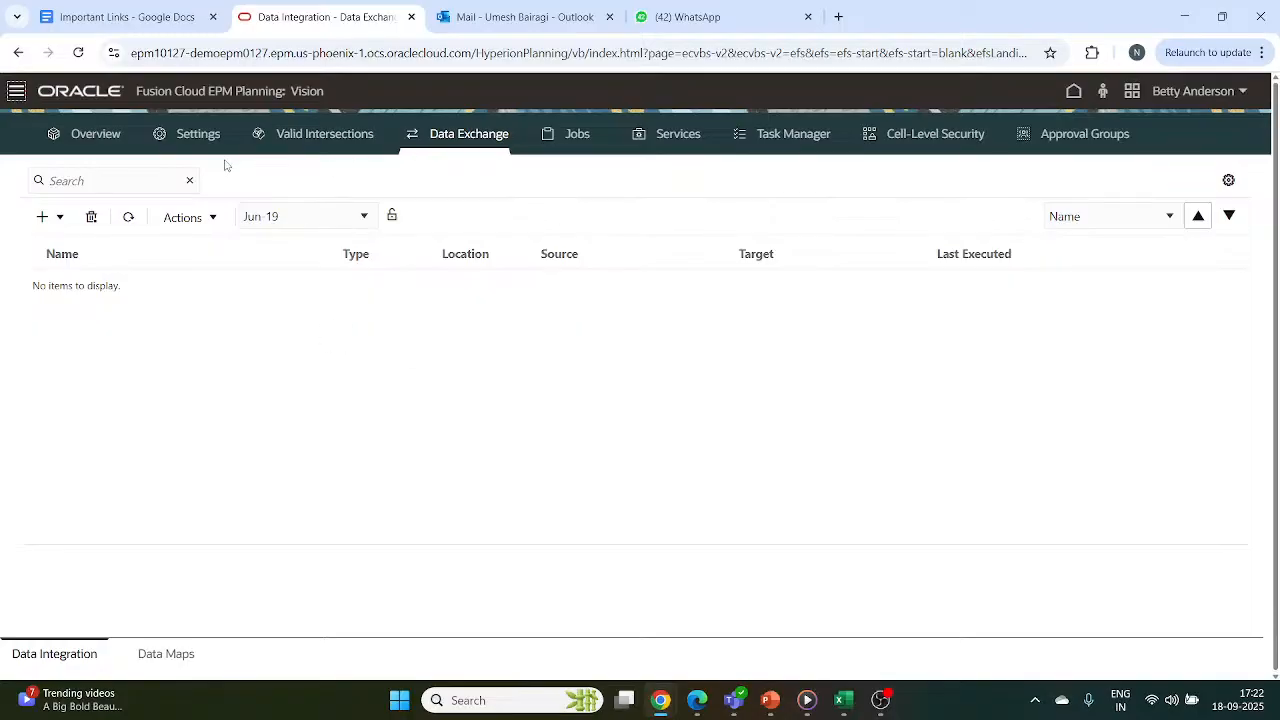
pyautogui.click(205, 218)
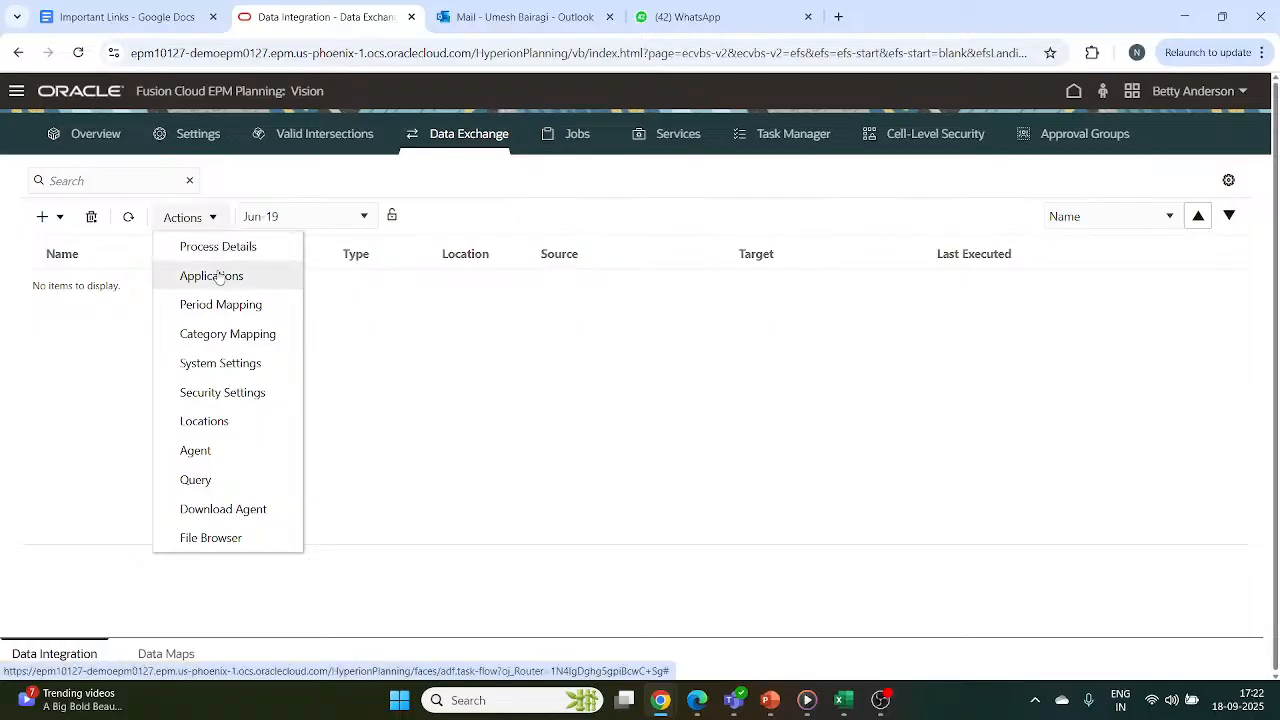
pyautogui.click(100, 418)
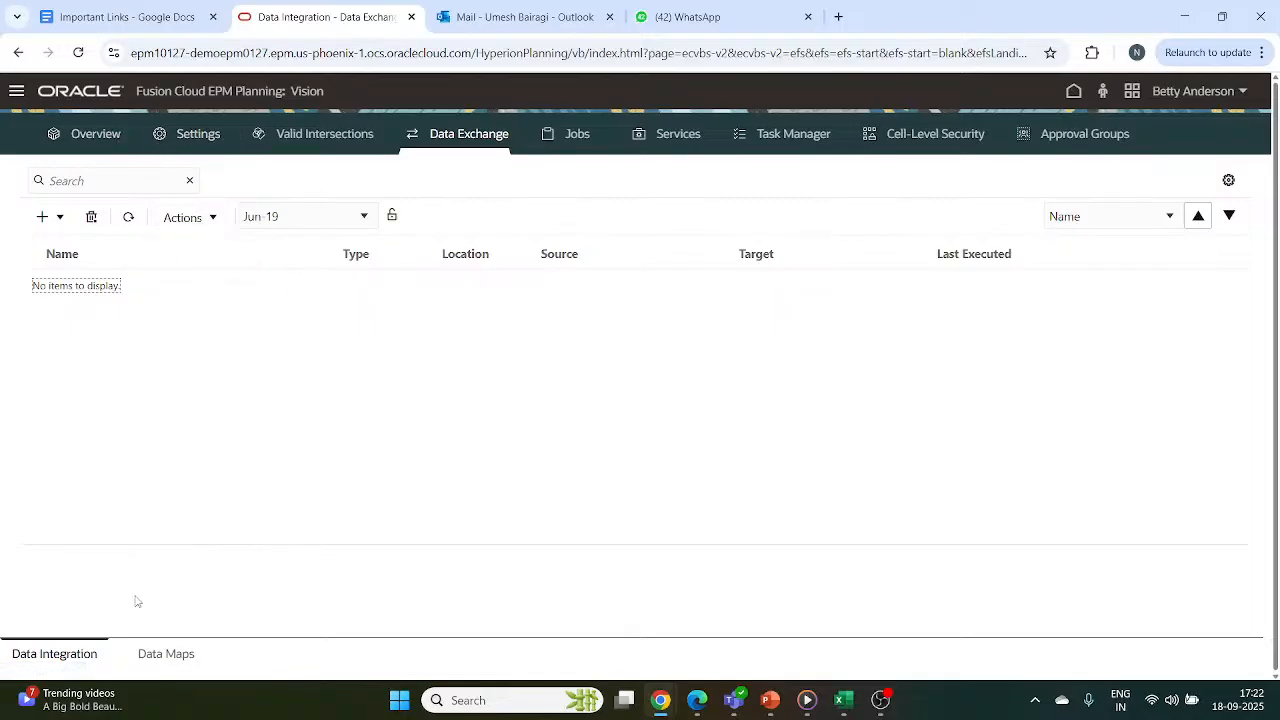
pyautogui.click(168, 657)
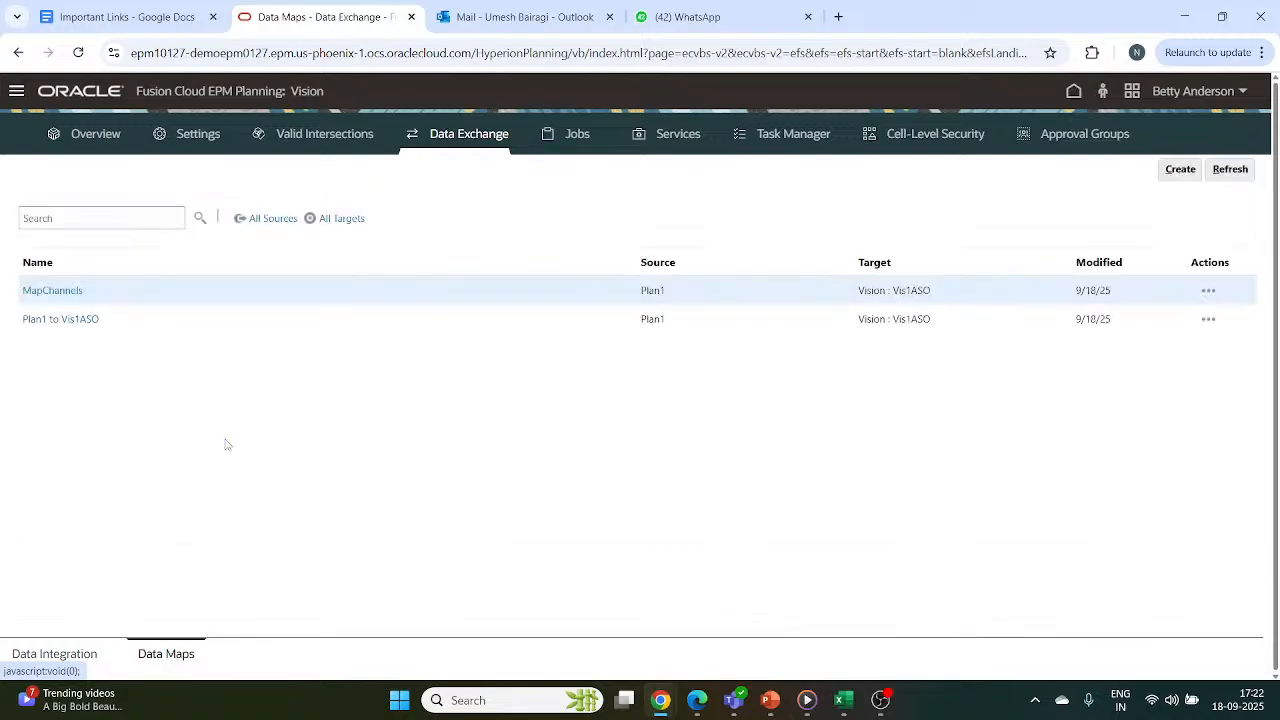
pyautogui.click(55, 655)
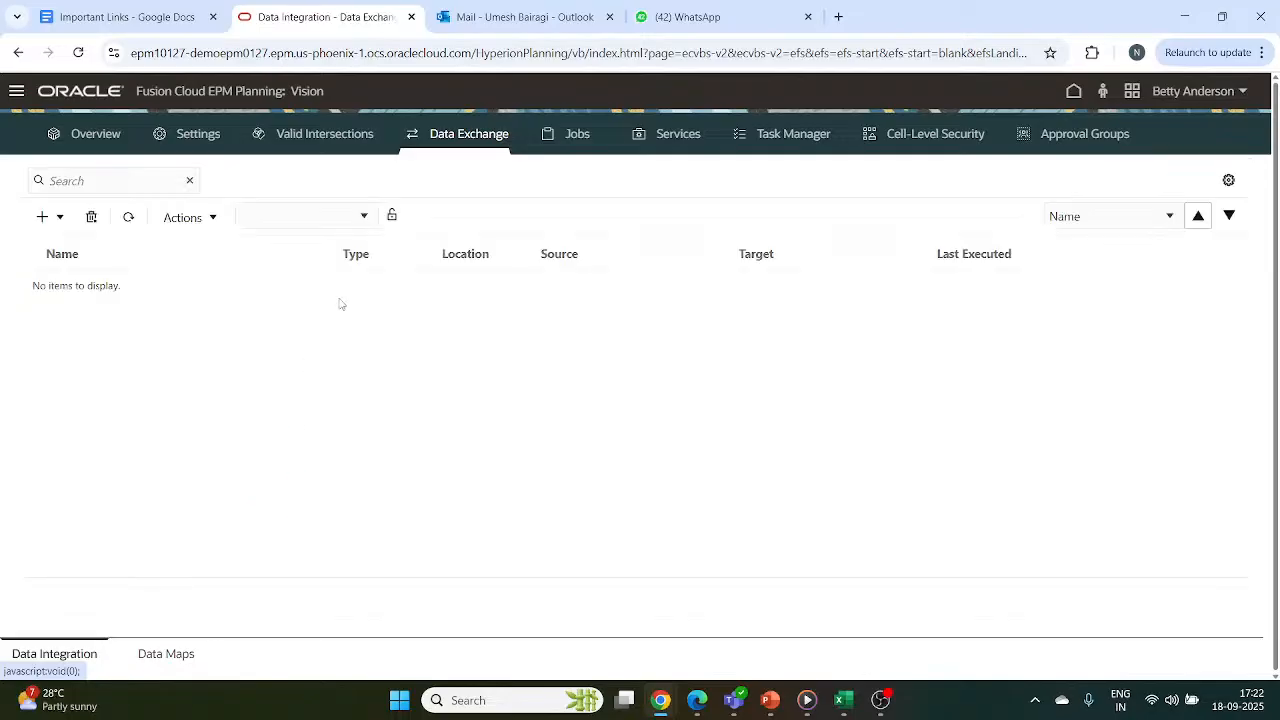
pyautogui.click(212, 218)
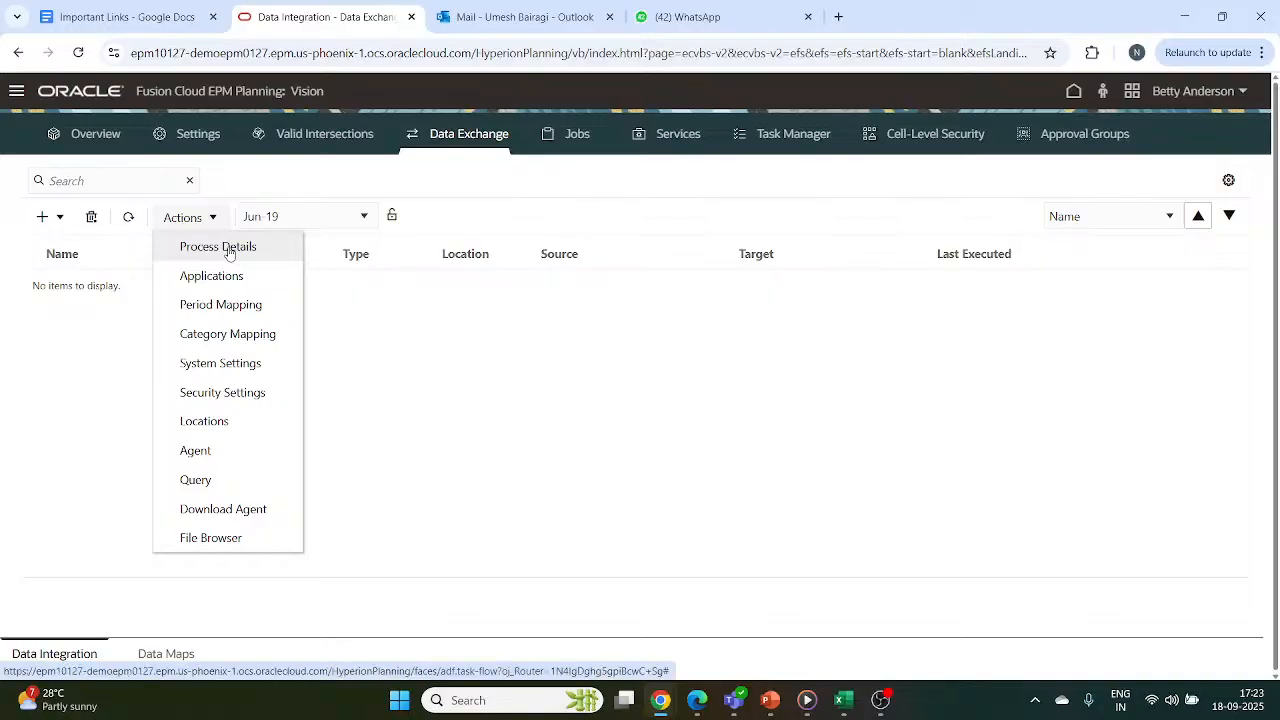
pyautogui.click(84, 318)
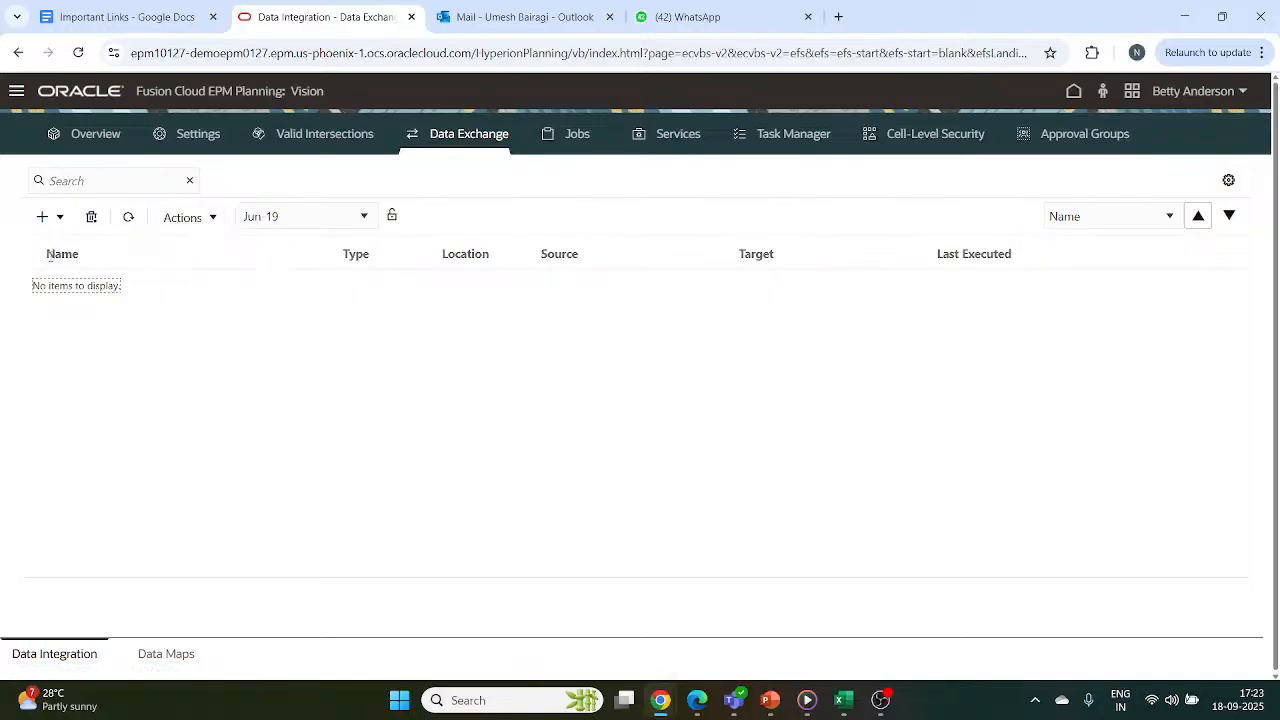
pyautogui.click(44, 218)
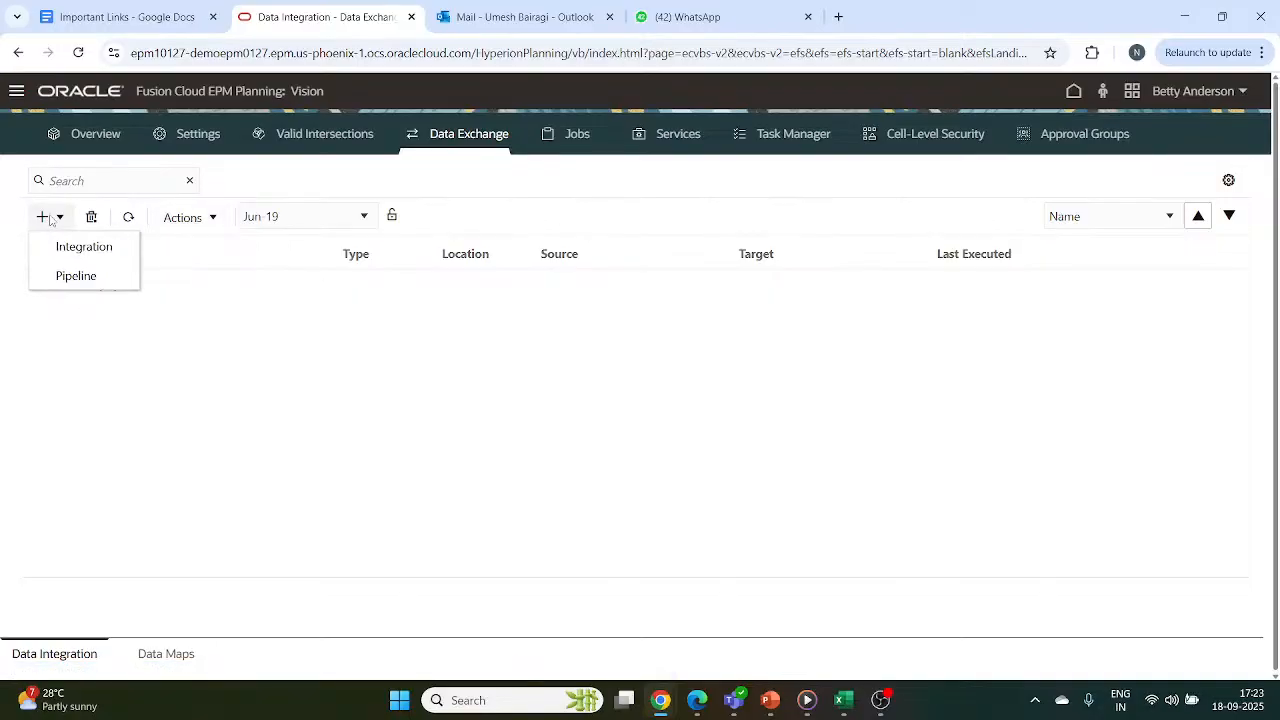
pyautogui.click(58, 218)
pyautogui.click(58, 217)
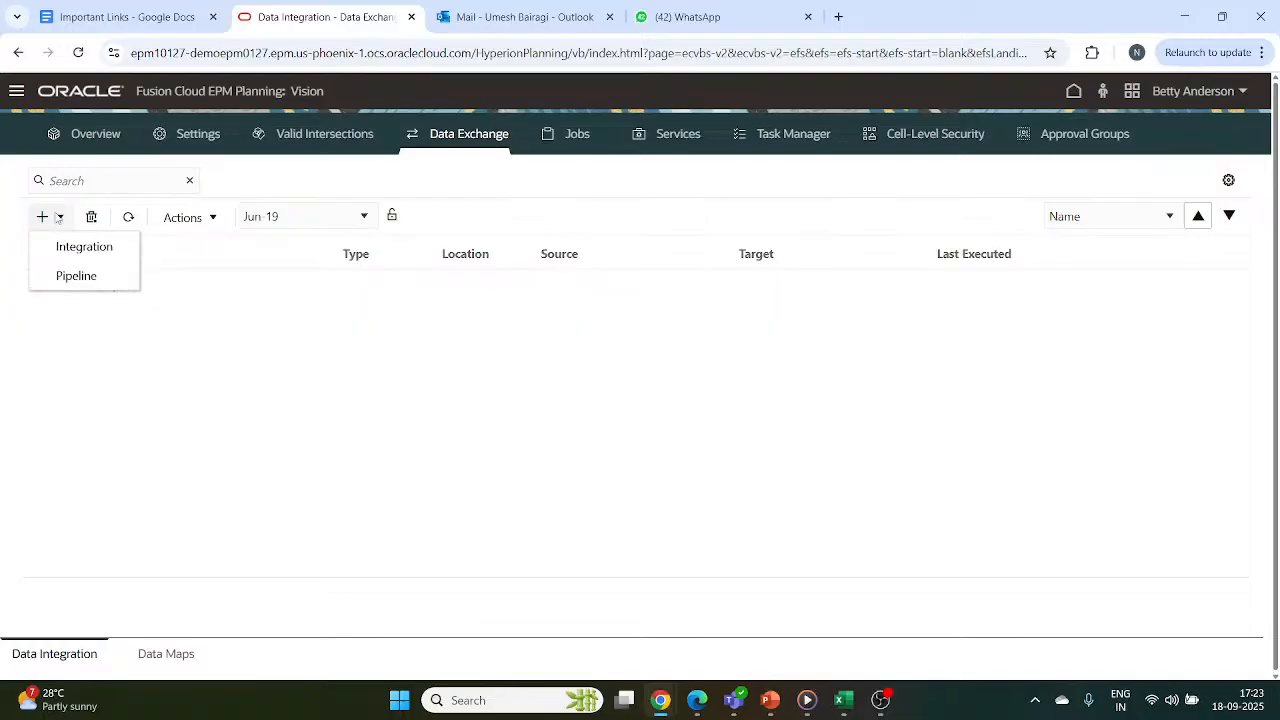
pyautogui.click(36, 221)
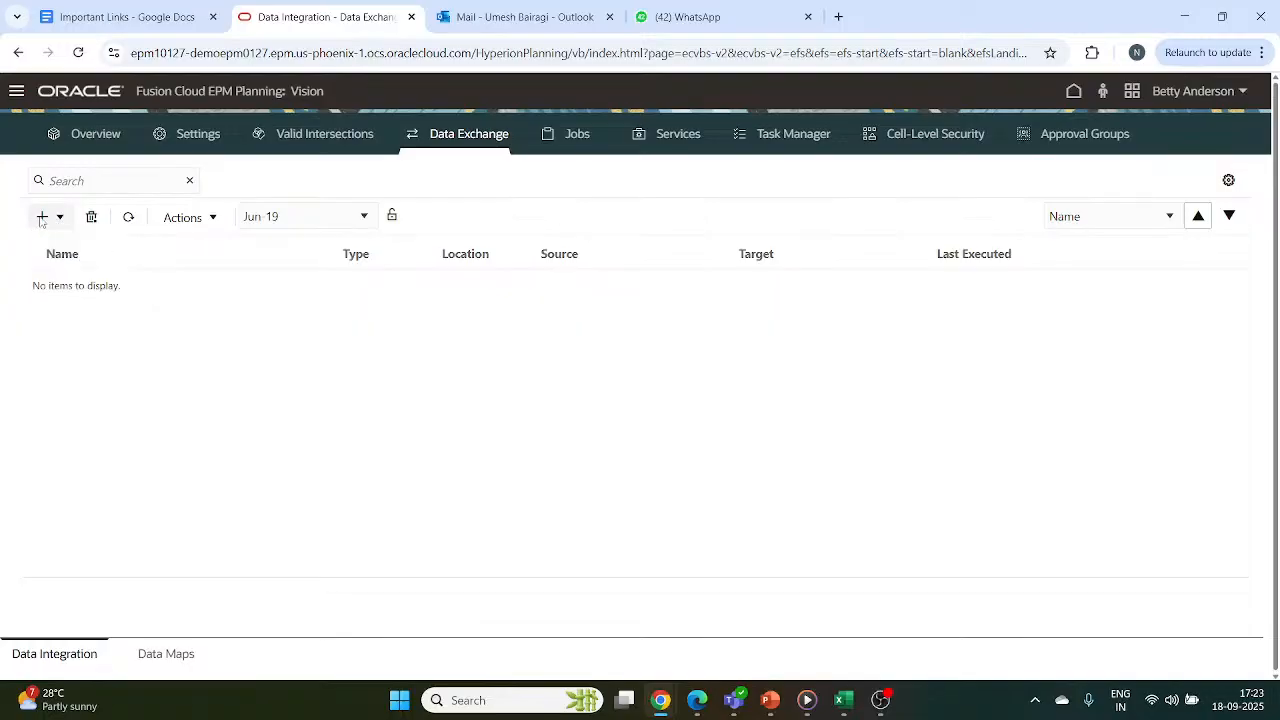
pyautogui.click(44, 219)
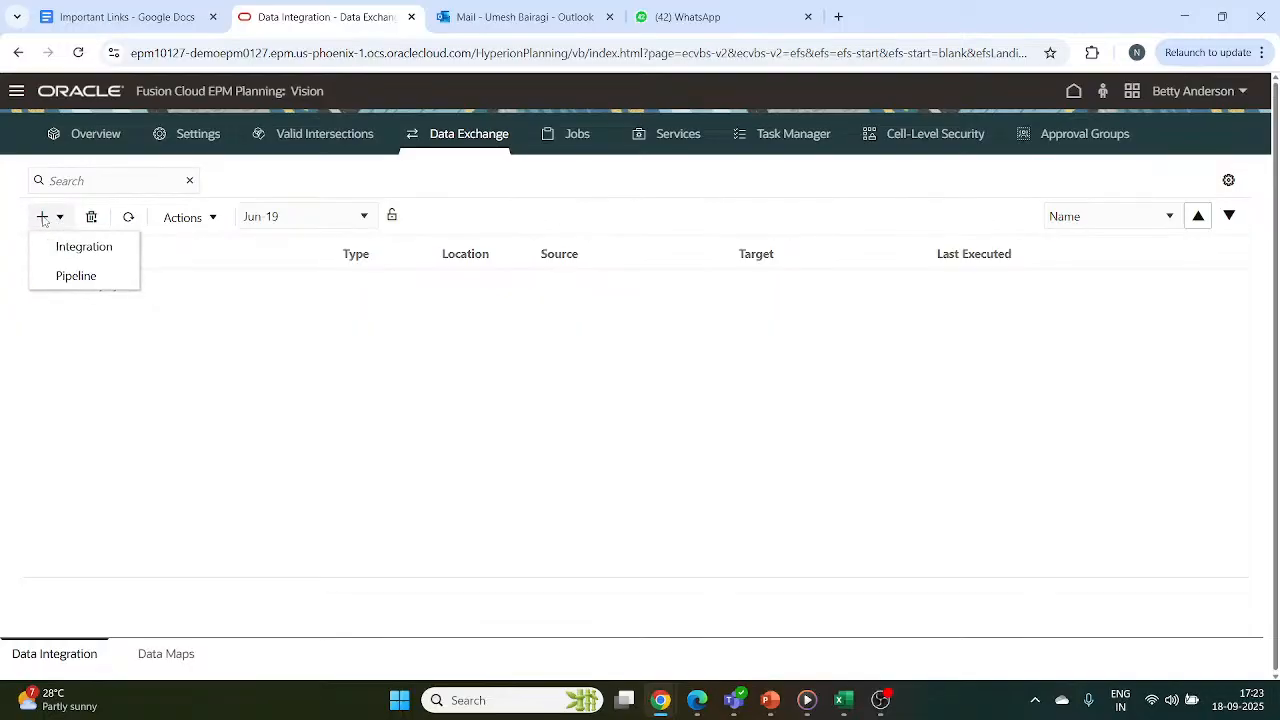
pyautogui.click(188, 186)
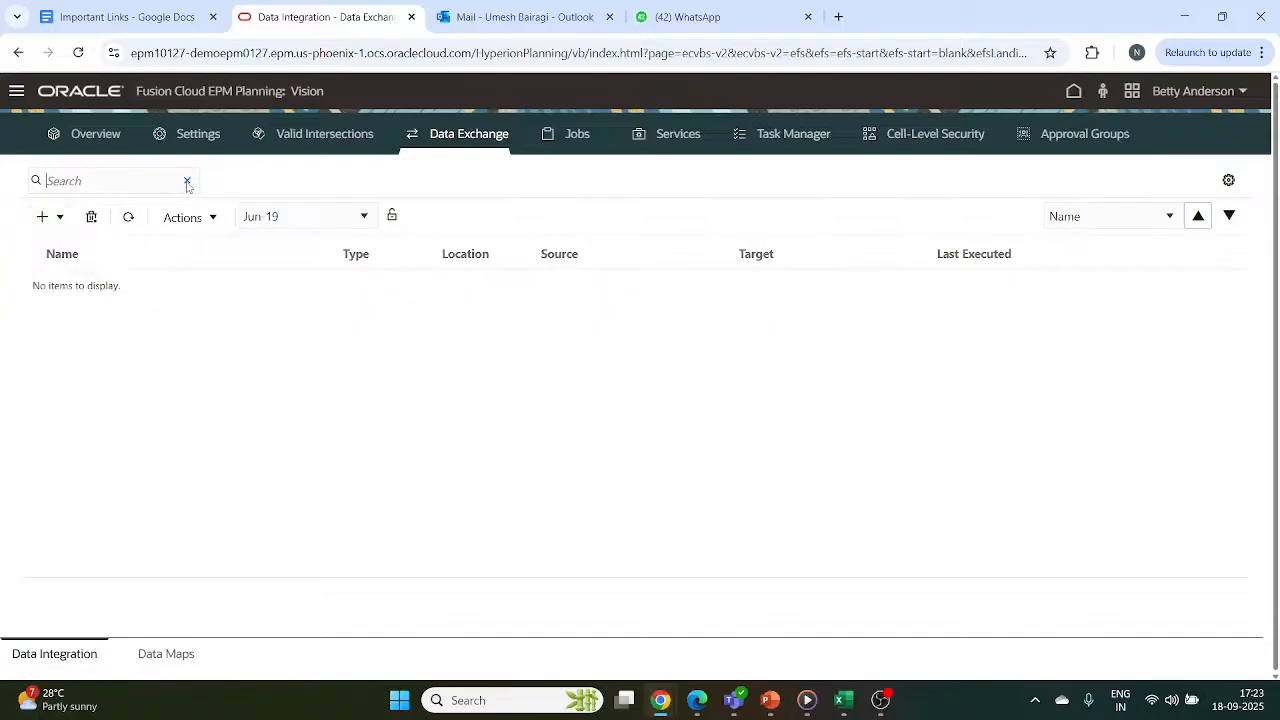
# - Return to Data Exchange from the Navigator and open Actions > Applications
pyautogui.click(16, 92)
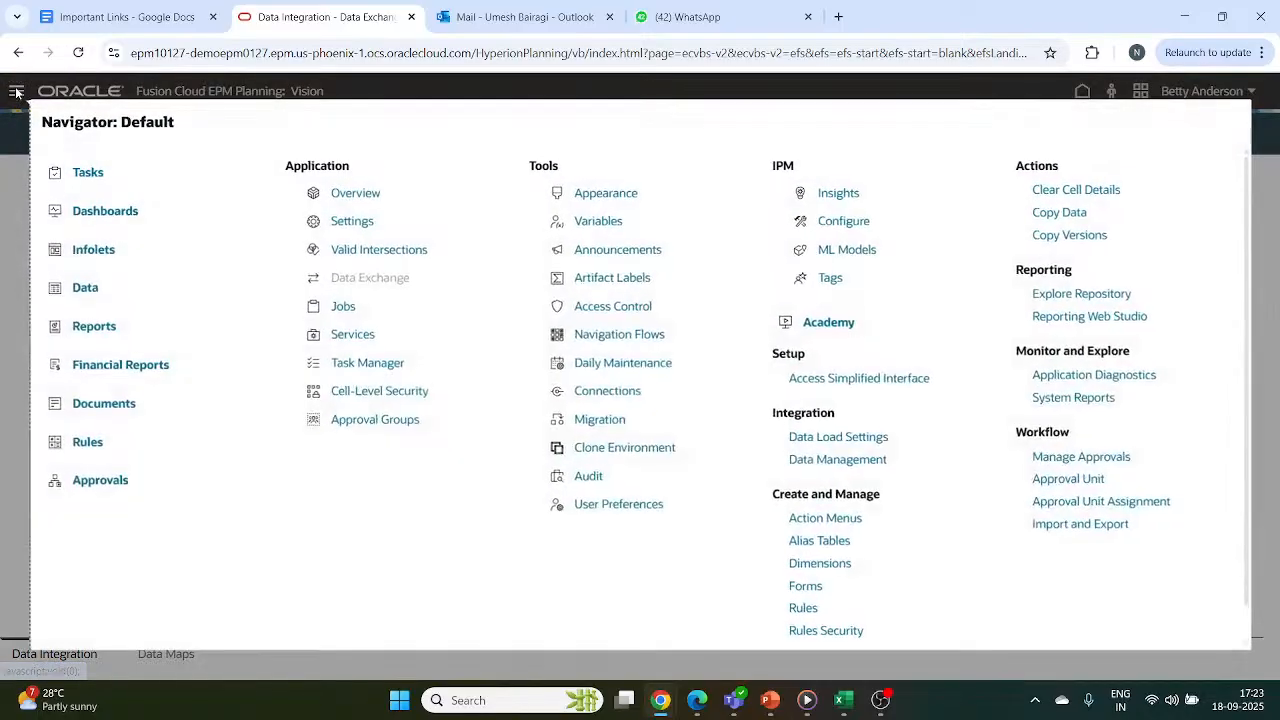
pyautogui.click(372, 279)
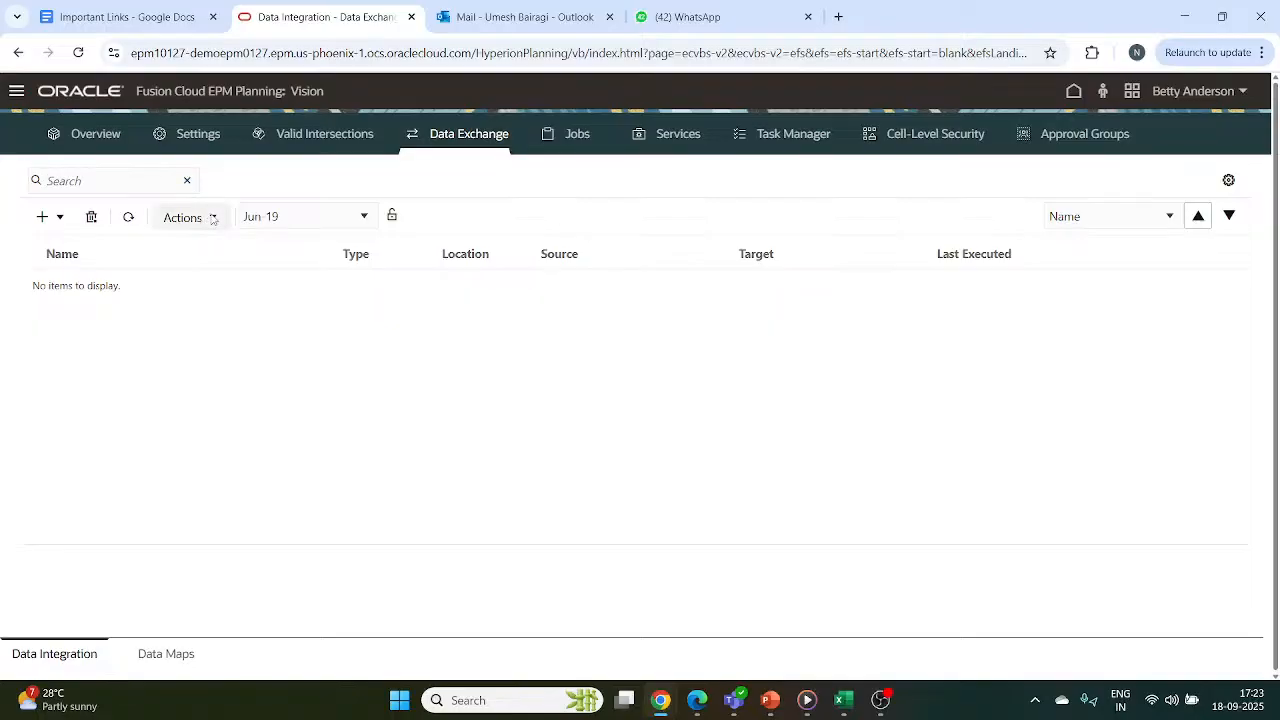
pyautogui.click(212, 219)
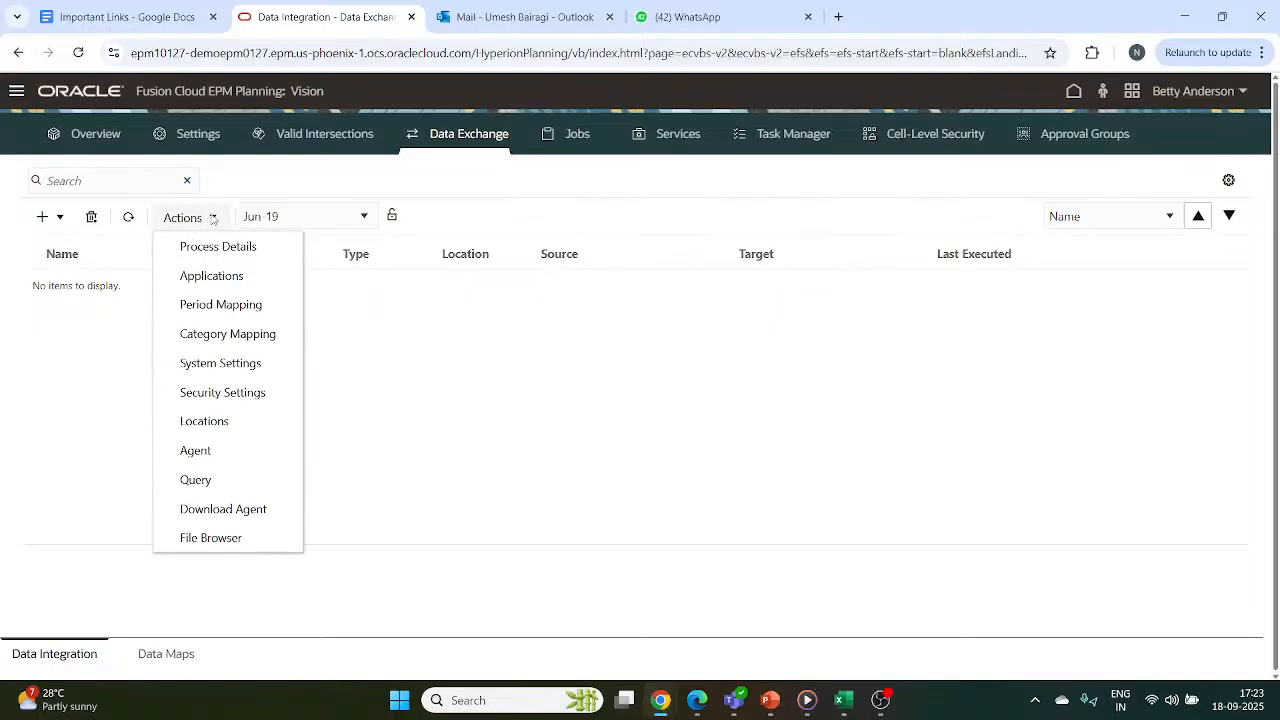
pyautogui.click(213, 274)
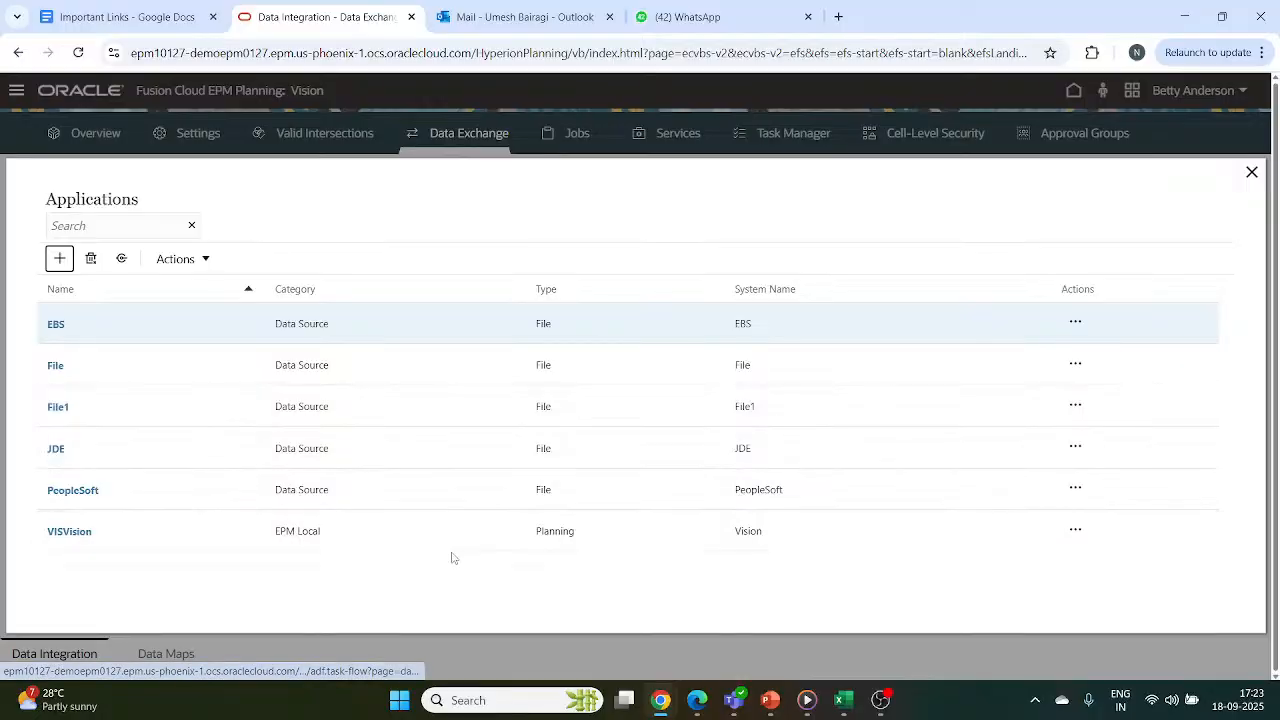
# - In VISVision's dimension details, tick Create Drill Region for Account, Entity, HSP_View, Product and Version
pyautogui.click(80, 533)
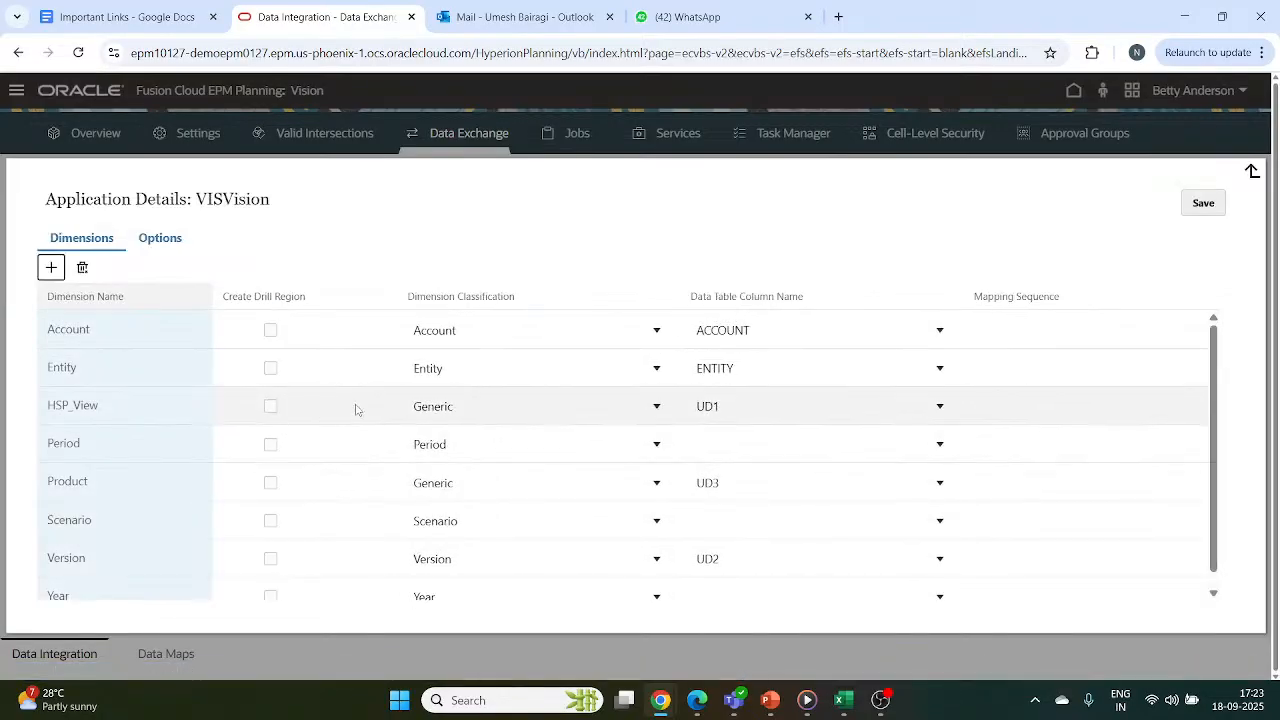
pyautogui.click(270, 331)
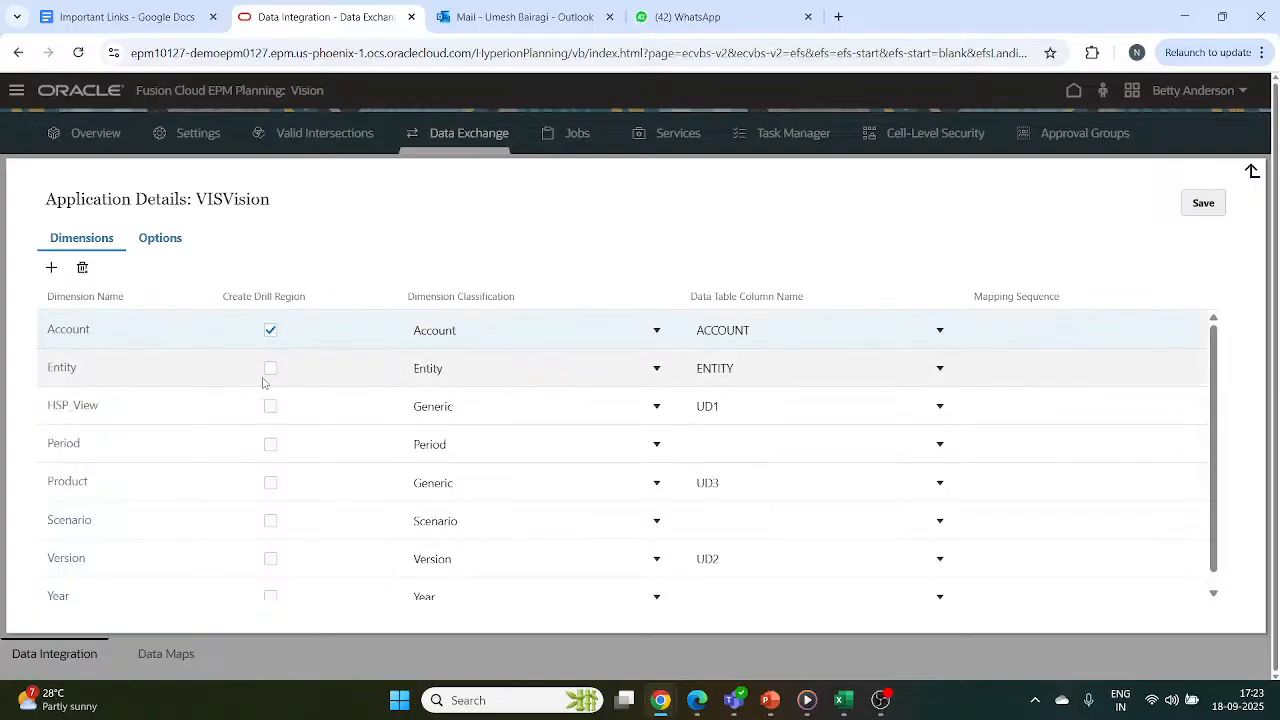
pyautogui.click(269, 369)
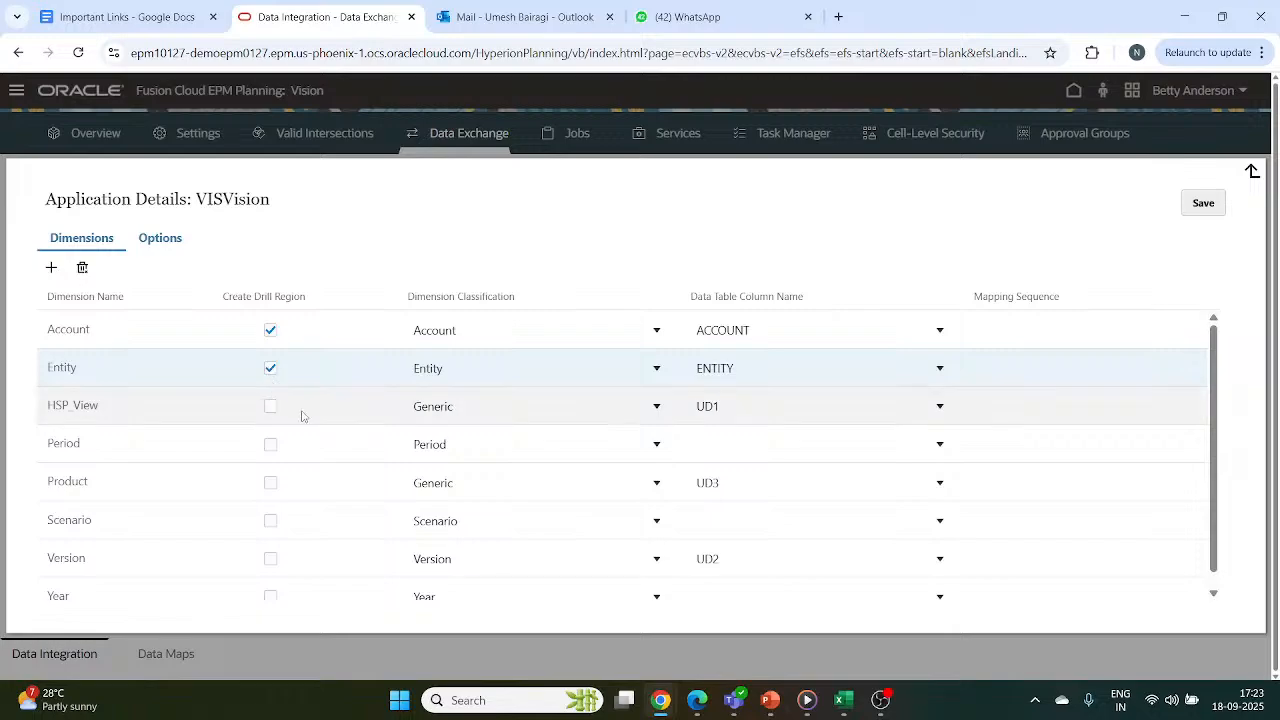
pyautogui.scroll(-1, 302, 416)
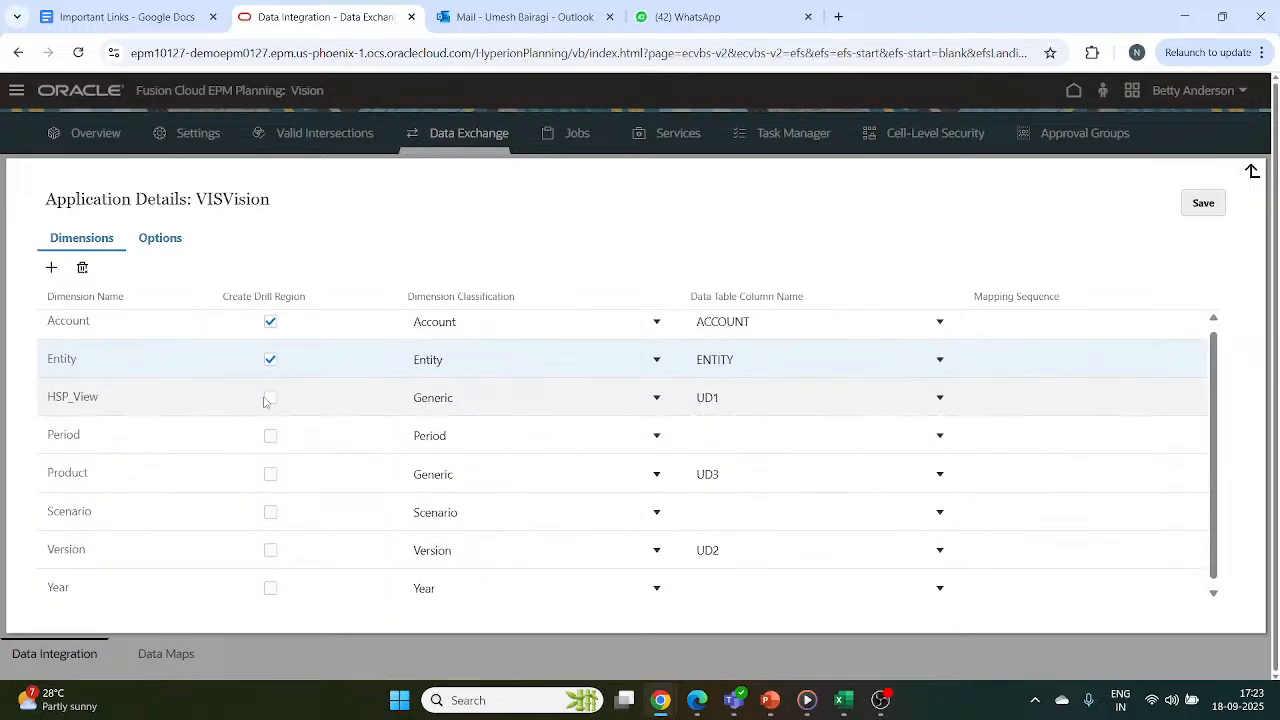
pyautogui.click(268, 400)
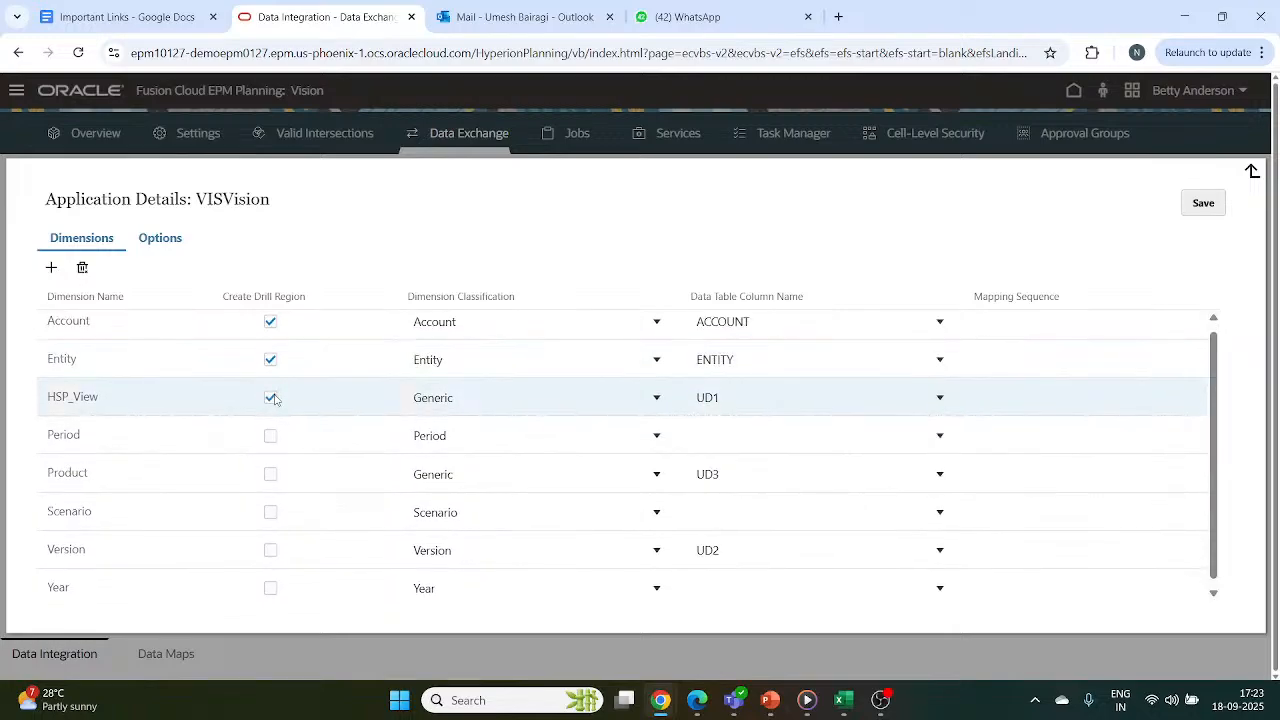
pyautogui.scroll(-1, 323, 443)
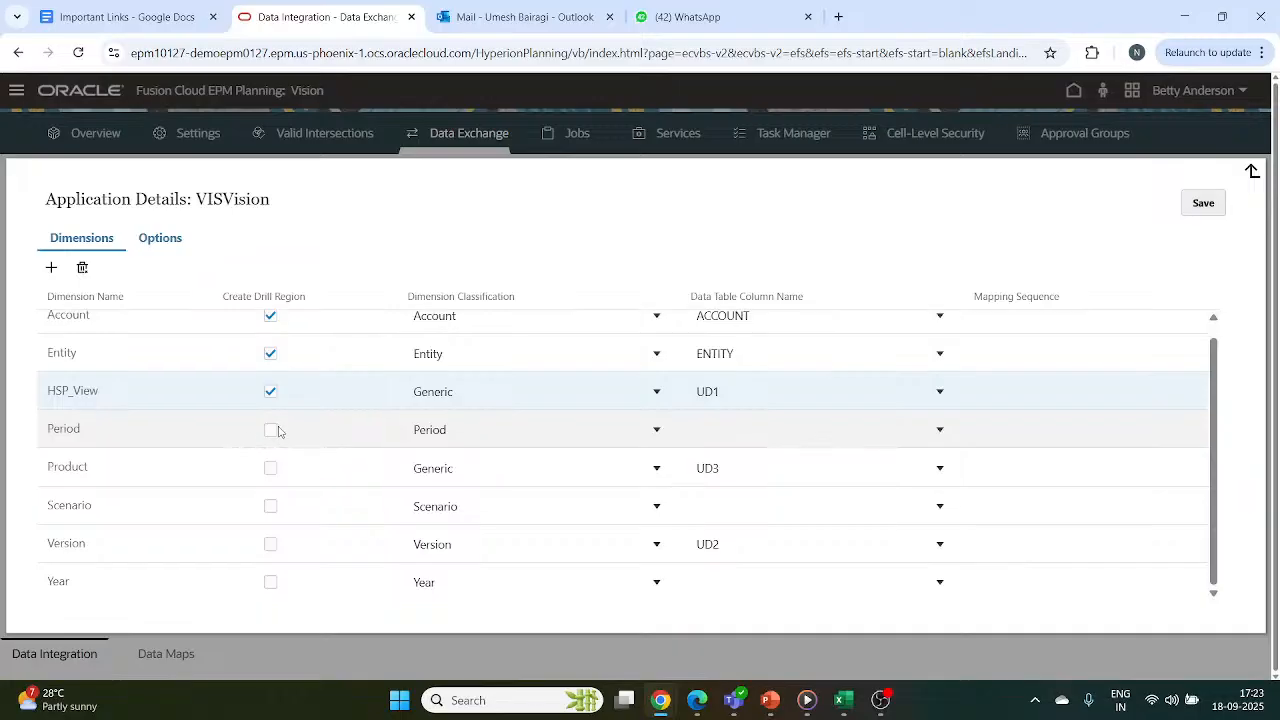
pyautogui.click(270, 468)
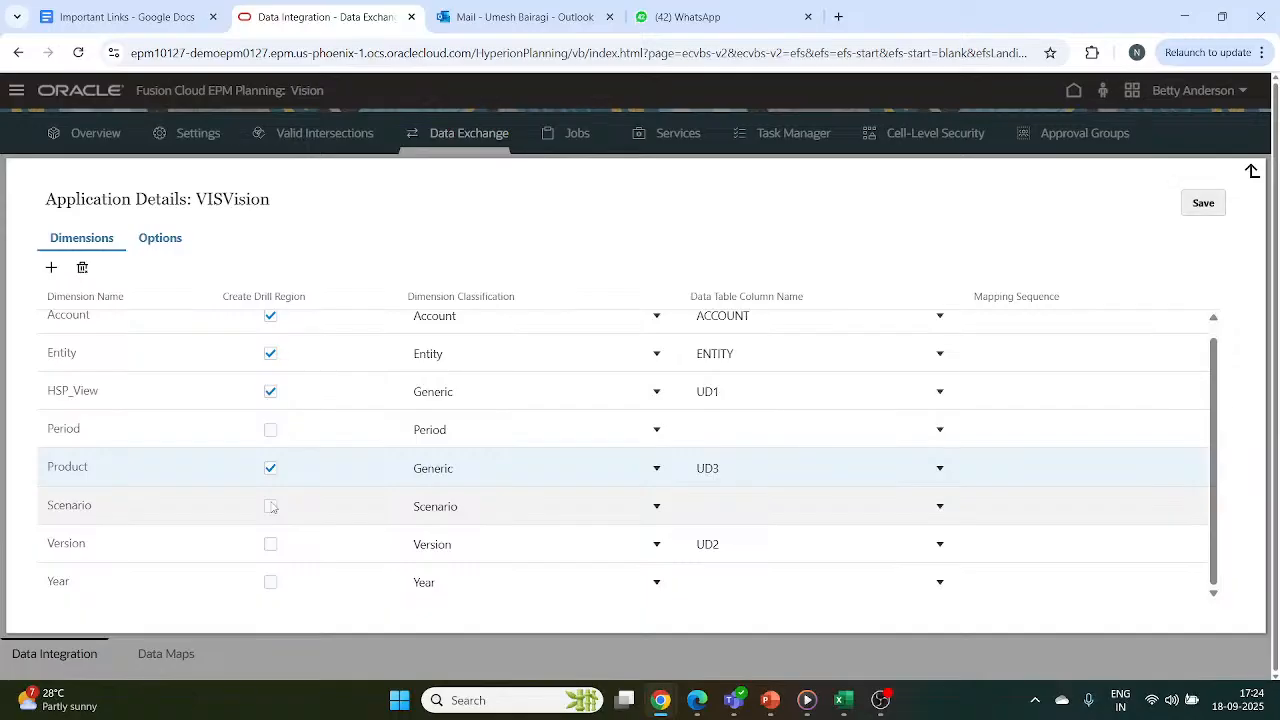
pyautogui.click(271, 544)
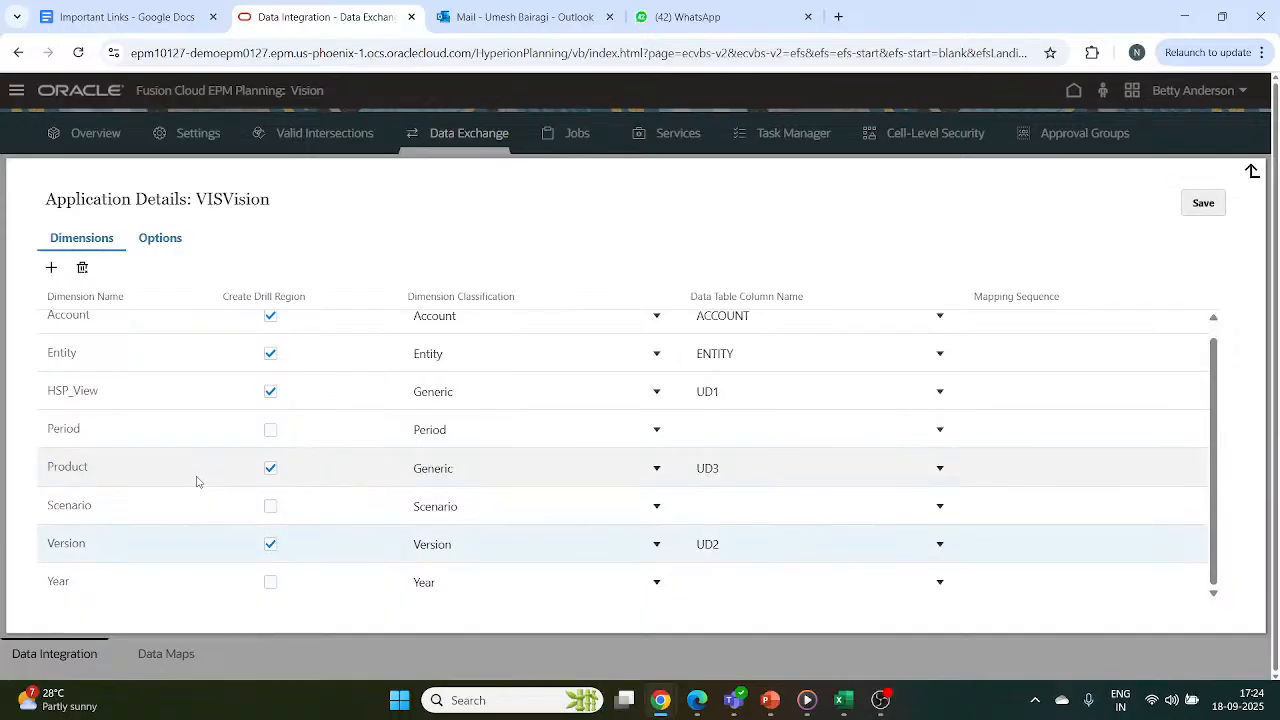
pyautogui.scroll(1, 197, 482)
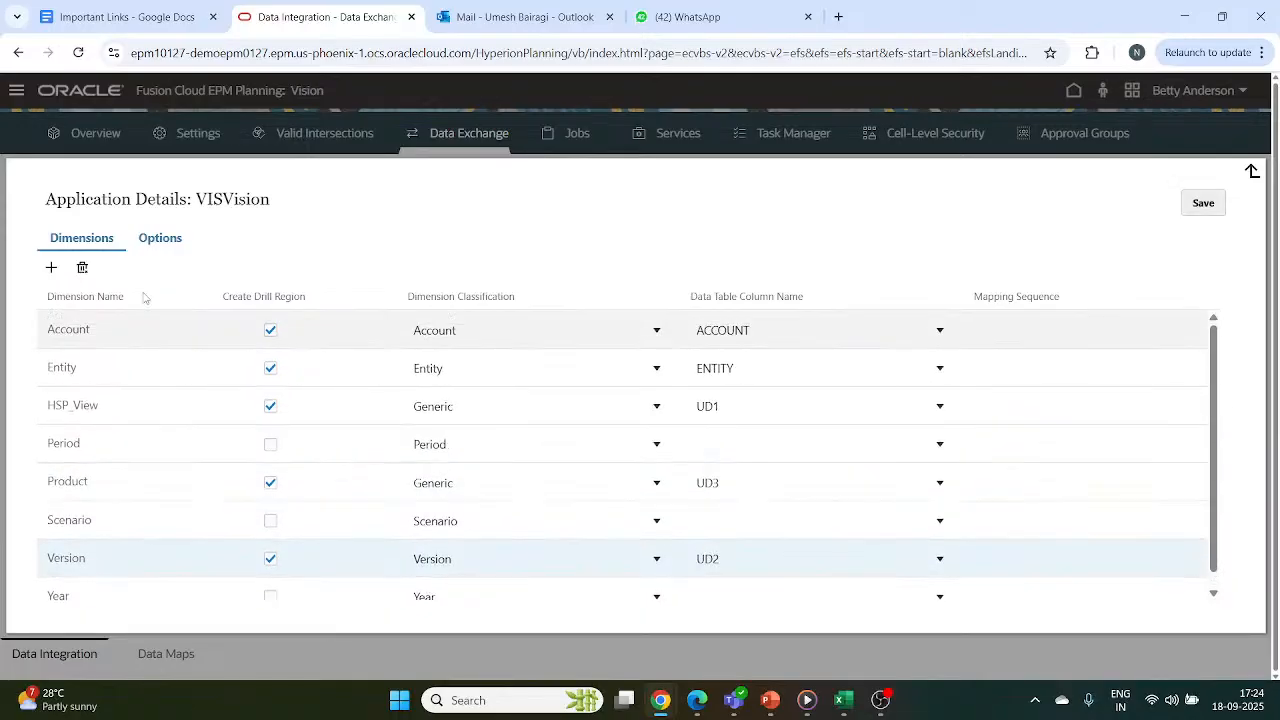
# - Add a dimension row named Amount, classified as Amount, and remove the extra blank row
pyautogui.doubleClick(52, 269)
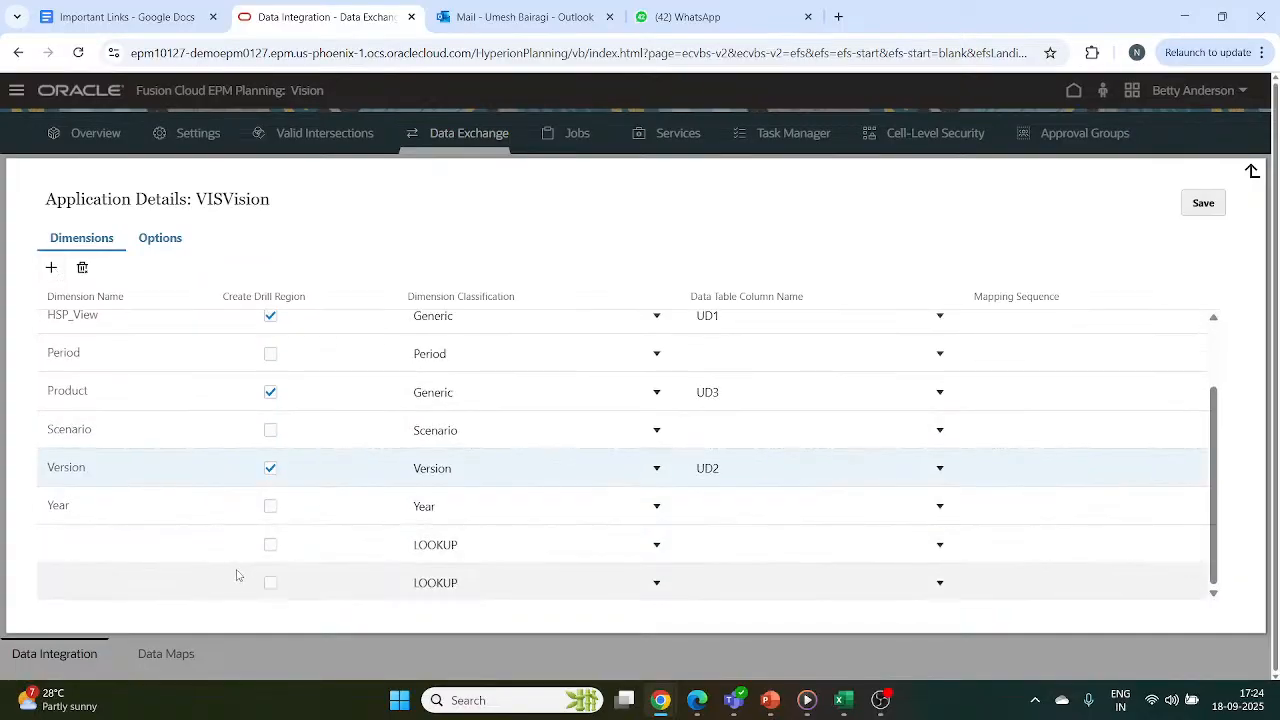
pyautogui.click(226, 585)
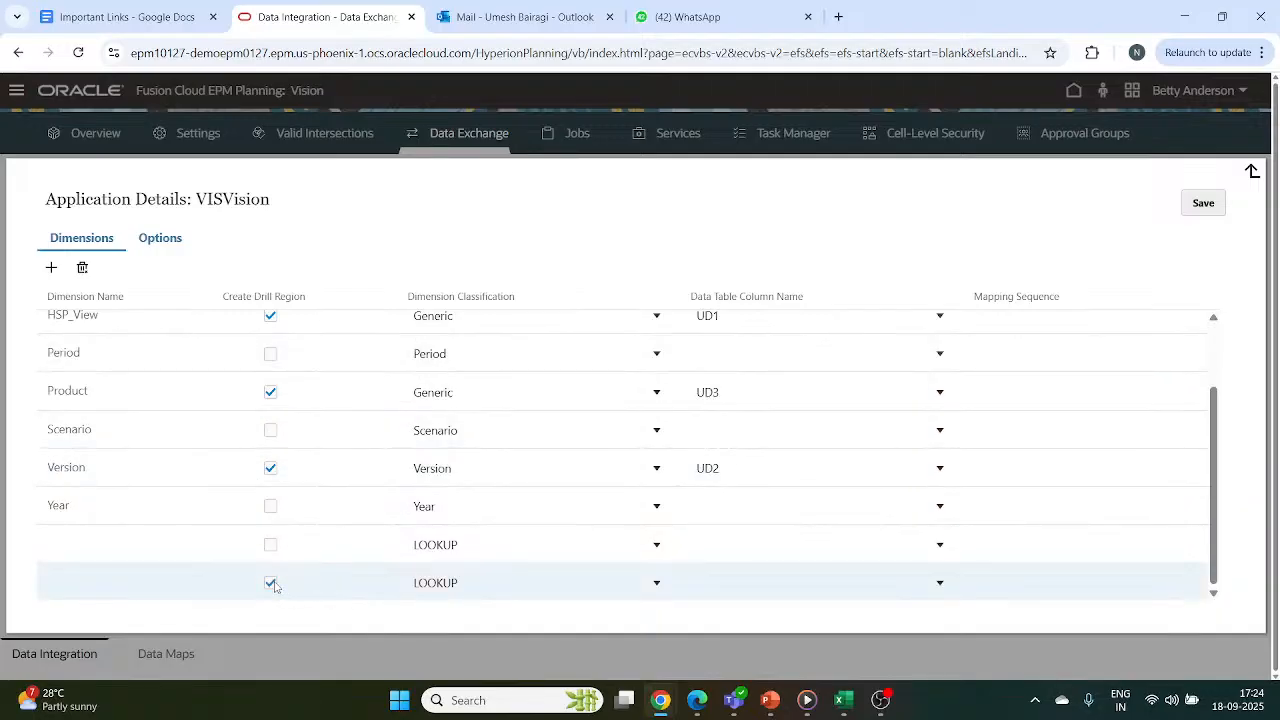
pyautogui.click(82, 268)
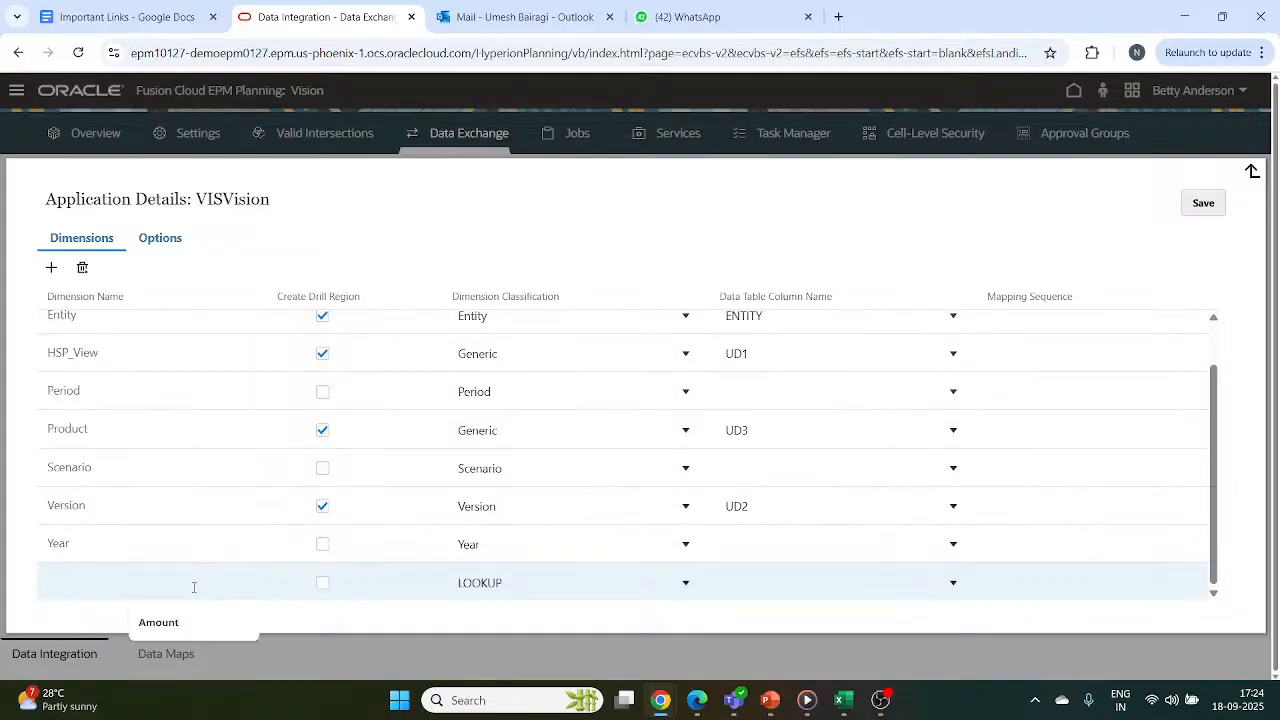
pyautogui.click(158, 622)
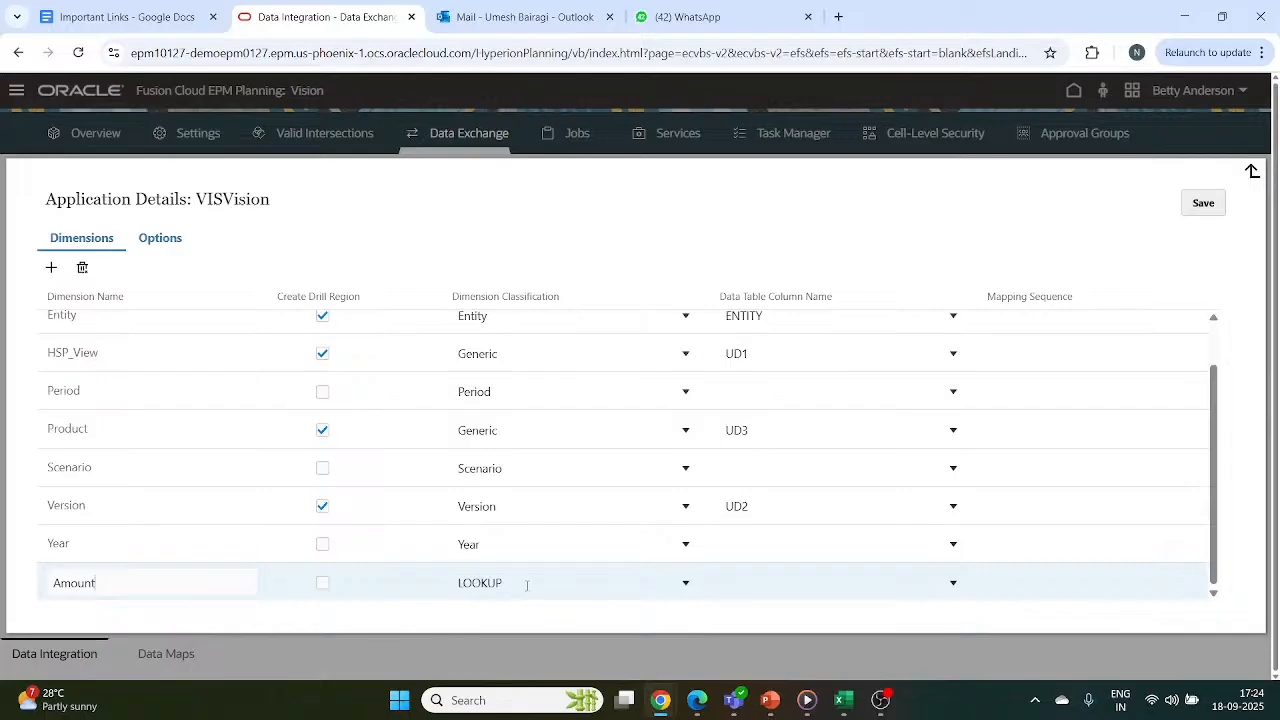
pyautogui.click(683, 583)
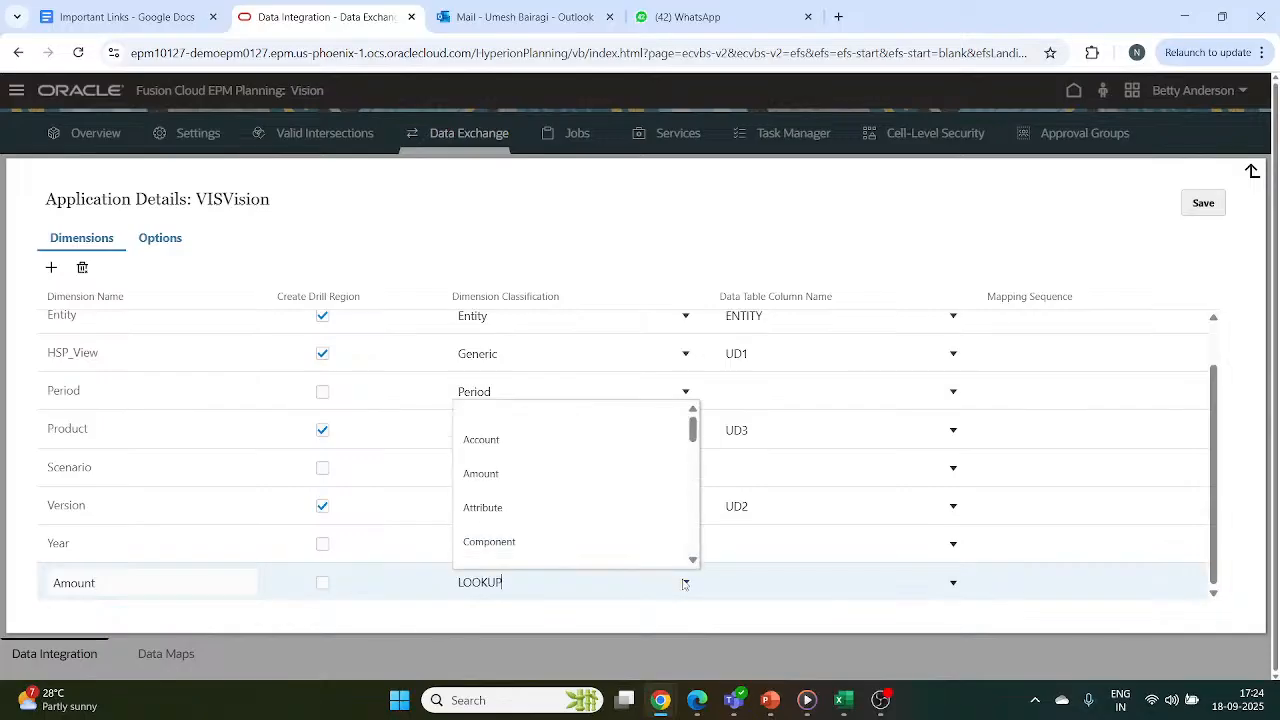
pyautogui.click(569, 476)
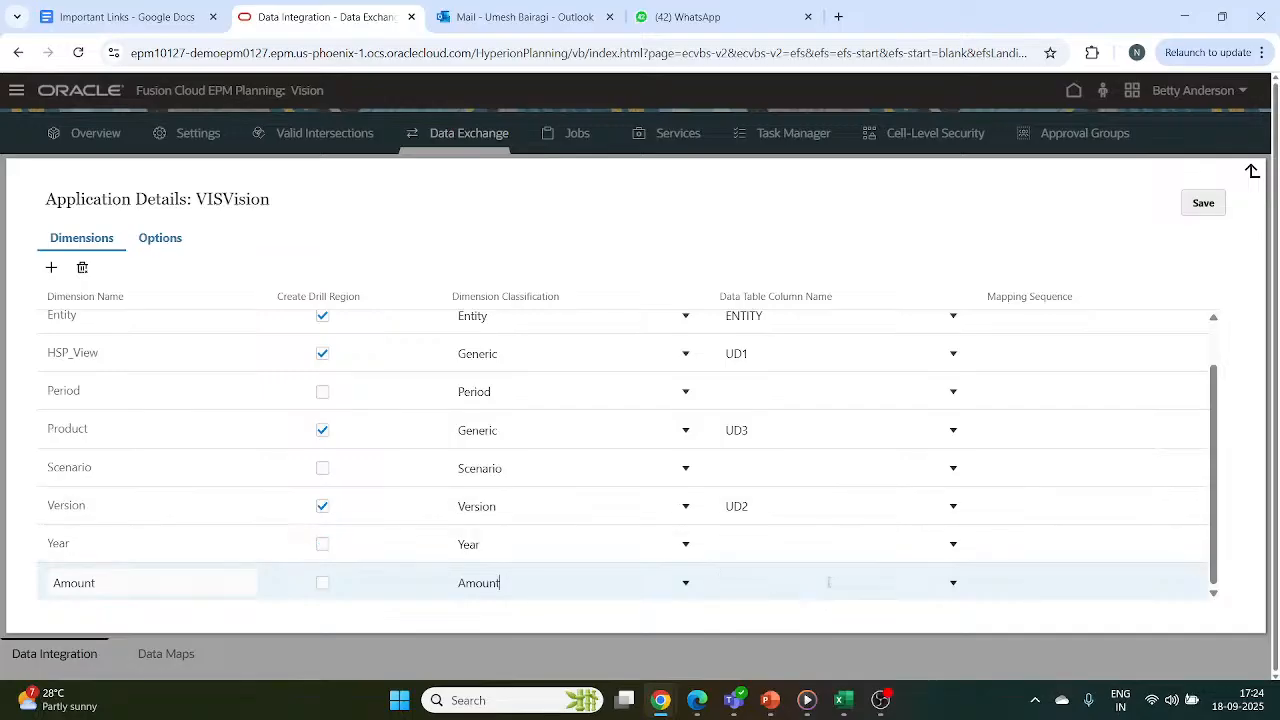
# - Set the Amount row's data table column to ICP and enable its drill region
pyautogui.click(828, 582)
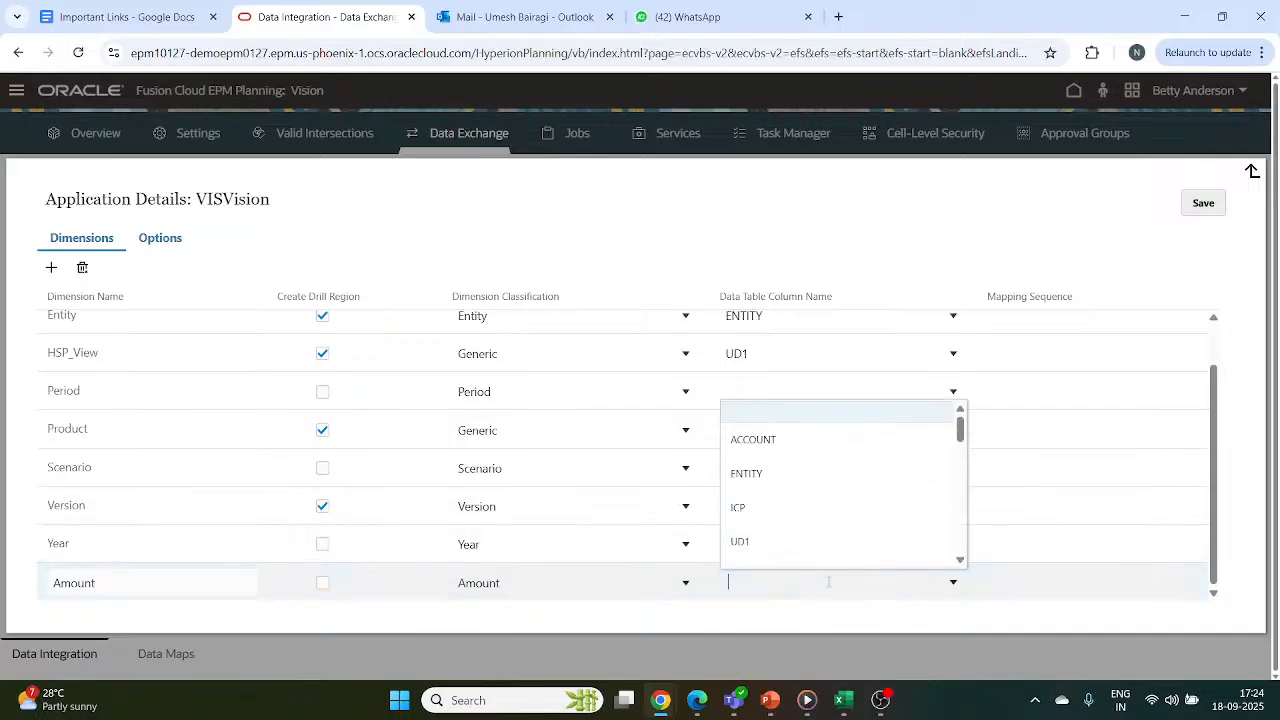
pyautogui.click(958, 585)
pyautogui.click(957, 585)
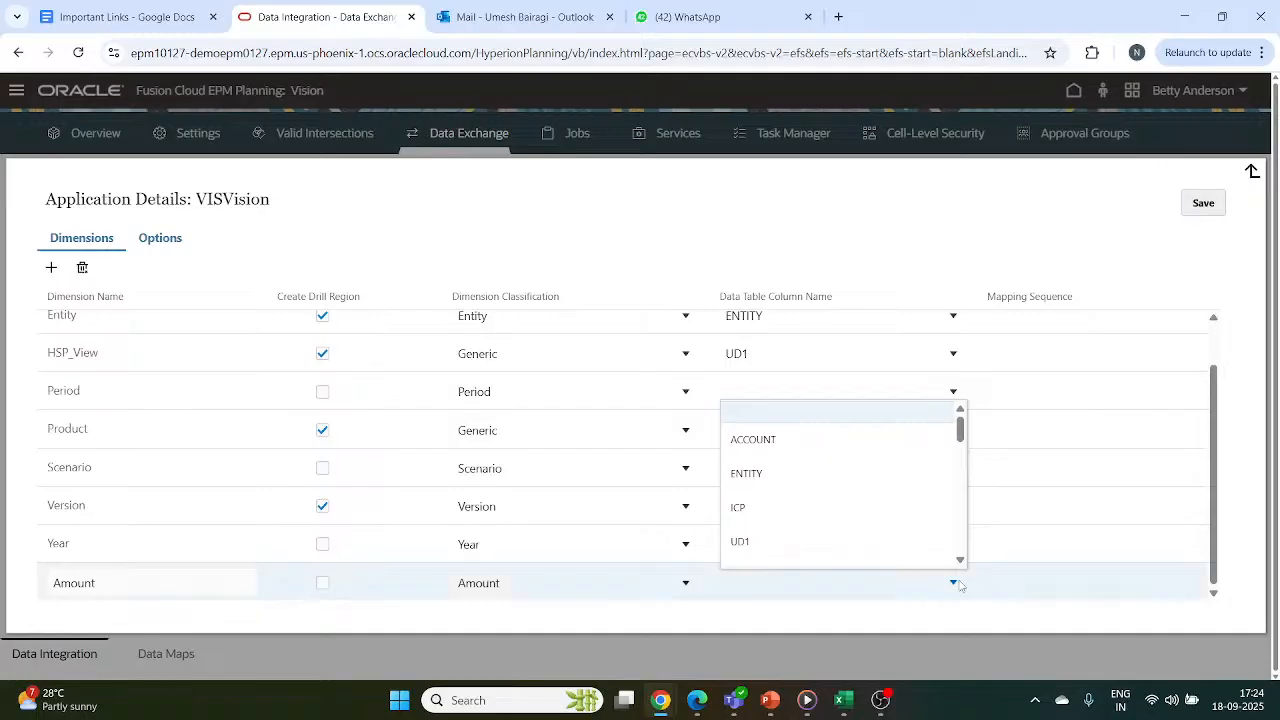
pyautogui.click(786, 540)
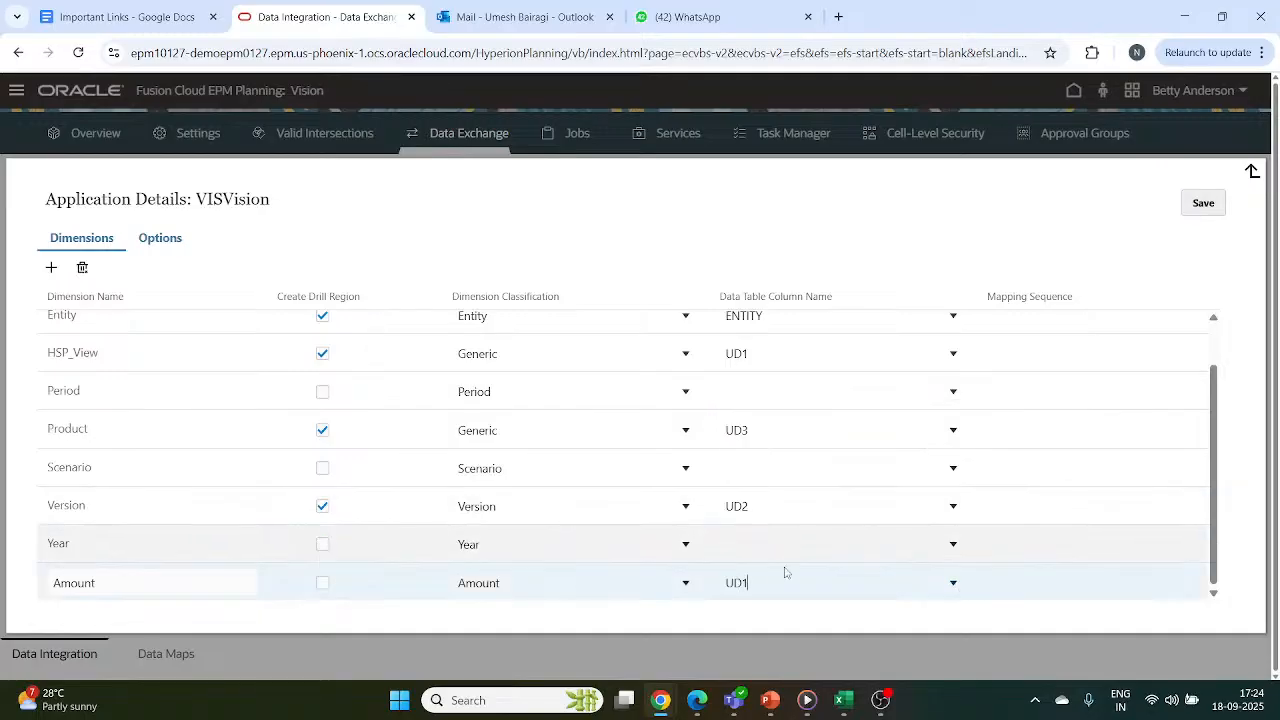
pyautogui.click(958, 585)
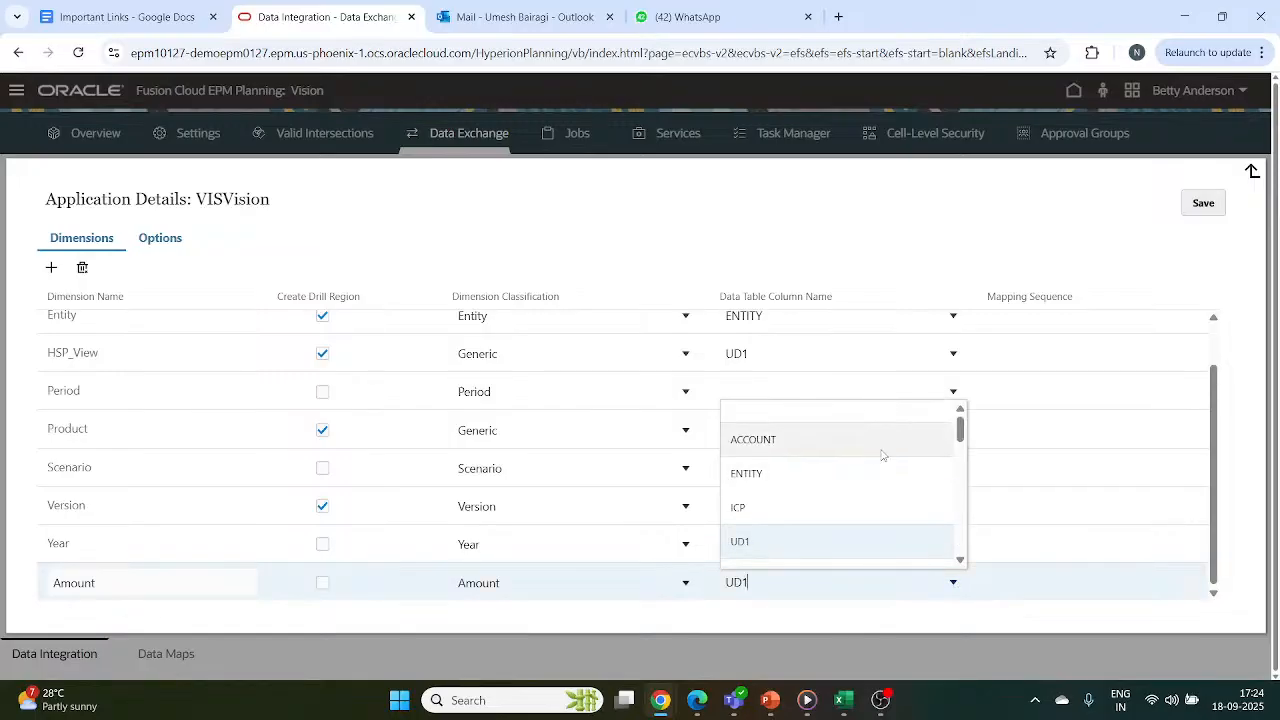
pyautogui.click(855, 508)
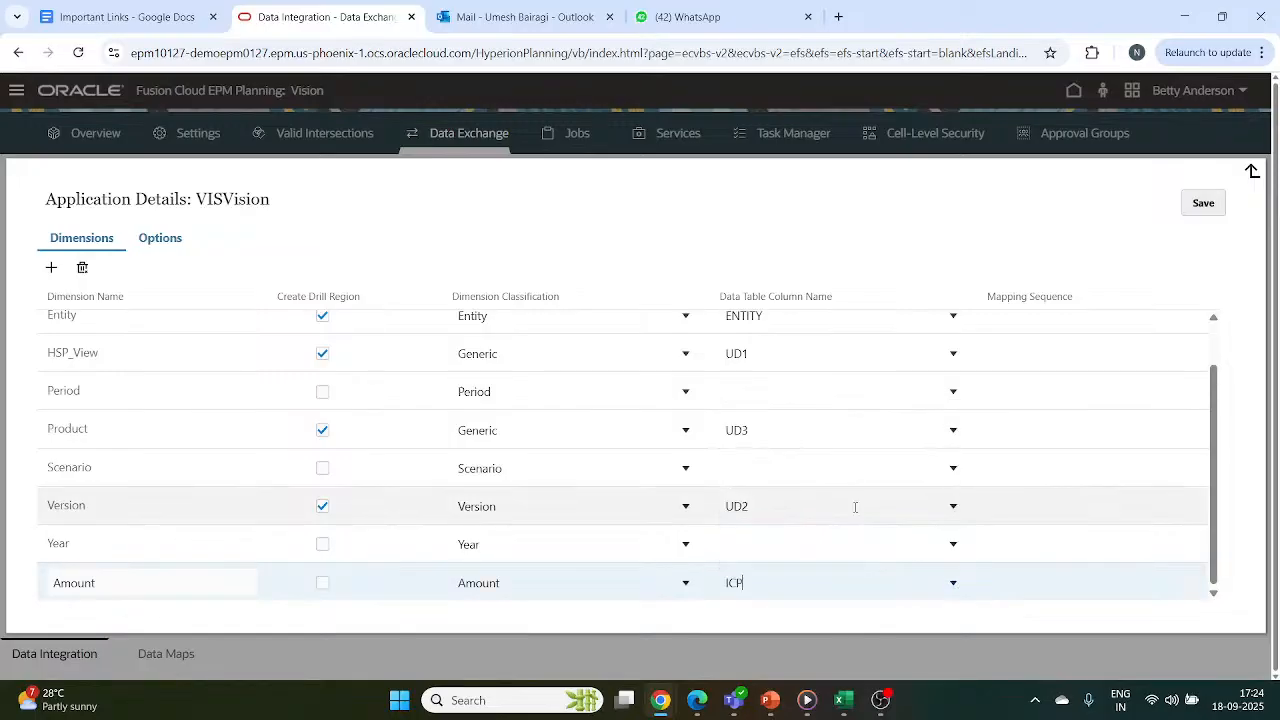
pyautogui.scroll(1, 864, 571)
pyautogui.scroll(-1, 864, 571)
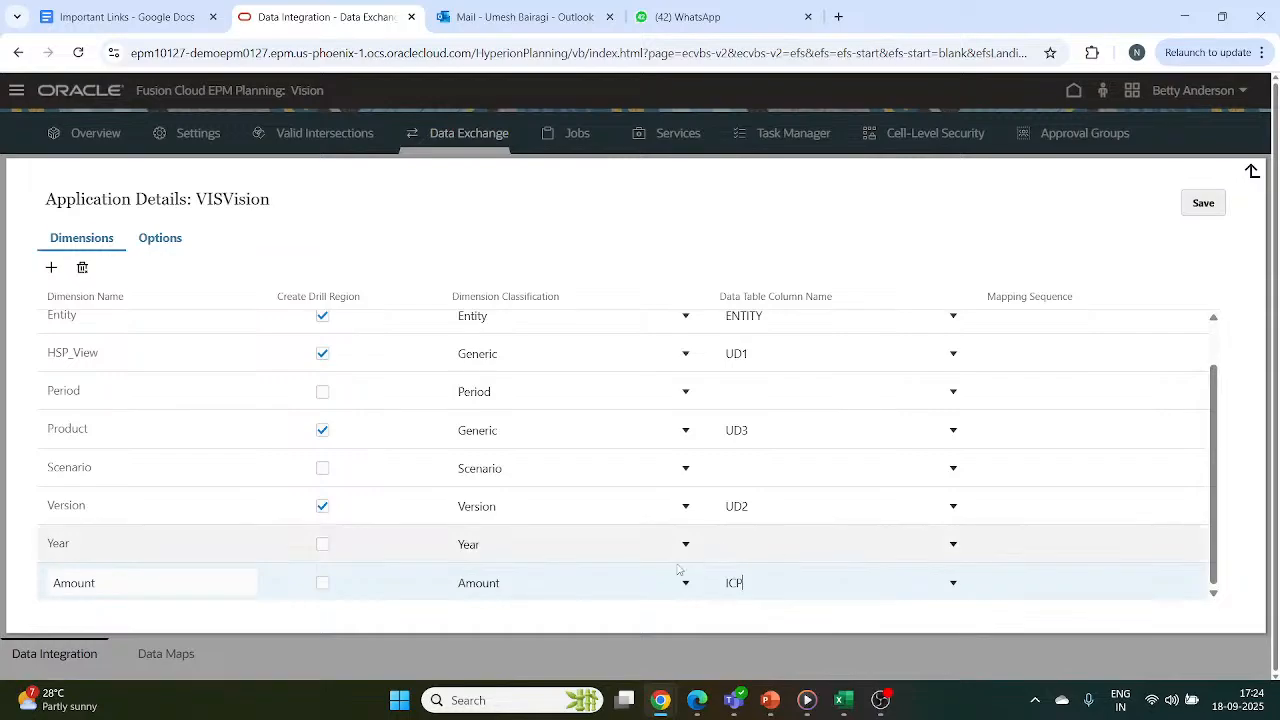
pyautogui.click(322, 583)
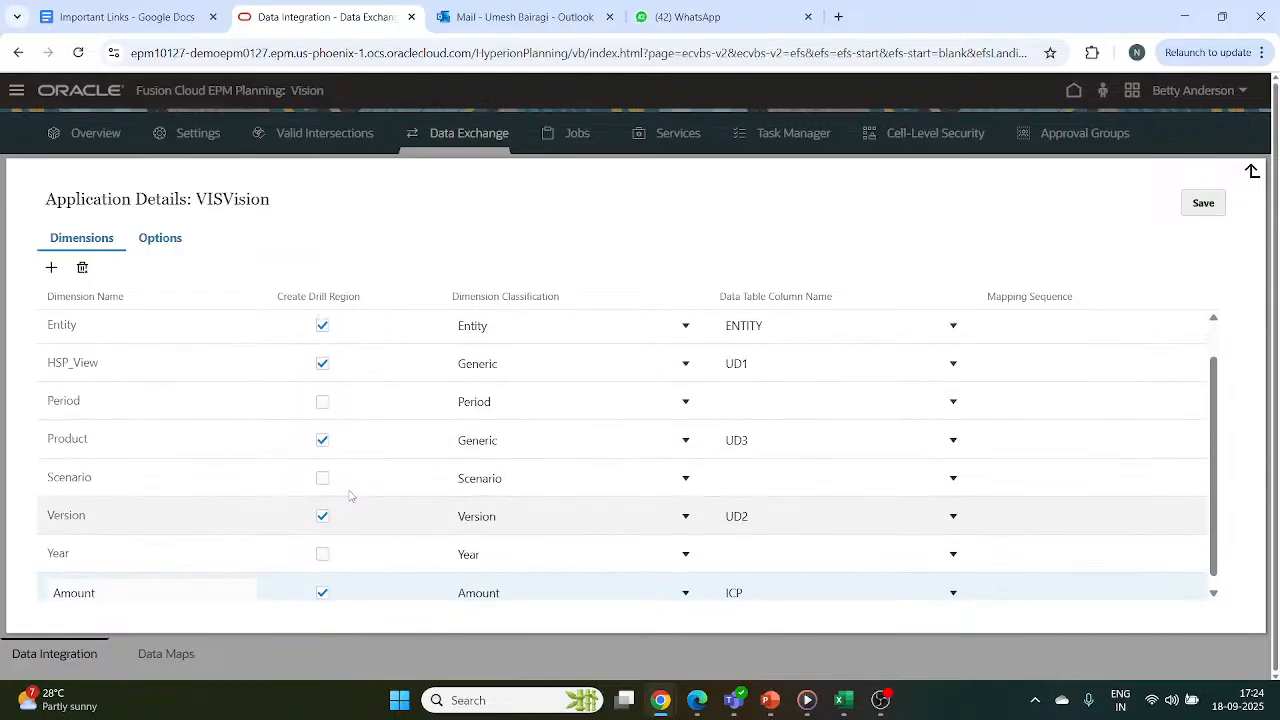
pyautogui.scroll(1, 350, 495)
pyautogui.scroll(1, 350, 495)
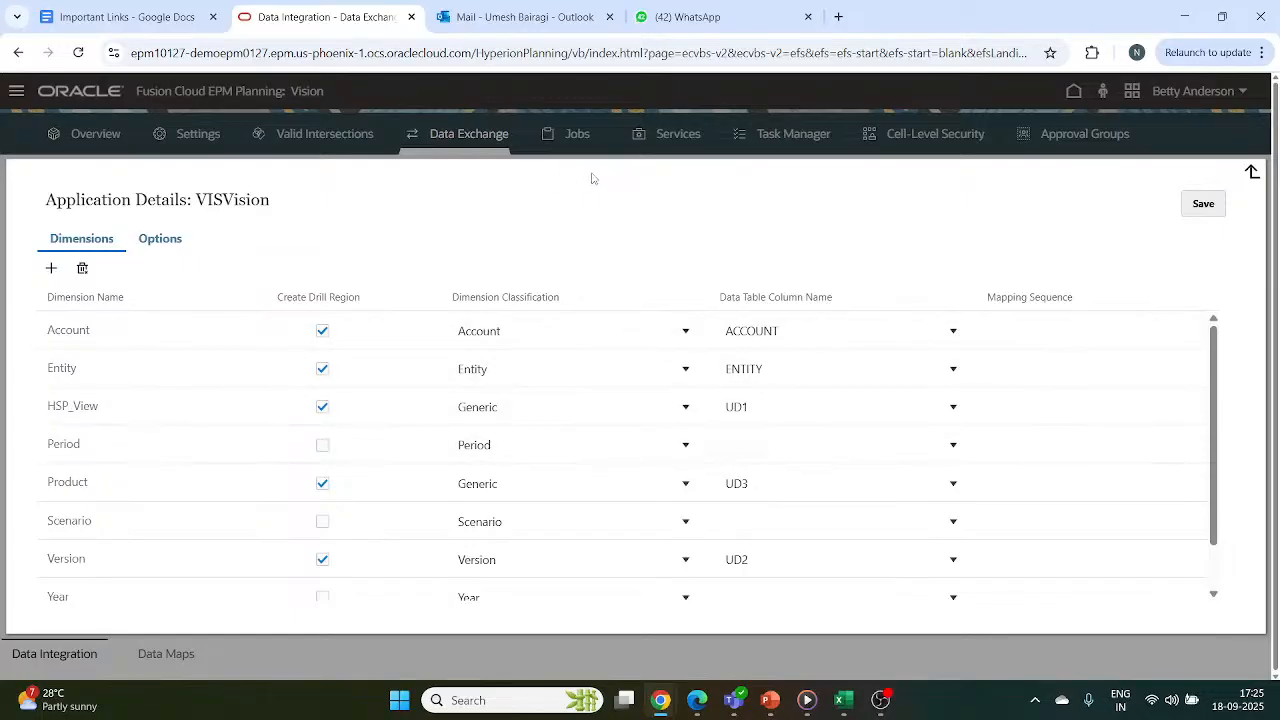
# - Save the VISVision dimension settings and close the Applications list
pyautogui.click(1205, 205)
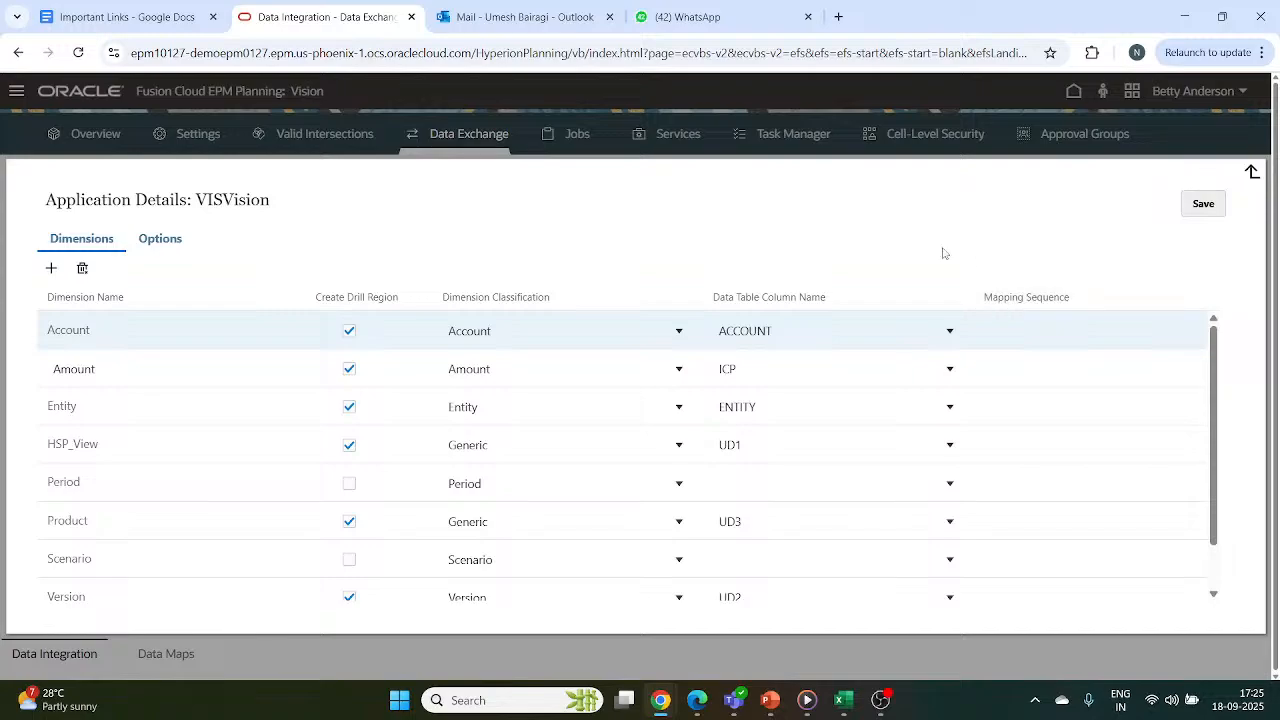
pyautogui.click(1205, 205)
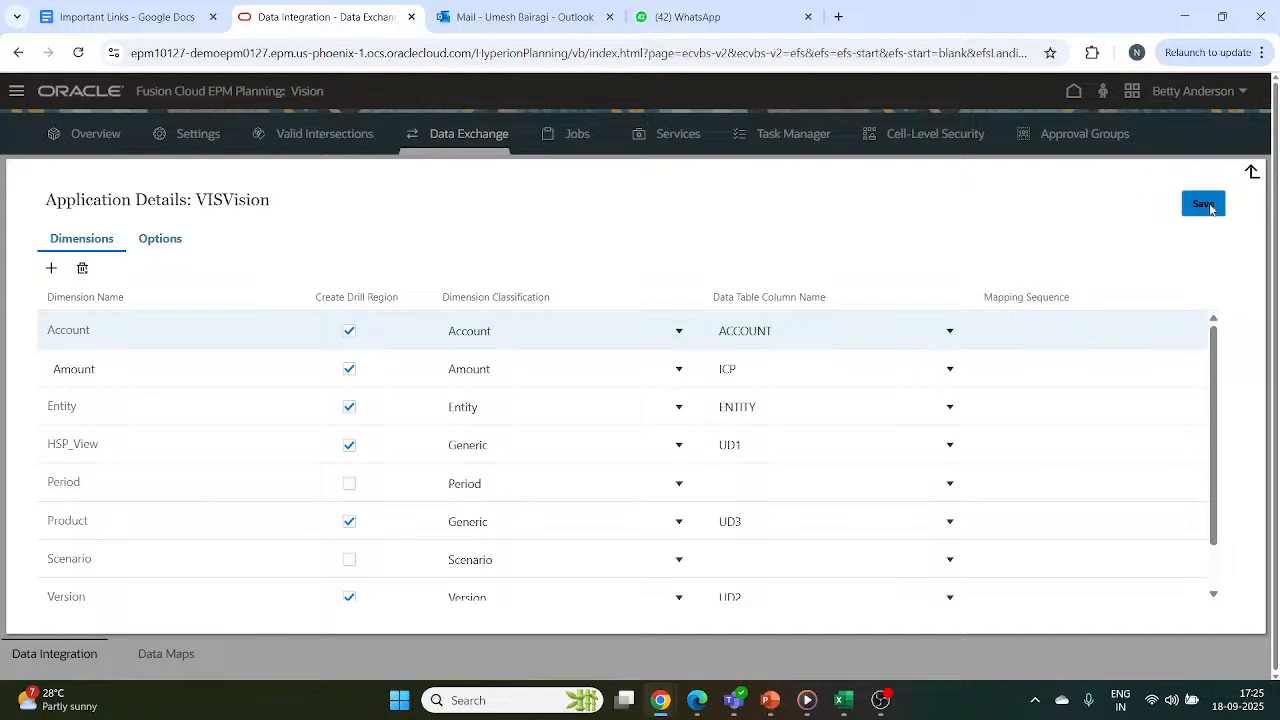
pyautogui.click(1251, 173)
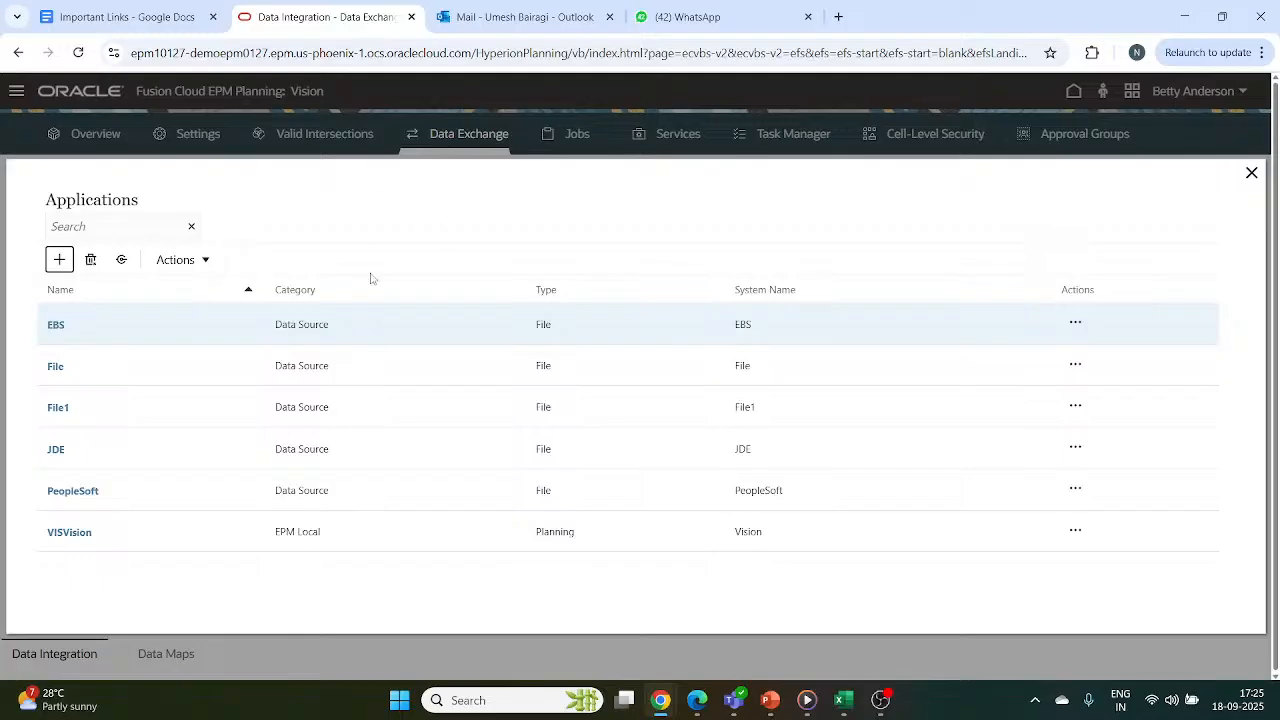
pyautogui.click(1252, 174)
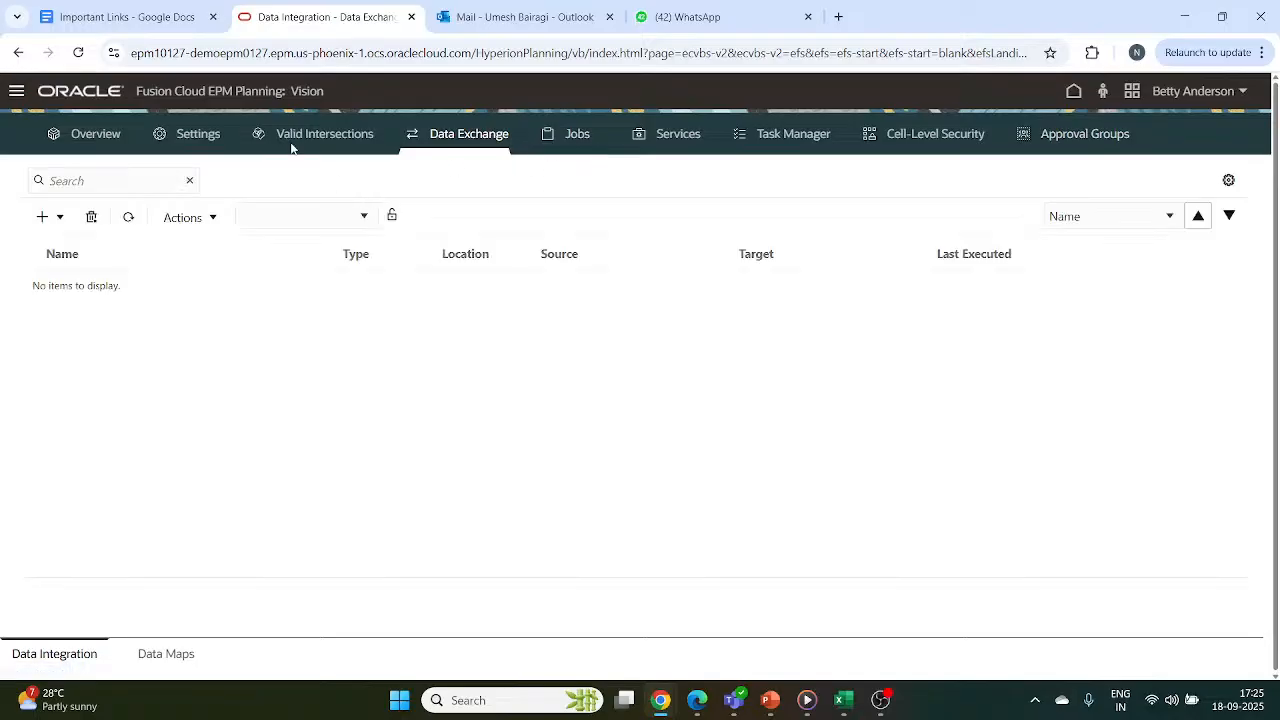
# - In Data Management, attempt to delete the Mulcol_if import format
pyautogui.moveTo(670, 708)
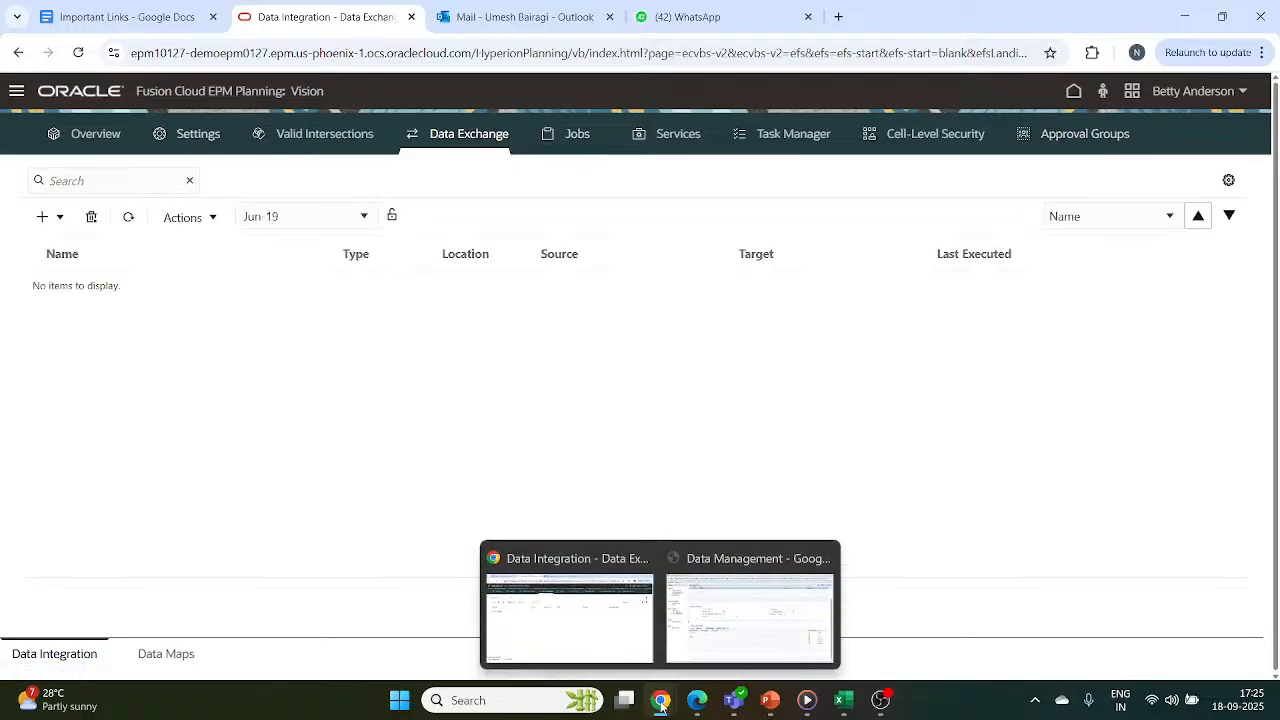
pyautogui.click(756, 620)
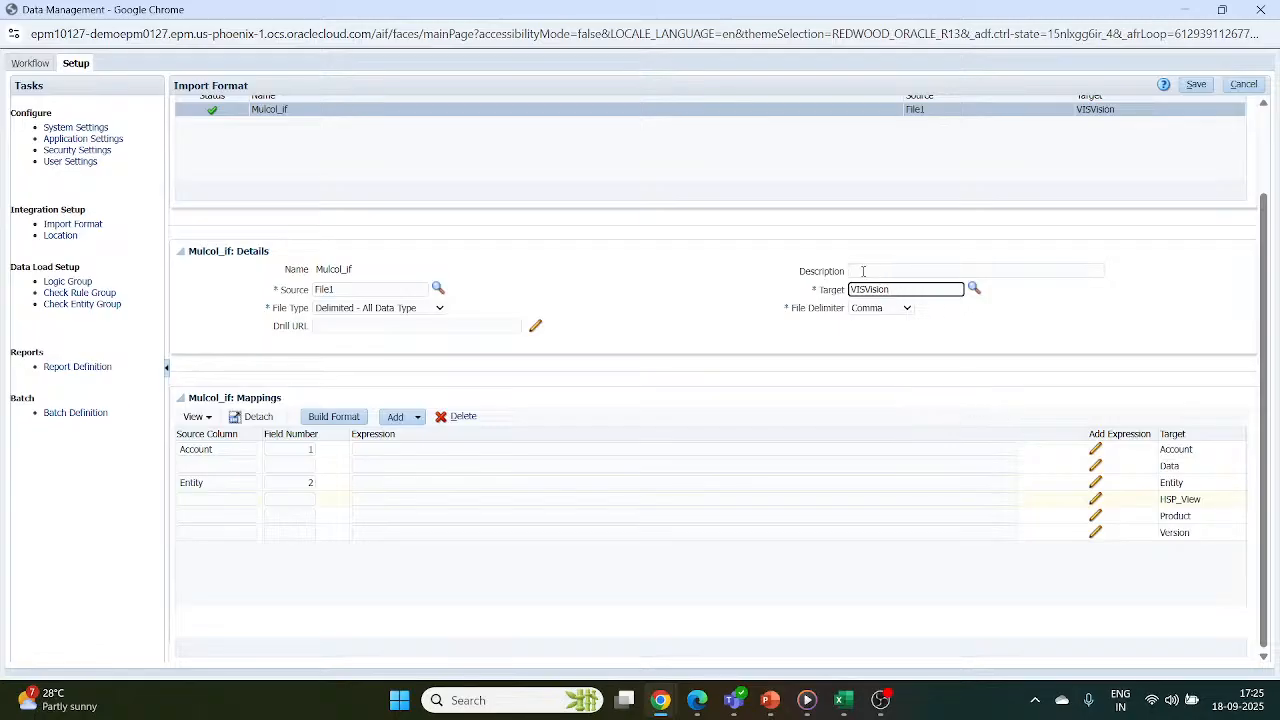
pyautogui.scroll(2, 434, 177)
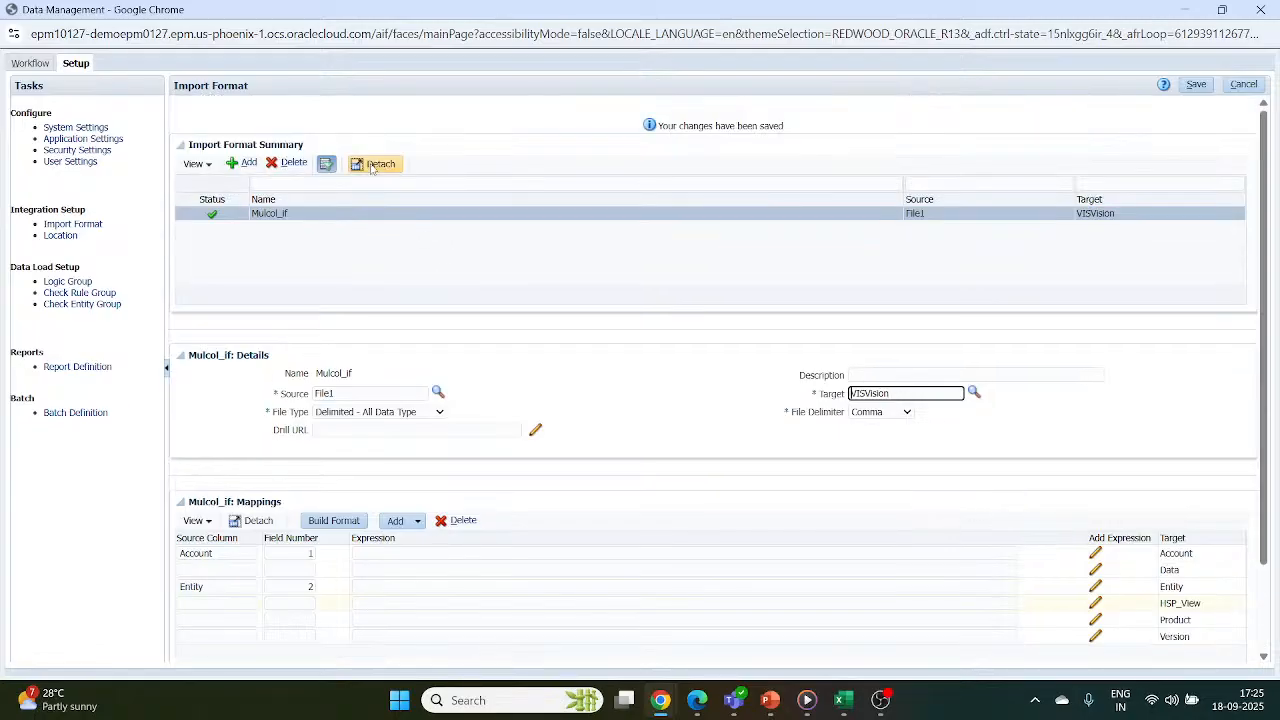
pyautogui.click(310, 216)
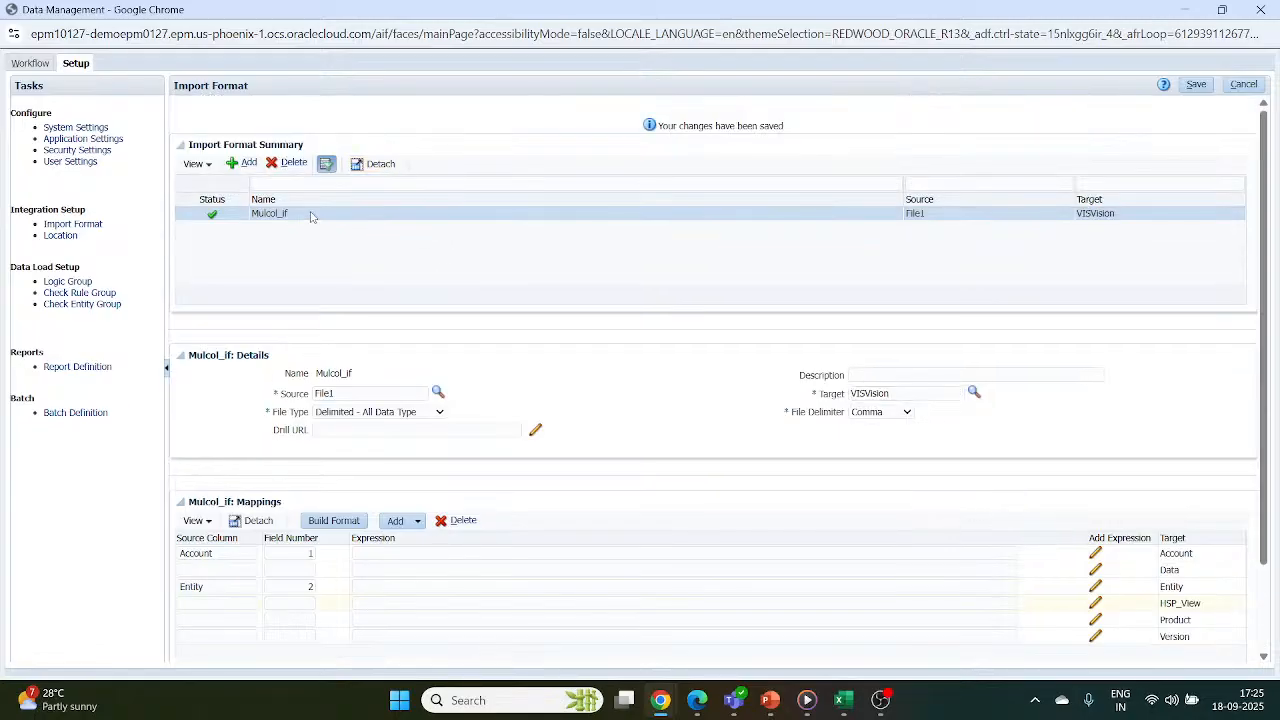
pyautogui.click(269, 164)
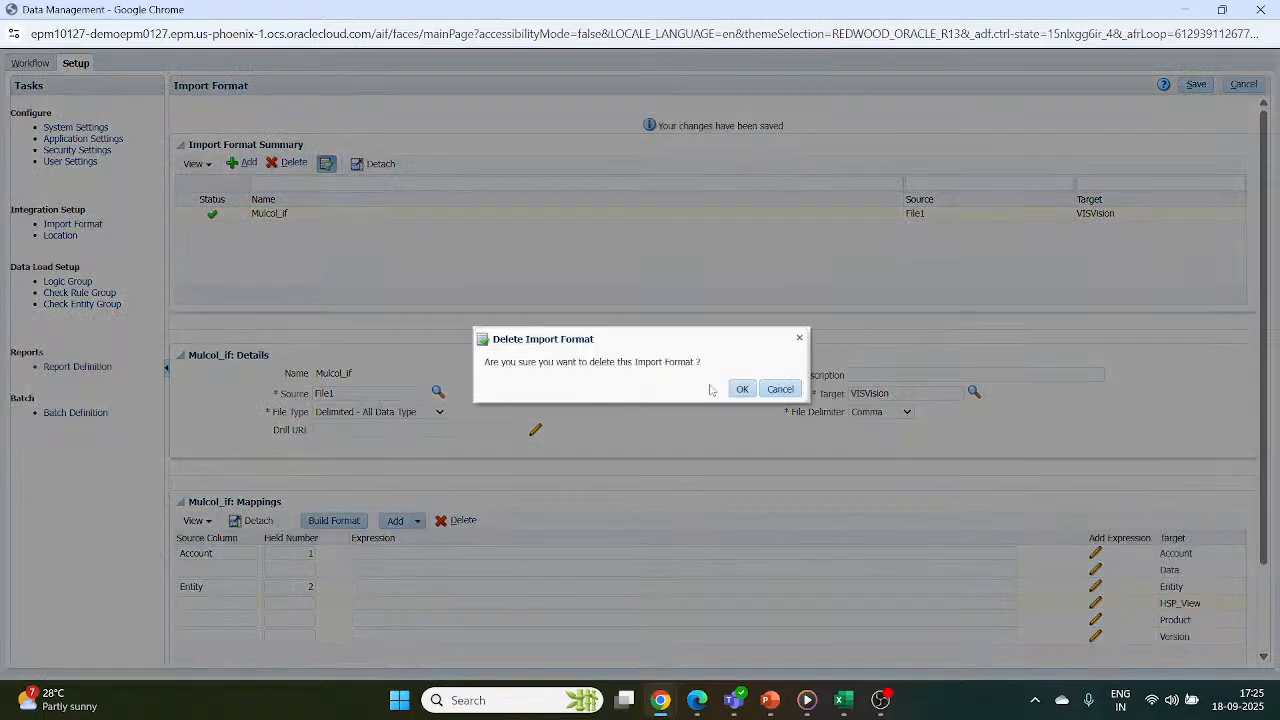
pyautogui.click(743, 390)
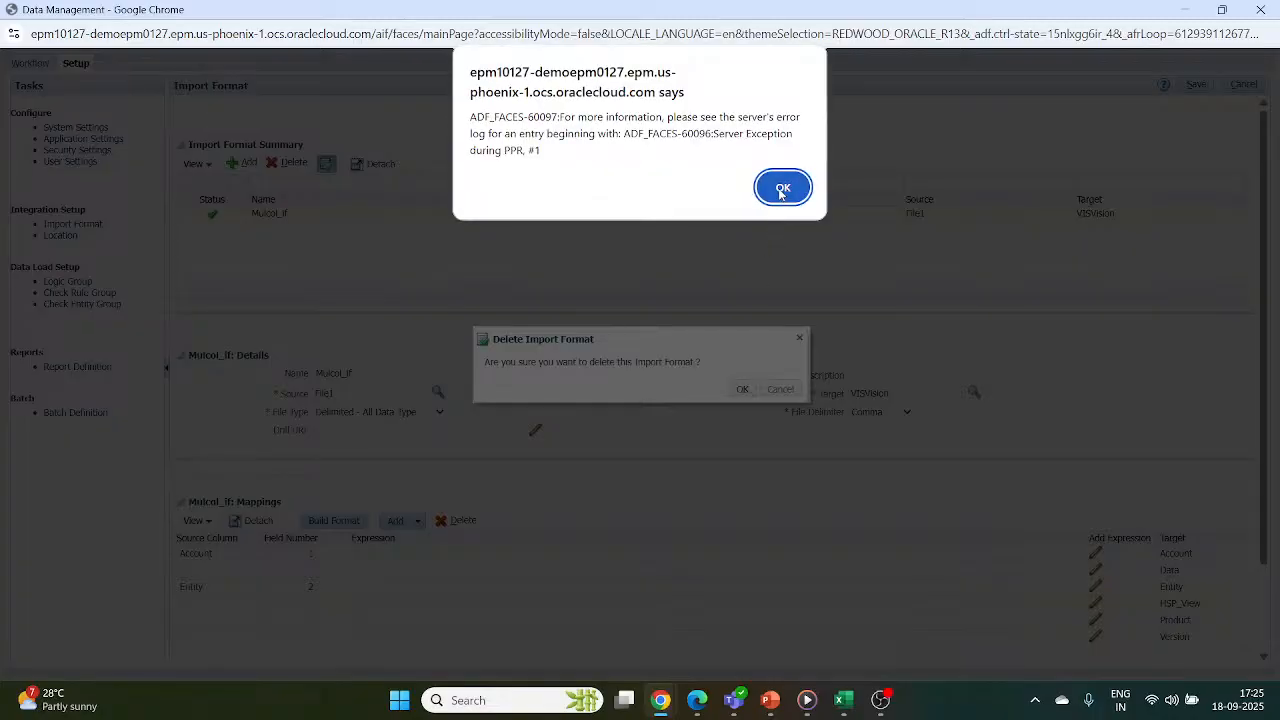
# - Dismiss the server error, cancel the deletion, and add a new blank import format
pyautogui.click(781, 190)
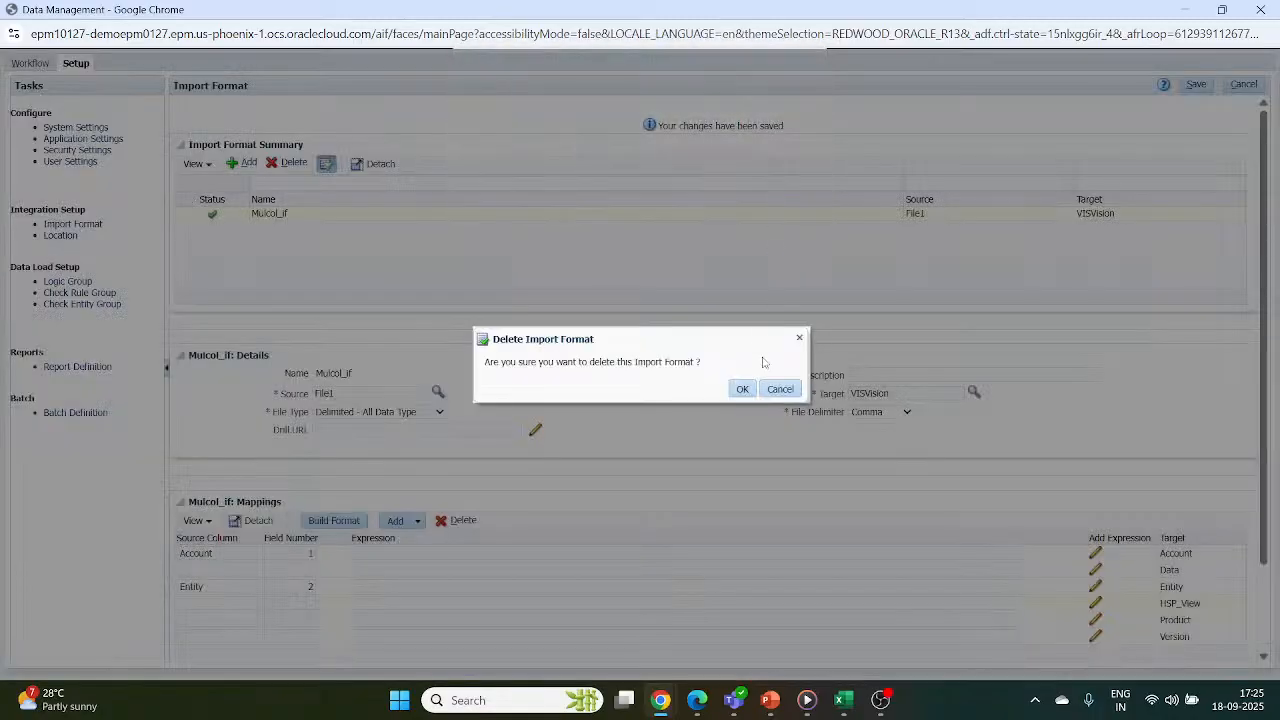
pyautogui.click(780, 389)
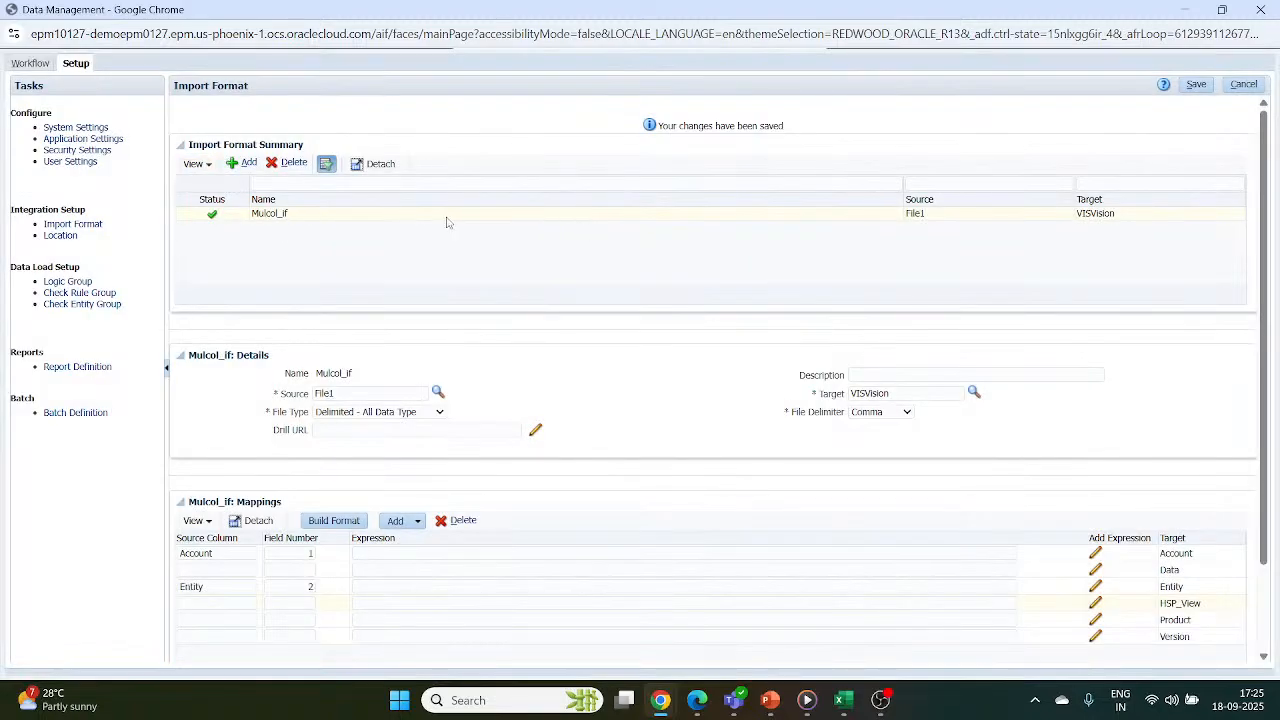
pyautogui.click(335, 213)
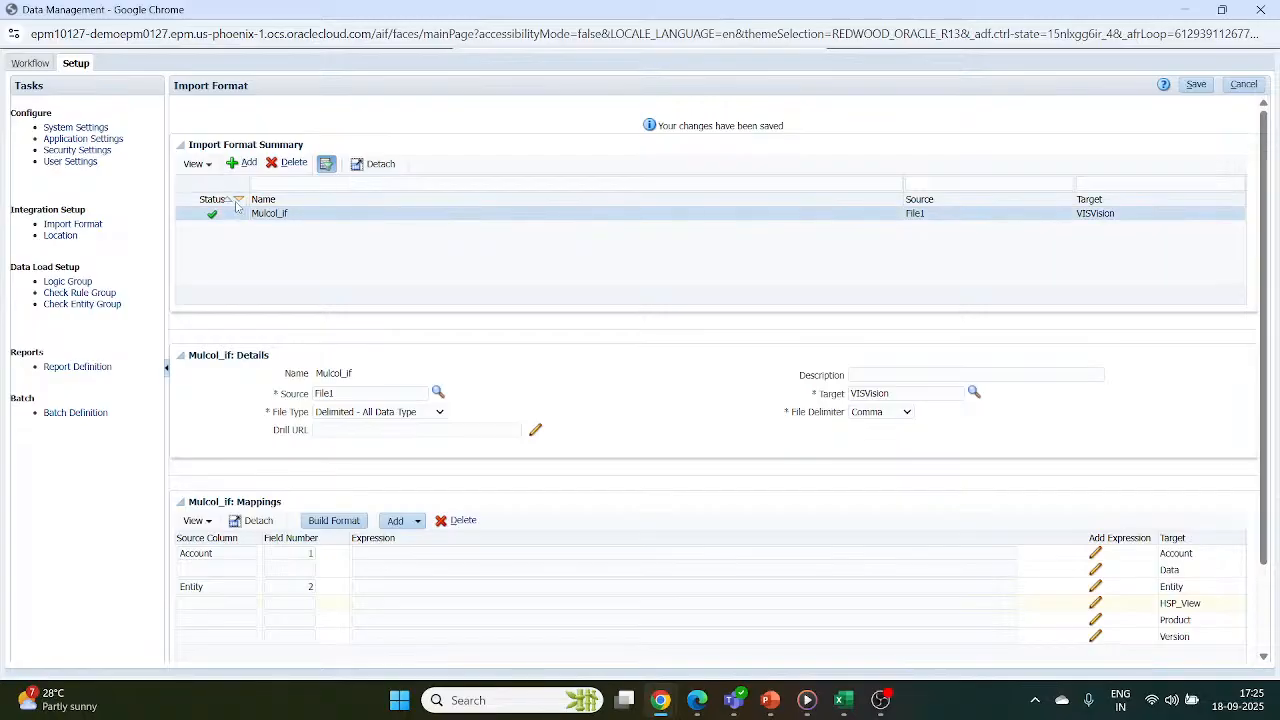
pyautogui.click(238, 162)
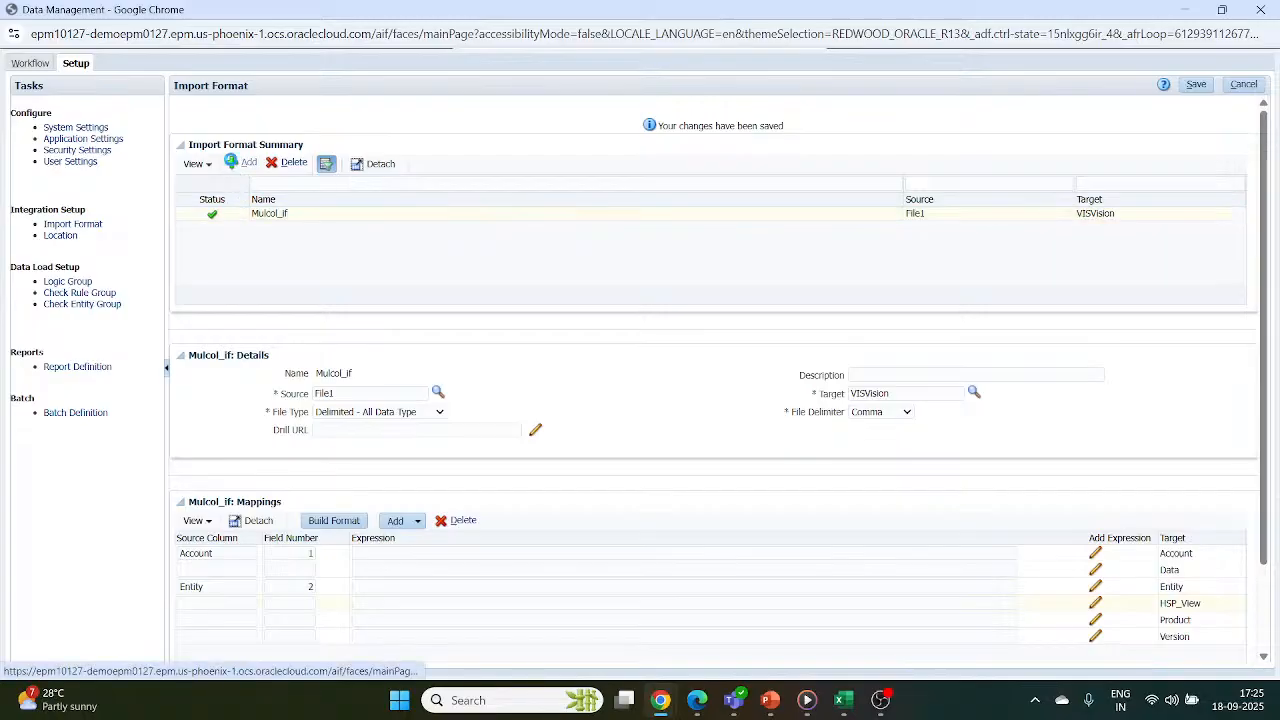
# - Name the new import format multicol_if with file type Delimited - All Data Type
pyautogui.click(269, 204)
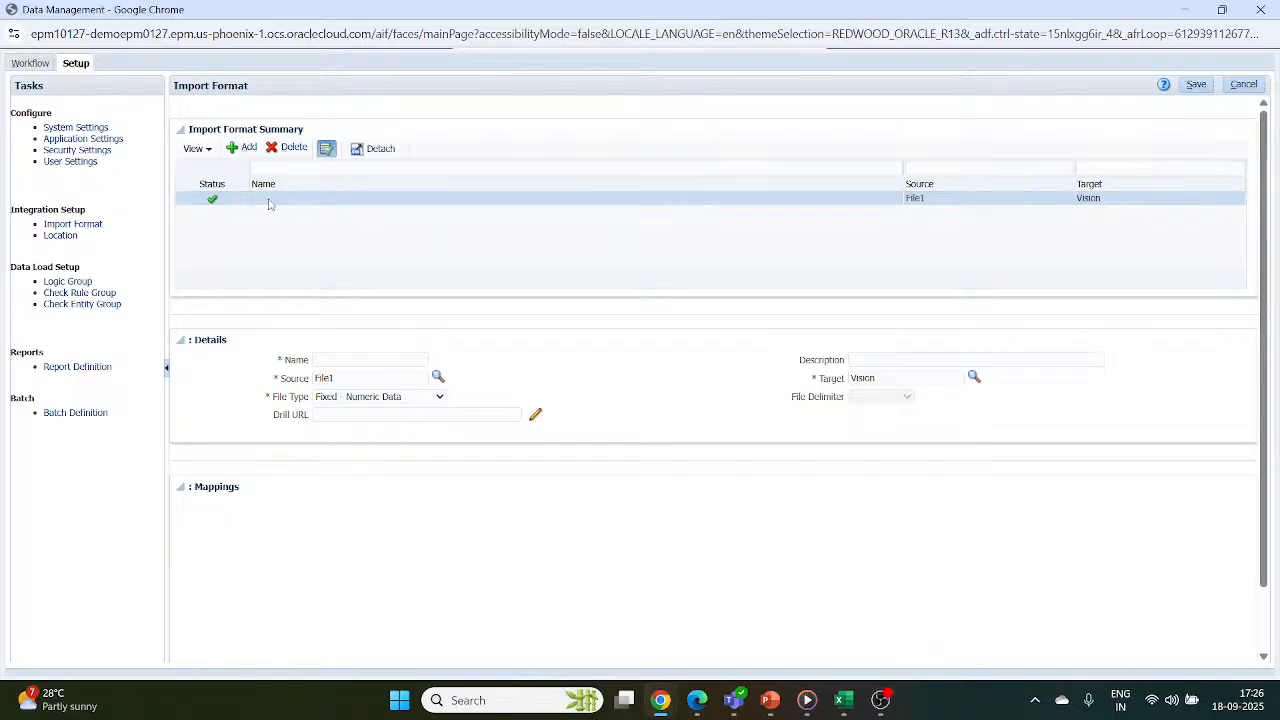
pyautogui.click(332, 361)
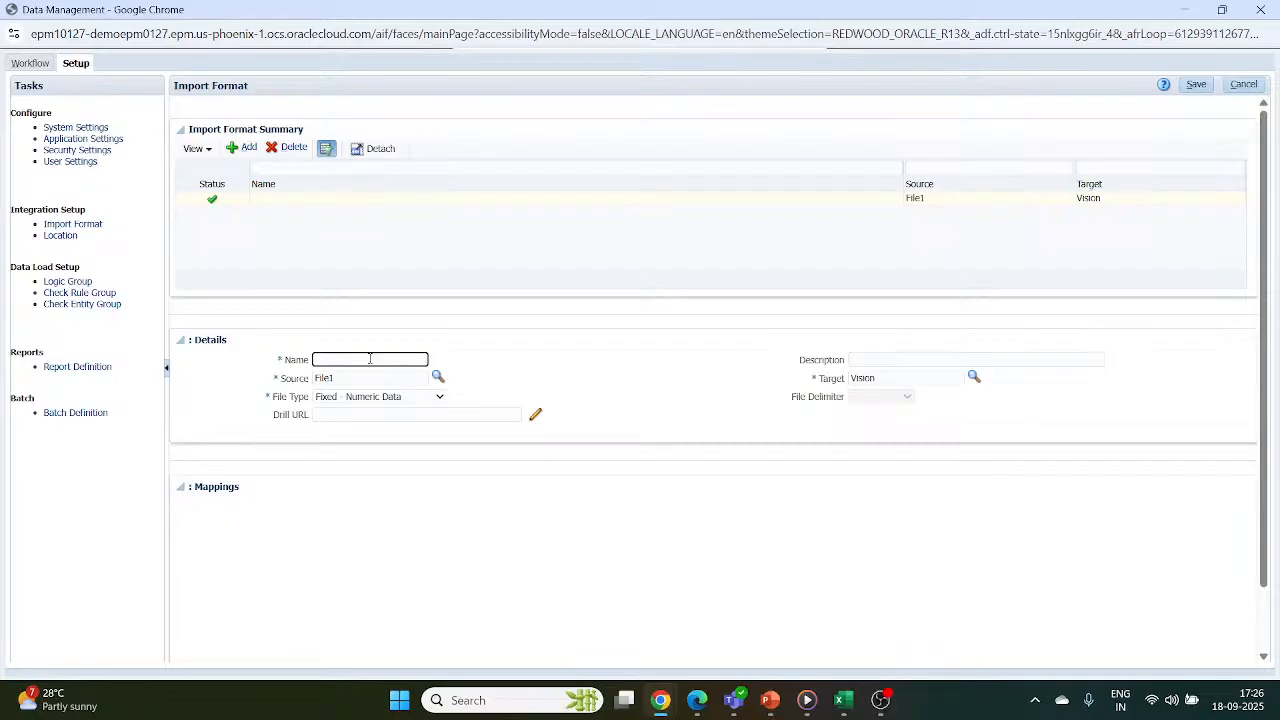
pyautogui.write('mul')
pyautogui.write('ticol')
pyautogui.write('_')
pyautogui.write('_f')
pyautogui.click(440, 397)
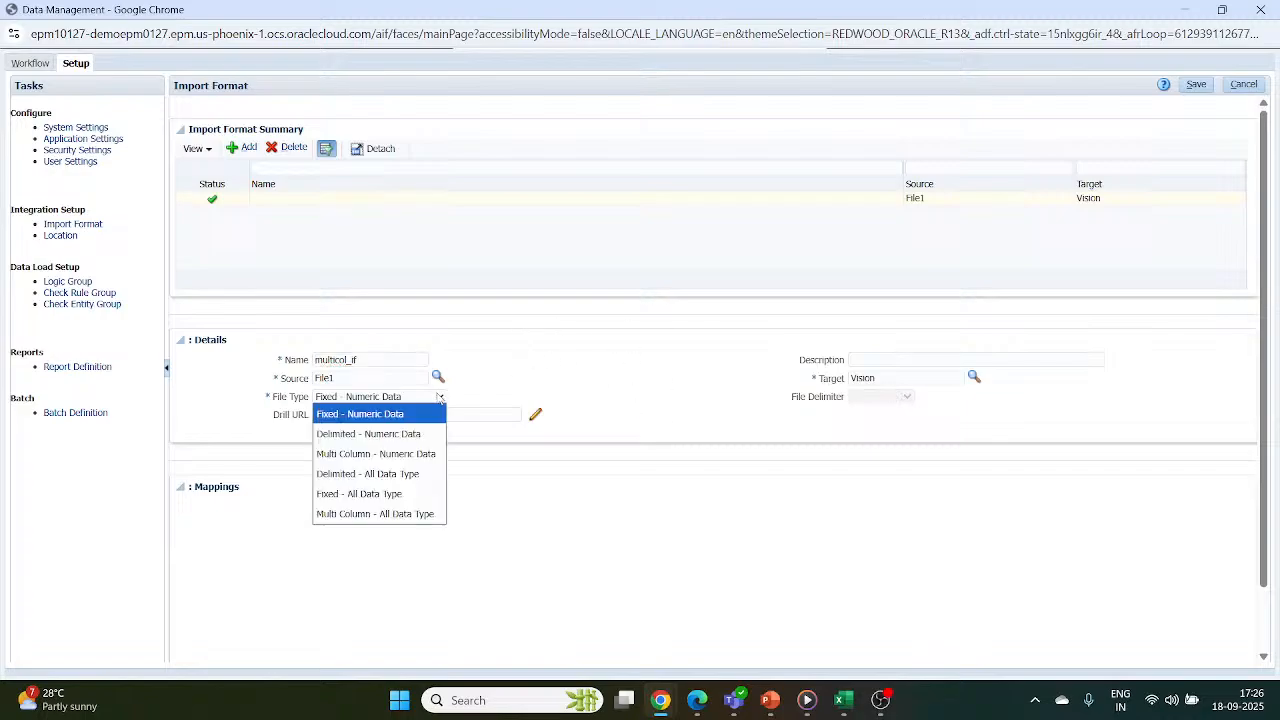
pyautogui.click(405, 474)
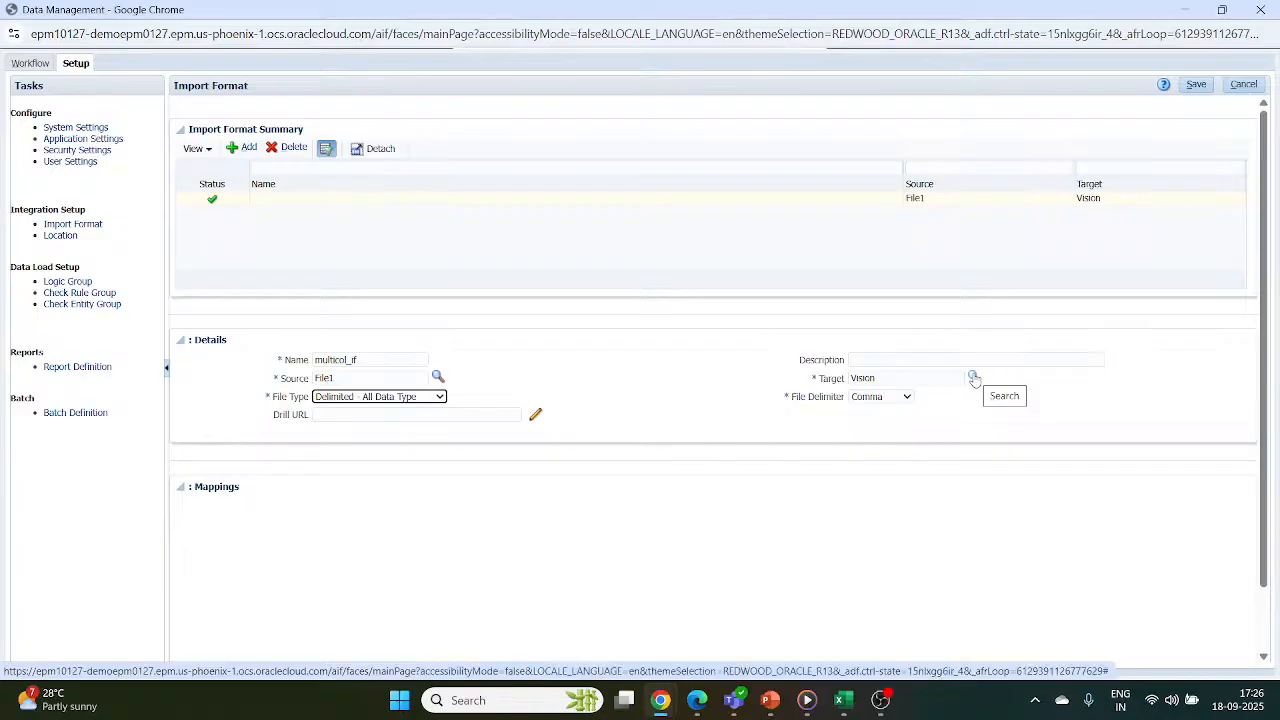
pyautogui.click(973, 377)
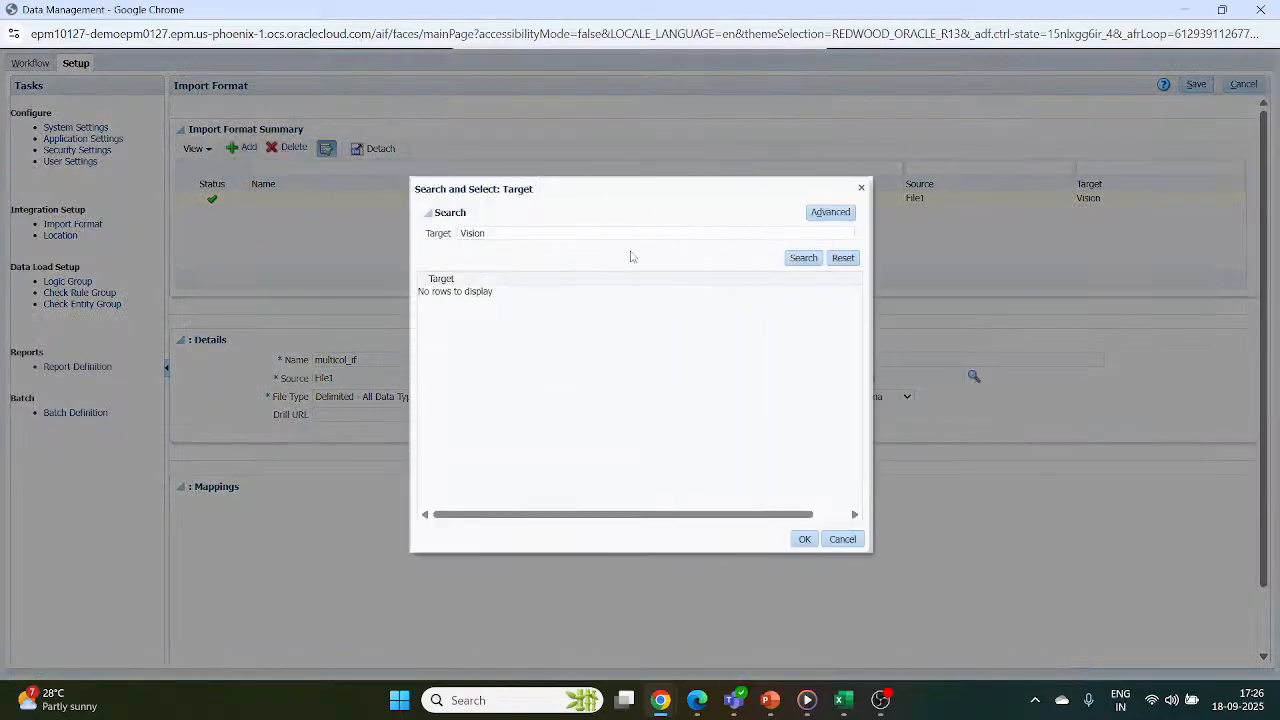
# - Search for VISVision in the target lookup and select it as the target application
pyautogui.click(724, 232)
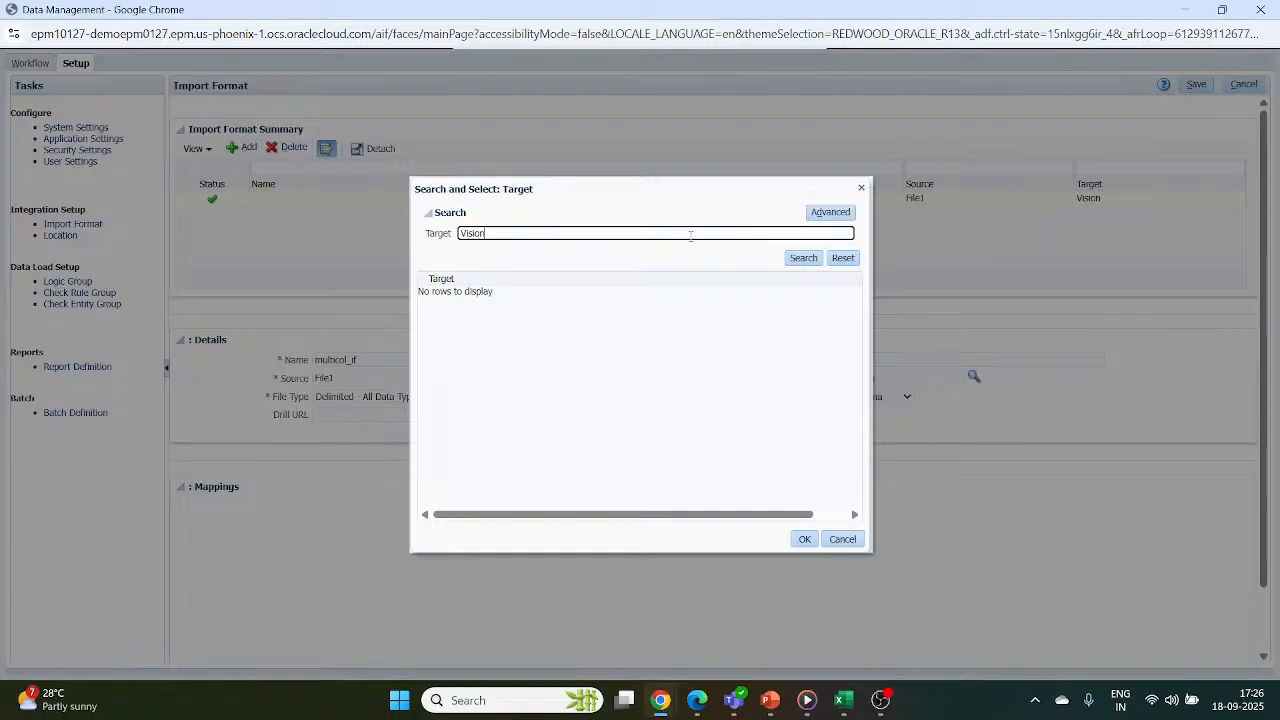
pyautogui.press('BackSpace')
pyautogui.press('BackSpace')
pyautogui.press('BackSpace')
pyautogui.press('BackSpace')
pyautogui.write('ISvision')
pyautogui.click(808, 258)
pyautogui.click(670, 293)
pyautogui.click(670, 294)
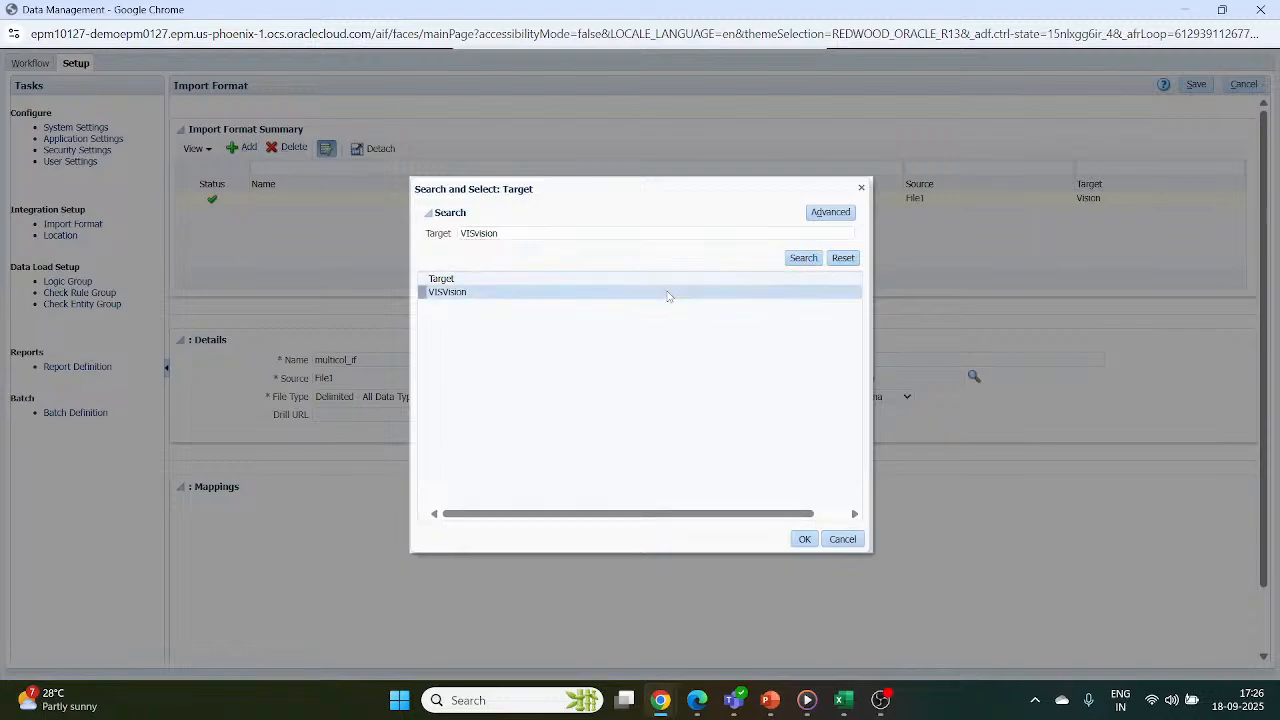
pyautogui.click(805, 539)
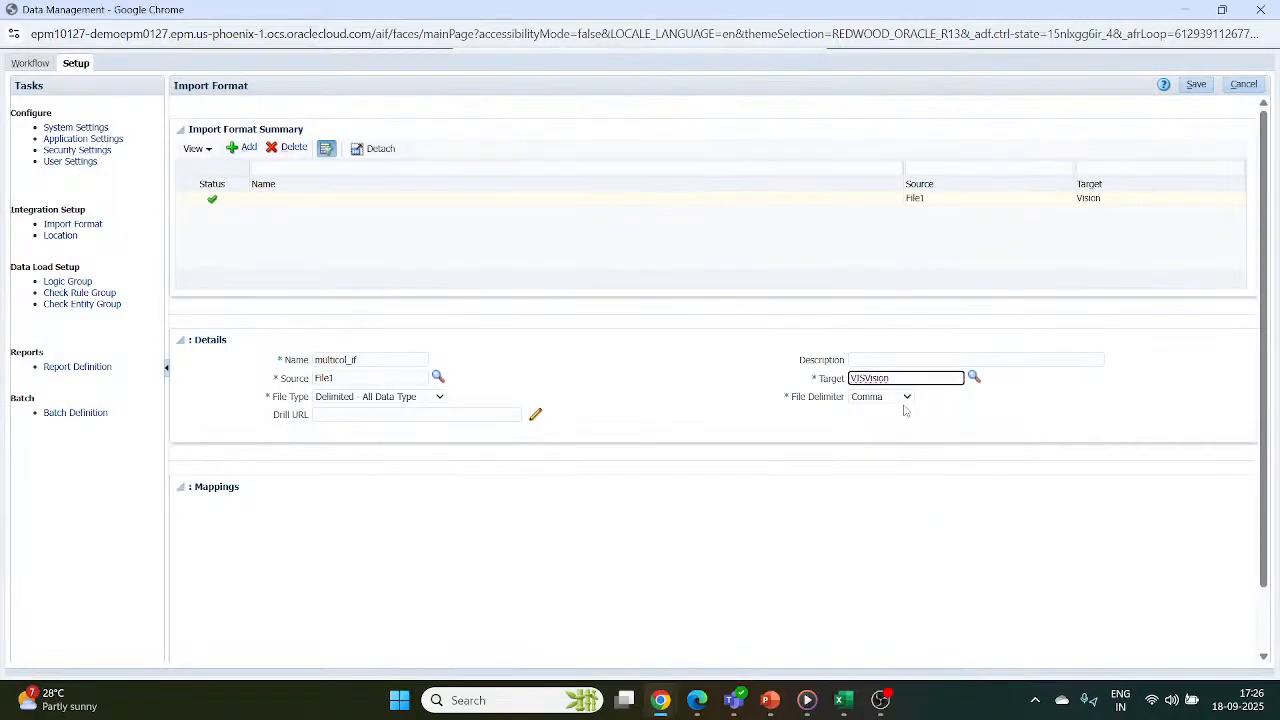
pyautogui.click(960, 406)
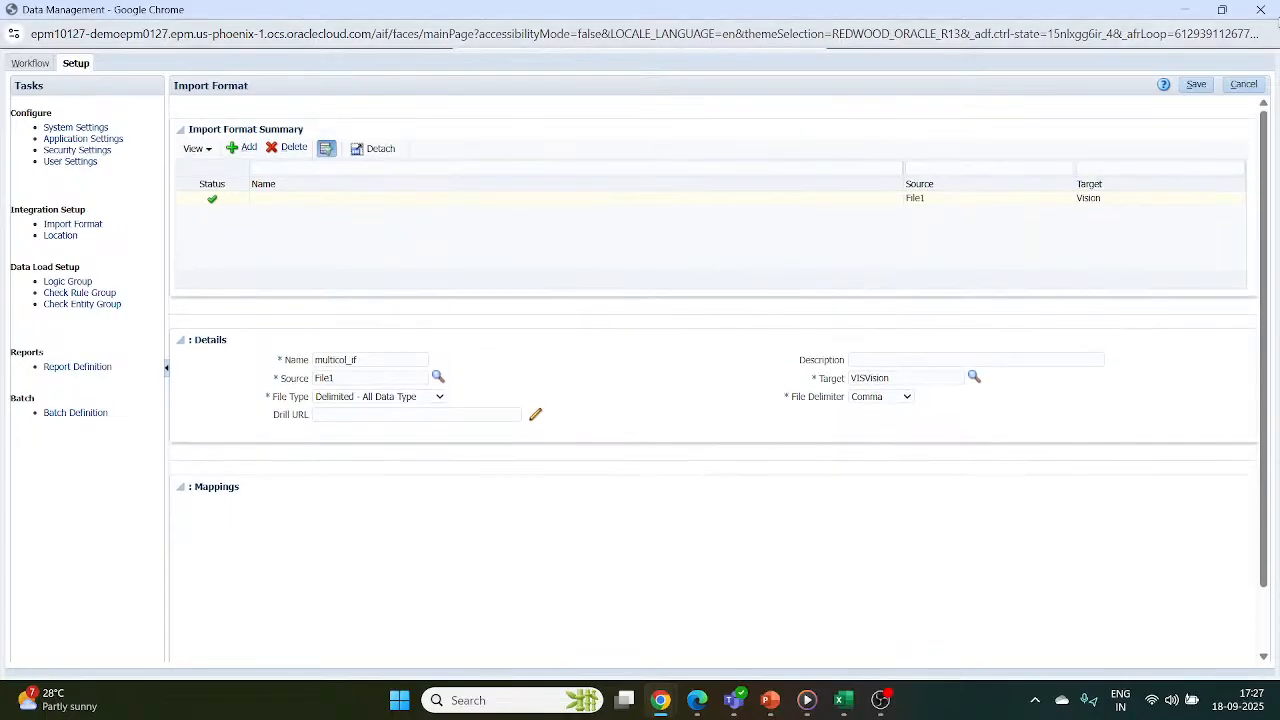
# - Save the import format and map source column Account to field number 1
pyautogui.click(1200, 86)
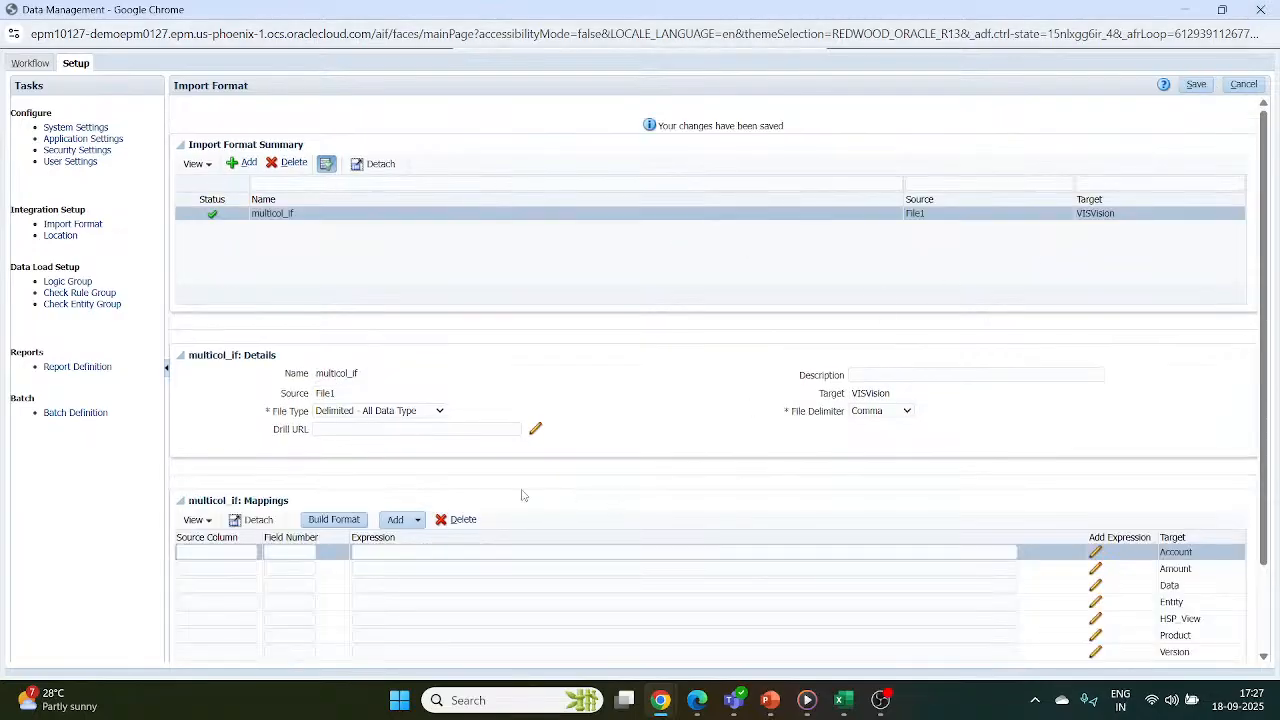
pyautogui.scroll(-3, 521, 495)
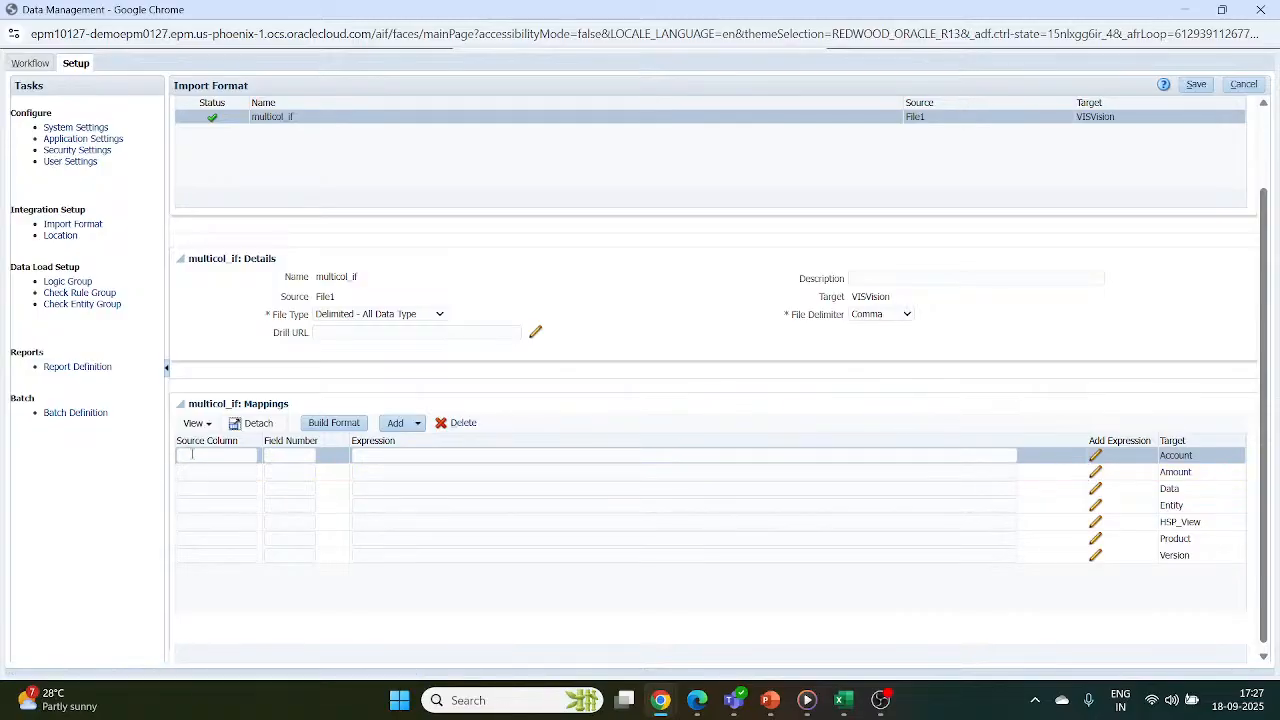
pyautogui.doubleClick(1163, 456)
pyautogui.hotkey('ctrl', 'c')
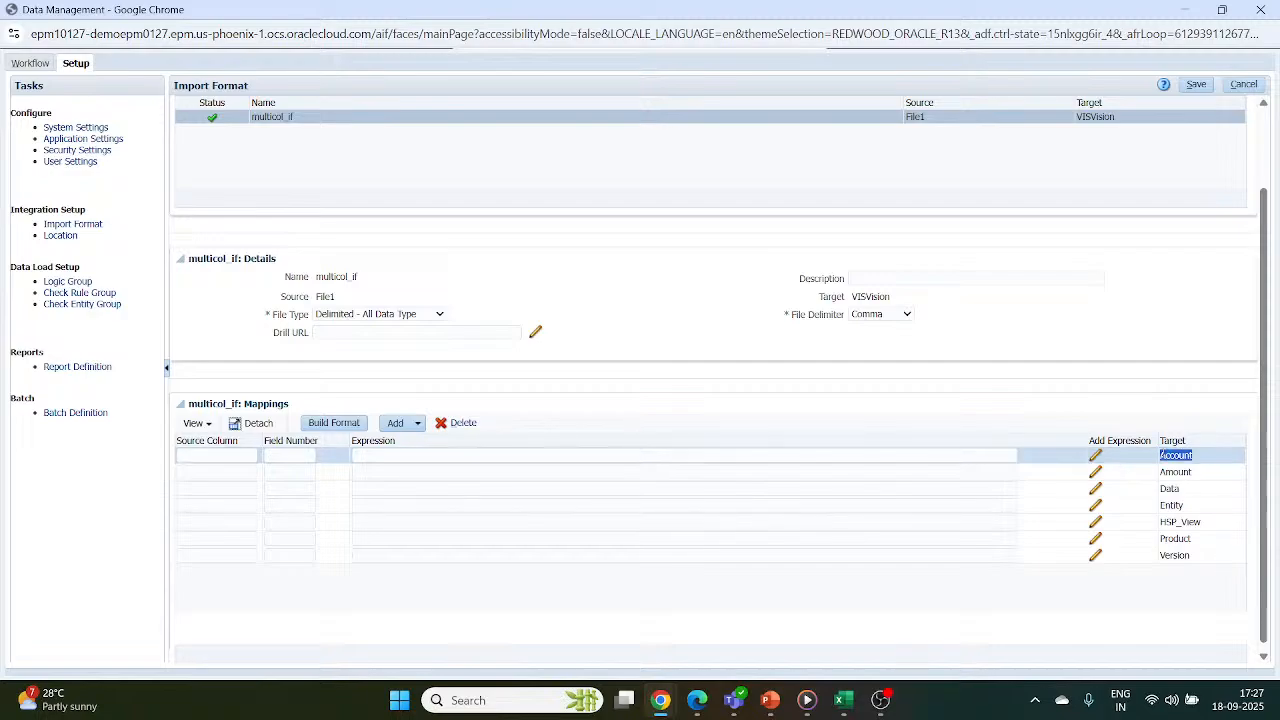
pyautogui.click(206, 455)
pyautogui.hotkey('ctrl', 'v')
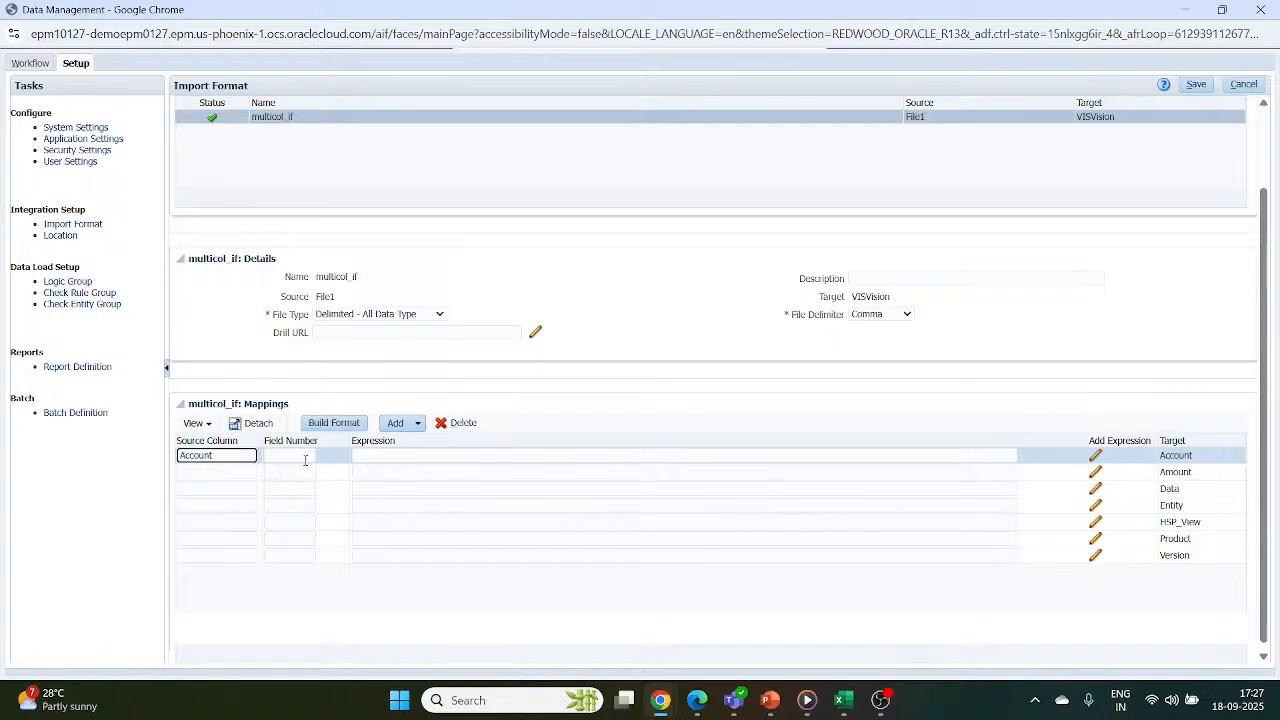
pyautogui.click(305, 458)
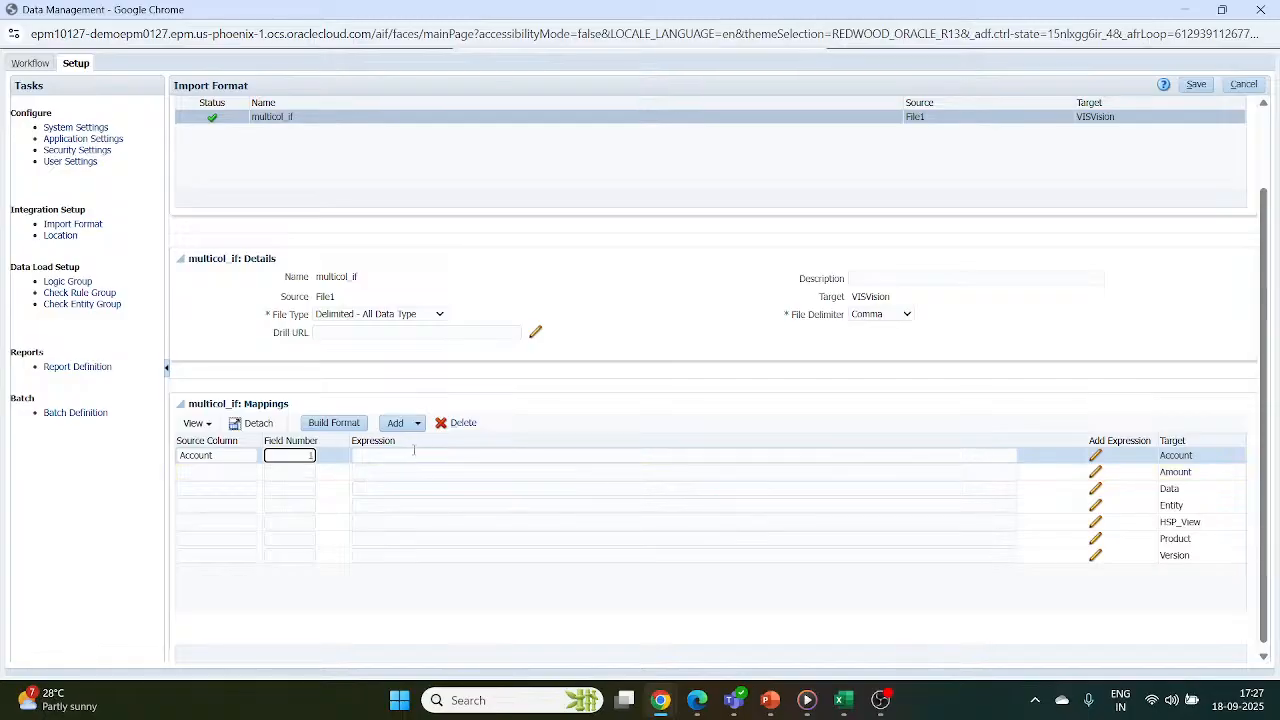
pyautogui.click(1163, 468)
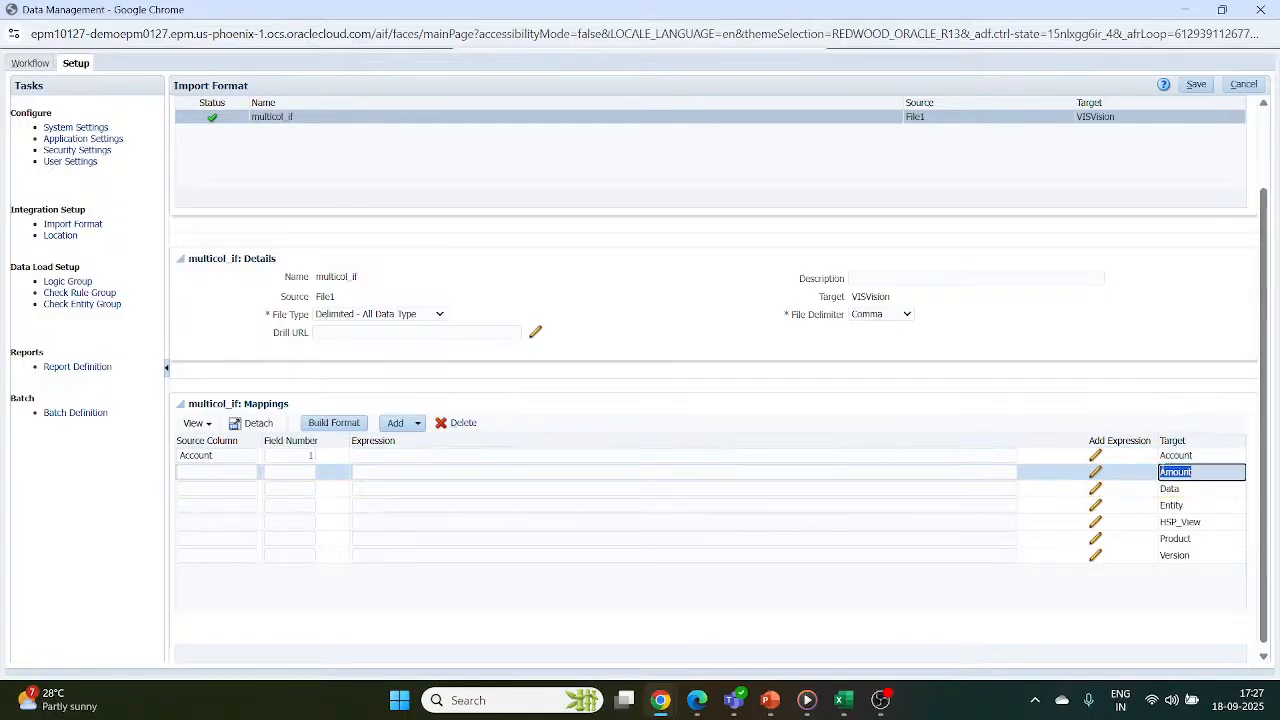
# - Enter source column Amount with field number 3, then source column Entity
pyautogui.click(209, 471)
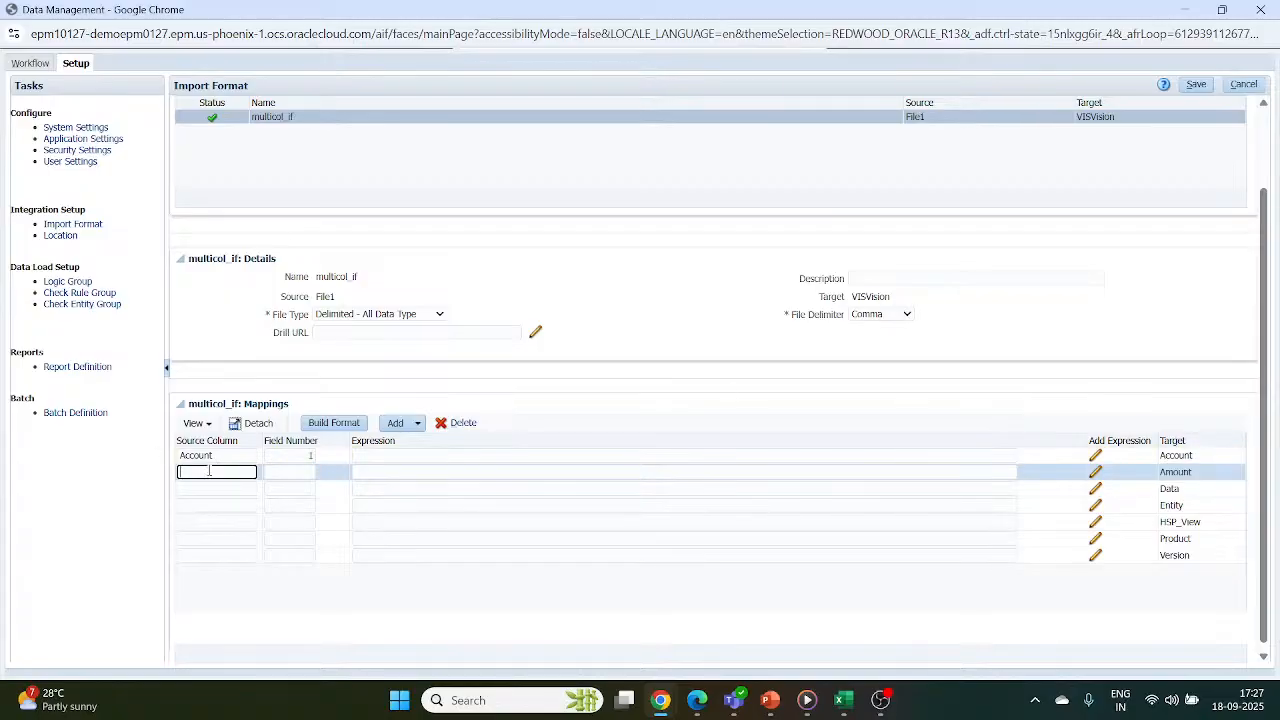
pyautogui.write('Amount')
pyautogui.click(301, 473)
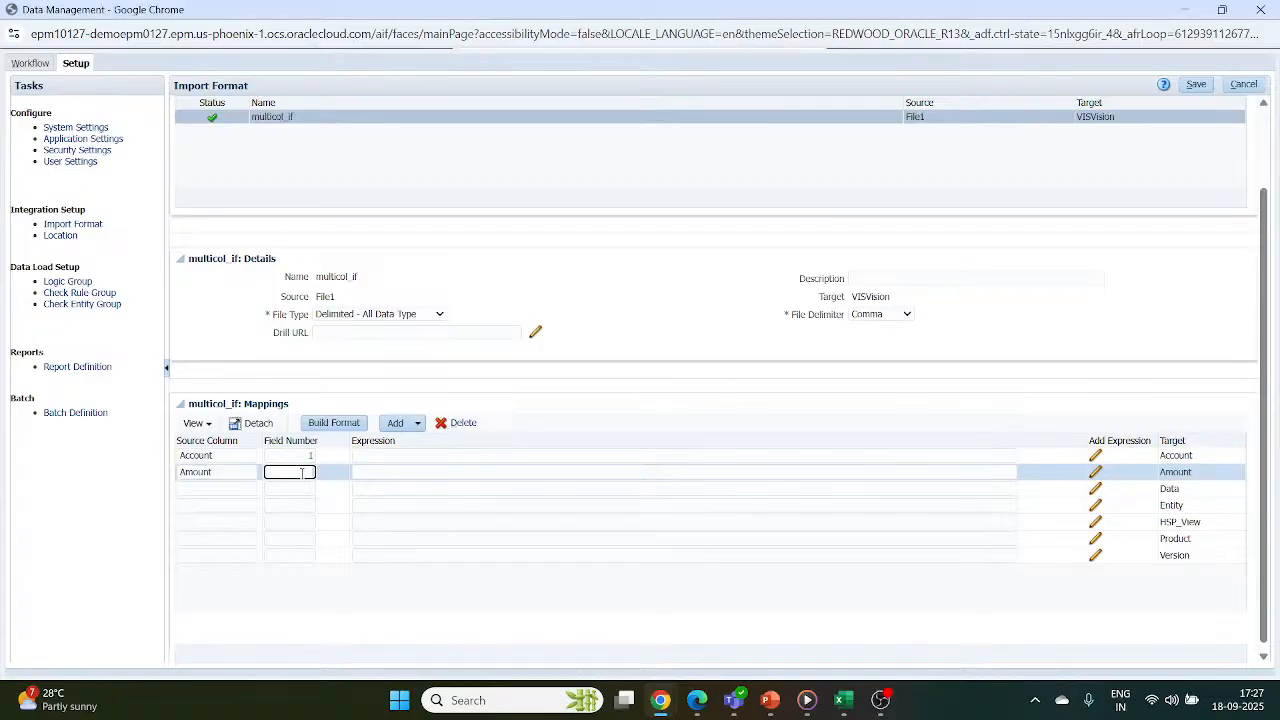
pyautogui.click(1162, 506)
pyautogui.hotkey('ctrl', 'c')
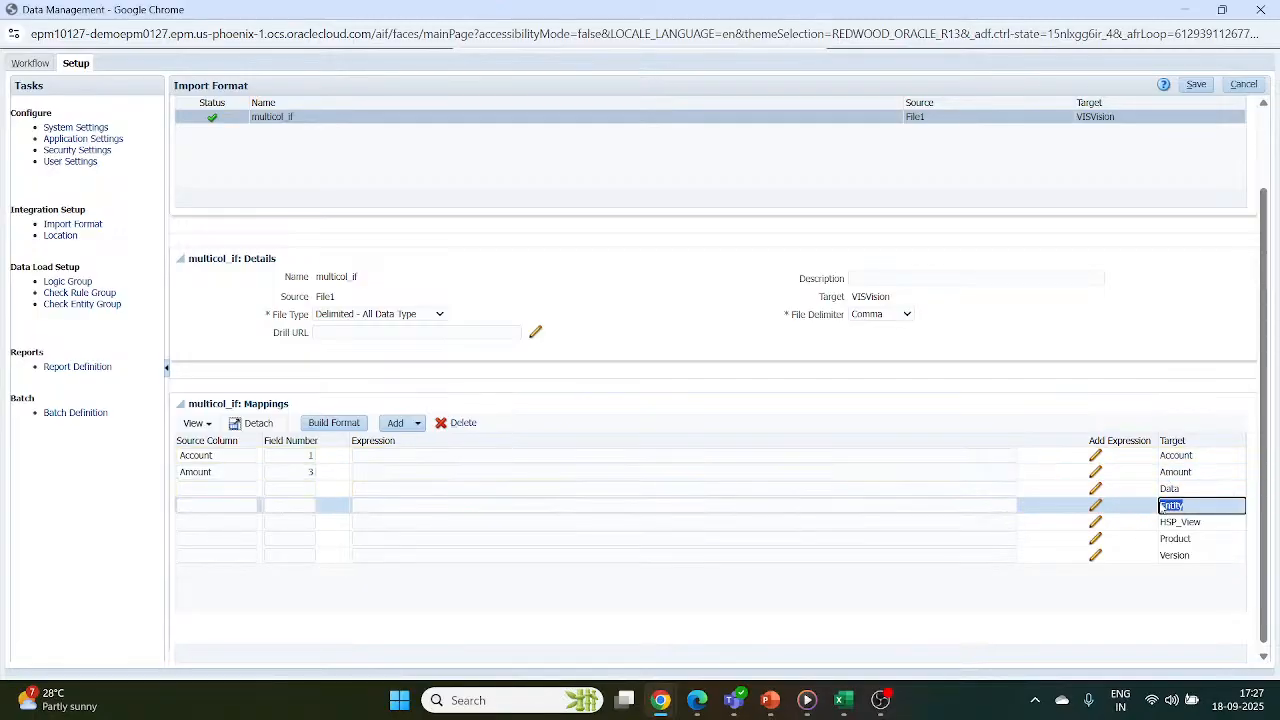
pyautogui.click(216, 505)
pyautogui.hotkey('ctrl', 'v')
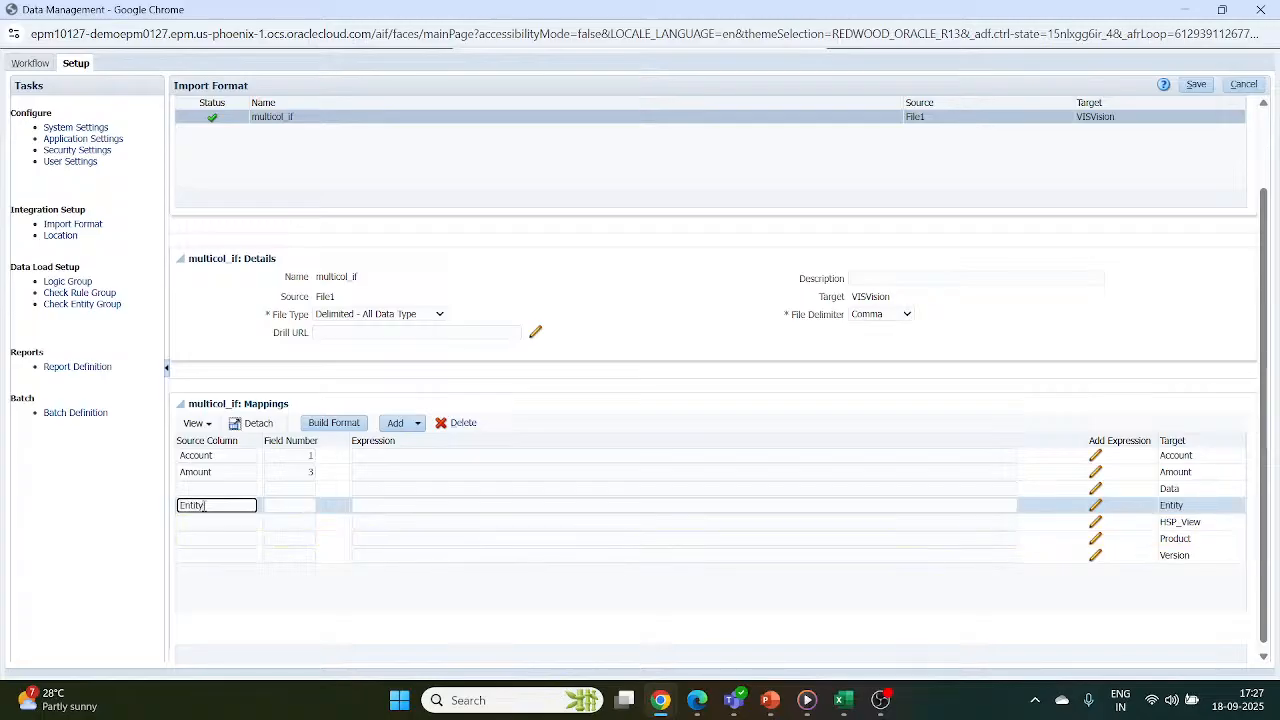
pyautogui.click(301, 505)
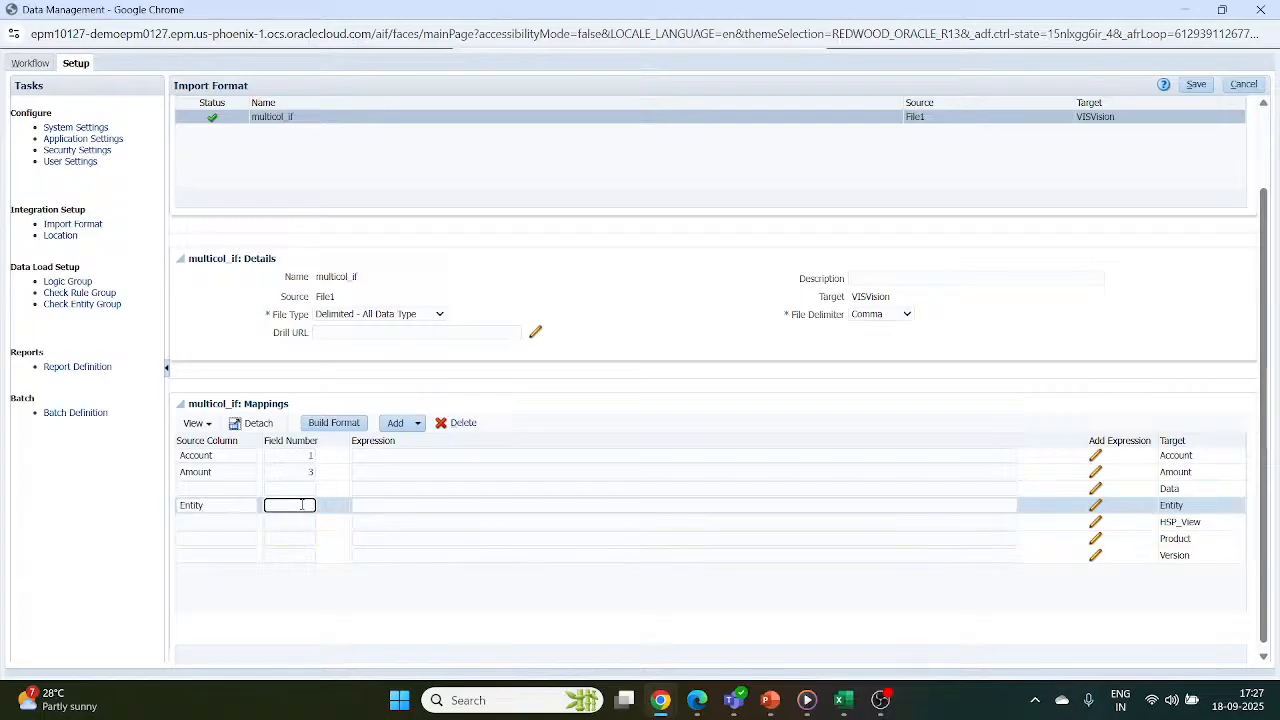
# - Give Entity field number 2 and map HSP_View with expression Basedata
pyautogui.write('2')
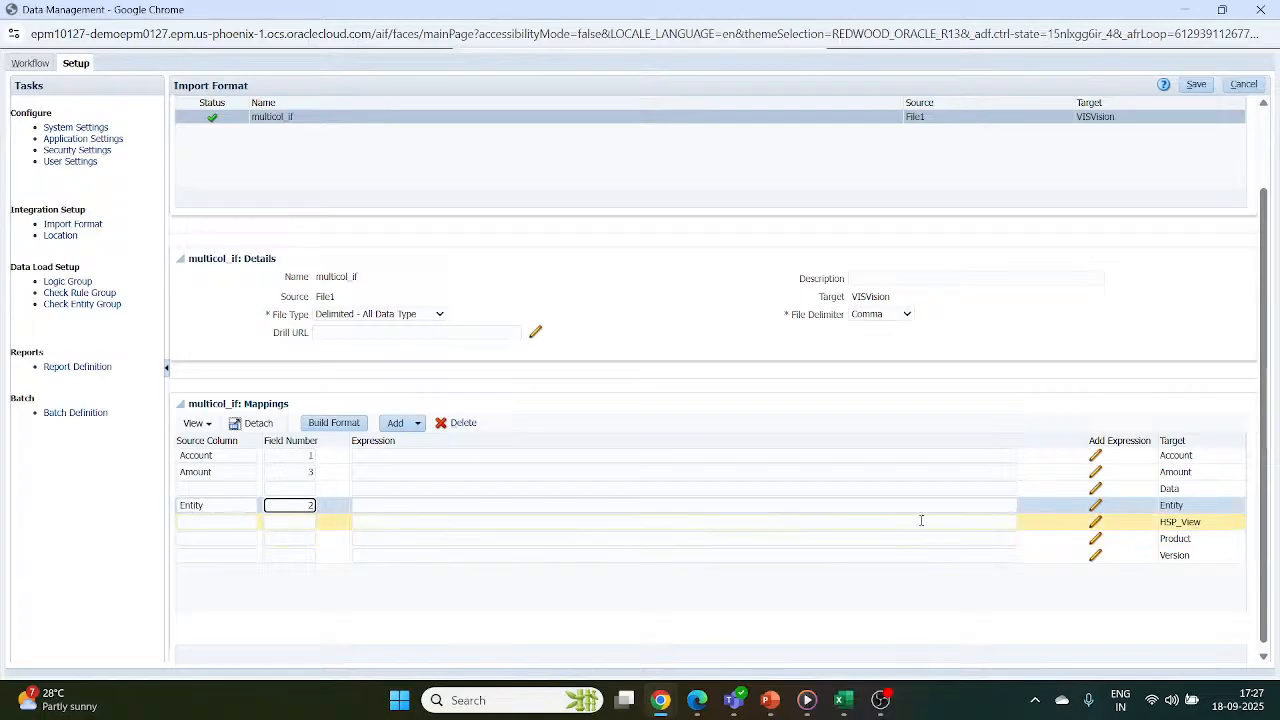
pyautogui.doubleClick(1165, 521)
pyautogui.hotkey('ctrl', 'c')
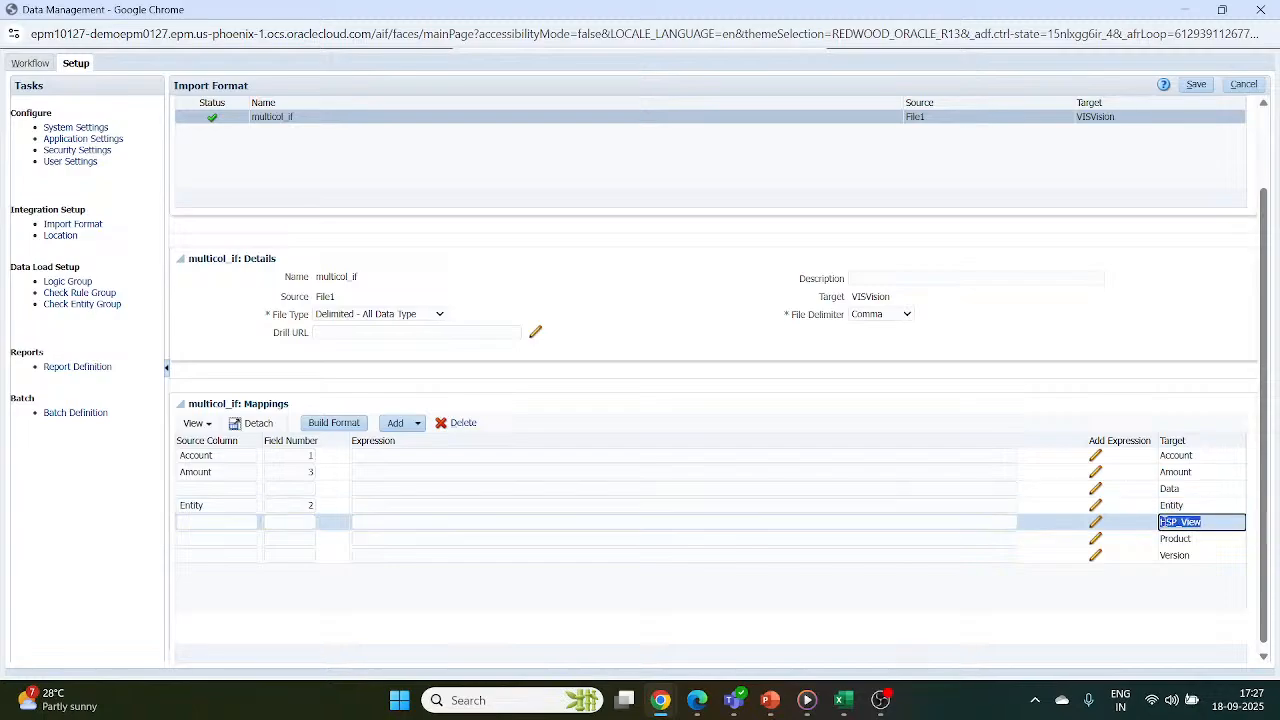
pyautogui.click(199, 519)
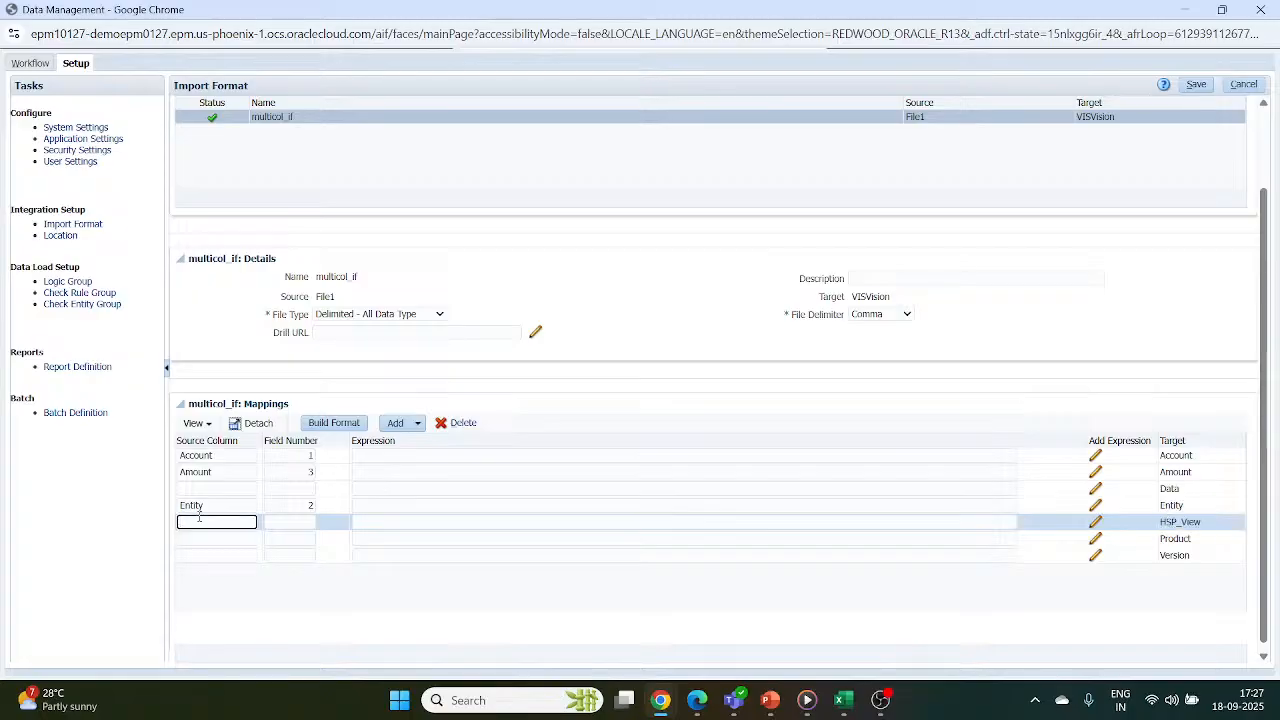
pyautogui.hotkey('ctrl', 'v')
pyautogui.click(397, 521)
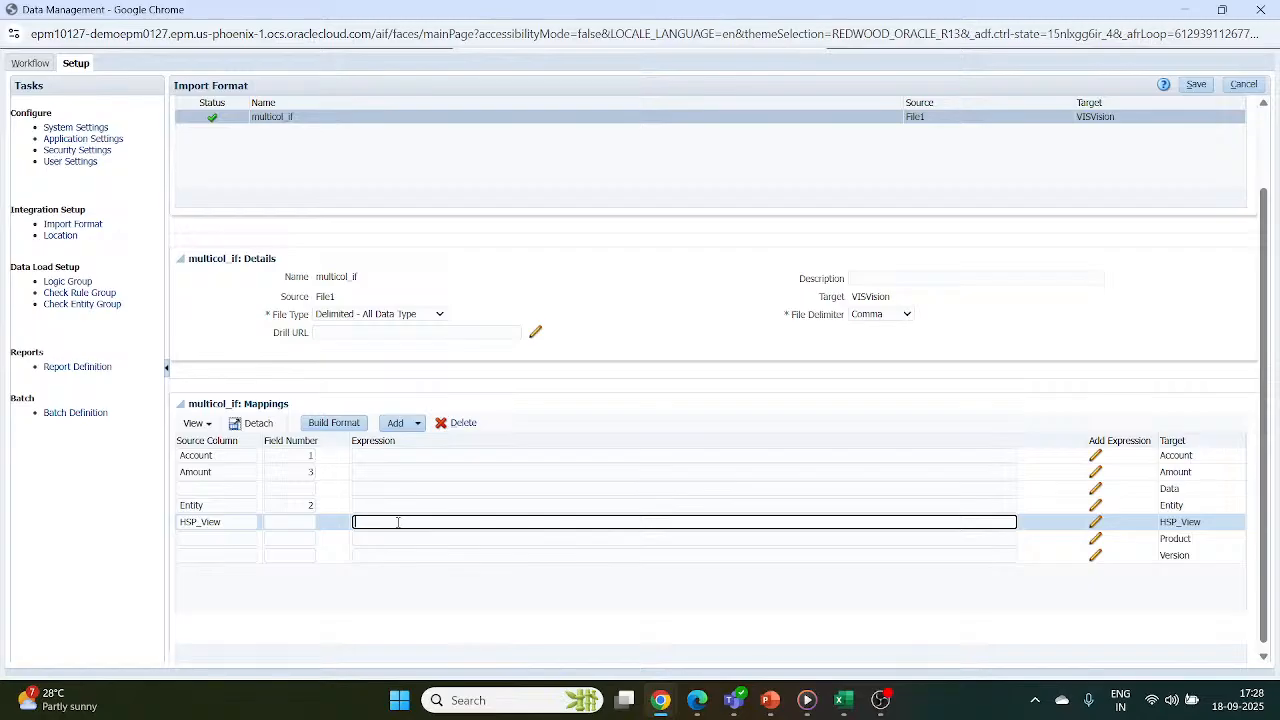
pyautogui.write('BASe')
pyautogui.press('BackSpace')
pyautogui.press('BackSpace')
pyautogui.write('asedata')
pyautogui.click(312, 522)
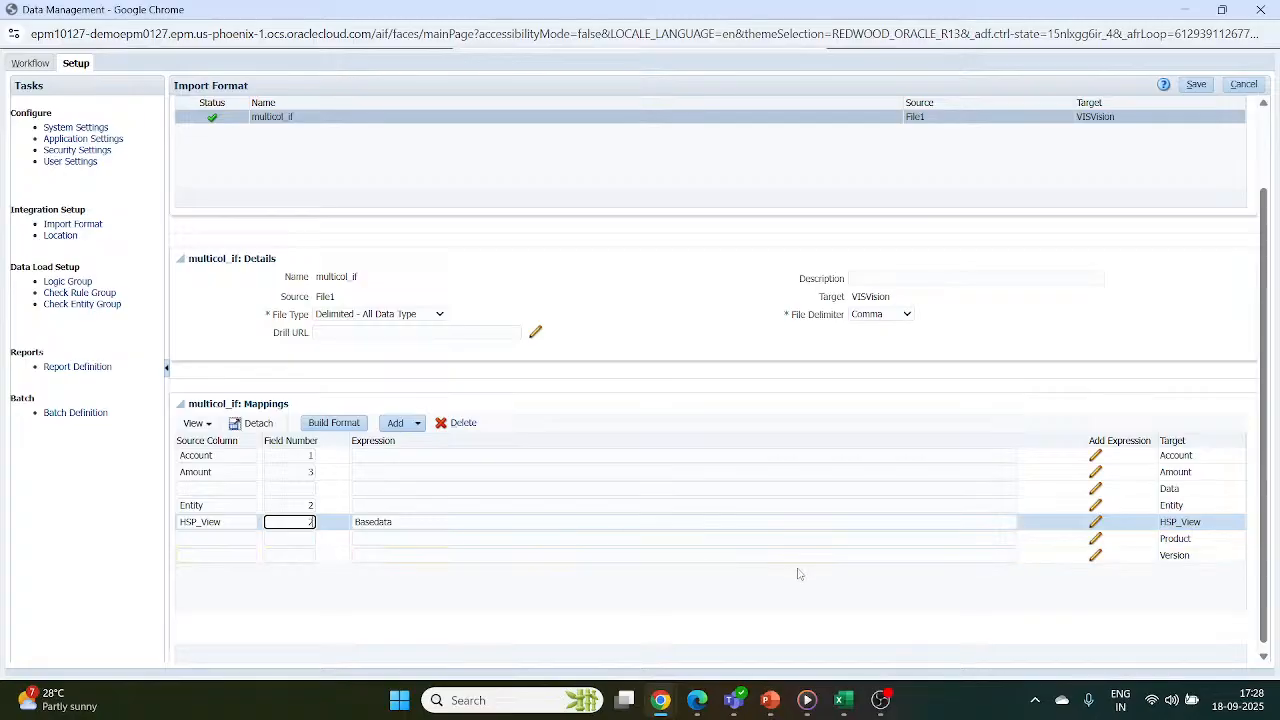
# - Map source column Product with expression No Product
pyautogui.click(1175, 538)
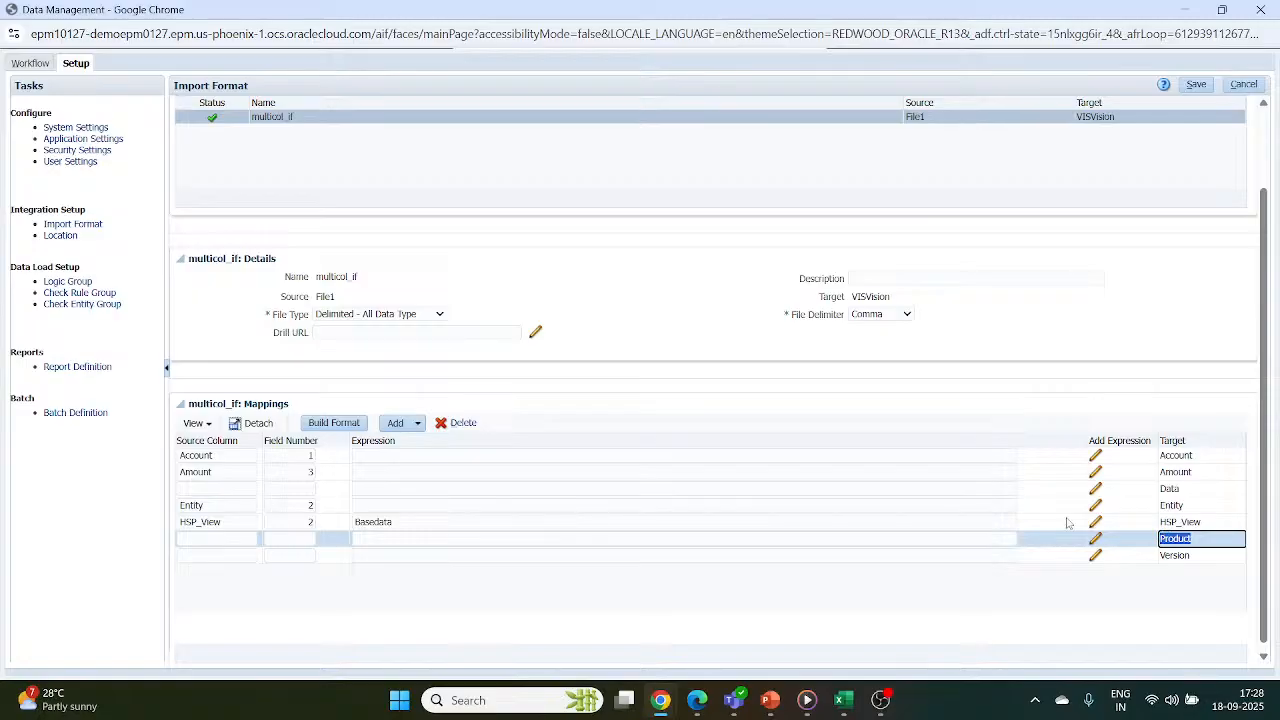
pyautogui.click(193, 540)
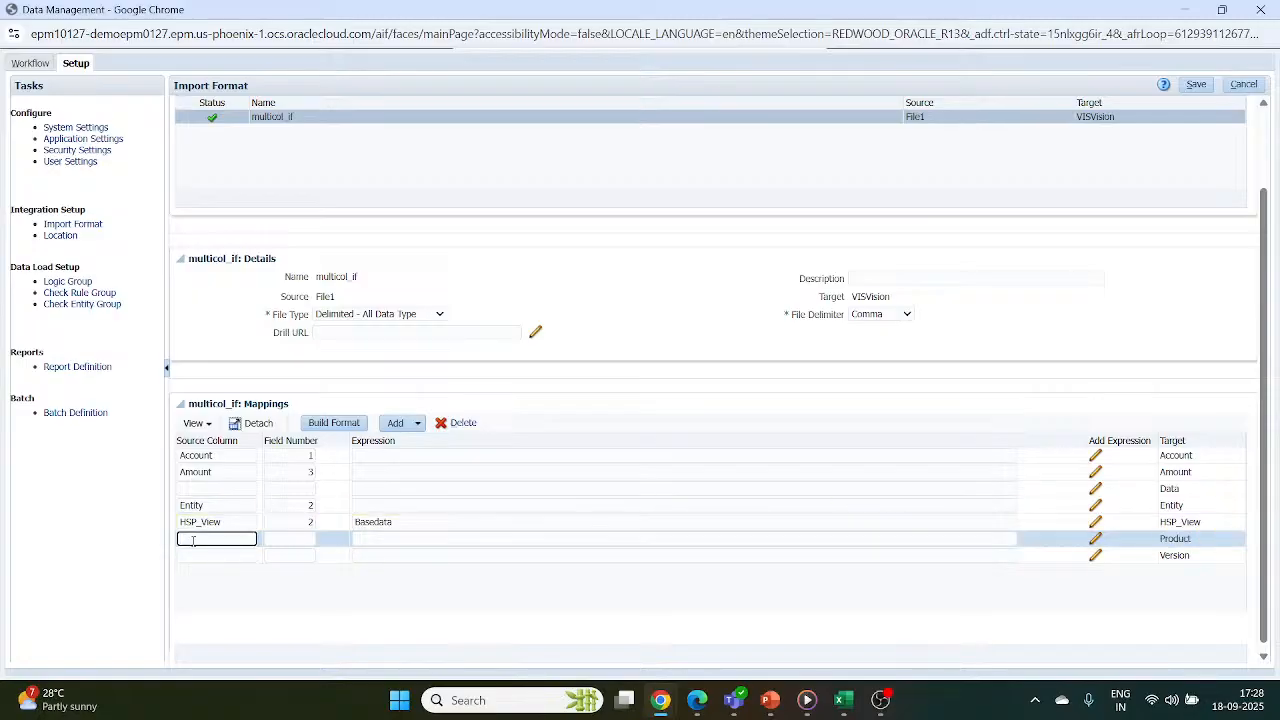
pyautogui.write('Product')
pyautogui.click(409, 539)
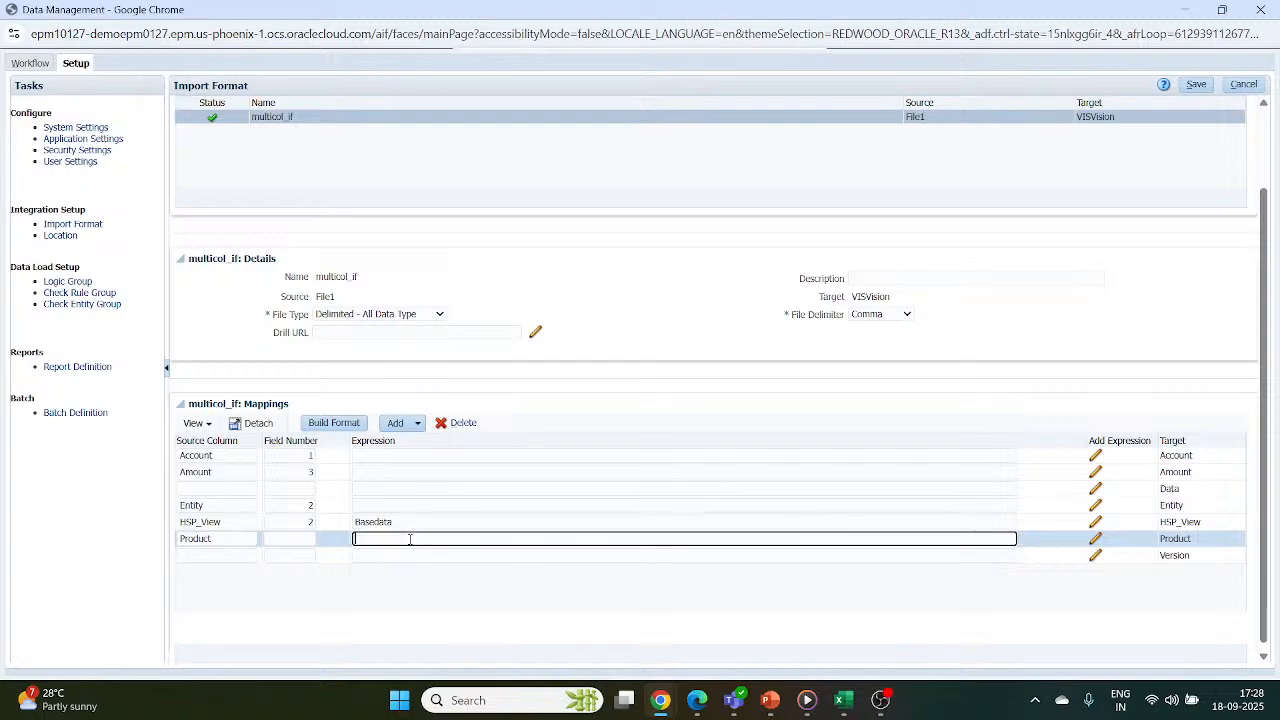
pyautogui.write('Product')
pyautogui.click(354, 539)
pyautogui.write('No')
pyautogui.click(307, 538)
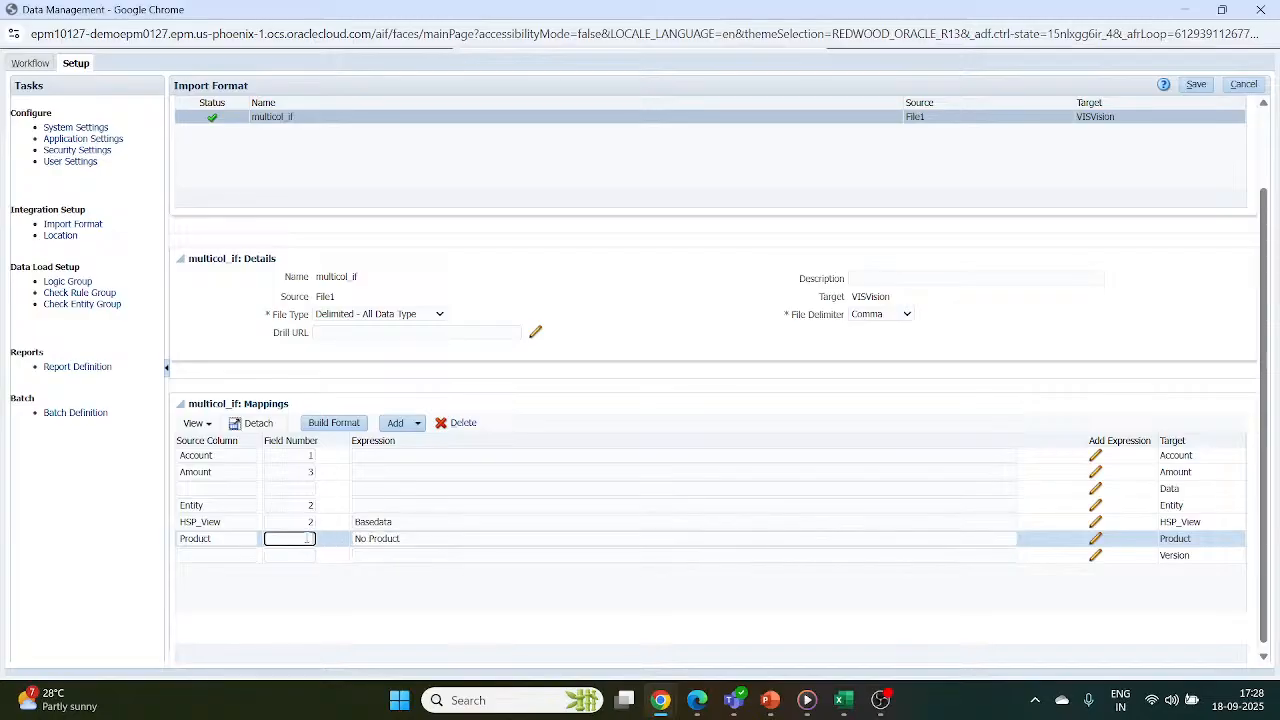
# - Map source column Version at field number 2 with expression Working
pyautogui.click(206, 555)
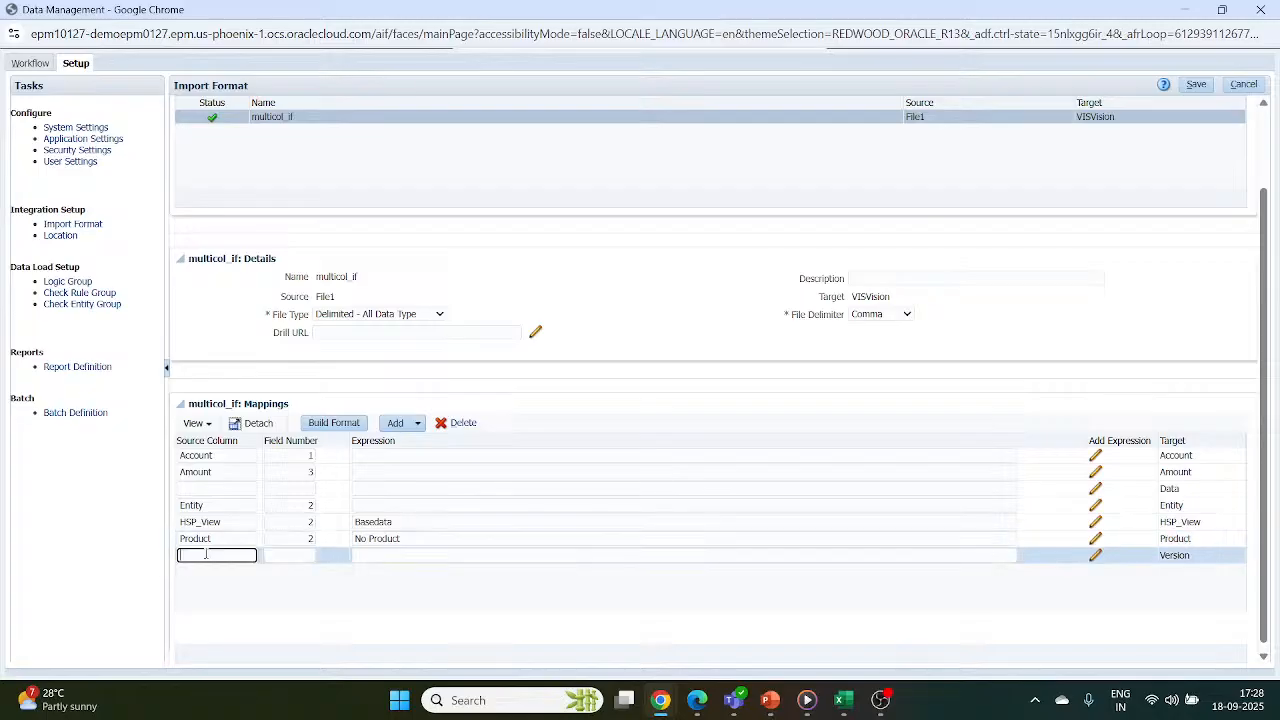
pyautogui.doubleClick(1161, 555)
pyautogui.hotkey('ctrl', 'c')
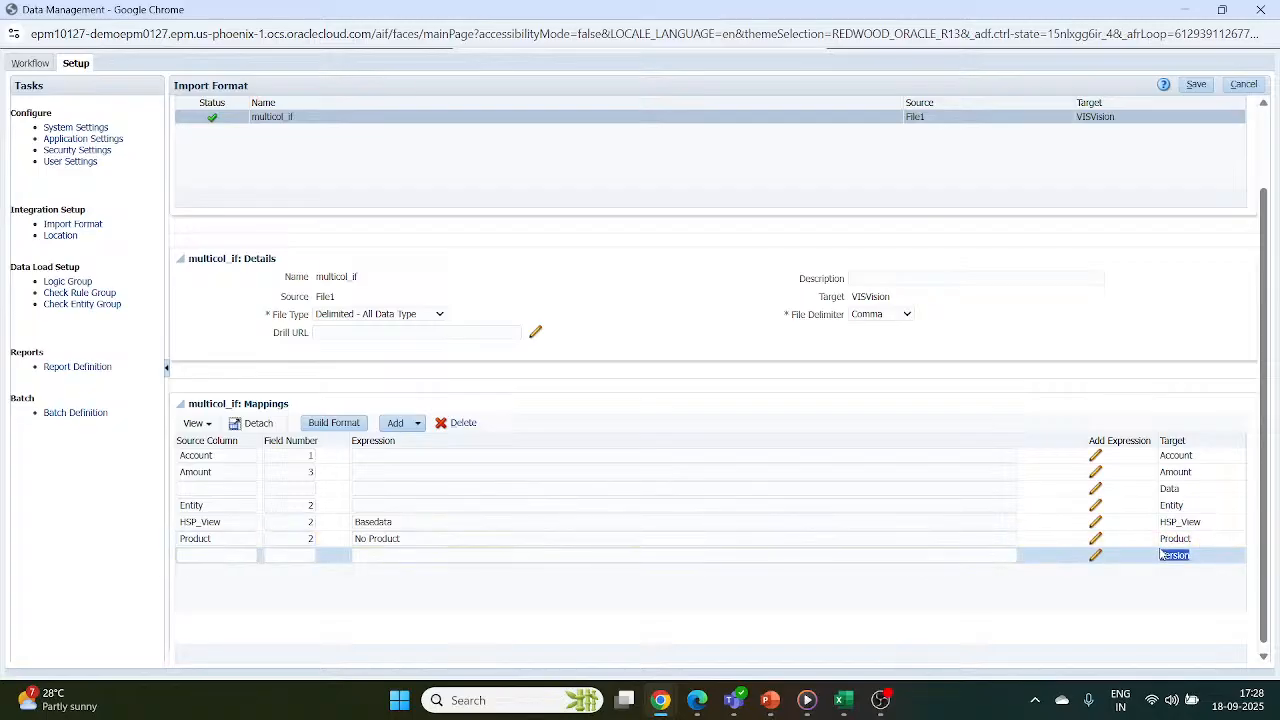
pyautogui.click(200, 540)
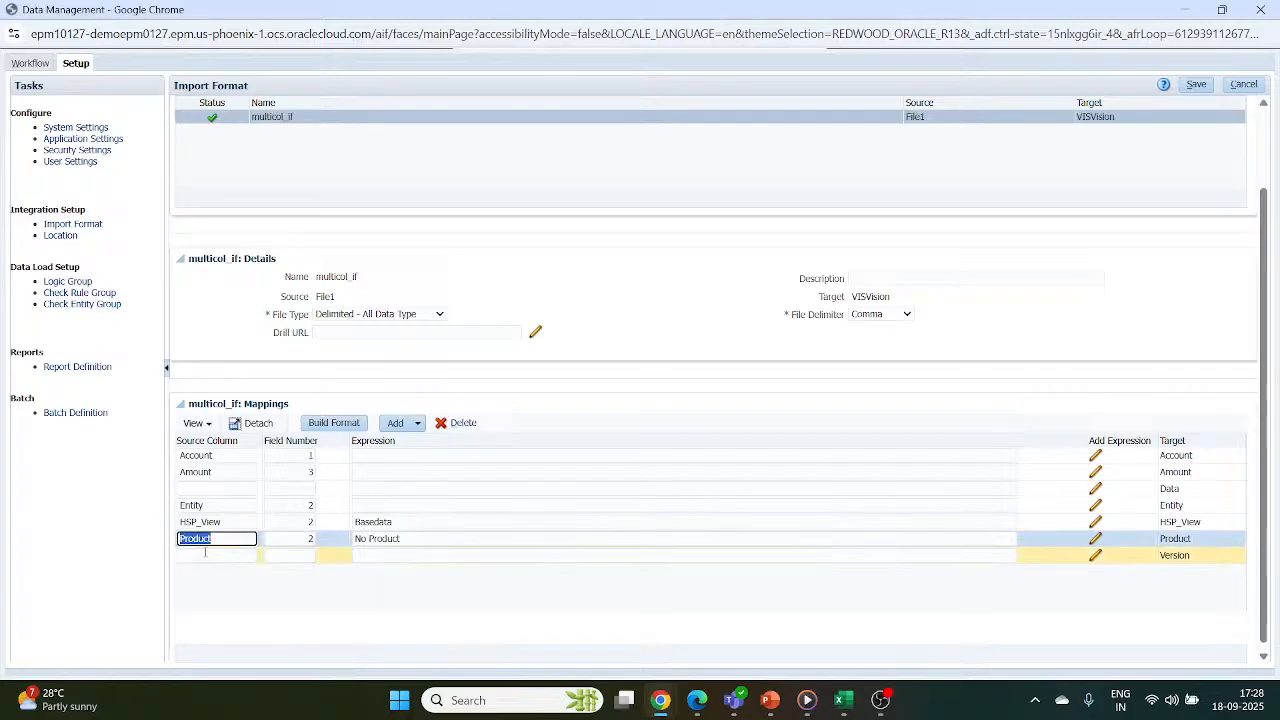
pyautogui.click(206, 554)
pyautogui.hotkey('ctrl', 'v')
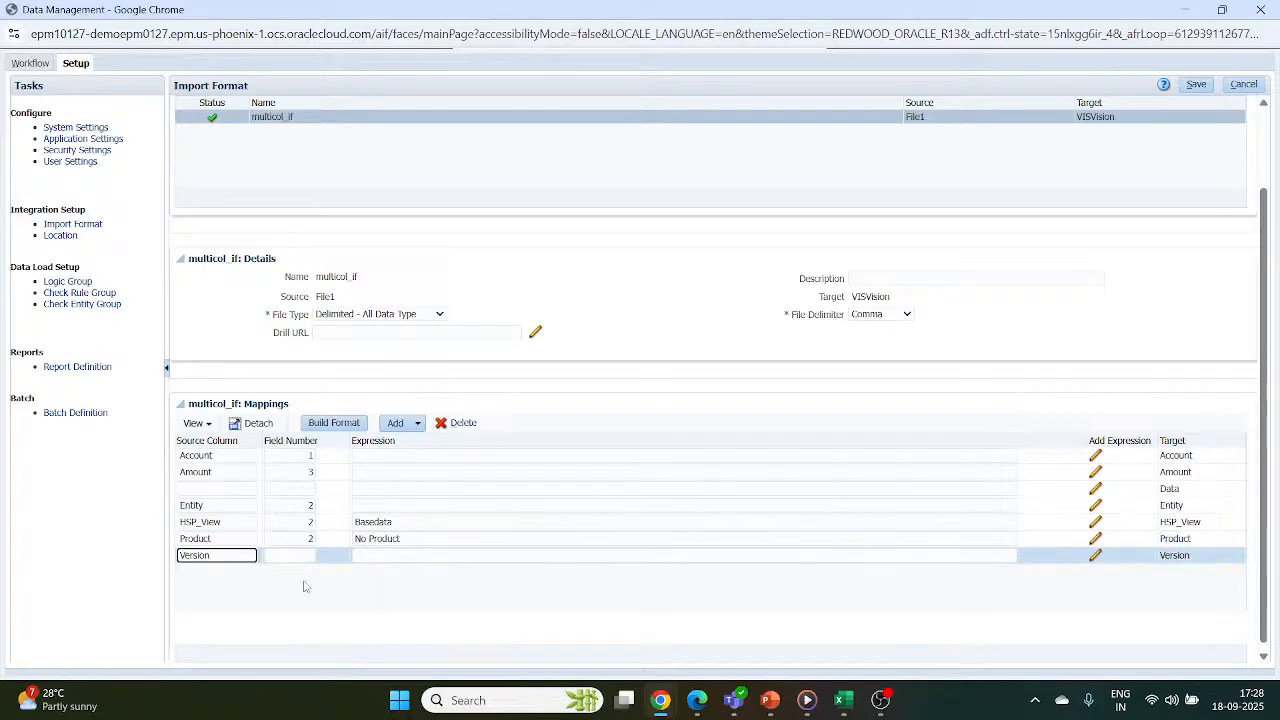
pyautogui.click(301, 558)
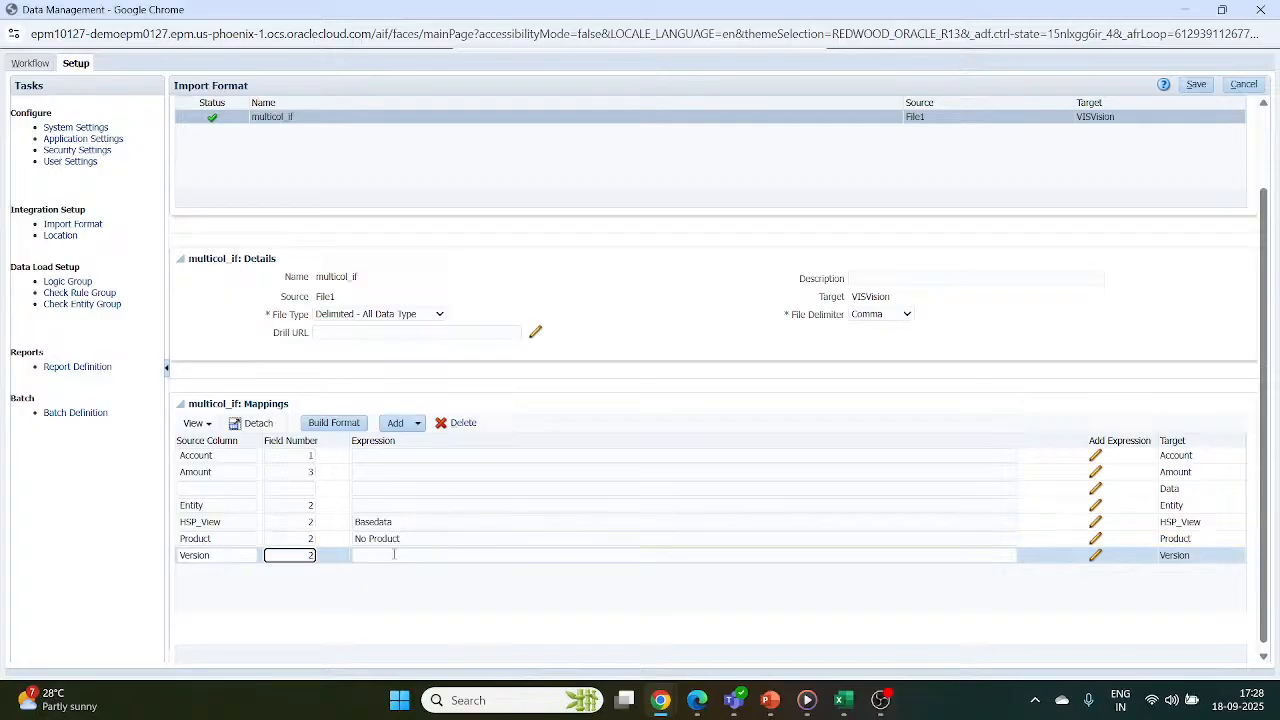
pyautogui.click(394, 554)
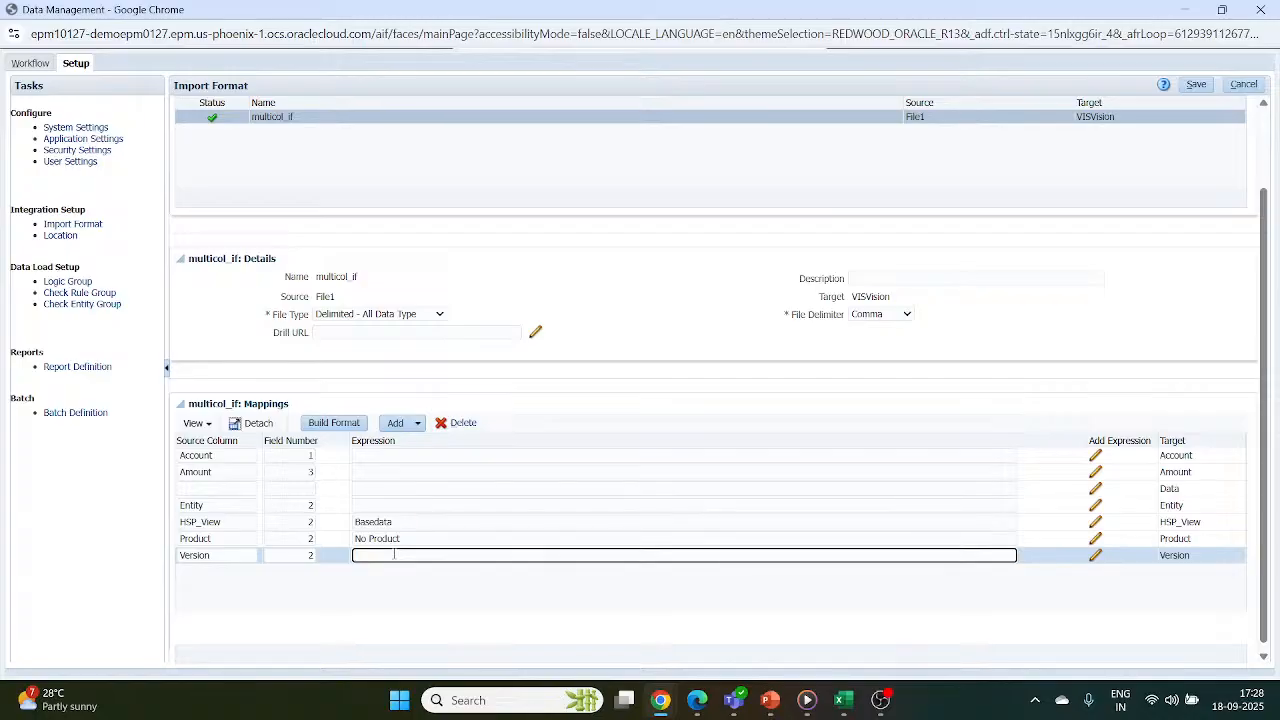
pyautogui.write('Working')
pyautogui.click(276, 488)
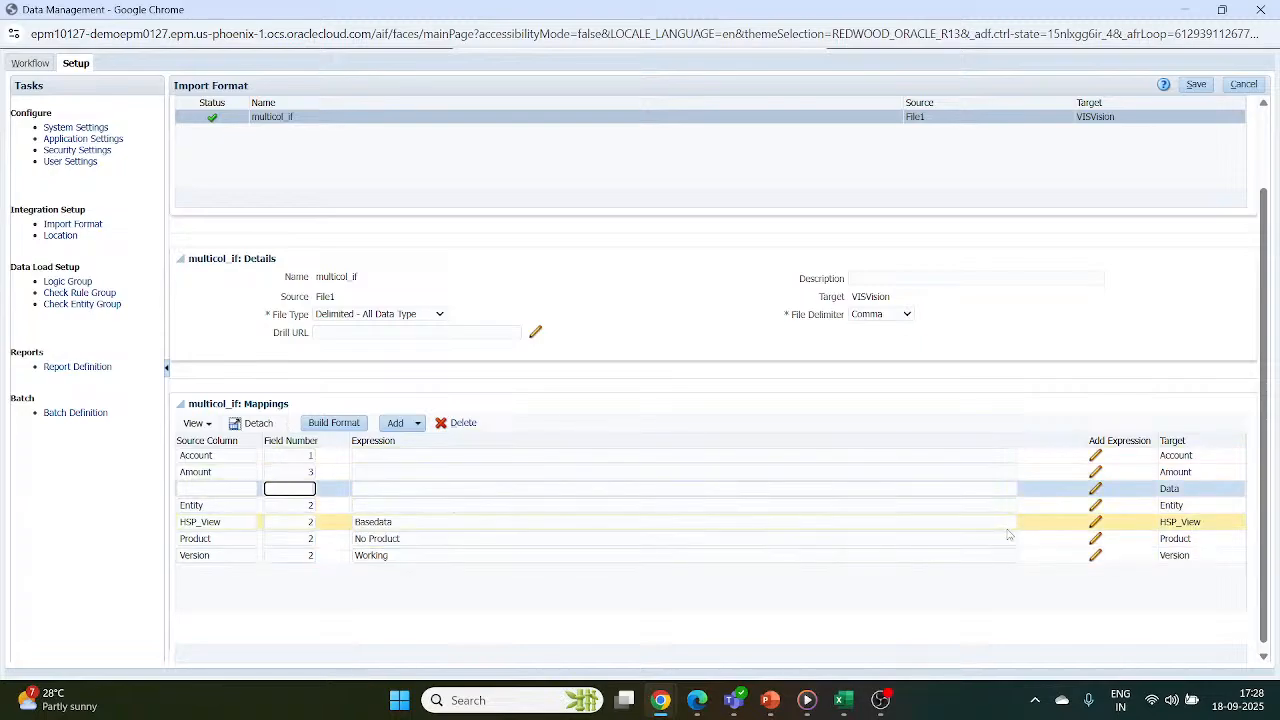
# - Enter source column Data with field number 2 in the Data row
pyautogui.click(1162, 490)
pyautogui.doubleClick(1162, 490)
pyautogui.hotkey('ctrl', 'c')
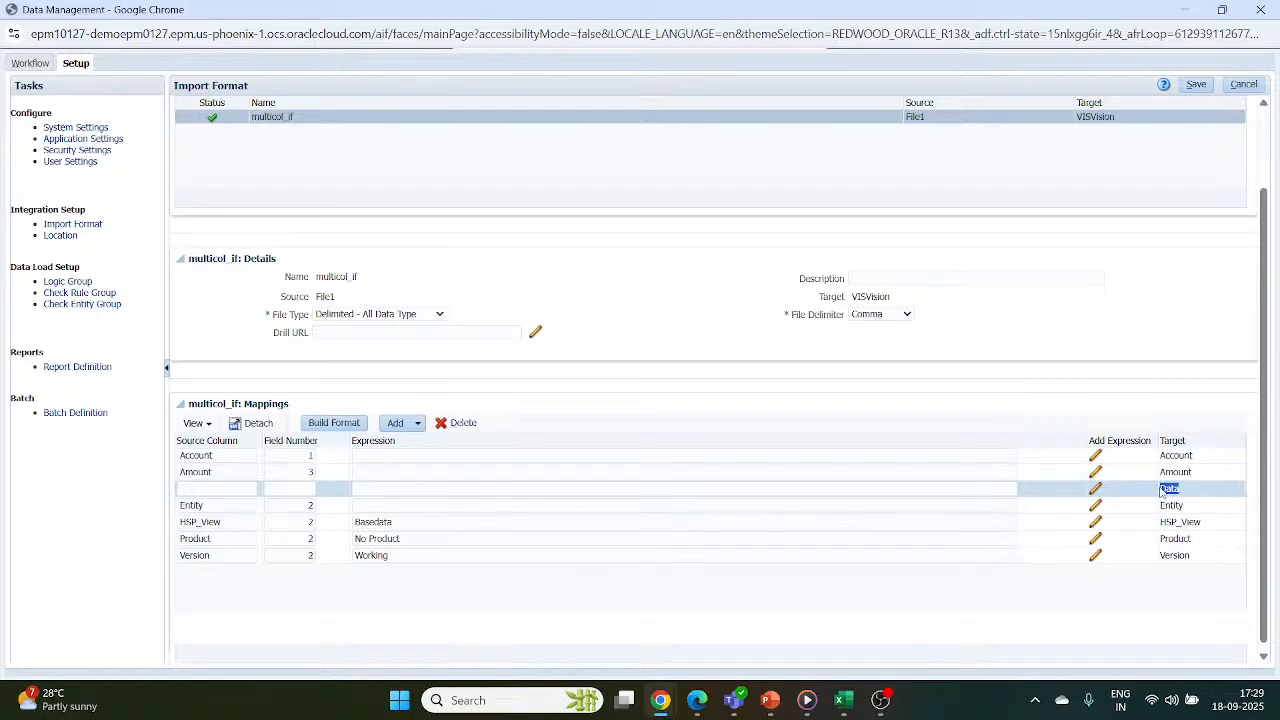
pyautogui.click(206, 490)
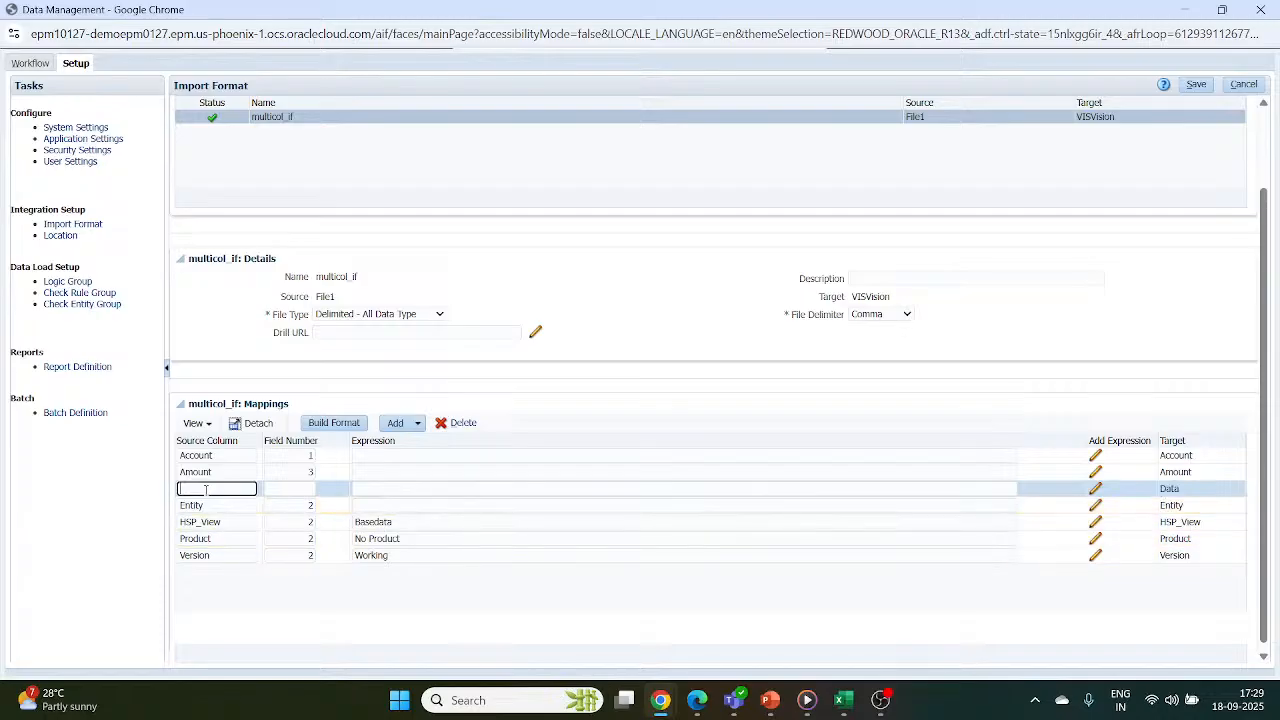
pyautogui.hotkey('ctrl', 'v')
pyautogui.click(301, 489)
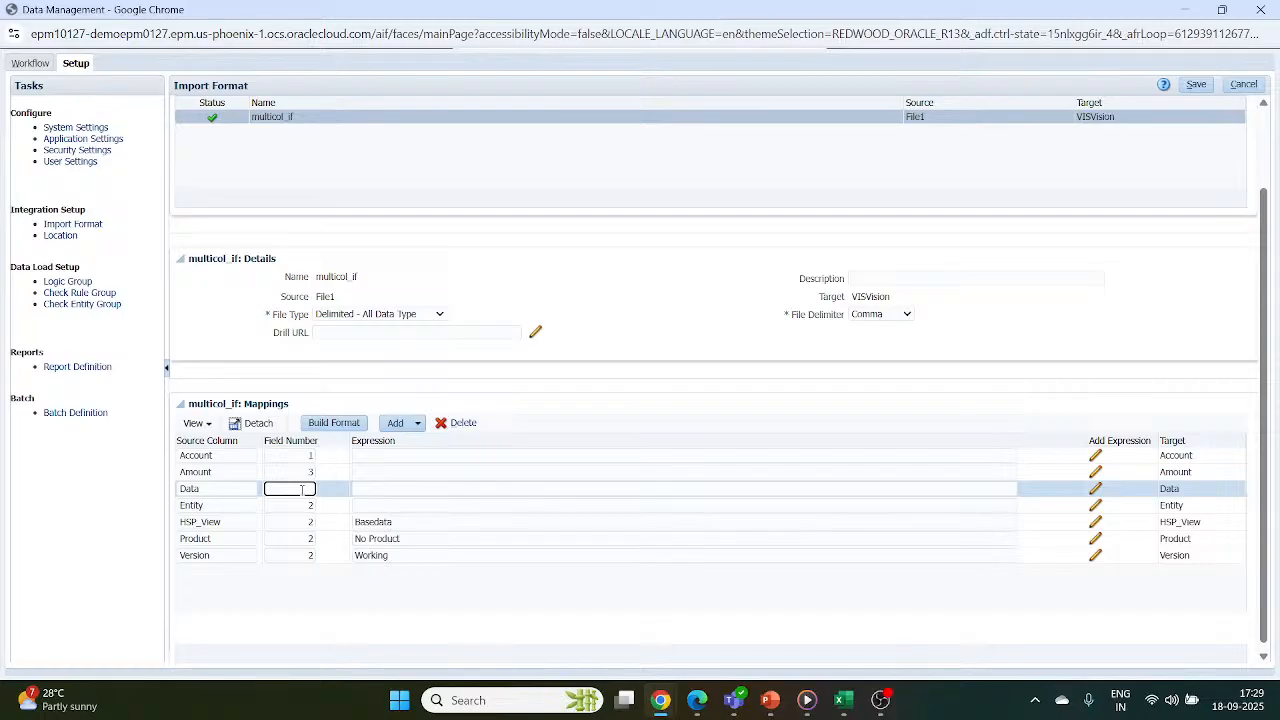
pyautogui.write('2')
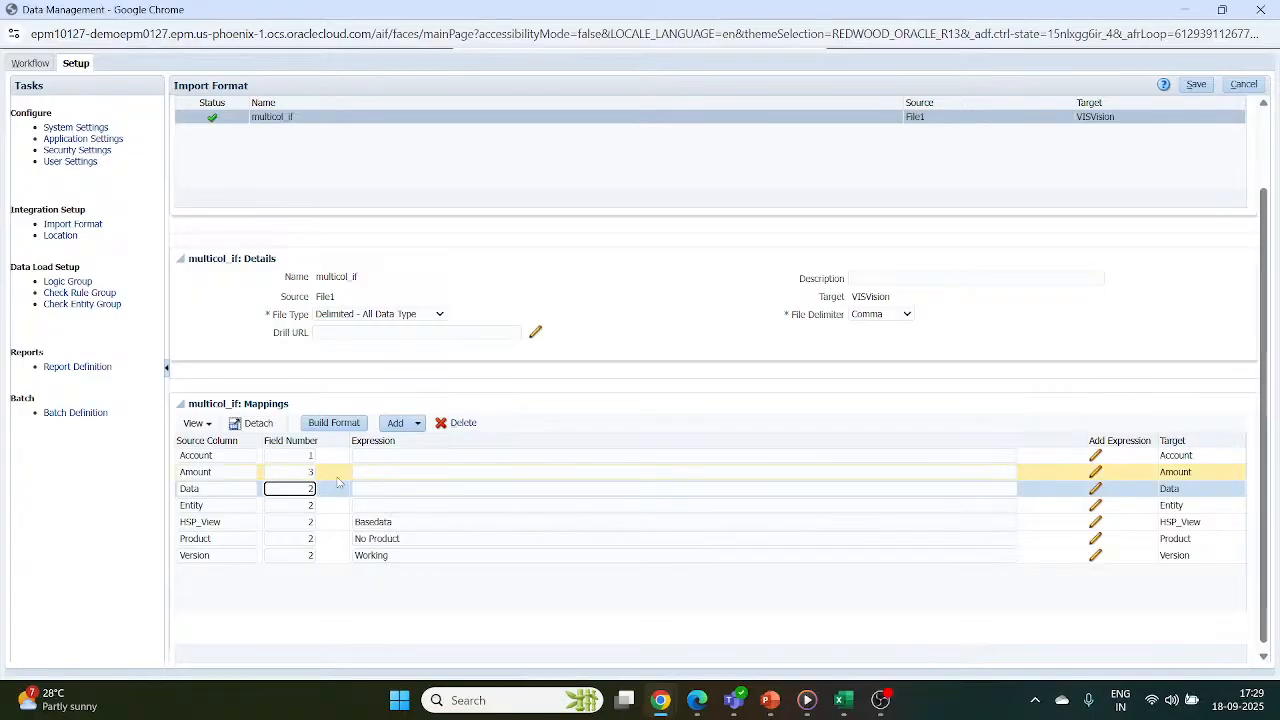
pyautogui.click(370, 474)
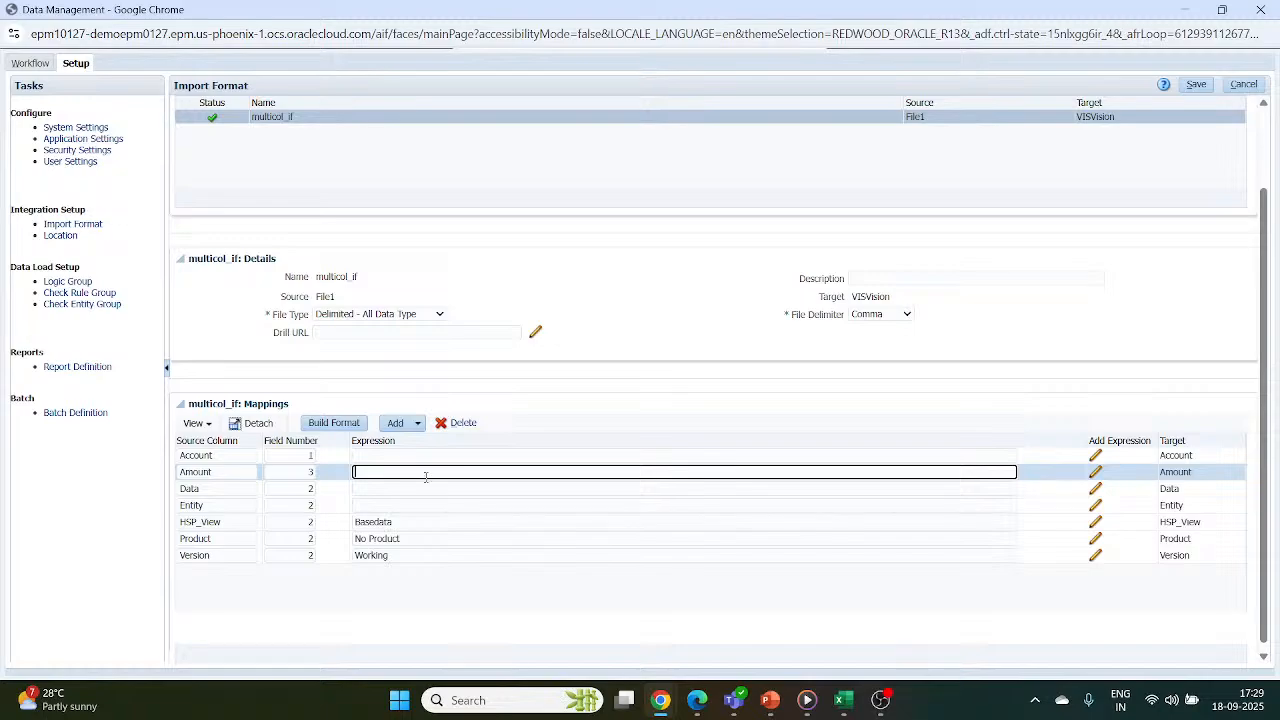
# - Open the Amount row's expression builder and list the Expression Type choices
pyautogui.click(1097, 472)
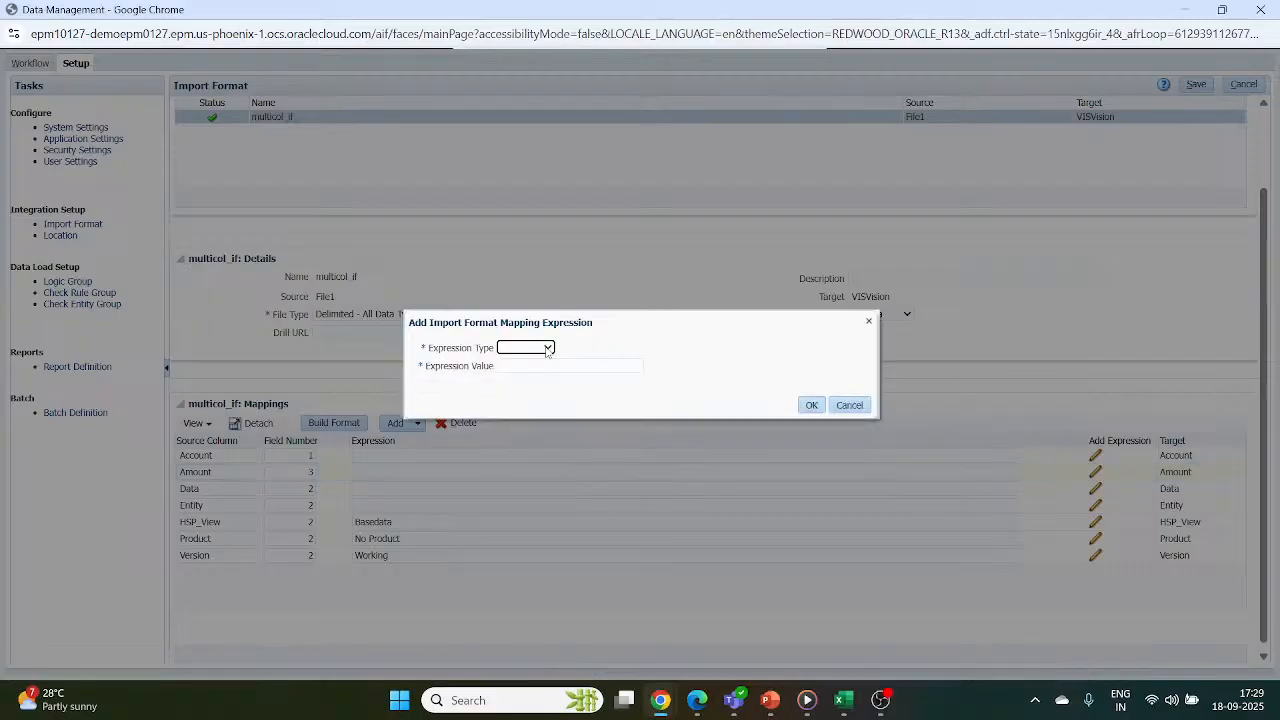
pyautogui.click(547, 349)
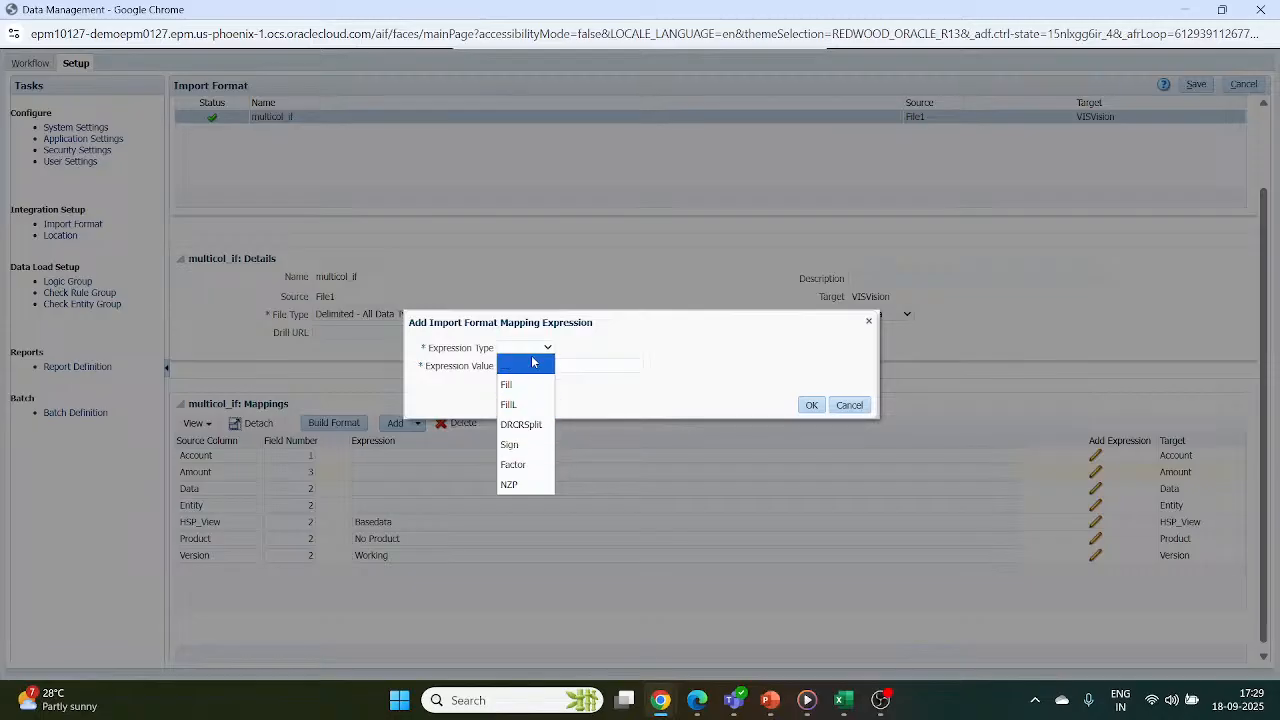
# - Preview the Fill, DRCRSplit and NZP expression types, ending back on Fill
pyautogui.click(591, 364)
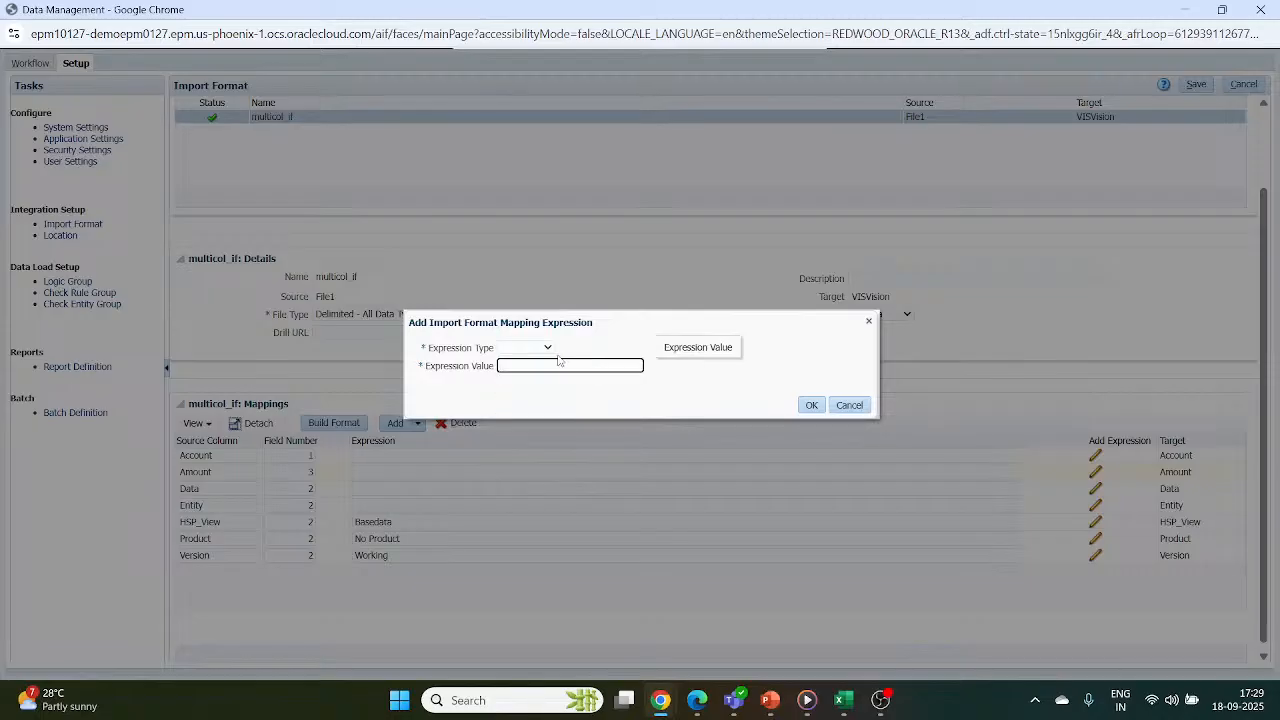
pyautogui.click(548, 348)
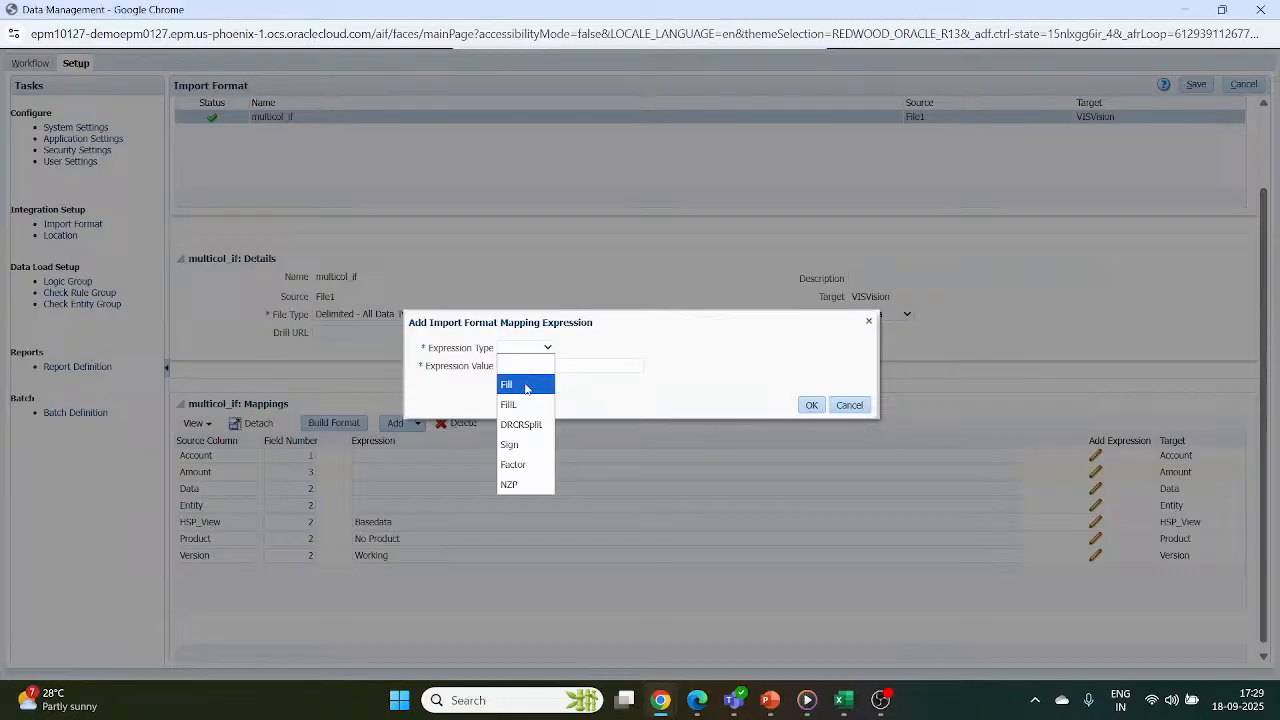
pyautogui.click(525, 387)
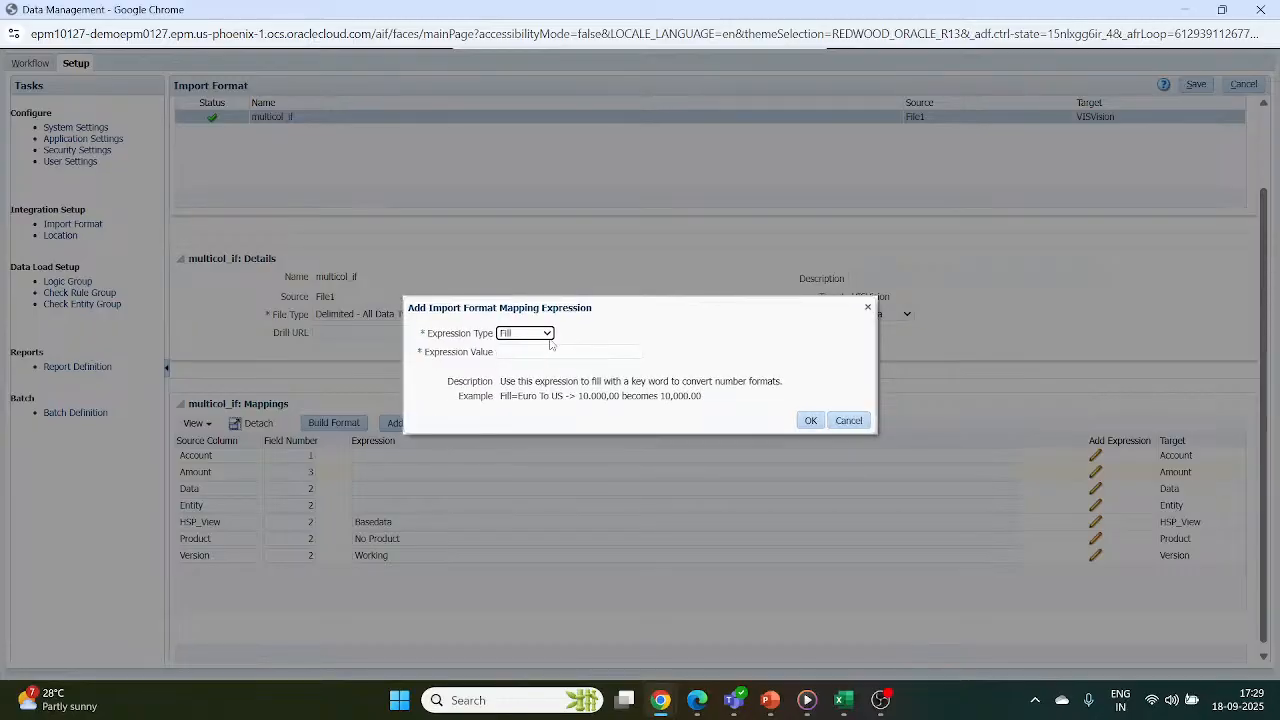
pyautogui.click(549, 335)
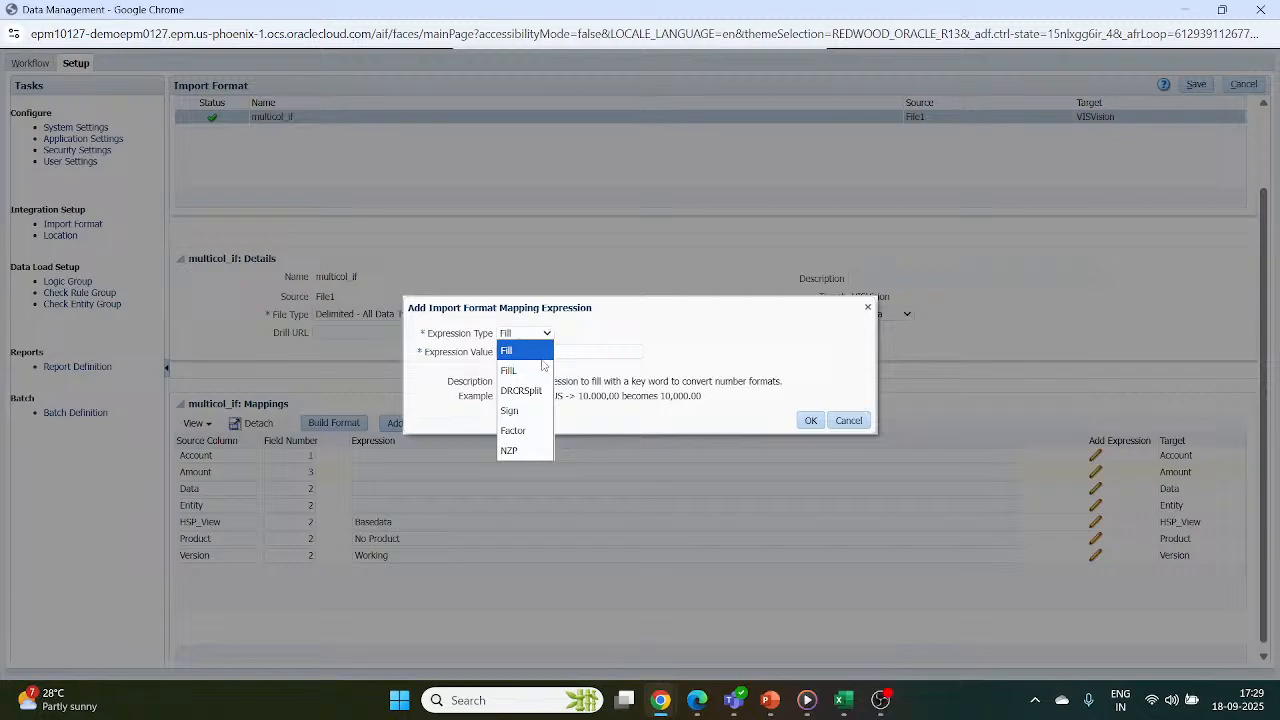
pyautogui.click(535, 391)
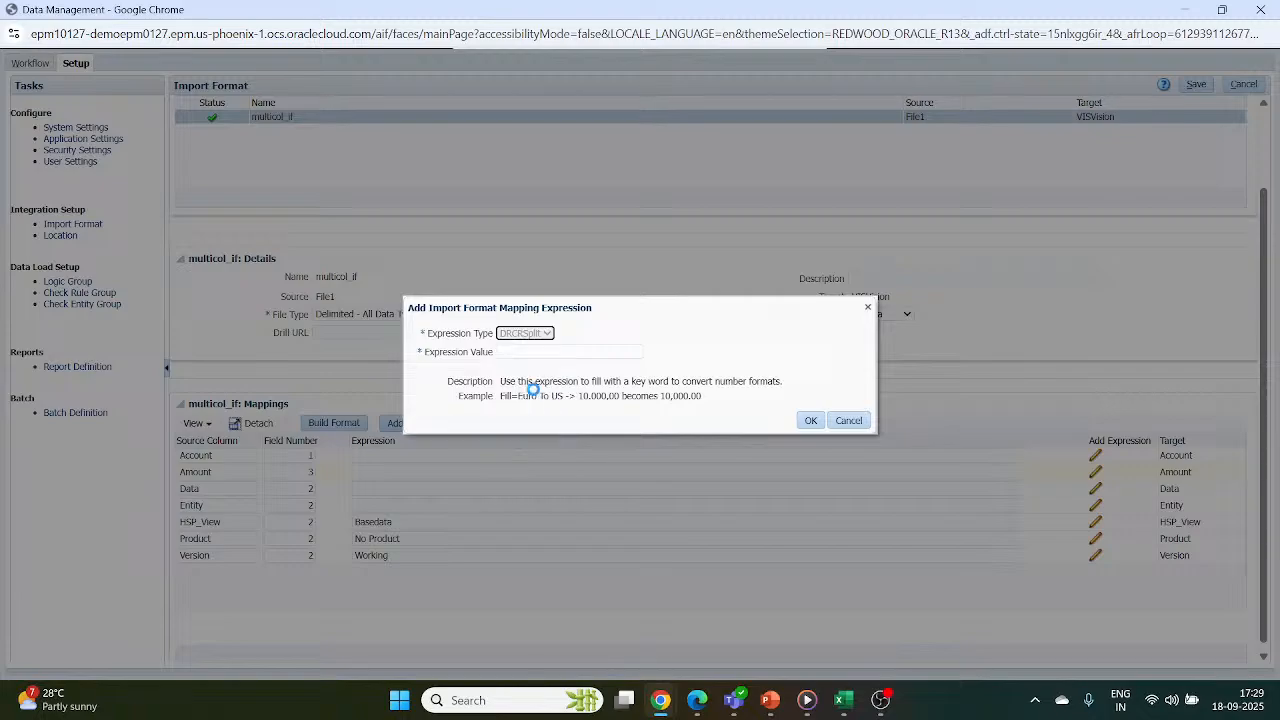
pyautogui.click(549, 335)
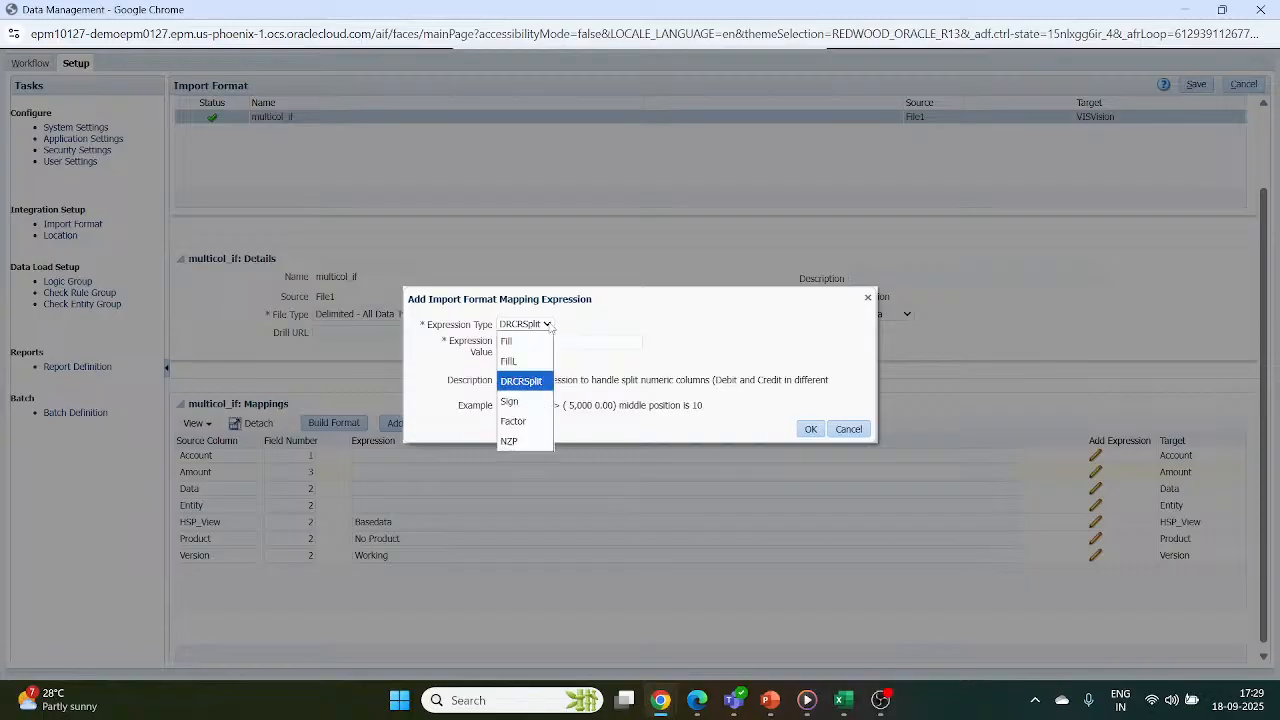
pyautogui.click(524, 441)
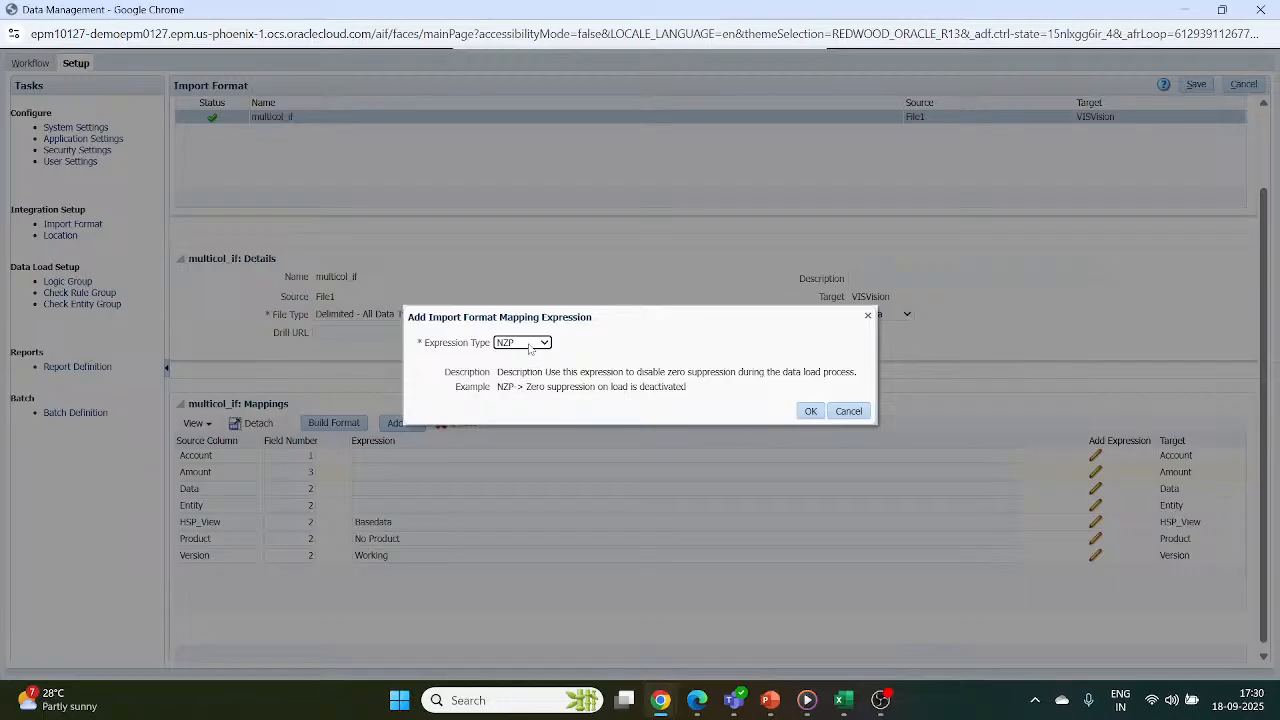
pyautogui.click(544, 343)
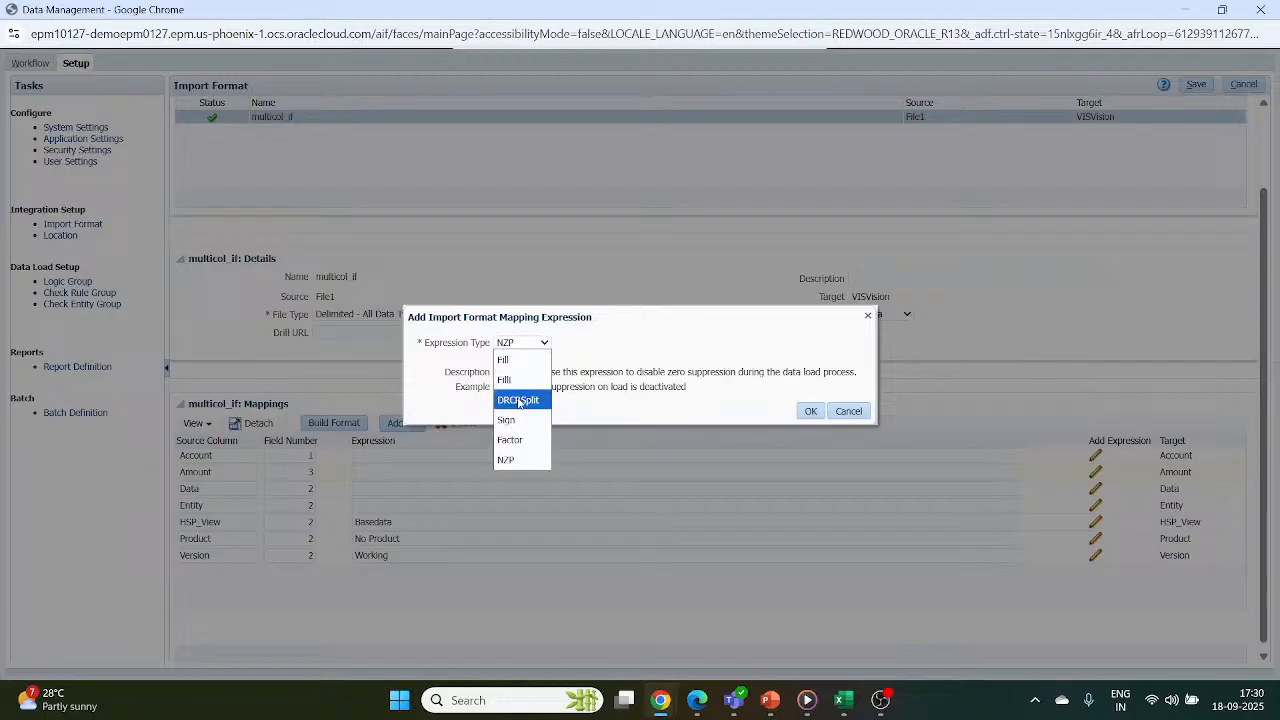
pyautogui.click(520, 358)
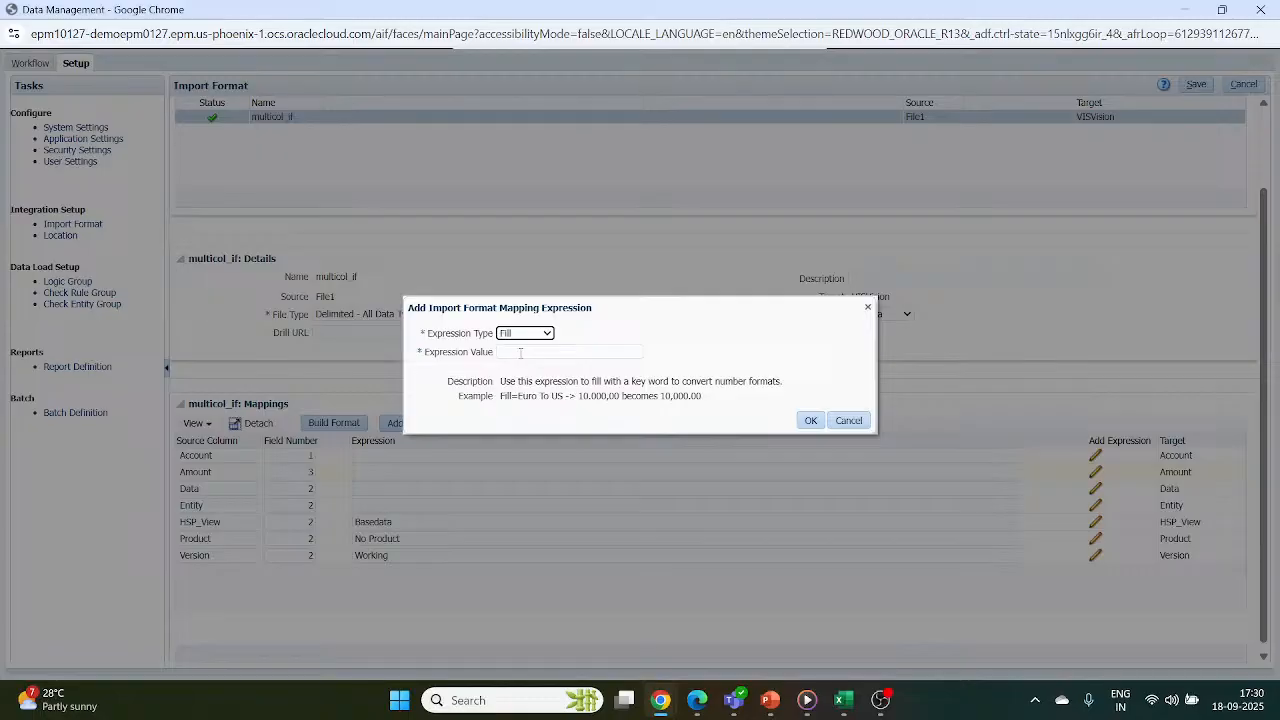
# - Check the Factor and Sign expression types, then close the dialog without adding an expression
pyautogui.click(547, 334)
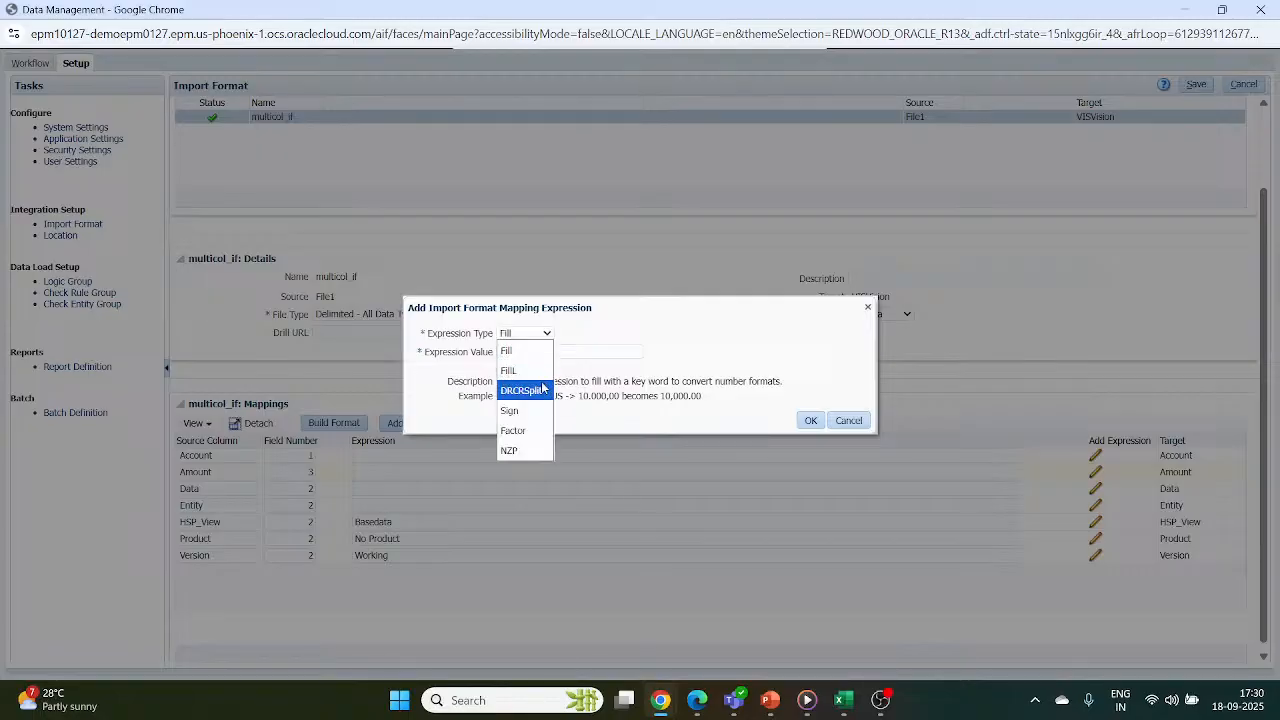
pyautogui.click(514, 430)
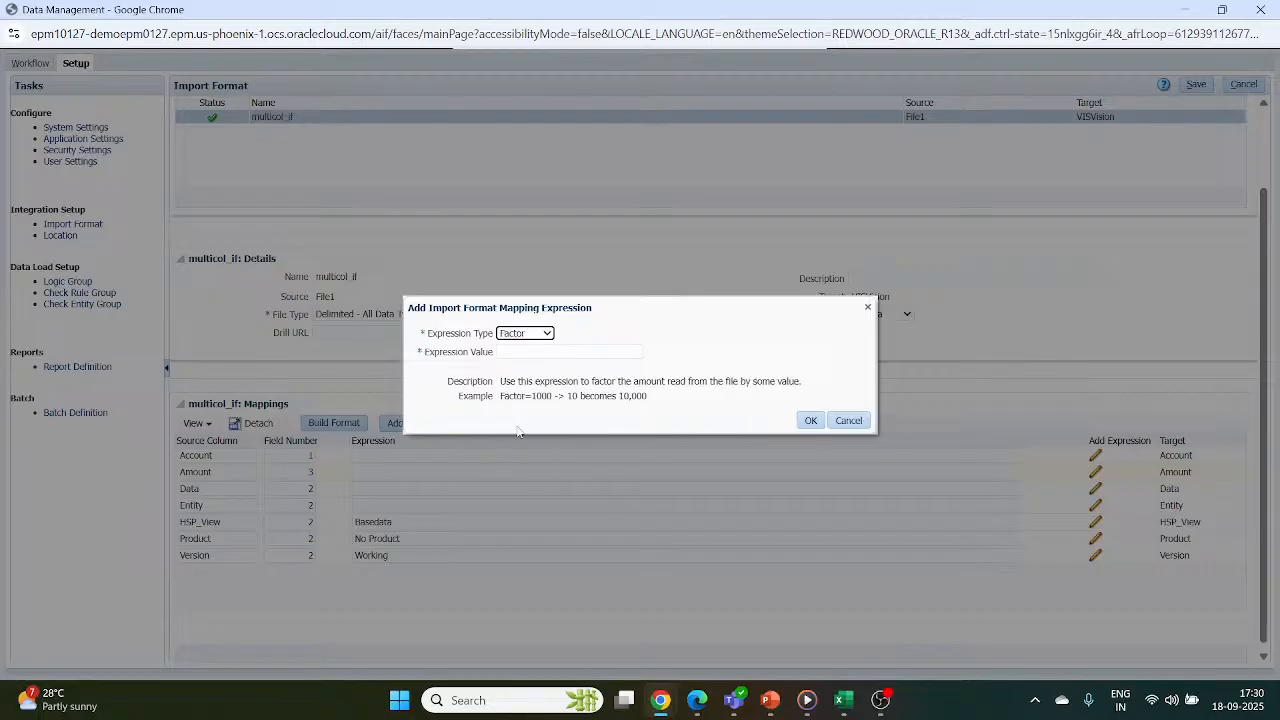
pyautogui.click(546, 334)
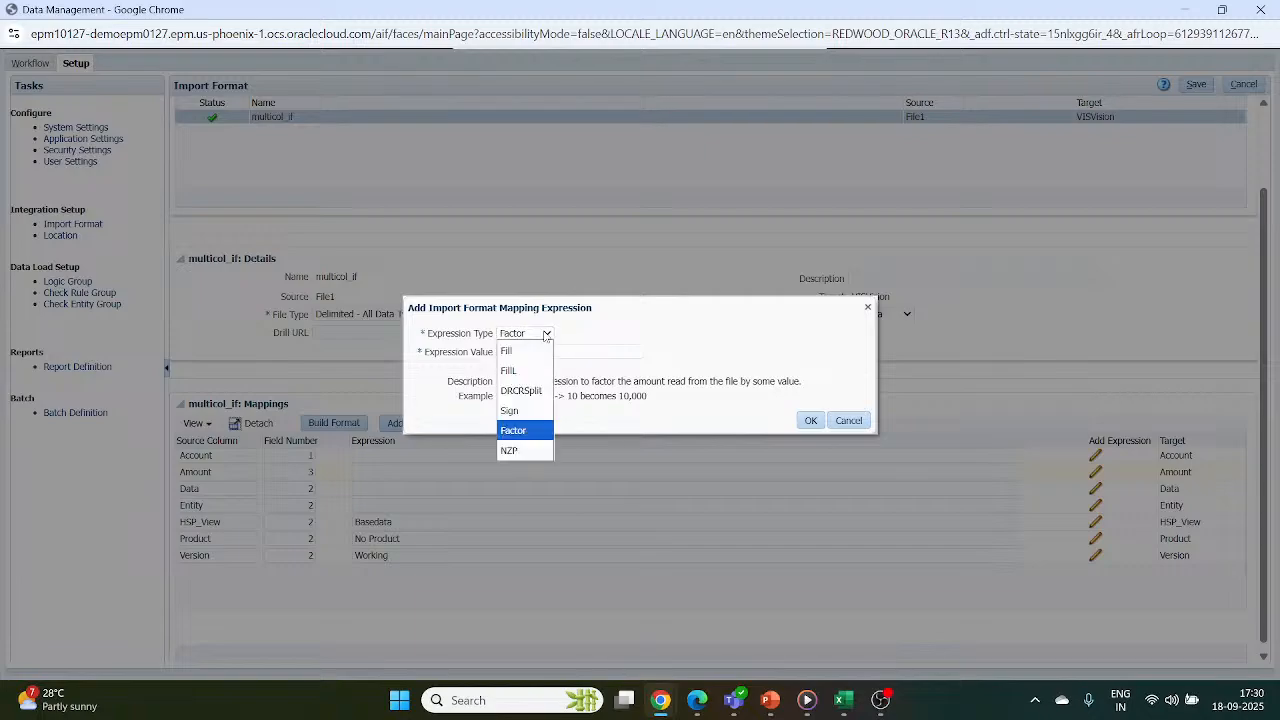
pyautogui.click(523, 411)
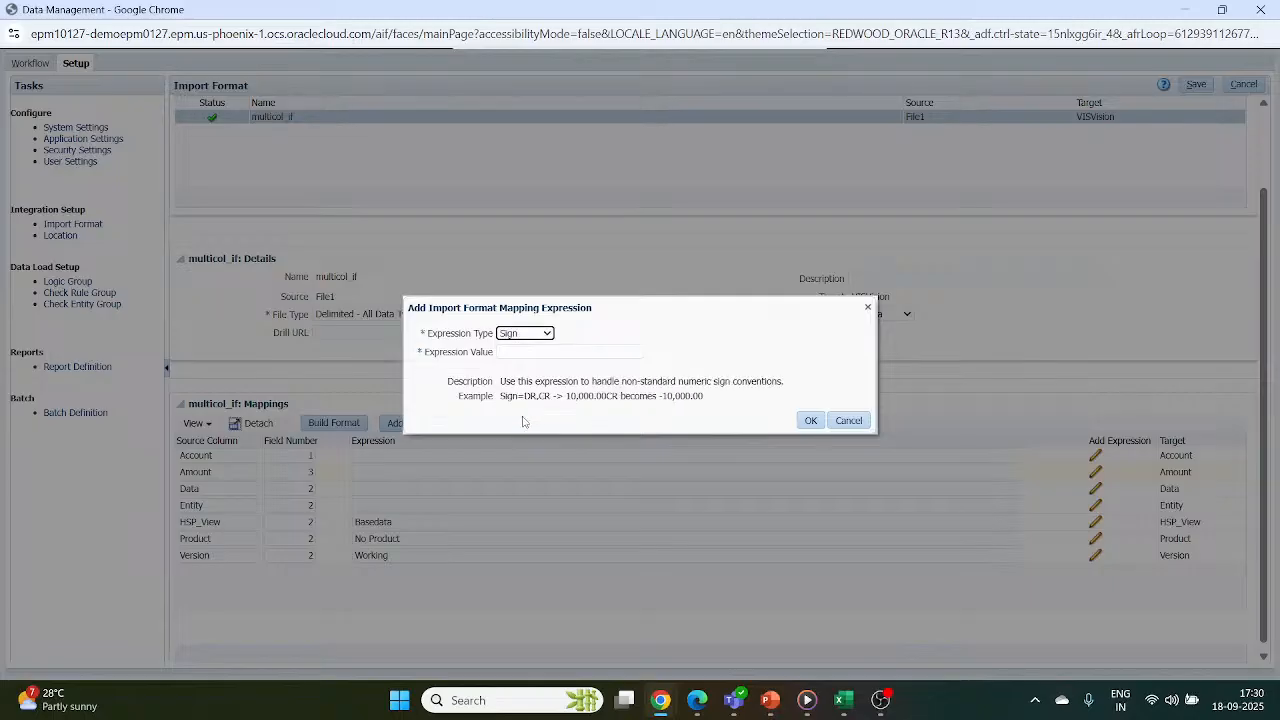
pyautogui.click(547, 334)
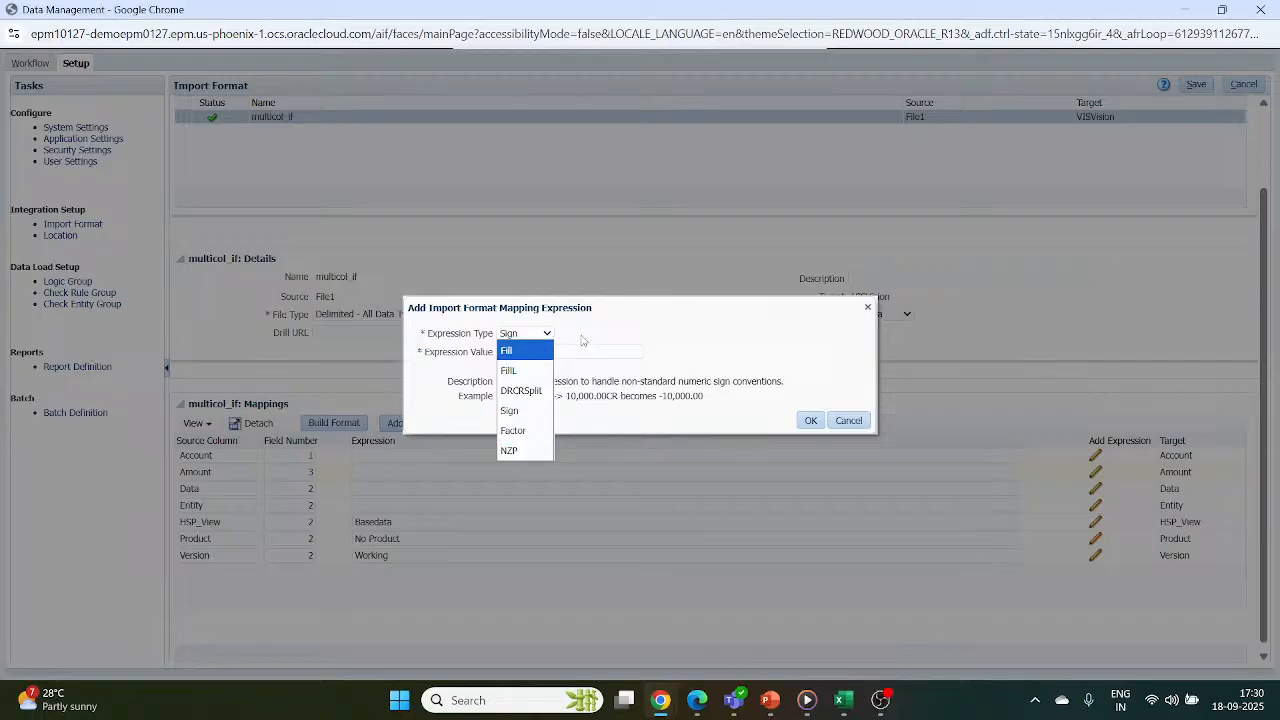
pyautogui.click(868, 307)
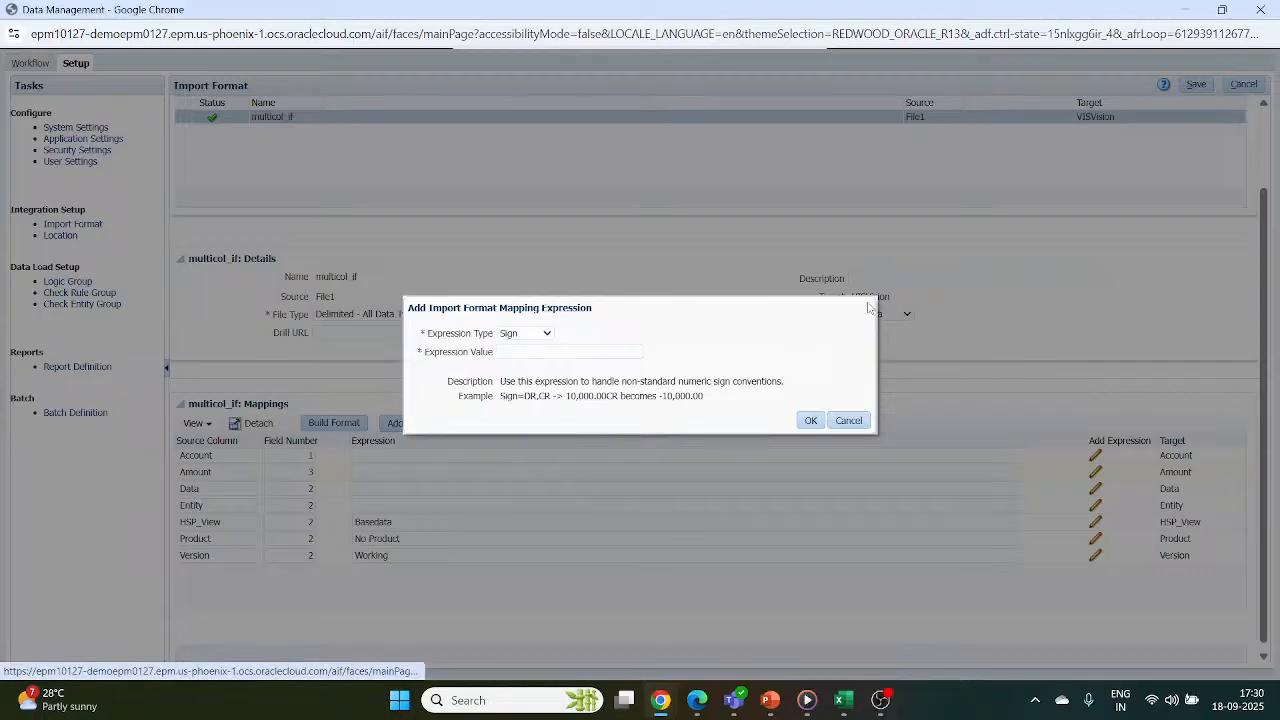
pyautogui.click(868, 307)
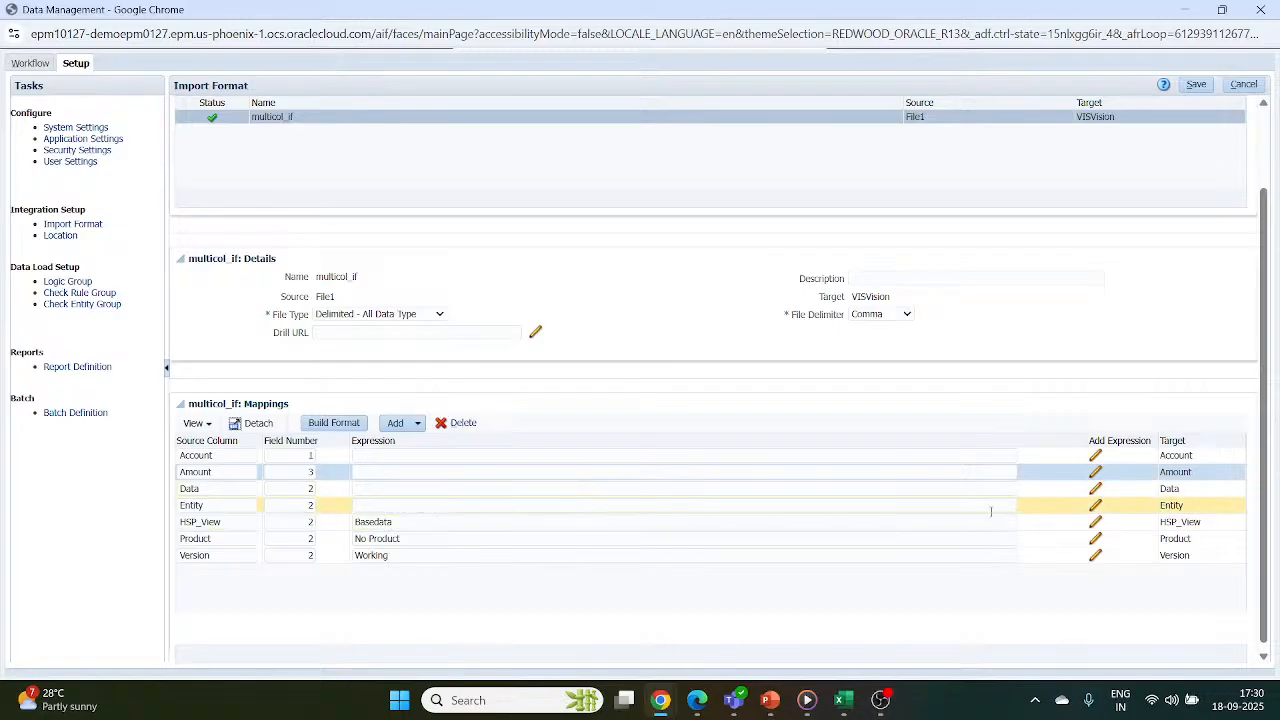
pyautogui.click(1097, 488)
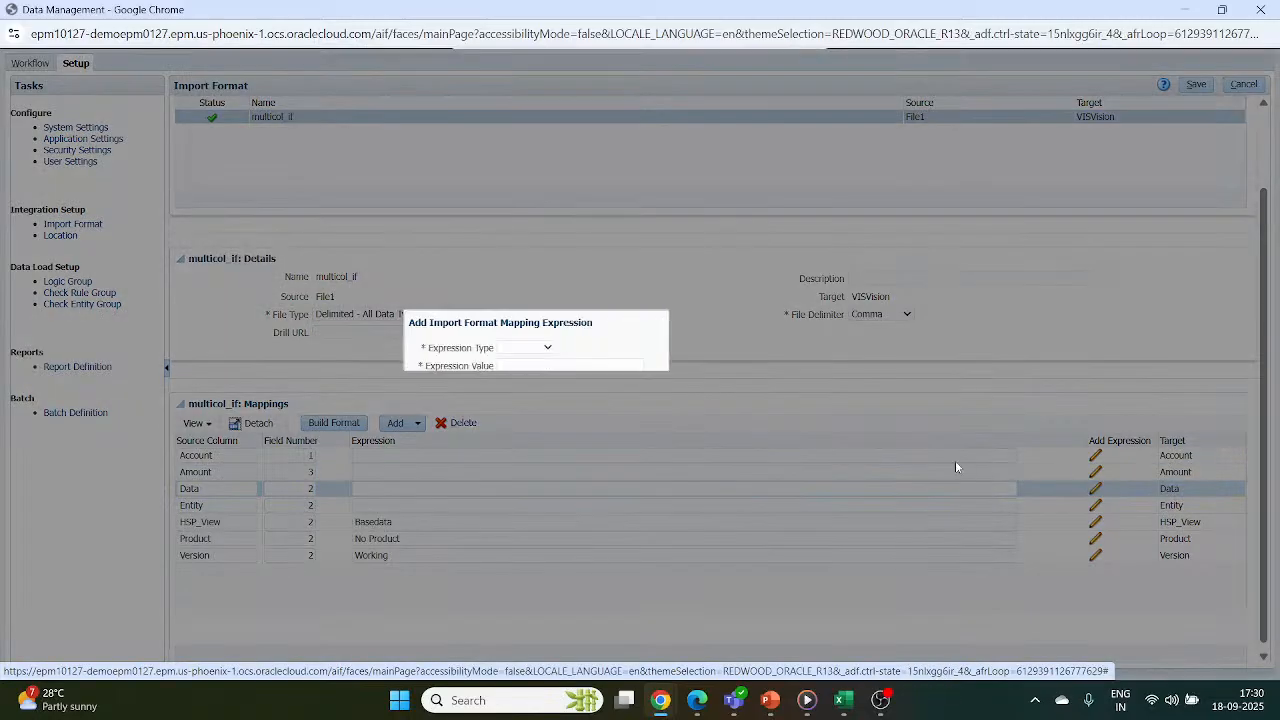
pyautogui.click(548, 348)
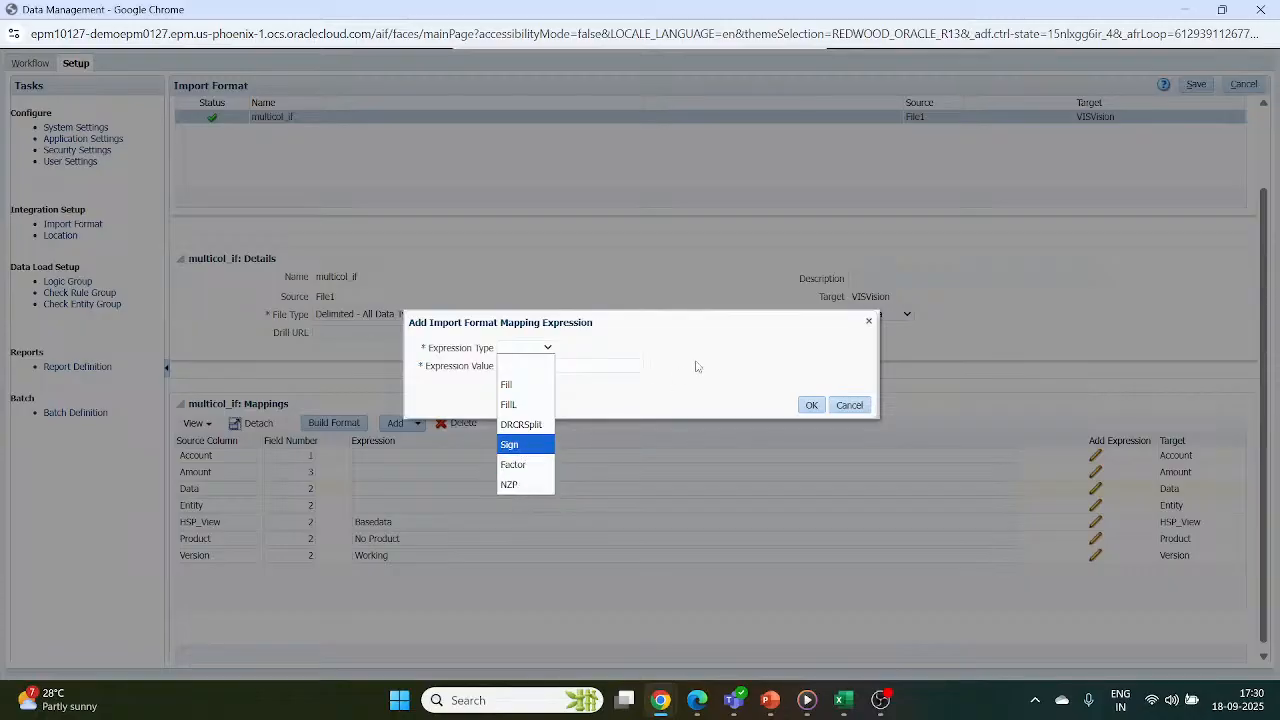
pyautogui.click(874, 321)
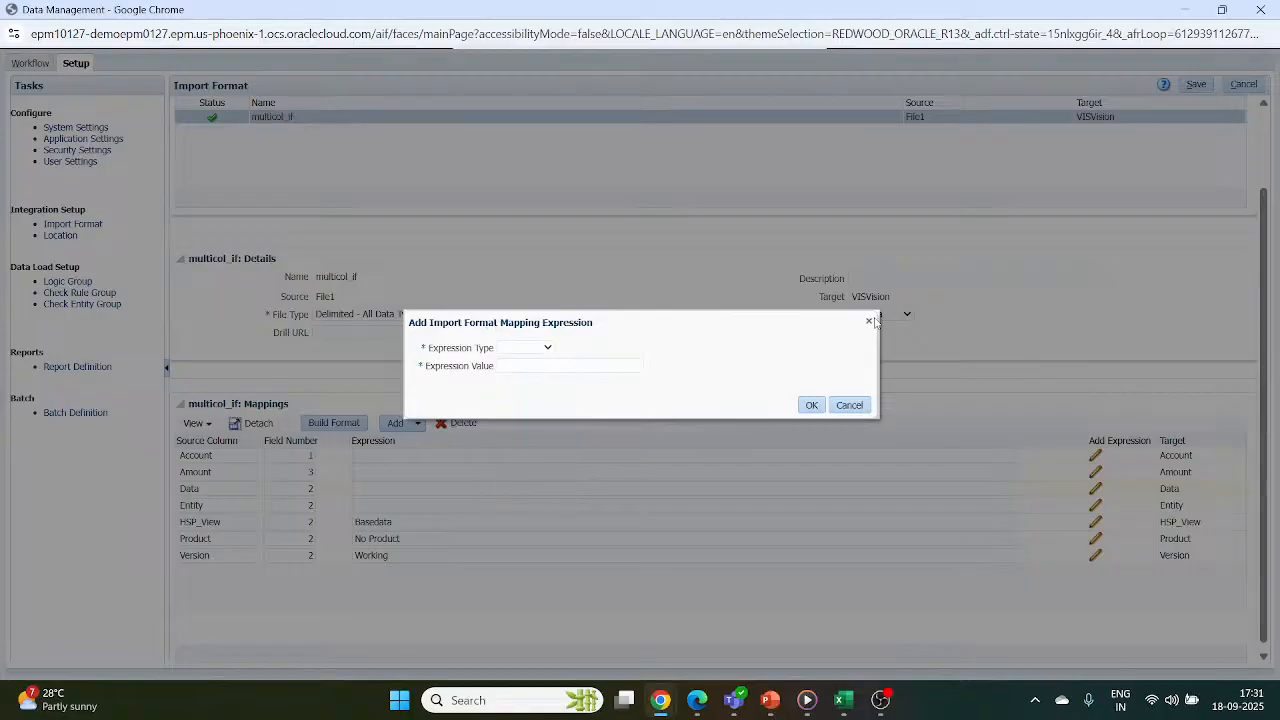
pyautogui.click(869, 321)
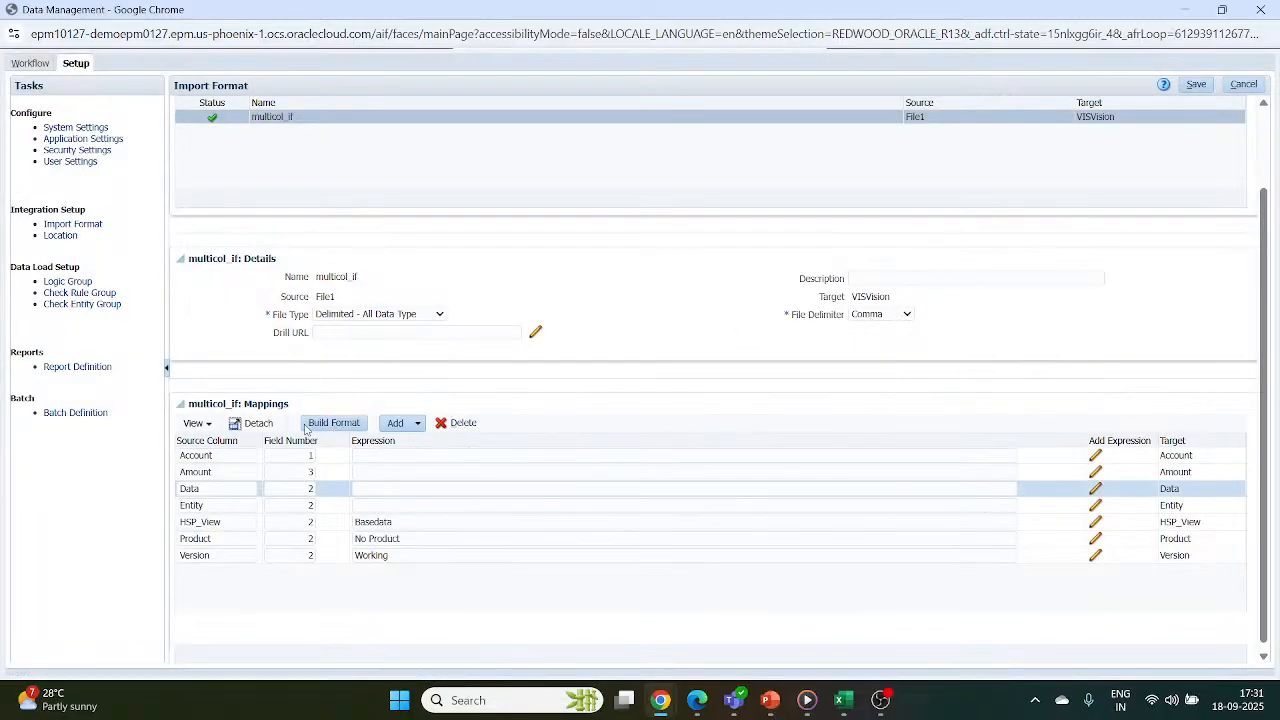
# - Delete the Data row's source column and field number, then select its empty Source Column cell
pyautogui.click(444, 428)
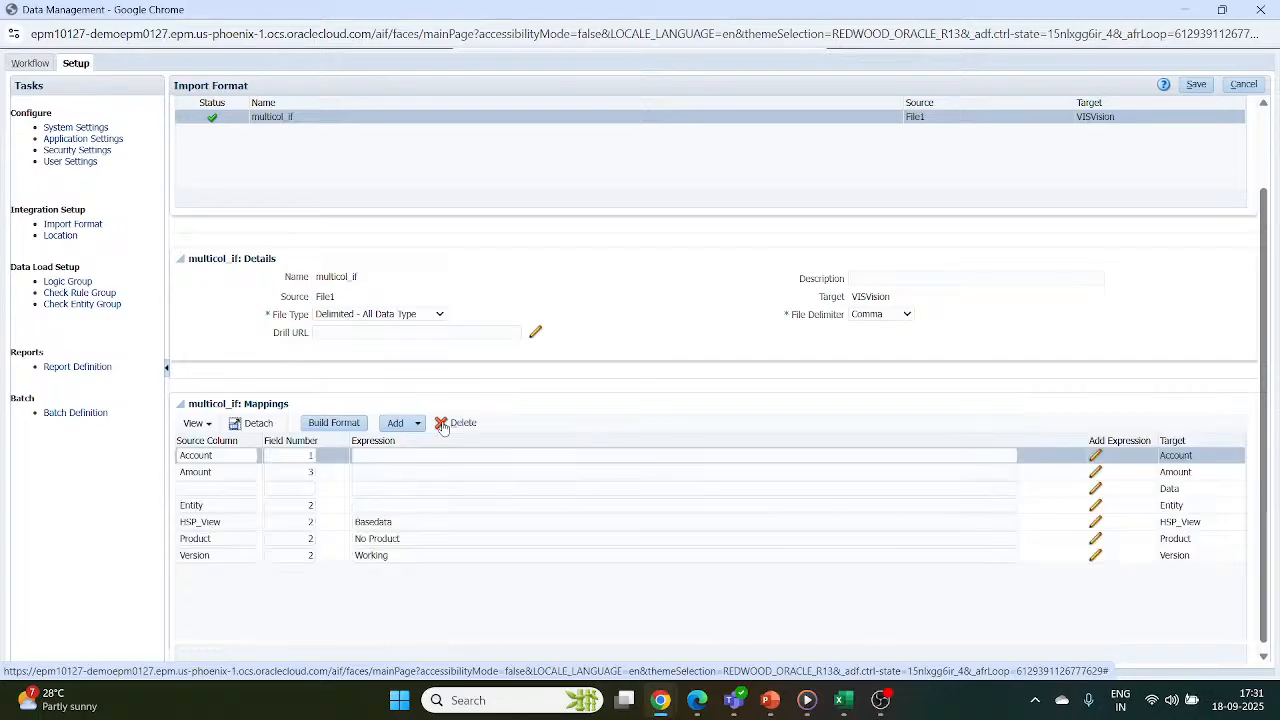
pyautogui.click(383, 491)
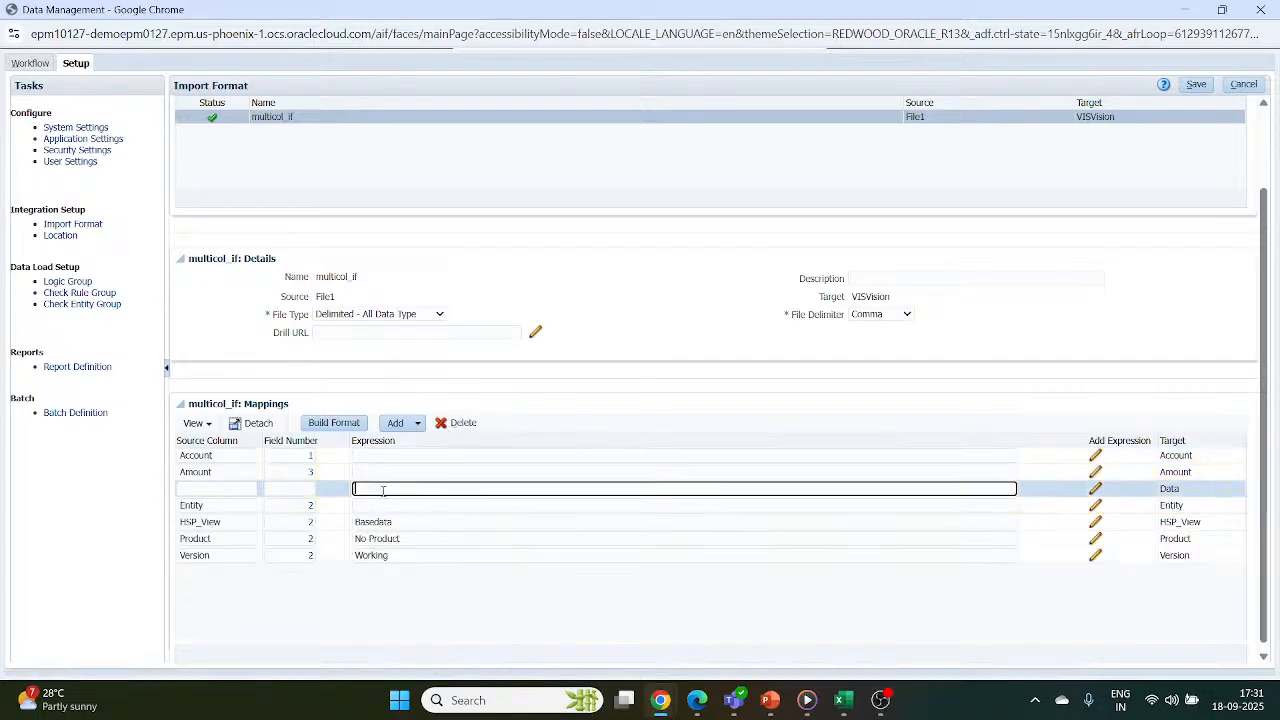
pyautogui.click(441, 425)
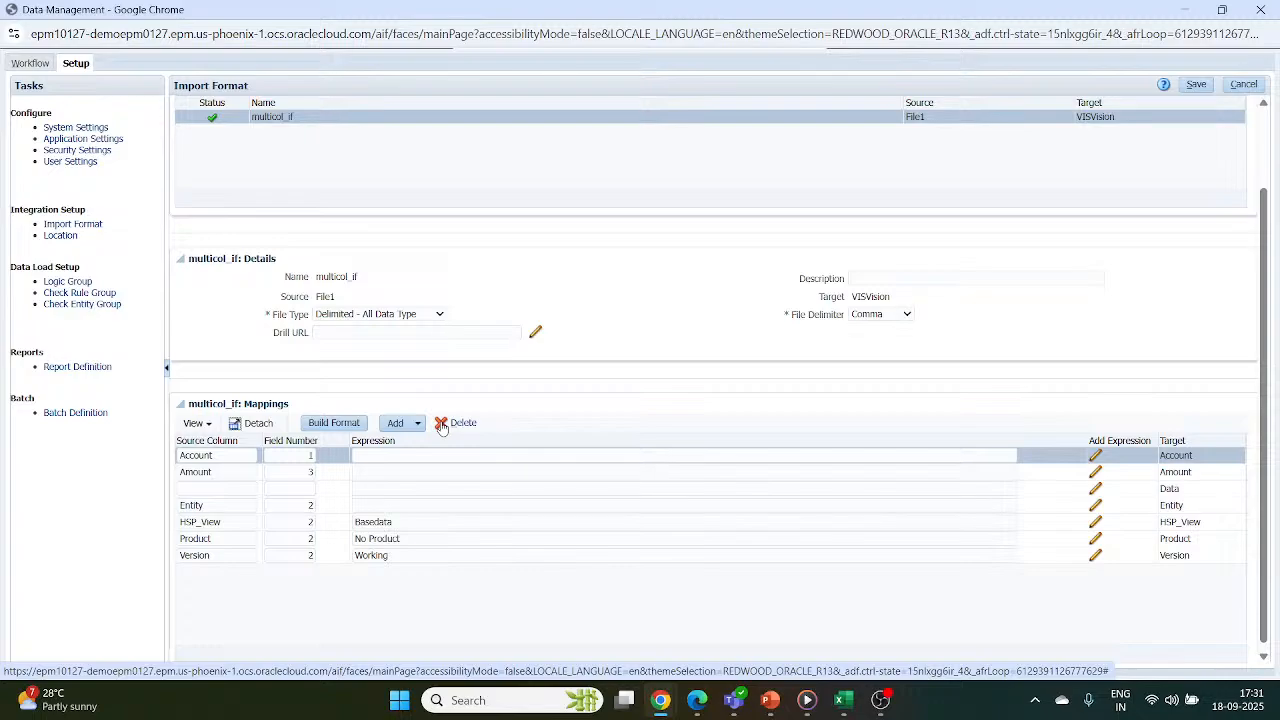
pyautogui.click(1196, 497)
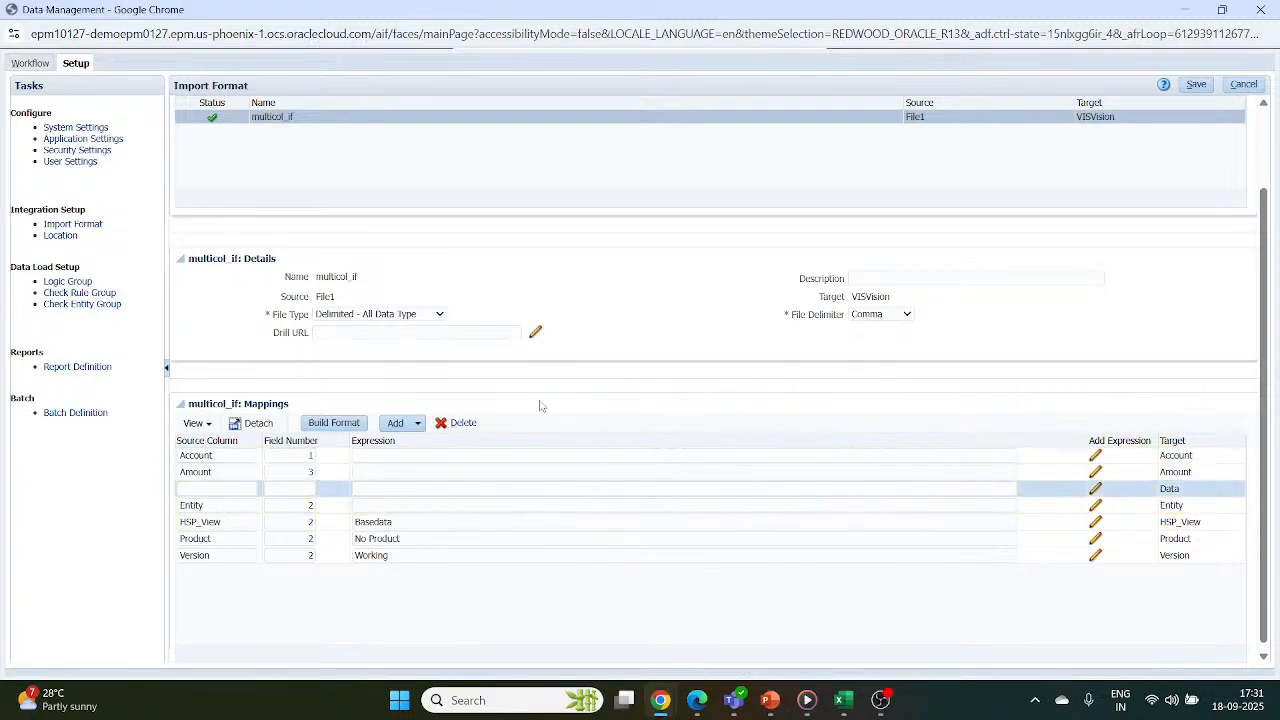
pyautogui.click(443, 424)
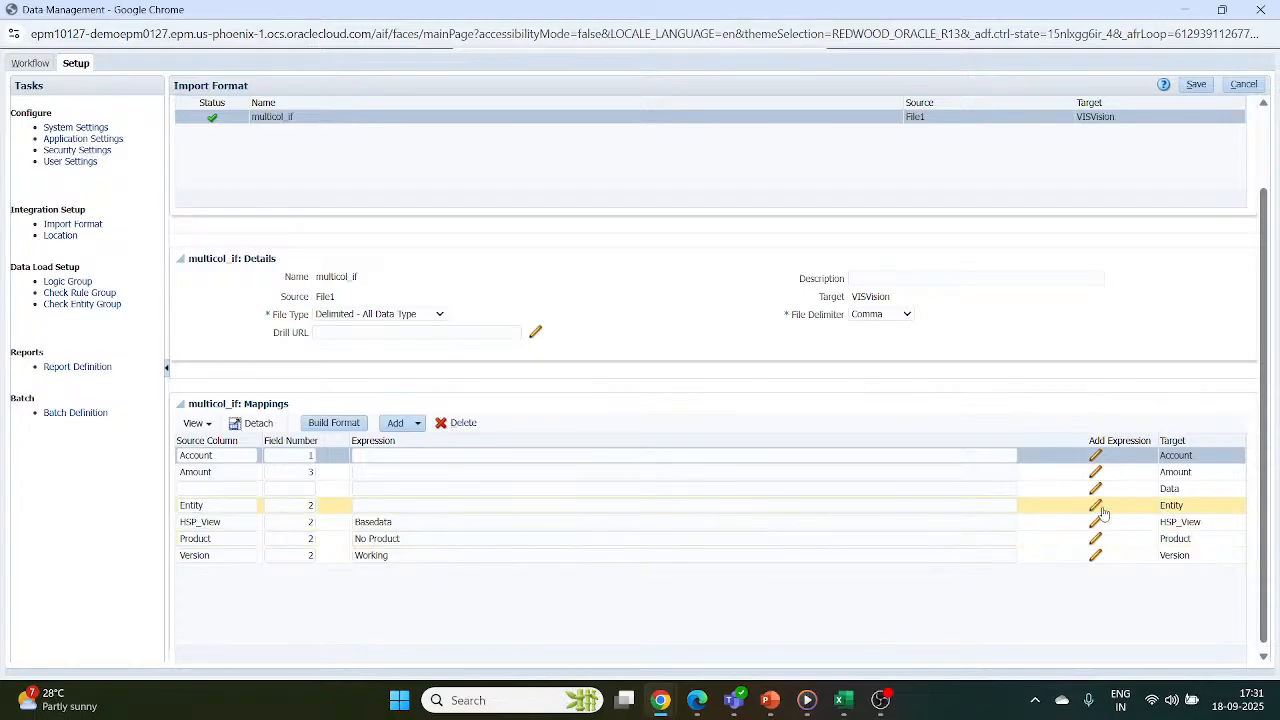
pyautogui.click(1170, 488)
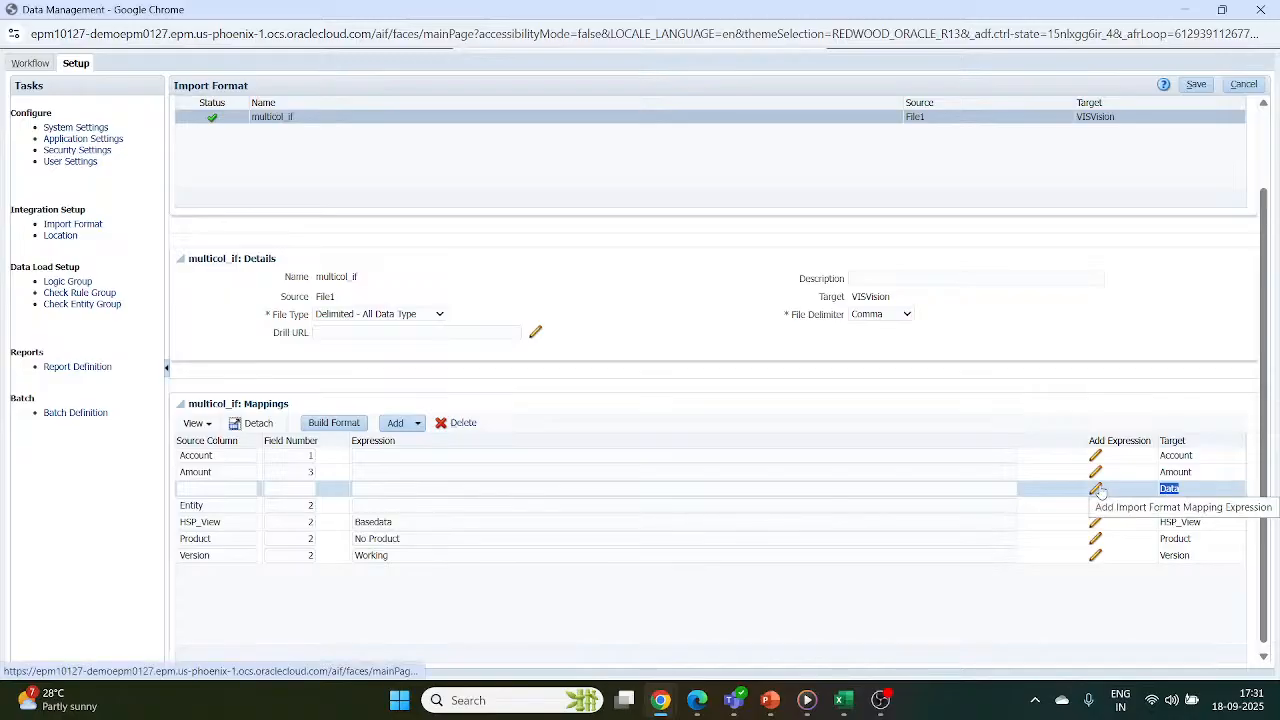
pyautogui.click(441, 423)
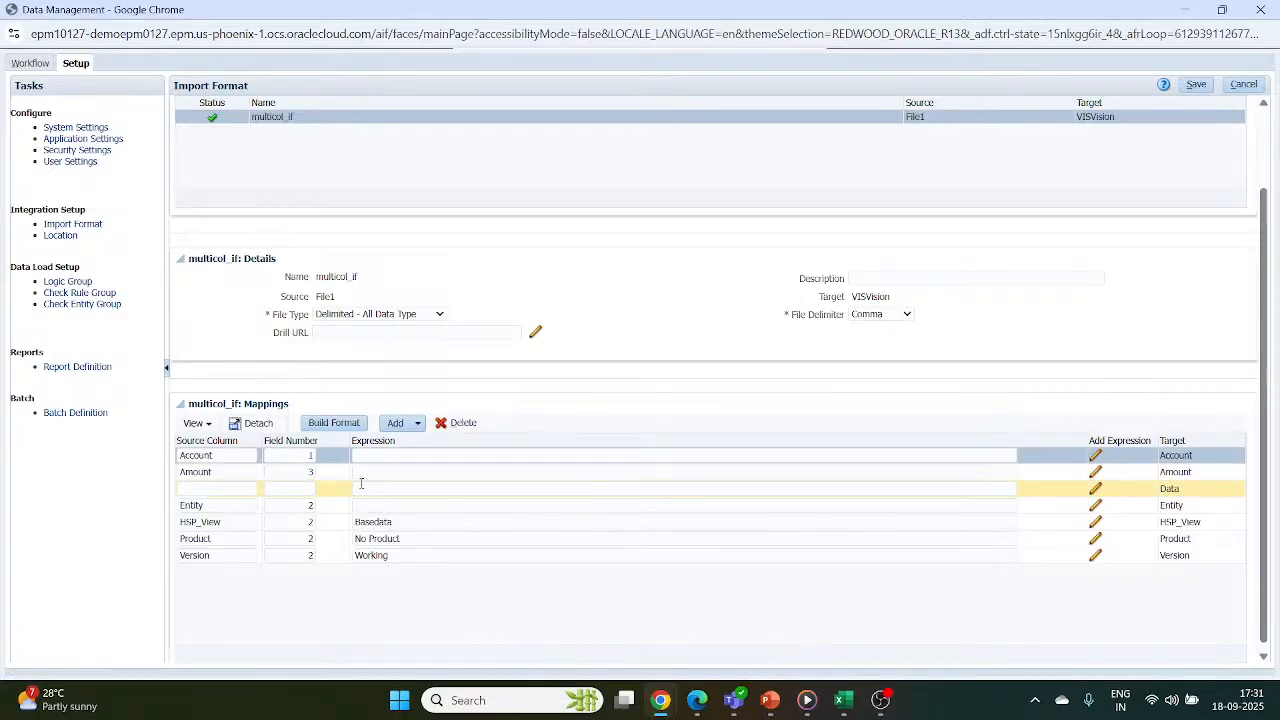
pyautogui.click(214, 487)
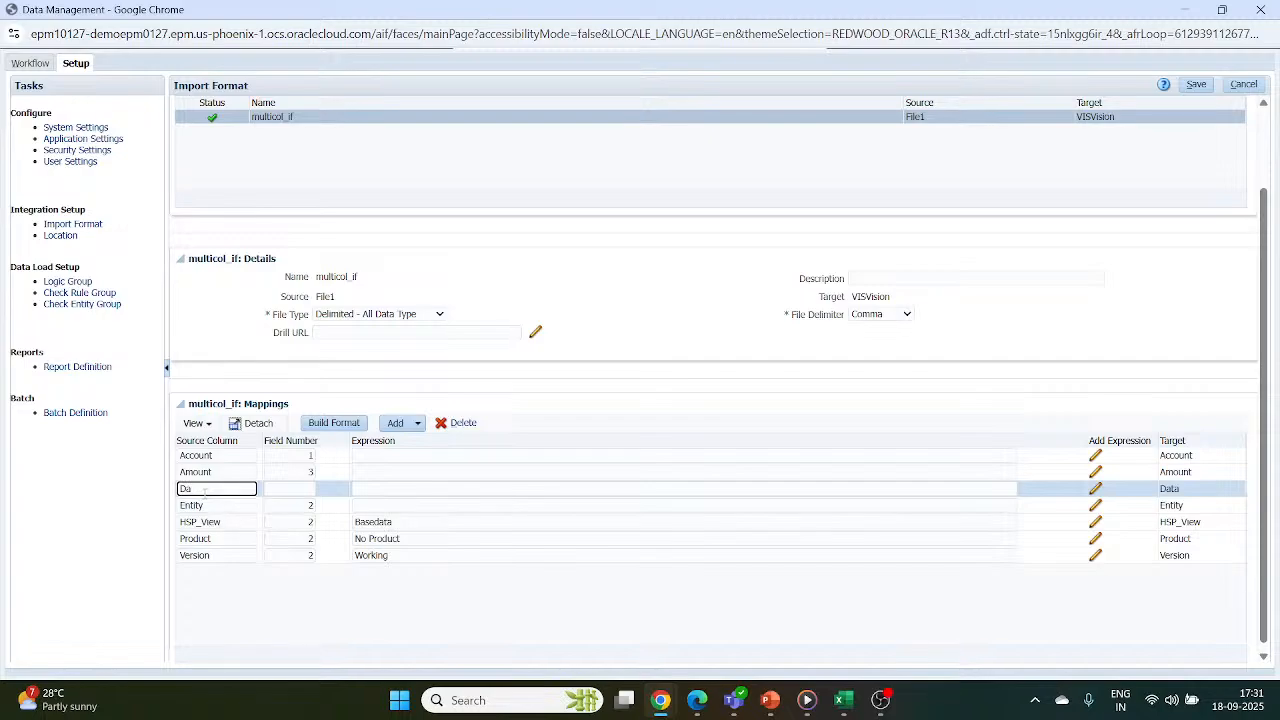
# - Set the Data row's field number to 3, leaving its expression empty
pyautogui.click(290, 487)
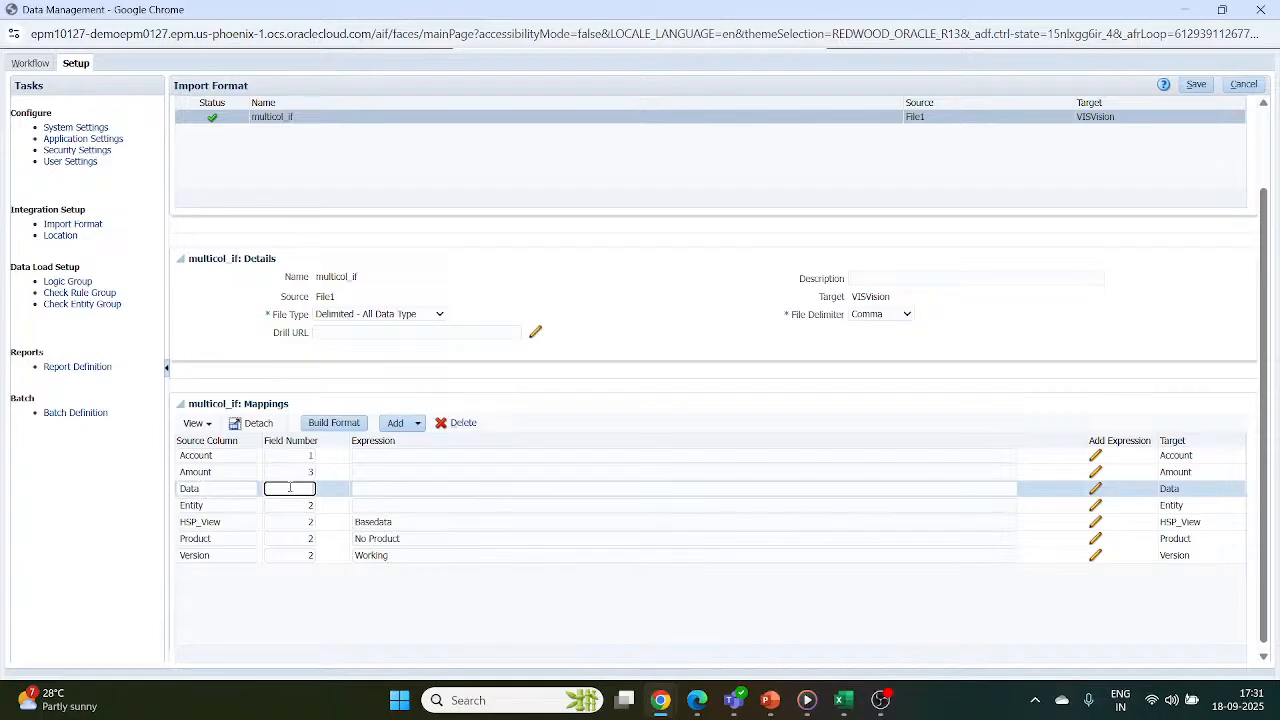
pyautogui.click(371, 487)
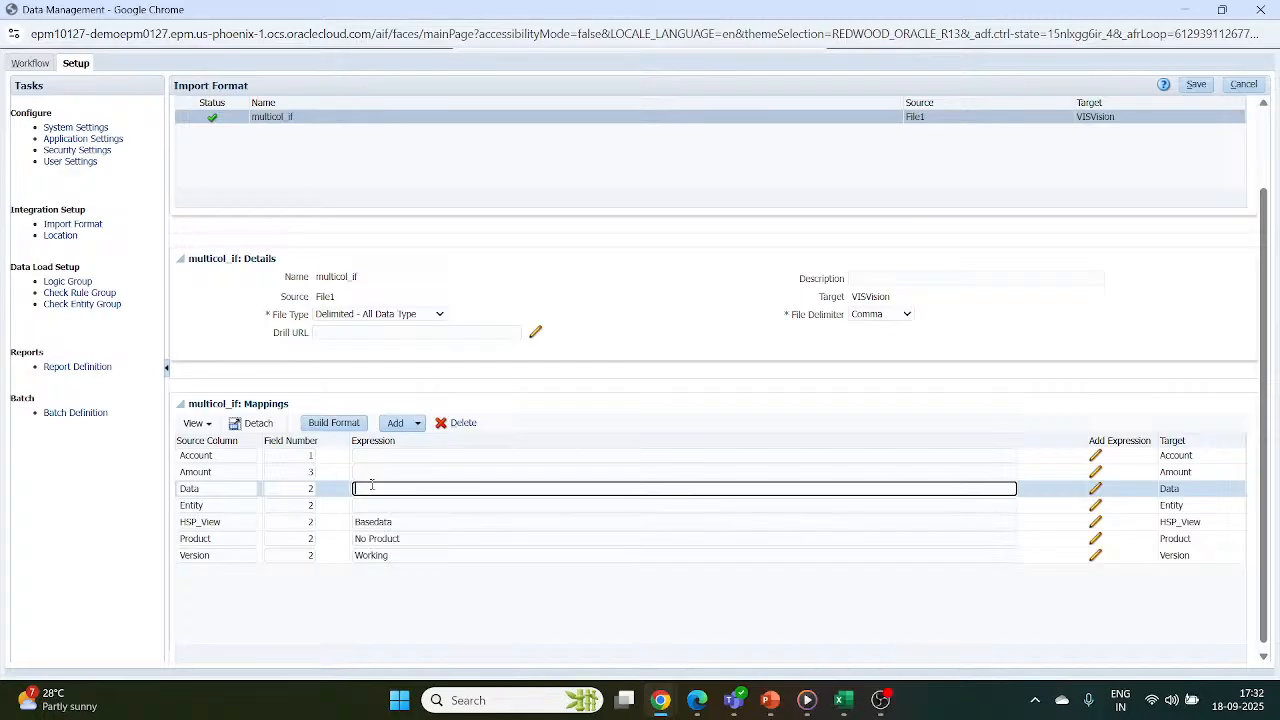
pyautogui.click(316, 489)
pyautogui.click(310, 487)
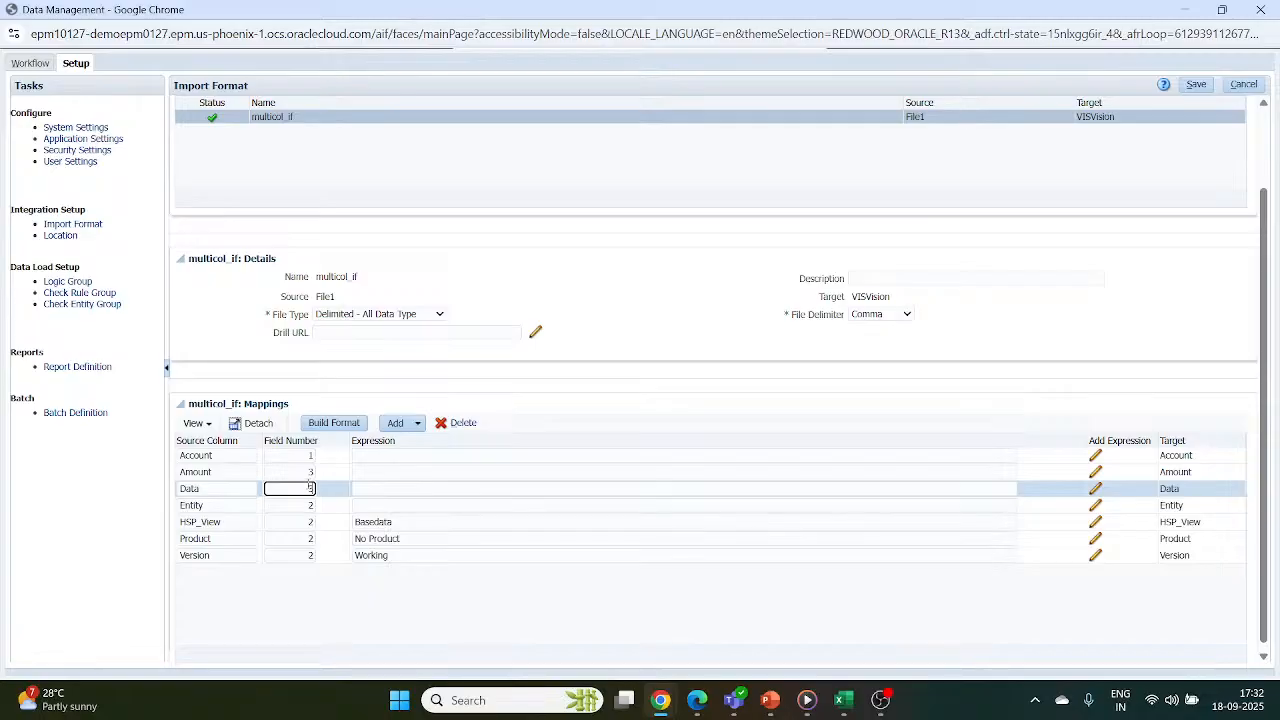
pyautogui.write('3')
pyautogui.press('Tab')
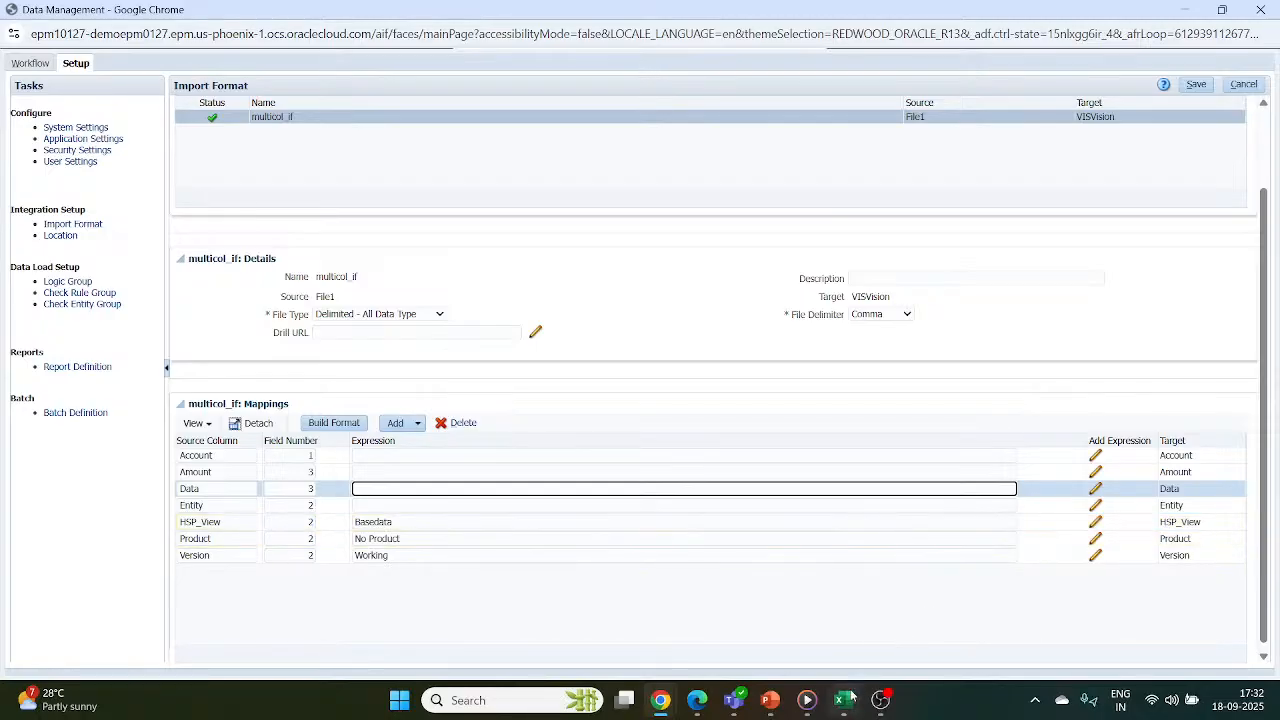
# - Bring the Book1 Excel workbook with Account, Entity and Jan–Mar values to the front
pyautogui.moveTo(851, 697)
pyautogui.click(840, 660)
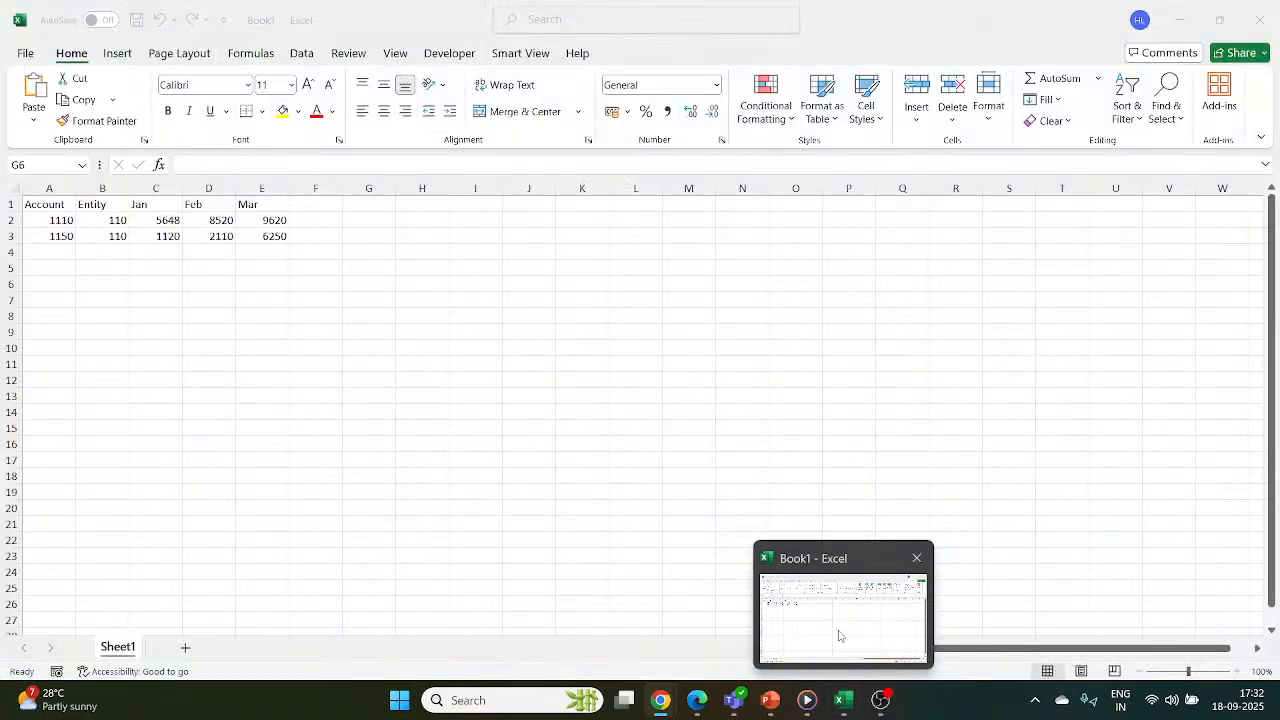
pyautogui.click(840, 635)
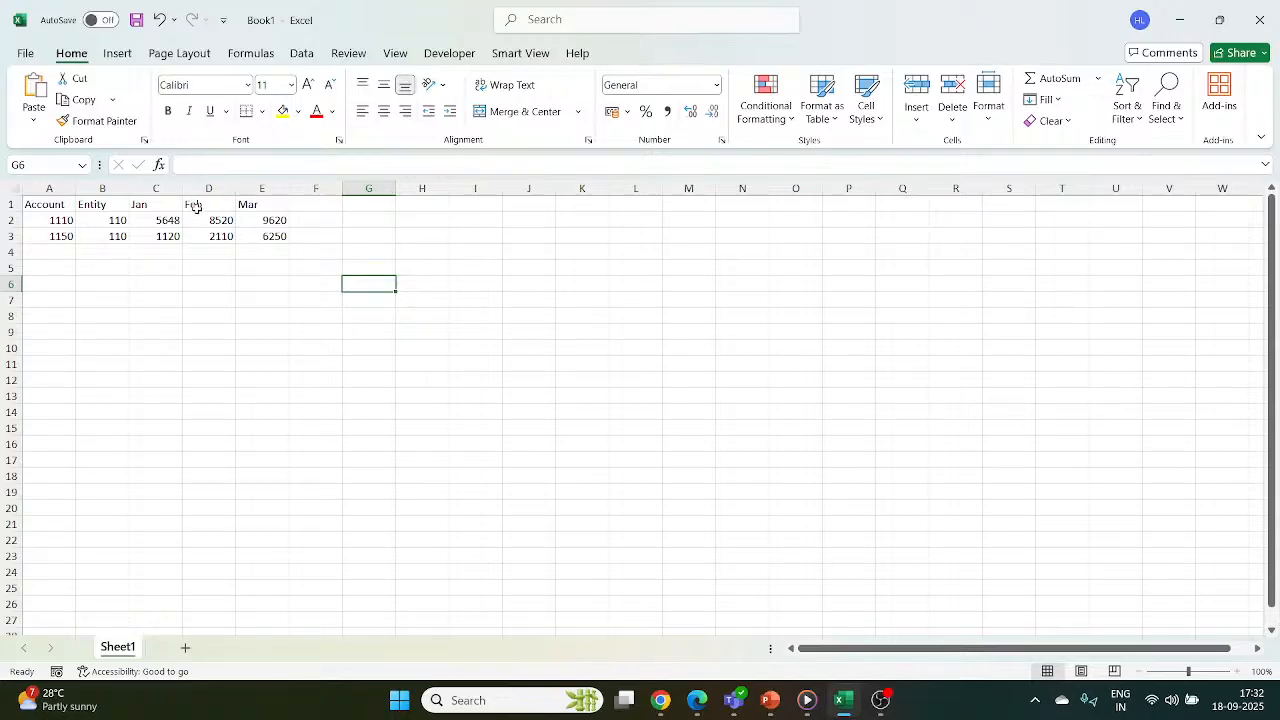
pyautogui.moveTo(847, 699)
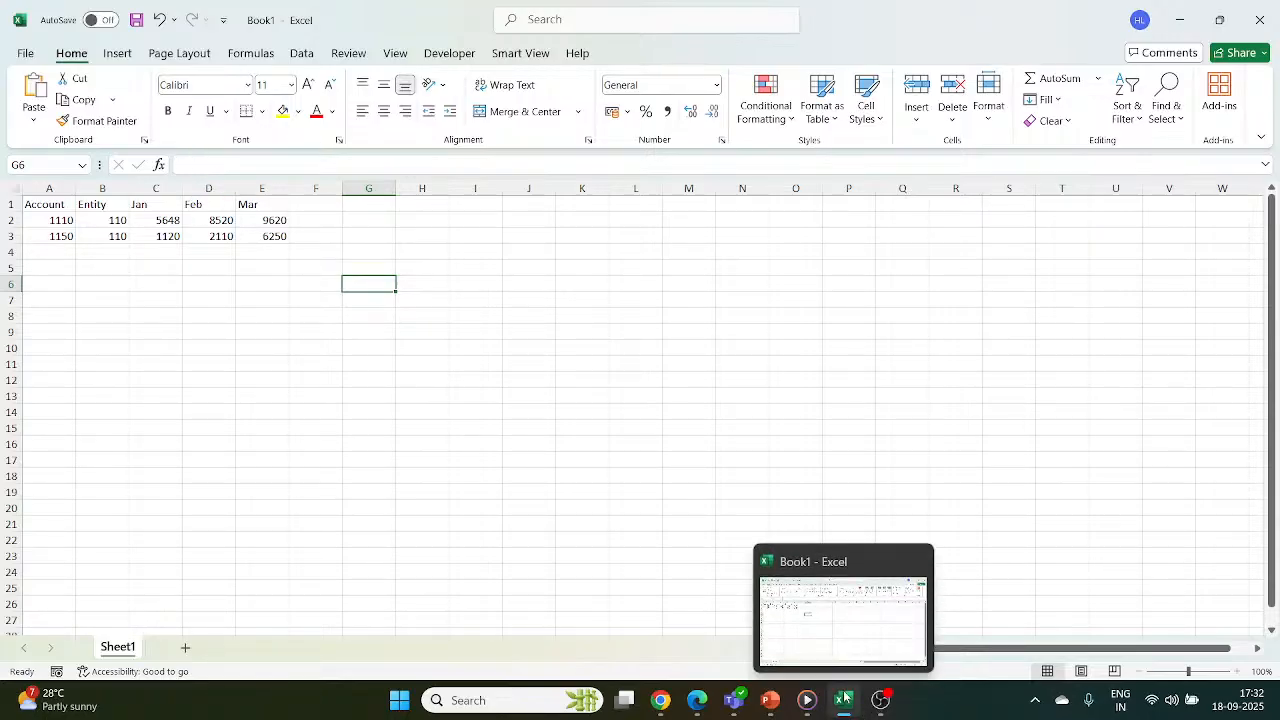
pyautogui.click(845, 628)
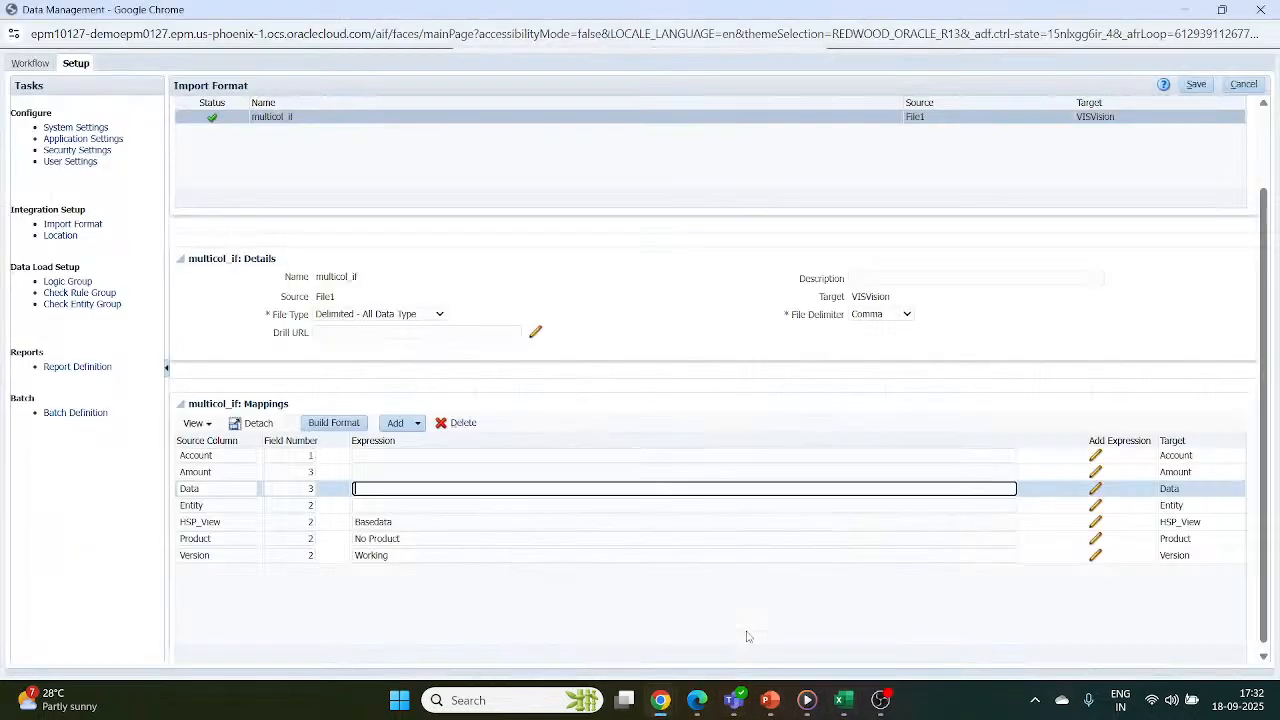
# - Back in Data Management, try Build Format, close the file list unchanged, and select the Amount row
pyautogui.click(746, 632)
pyautogui.click(406, 474)
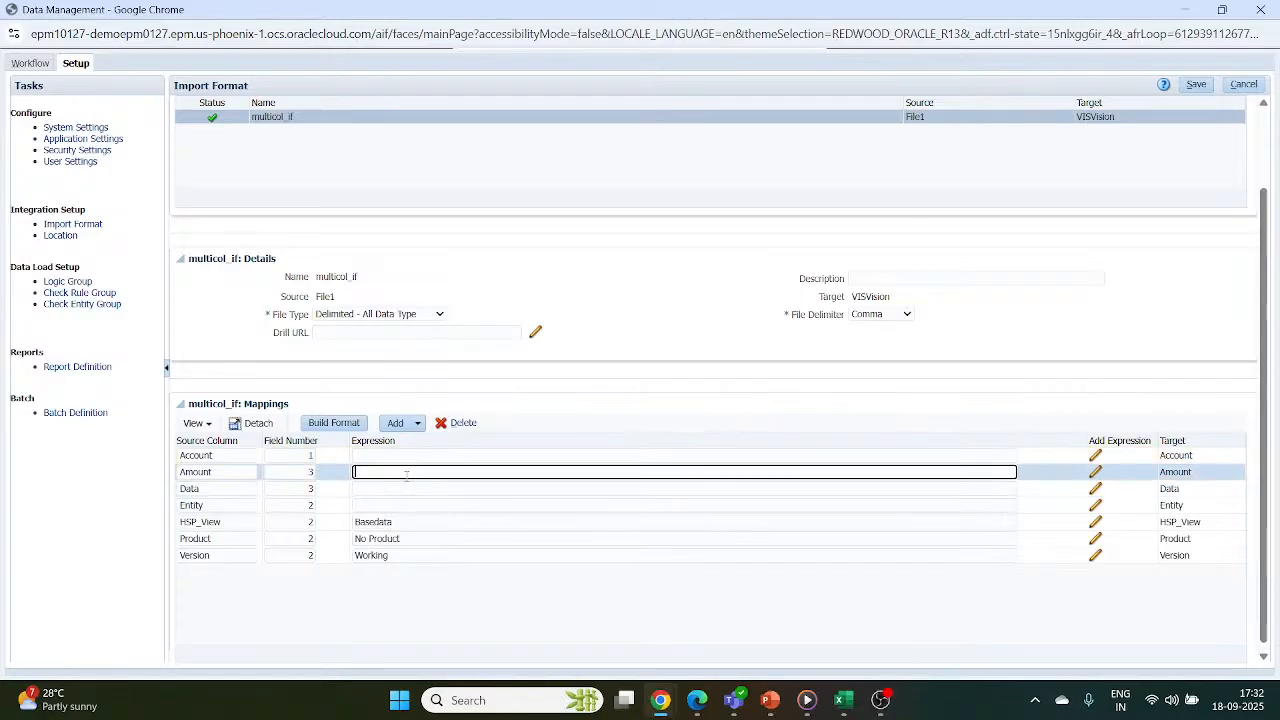
pyautogui.click(333, 423)
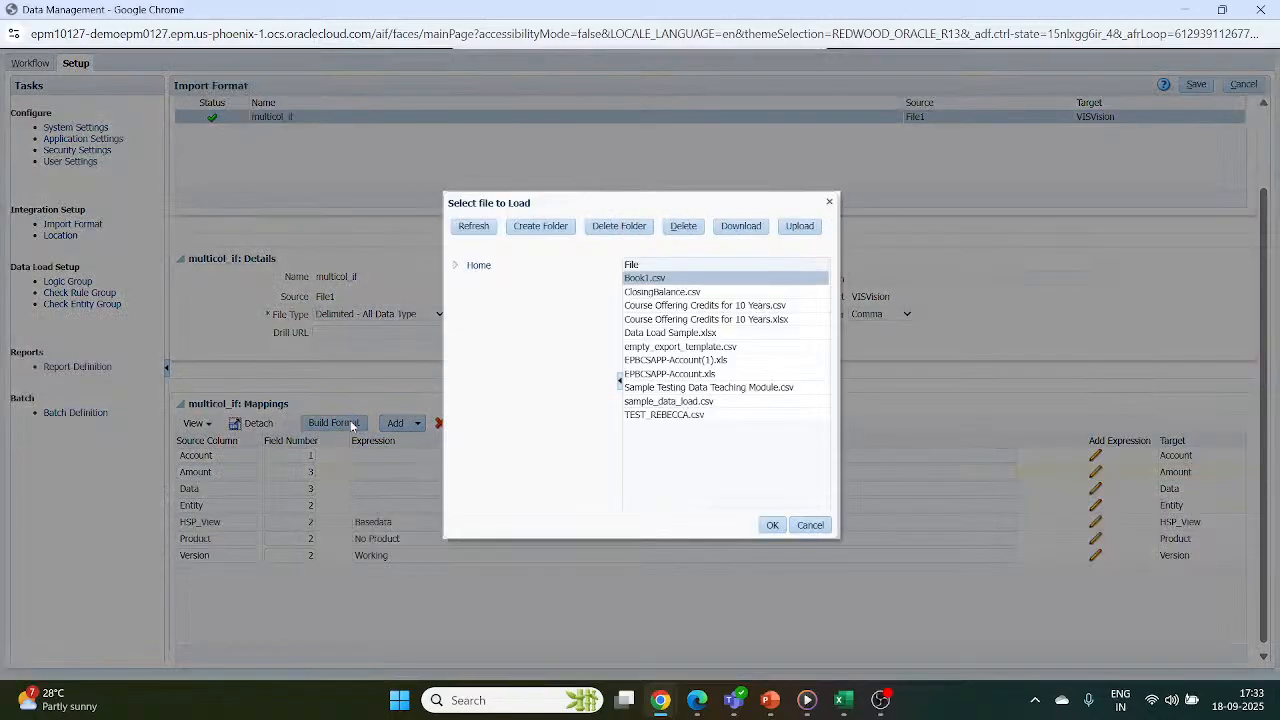
pyautogui.click(829, 204)
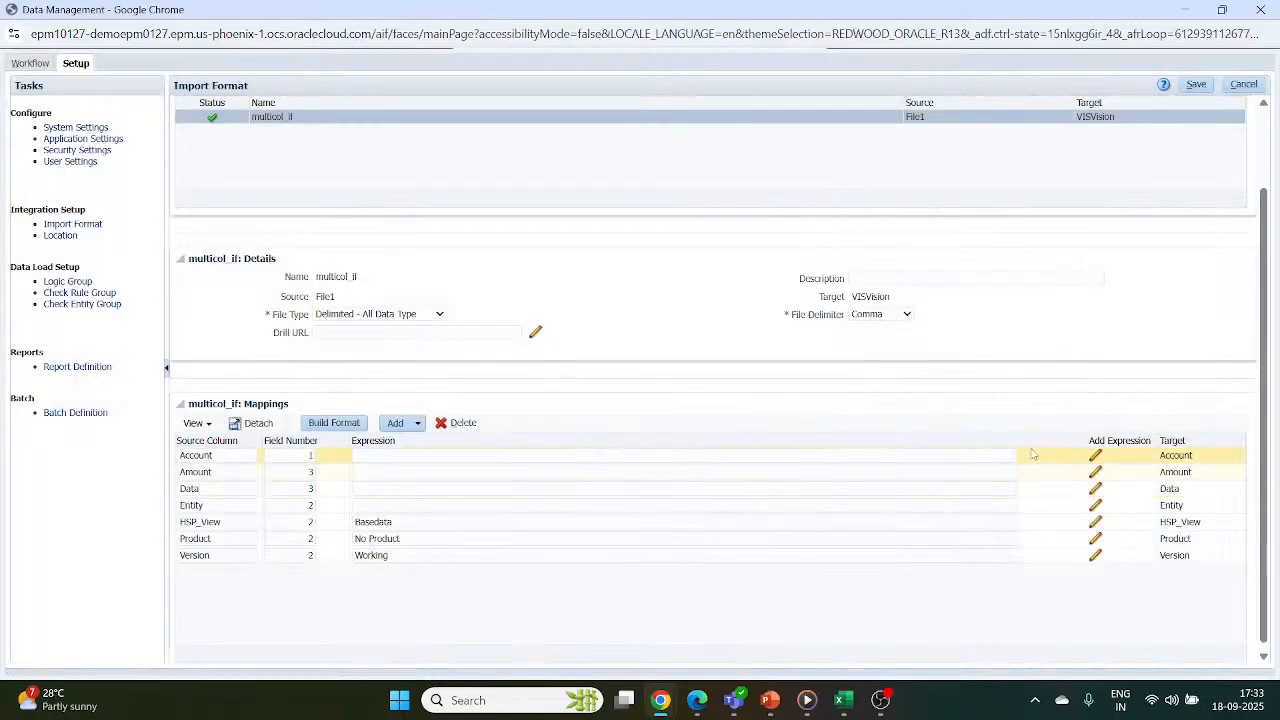
pyautogui.click(962, 490)
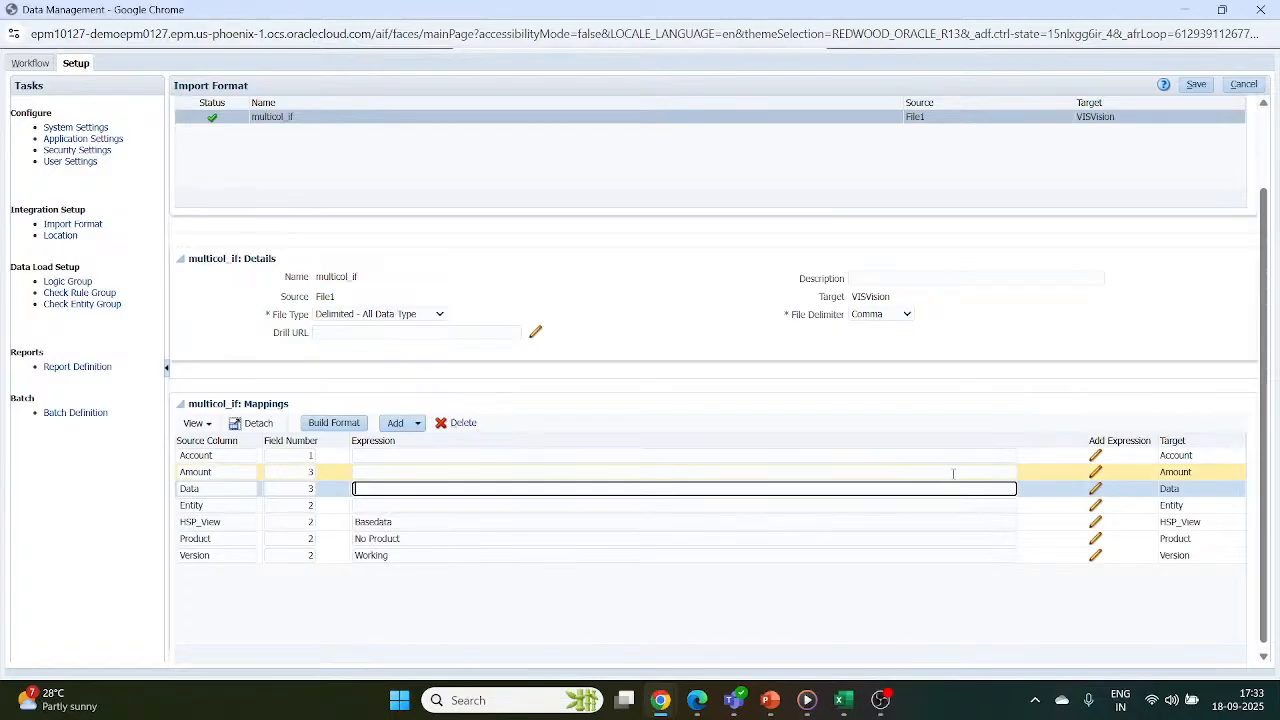
pyautogui.click(948, 467)
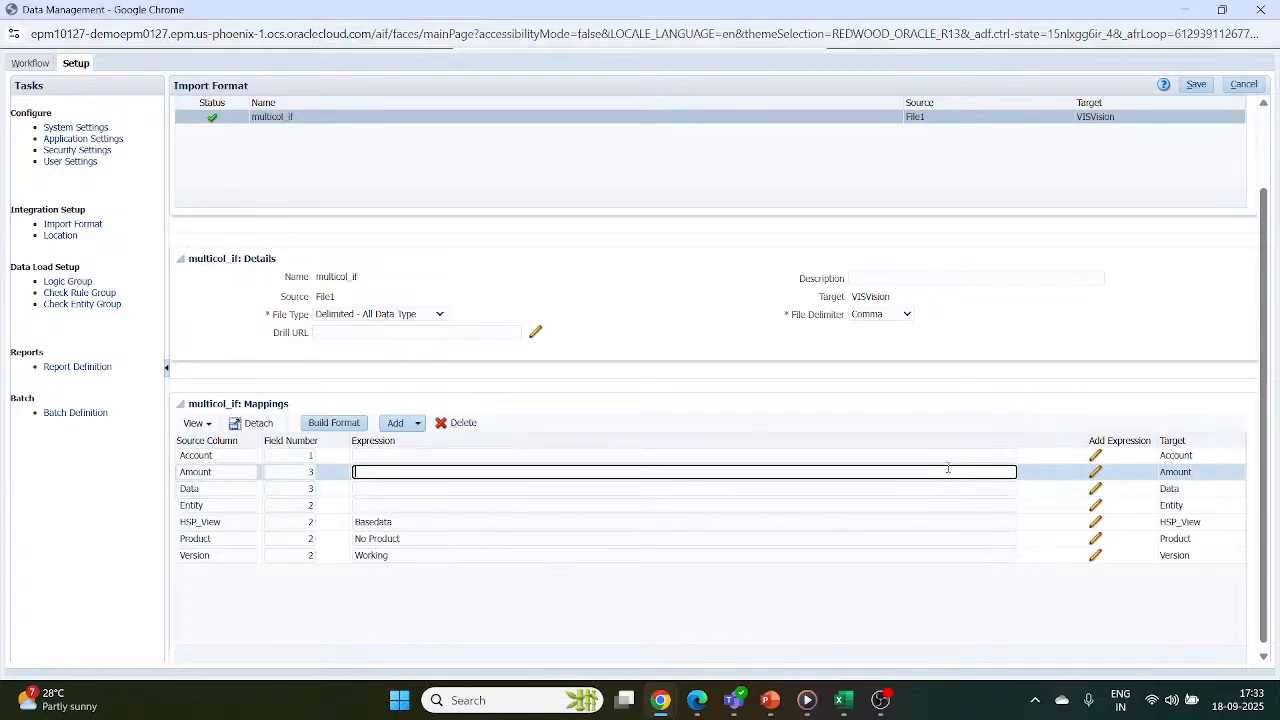
# - Give the Amount mapping a Fill expression with value 3,5
pyautogui.click(1097, 469)
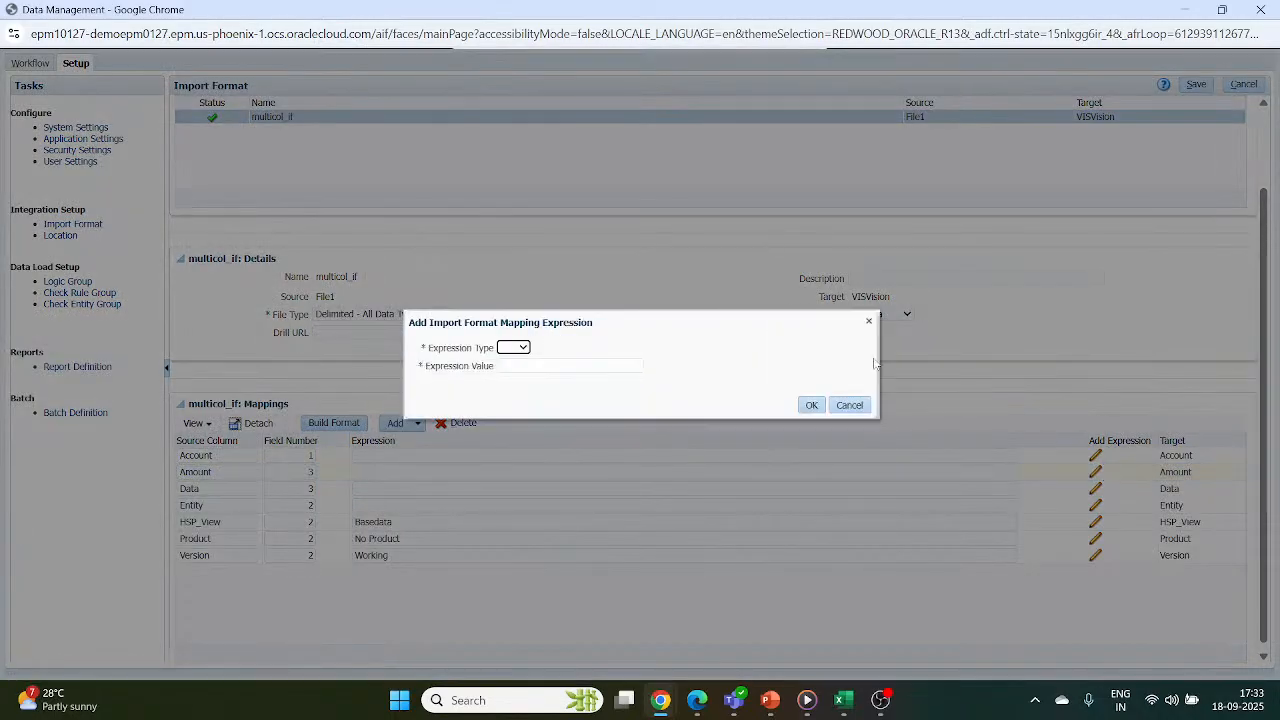
pyautogui.click(523, 347)
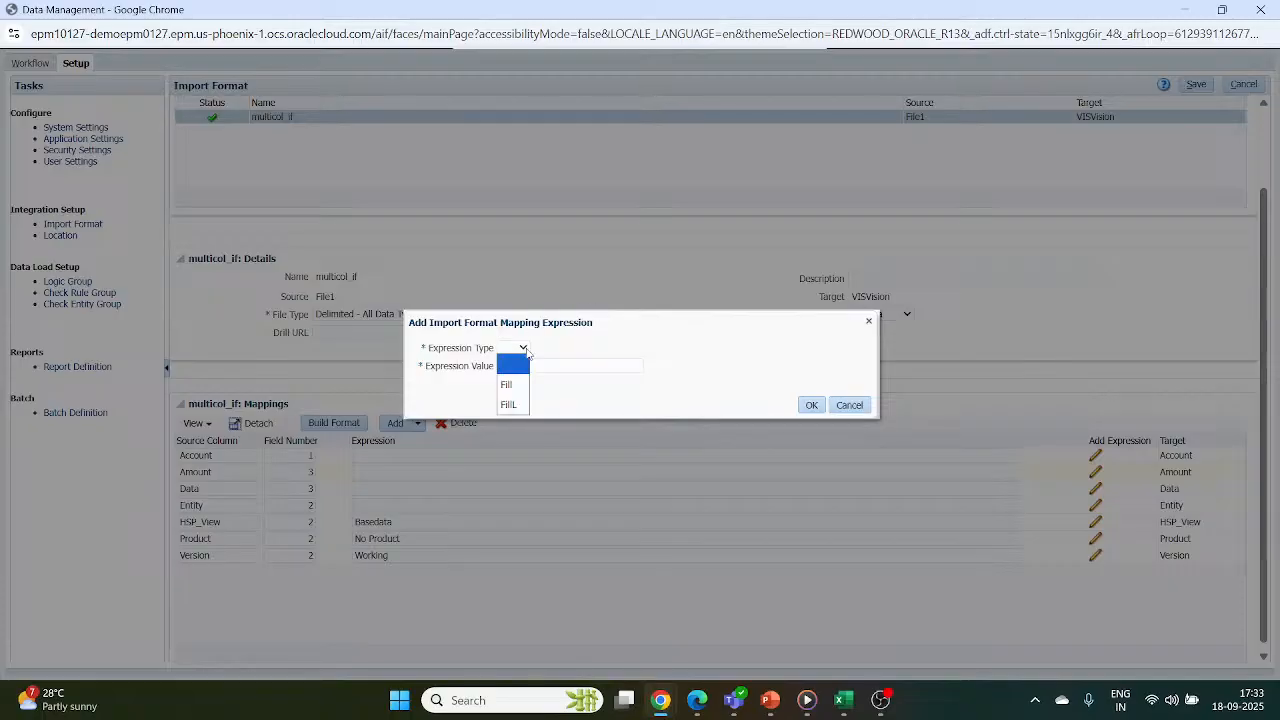
pyautogui.click(550, 364)
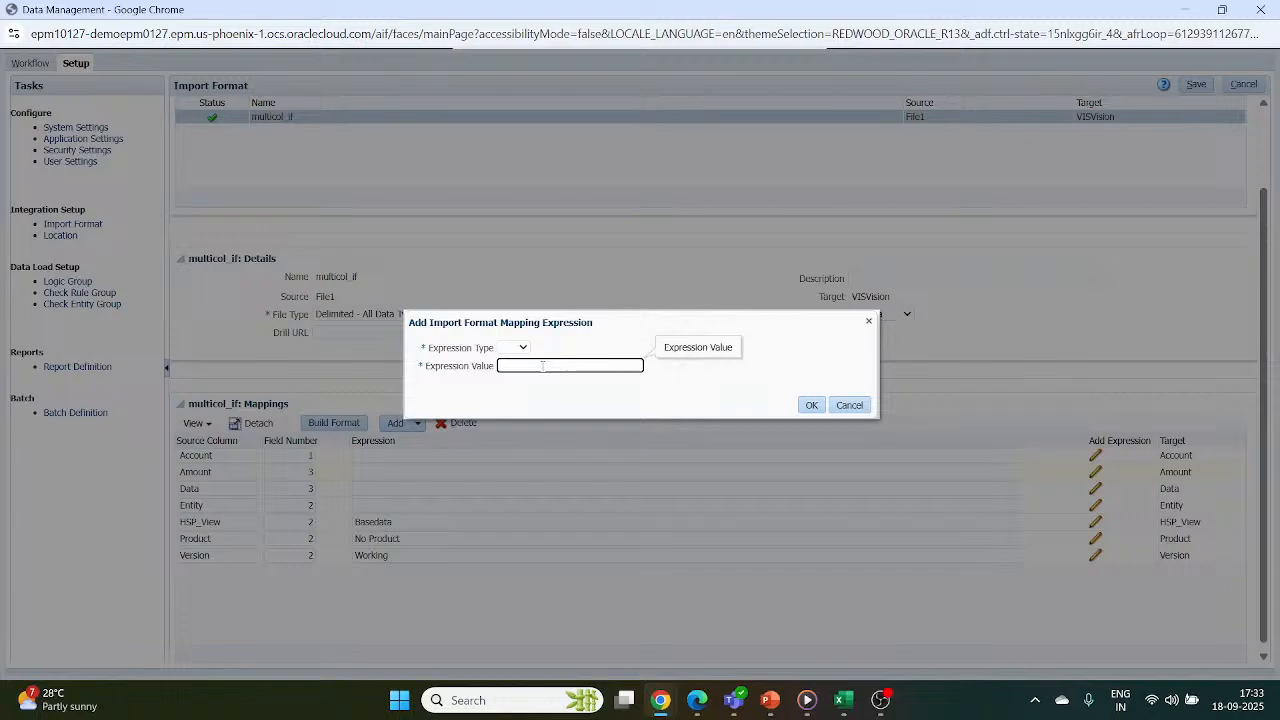
pyautogui.write('3,5')
pyautogui.click(525, 349)
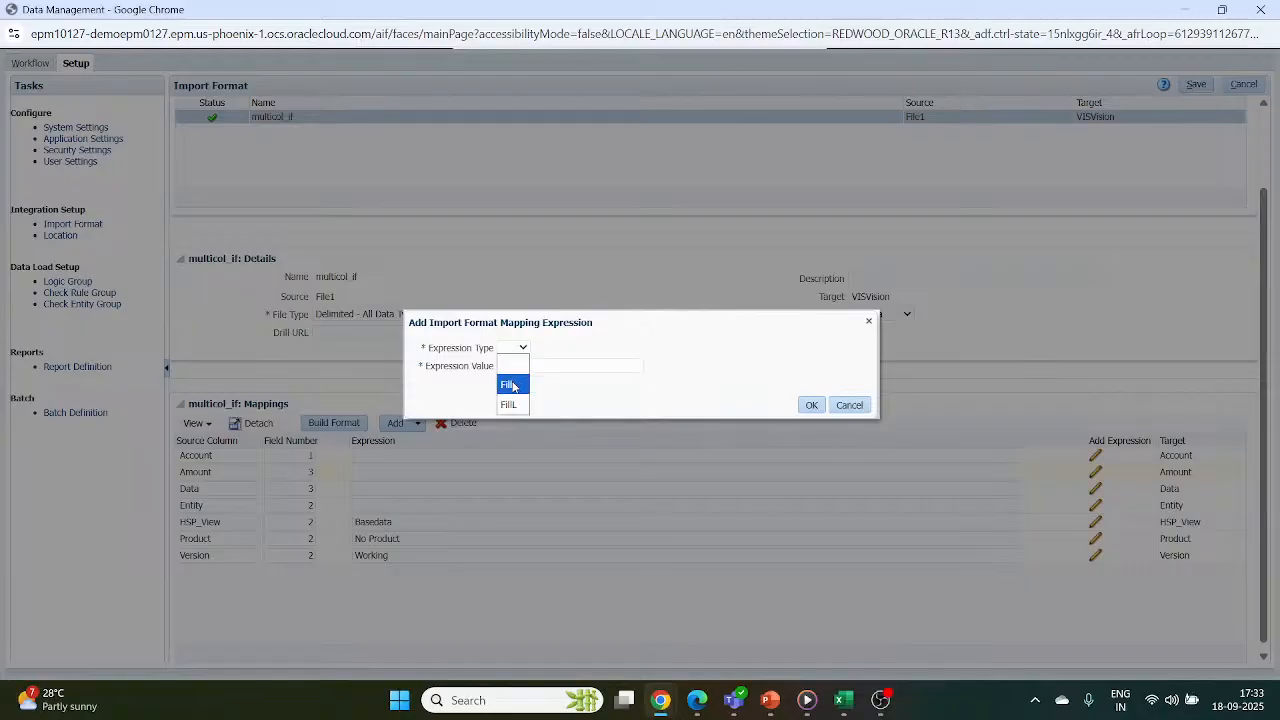
pyautogui.click(511, 381)
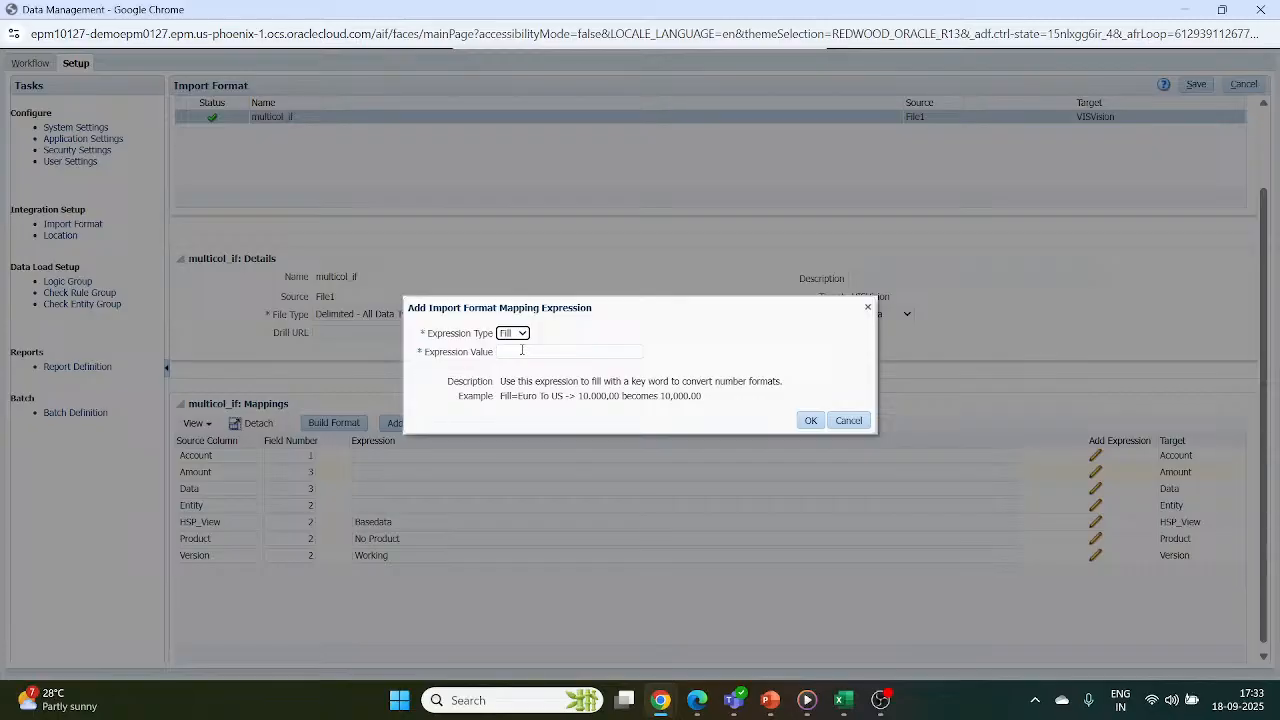
pyautogui.click(521, 350)
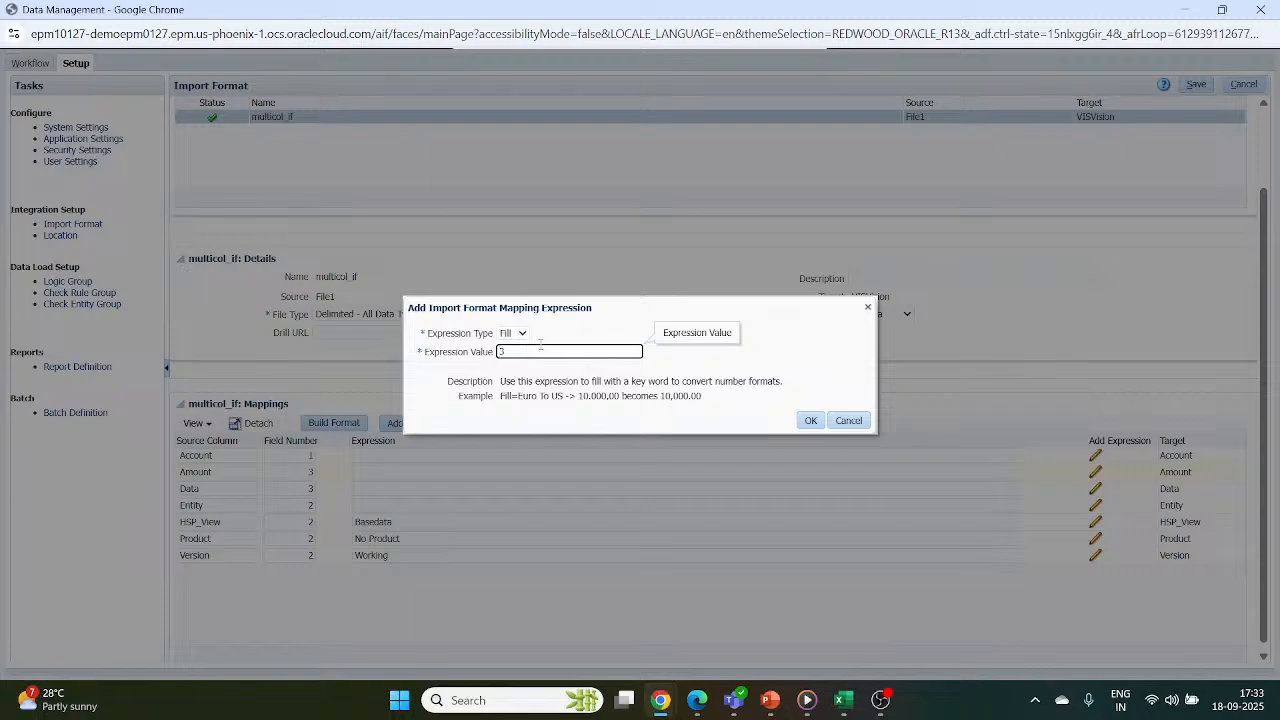
pyautogui.write('5')
pyautogui.click(812, 421)
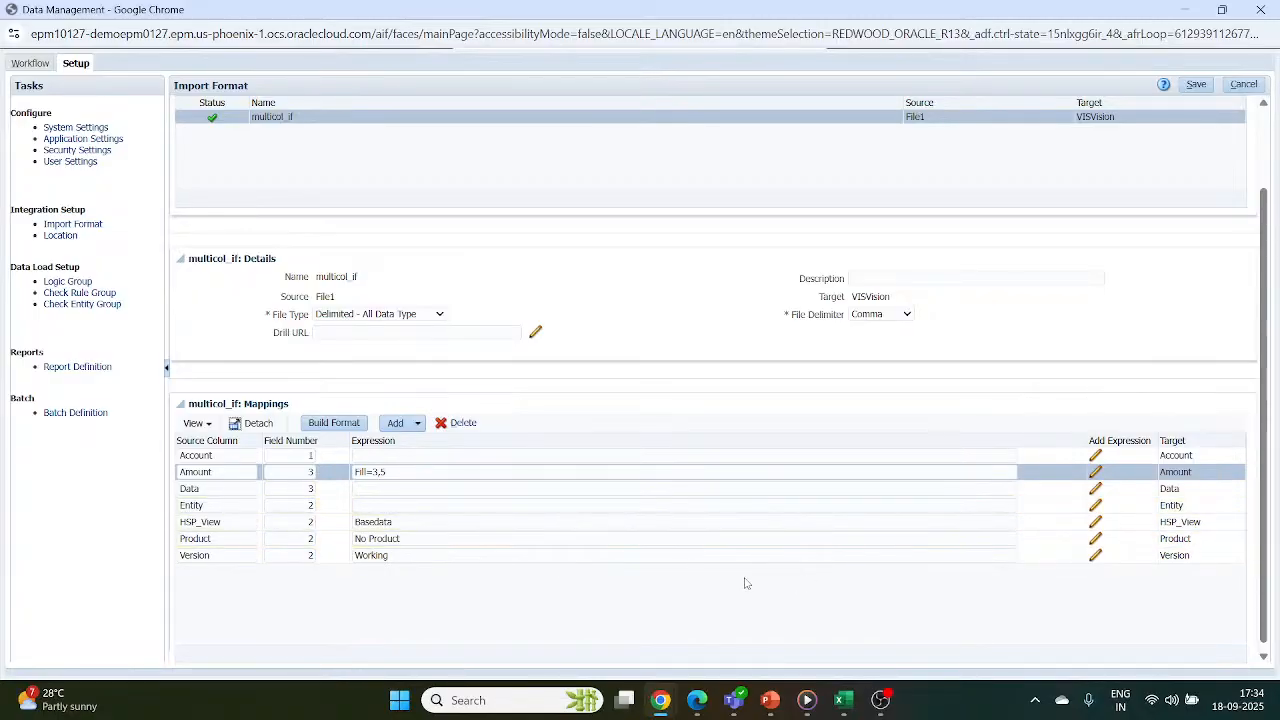
# - Save the multicol_if import format with the Amount Fill=3,5 expression
pyautogui.scroll(1, 744, 583)
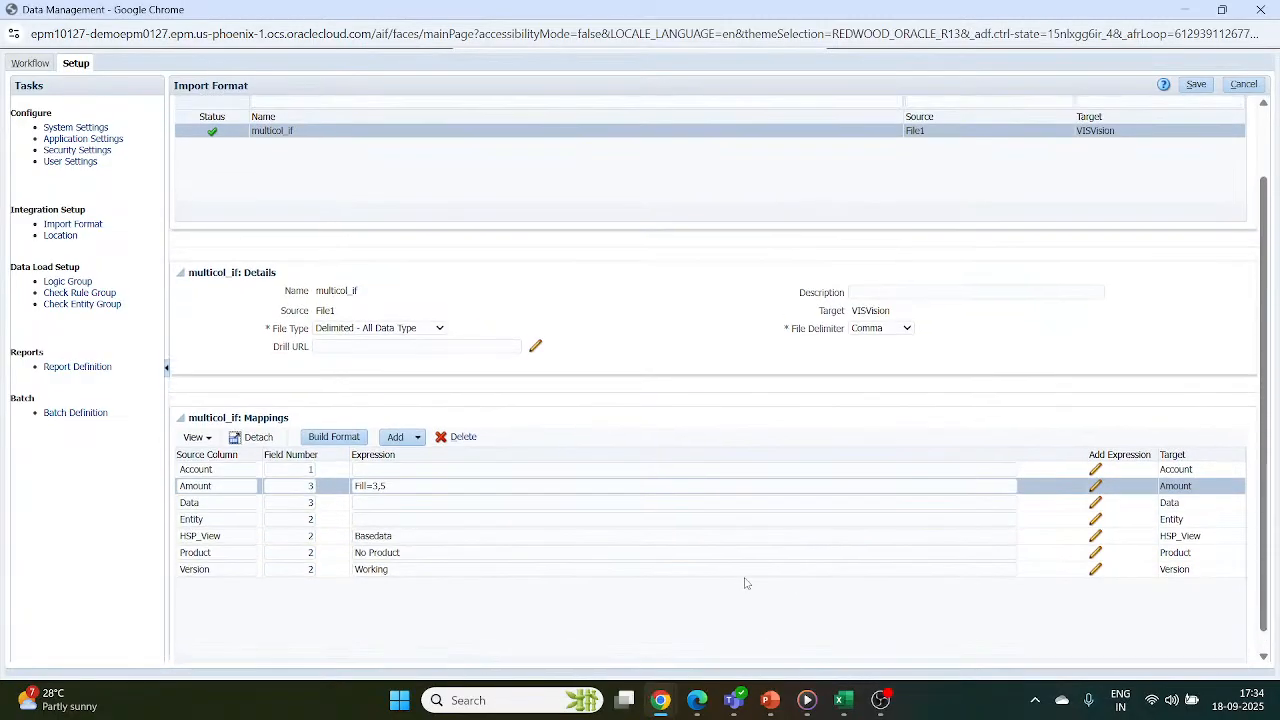
pyautogui.scroll(3, 1022, 287)
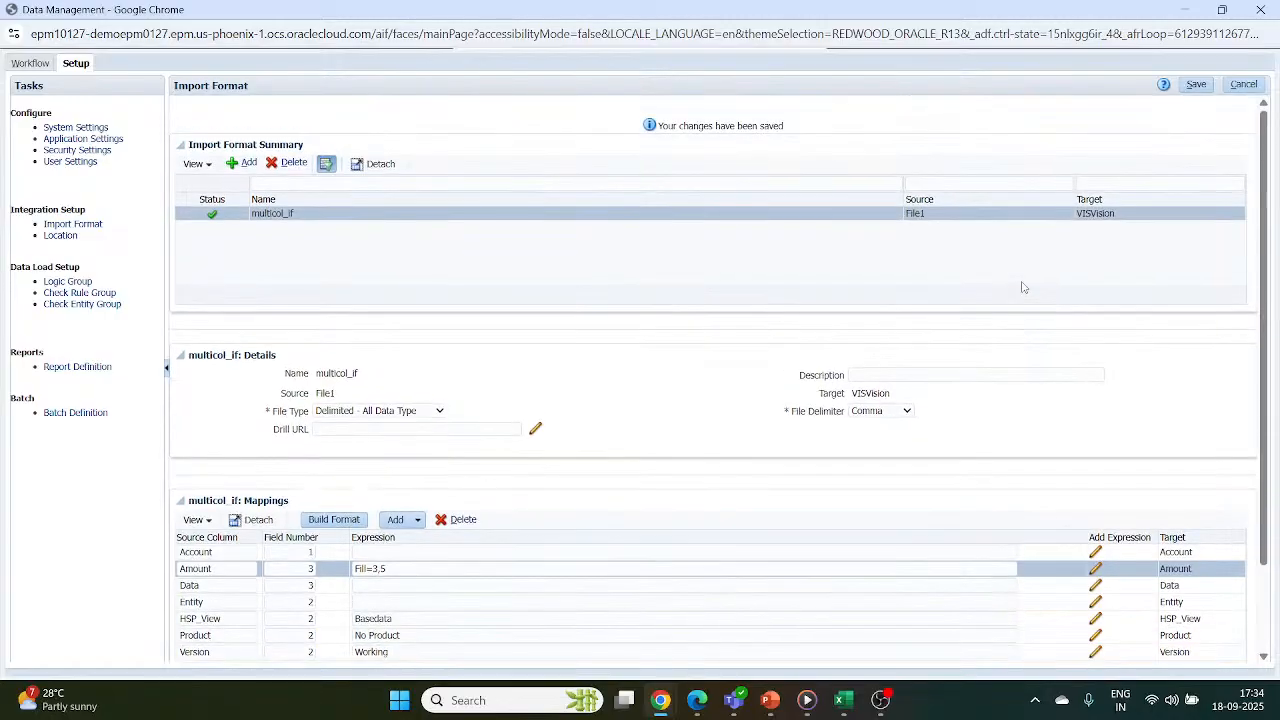
pyautogui.scroll(-3, 1022, 287)
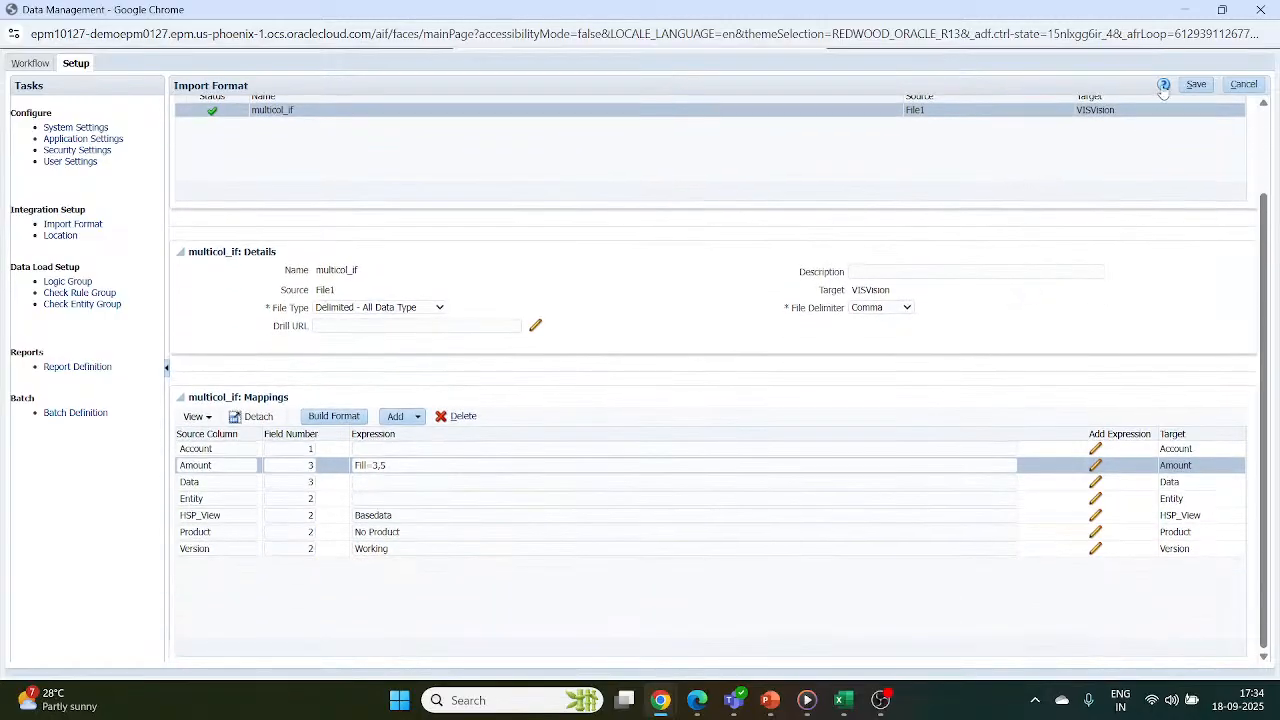
pyautogui.click(1192, 86)
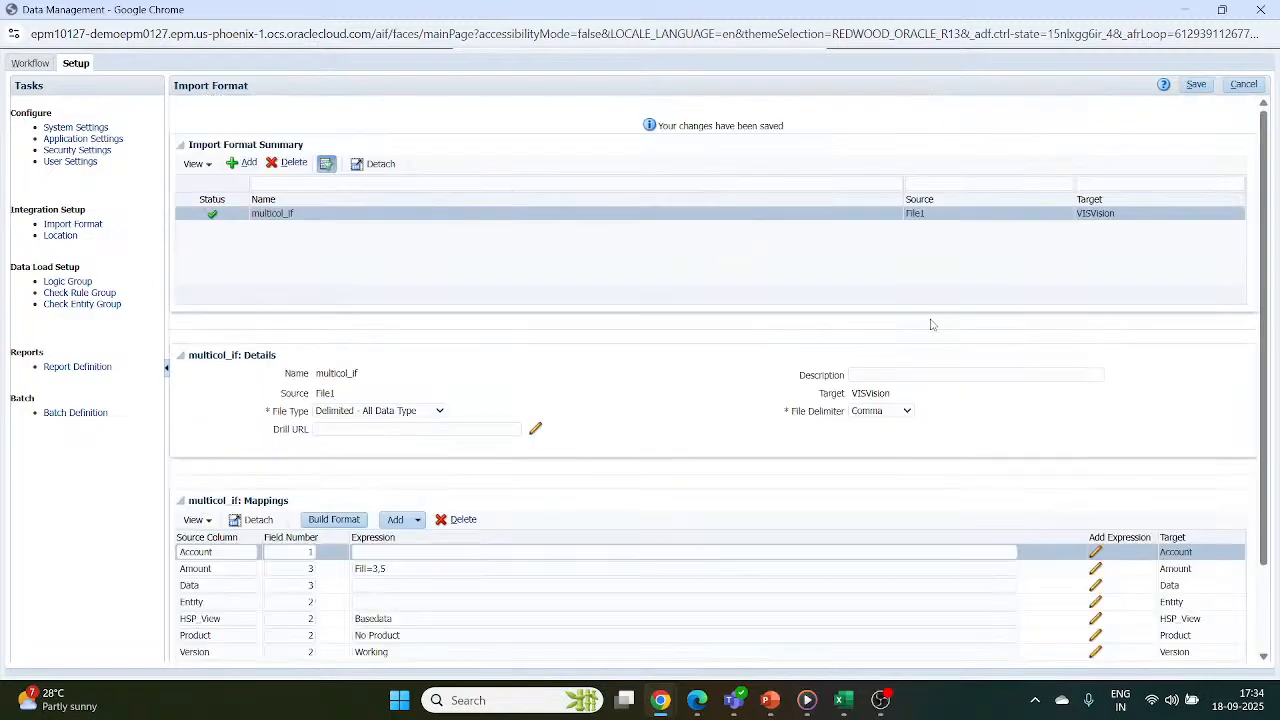
pyautogui.scroll(-3, 931, 324)
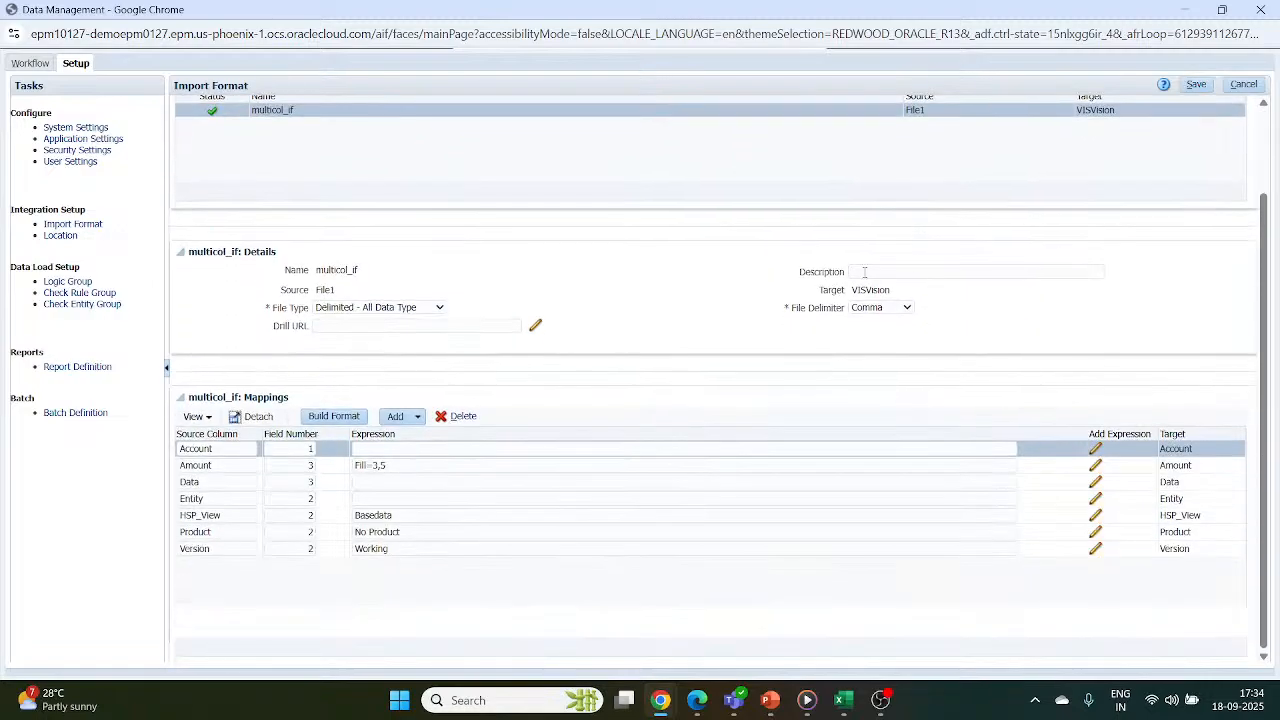
# - Add a location named 'Multical_loc' using import format multicol_if and save it
pyautogui.click(72, 236)
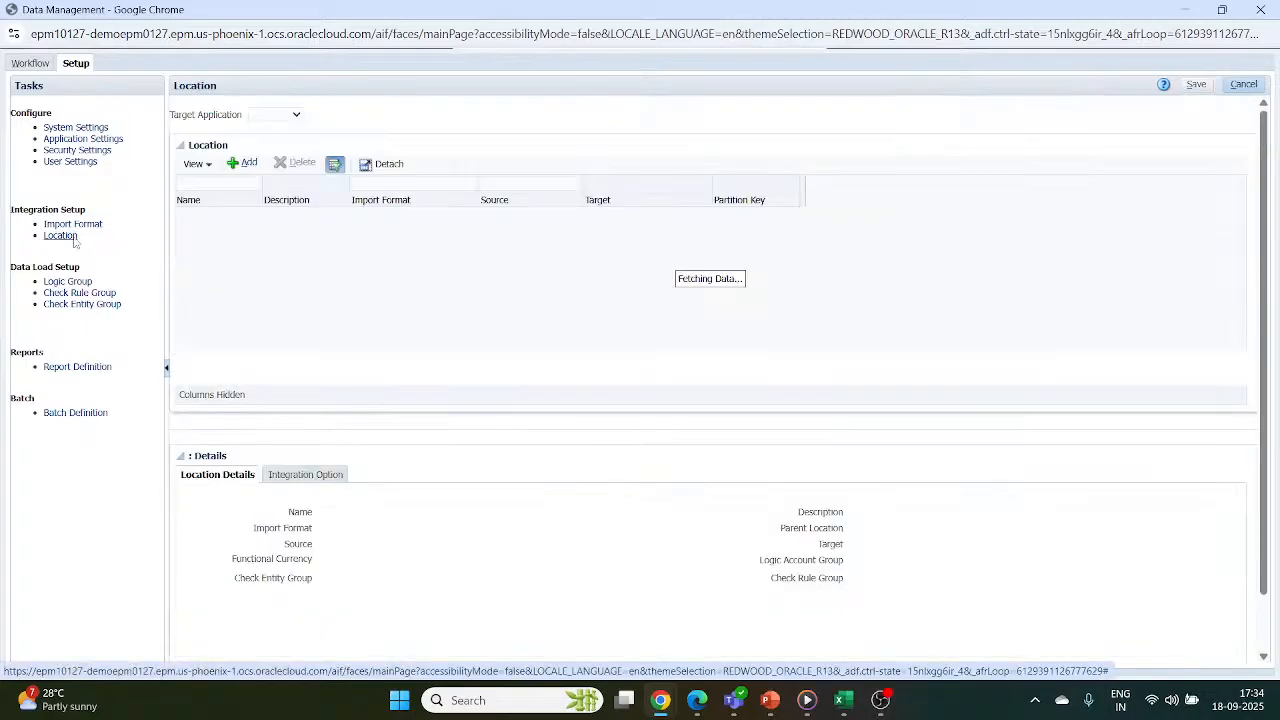
pyautogui.click(240, 163)
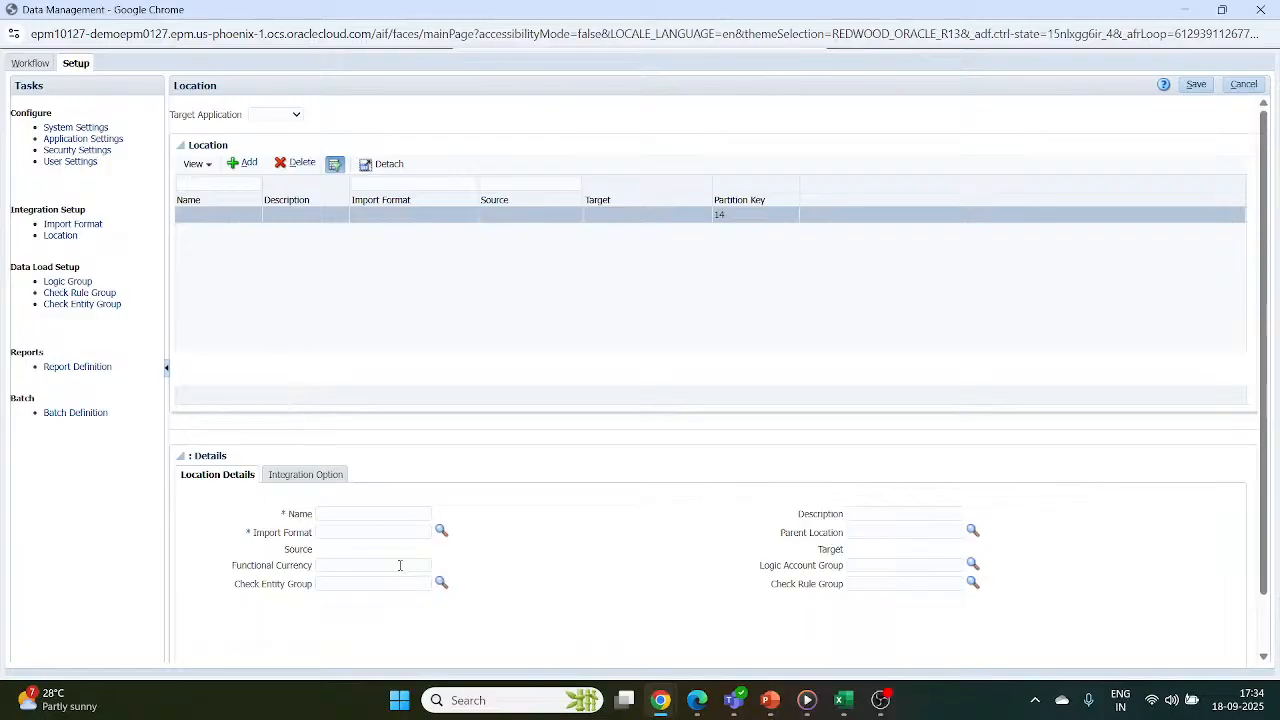
pyautogui.click(337, 511)
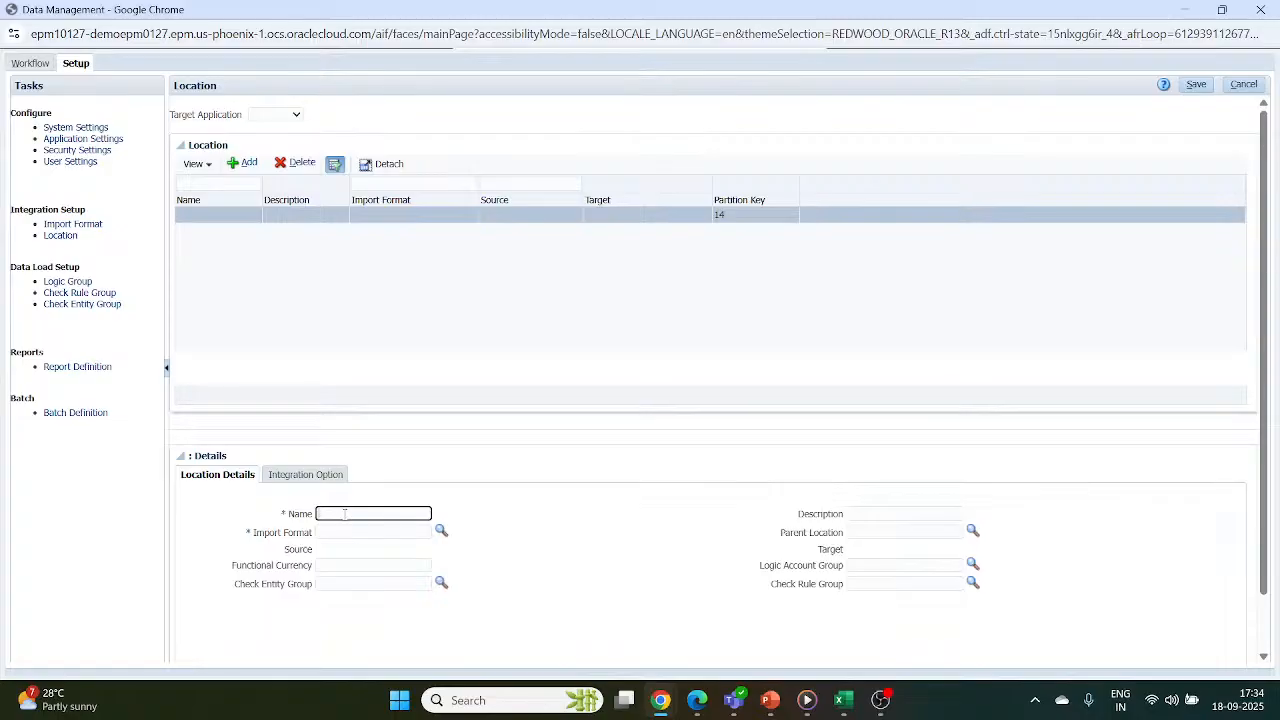
pyautogui.write('Multical_loc')
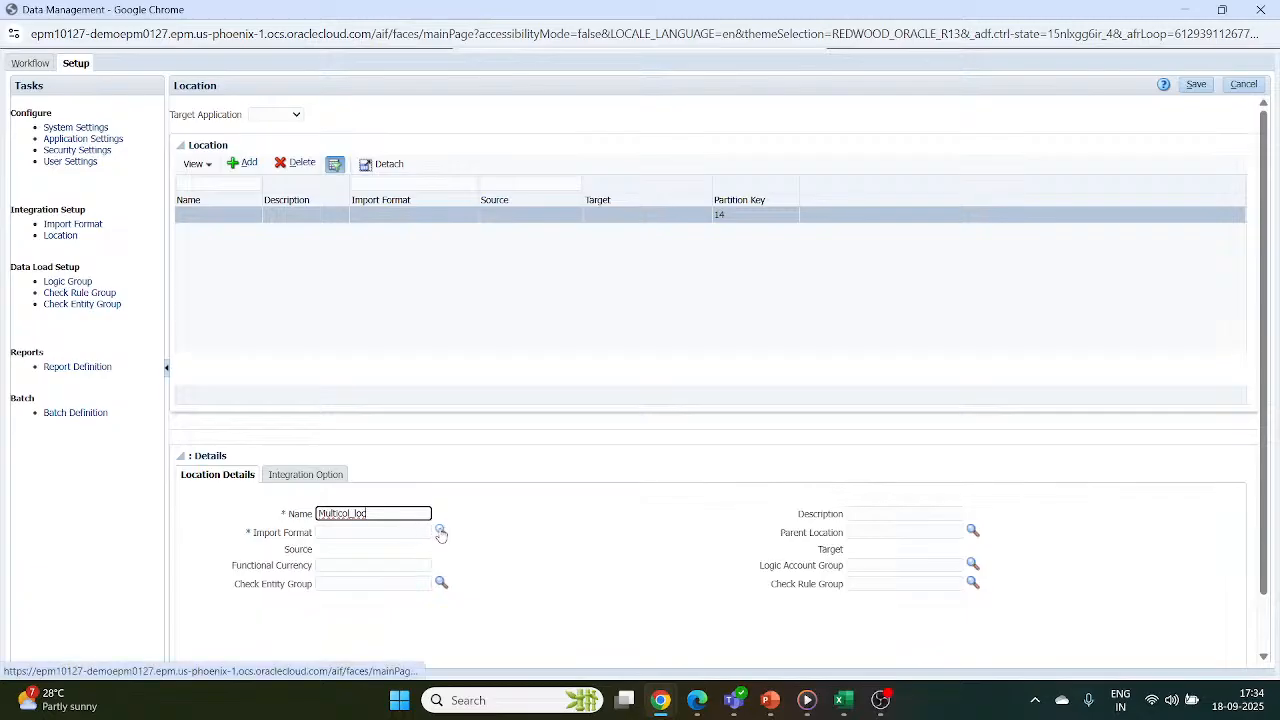
pyautogui.click(441, 532)
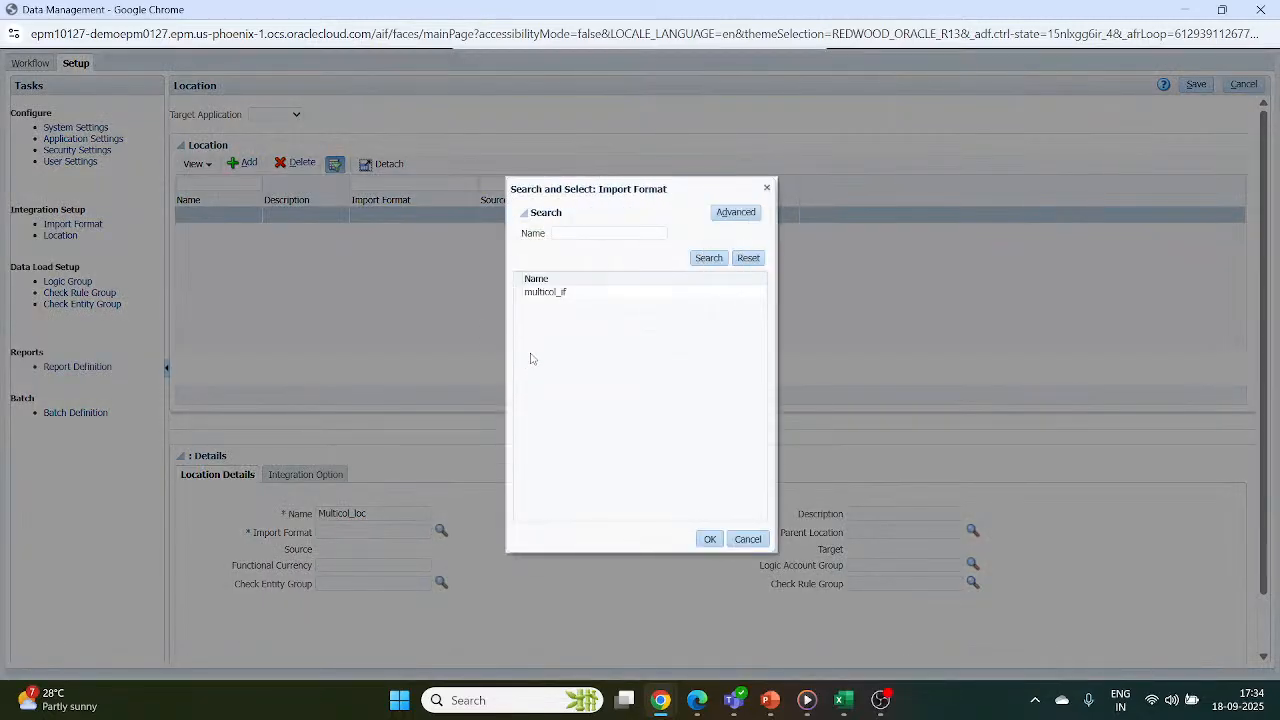
pyautogui.click(530, 291)
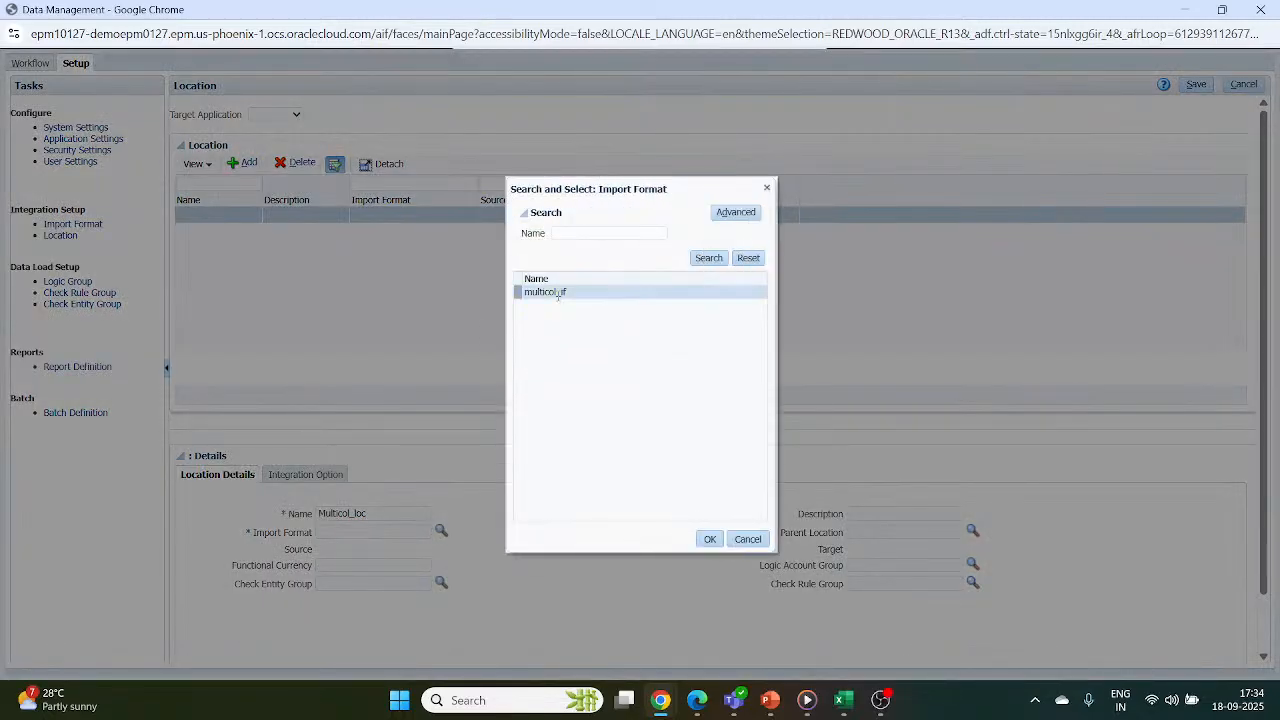
pyautogui.click(709, 539)
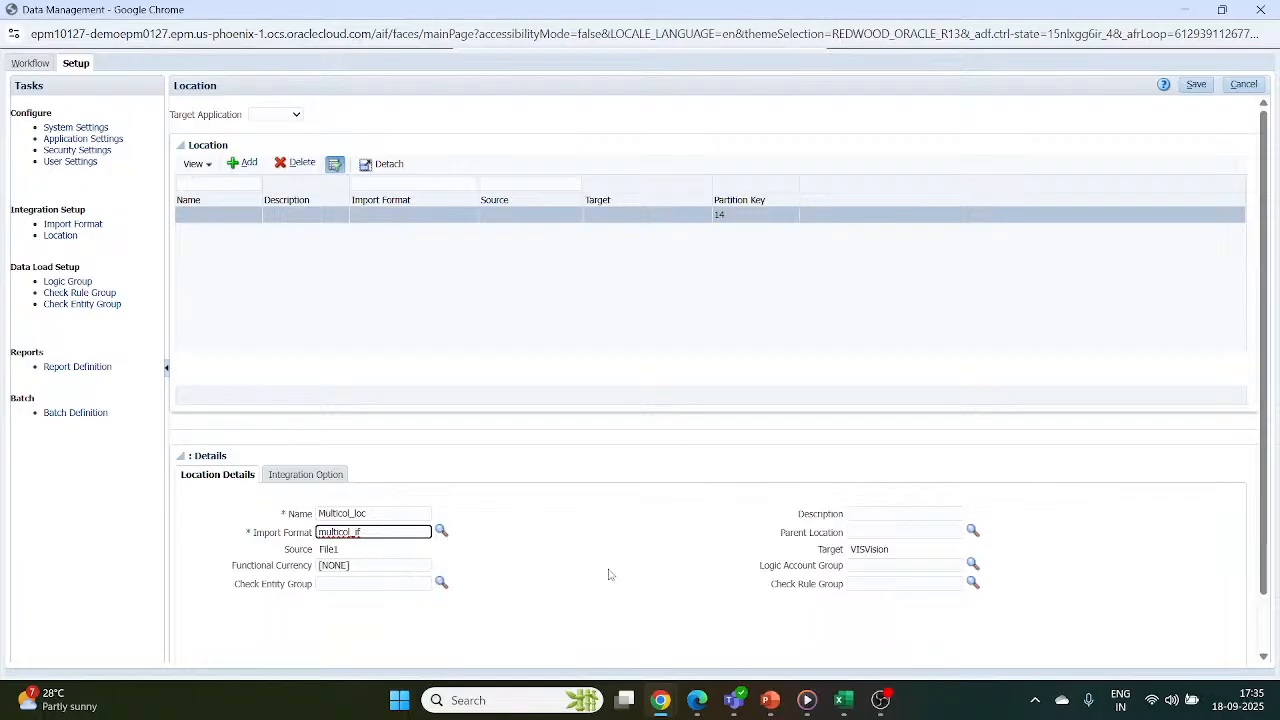
pyautogui.scroll(-2, 817, 593)
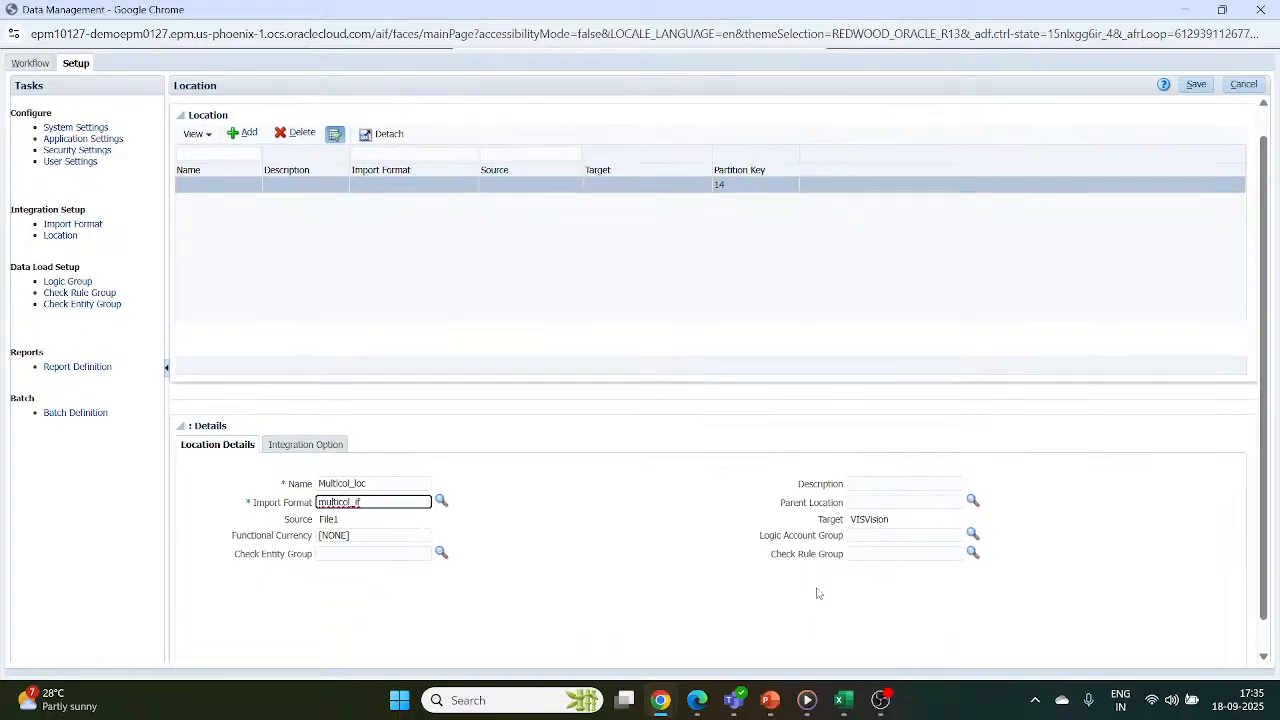
pyautogui.scroll(2, 817, 593)
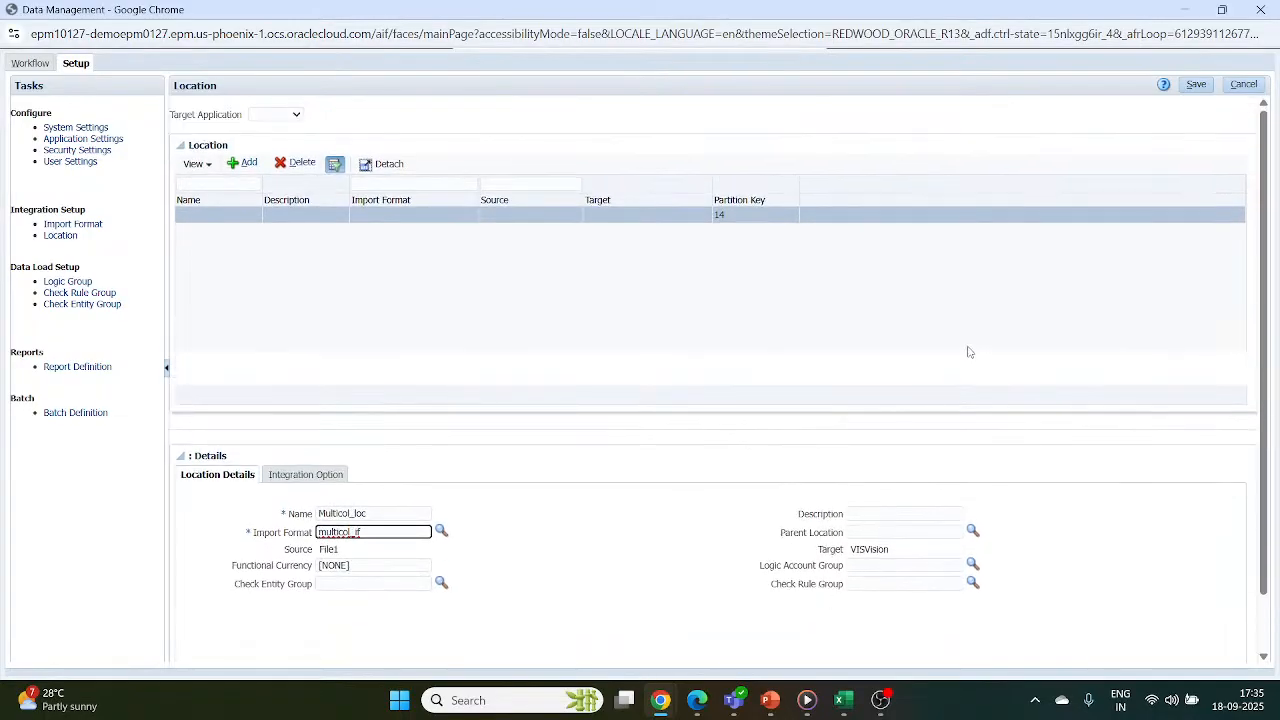
pyautogui.click(1194, 85)
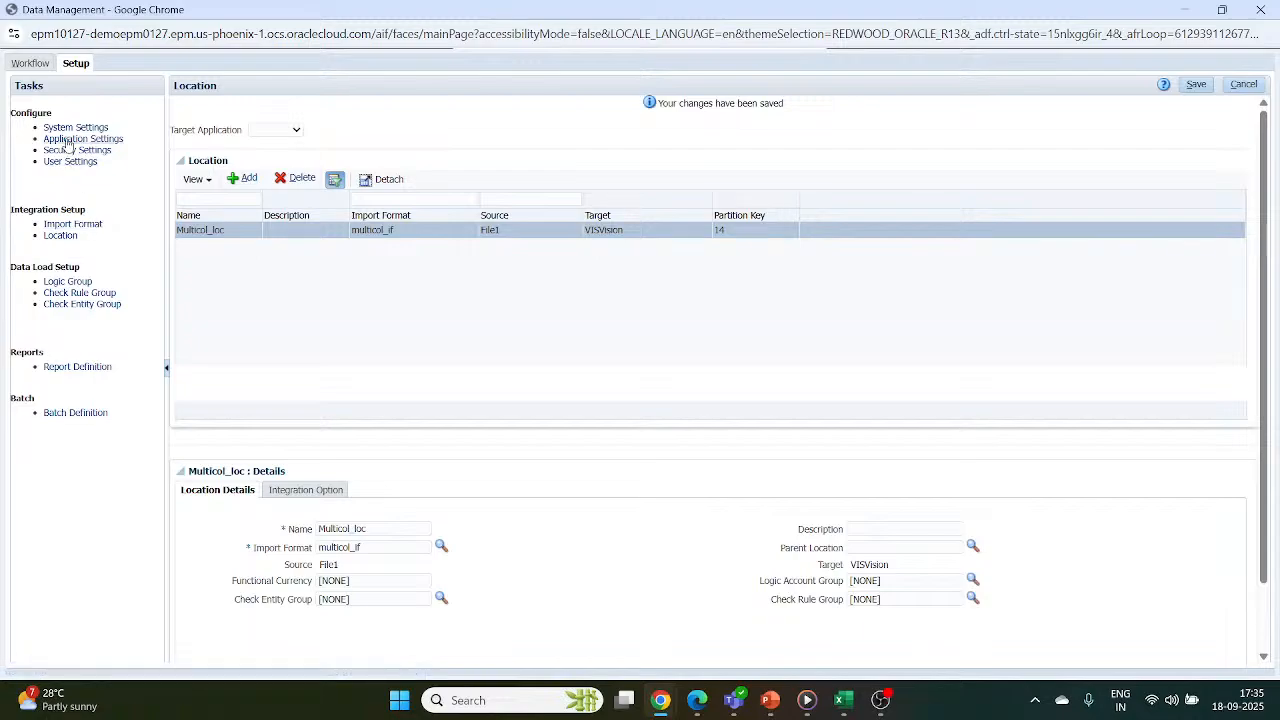
# - Open the Data Load Mapping page on its Like mappings
pyautogui.click(33, 64)
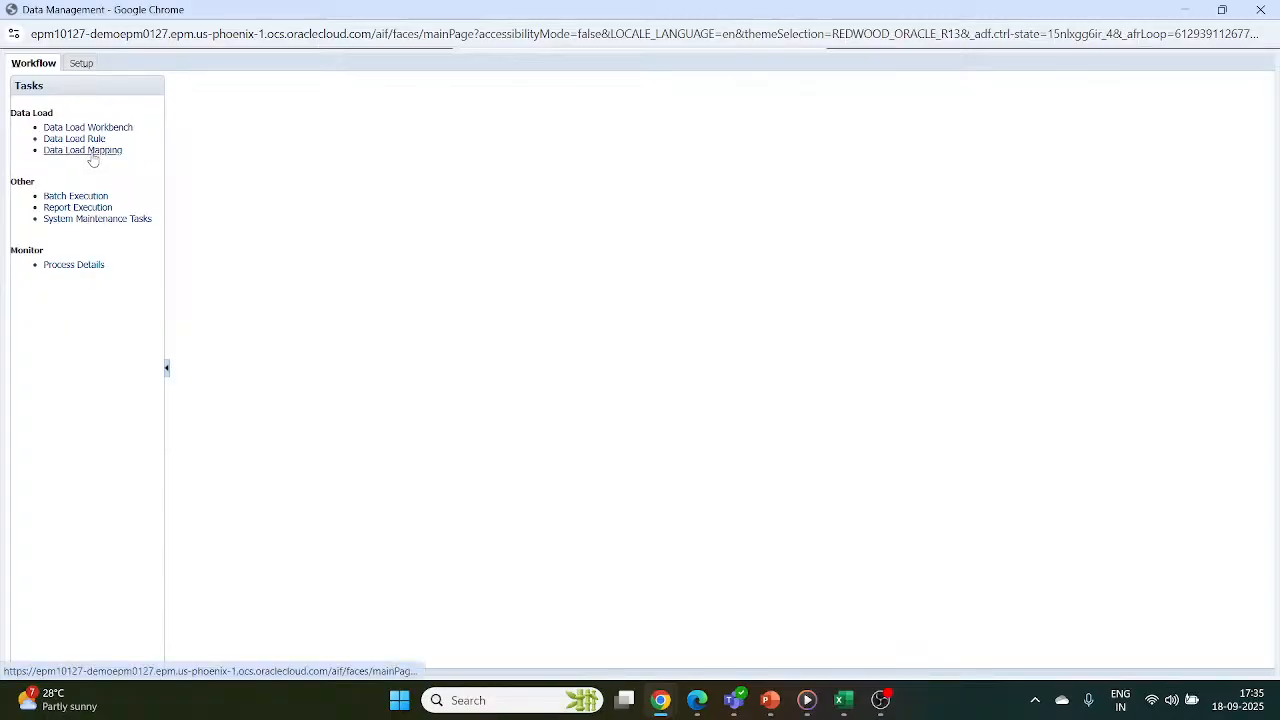
pyautogui.click(91, 151)
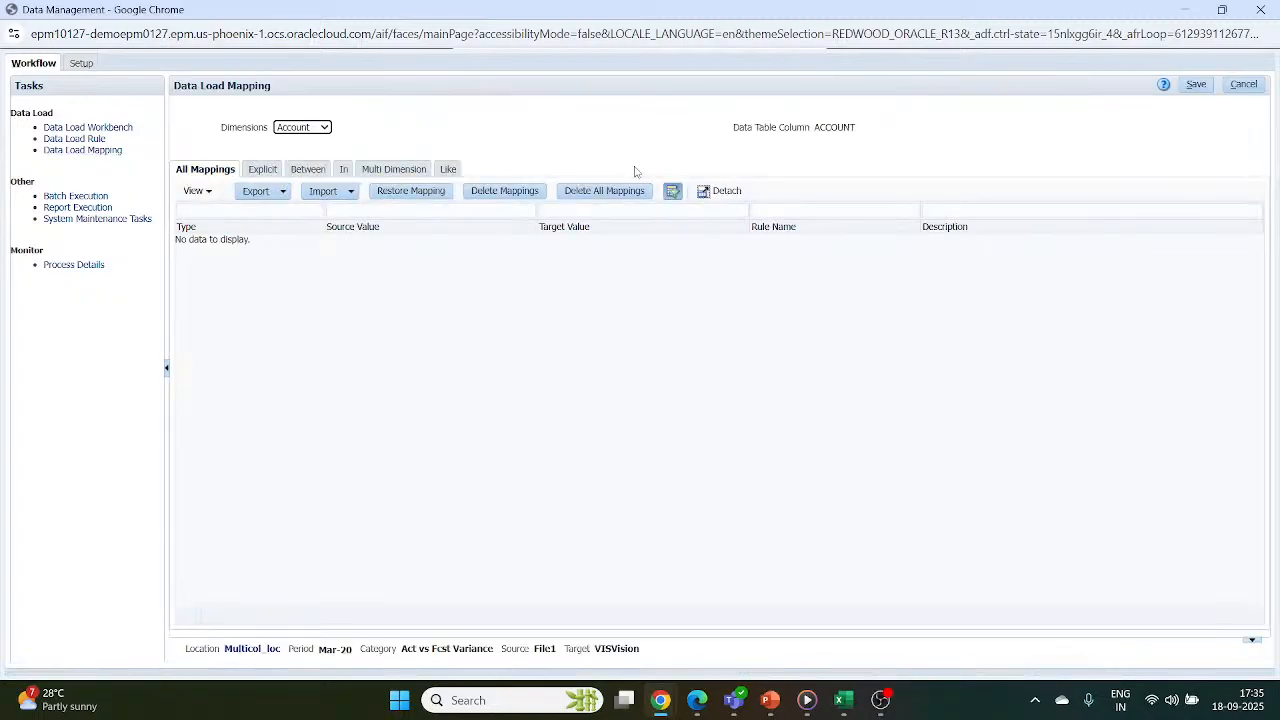
pyautogui.click(450, 175)
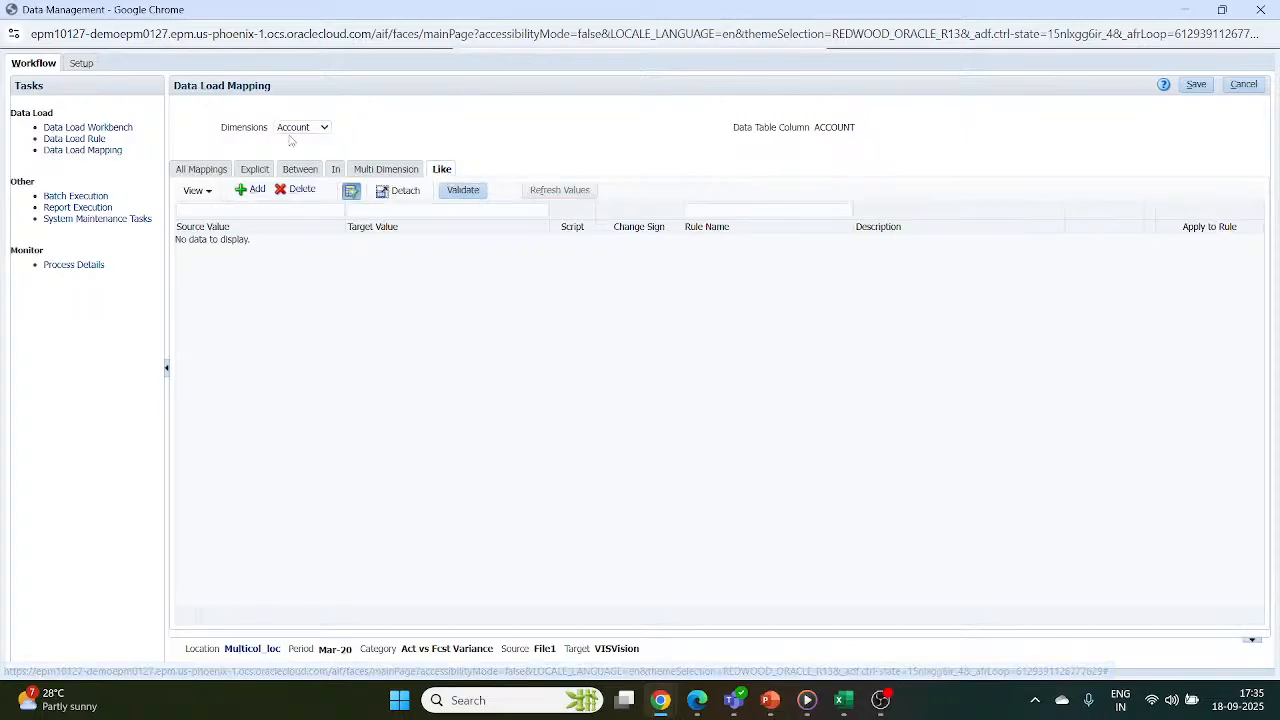
# - Add an Account Like mapping from * to * with rule name r1 and save it
pyautogui.click(245, 189)
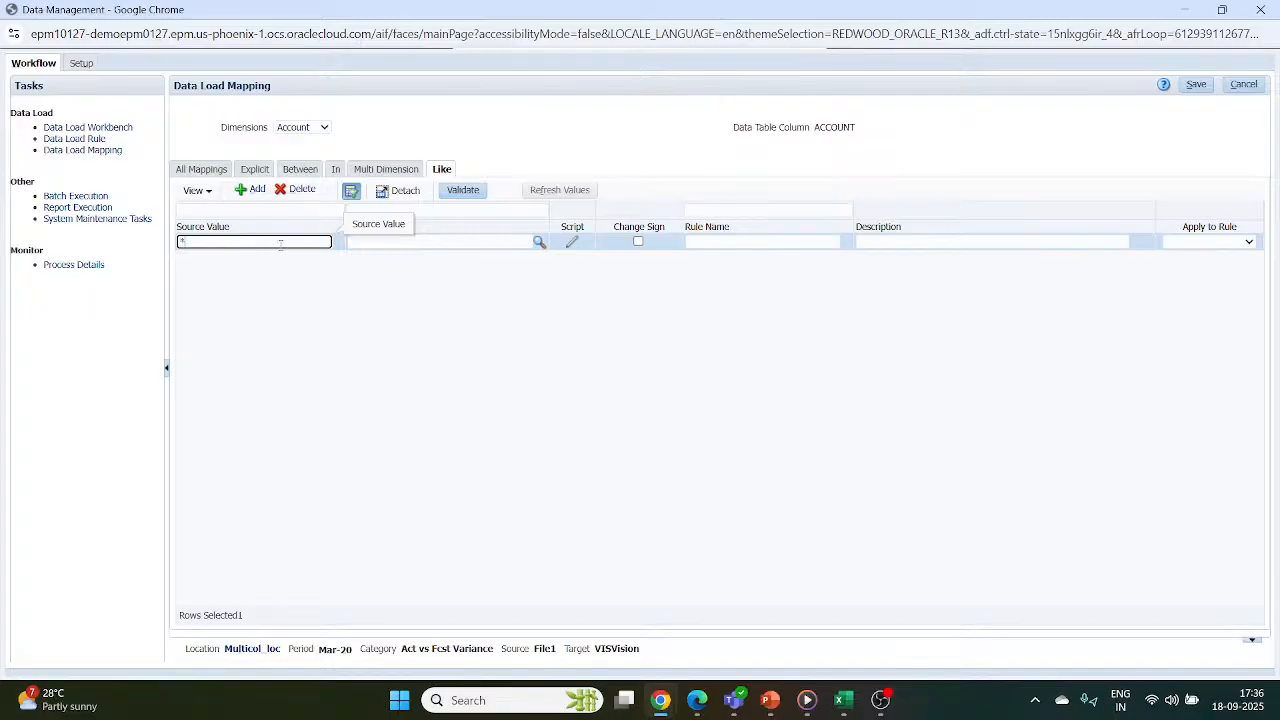
pyautogui.click(405, 240)
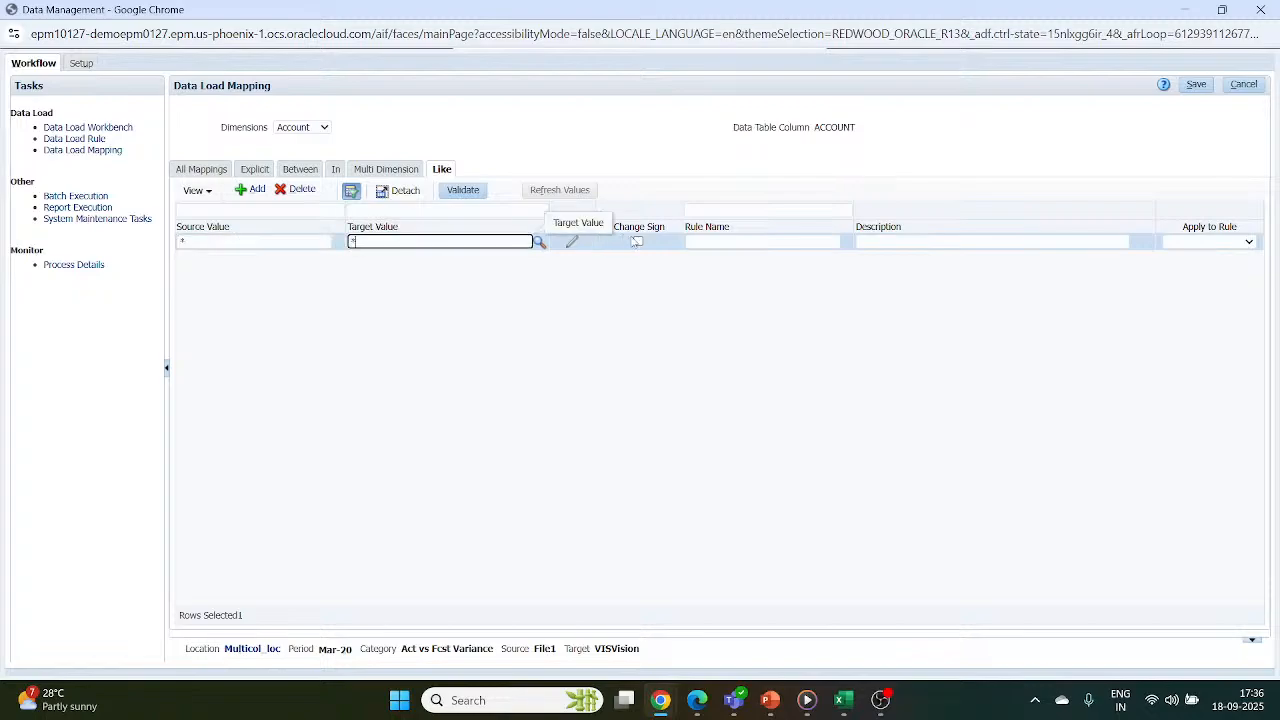
pyautogui.click(707, 241)
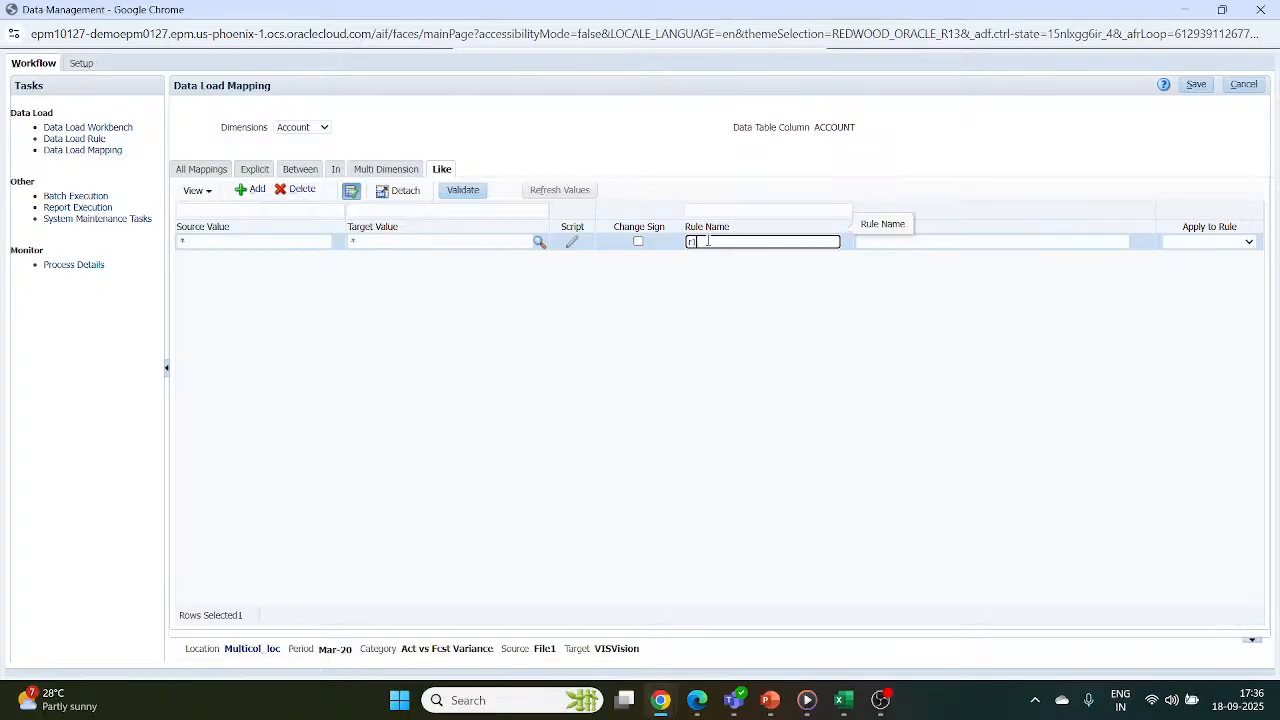
pyautogui.click(990, 311)
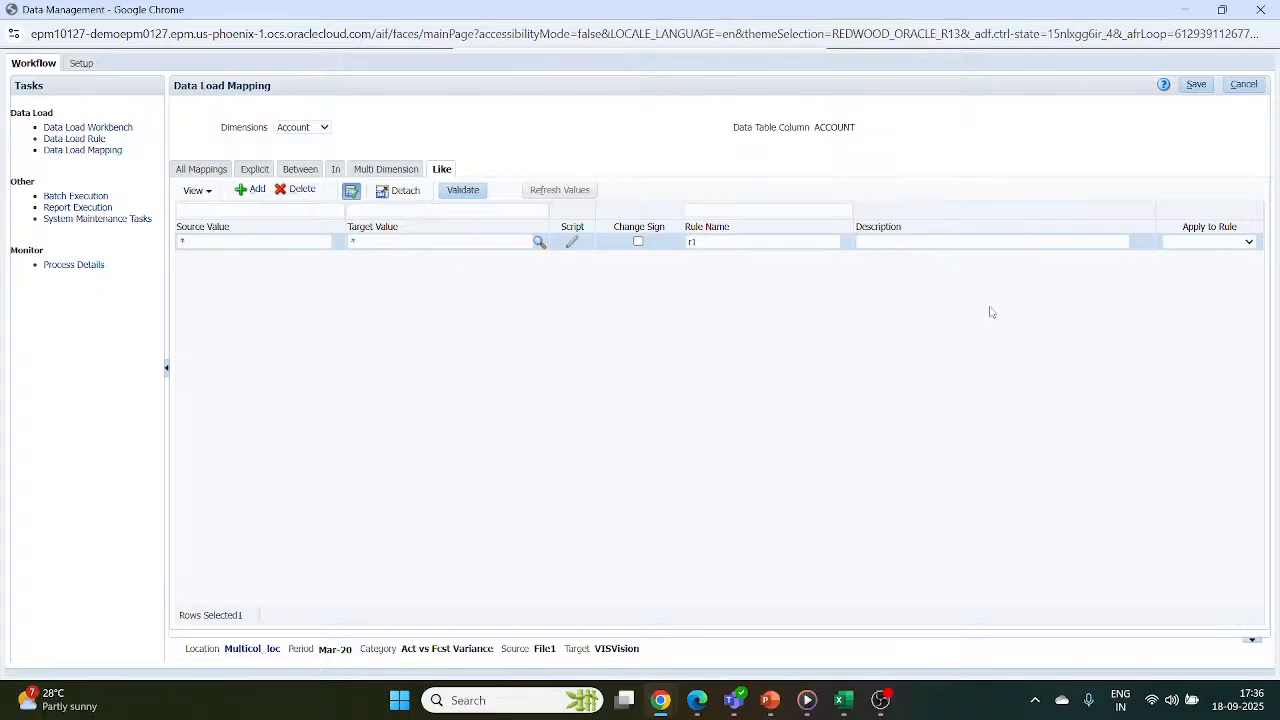
pyautogui.click(1249, 242)
pyautogui.click(1249, 244)
pyautogui.click(1197, 85)
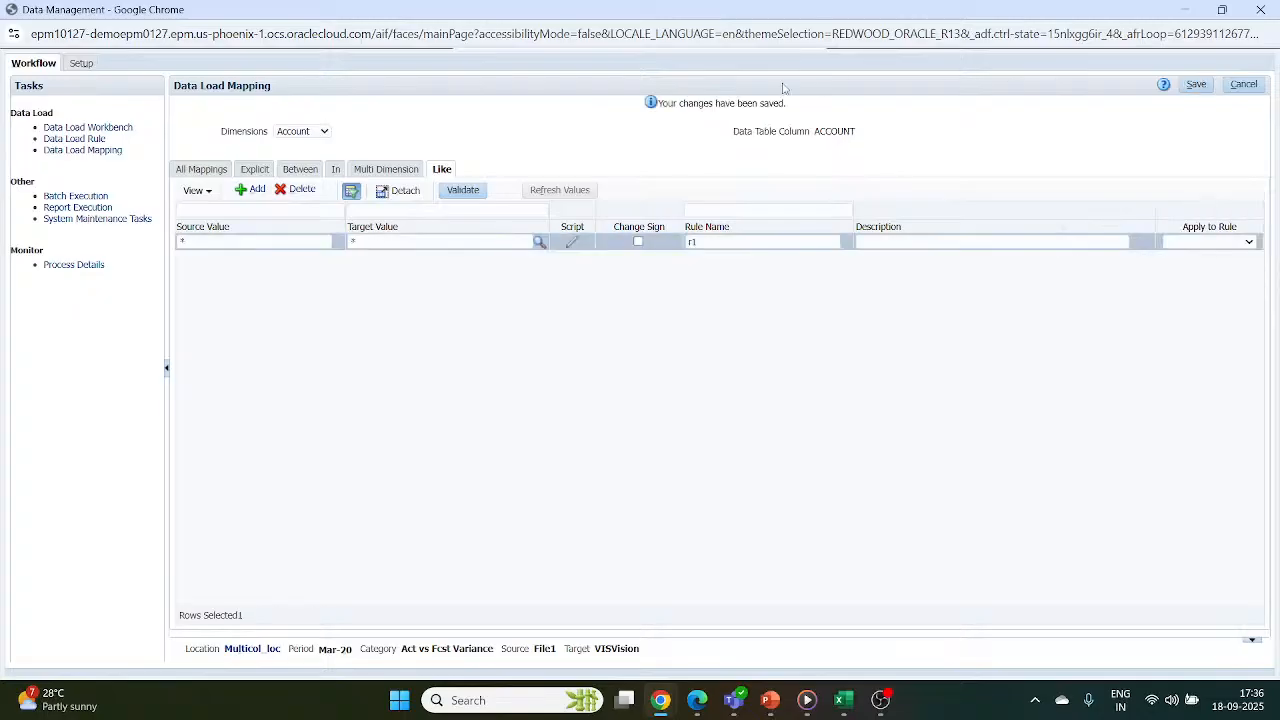
pyautogui.click(325, 132)
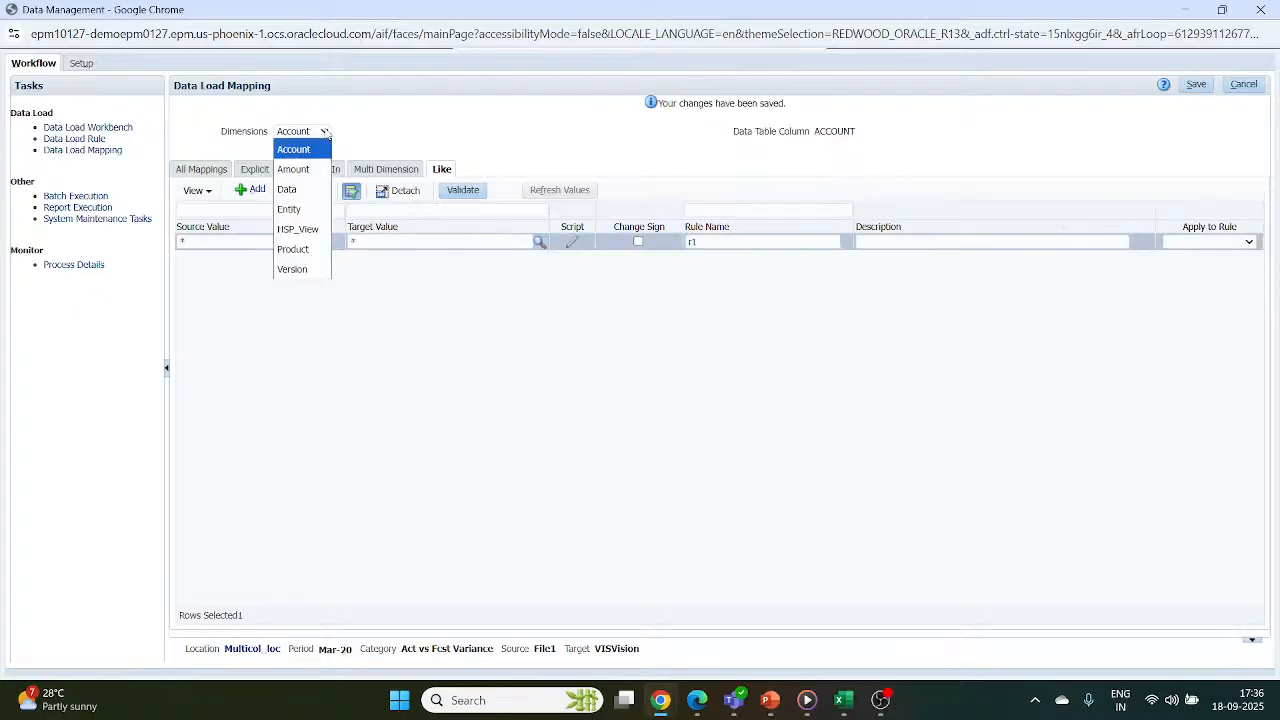
# - Switch to Entity and save a Like mapping from * to * with rule name r2
pyautogui.click(304, 209)
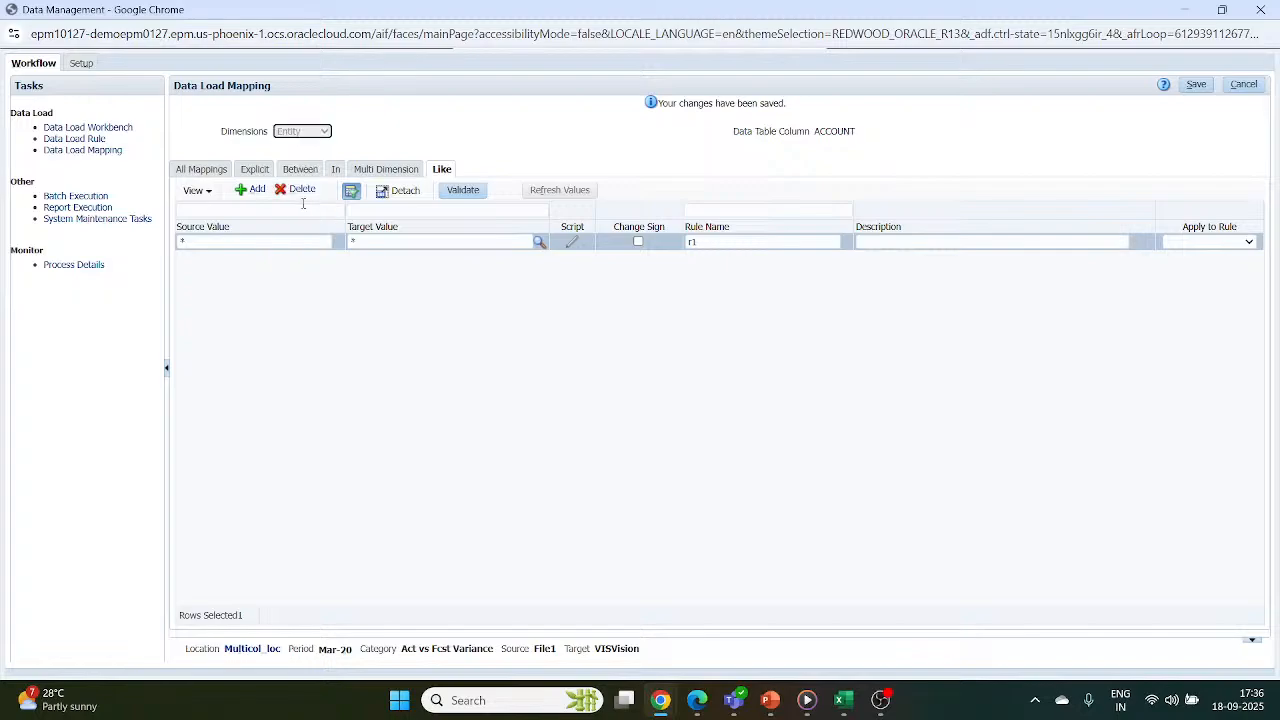
pyautogui.click(247, 190)
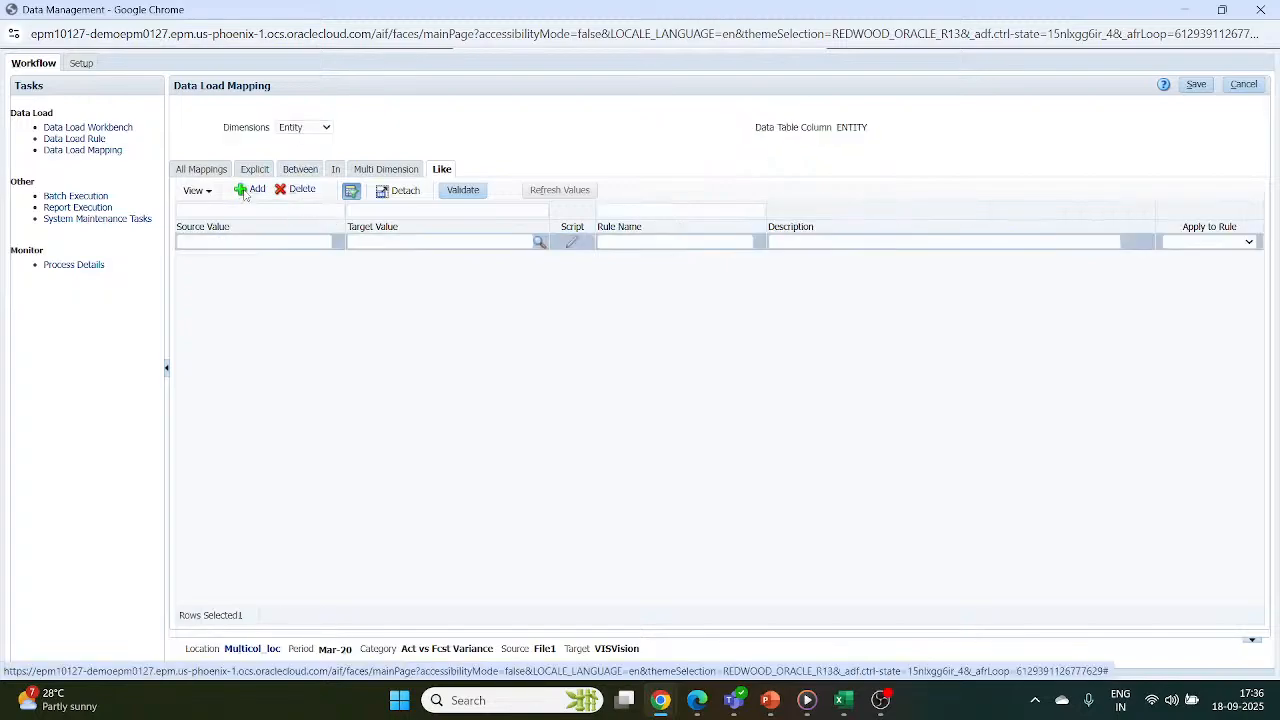
pyautogui.click(240, 241)
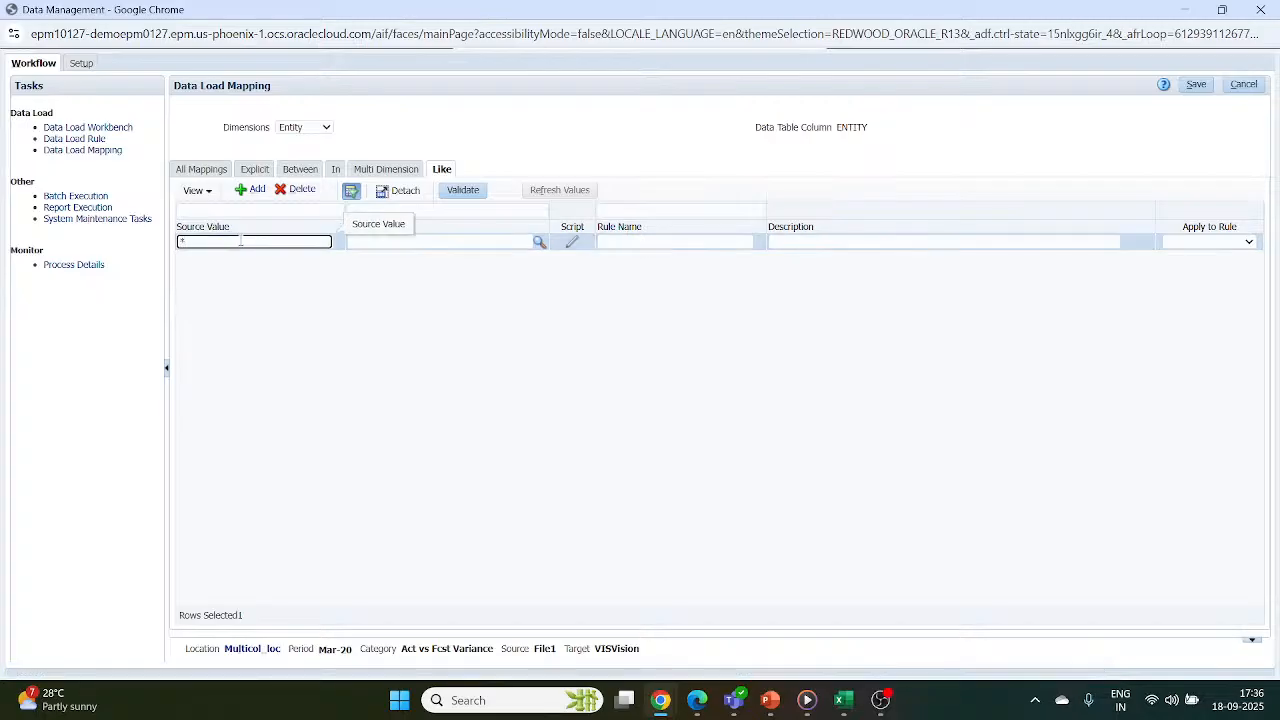
pyautogui.write('*')
pyautogui.click(445, 240)
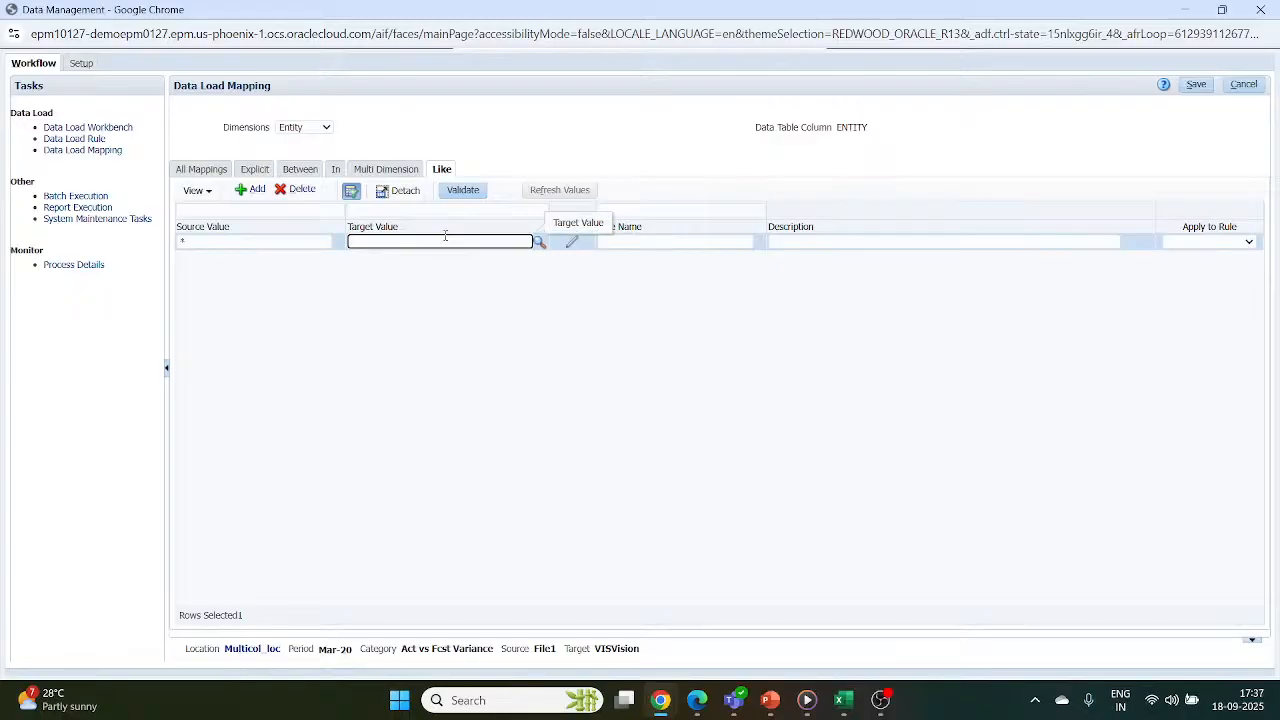
pyautogui.write('*')
pyautogui.click(636, 243)
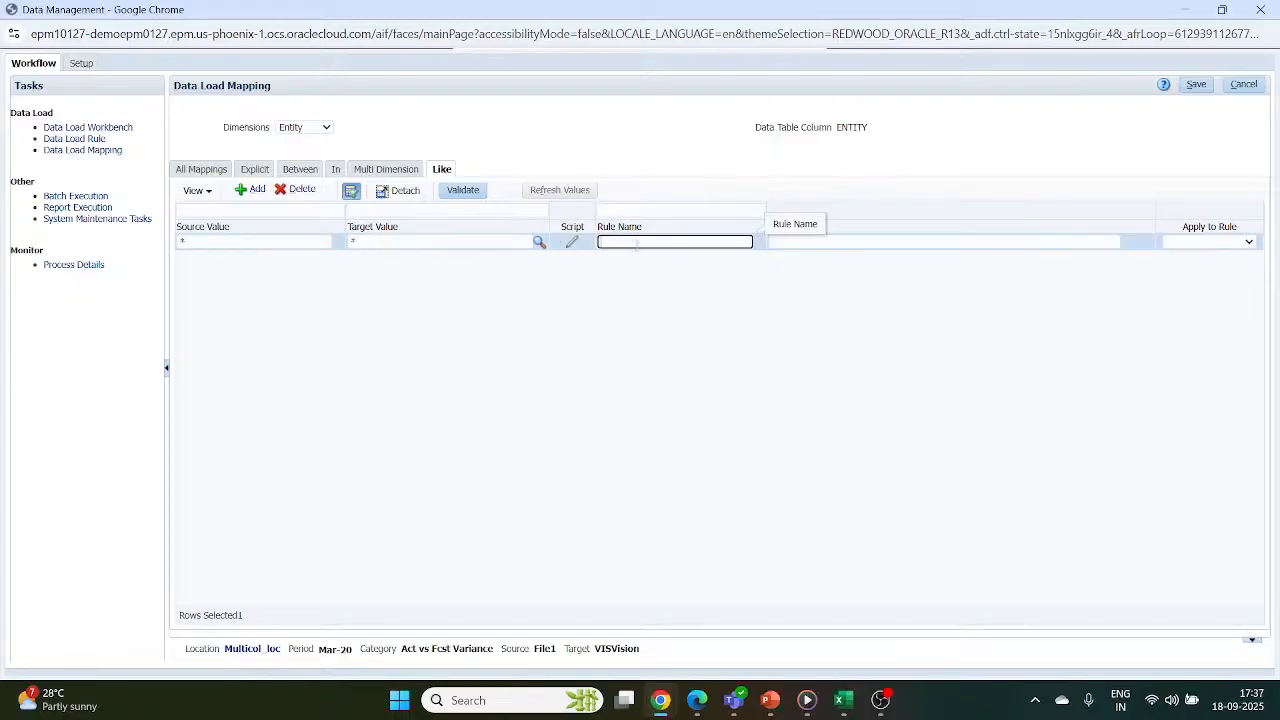
pyautogui.write('r2')
pyautogui.click(1197, 86)
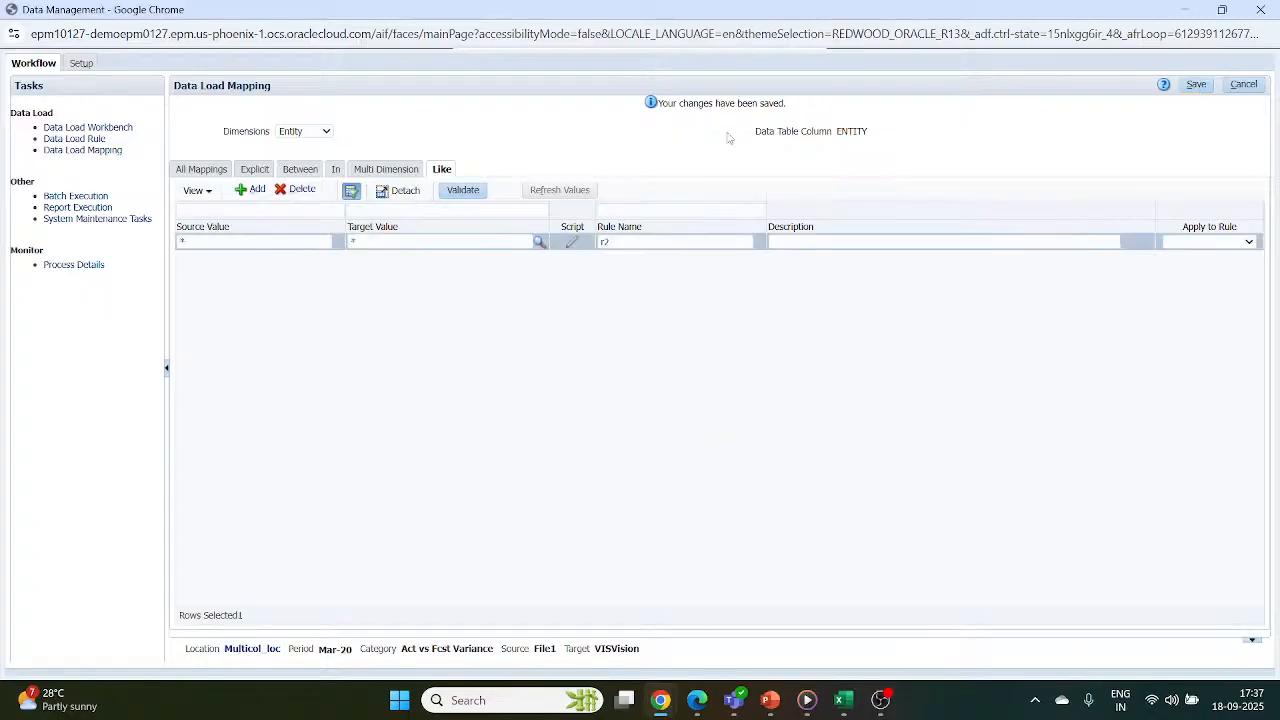
pyautogui.click(327, 133)
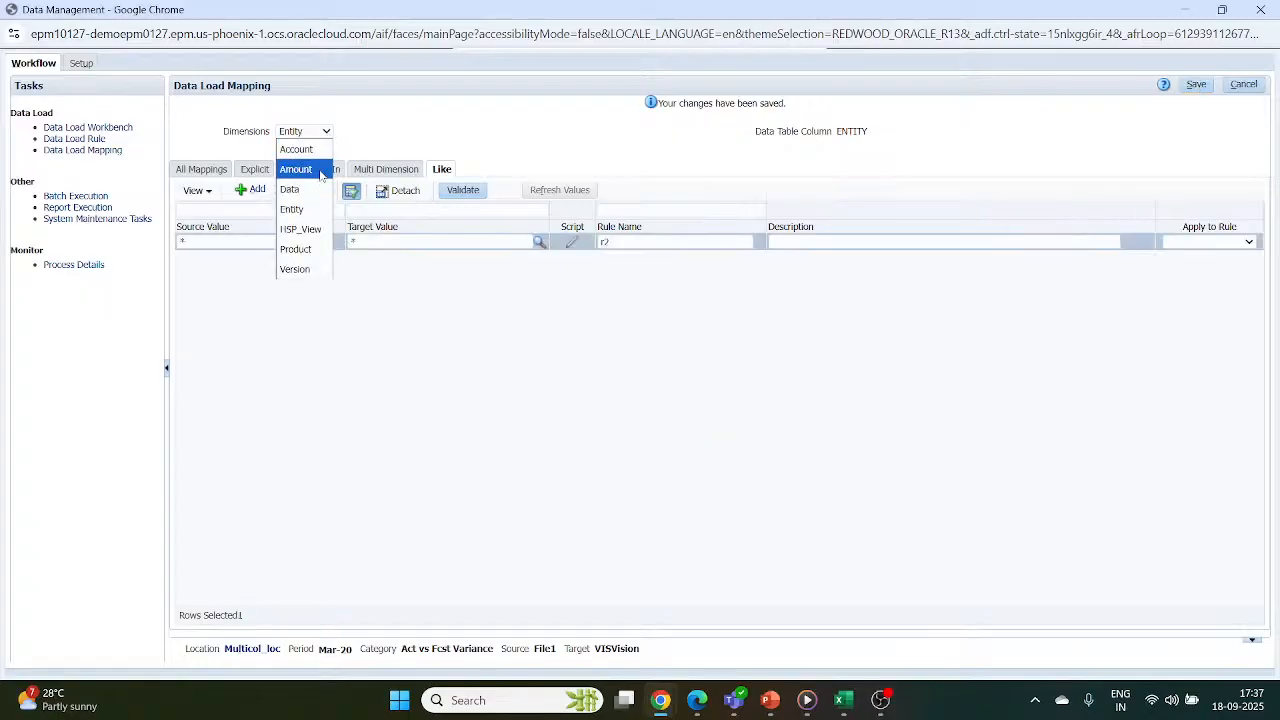
# - Add an Amount Like mapping from * to * with rule name R3 and save it
pyautogui.click(320, 172)
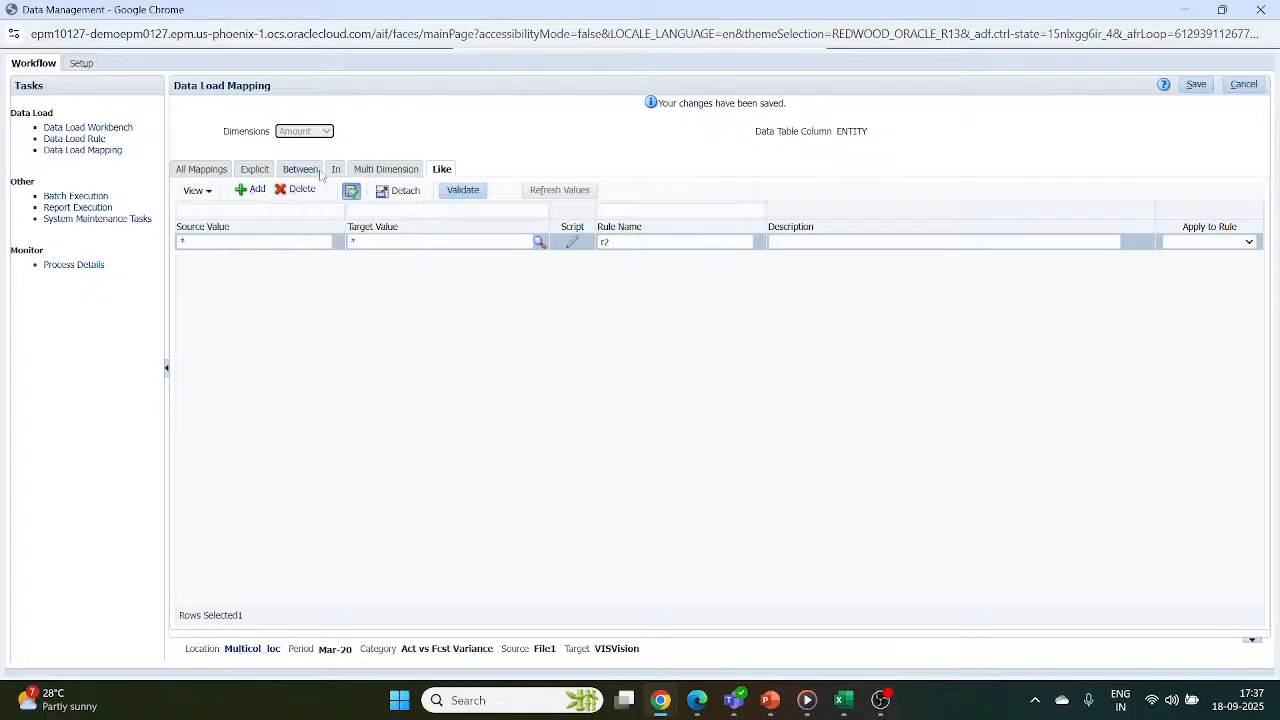
pyautogui.click(246, 190)
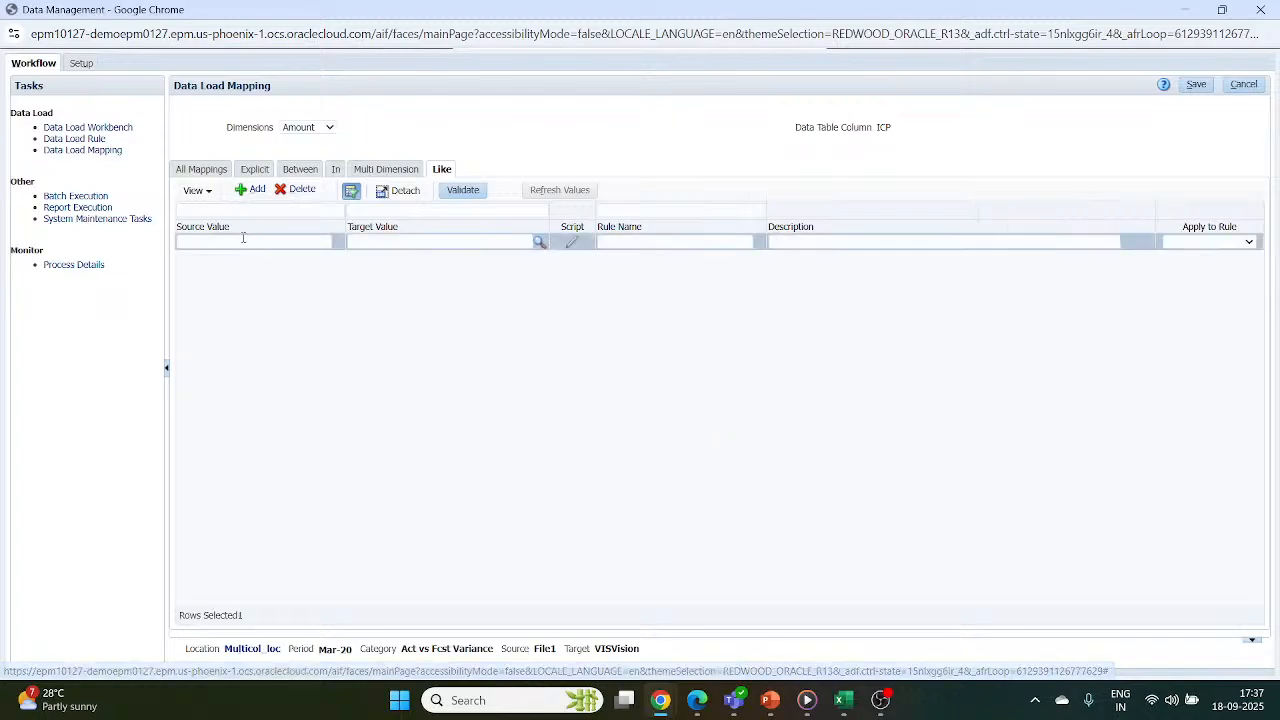
pyautogui.click(242, 240)
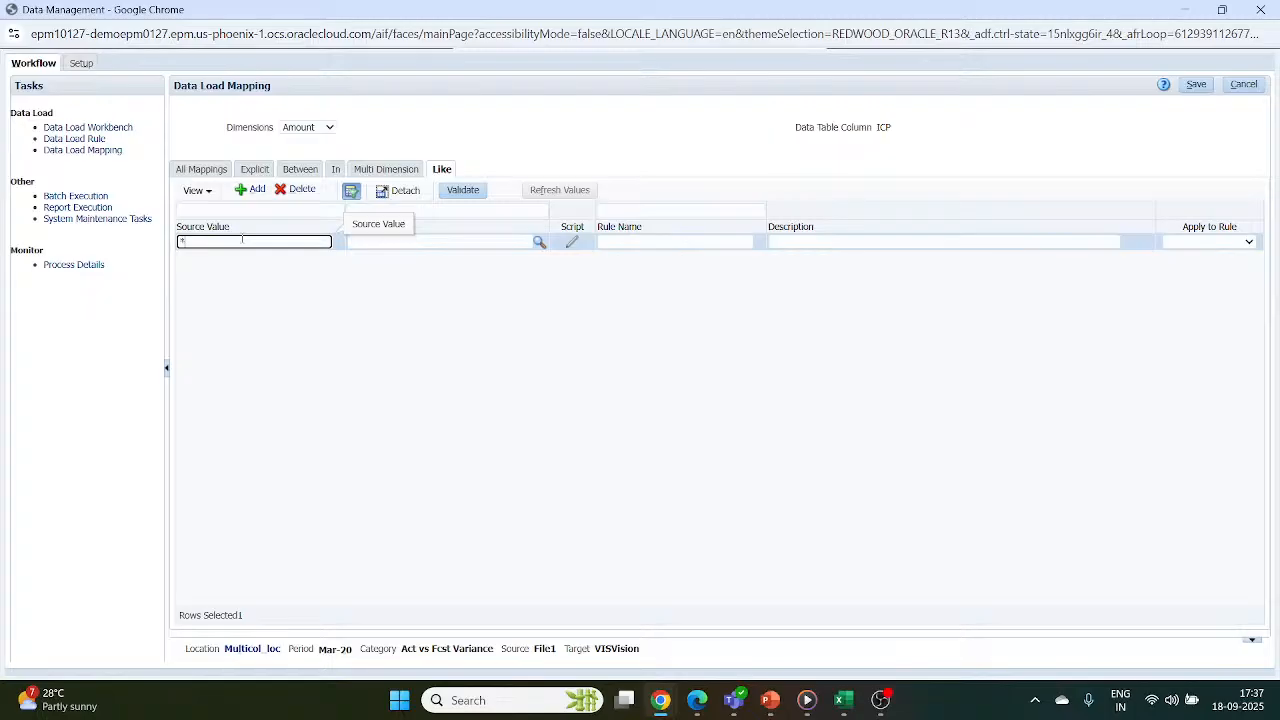
pyautogui.click(404, 242)
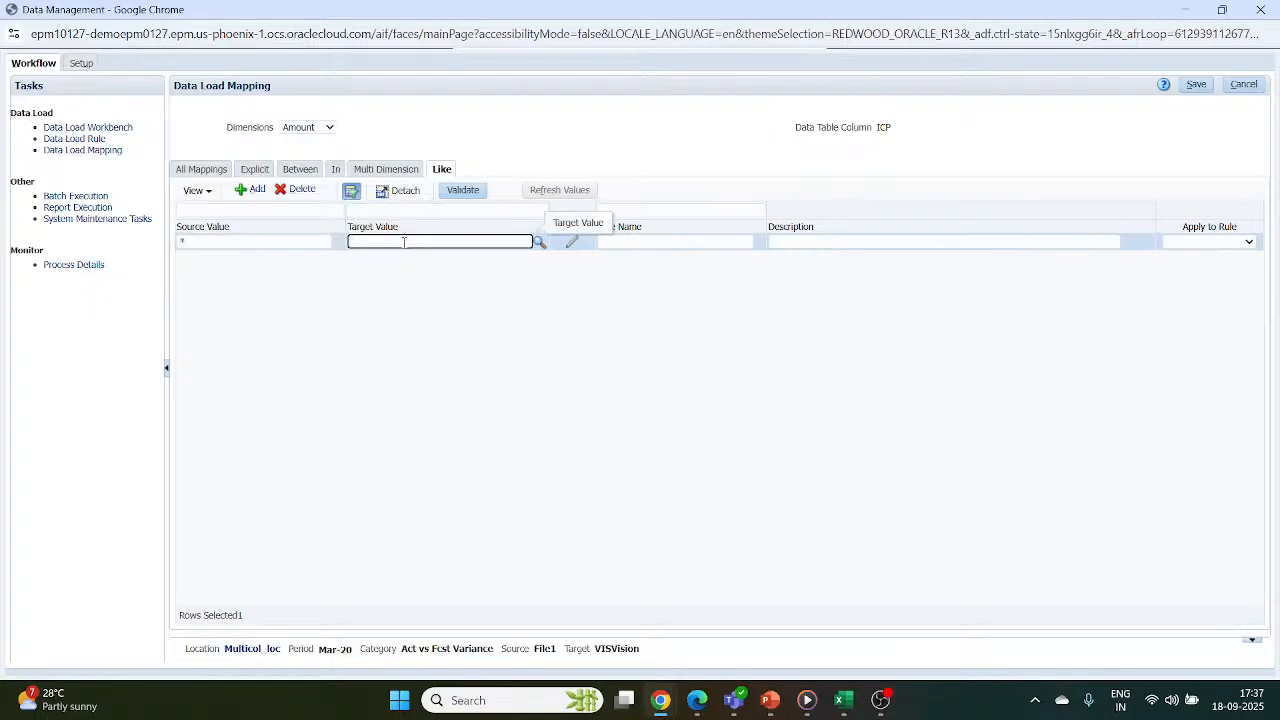
pyautogui.write('*')
pyautogui.click(617, 242)
pyautogui.write('R')
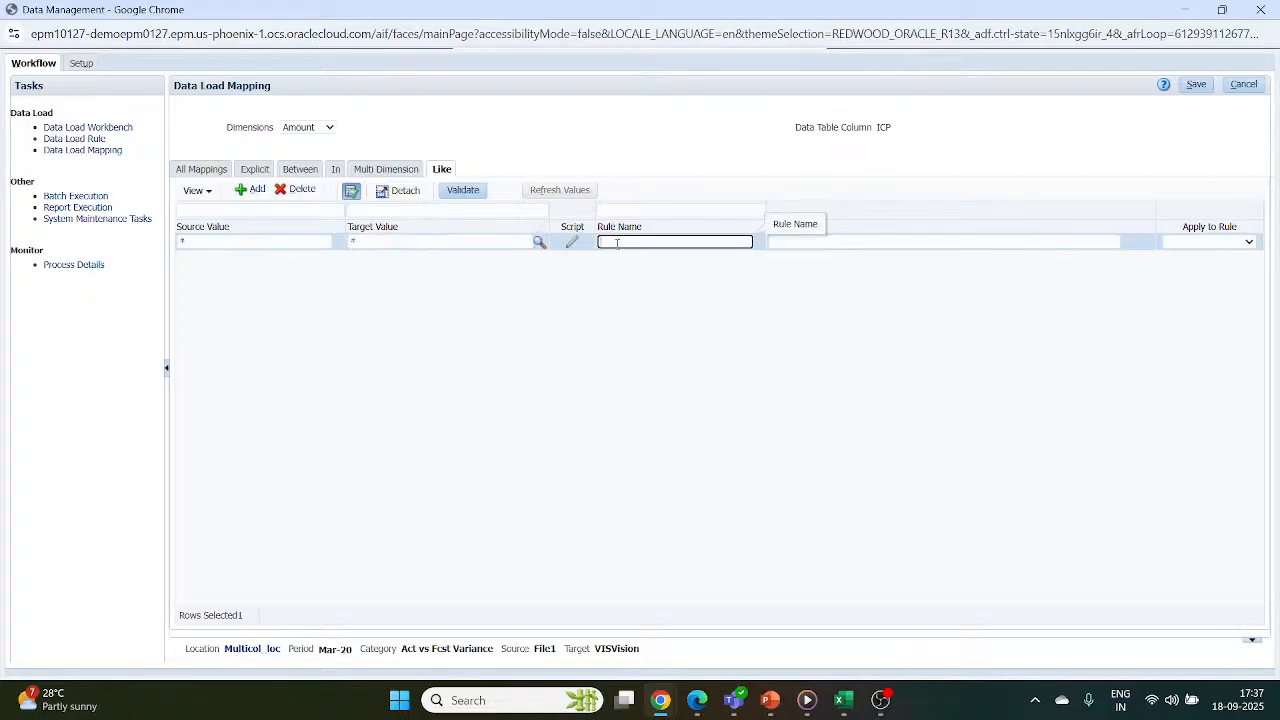
pyautogui.write('3')
pyautogui.click(1197, 84)
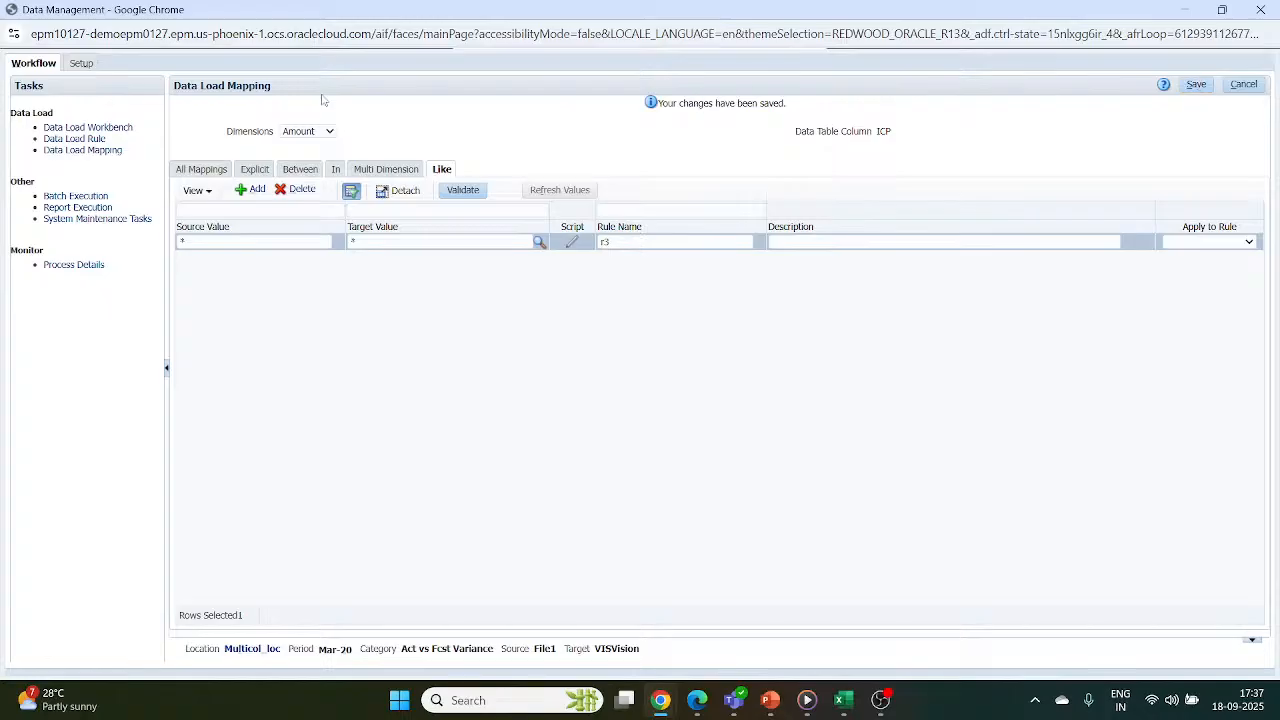
# - Add an HSP_View Like mapping from * to Basedata under rule r4 and save it
pyautogui.click(329, 132)
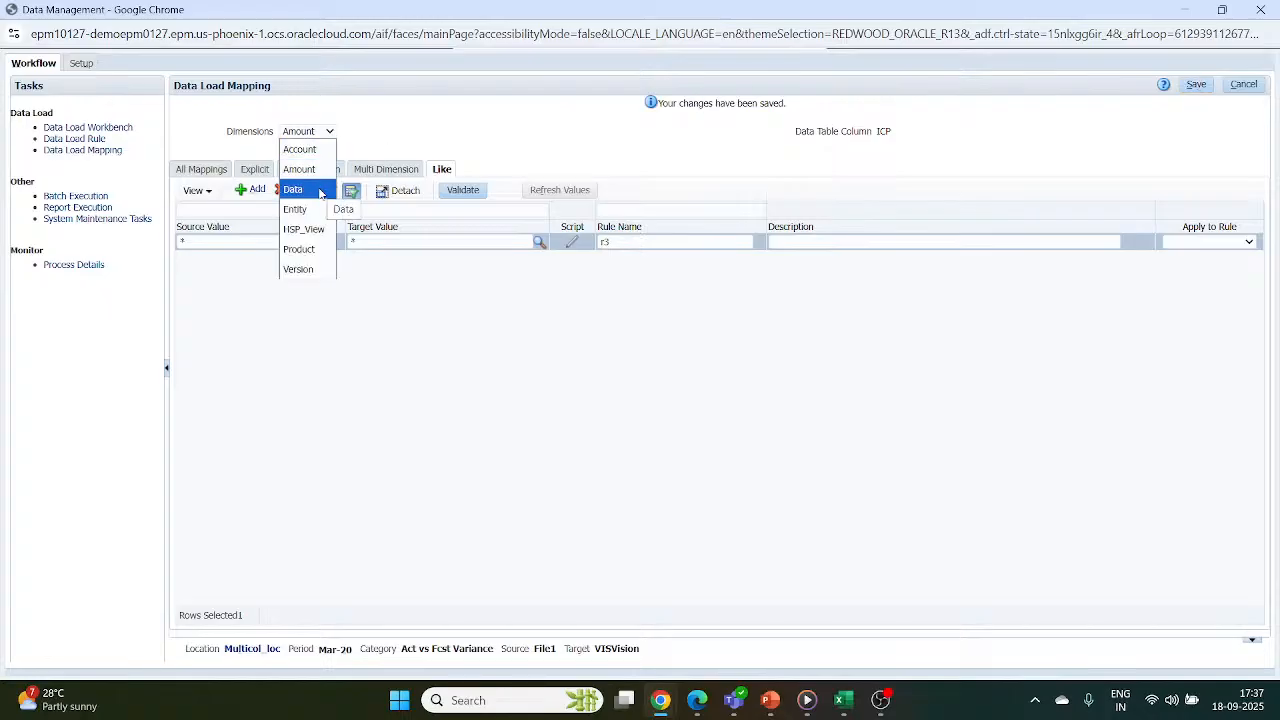
pyautogui.click(317, 229)
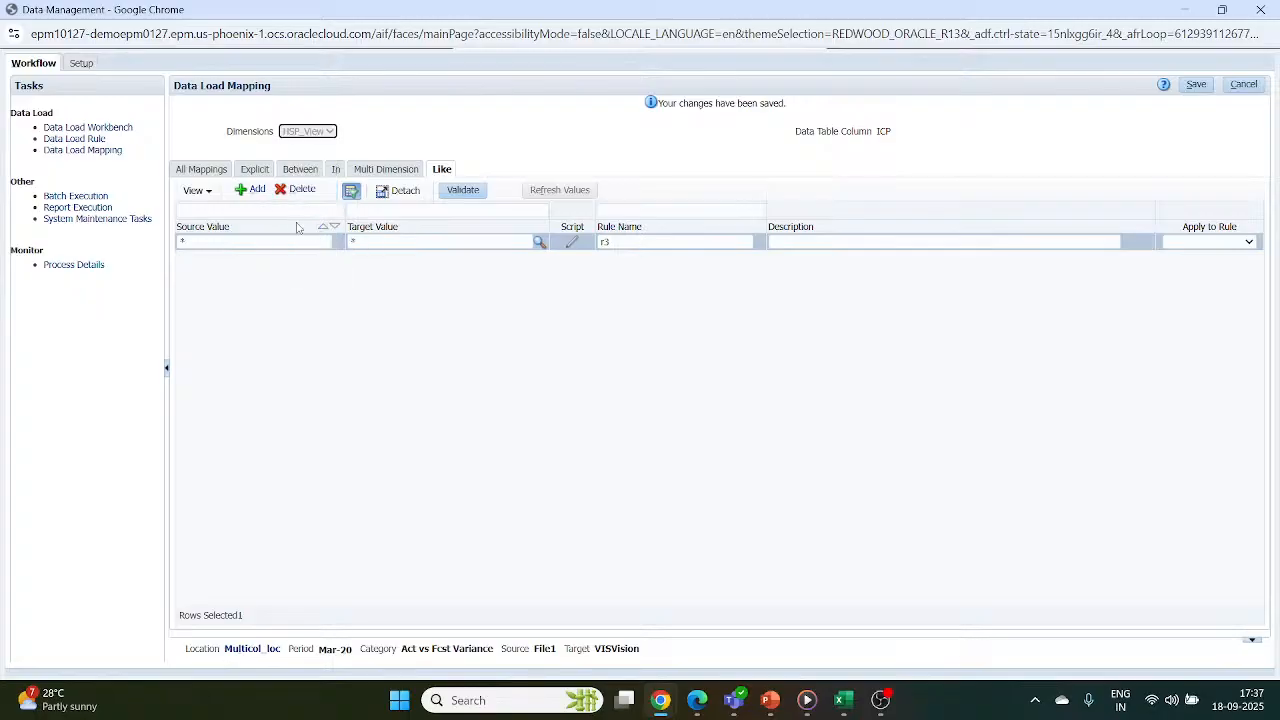
pyautogui.click(247, 190)
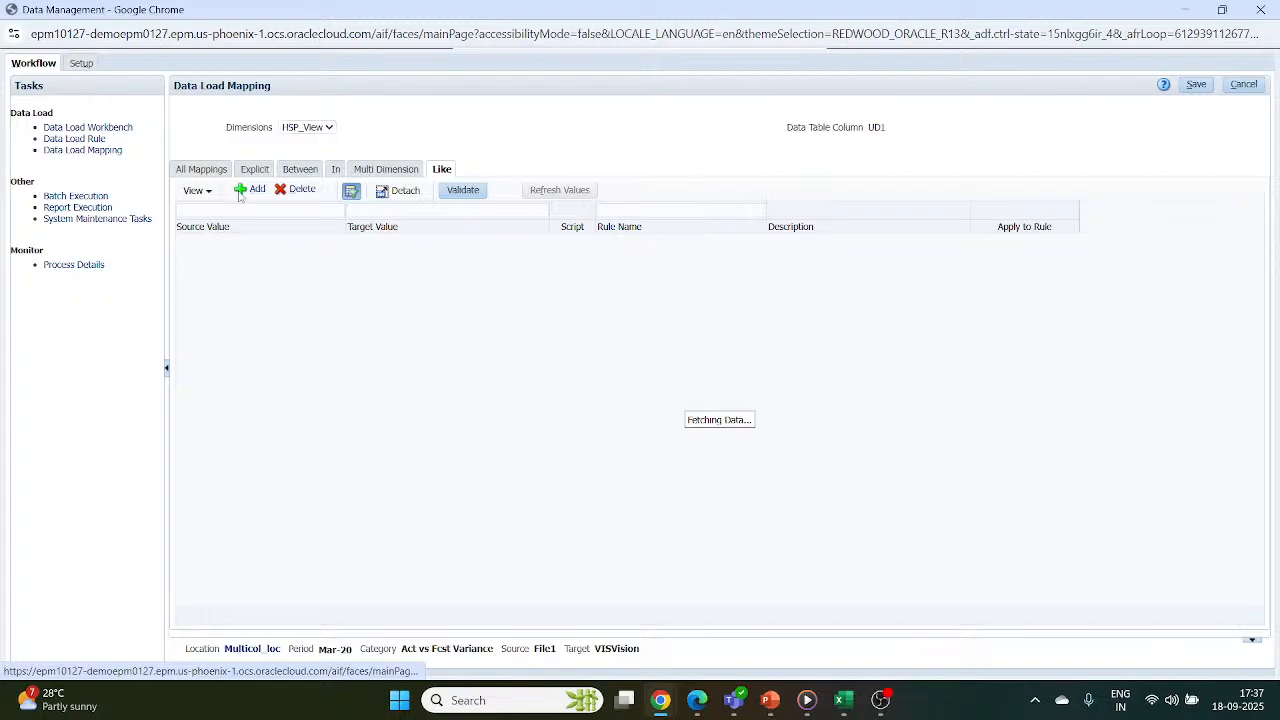
pyautogui.click(250, 241)
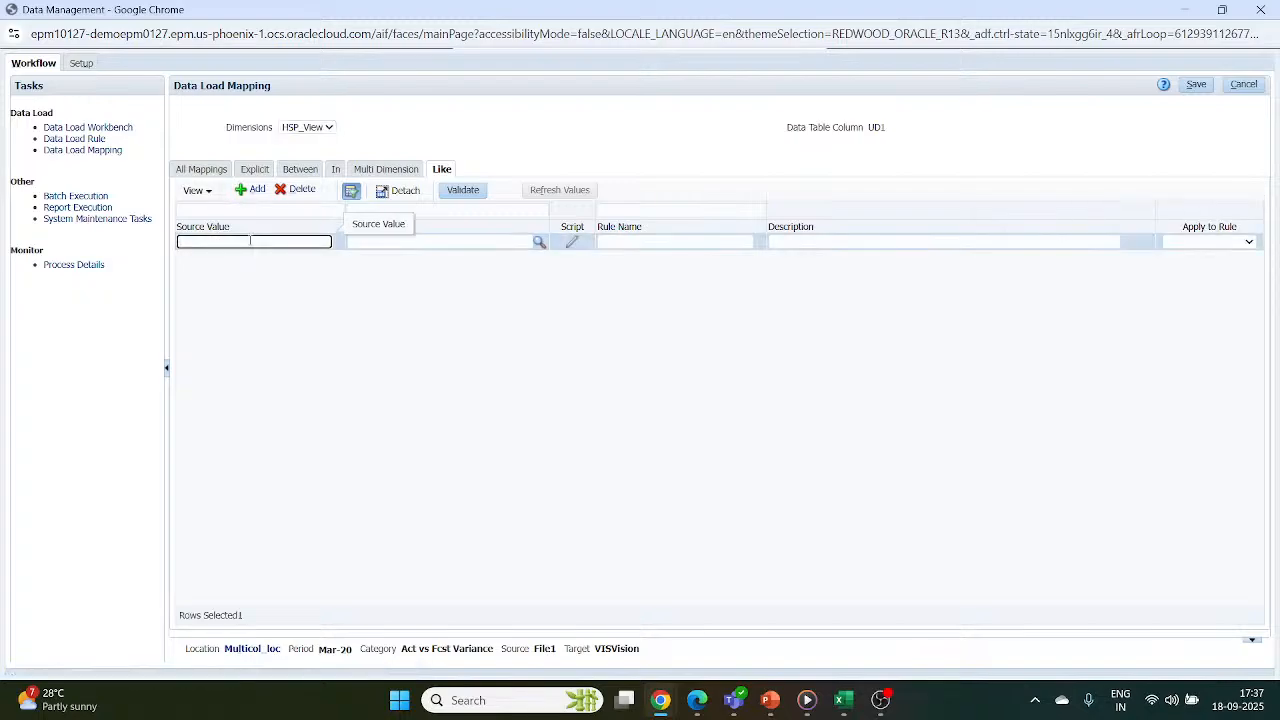
pyautogui.write('*')
pyautogui.click(393, 242)
pyautogui.write('B')
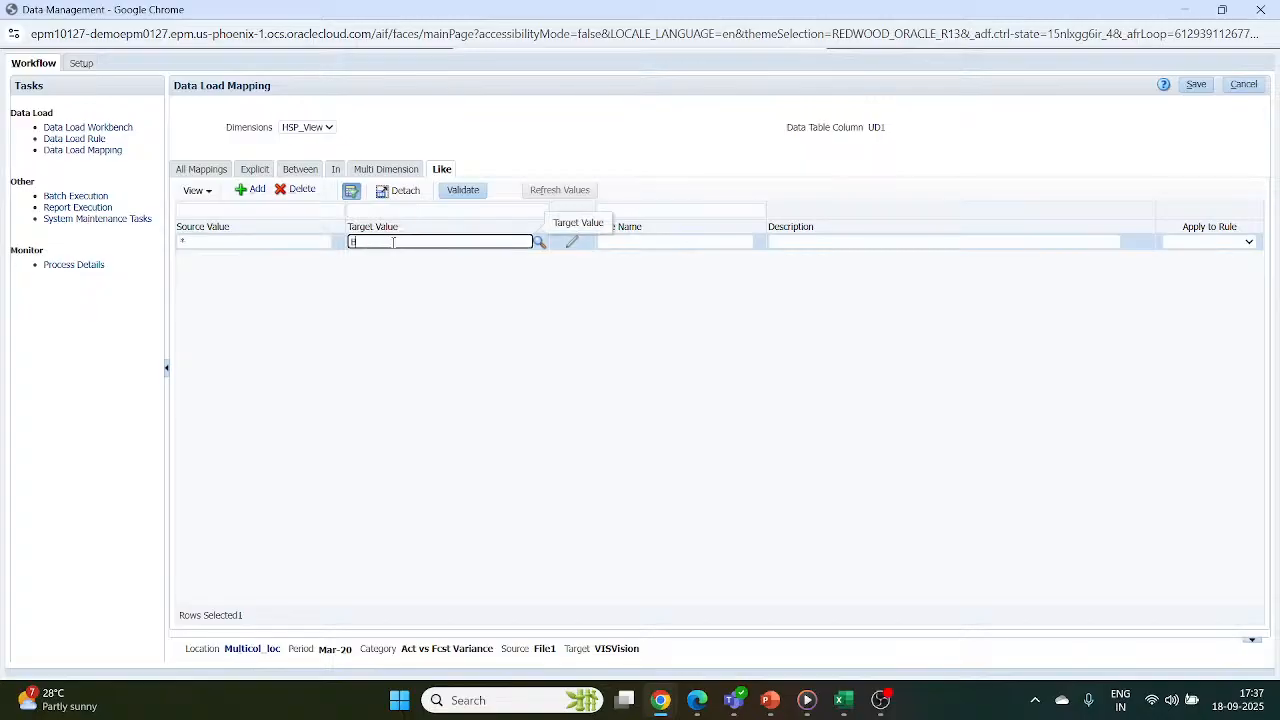
pyautogui.write('asedata')
pyautogui.click(696, 243)
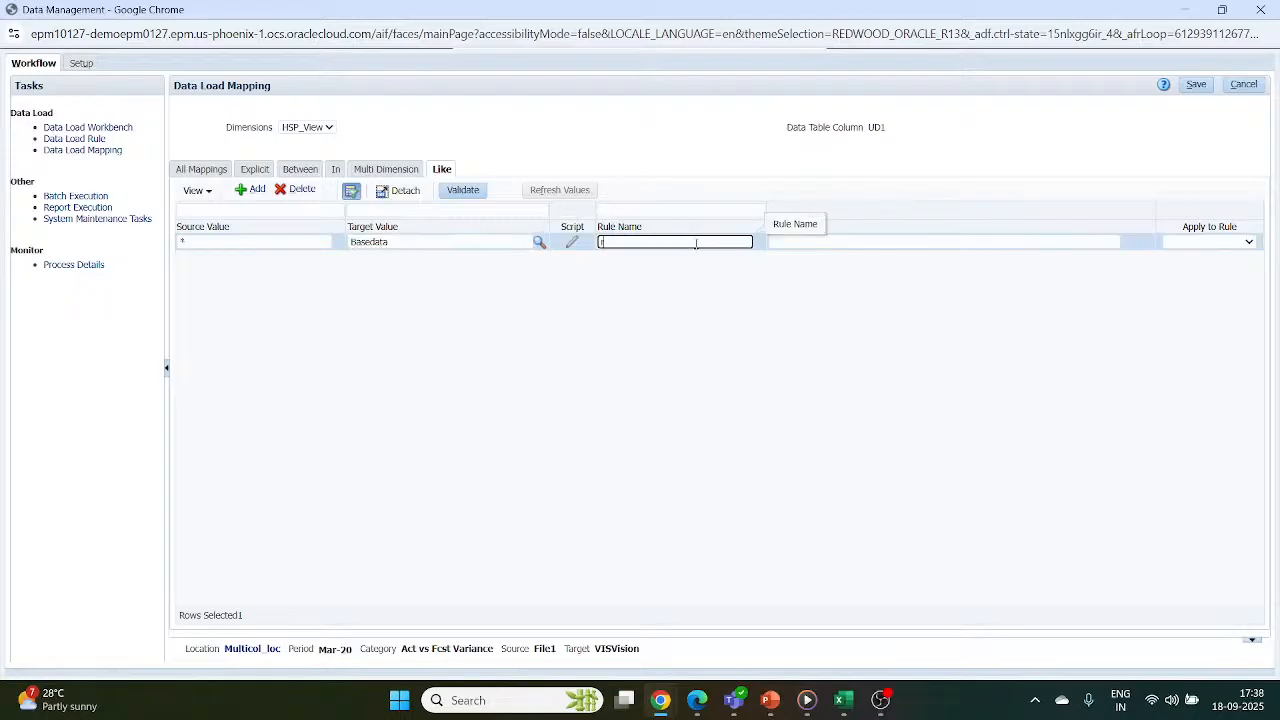
pyautogui.click(1198, 85)
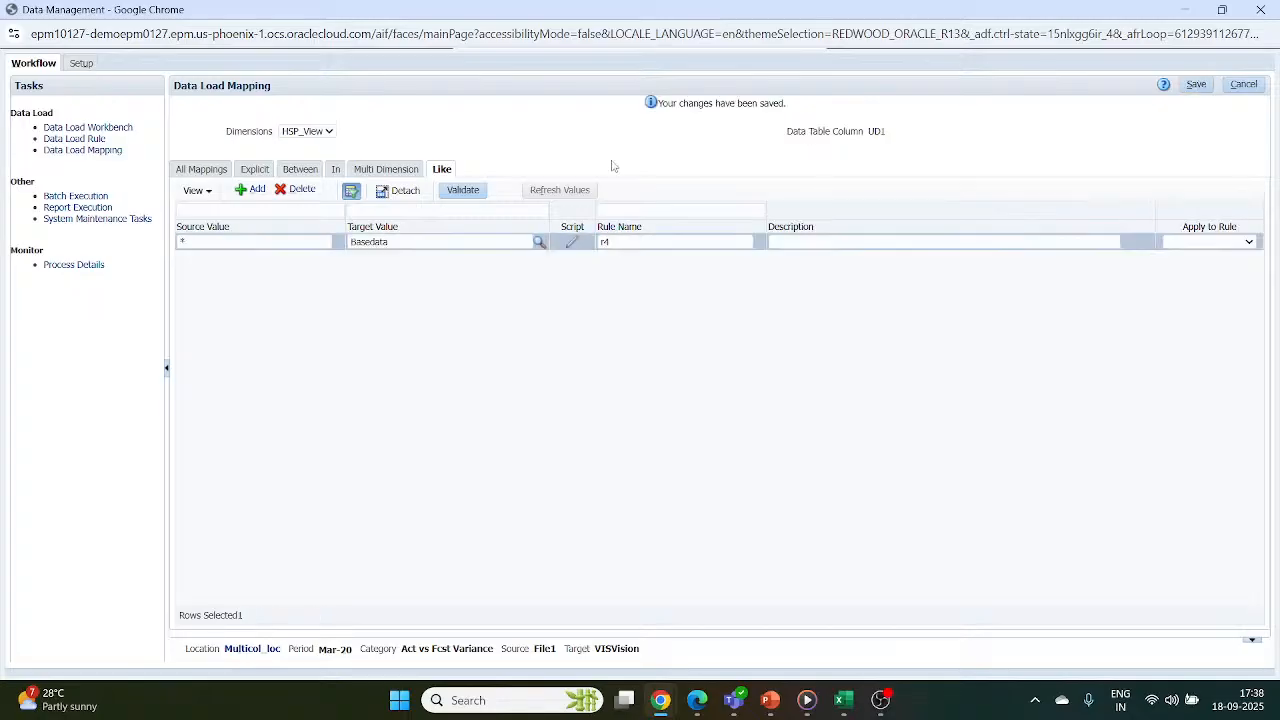
# - Switch to Product, set the target to No Product with rule name R5, and save
pyautogui.click(329, 132)
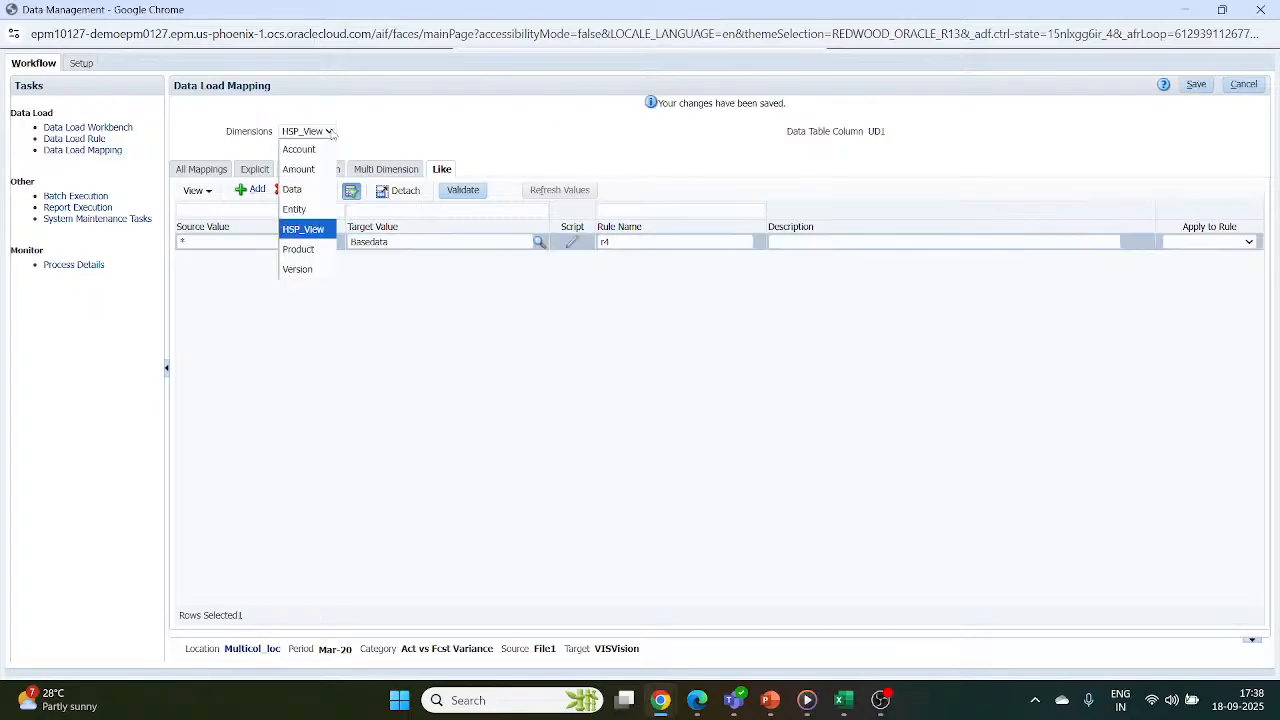
pyautogui.click(326, 253)
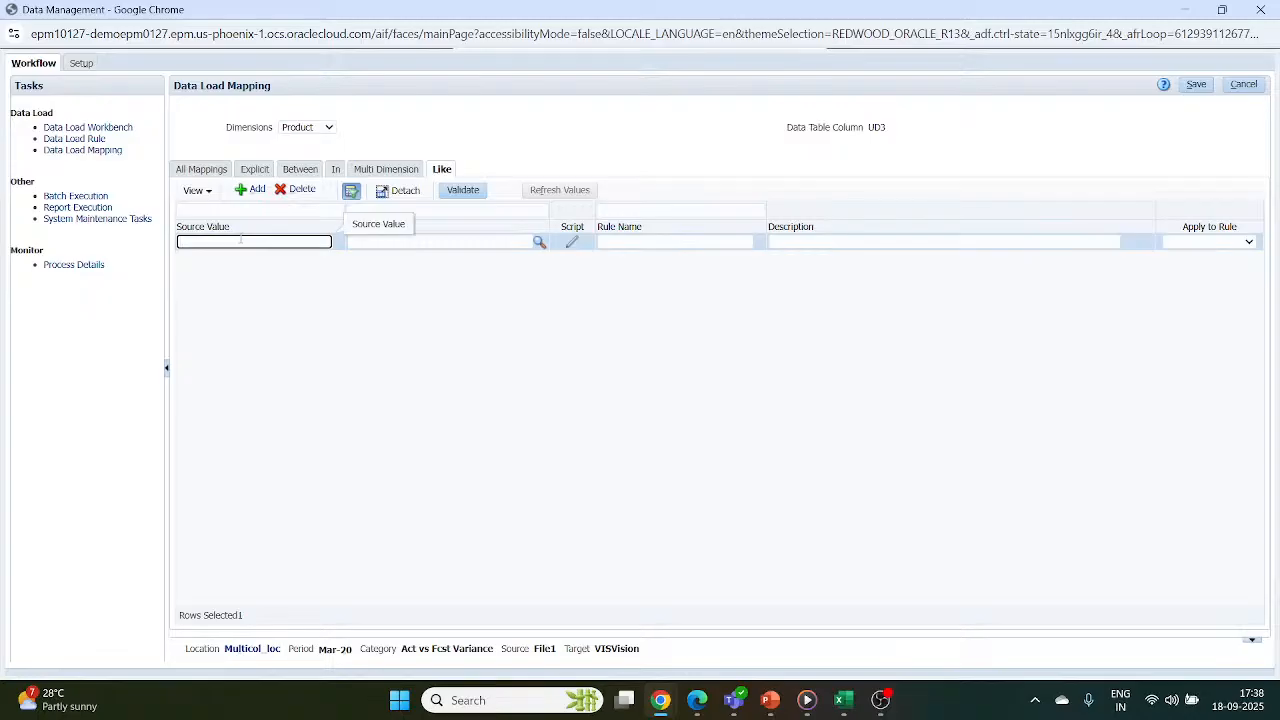
pyautogui.click(380, 243)
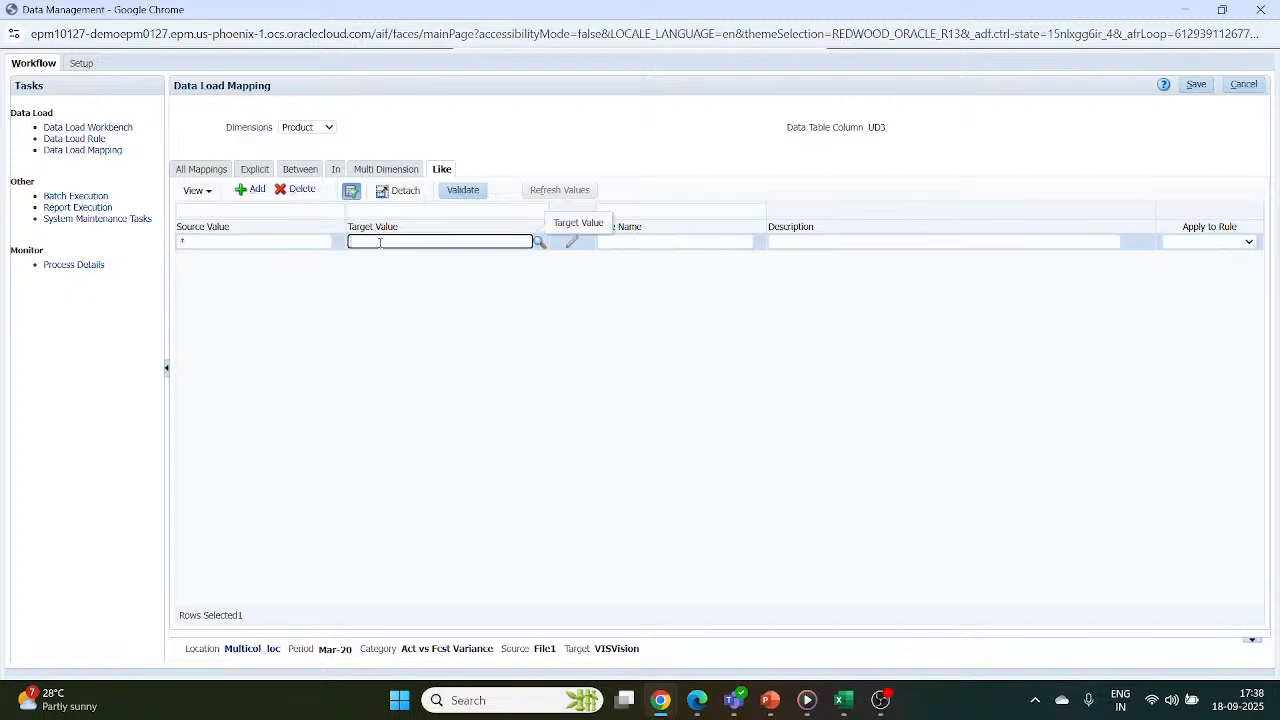
pyautogui.write('Nc')
pyautogui.write(' Product')
pyautogui.click(683, 240)
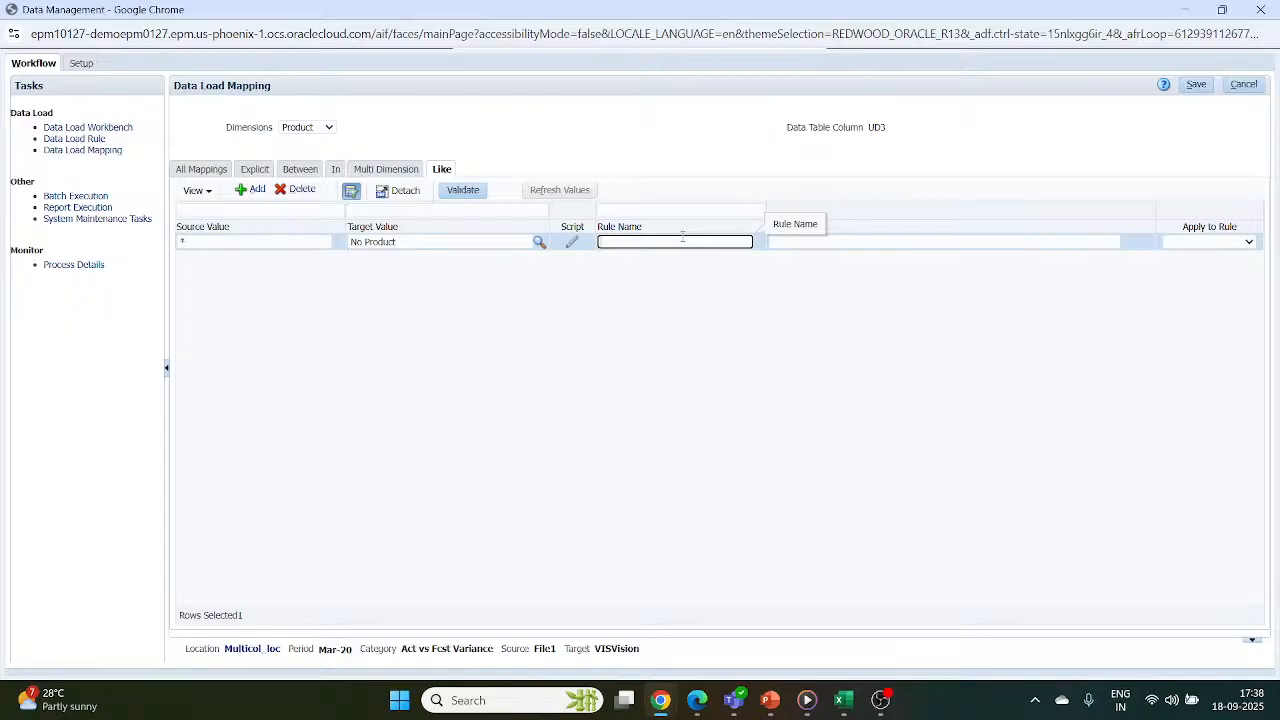
pyautogui.write('R5')
pyautogui.click(1196, 85)
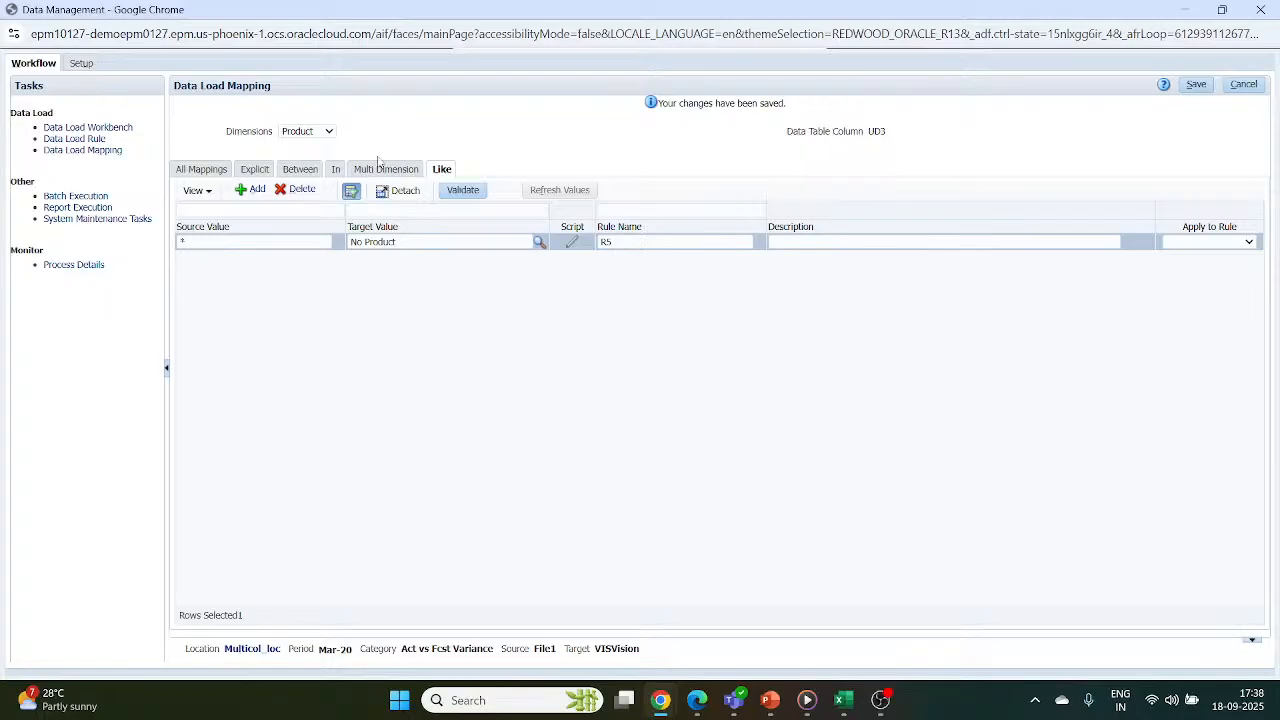
# - Add a Version Like mapping from * to Working with rule name r5 and save it
pyautogui.click(328, 132)
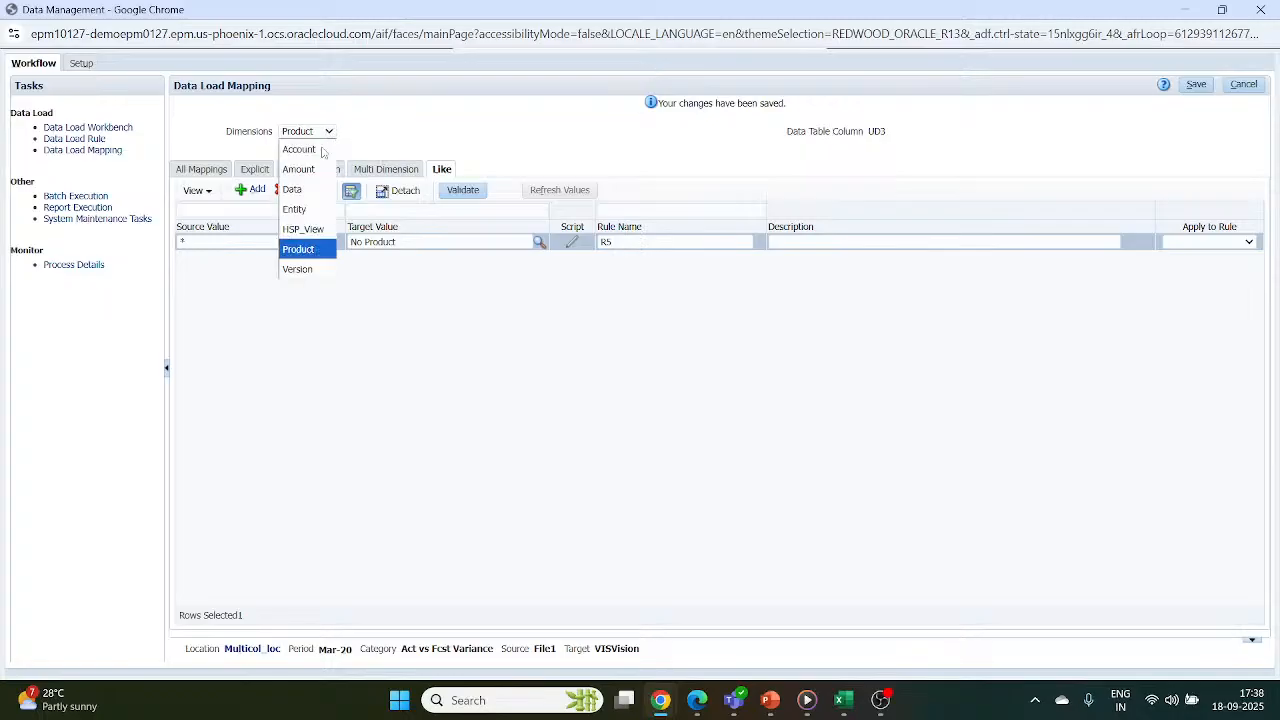
pyautogui.click(312, 275)
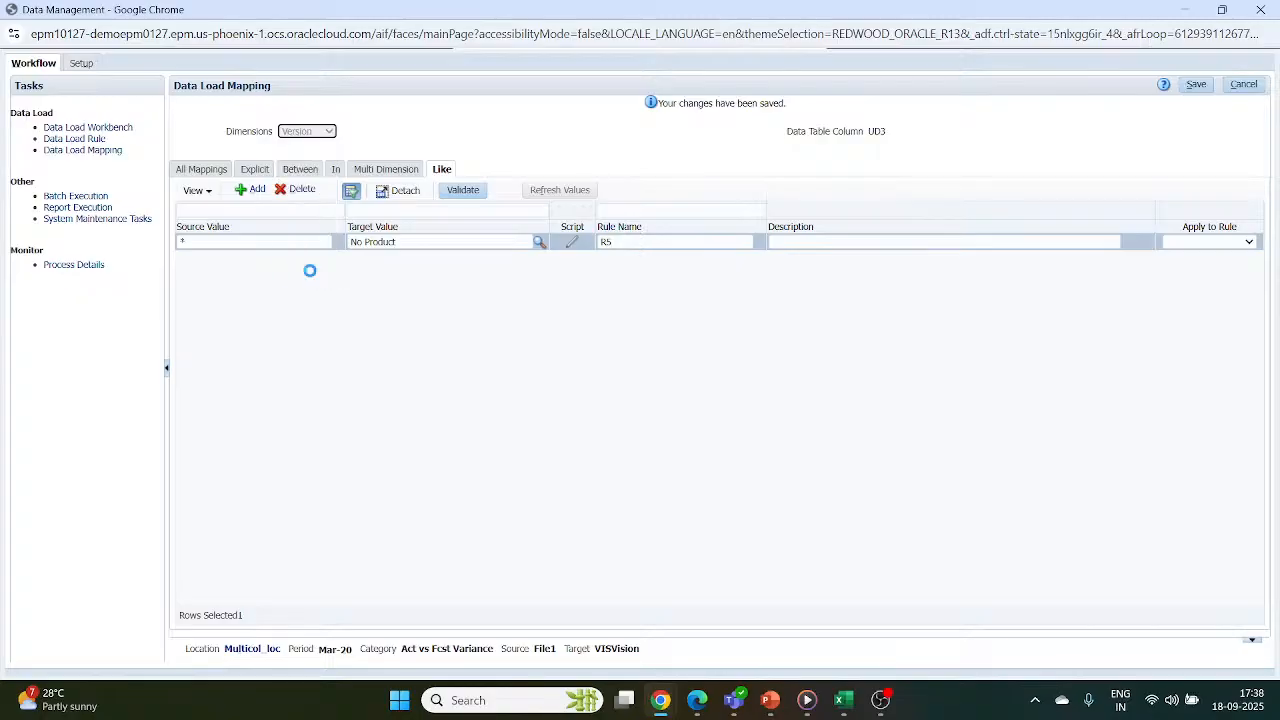
pyautogui.click(240, 192)
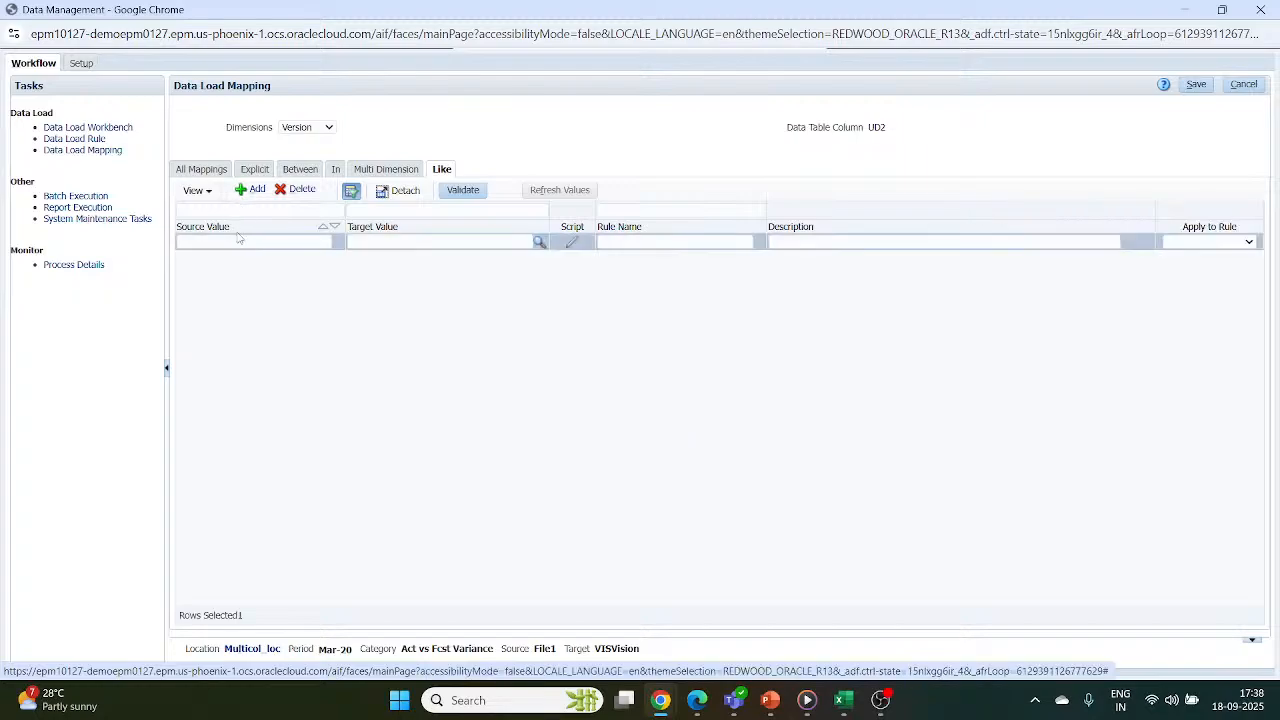
pyautogui.click(237, 240)
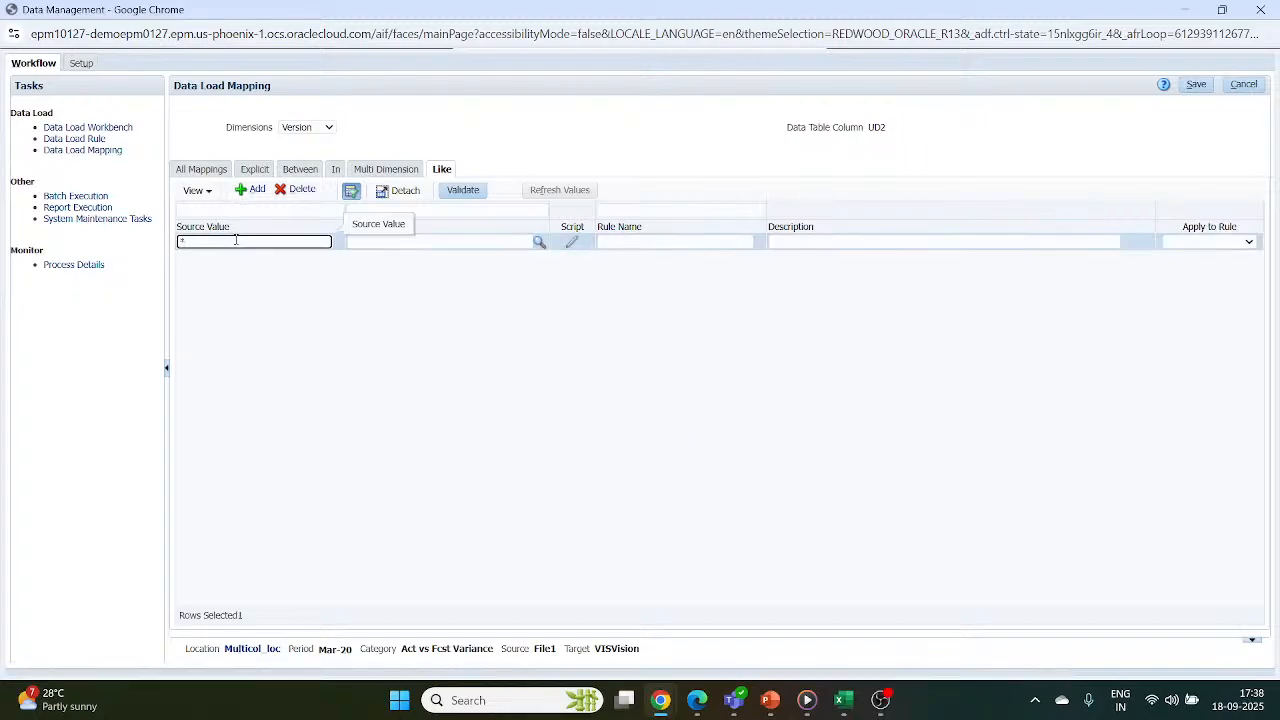
pyautogui.click(423, 241)
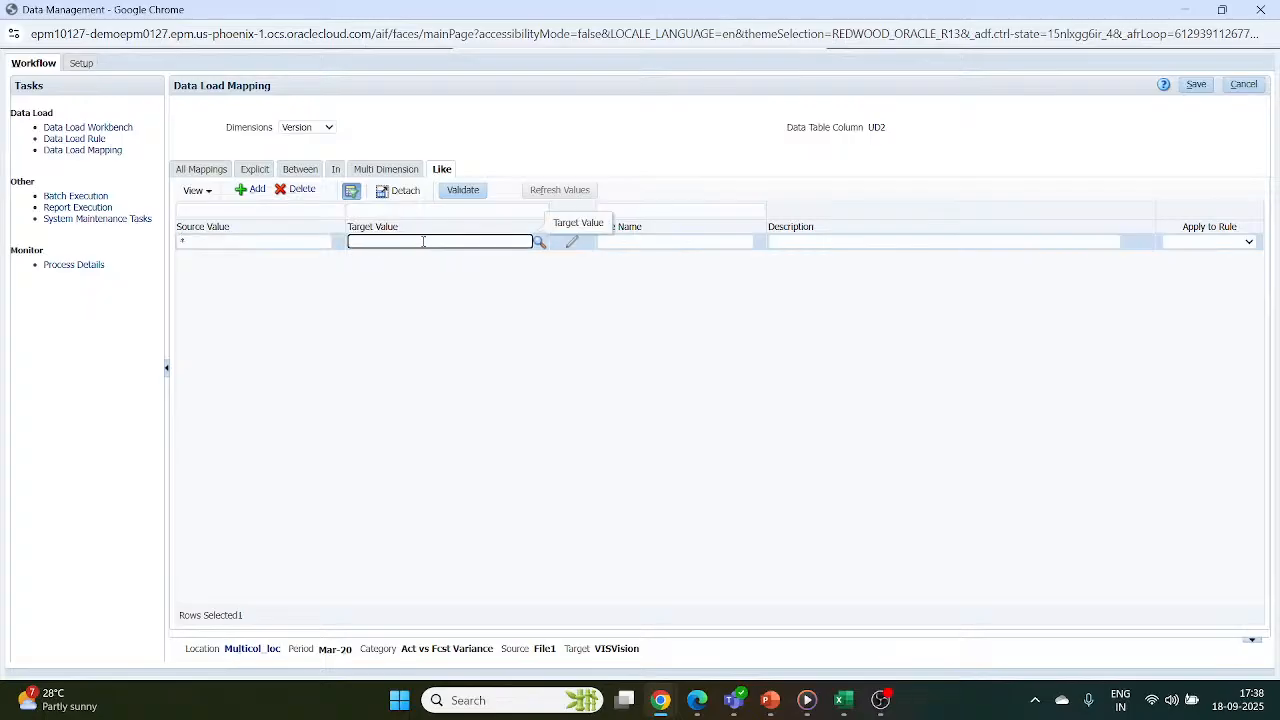
pyautogui.write('Working')
pyautogui.click(730, 303)
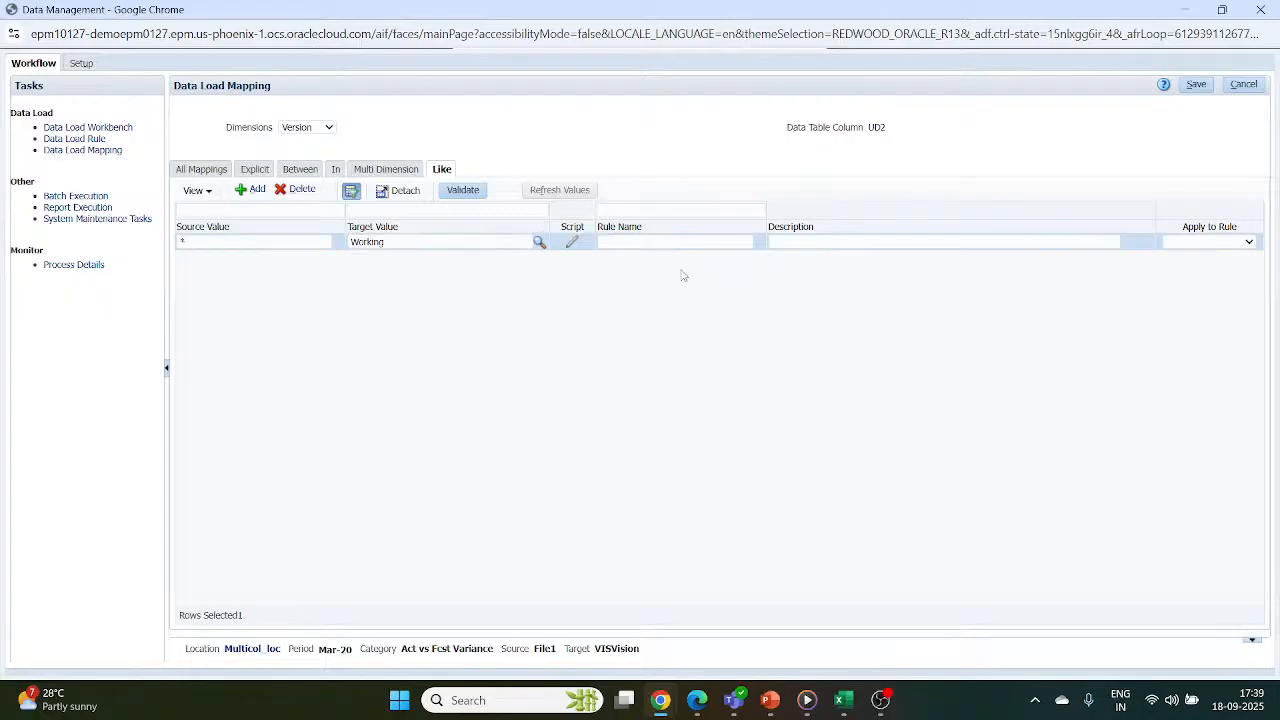
pyautogui.click(657, 243)
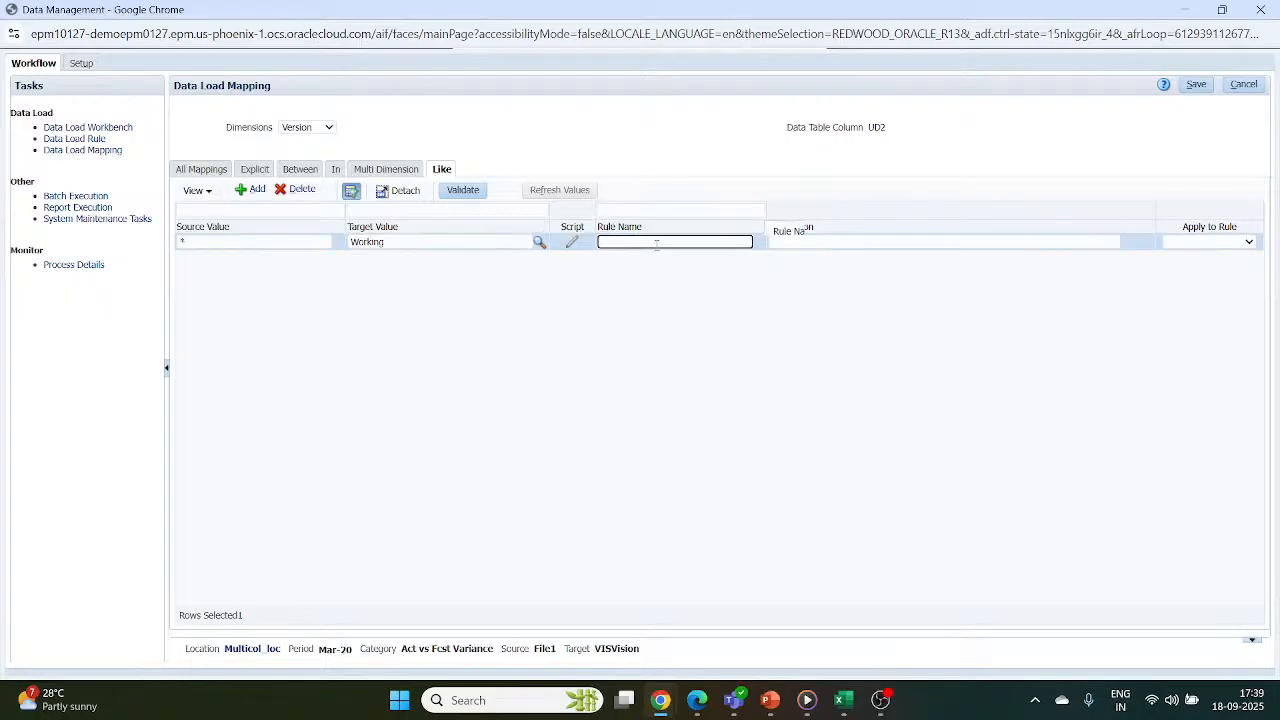
pyautogui.write('r')
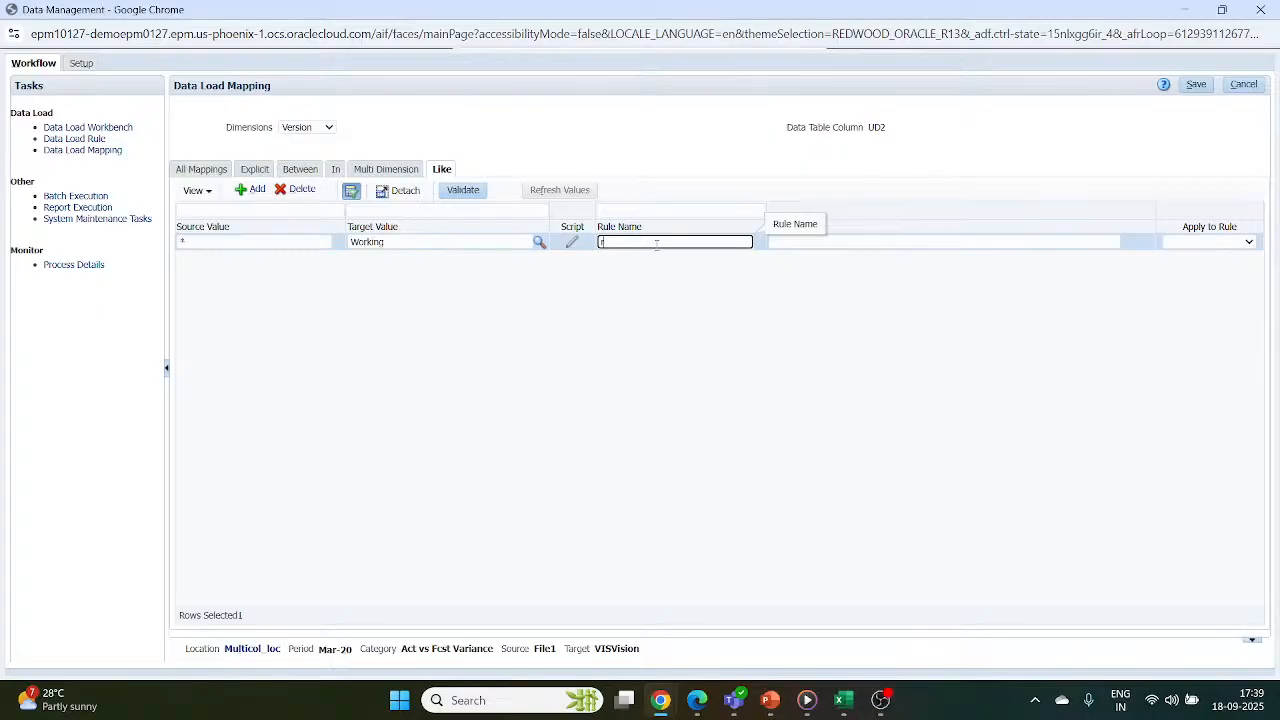
pyautogui.write('5')
pyautogui.click(330, 128)
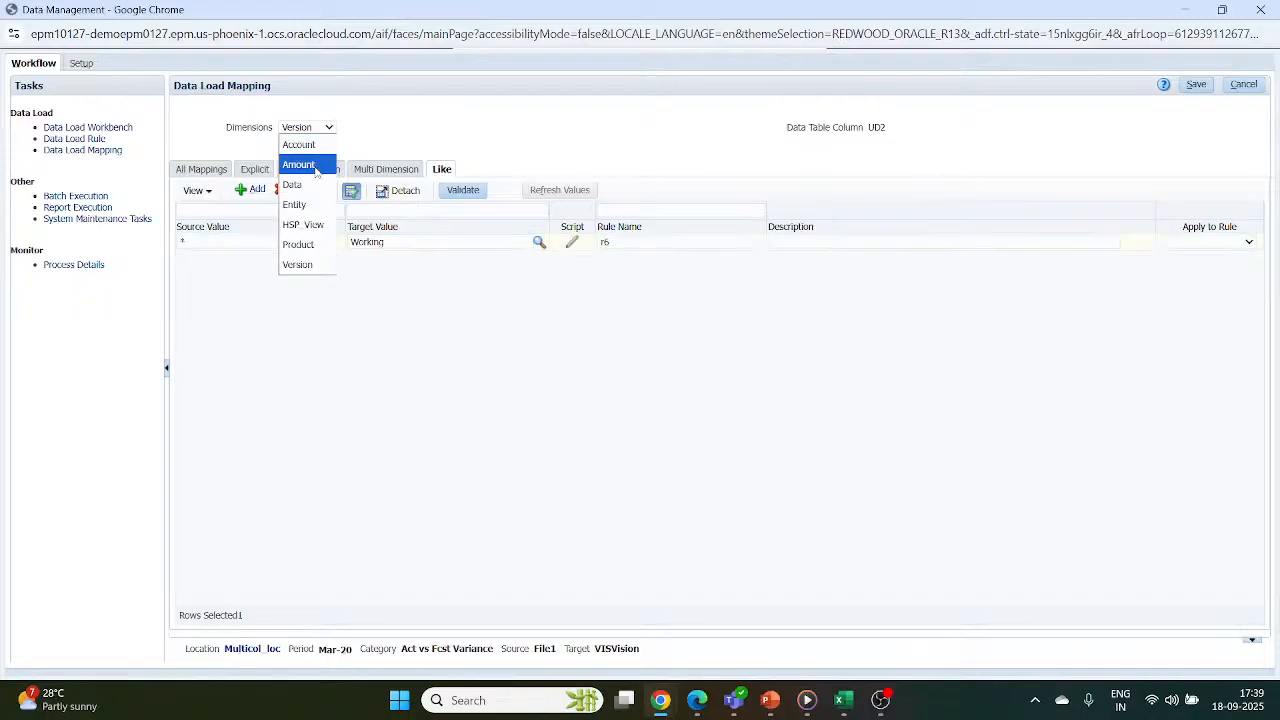
pyautogui.click(376, 126)
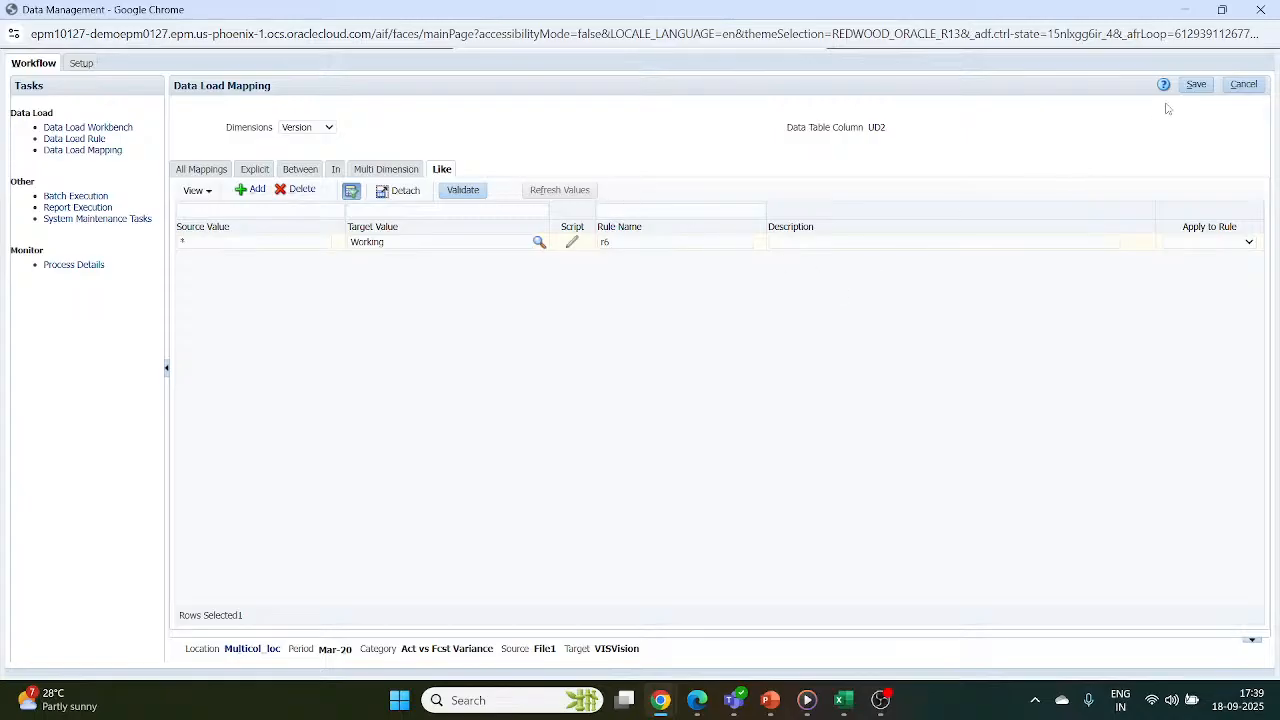
pyautogui.click(1195, 87)
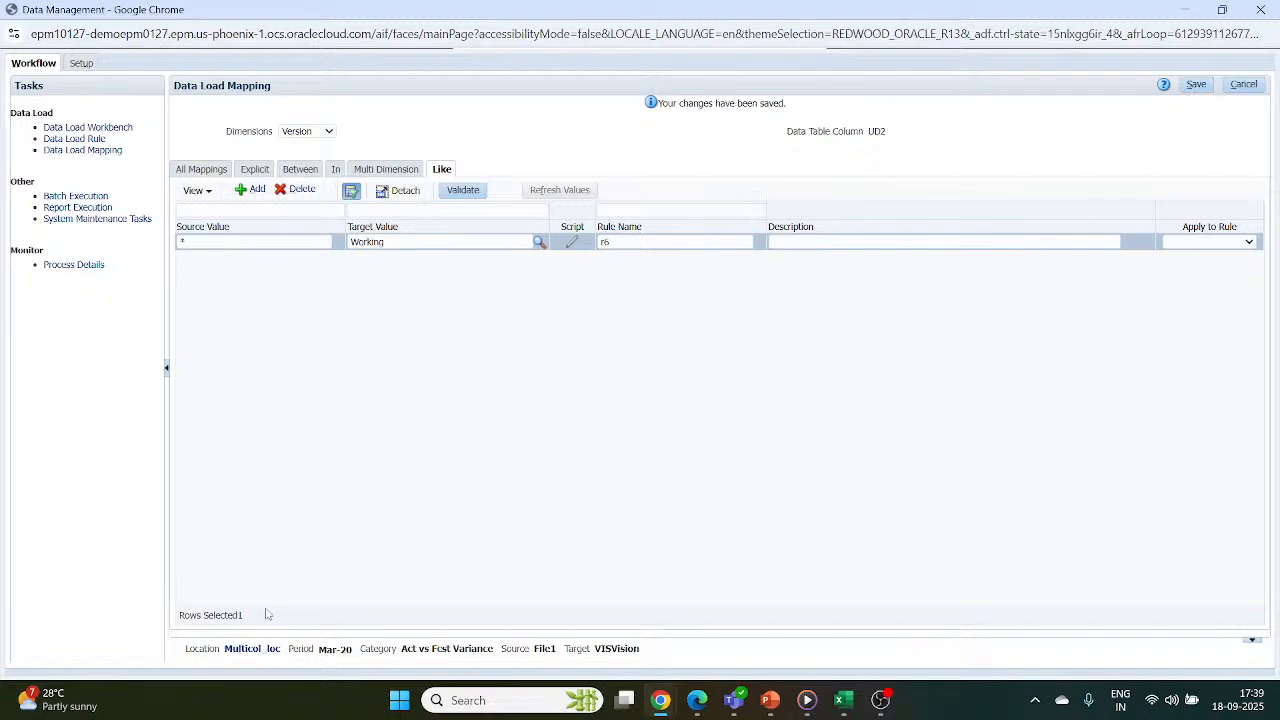
# - Search the point-of-view Period list for Jan, select Jan-20 and apply it
pyautogui.click(257, 650)
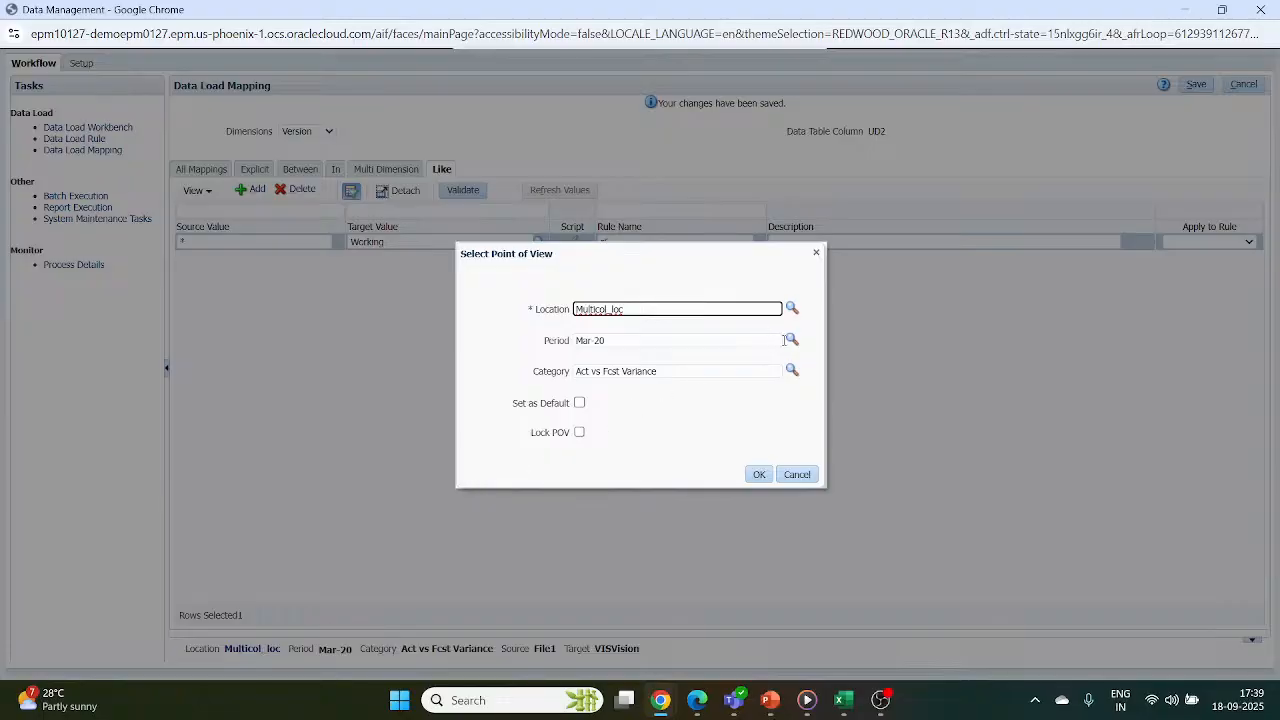
pyautogui.click(791, 340)
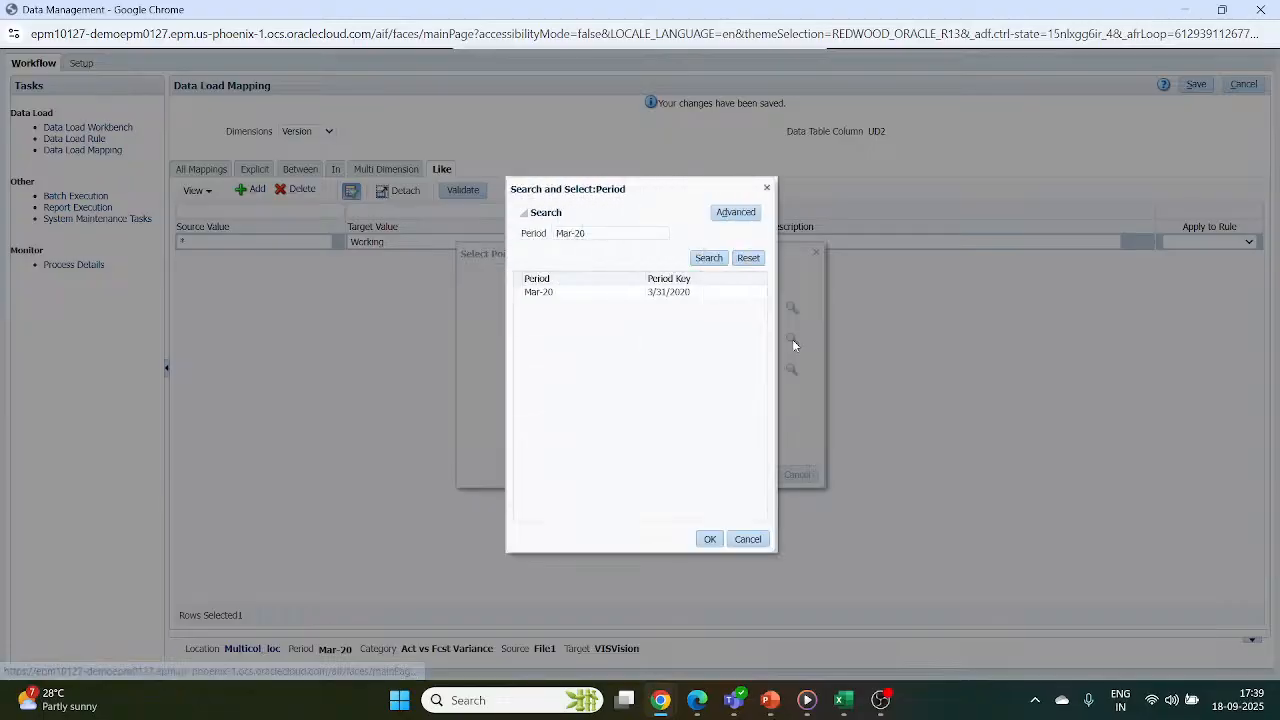
pyautogui.click(611, 231)
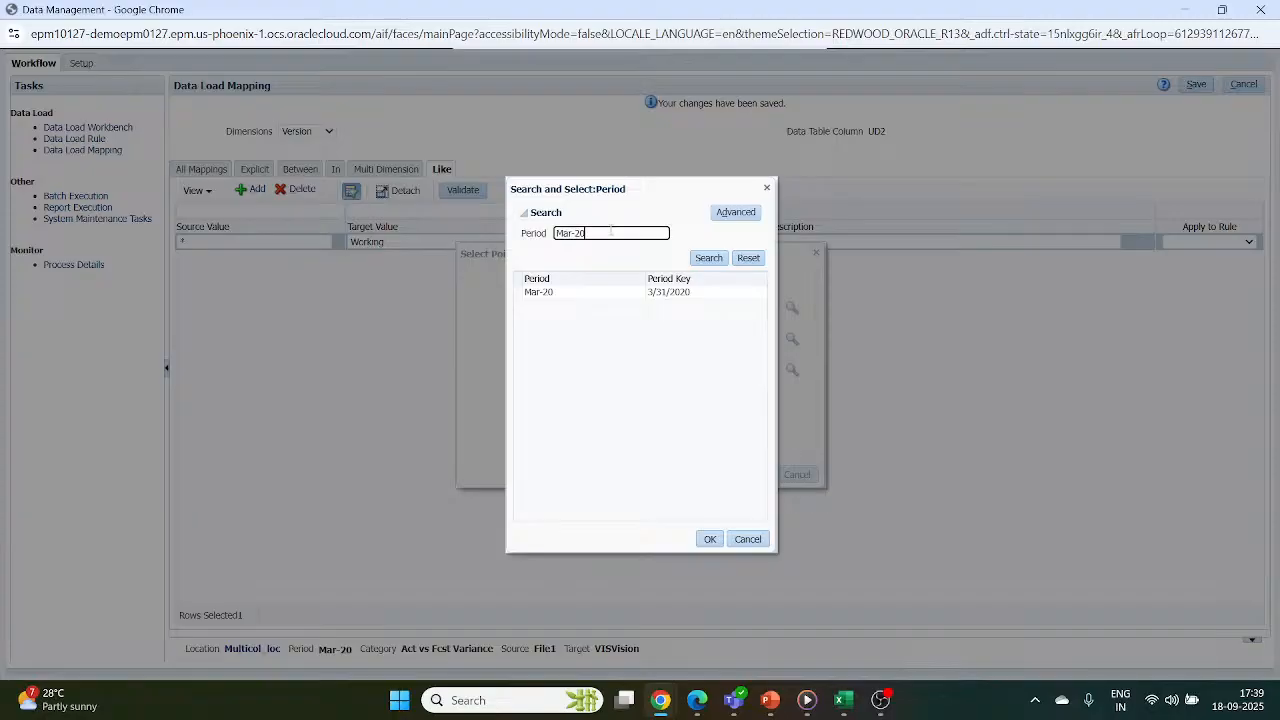
pyautogui.click(718, 262)
pyautogui.click(709, 258)
pyautogui.click(606, 229)
pyautogui.press('BackSpace')
pyautogui.press('BackSpace')
pyautogui.press('BackSpace')
pyautogui.write('Jan')
pyautogui.click(712, 258)
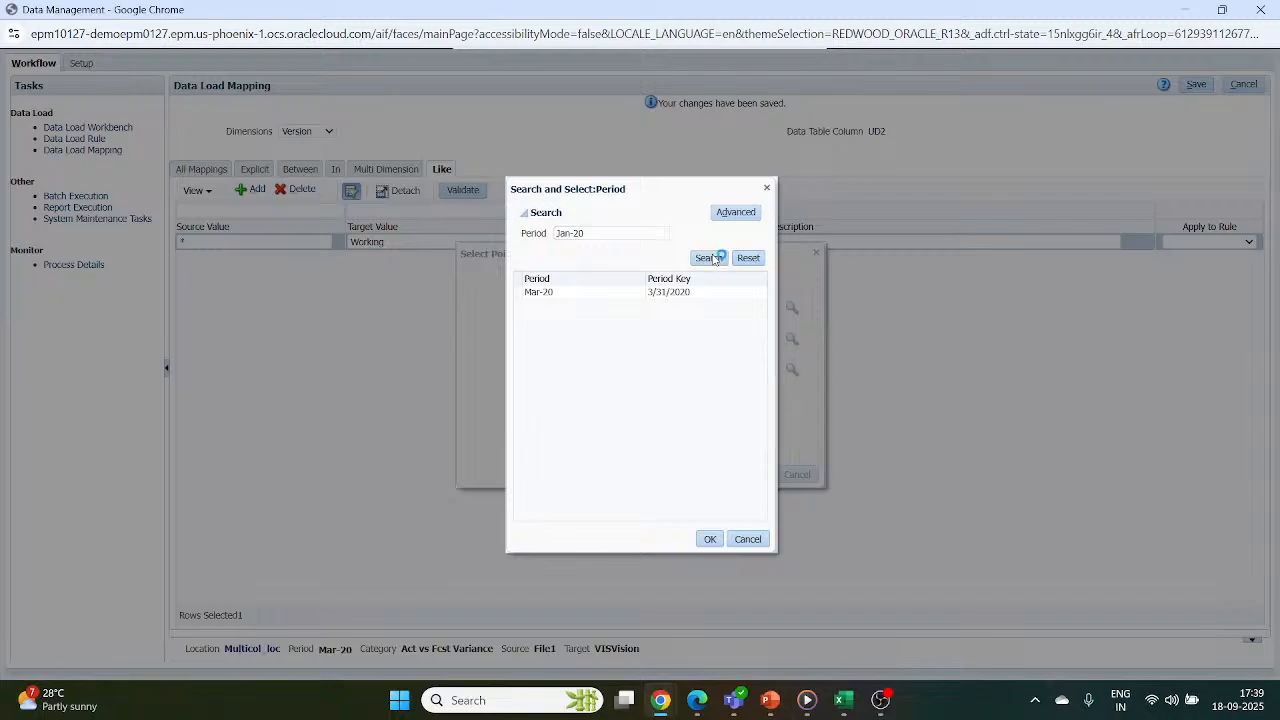
pyautogui.click(665, 289)
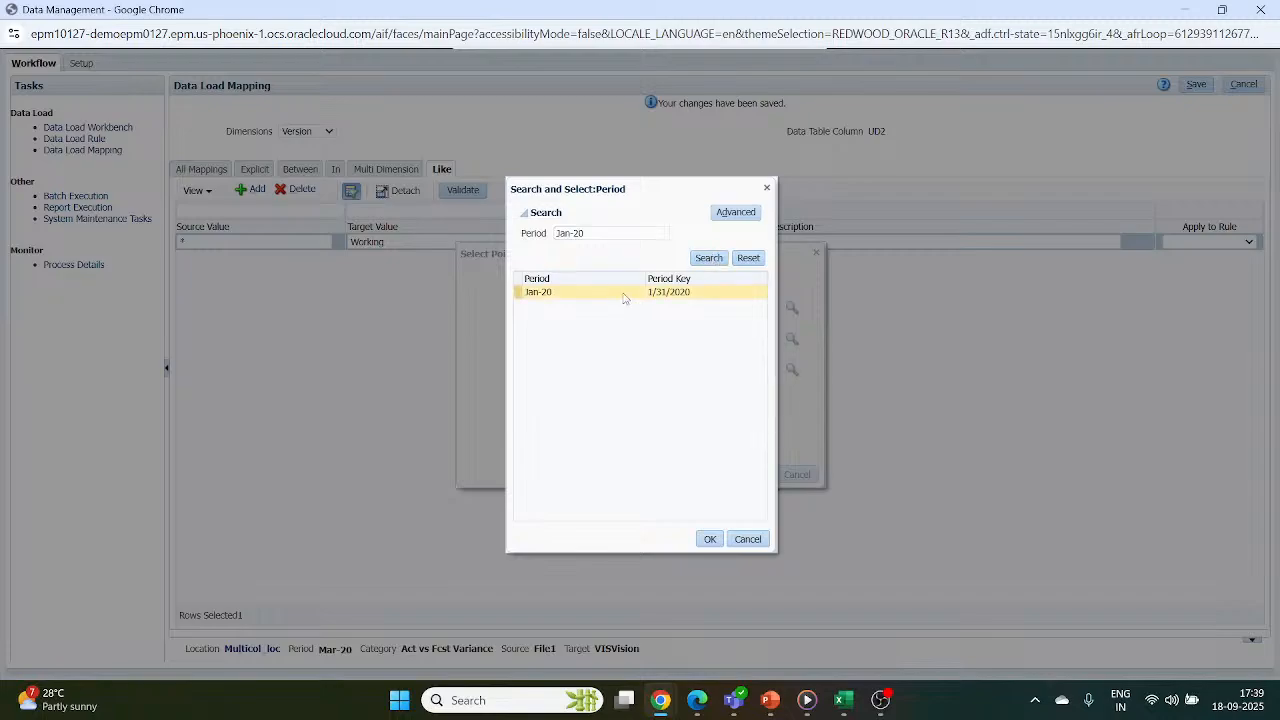
pyautogui.click(625, 294)
pyautogui.click(710, 539)
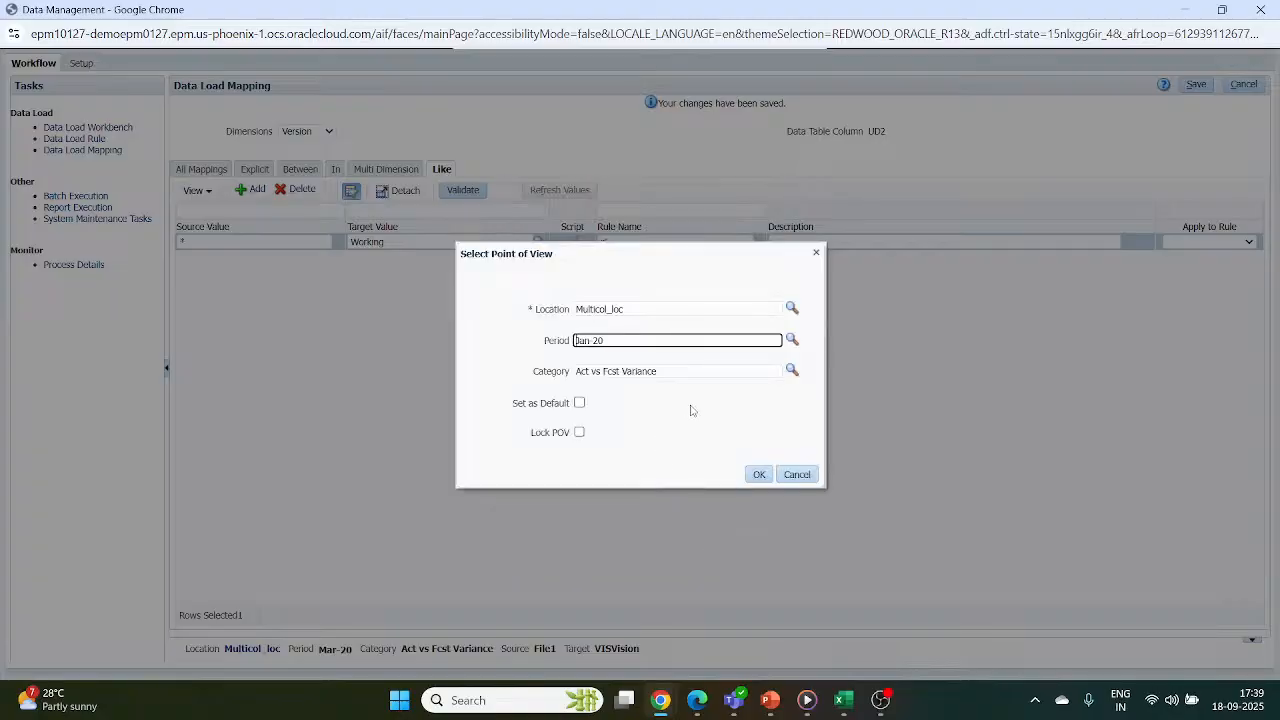
pyautogui.click(760, 474)
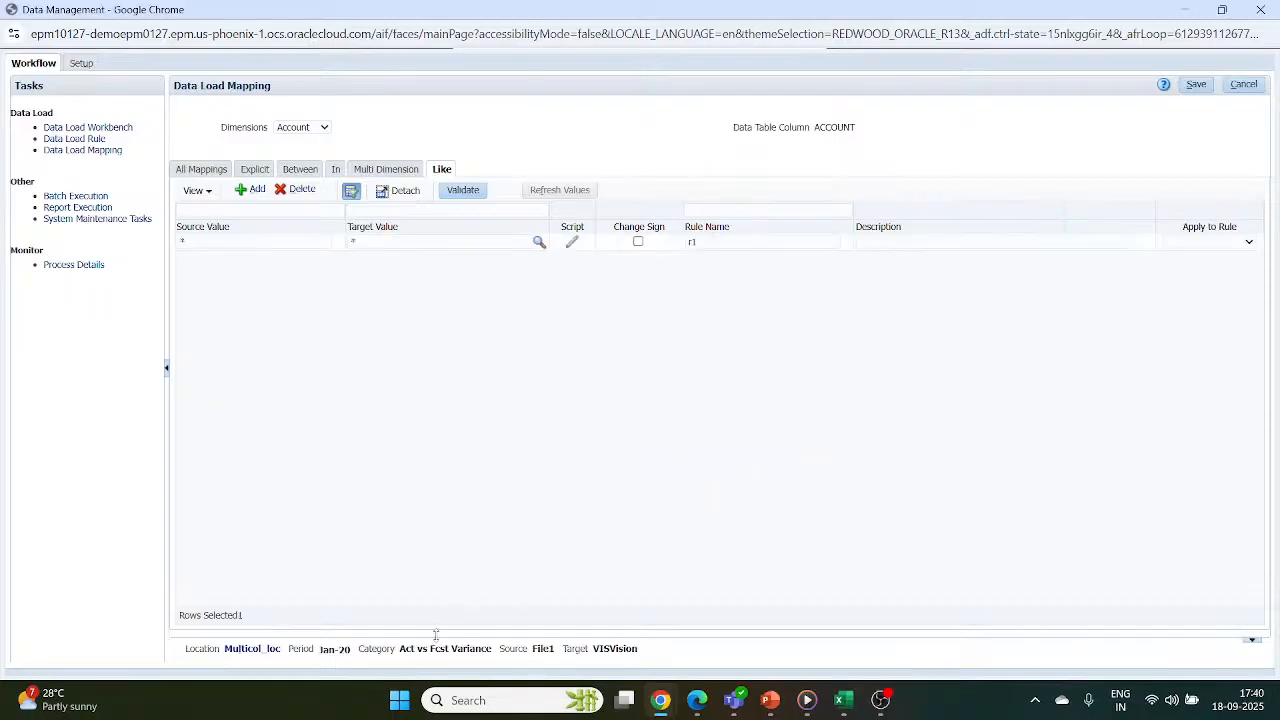
# - Reopen the point of view and search the Category list, trying 'file'
pyautogui.click(265, 650)
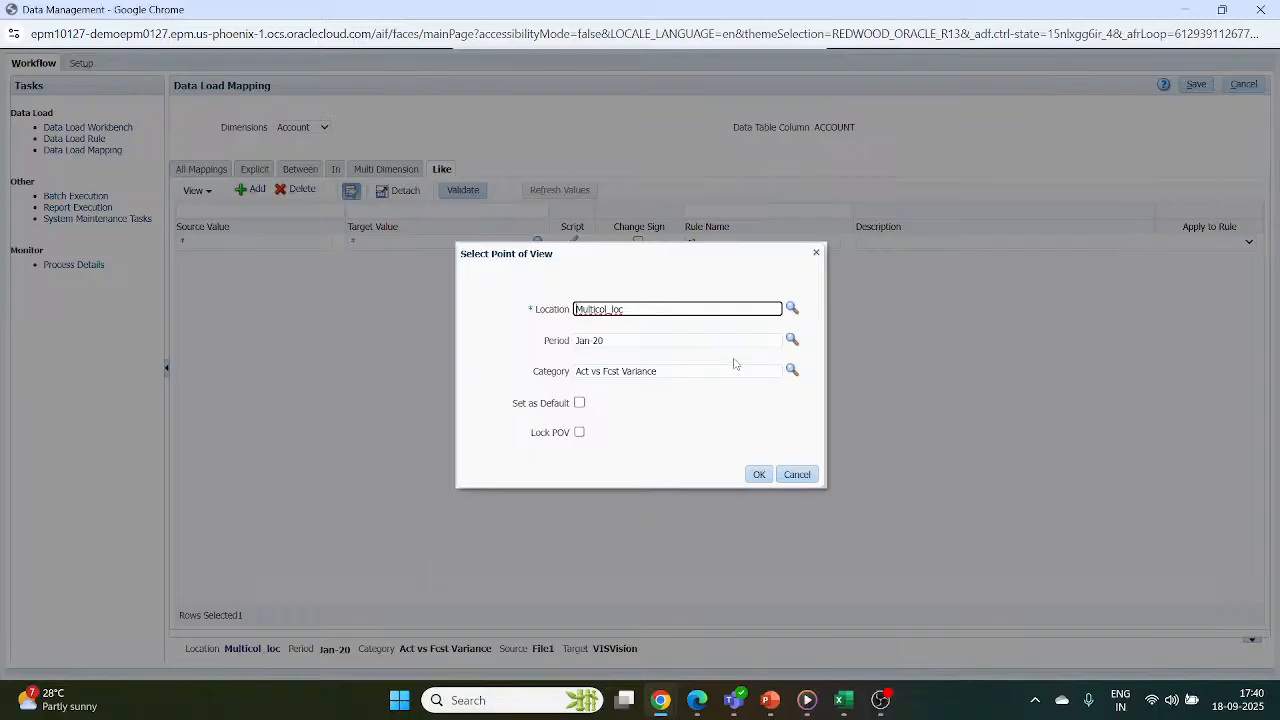
pyautogui.click(791, 371)
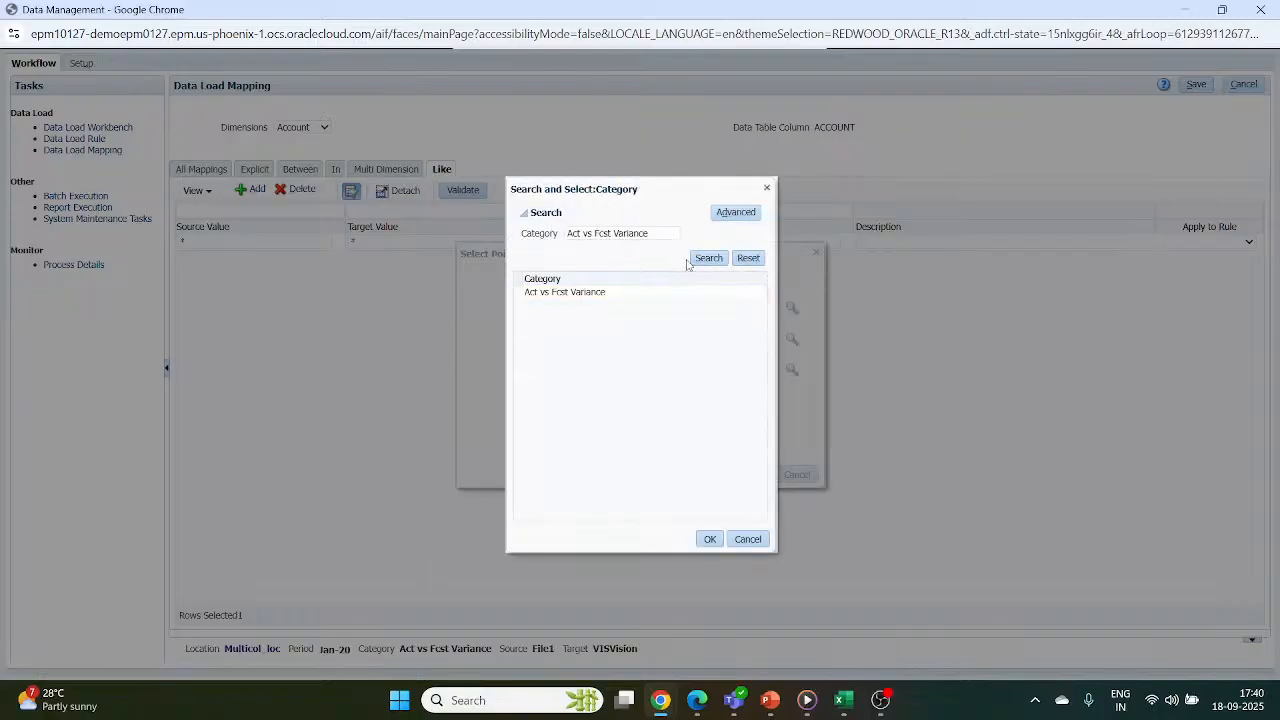
pyautogui.click(701, 259)
pyautogui.click(656, 234)
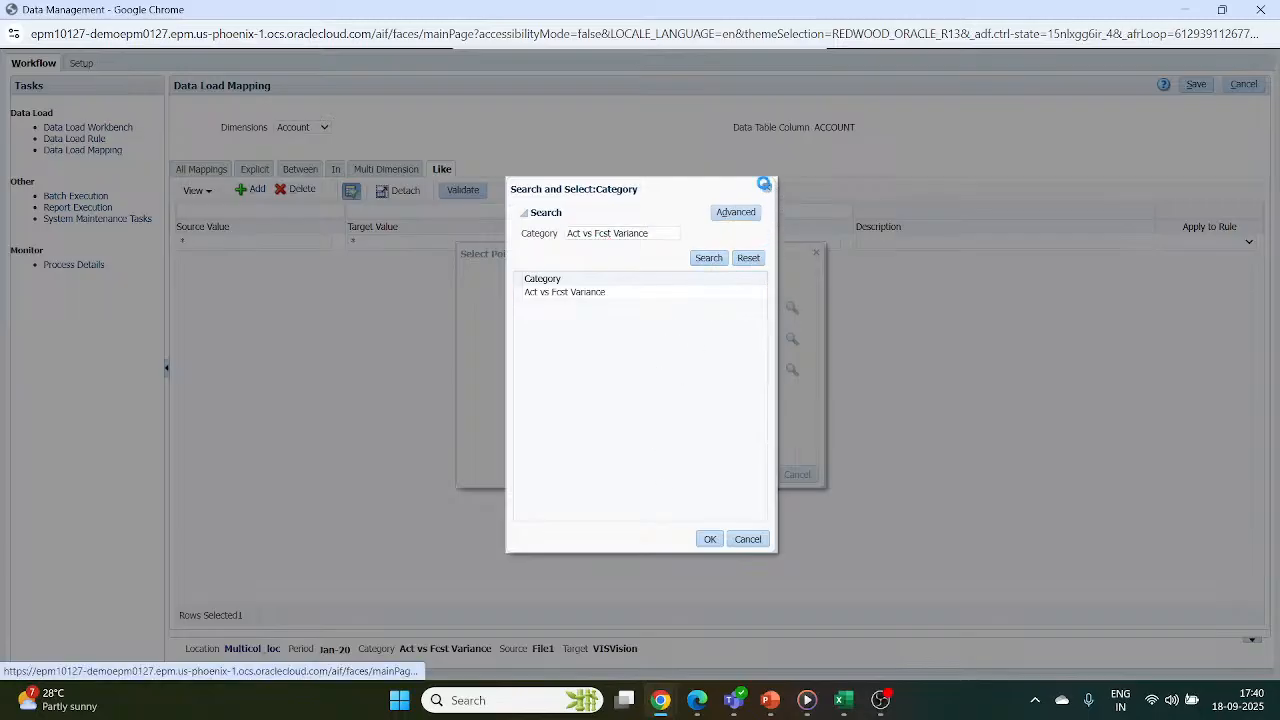
pyautogui.click(767, 188)
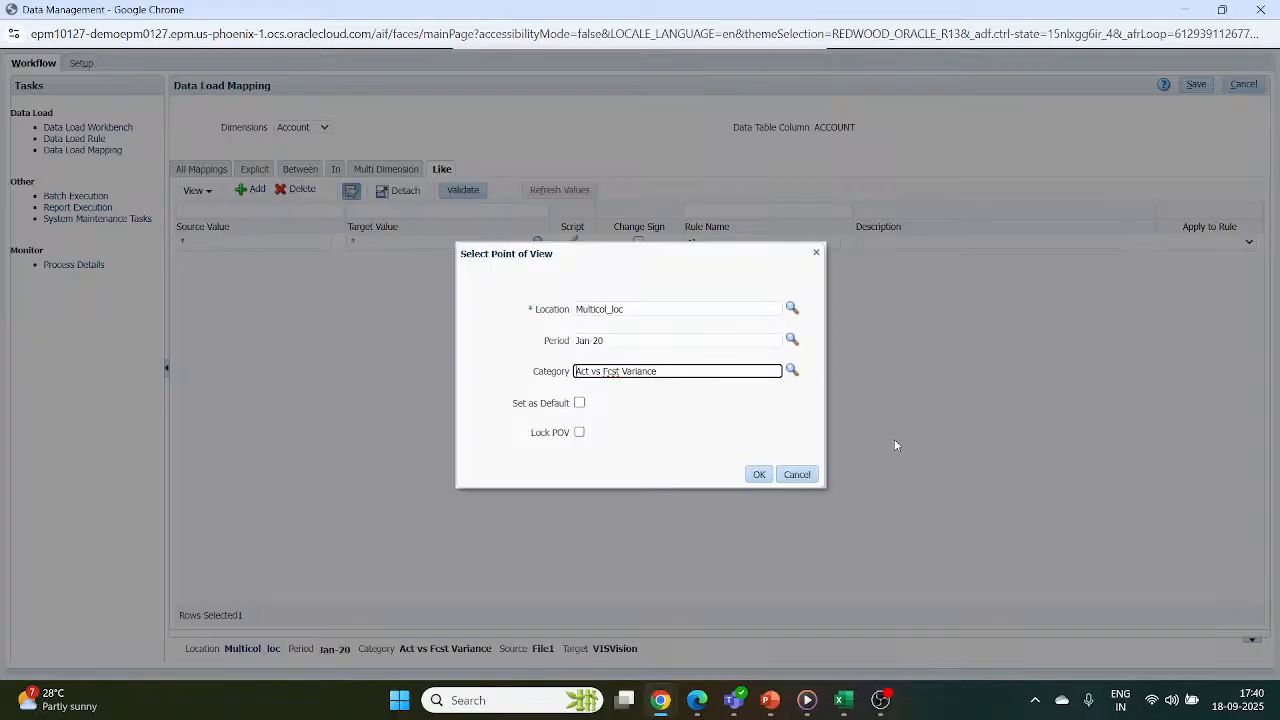
pyautogui.click(791, 371)
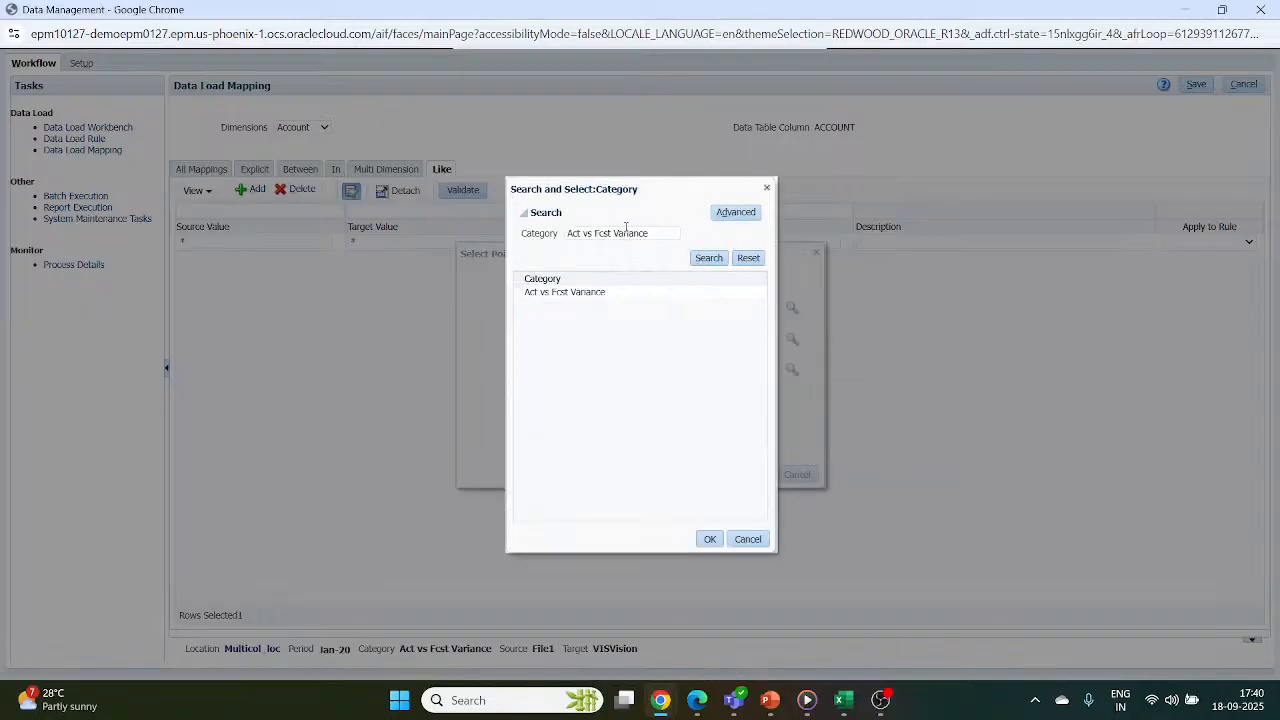
pyautogui.click(648, 233)
pyautogui.press('BackSpace')
pyautogui.press('BackSpace')
pyautogui.press('BackSpace')
pyautogui.press('BackSpace')
pyautogui.press('BackSpace')
pyautogui.press('BackSpace')
pyautogui.press('BackSpace')
pyautogui.press('BackSpace')
pyautogui.press('BackSpace')
pyautogui.press('BackSpace')
pyautogui.press('BackSpace')
pyautogui.press('BackSpace')
pyautogui.press('BackSpace')
pyautogui.press('BackSpace')
pyautogui.press('BackSpace')
pyautogui.press('BackSpace')
pyautogui.press('BackSpace')
pyautogui.press('BackSpace')
pyautogui.press('BackSpace')
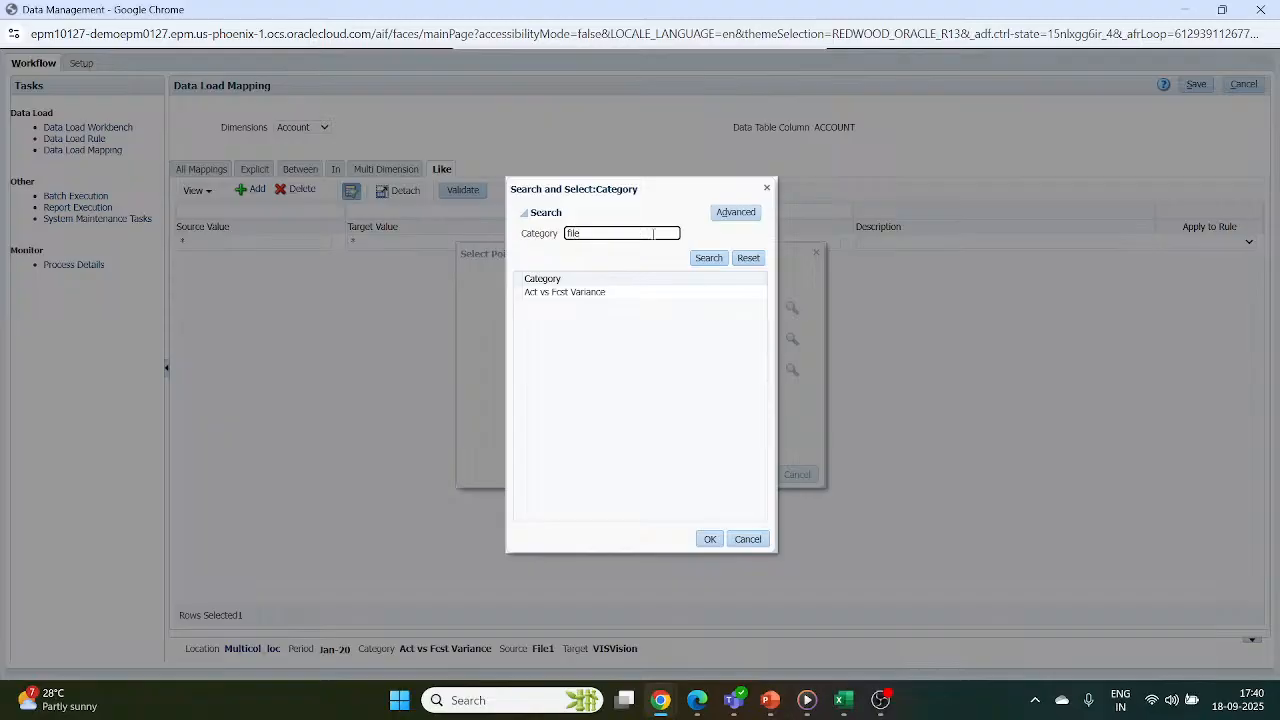
pyautogui.click(710, 259)
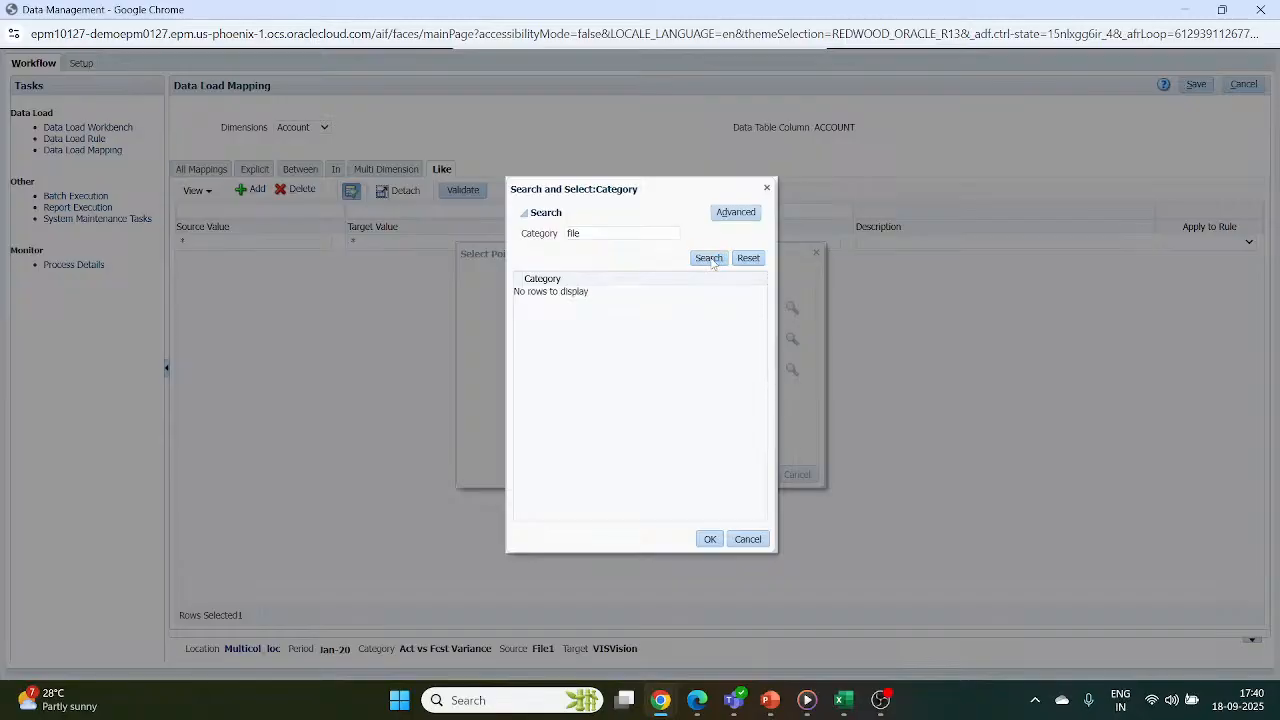
# - Search categories for Vision, keep Act vs Fcst Variance, apply the POV and save the Account mapping
pyautogui.click(621, 228)
pyautogui.press('BackSpace')
pyautogui.press('BackSpace')
pyautogui.press('BackSpace')
pyautogui.click(708, 257)
pyautogui.click(708, 258)
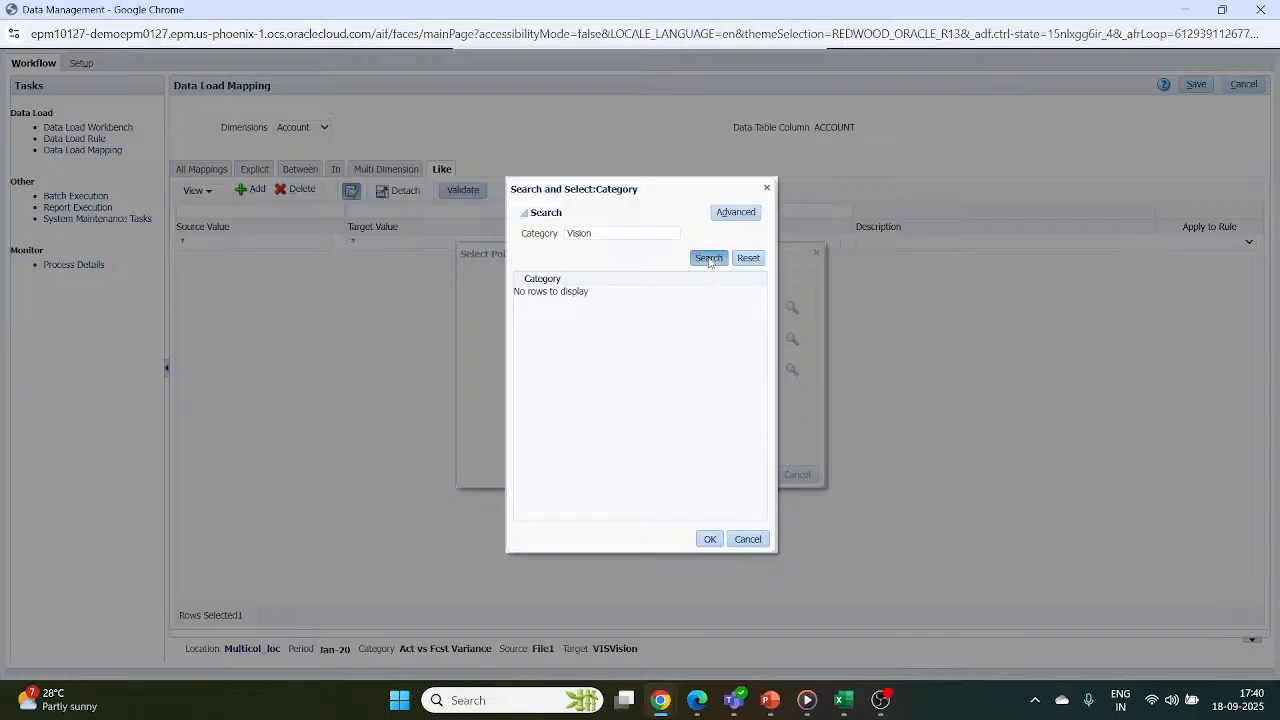
pyautogui.click(626, 233)
pyautogui.click(768, 187)
pyautogui.click(768, 187)
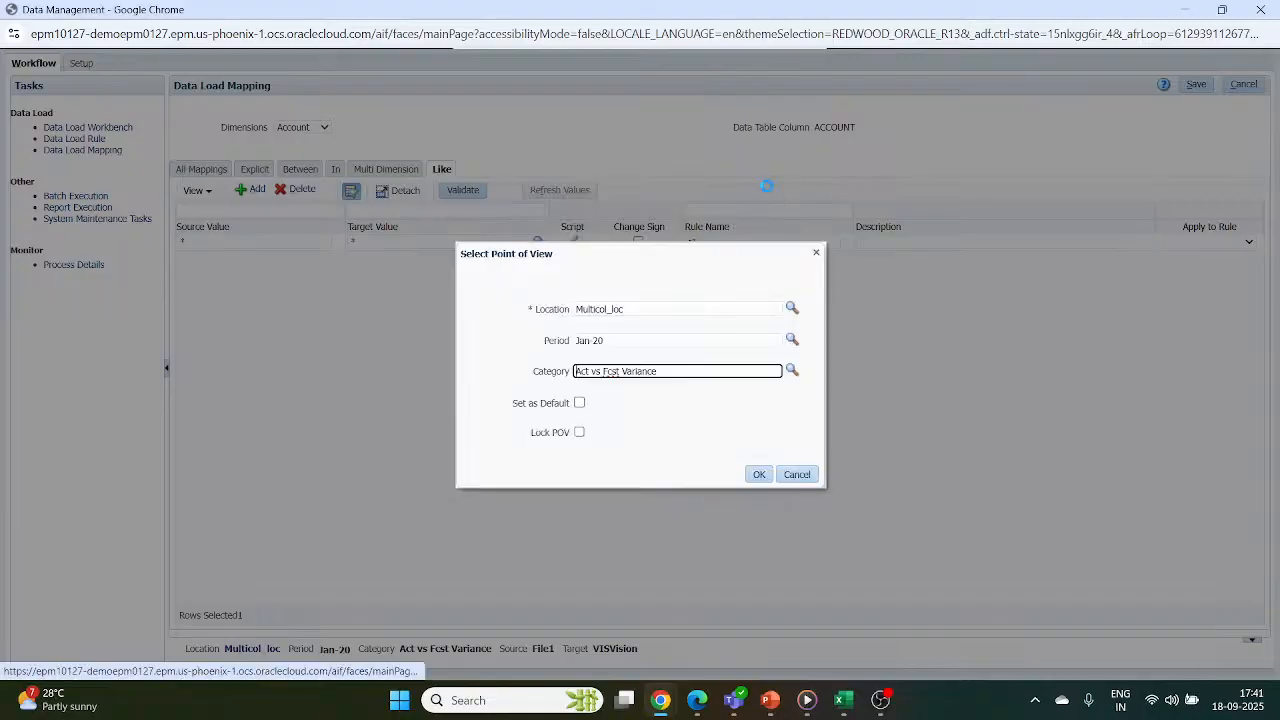
pyautogui.click(760, 475)
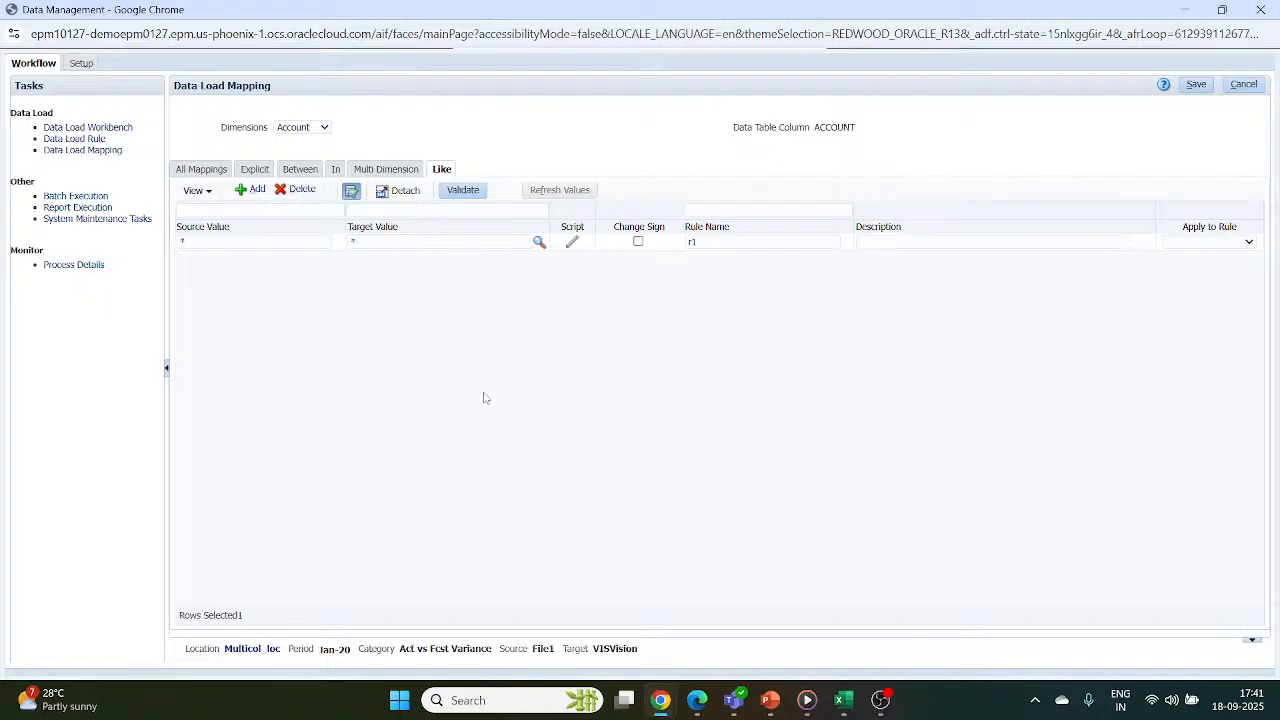
pyautogui.click(1198, 85)
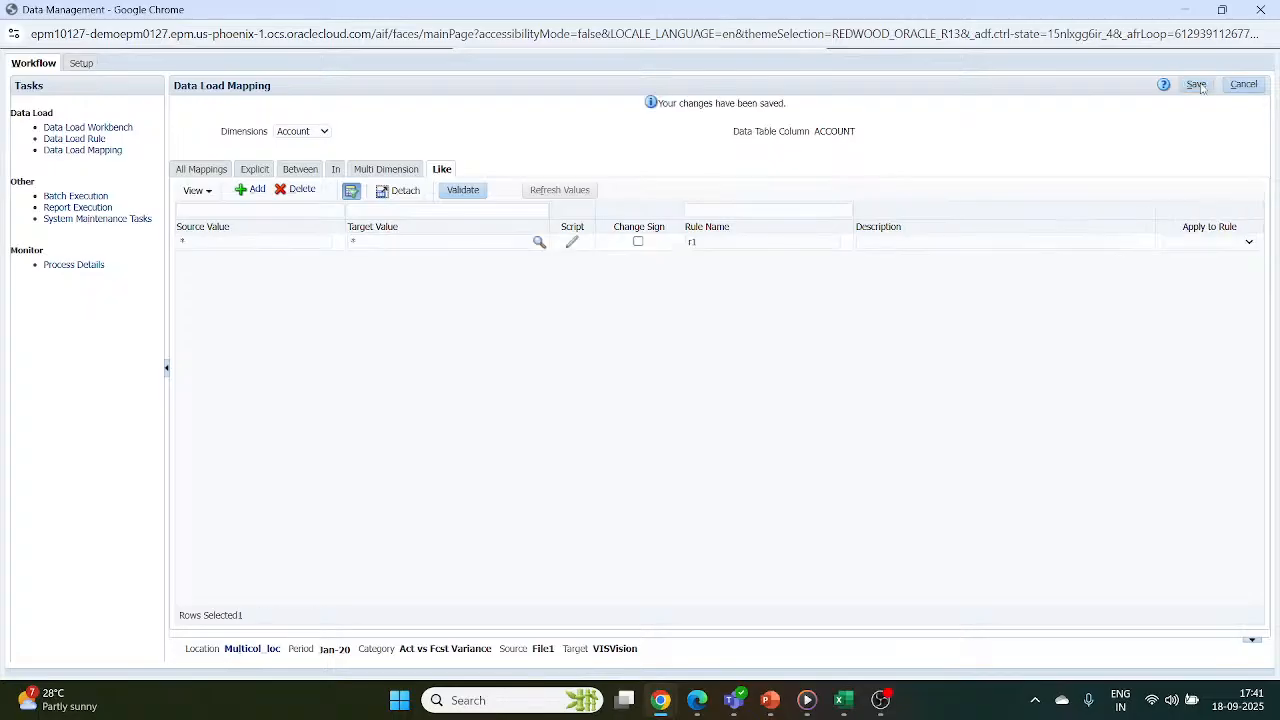
# - Create a new data load rule named dlr_multicol with category Act vs Fcst Variance
pyautogui.click(75, 139)
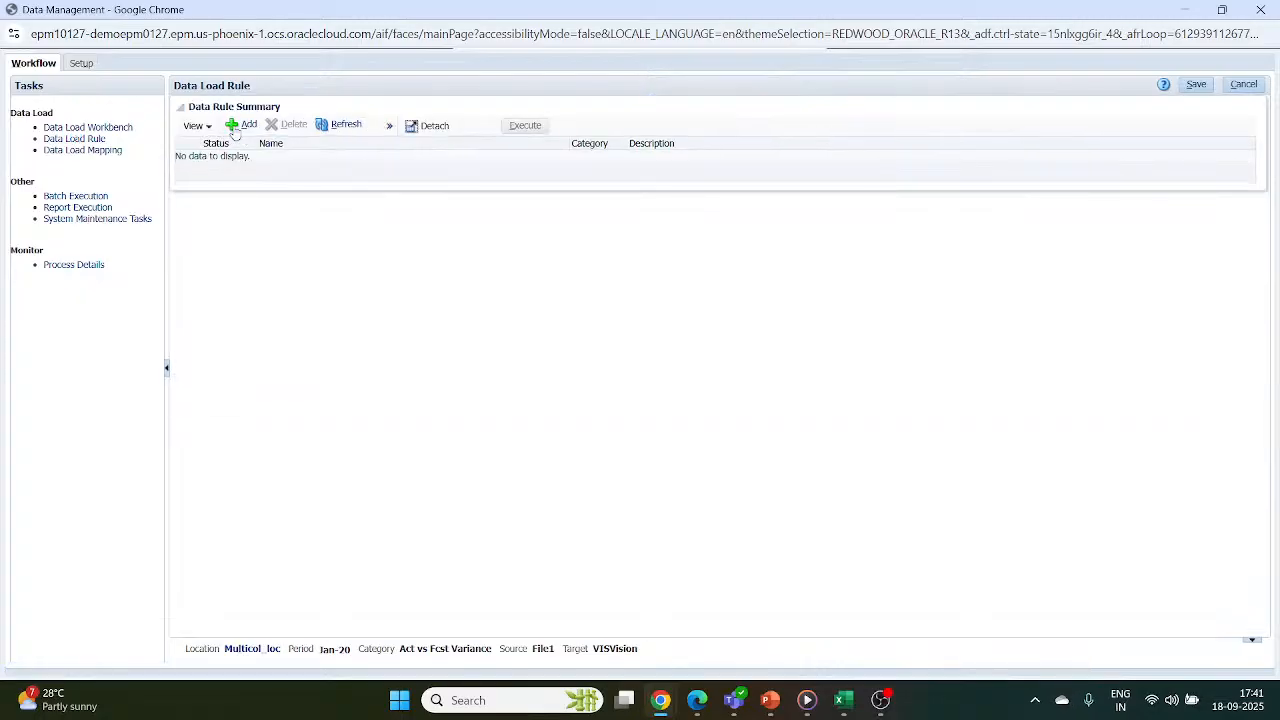
pyautogui.click(233, 127)
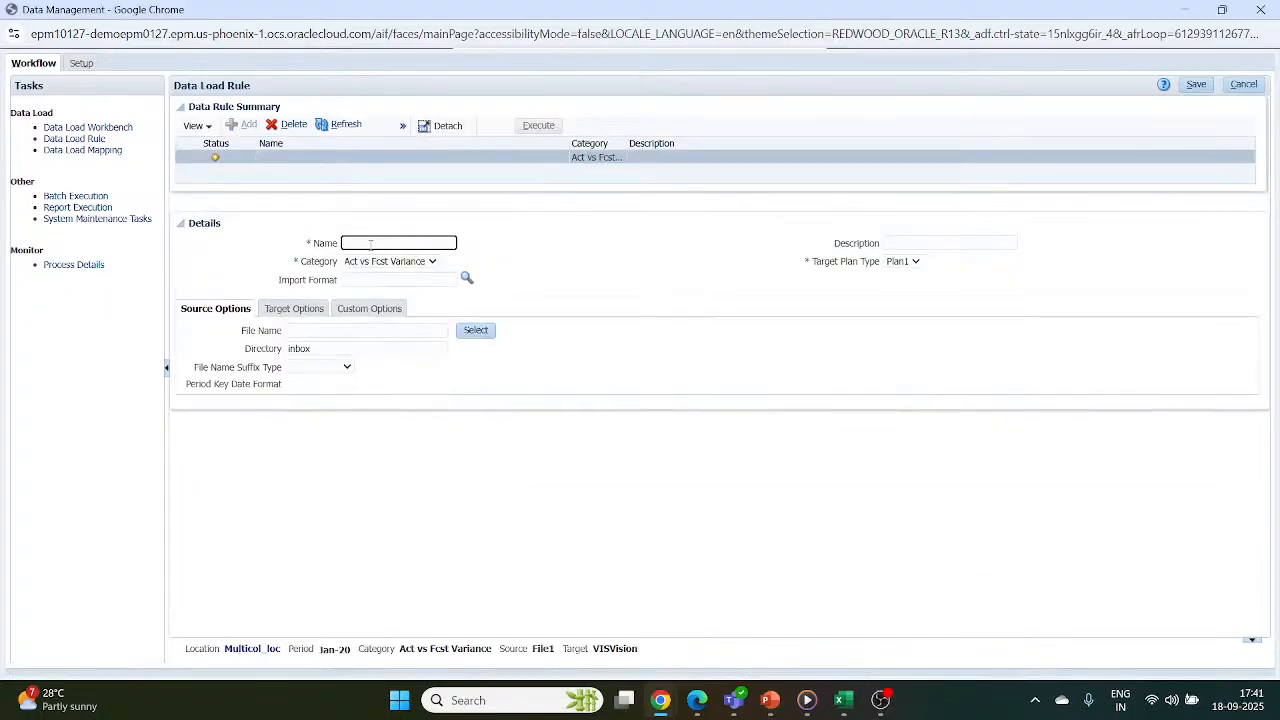
pyautogui.write('dlr')
pyautogui.write('_')
pyautogui.click(432, 261)
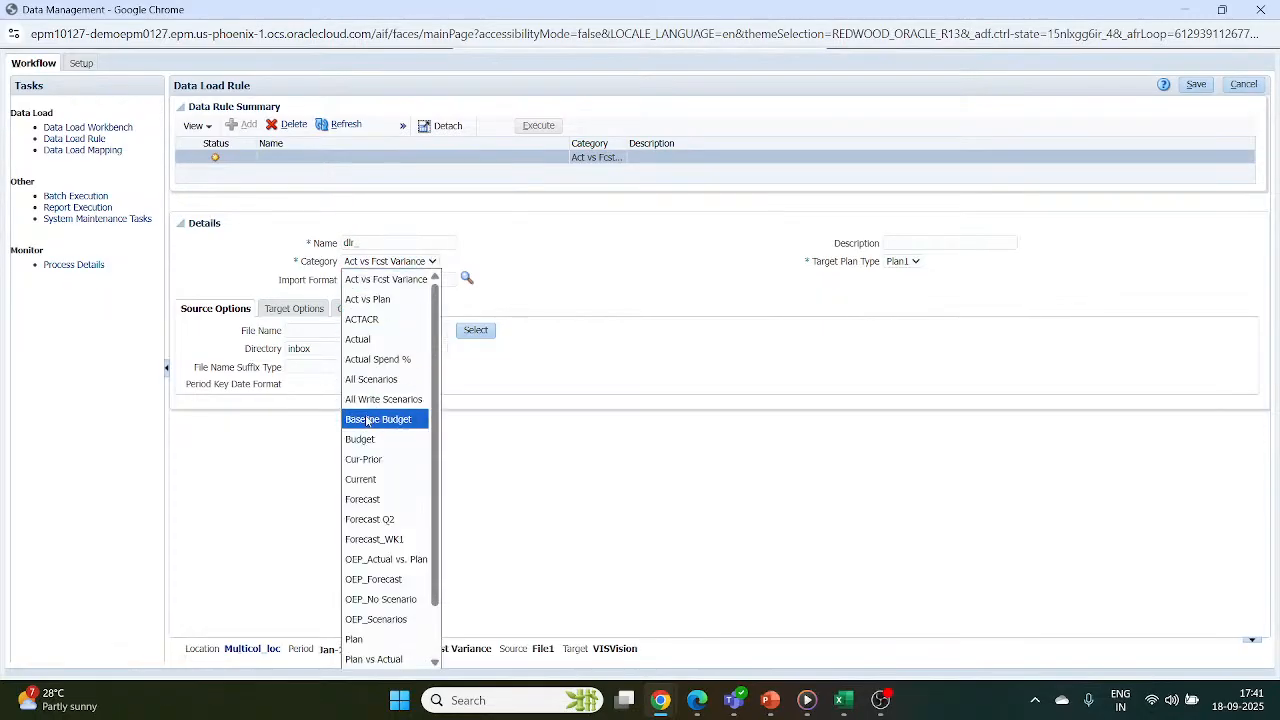
pyautogui.scroll(-1, 367, 420)
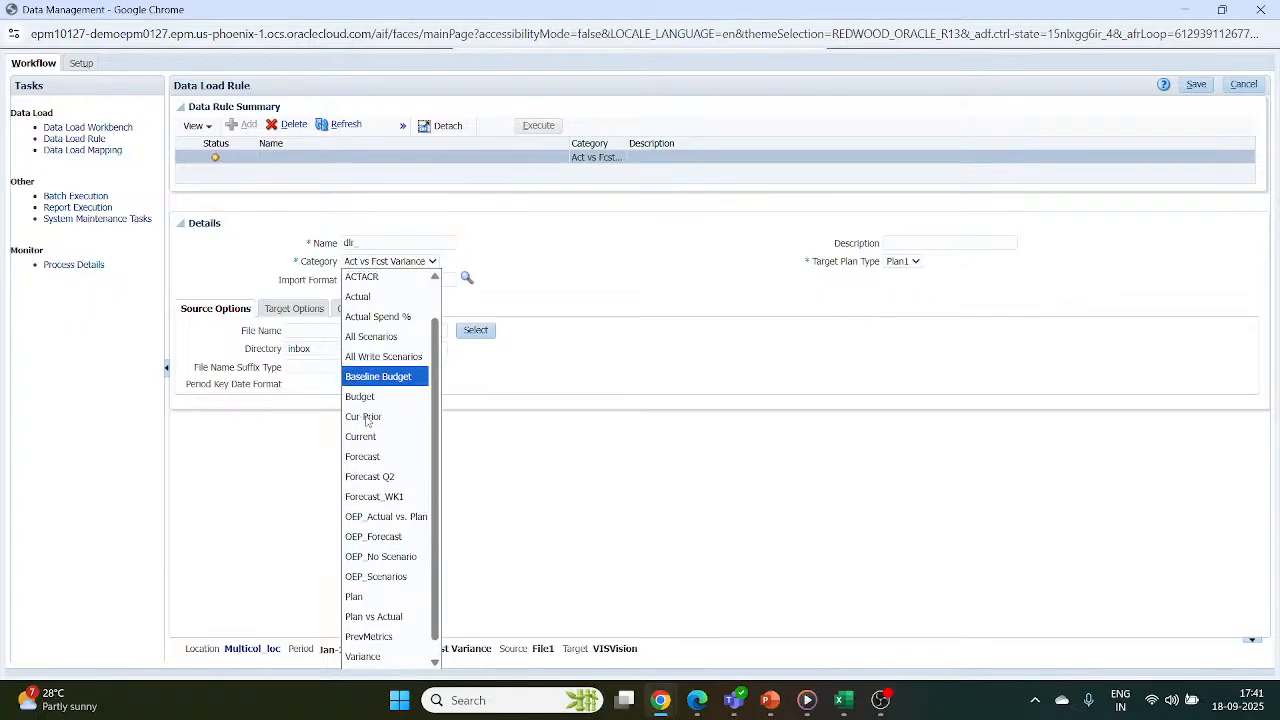
pyautogui.scroll(1, 367, 420)
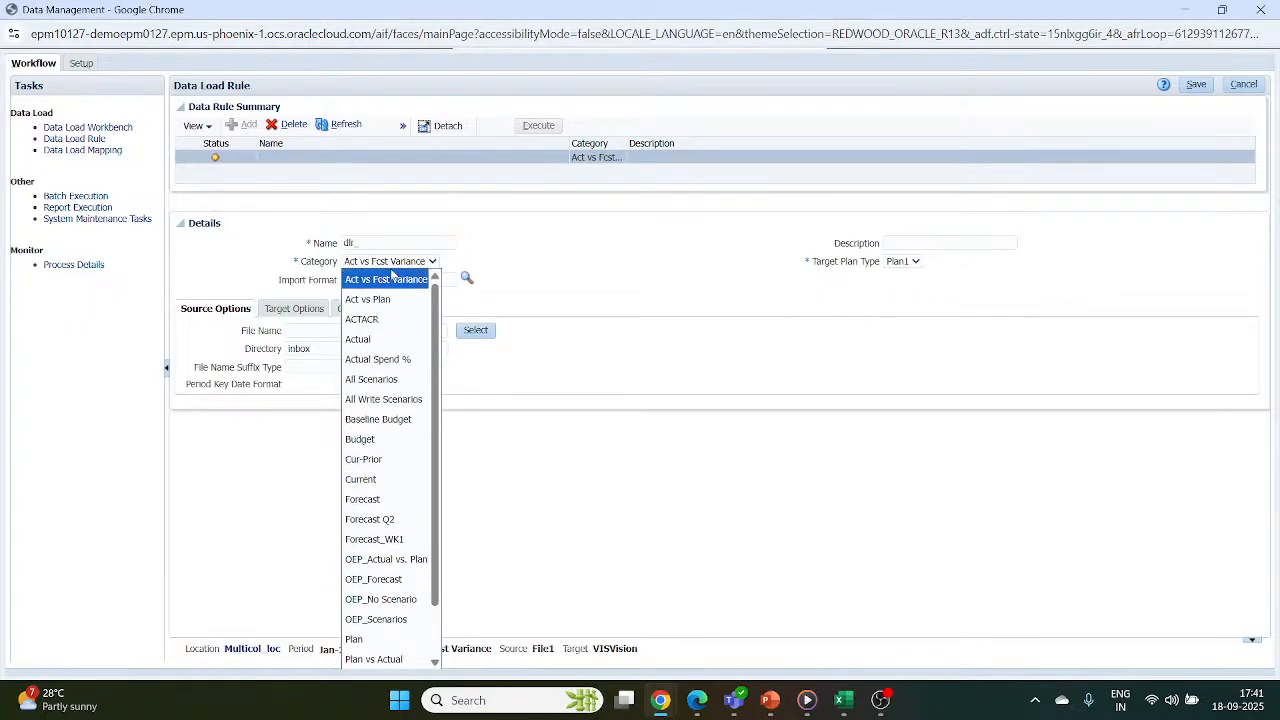
pyautogui.click(398, 279)
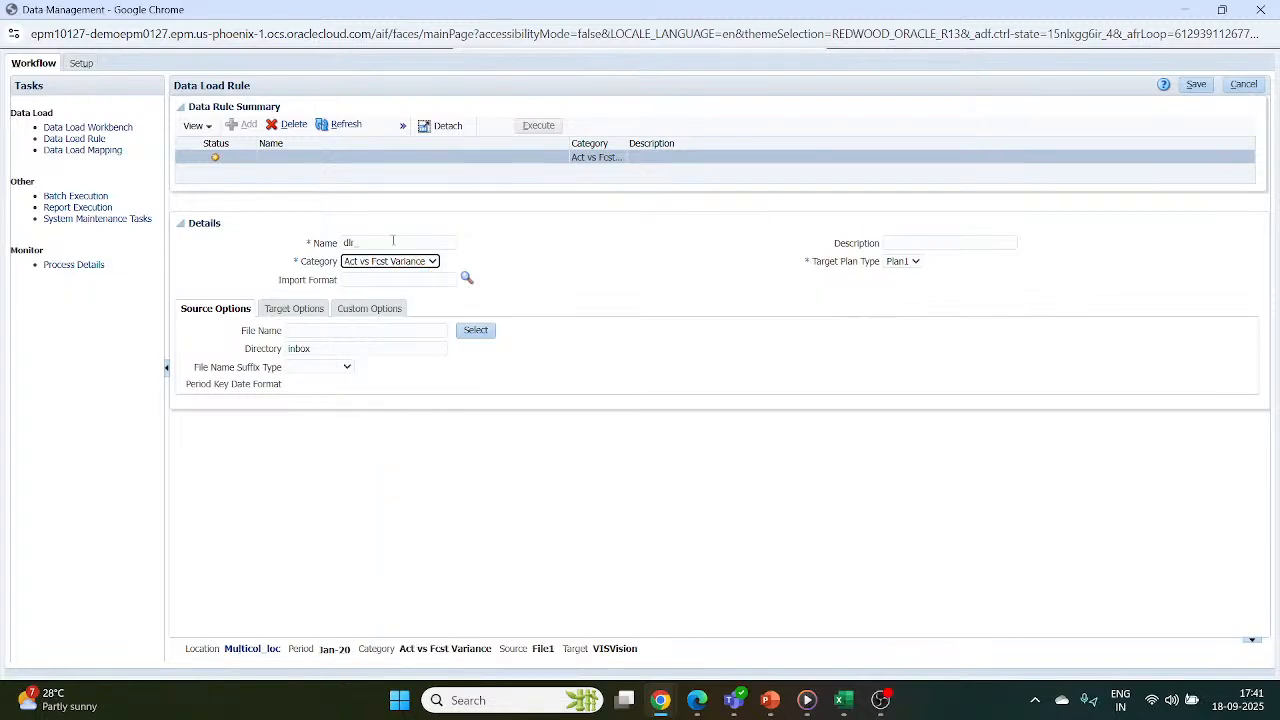
pyautogui.click(384, 242)
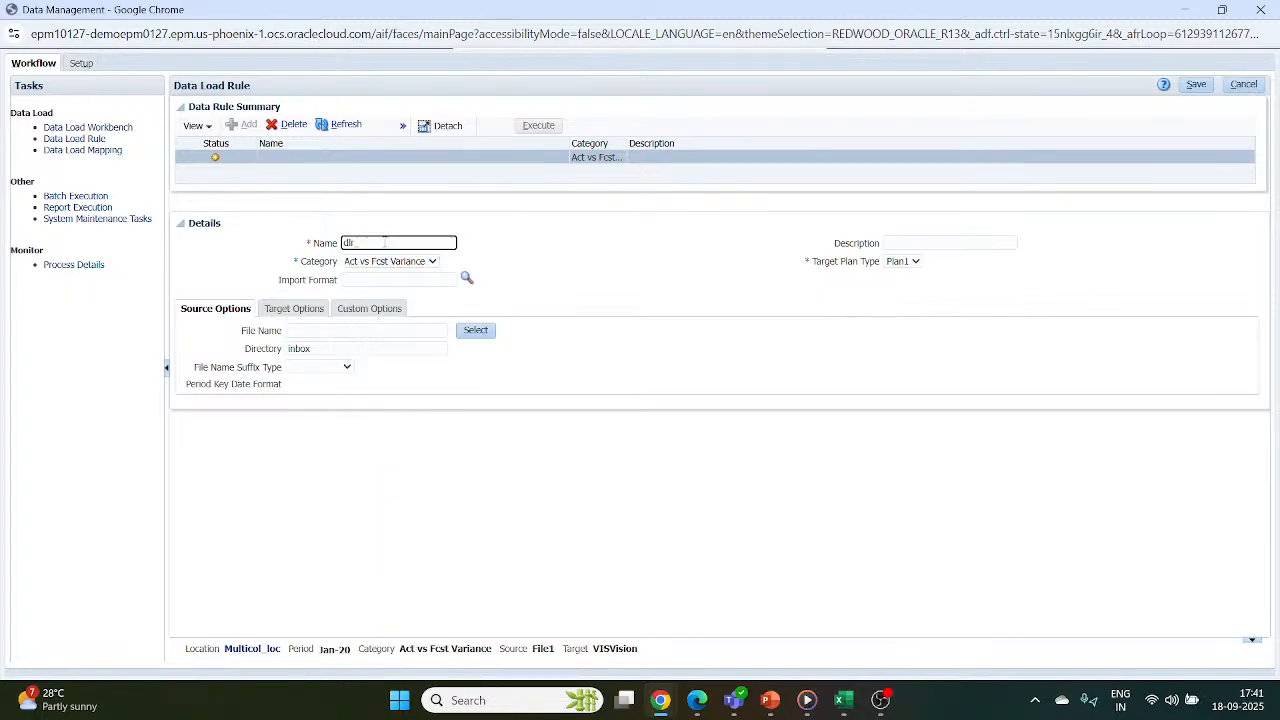
pyautogui.write('_multicol')
# - Set the import format to multicol_if, keep Plan1 as target plan type, then go to Excel
pyautogui.click(372, 280)
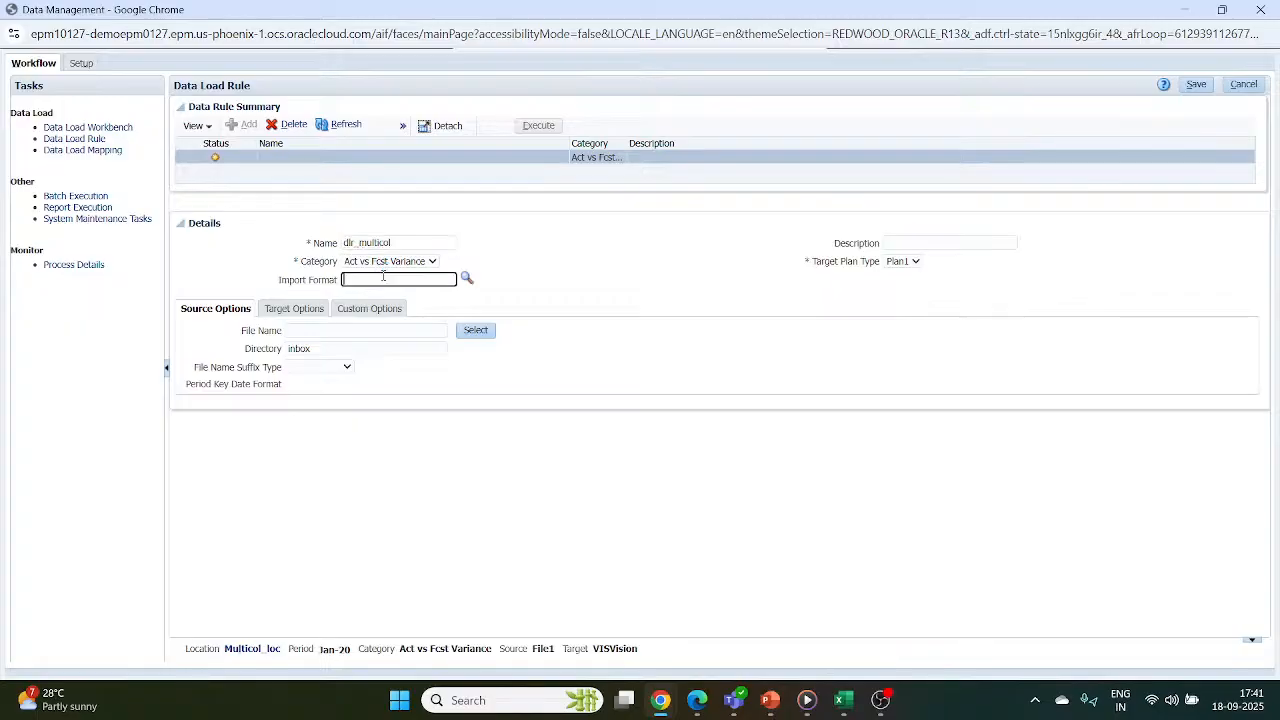
pyautogui.click(466, 279)
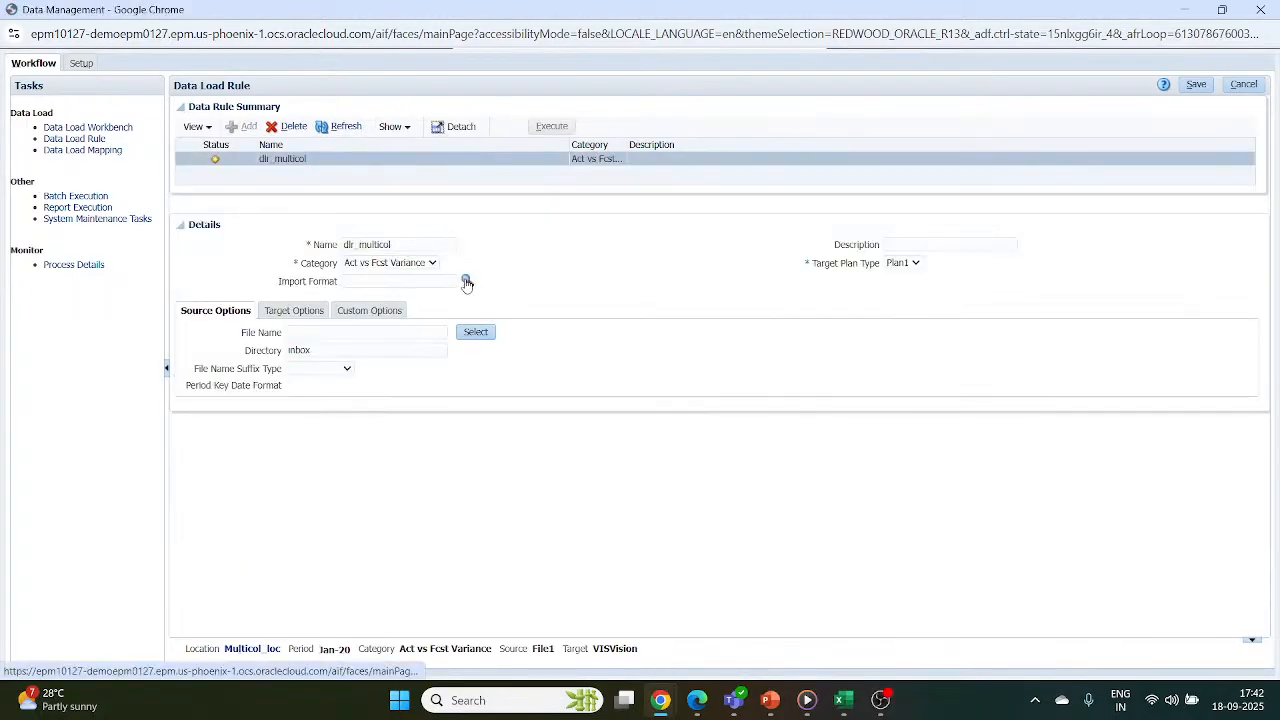
pyautogui.click(466, 281)
pyautogui.click(557, 259)
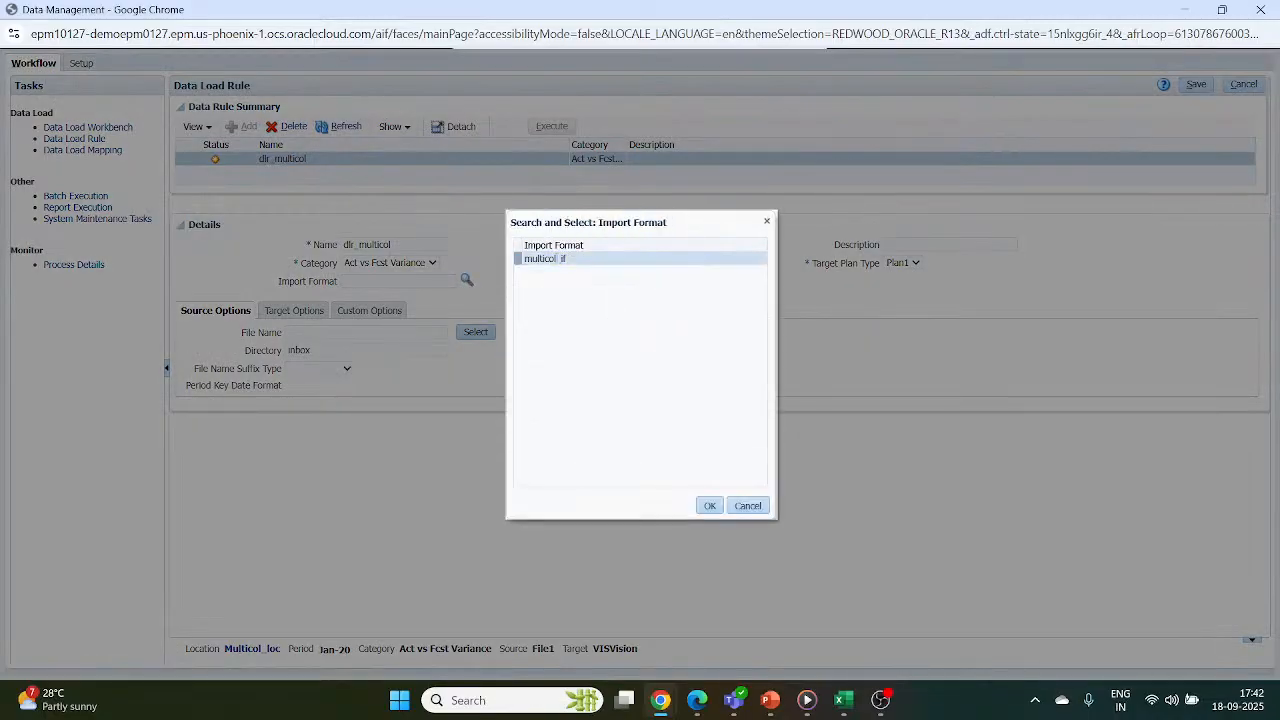
pyautogui.click(711, 507)
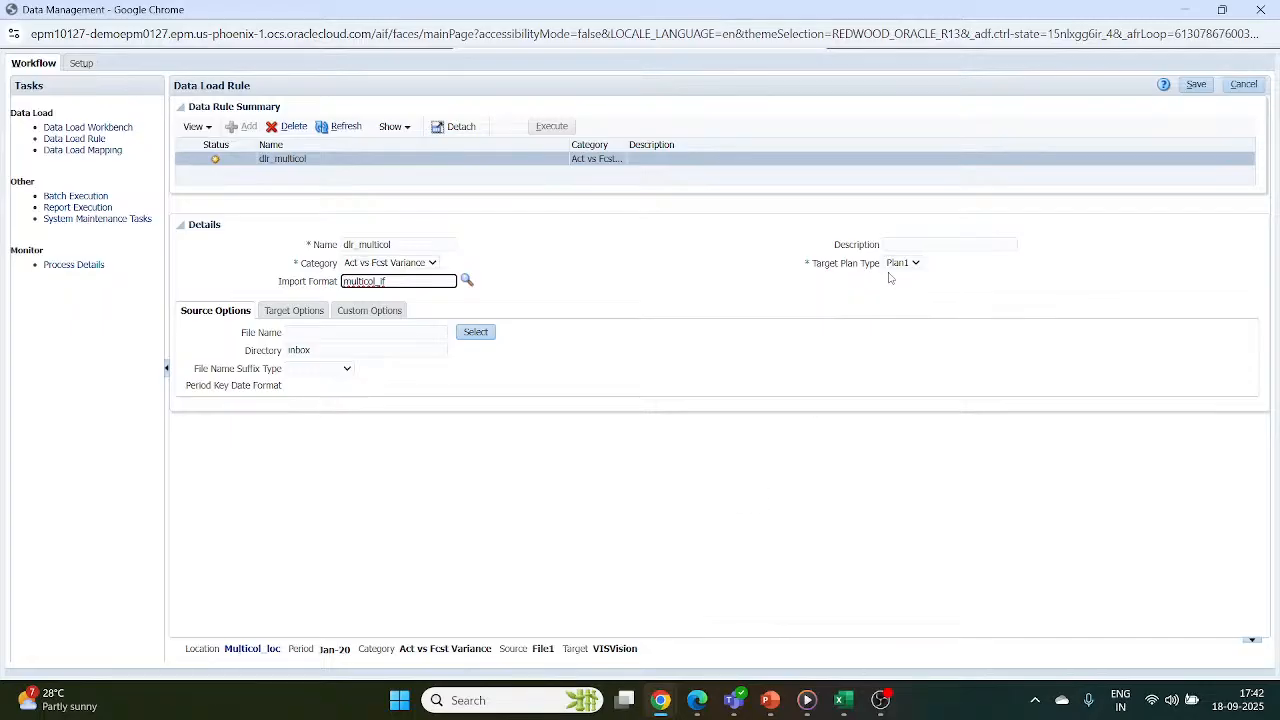
pyautogui.click(915, 264)
pyautogui.click(916, 265)
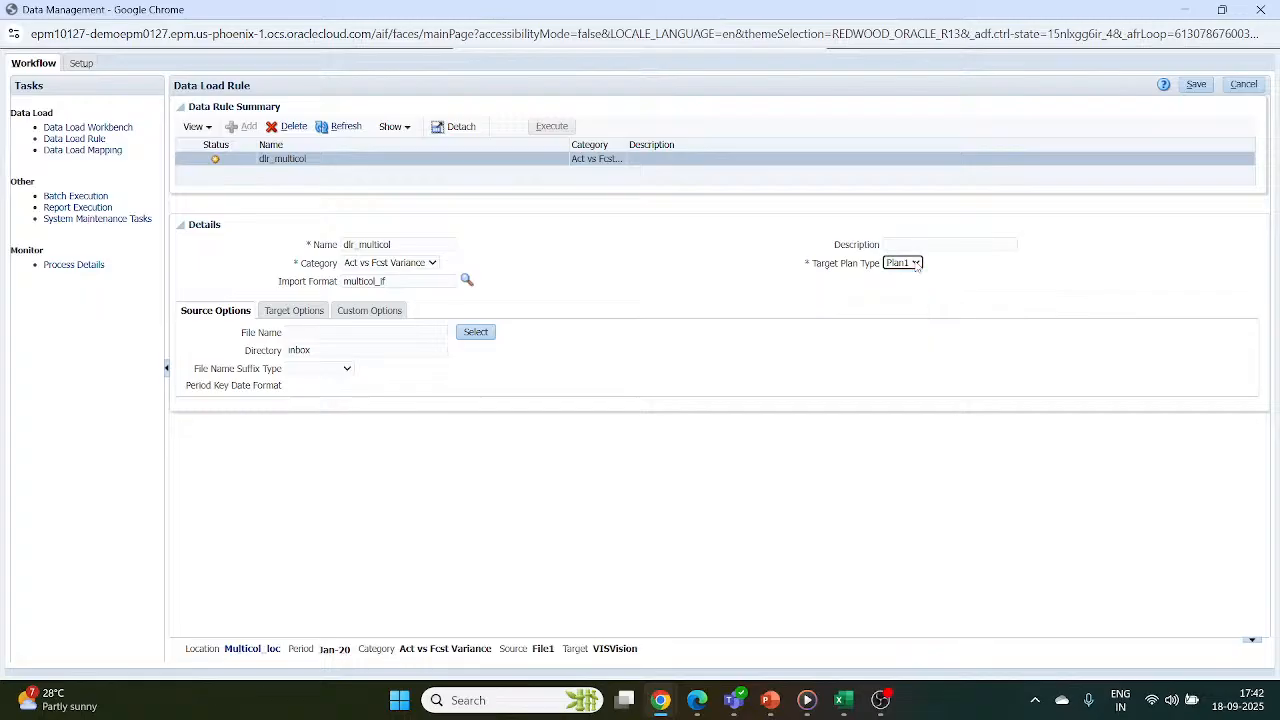
pyautogui.click(352, 331)
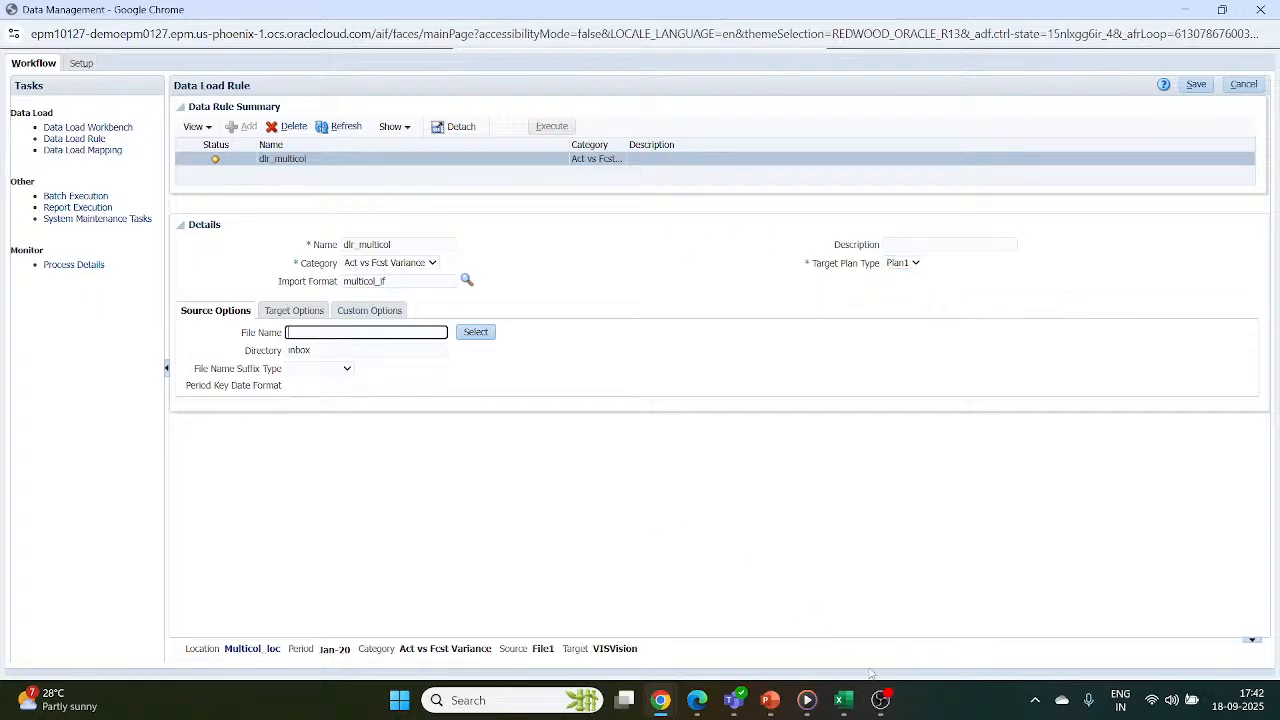
pyautogui.click(843, 700)
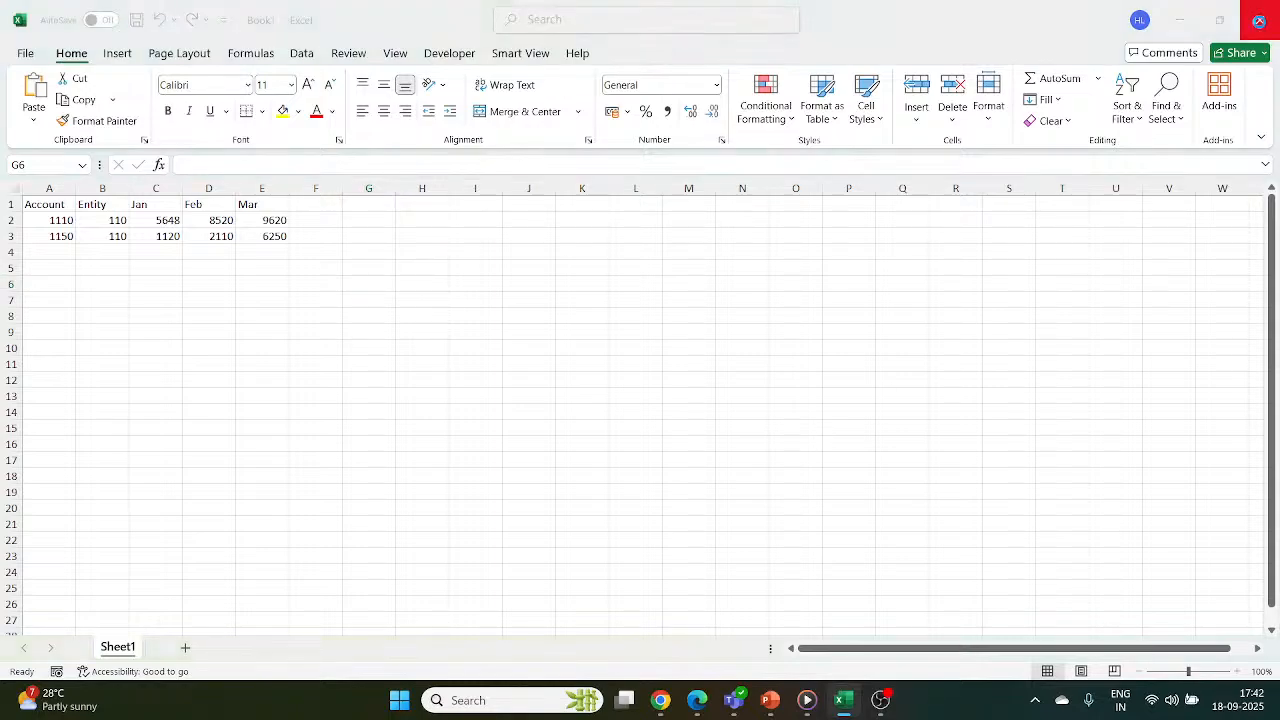
# - Save Book1 as 'target file' on the Desktop while closing, then exit Excel
pyautogui.click(1259, 22)
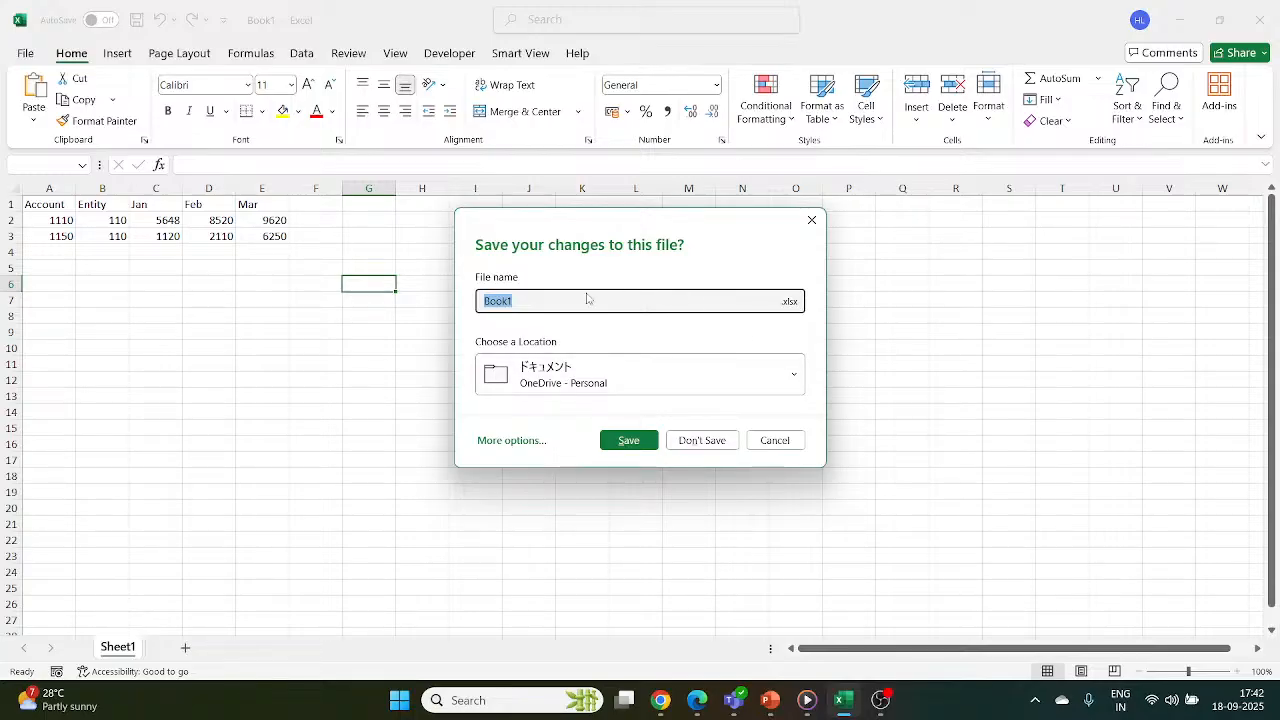
pyautogui.click(534, 295)
pyautogui.press('BackSpace')
pyautogui.press('BackSpace')
pyautogui.press('BackSpace')
pyautogui.press('BackSpace')
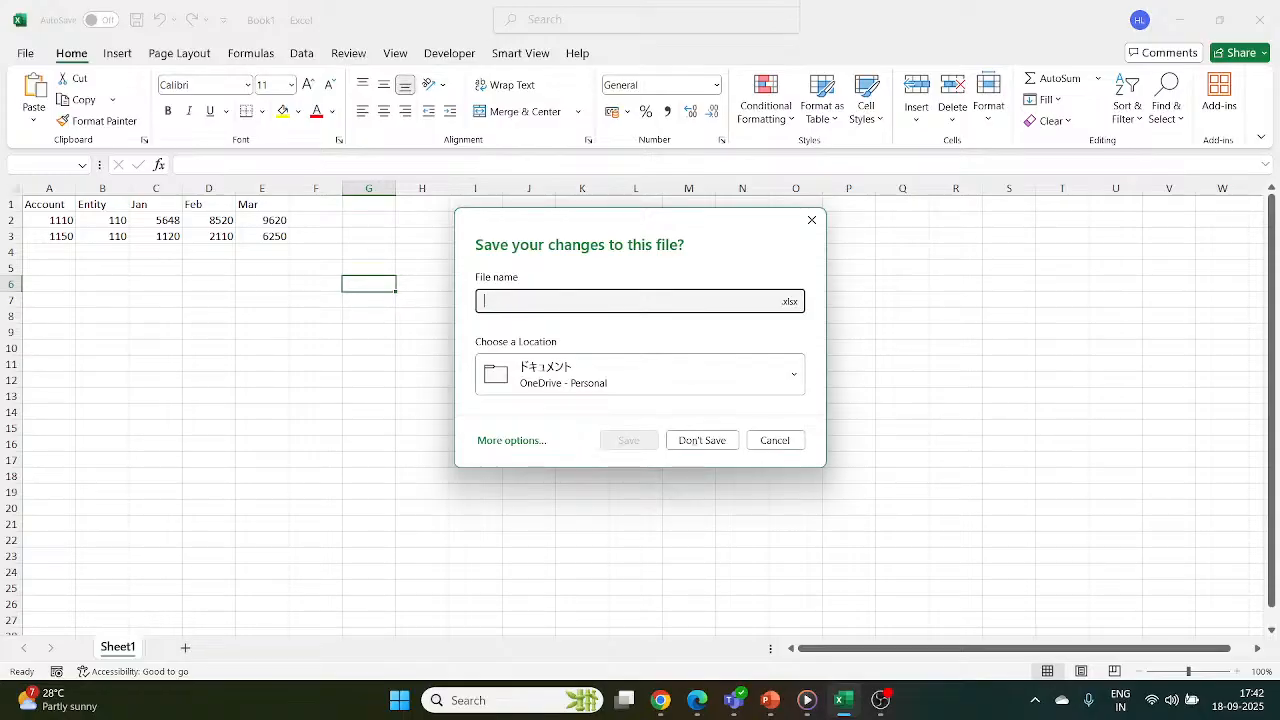
pyautogui.write('targe')
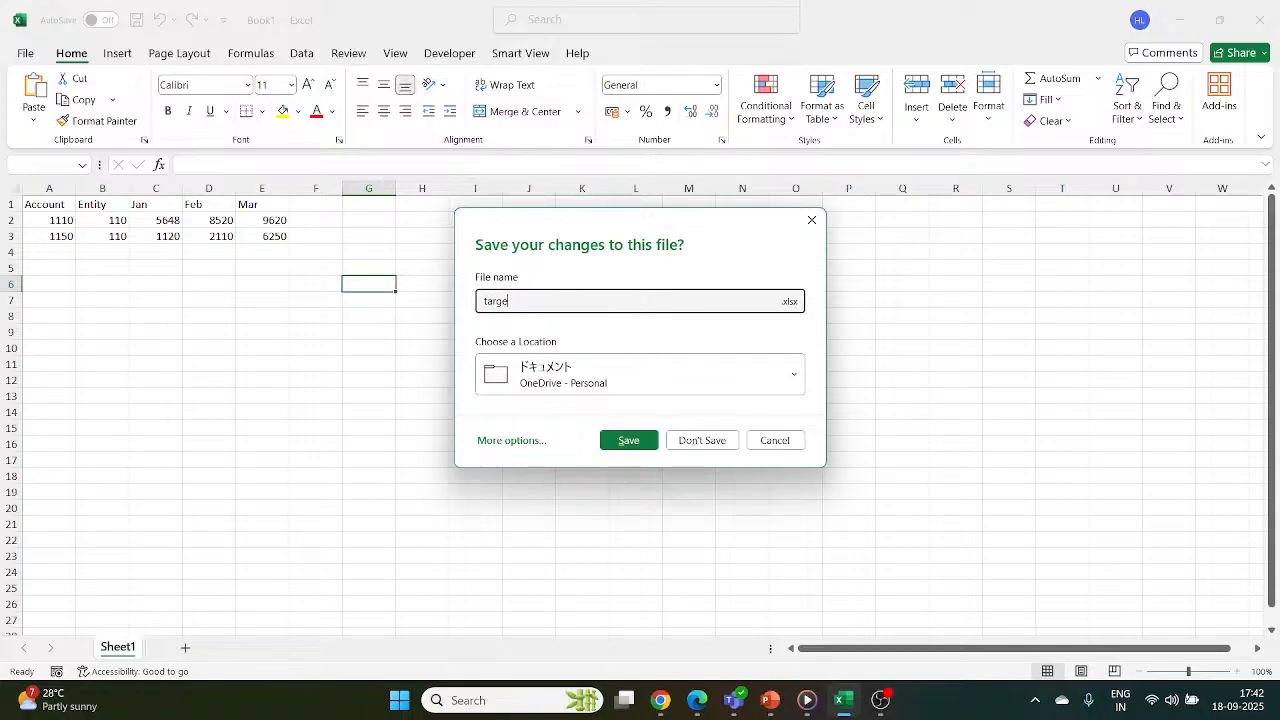
pyautogui.write('t file')
pyautogui.click(795, 376)
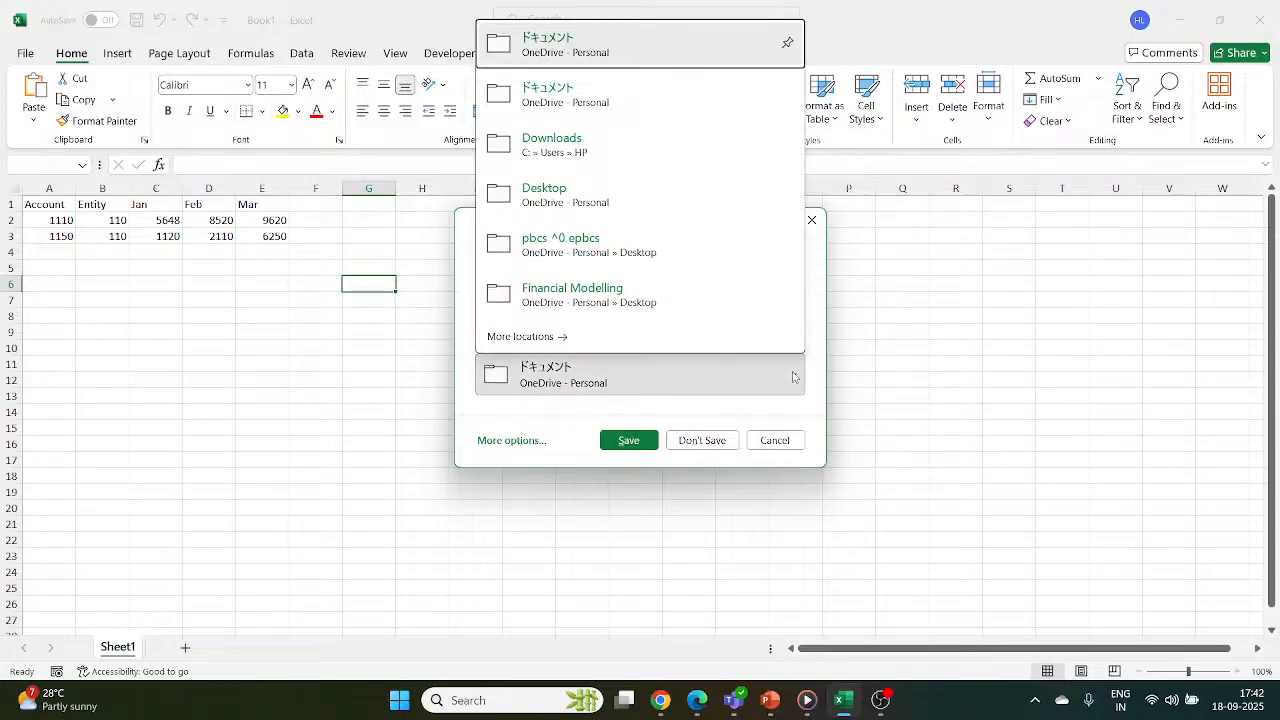
pyautogui.click(630, 196)
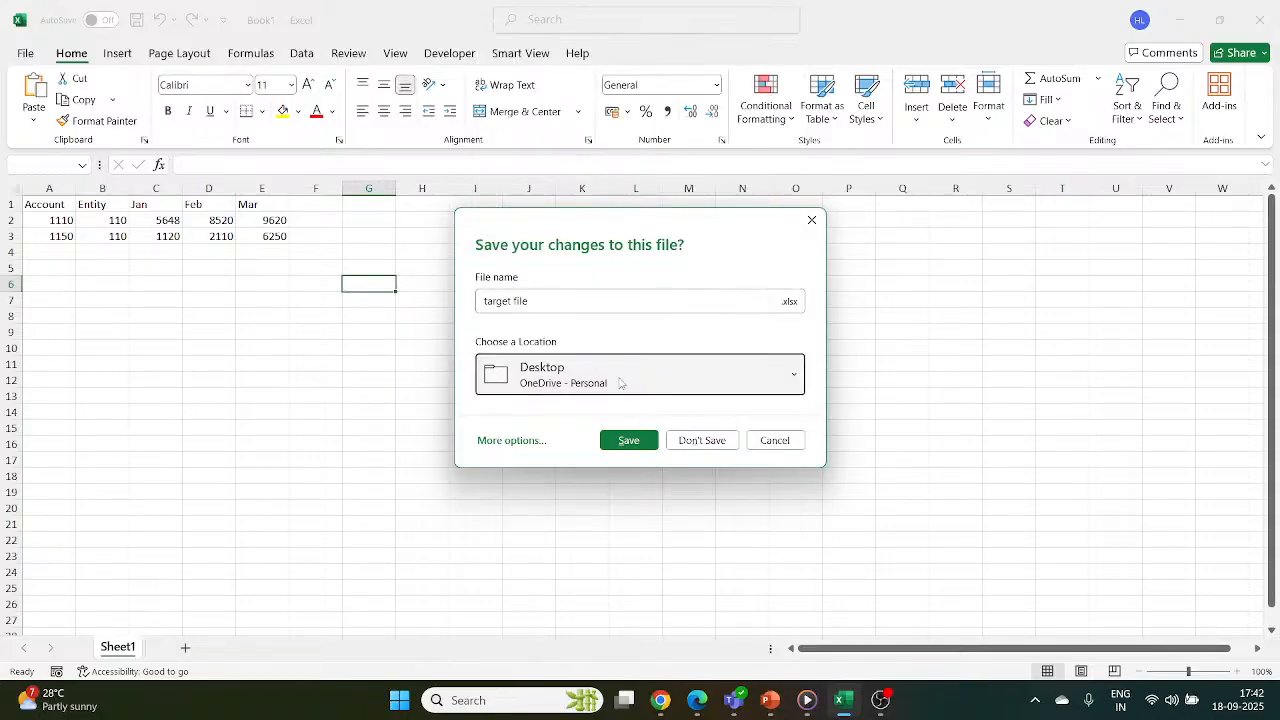
pyautogui.click(630, 442)
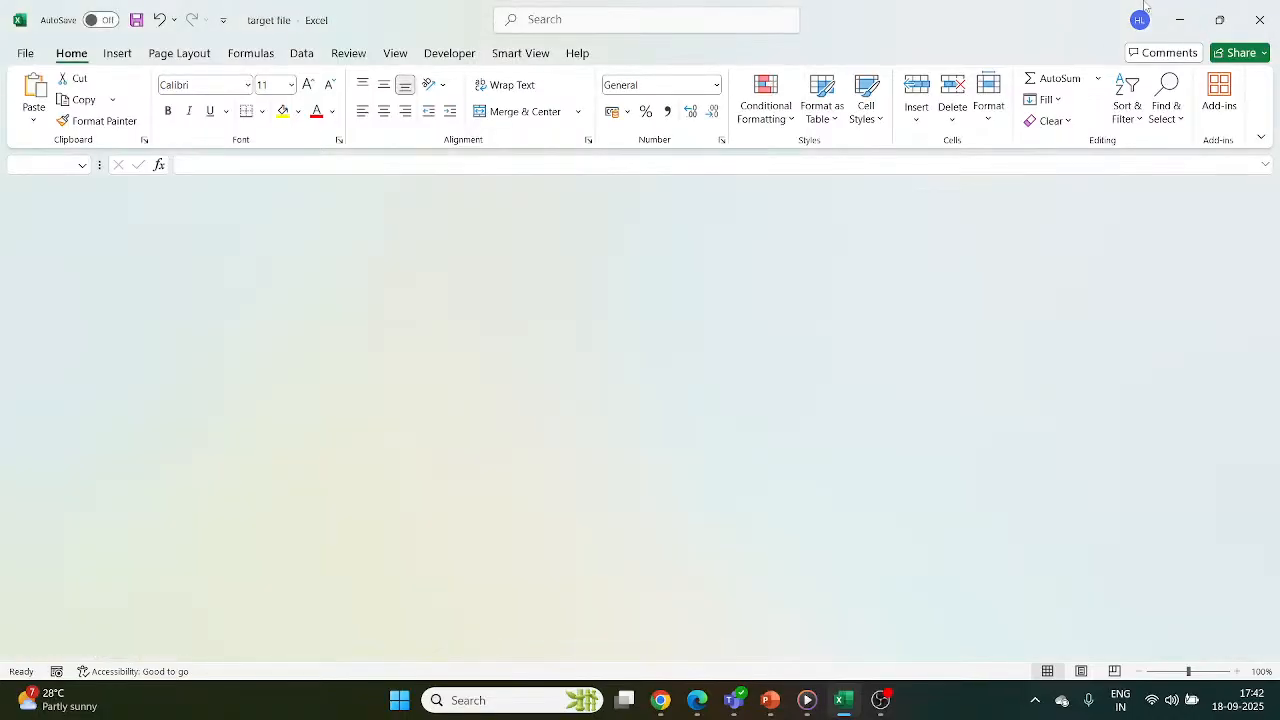
pyautogui.click(1248, 8)
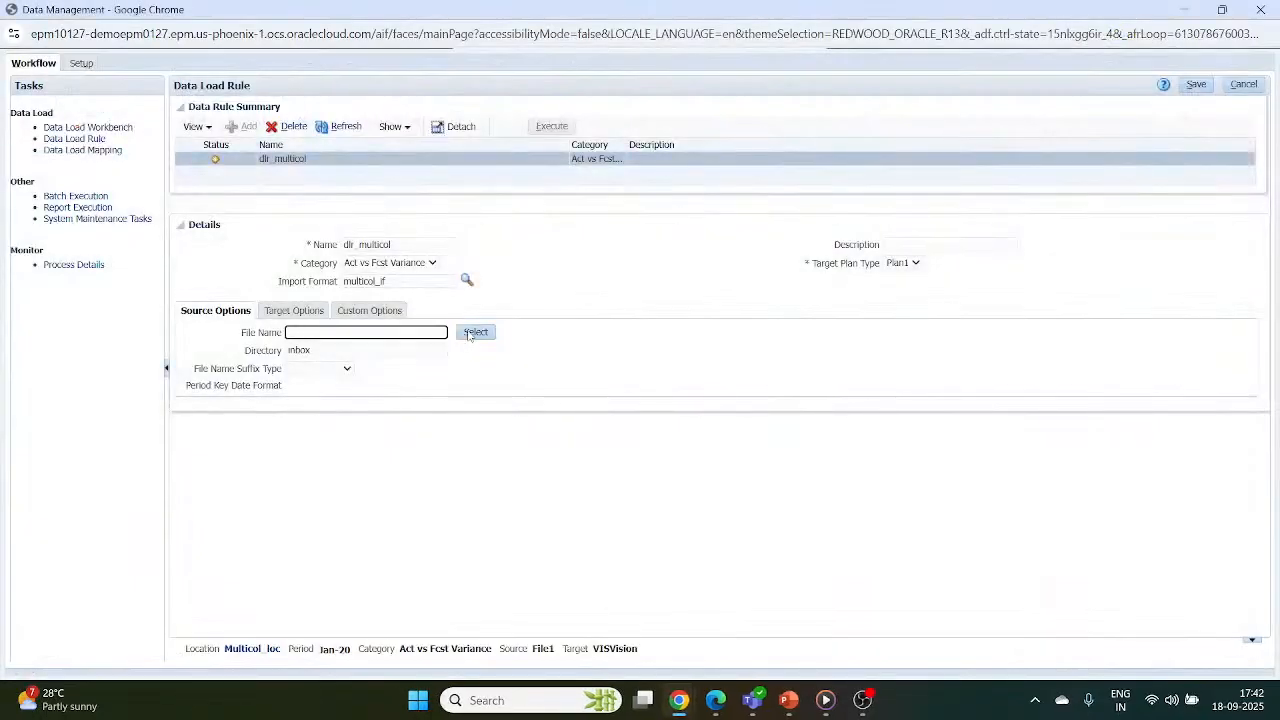
# - Upload target file.xlsx from the Desktop to the inbox, confirm, and reopen the file list
pyautogui.click(469, 334)
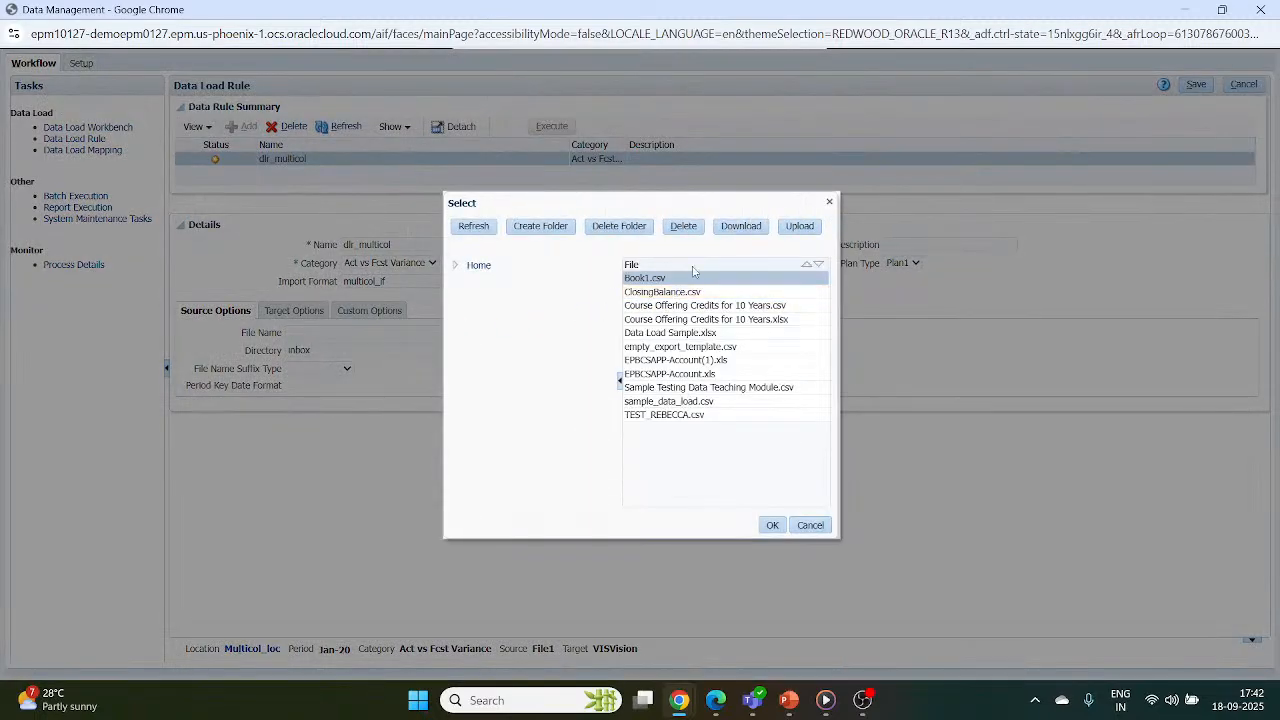
pyautogui.click(795, 229)
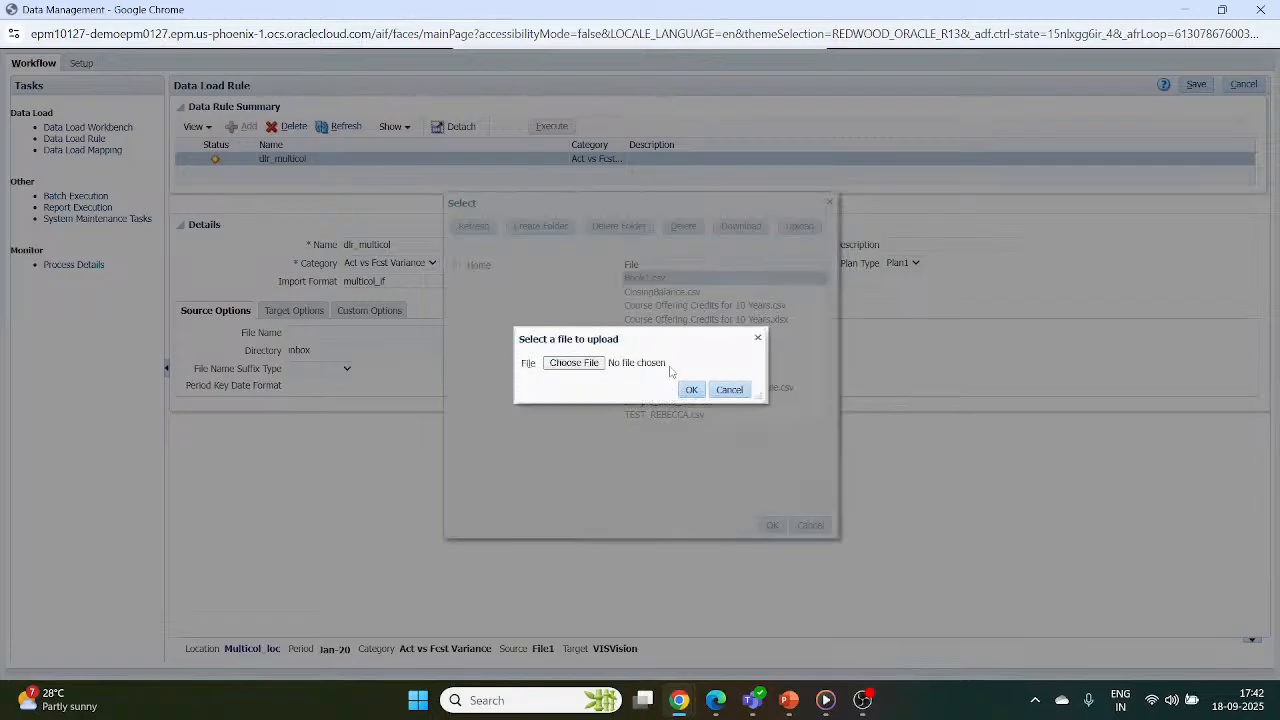
pyautogui.click(575, 364)
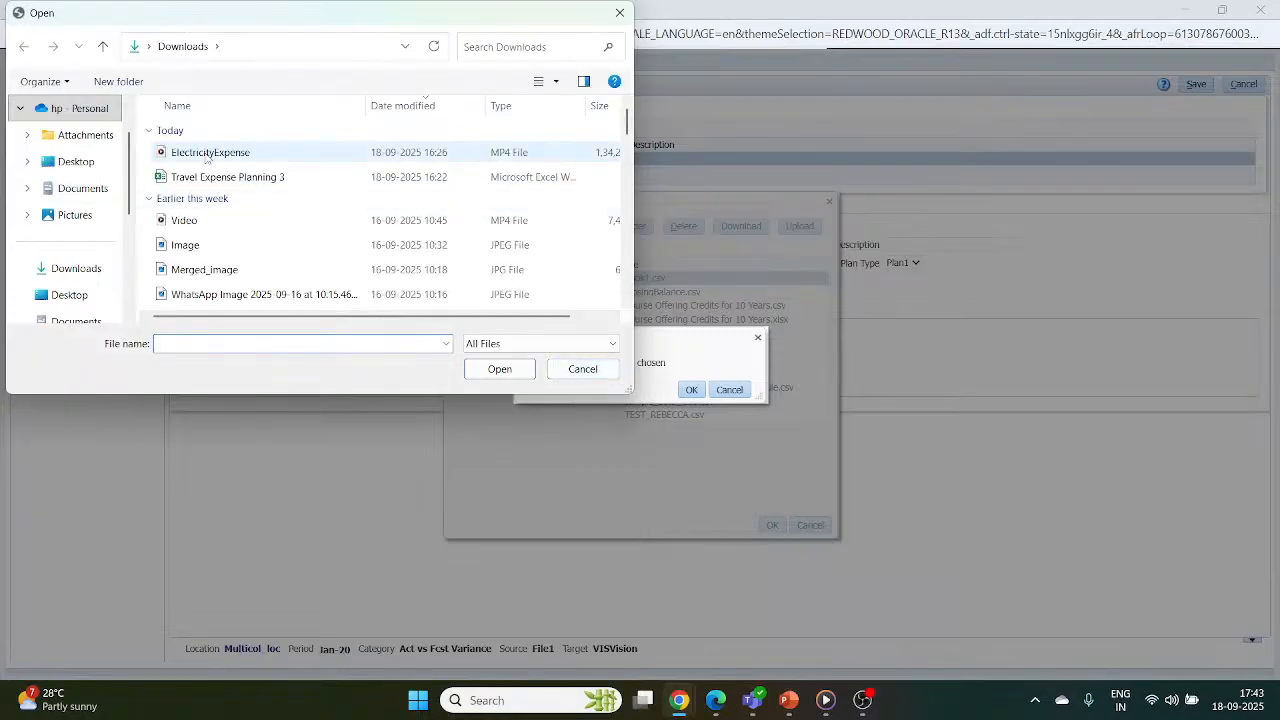
pyautogui.click(72, 160)
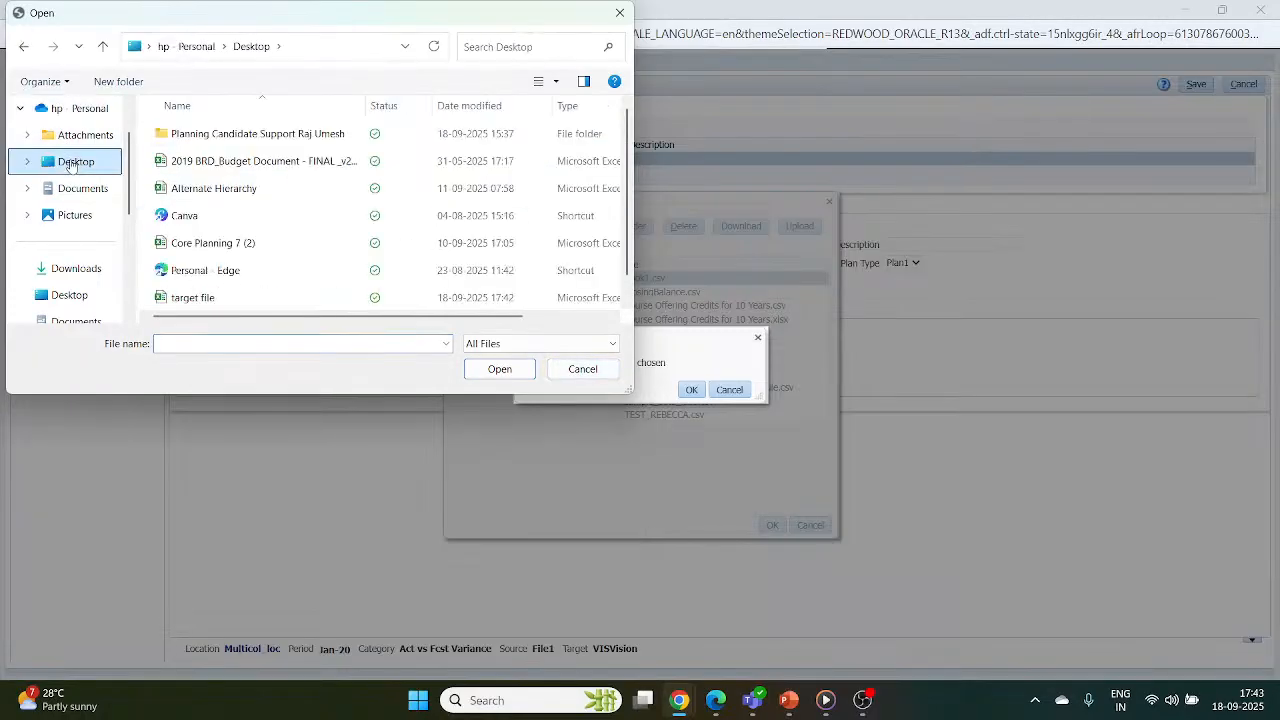
pyautogui.scroll(-1, 214, 224)
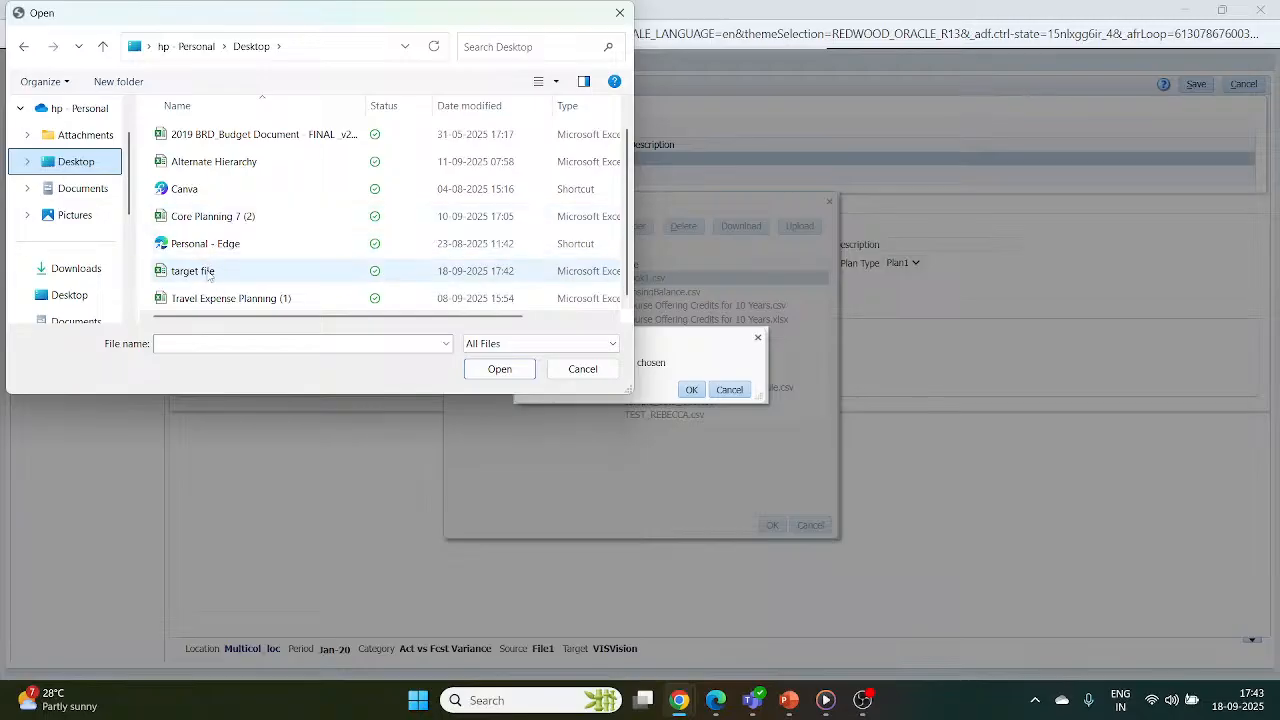
pyautogui.click(210, 272)
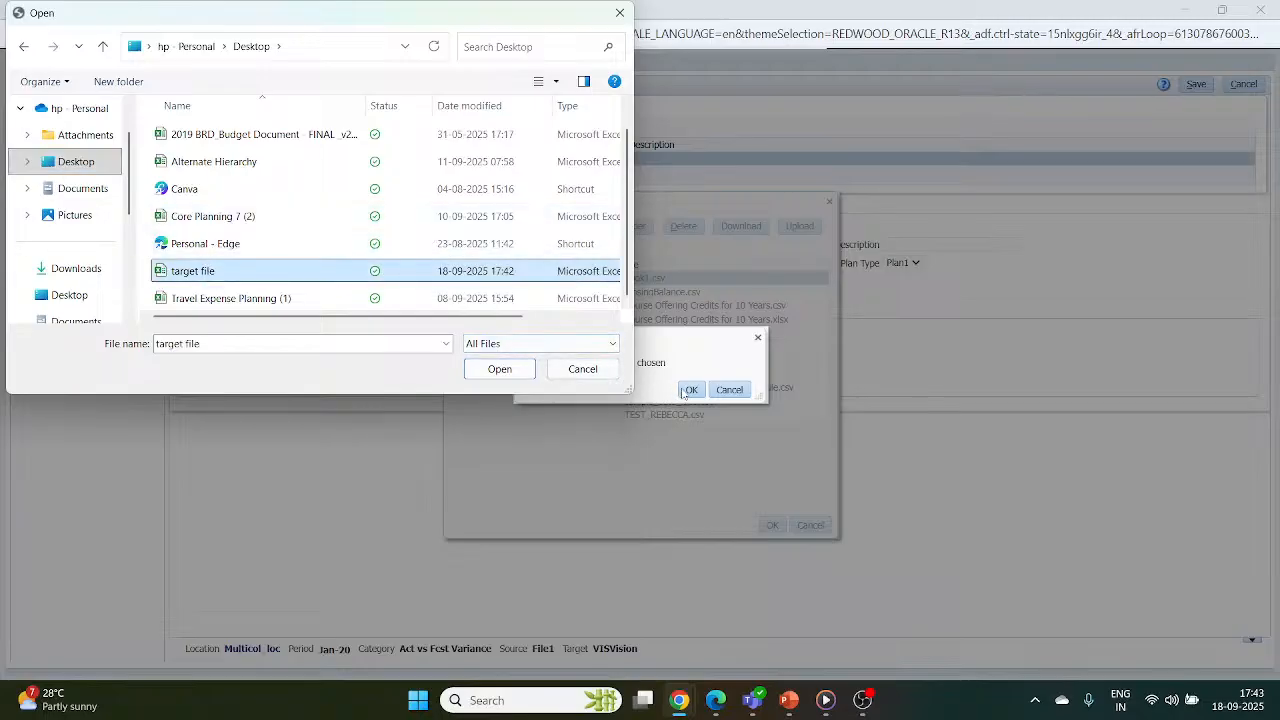
pyautogui.click(500, 369)
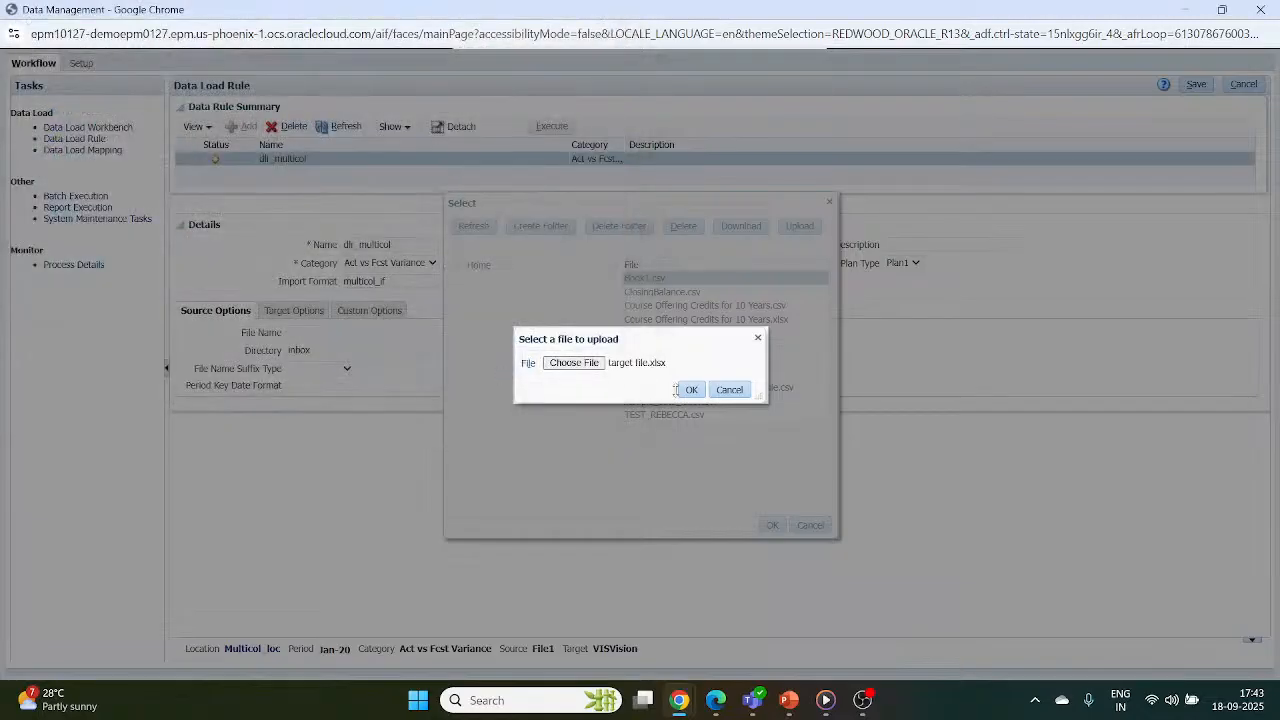
pyautogui.click(697, 393)
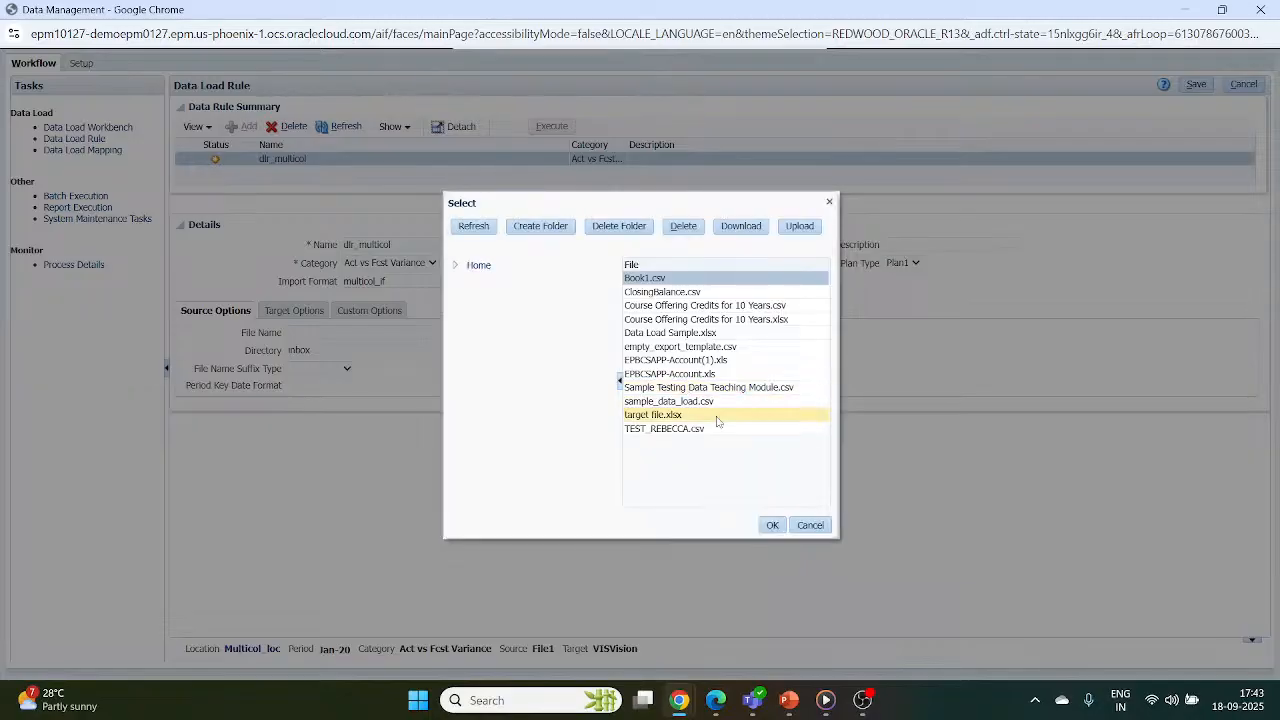
pyautogui.click(768, 525)
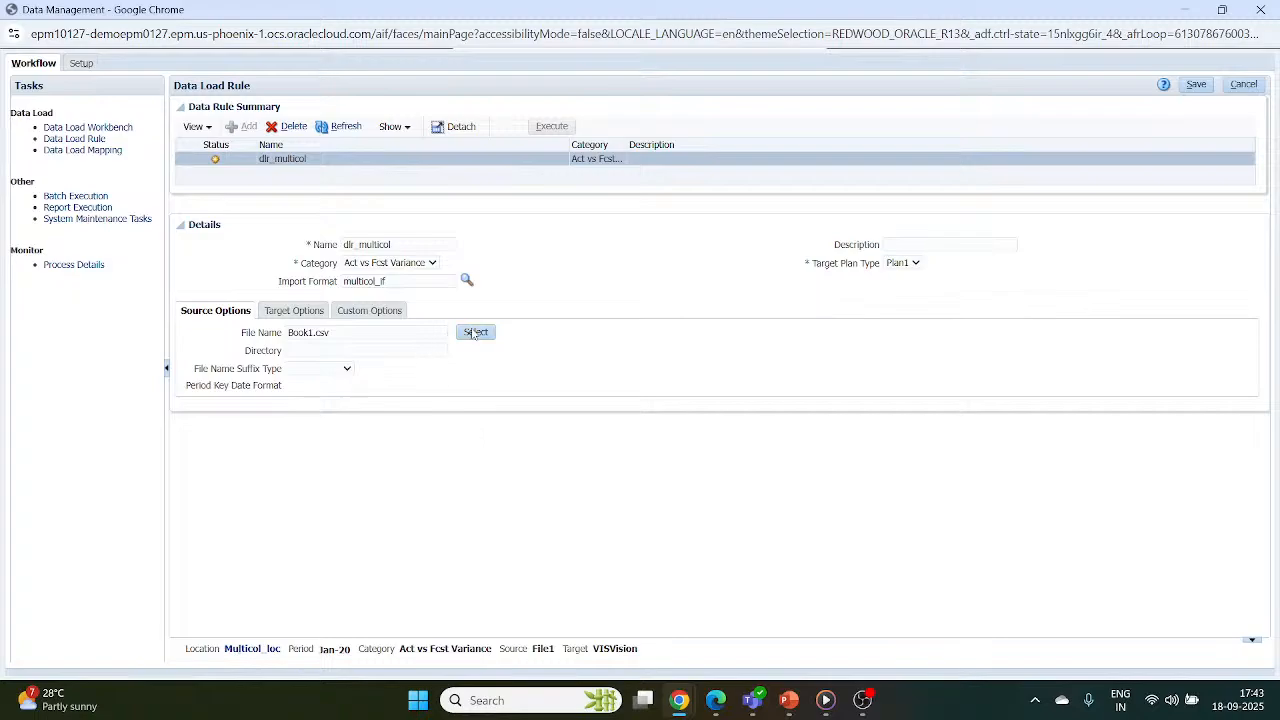
pyautogui.click(474, 333)
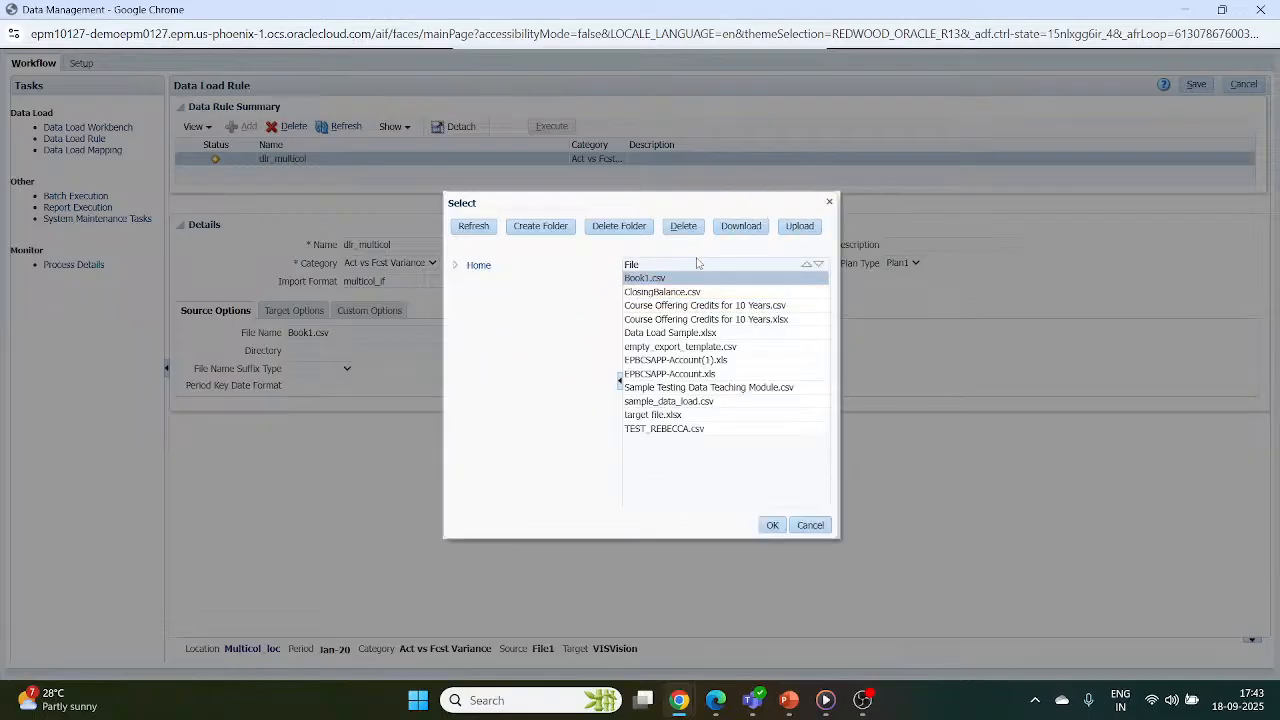
# - Upload target file.xlsx from the Desktop to the inbox again, keeping all file types shown
pyautogui.click(800, 227)
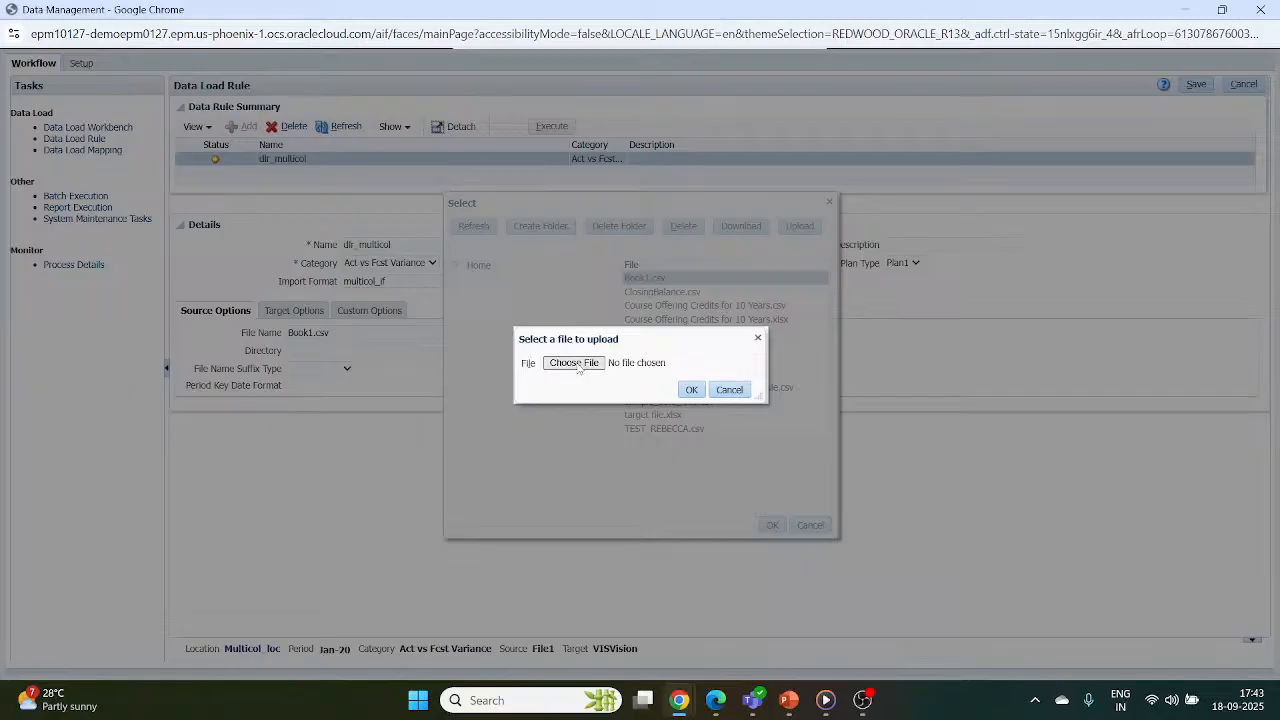
pyautogui.click(574, 363)
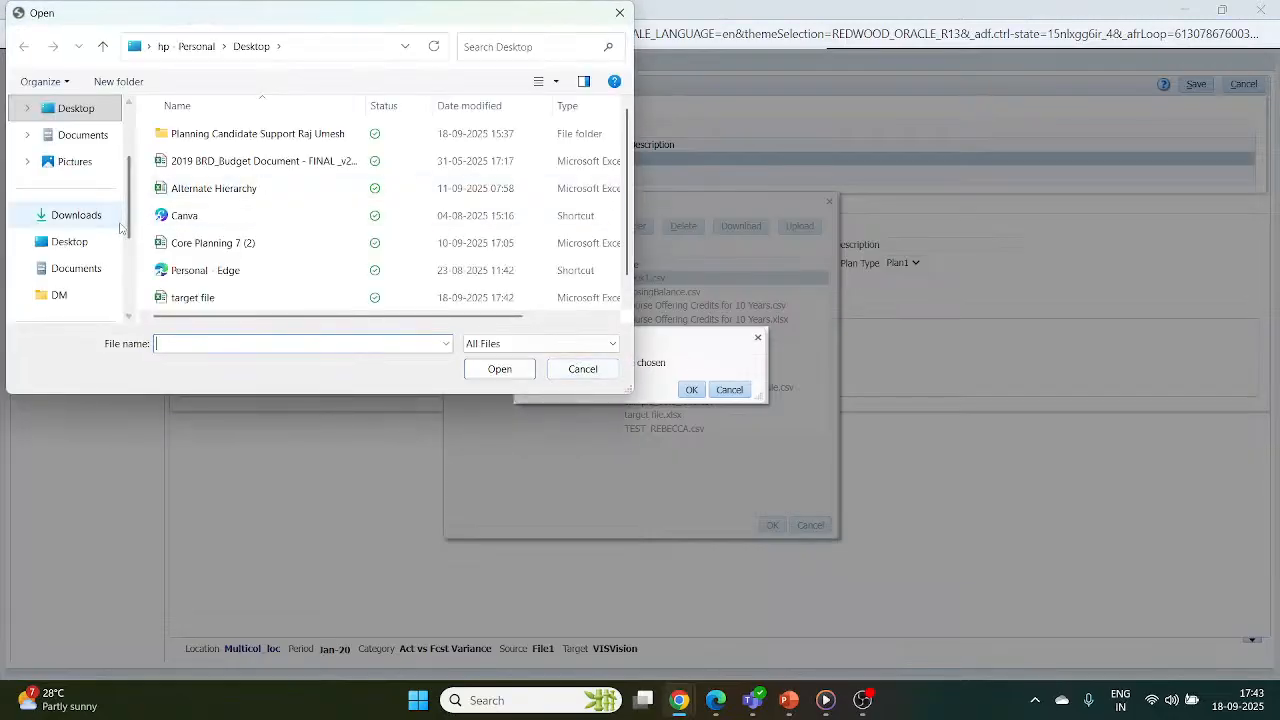
pyautogui.click(220, 297)
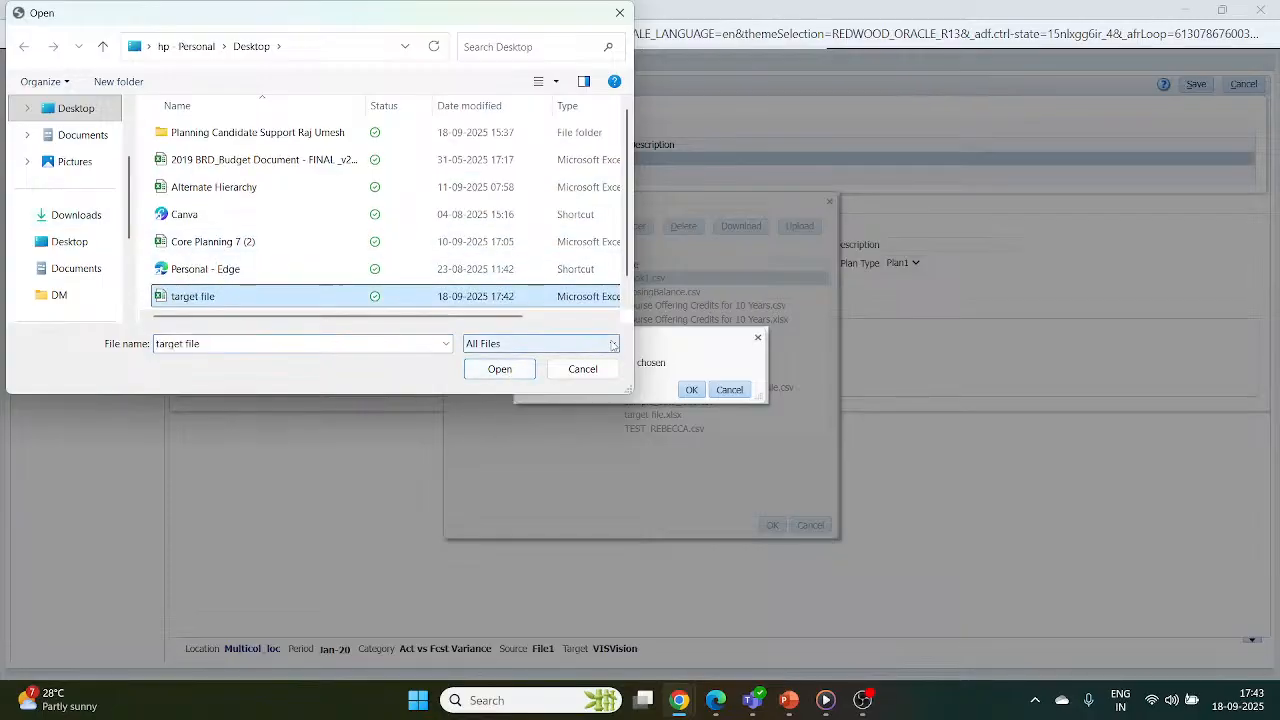
pyautogui.click(613, 344)
pyautogui.click(613, 344)
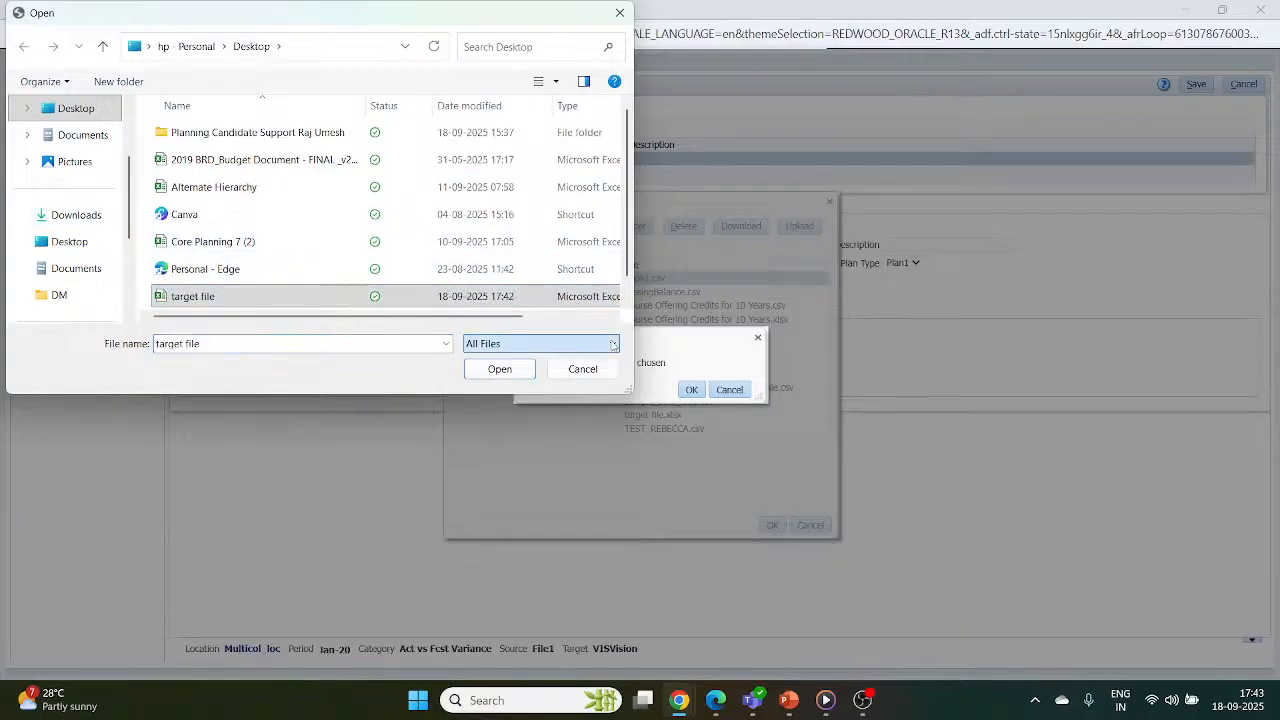
pyautogui.click(500, 370)
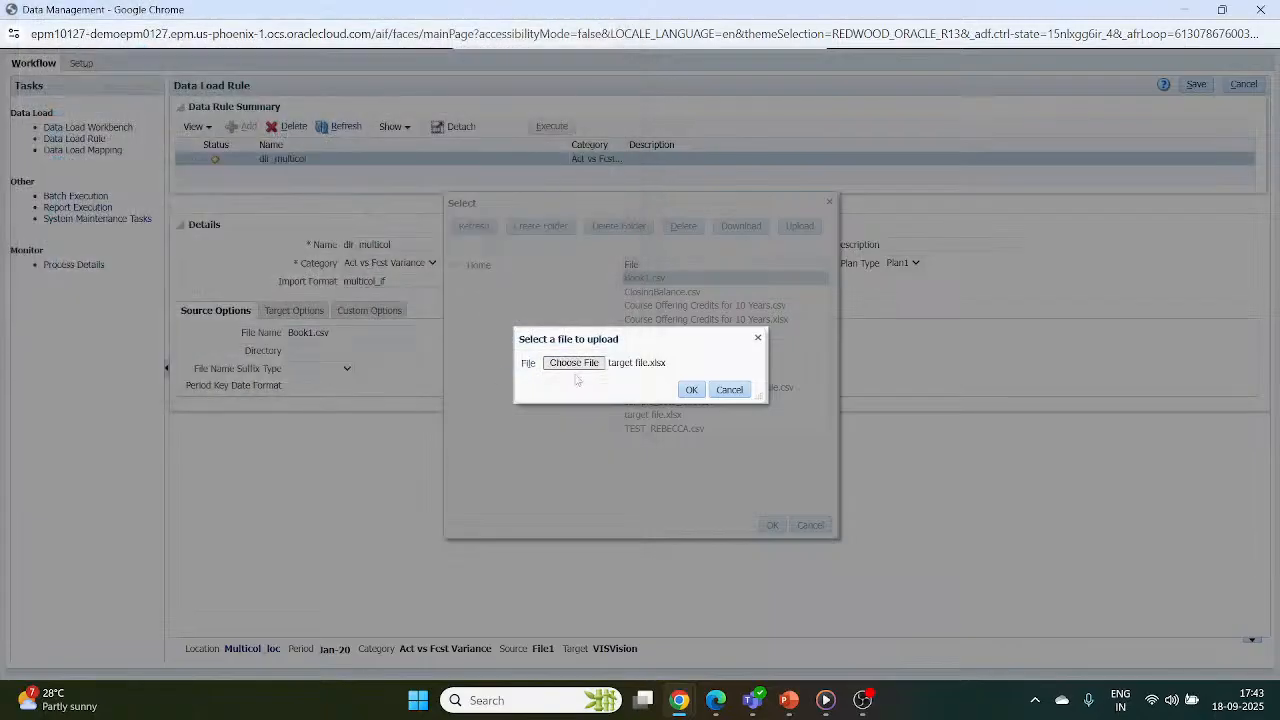
pyautogui.click(691, 390)
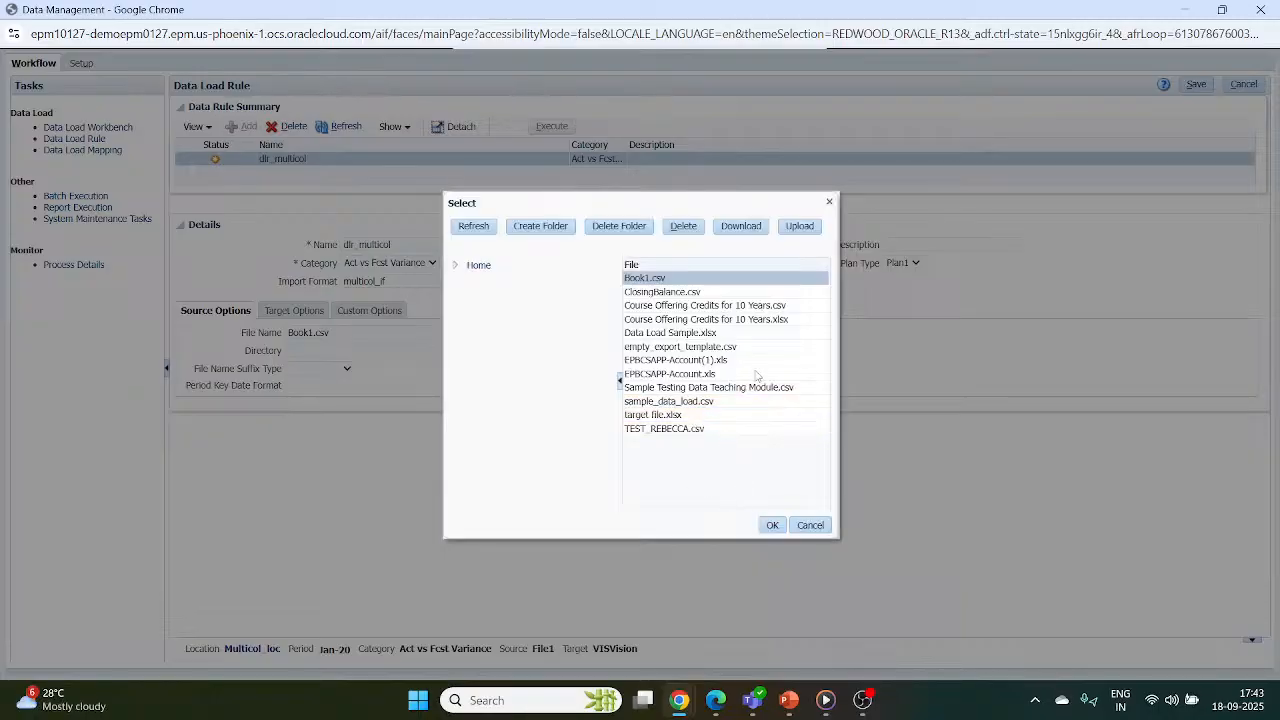
# - Upload target file.xlsx to the repository once more and close the file selection window
pyautogui.click(800, 227)
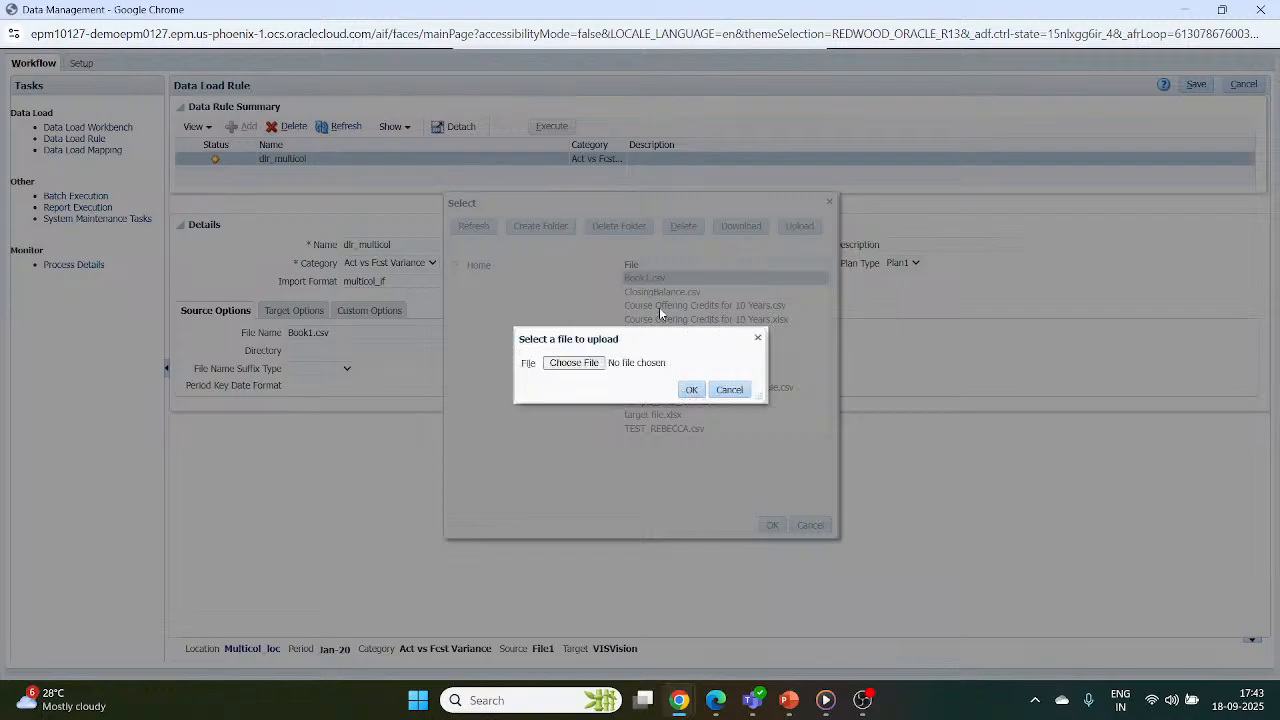
pyautogui.click(582, 362)
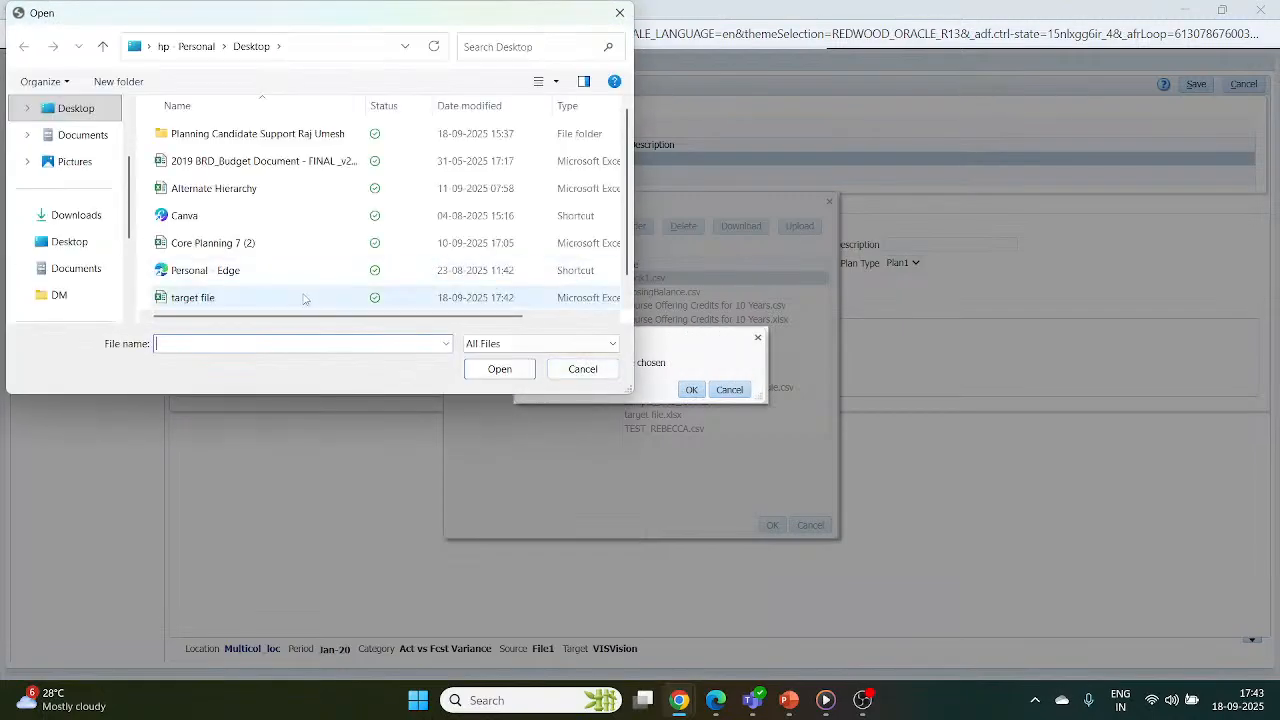
pyautogui.click(304, 296)
pyautogui.click(500, 369)
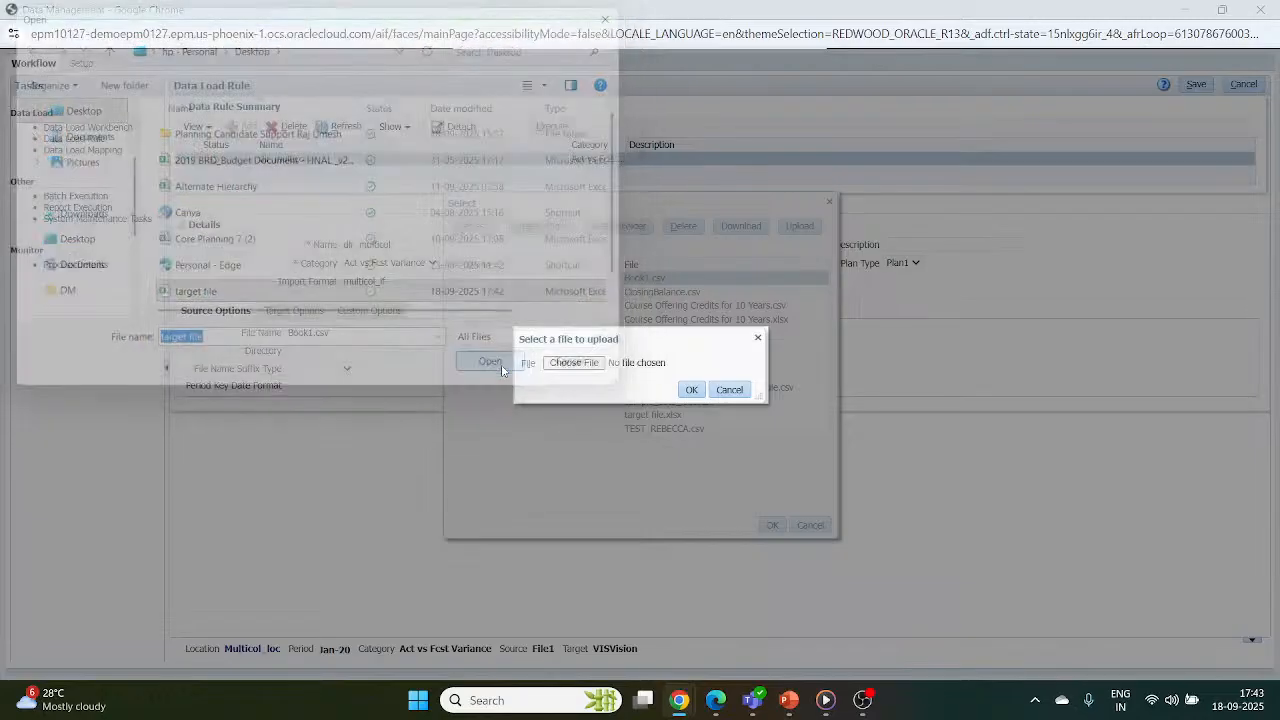
pyautogui.click(693, 390)
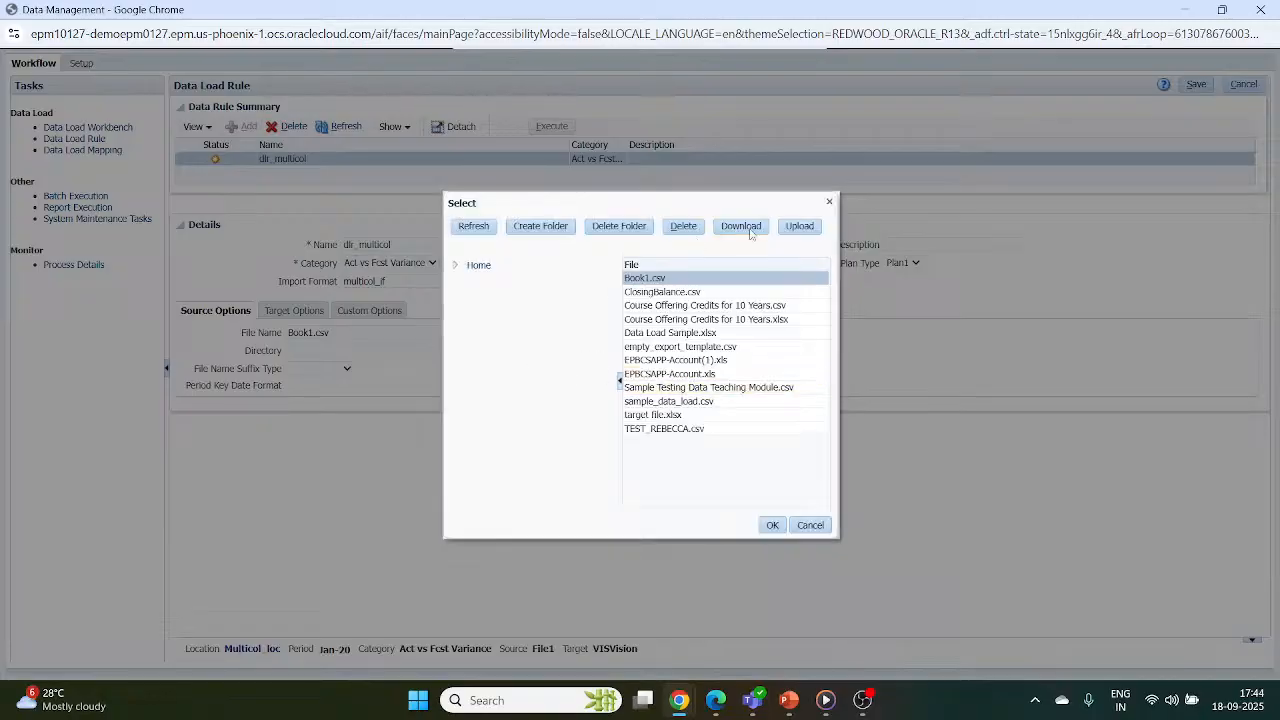
pyautogui.click(829, 204)
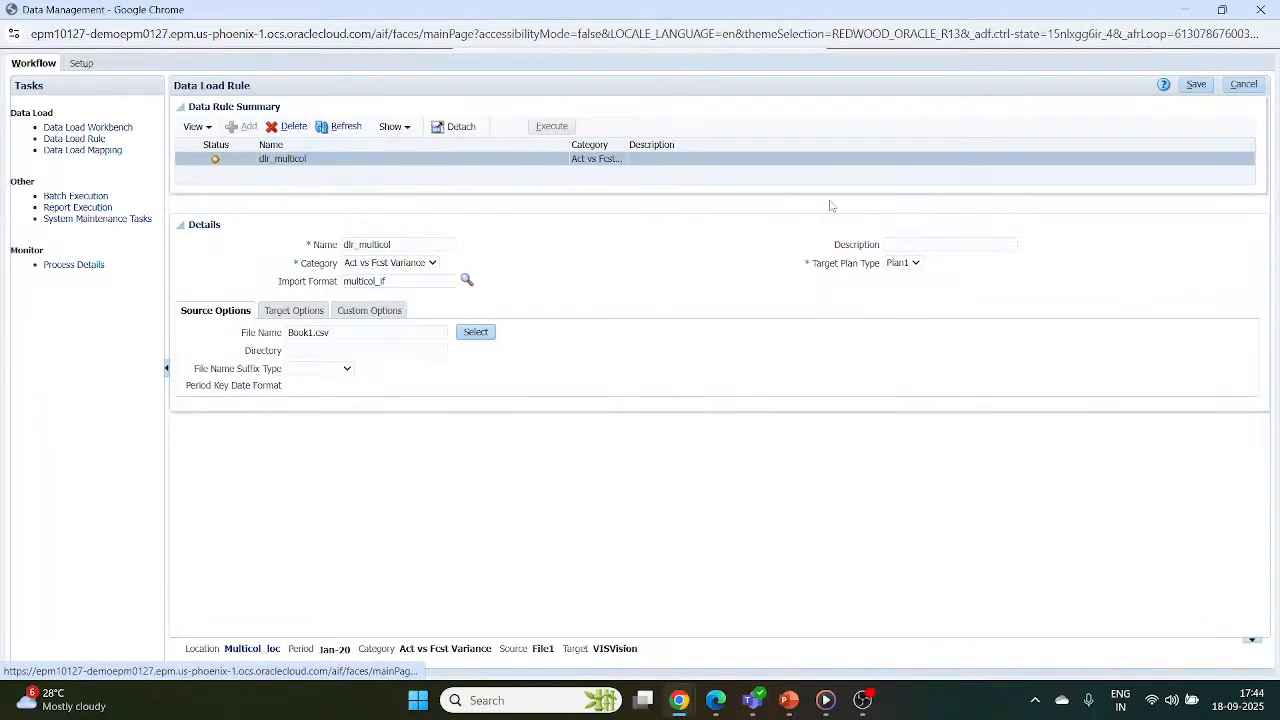
# - Leave the File Name Suffix Type blank and save the dlr_multicol rule
pyautogui.click(347, 370)
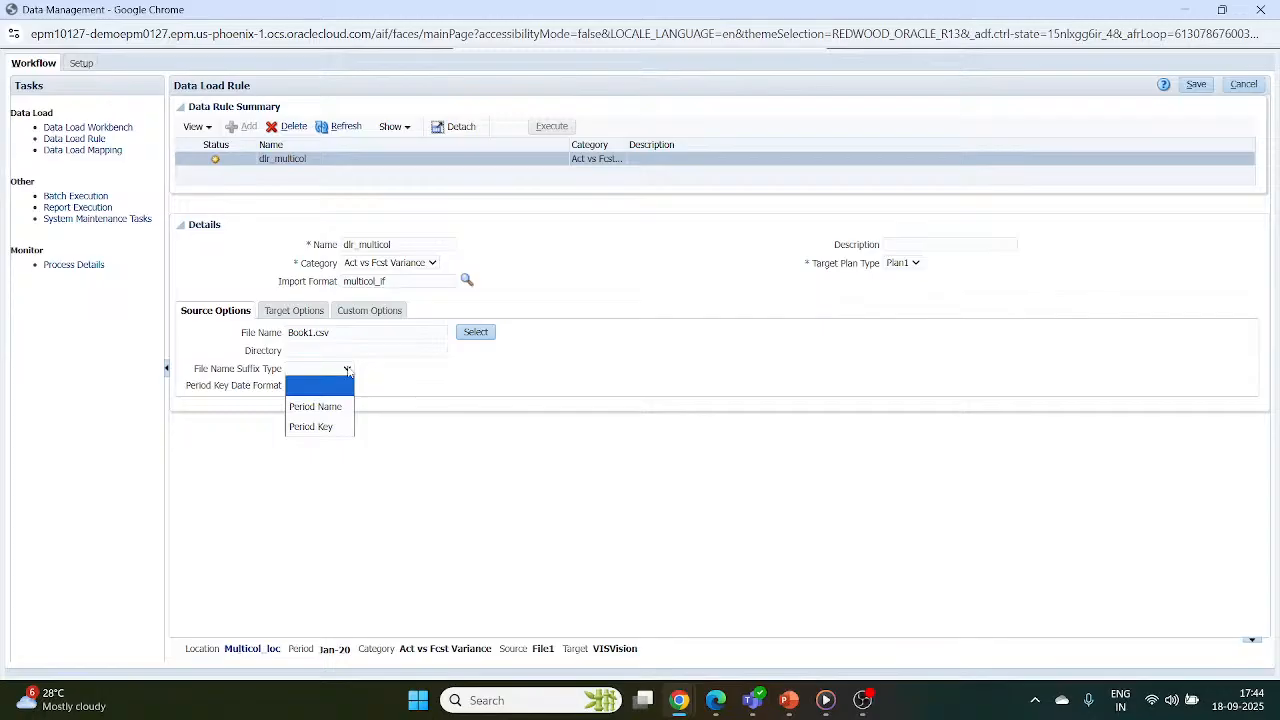
pyautogui.click(347, 370)
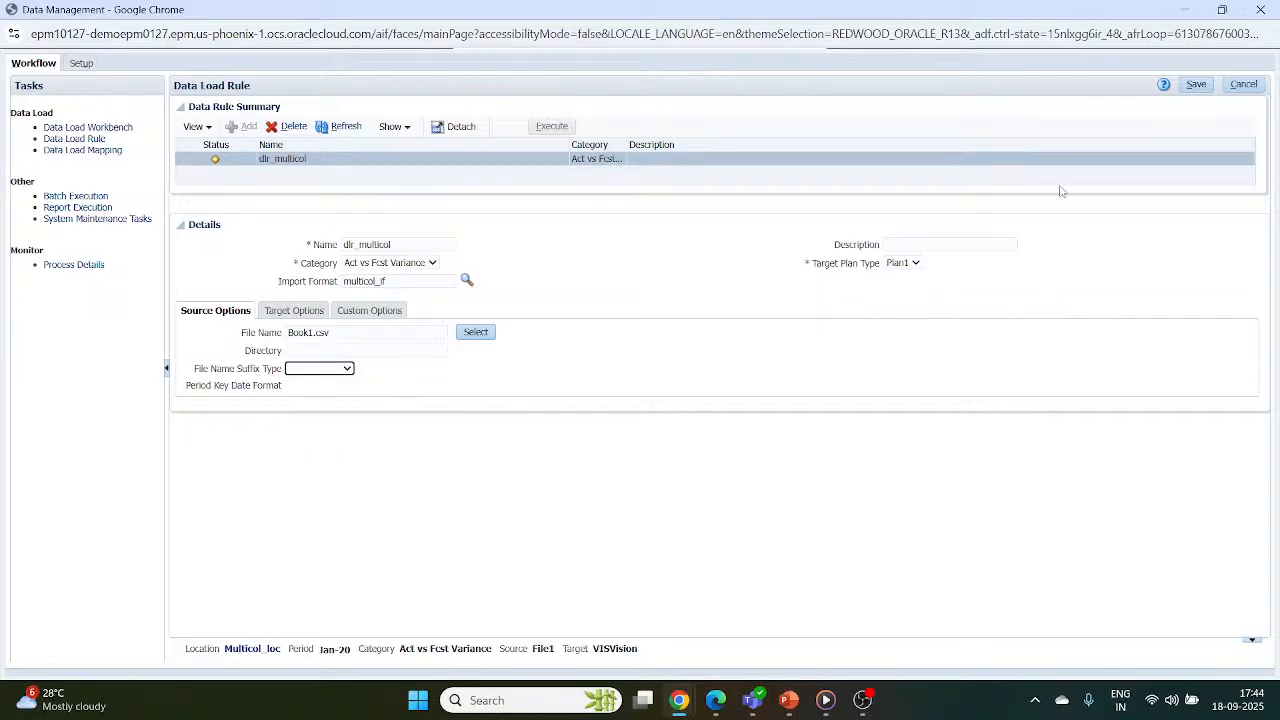
pyautogui.click(1195, 87)
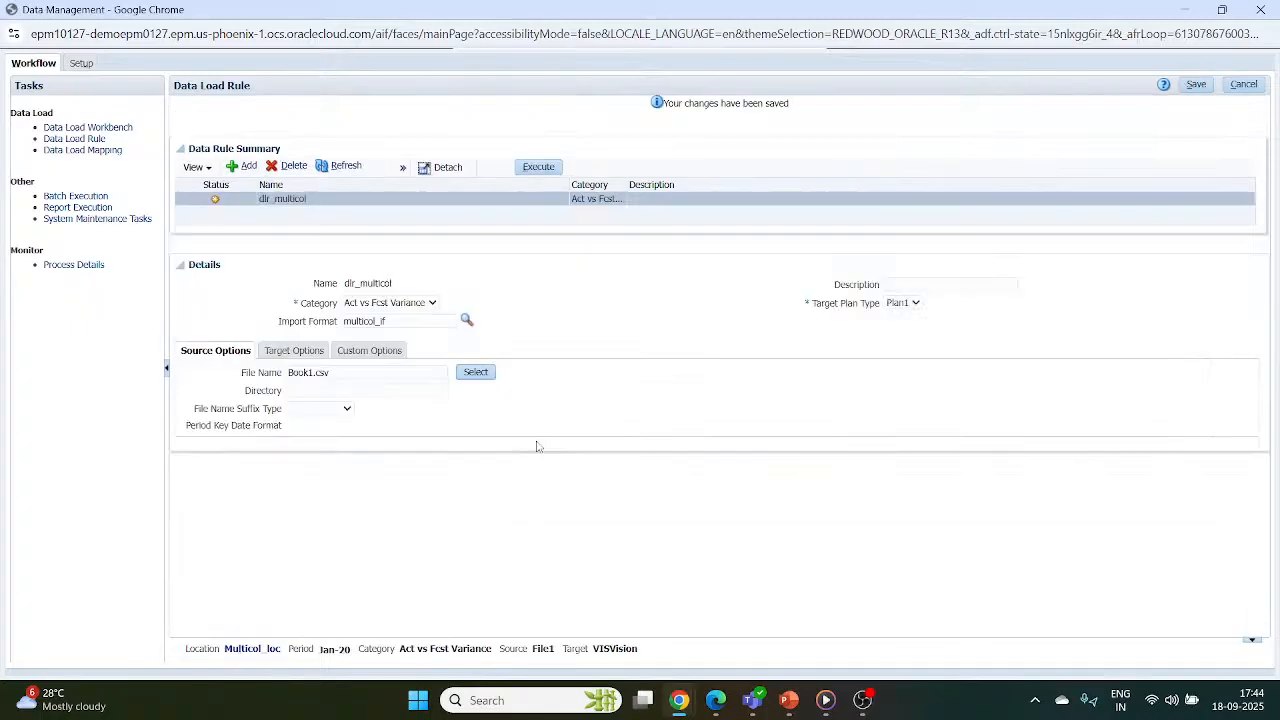
# - Run the rule from Jan-20 to Mar-20 with Store Data export mode
pyautogui.click(541, 167)
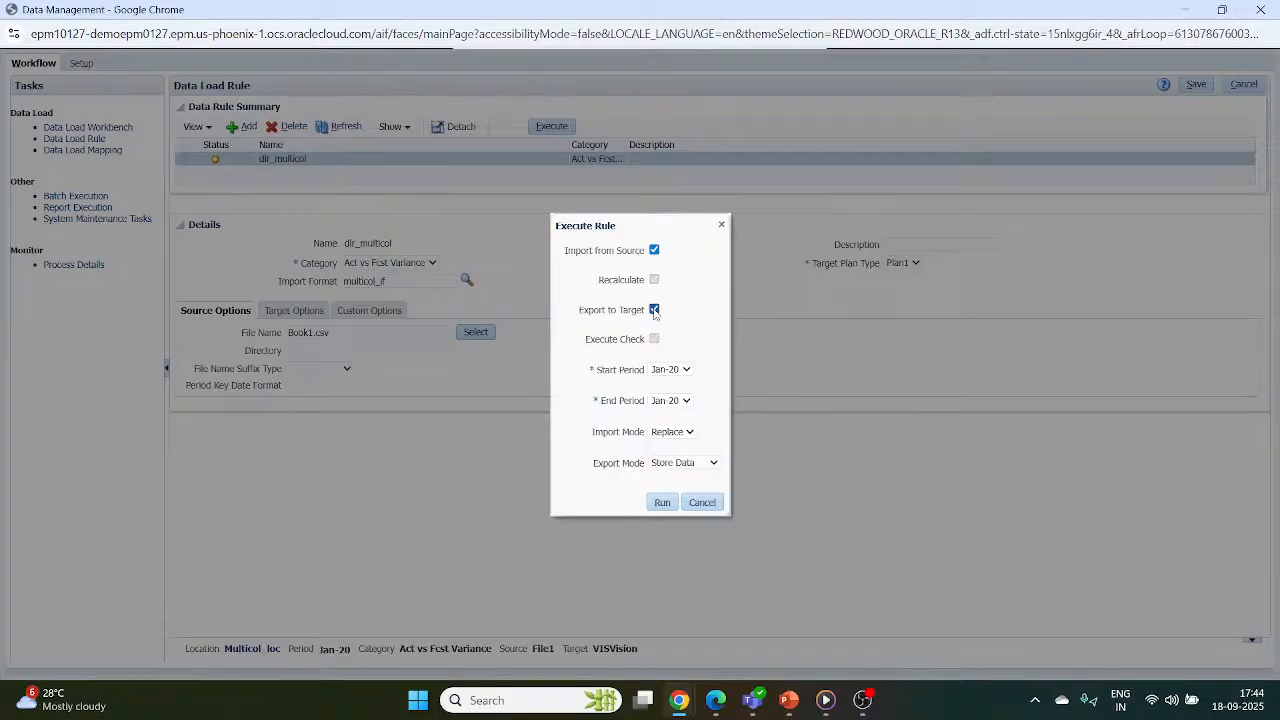
pyautogui.click(687, 402)
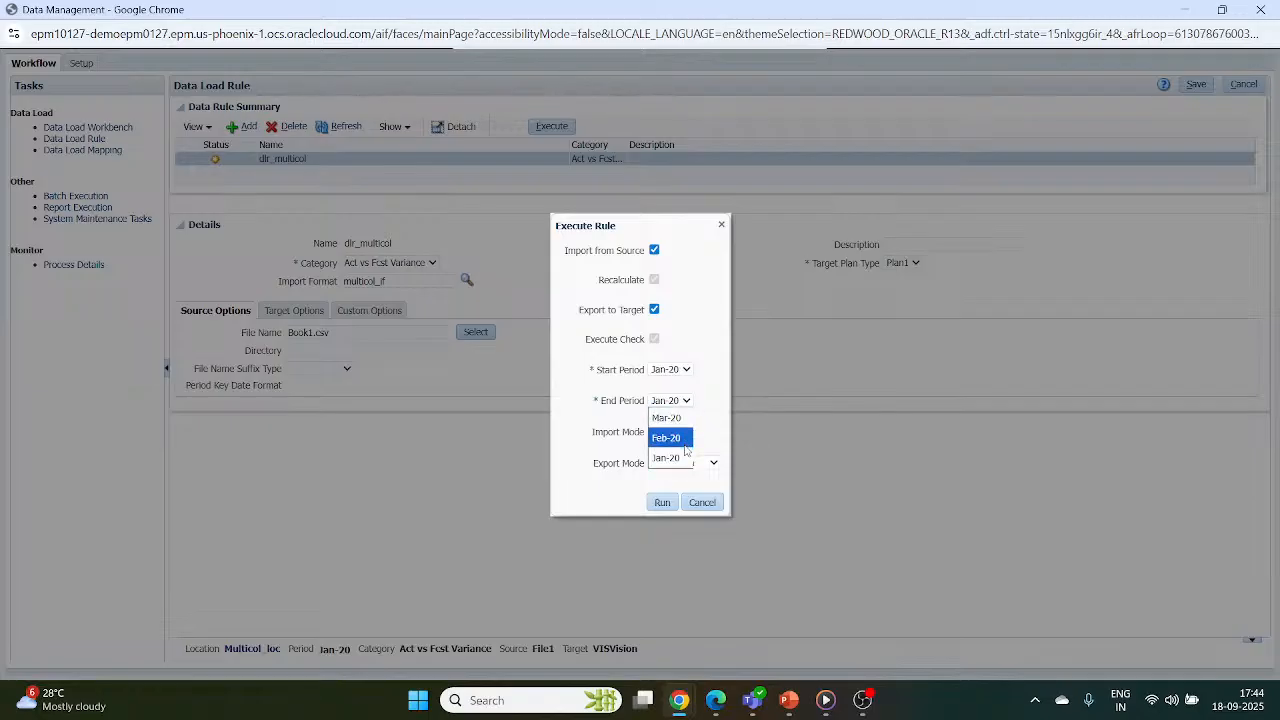
pyautogui.click(668, 418)
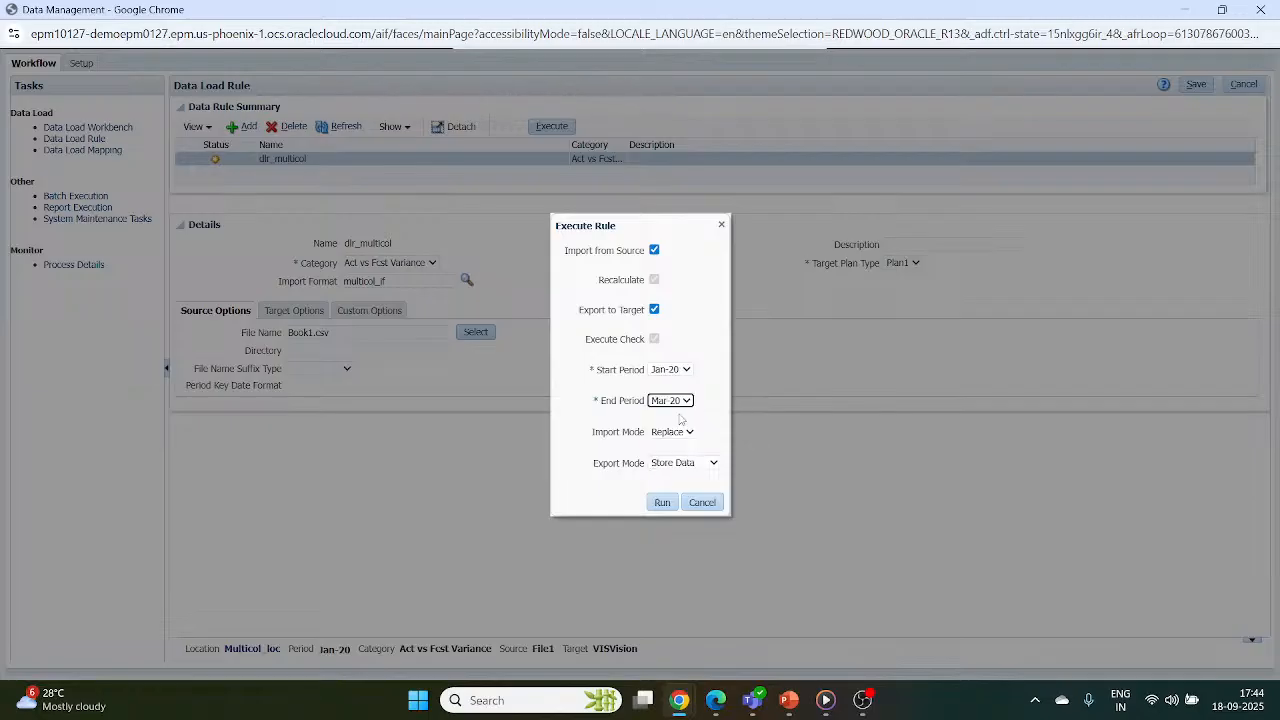
pyautogui.click(714, 464)
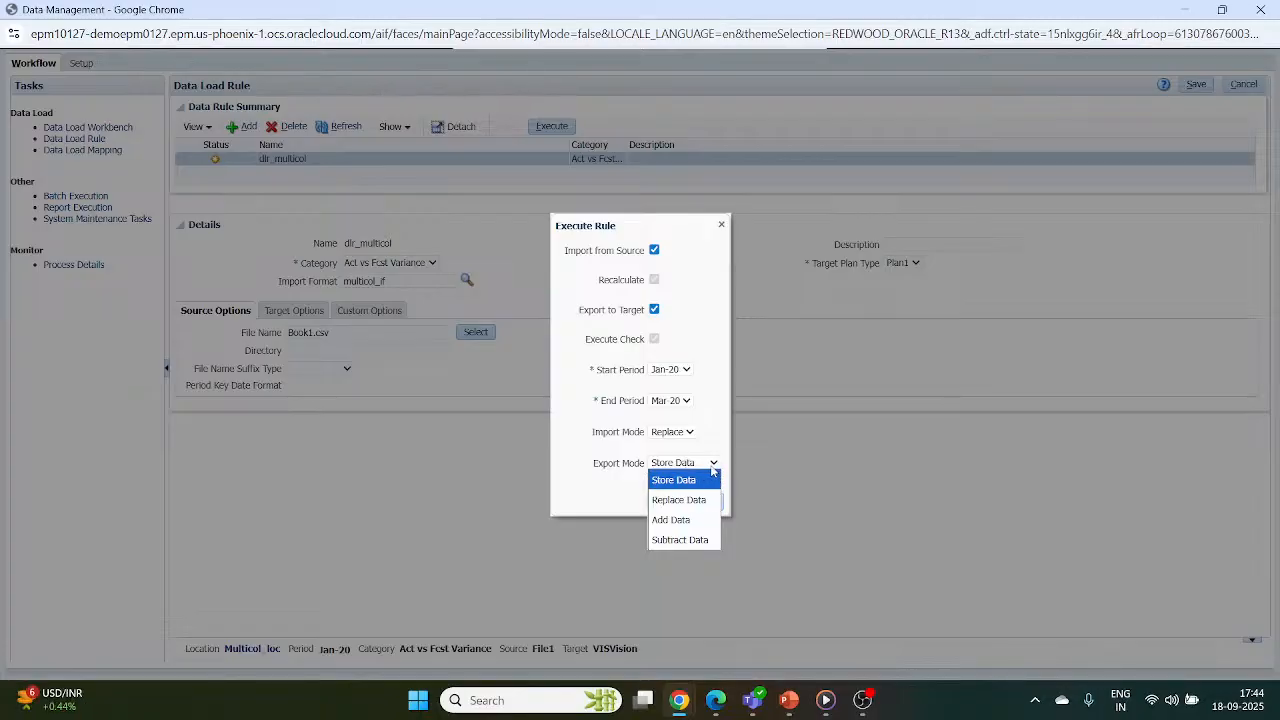
pyautogui.click(713, 466)
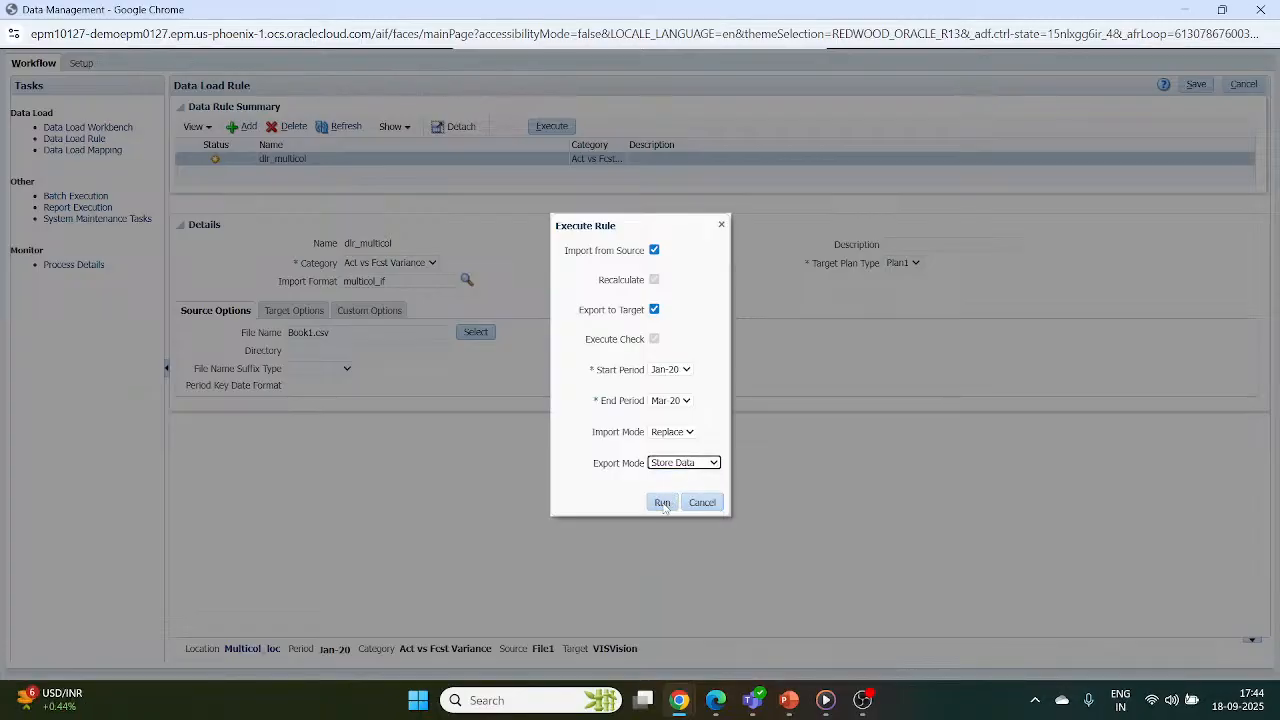
pyautogui.click(662, 503)
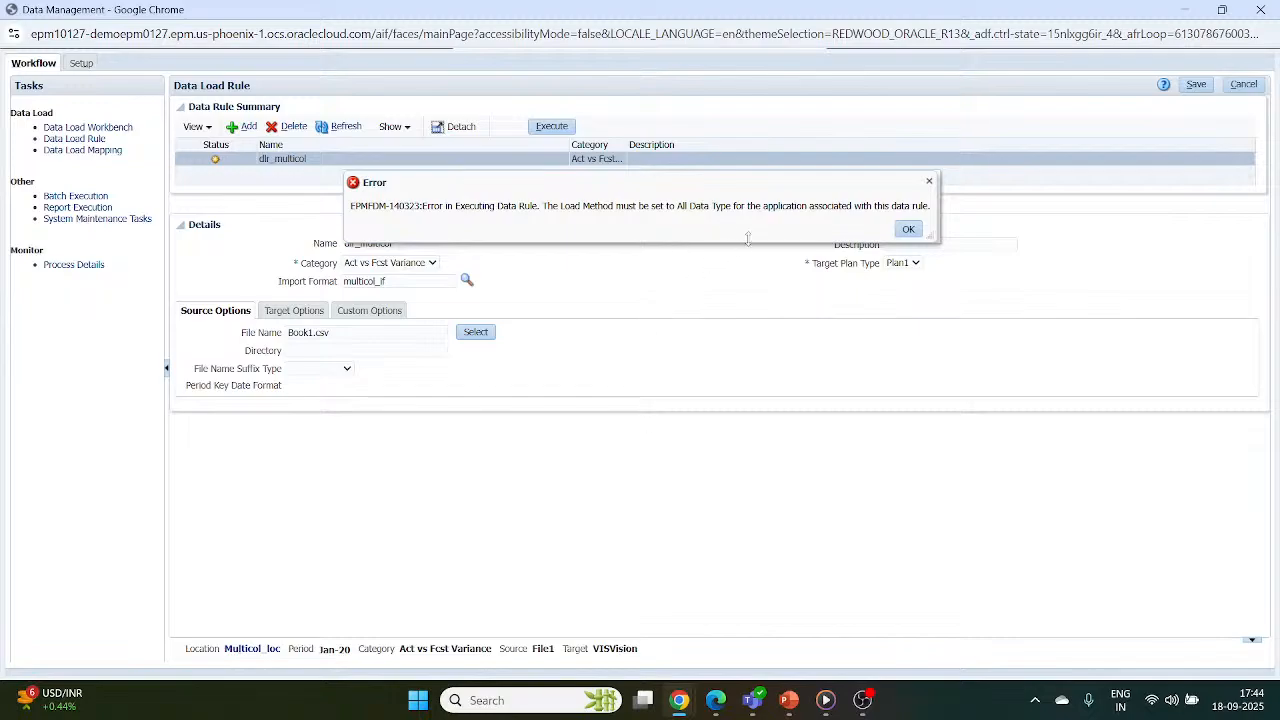
# - Dismiss the error, then enable Import from Source and Export to Target with Add Data export mode
pyautogui.click(909, 230)
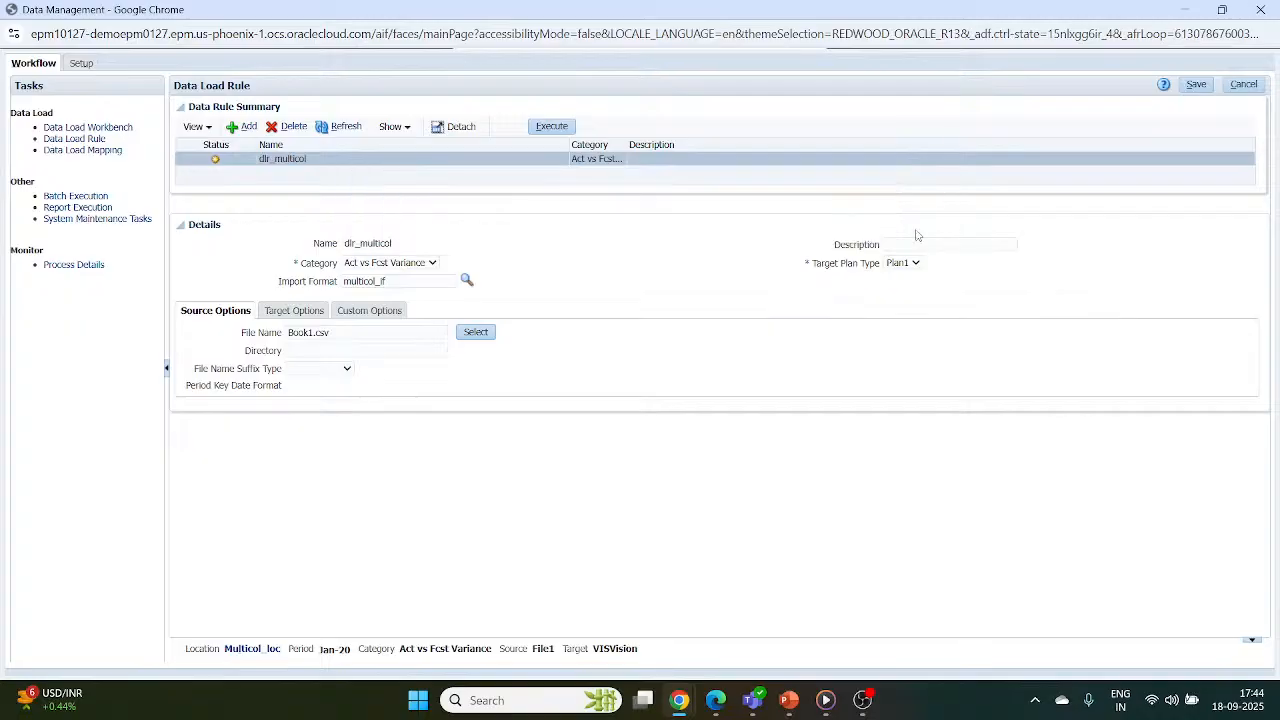
pyautogui.click(554, 127)
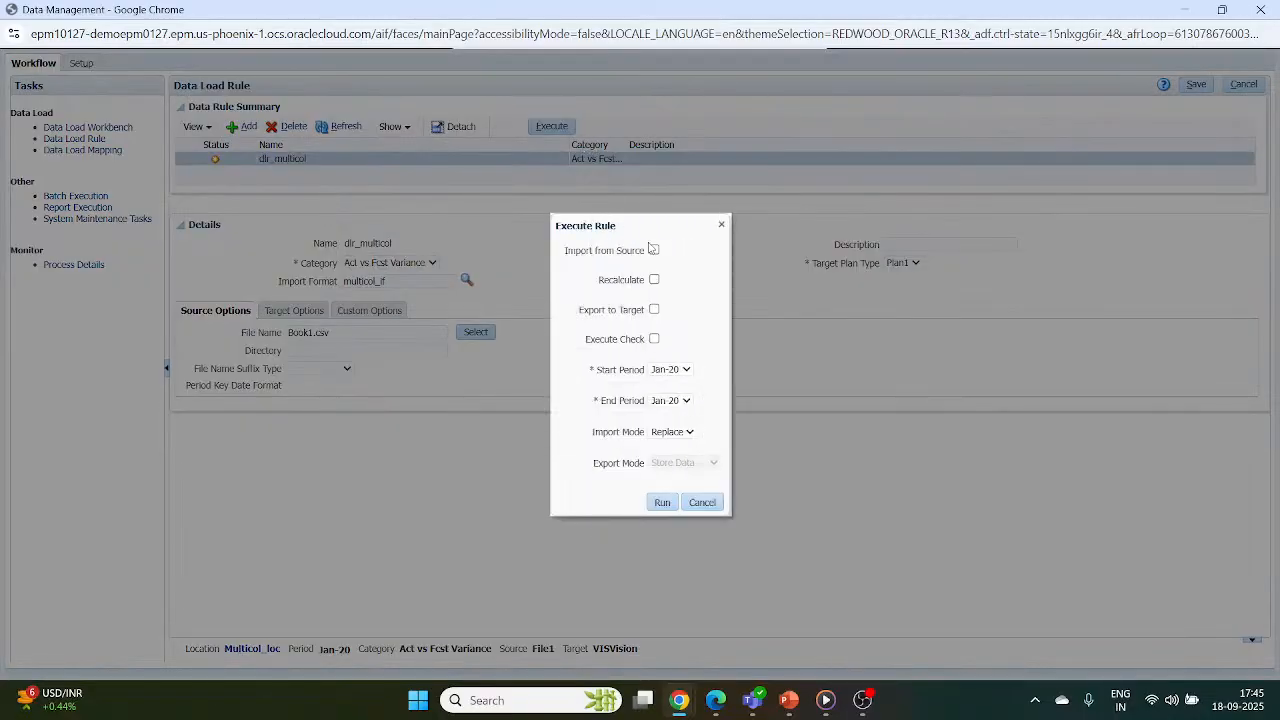
pyautogui.click(654, 251)
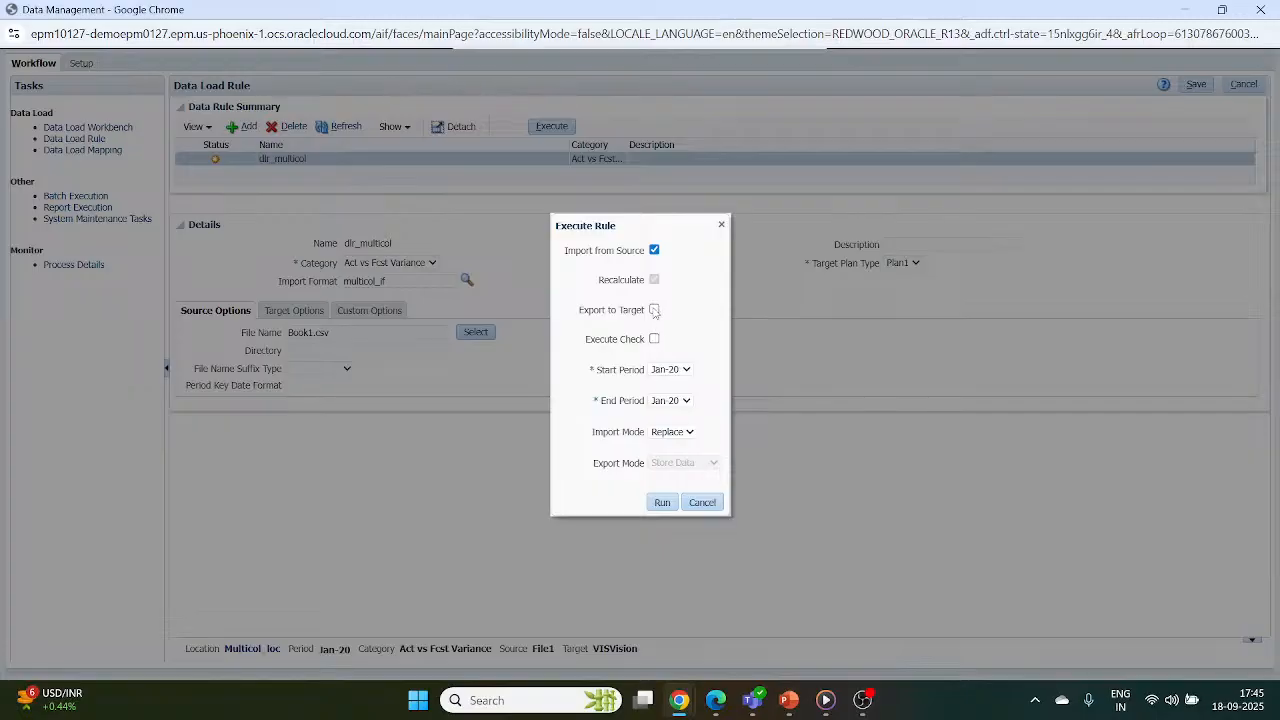
pyautogui.click(654, 310)
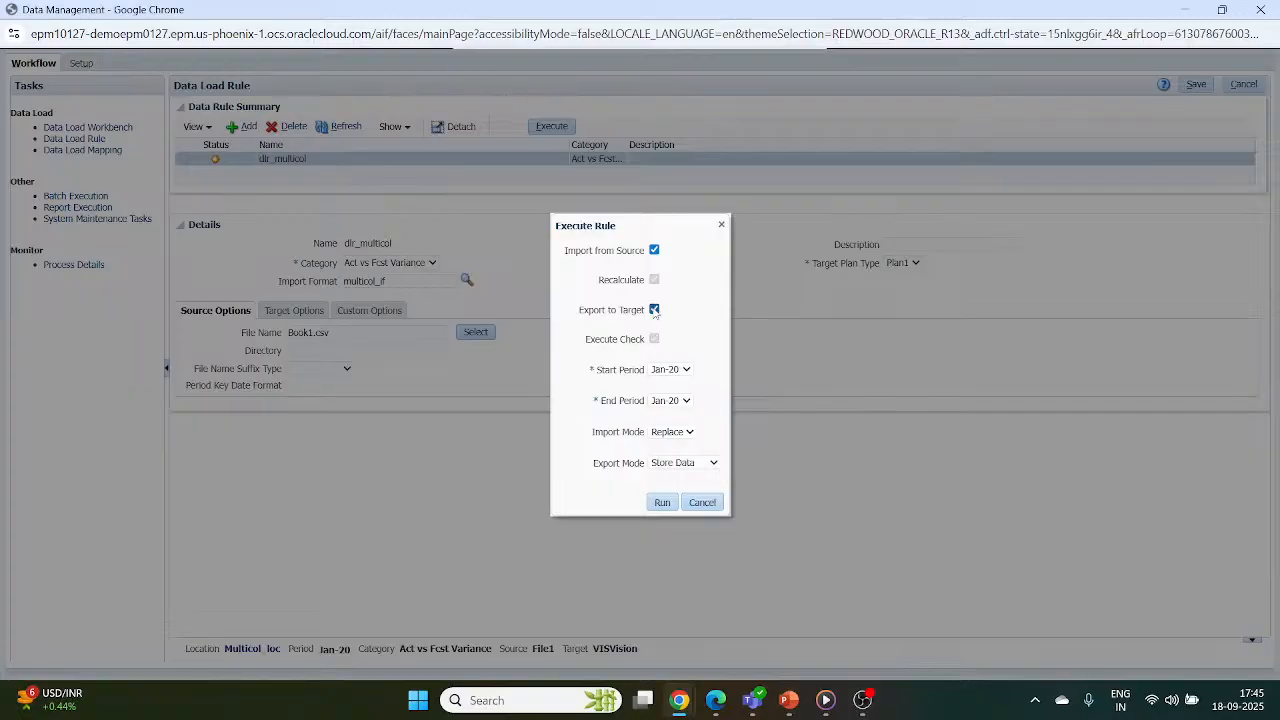
pyautogui.click(714, 463)
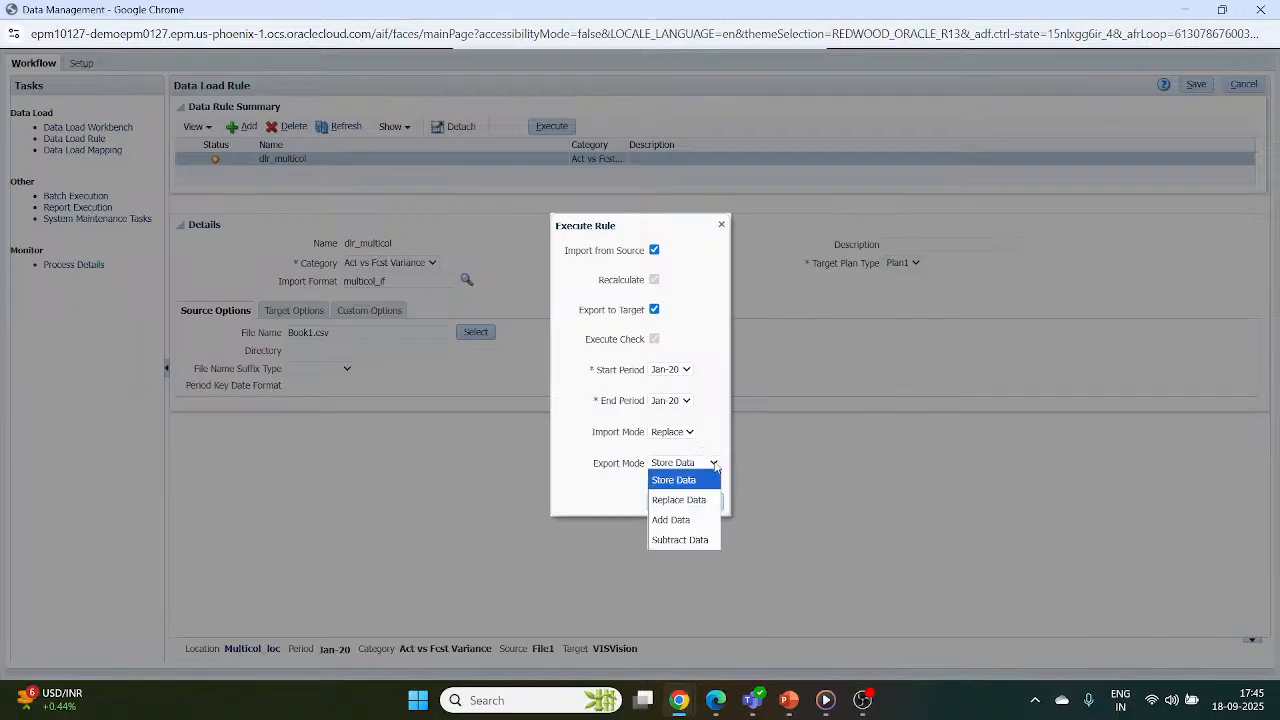
pyautogui.click(689, 522)
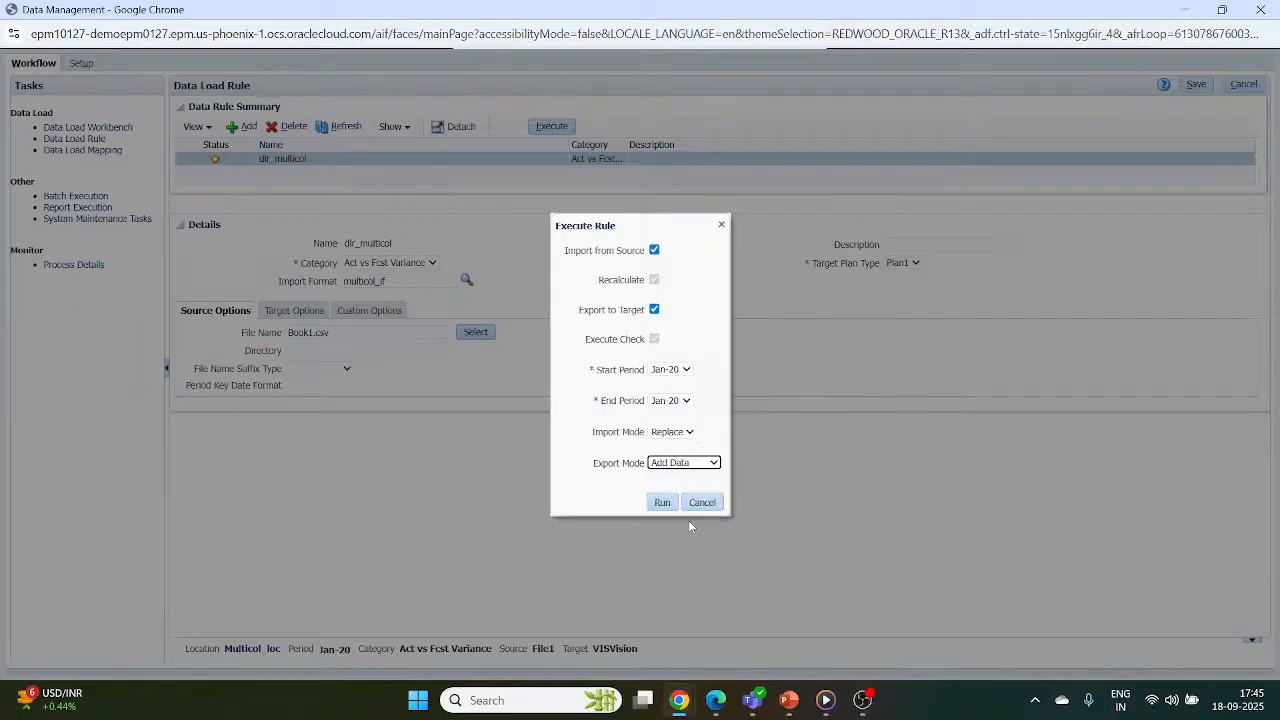
# - Keep Replace import mode, set end period Mar-20, run, and dismiss the load-method error
pyautogui.click(690, 432)
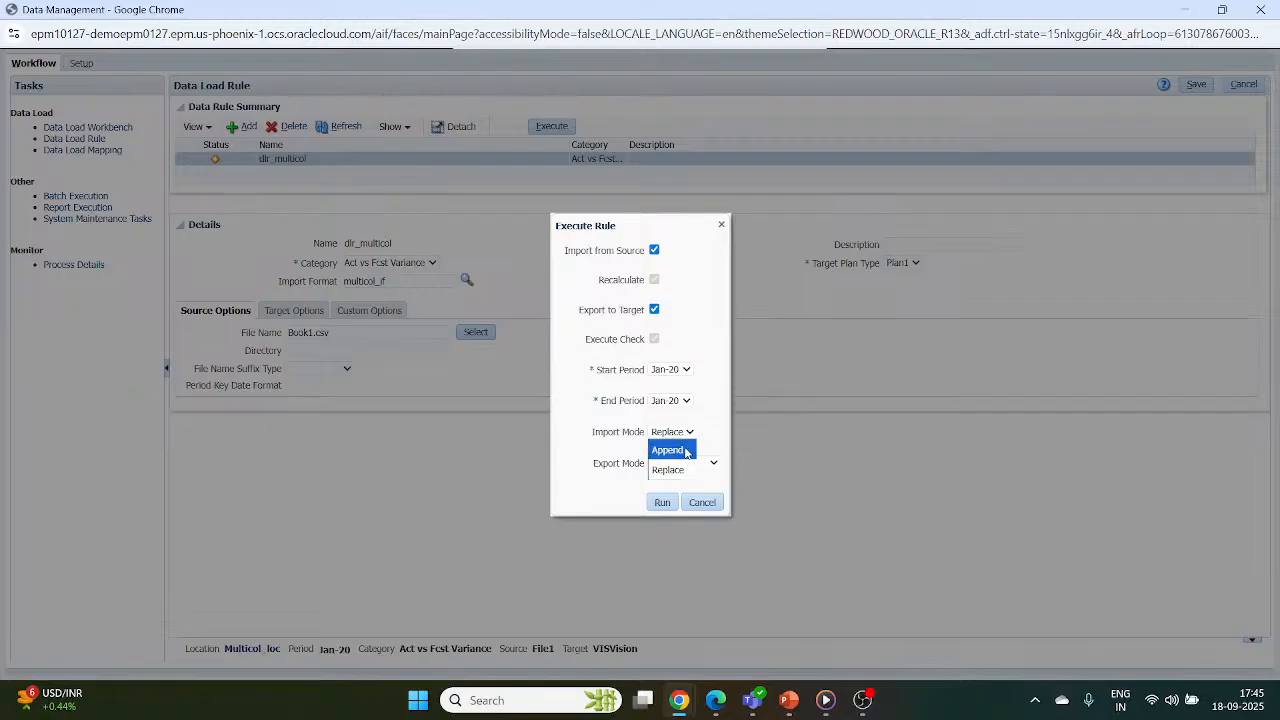
pyautogui.click(684, 469)
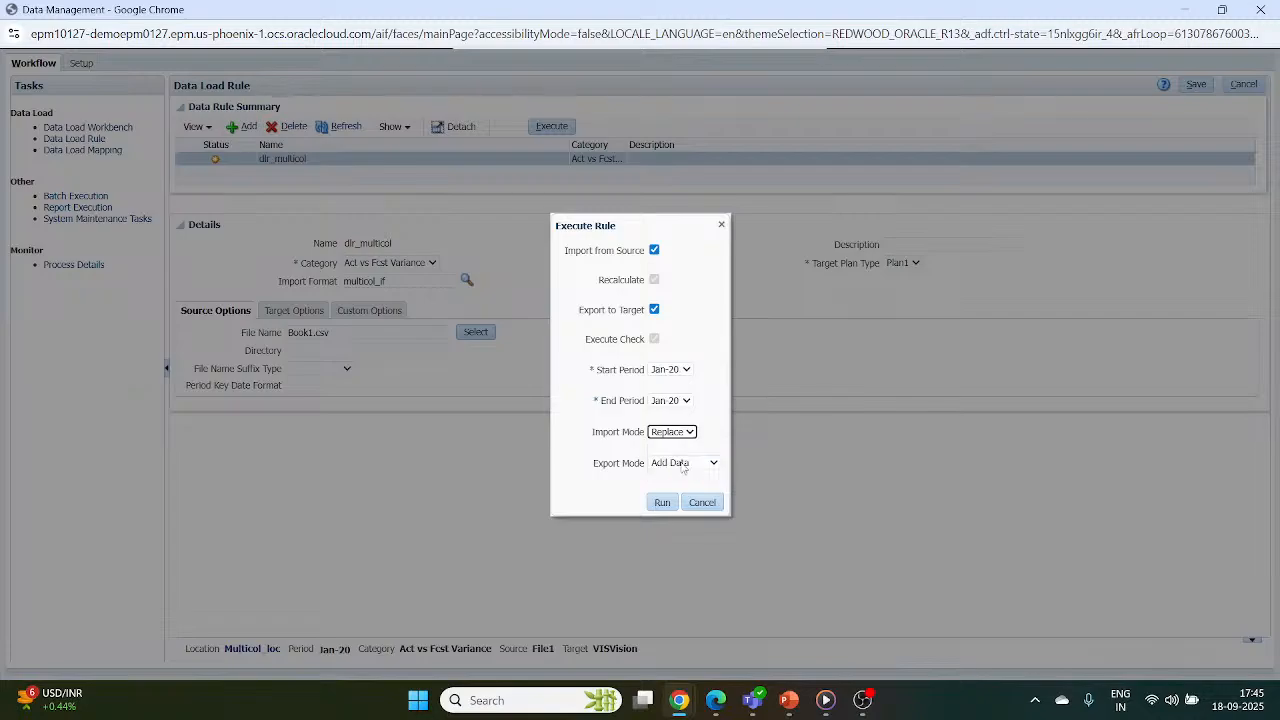
pyautogui.click(687, 402)
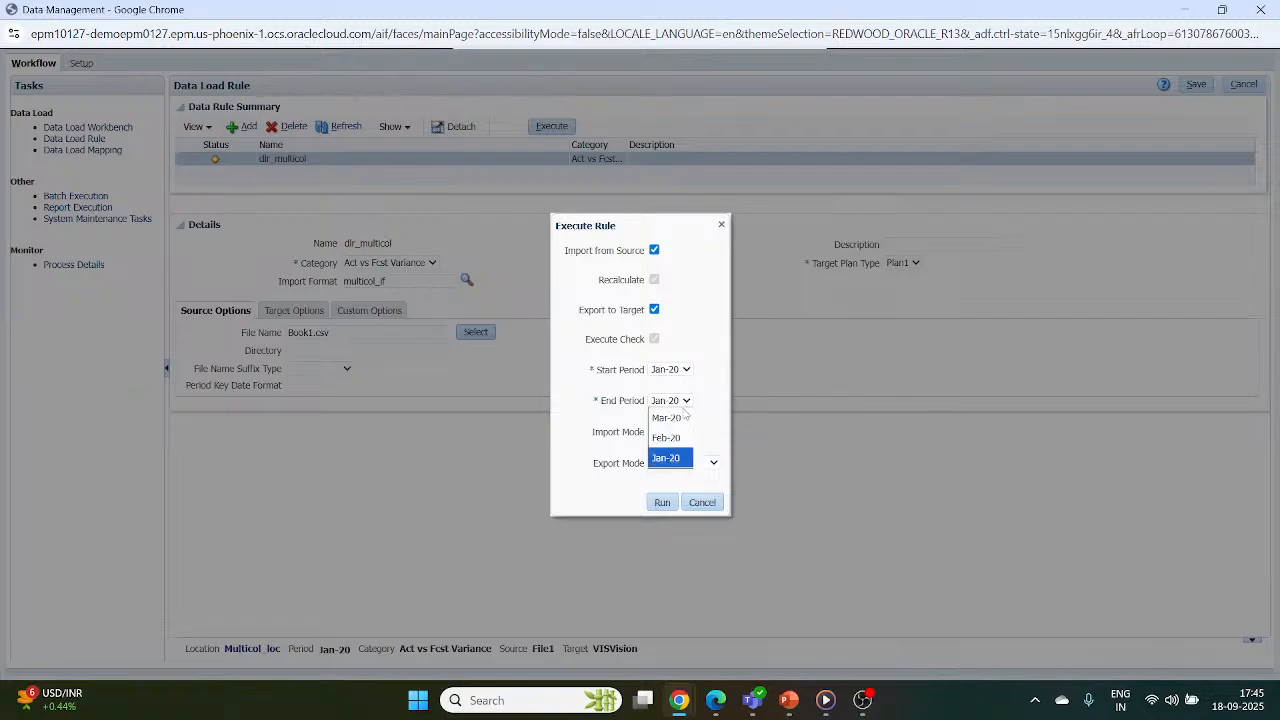
pyautogui.click(676, 421)
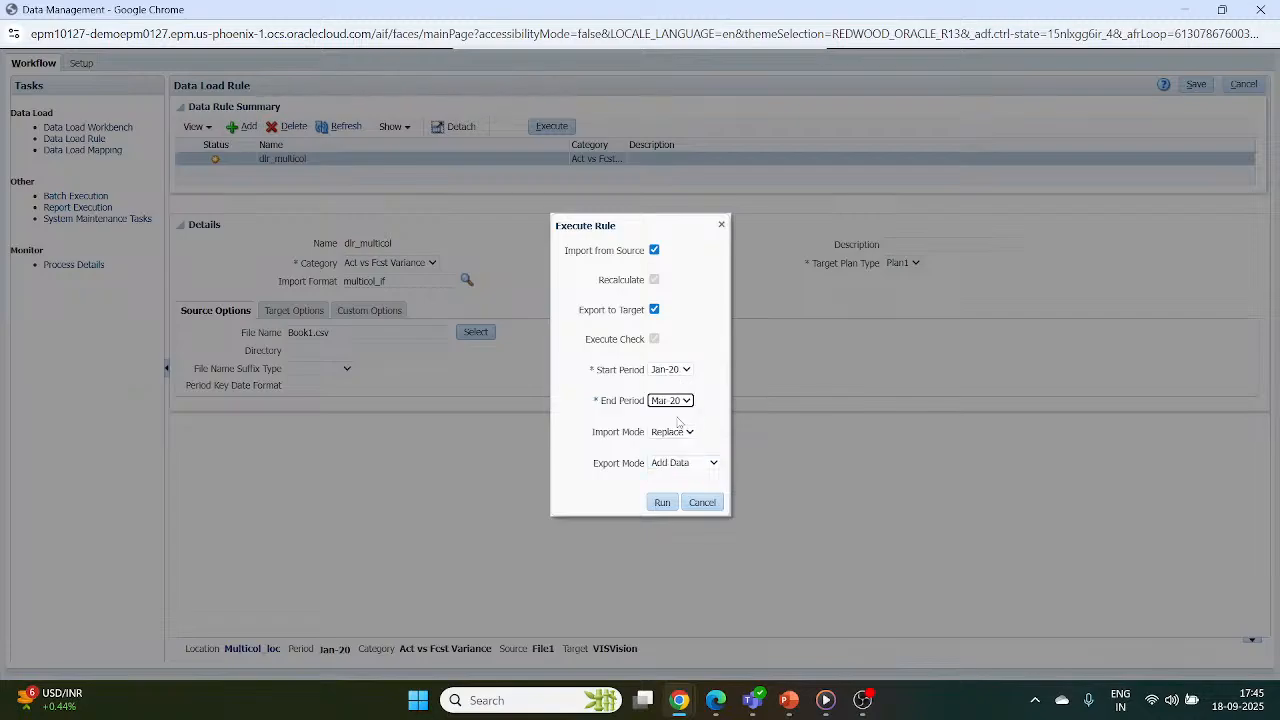
pyautogui.click(663, 503)
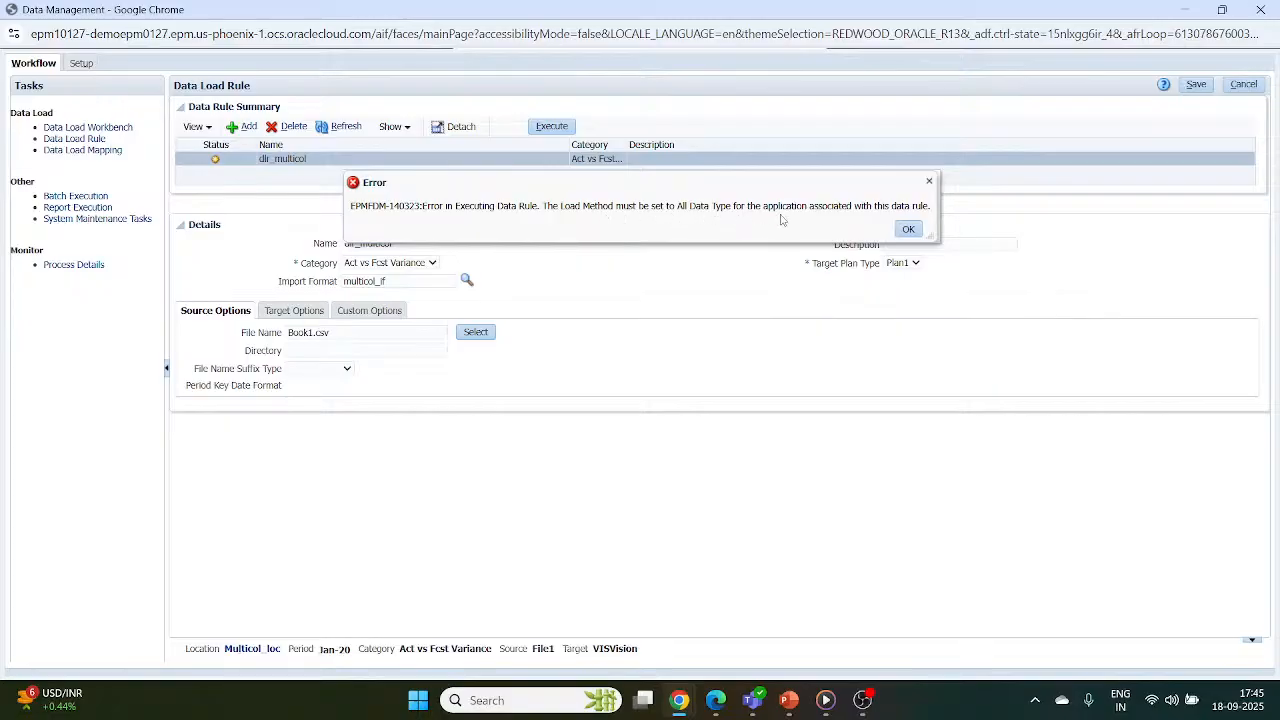
pyautogui.click(908, 230)
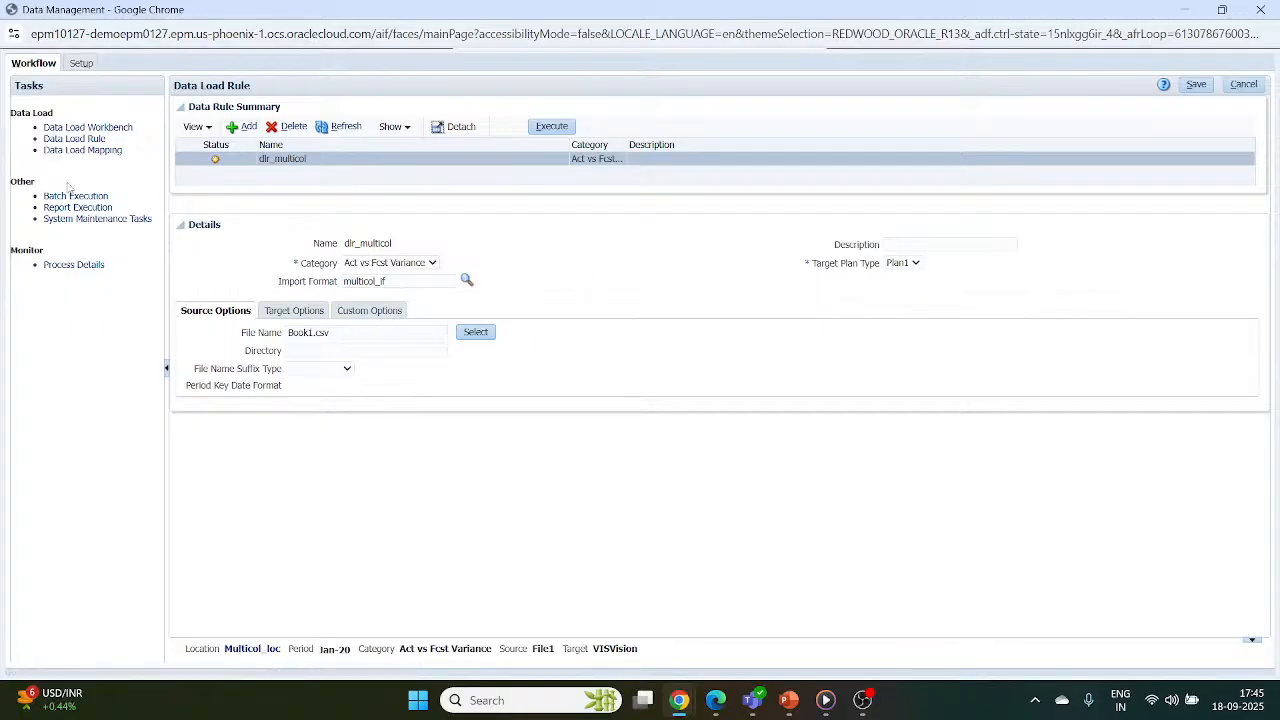
pyautogui.moveTo(679, 712)
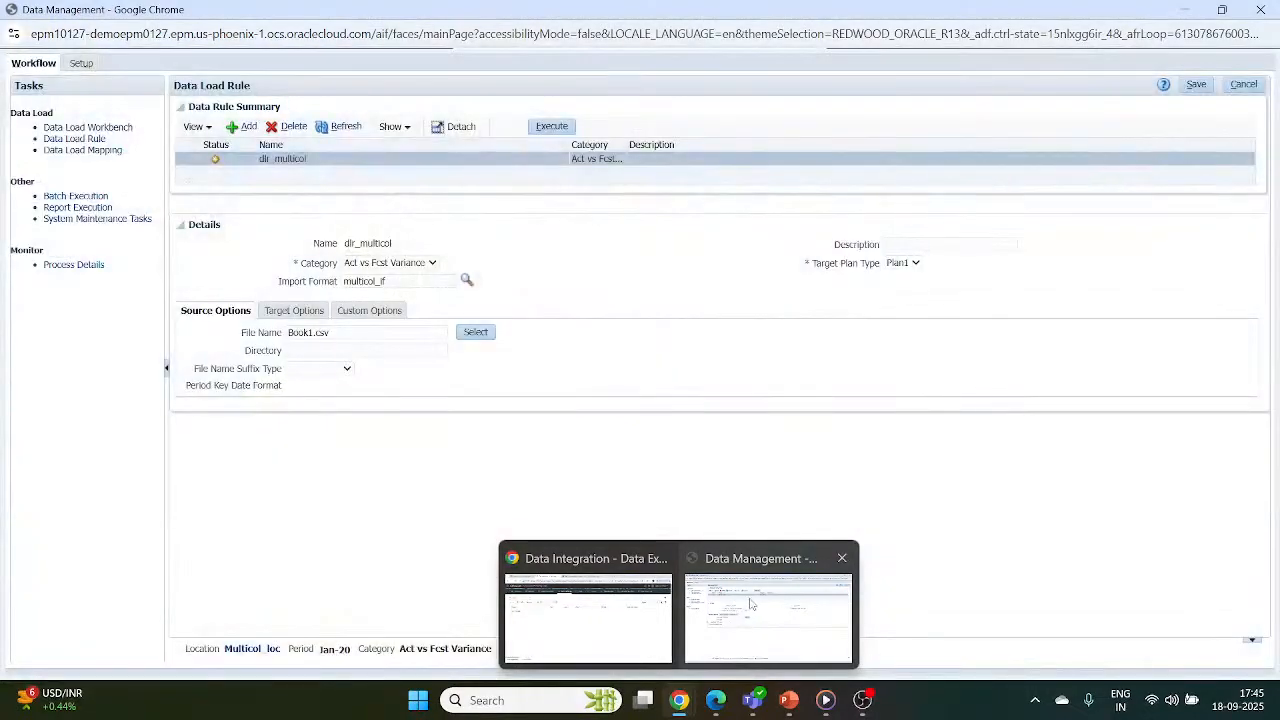
pyautogui.click(751, 604)
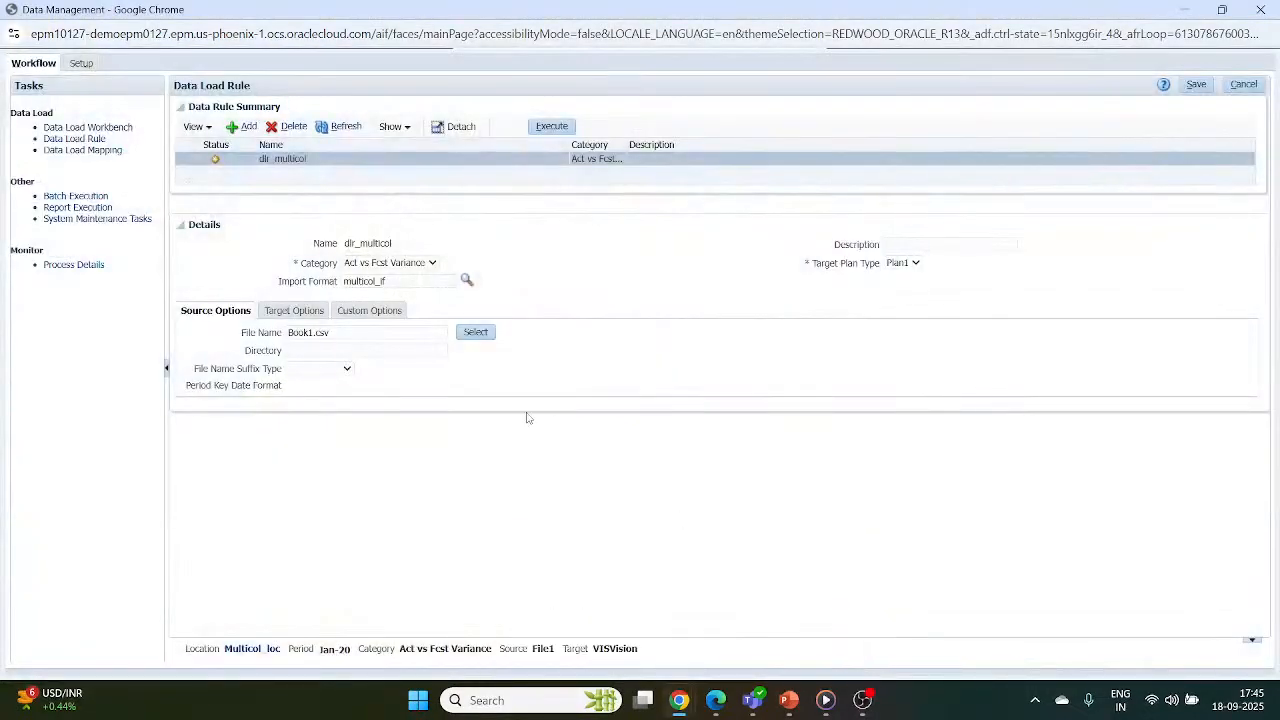
pyautogui.click(80, 63)
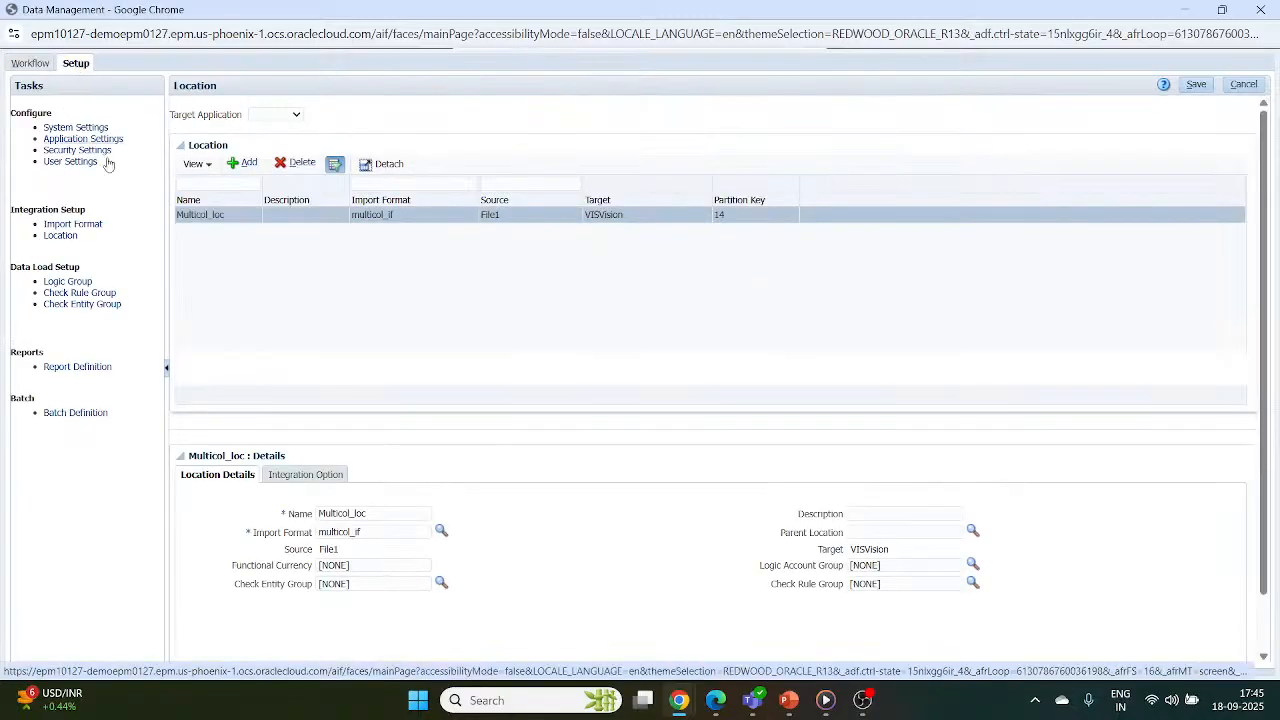
pyautogui.click(90, 225)
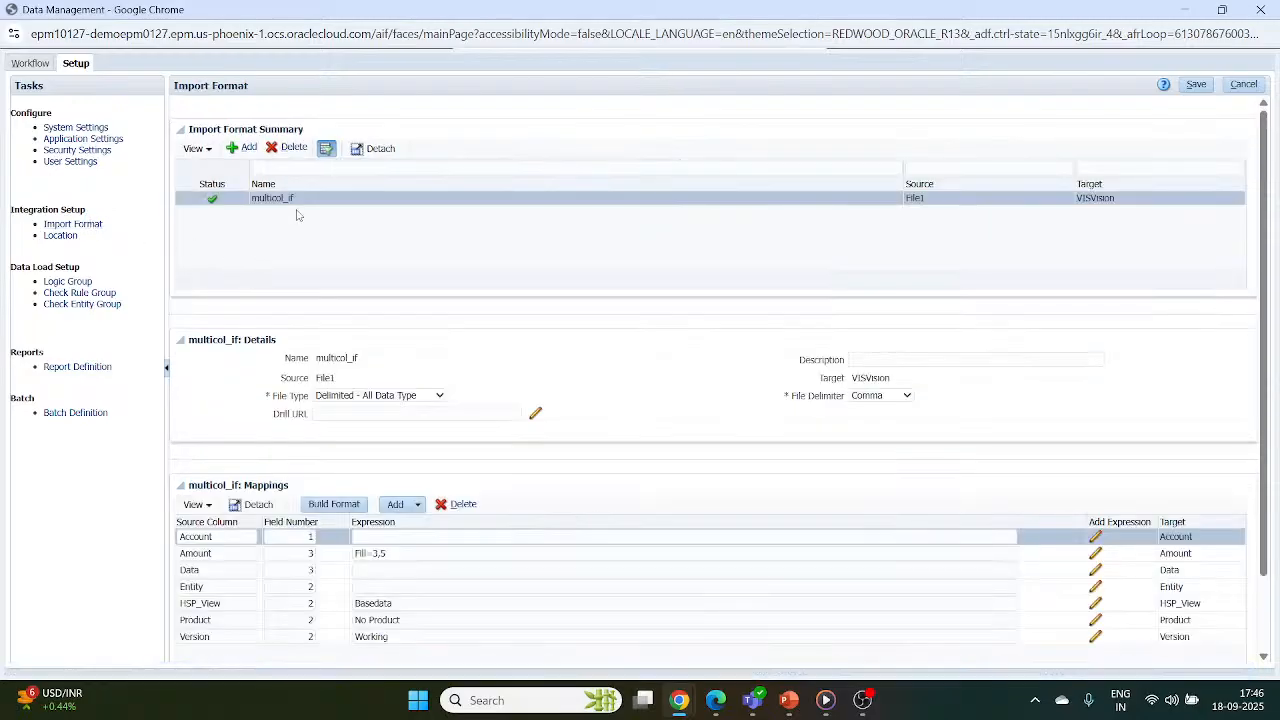
pyautogui.click(438, 396)
pyautogui.click(438, 396)
pyautogui.scroll(-2, 630, 410)
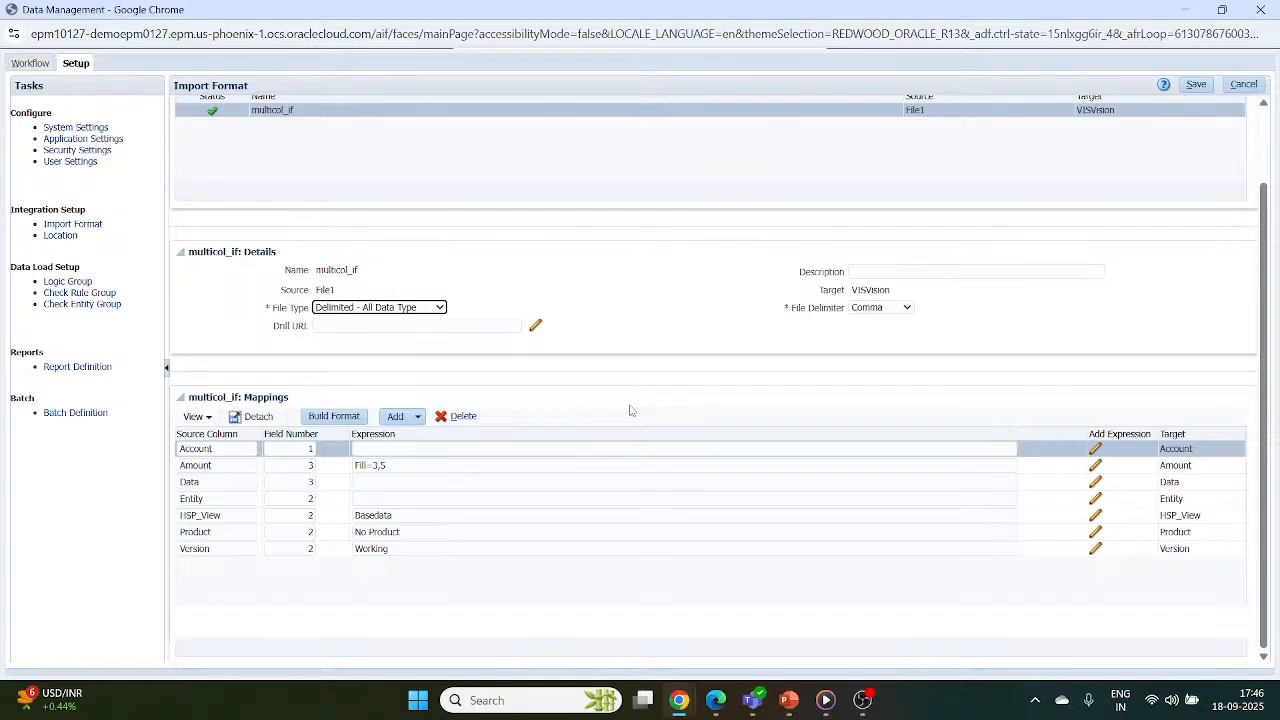
pyautogui.scroll(2, 776, 289)
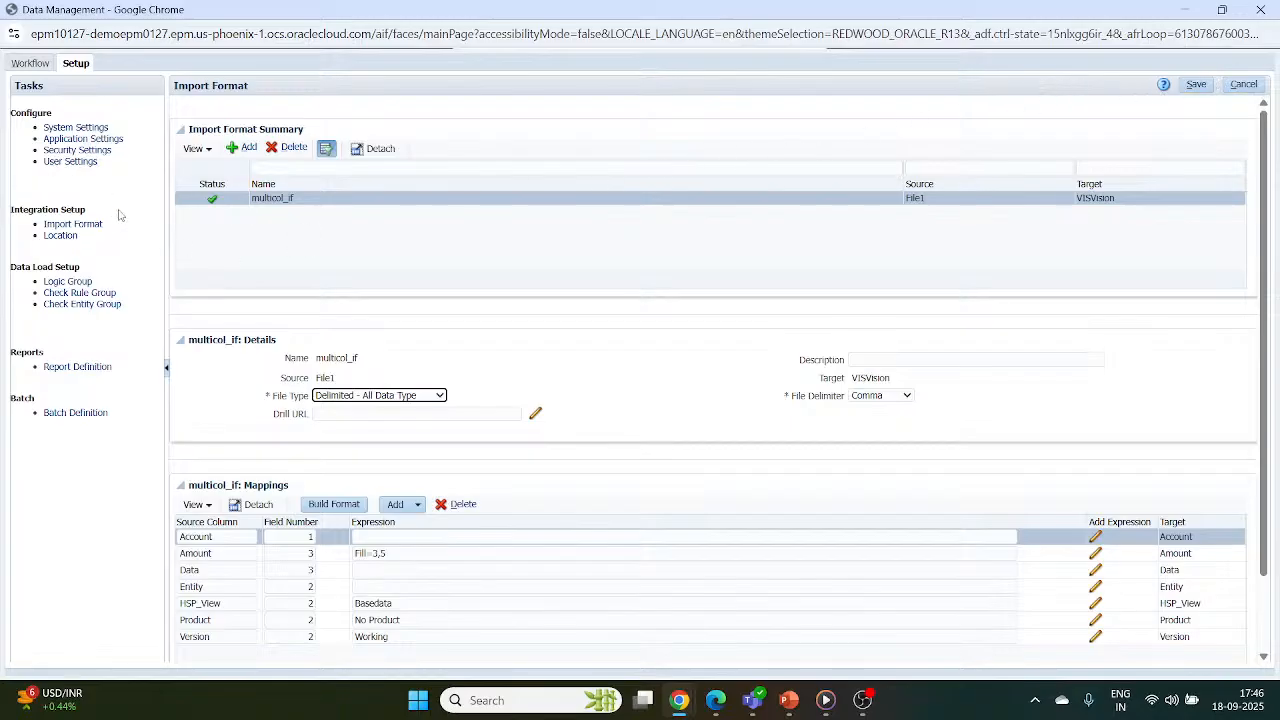
pyautogui.click(32, 67)
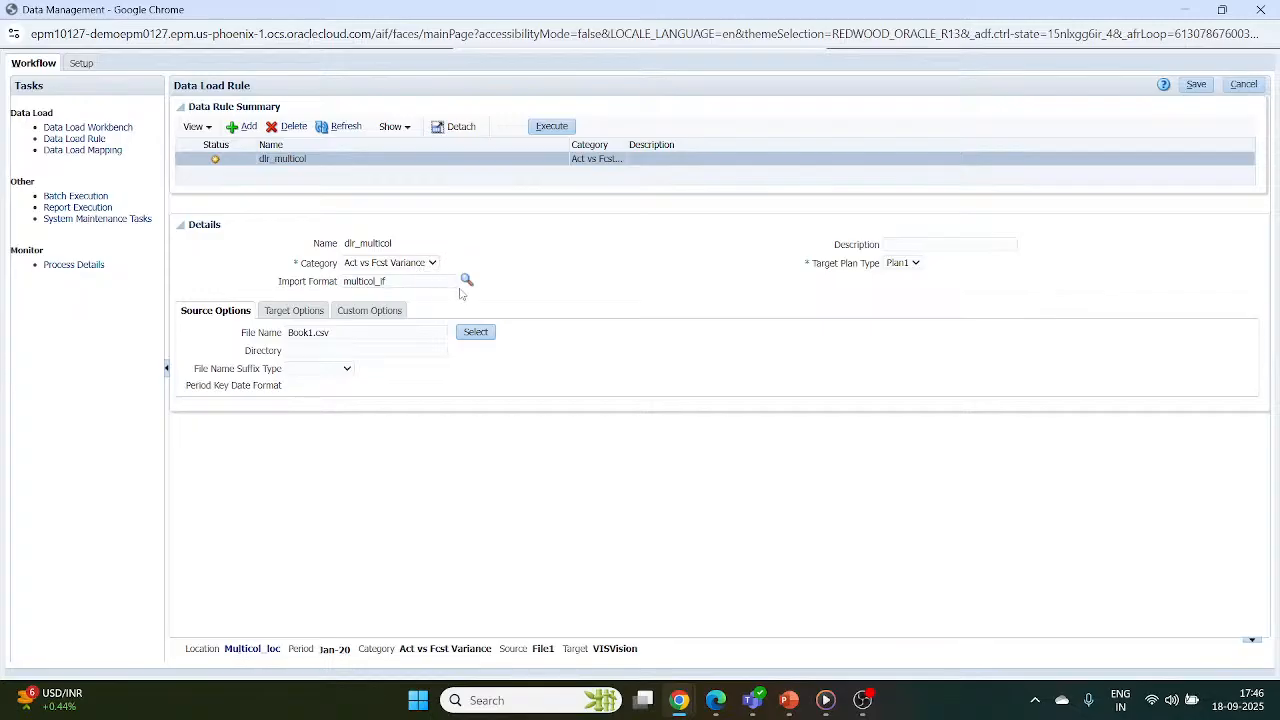
# - Erase Book1.csv from the rule's File Name field and minimize the Data Management window
pyautogui.click(376, 332)
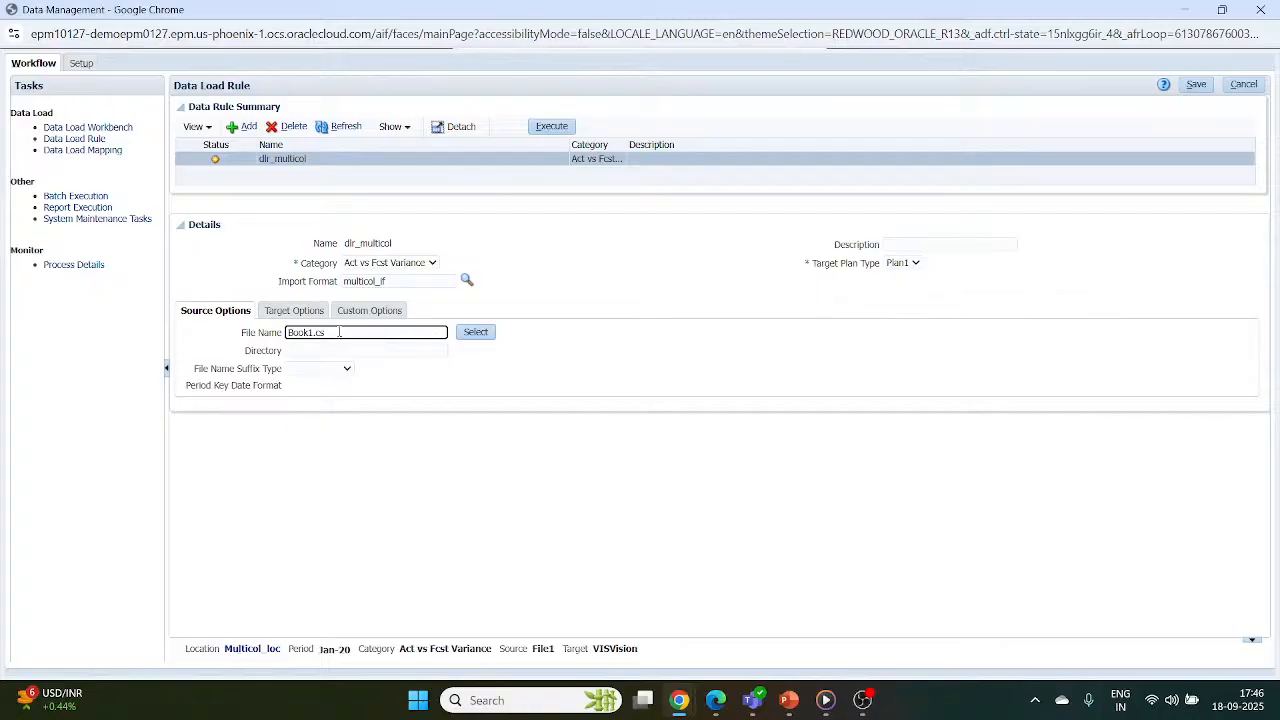
pyautogui.press('BackSpace')
pyautogui.press('BackSpace')
pyautogui.press('BackSpace')
pyautogui.press('BackSpace')
pyautogui.press('BackSpace')
pyautogui.press('BackSpace')
pyautogui.click(1186, 12)
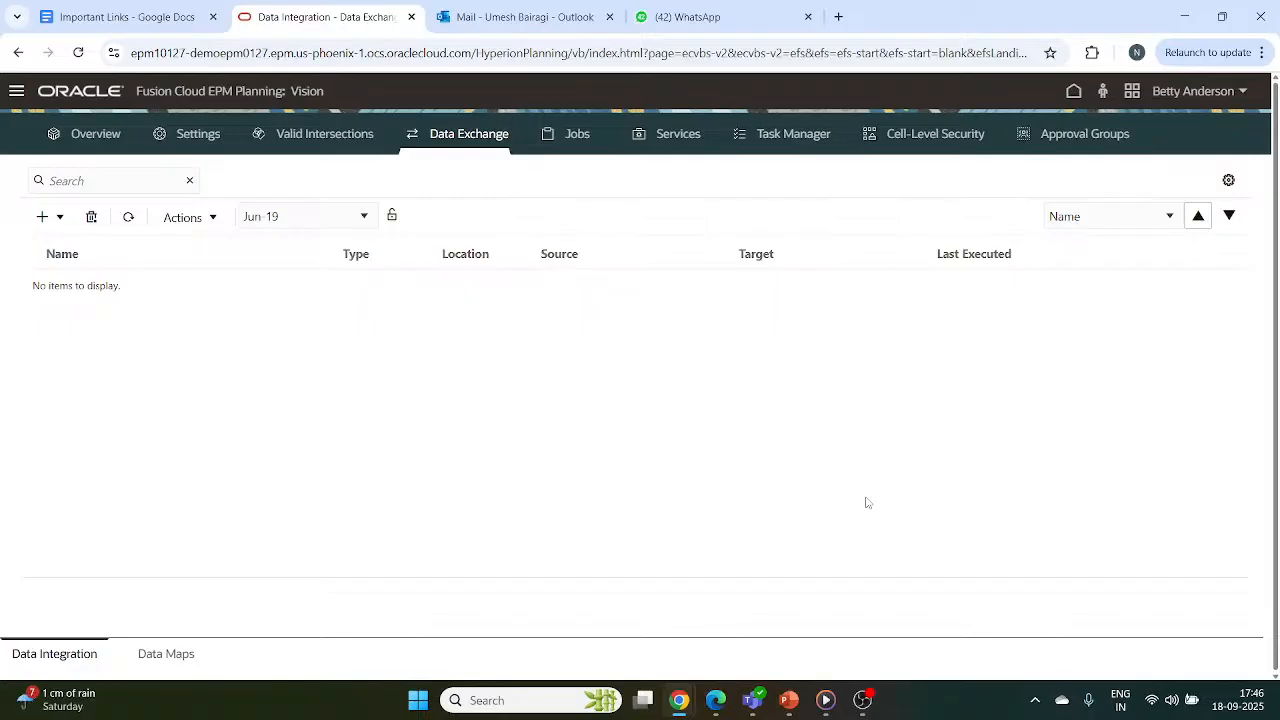
pyautogui.press('super+r')
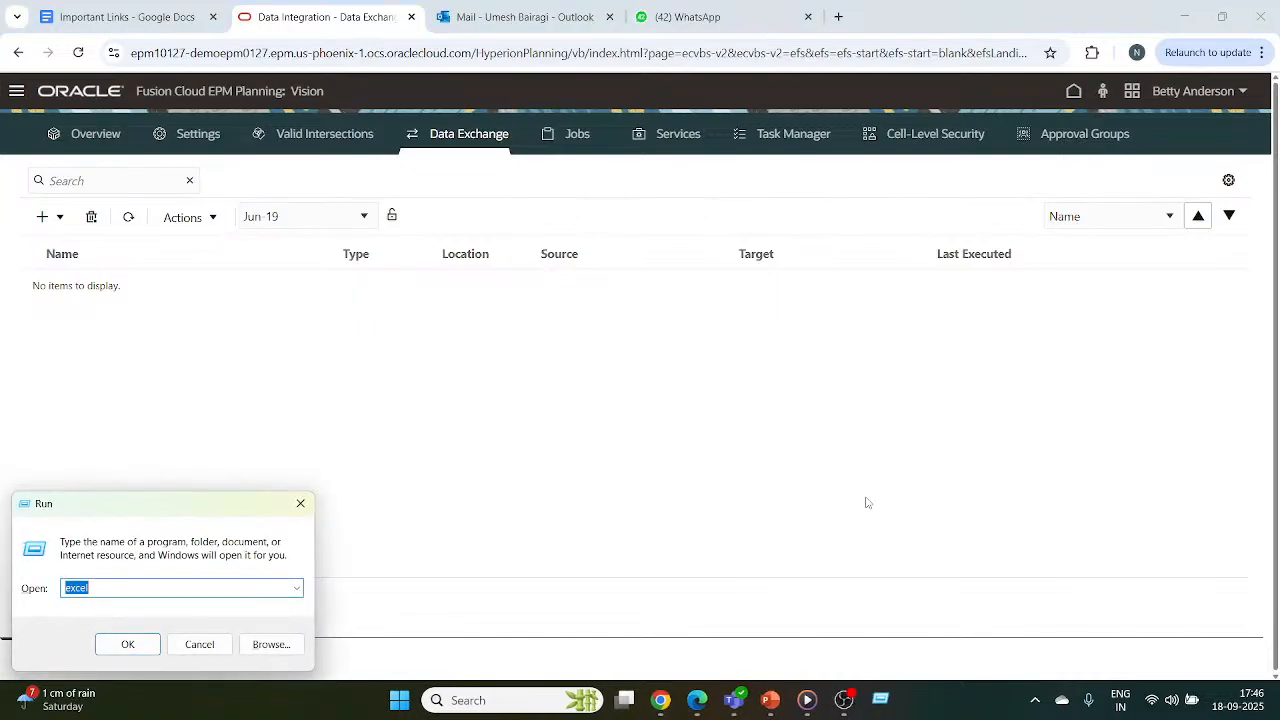
pyautogui.click(124, 644)
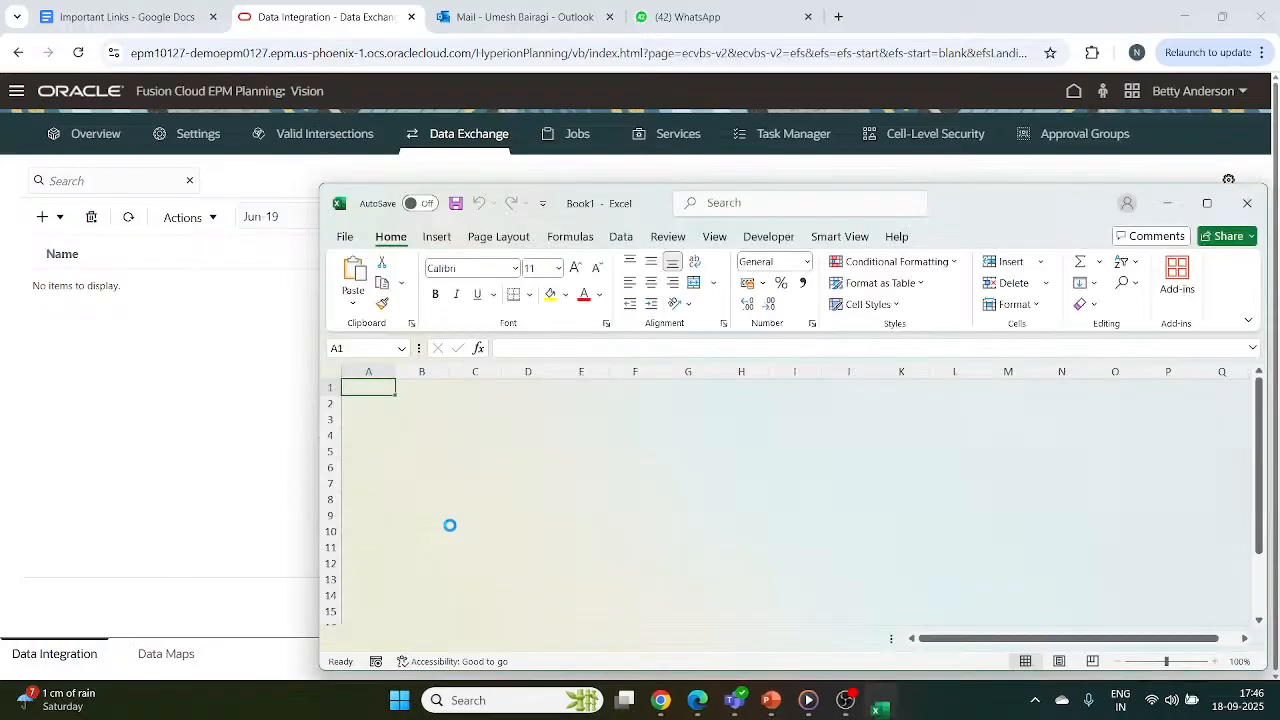
pyautogui.click(345, 237)
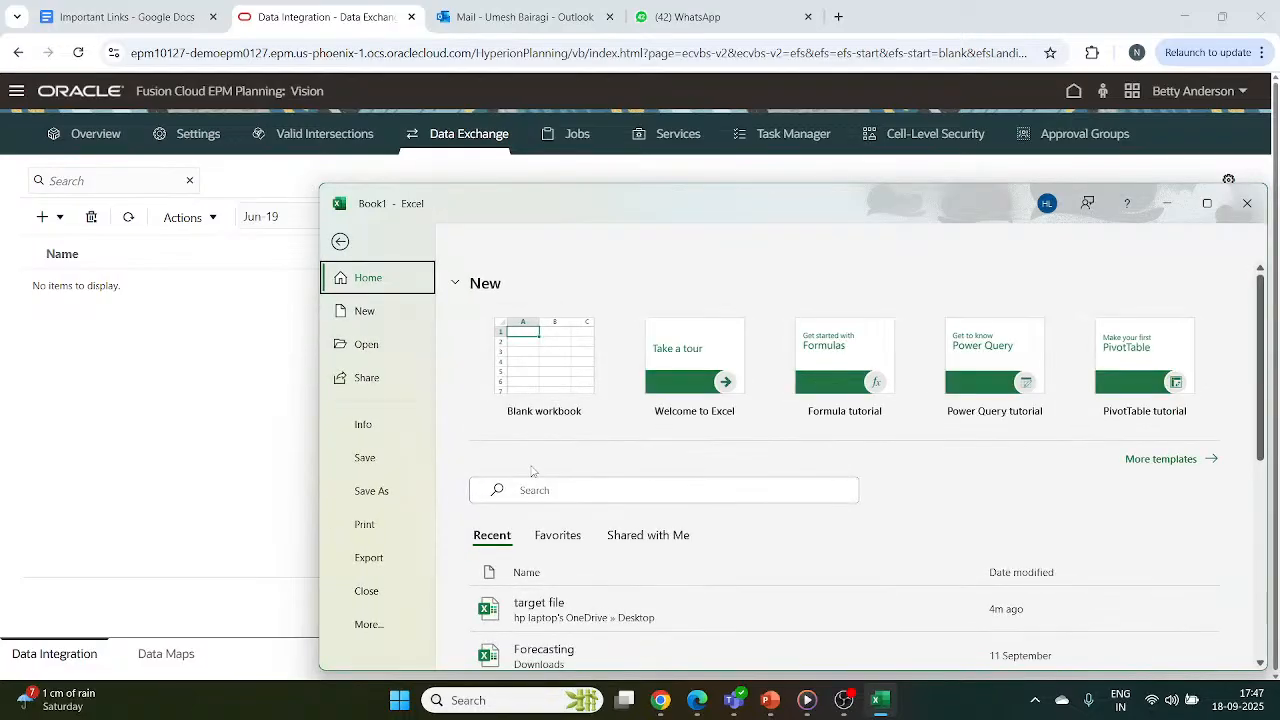
pyautogui.rightClick(537, 604)
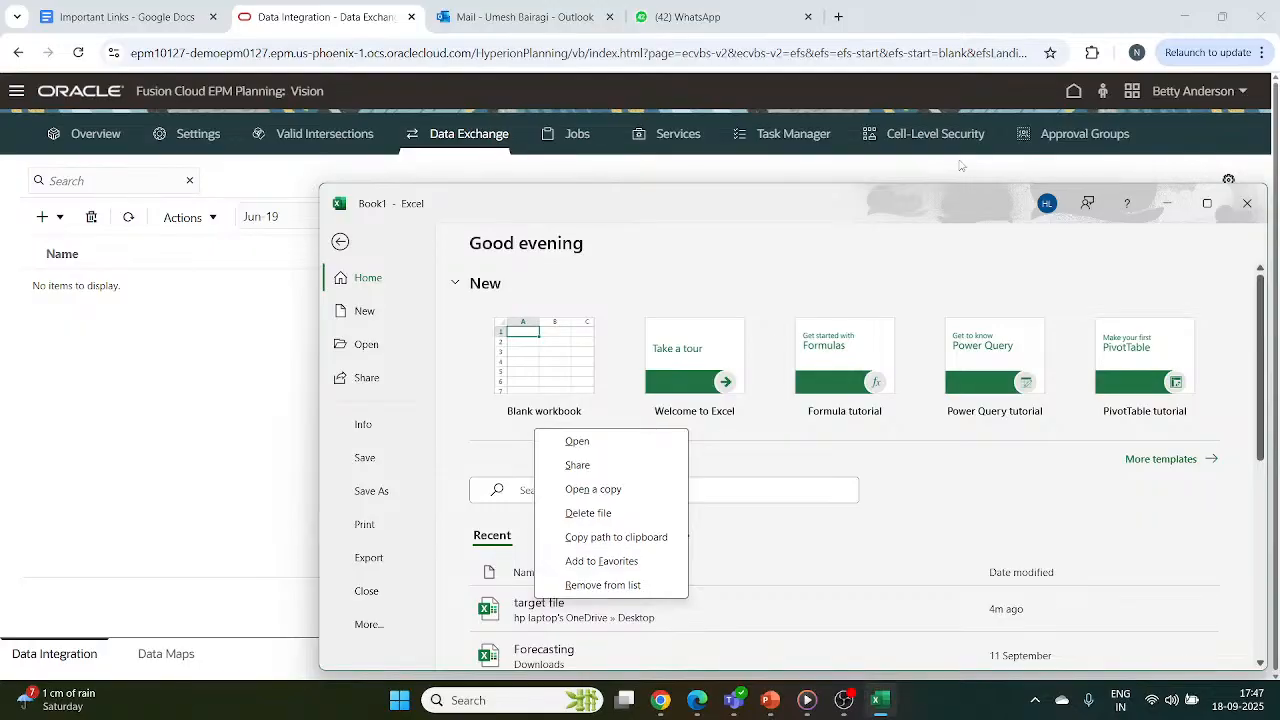
pyautogui.click(1247, 204)
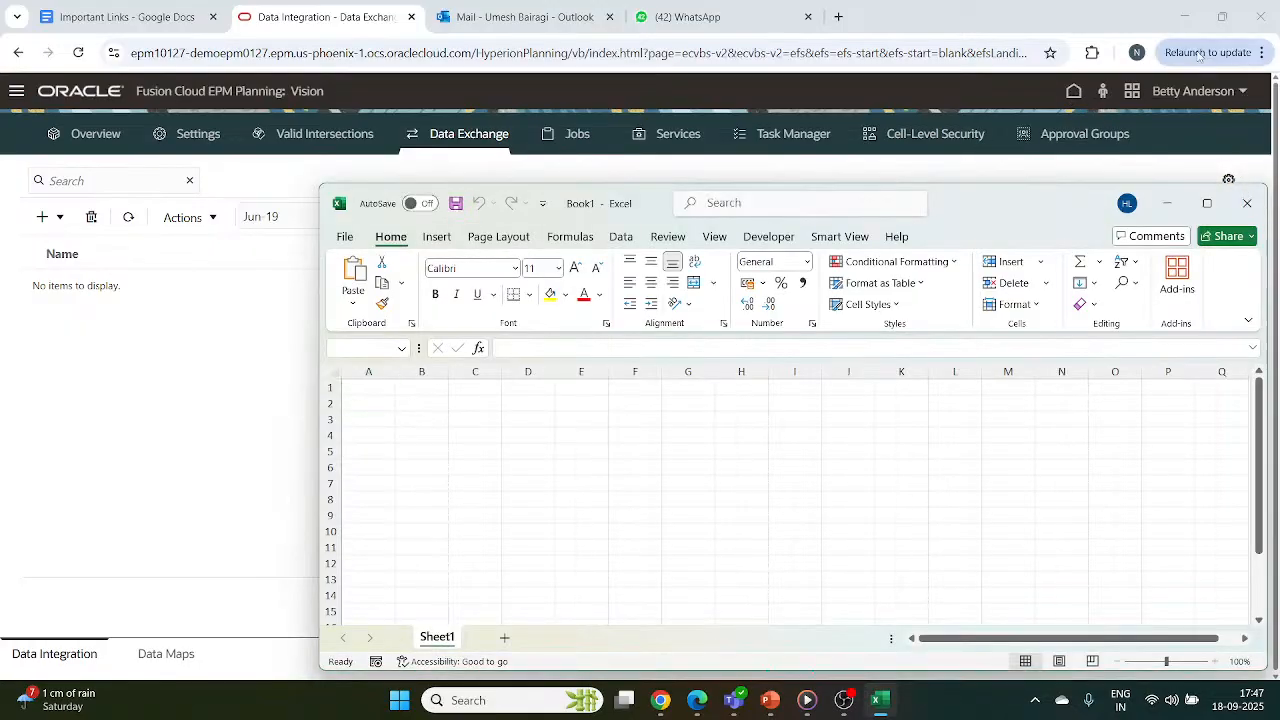
pyautogui.click(1246, 201)
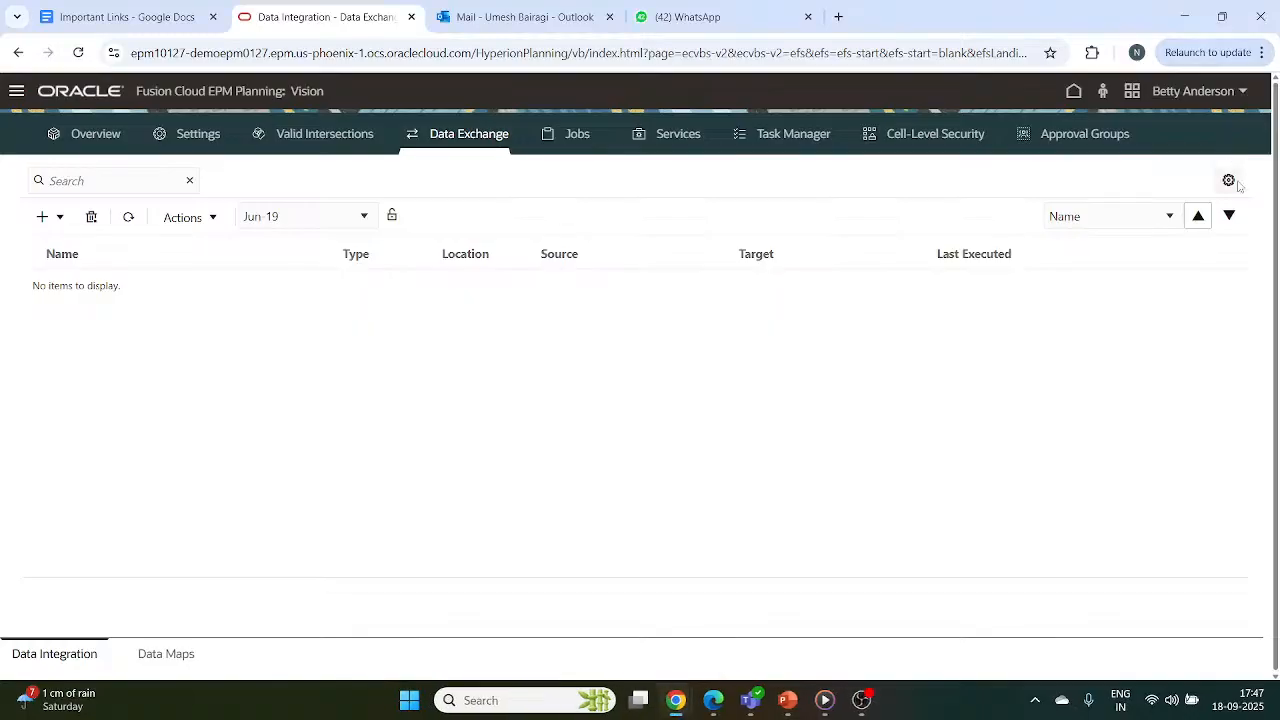
pyautogui.click(1180, 16)
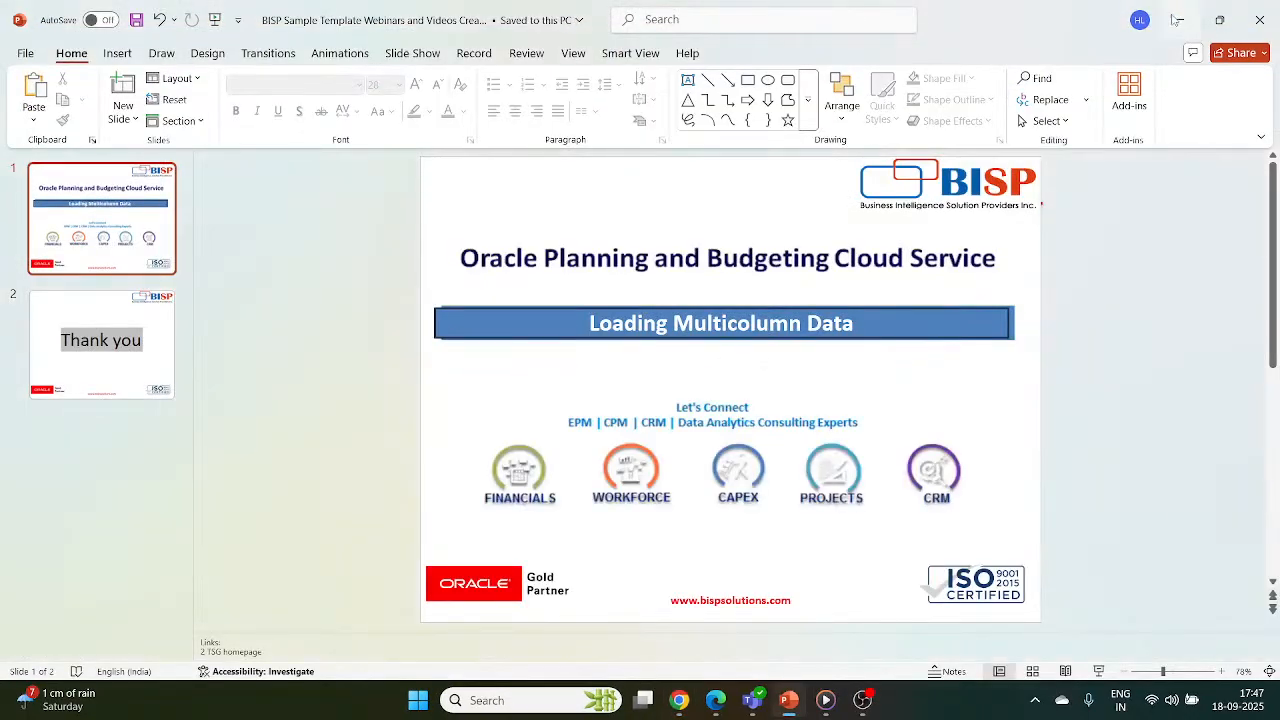
# - Minimize PowerPoint, YouTube Studio and OBS, then browse to the Desktop folder in File Explorer
pyautogui.click(1178, 18)
pyautogui.click(1178, 18)
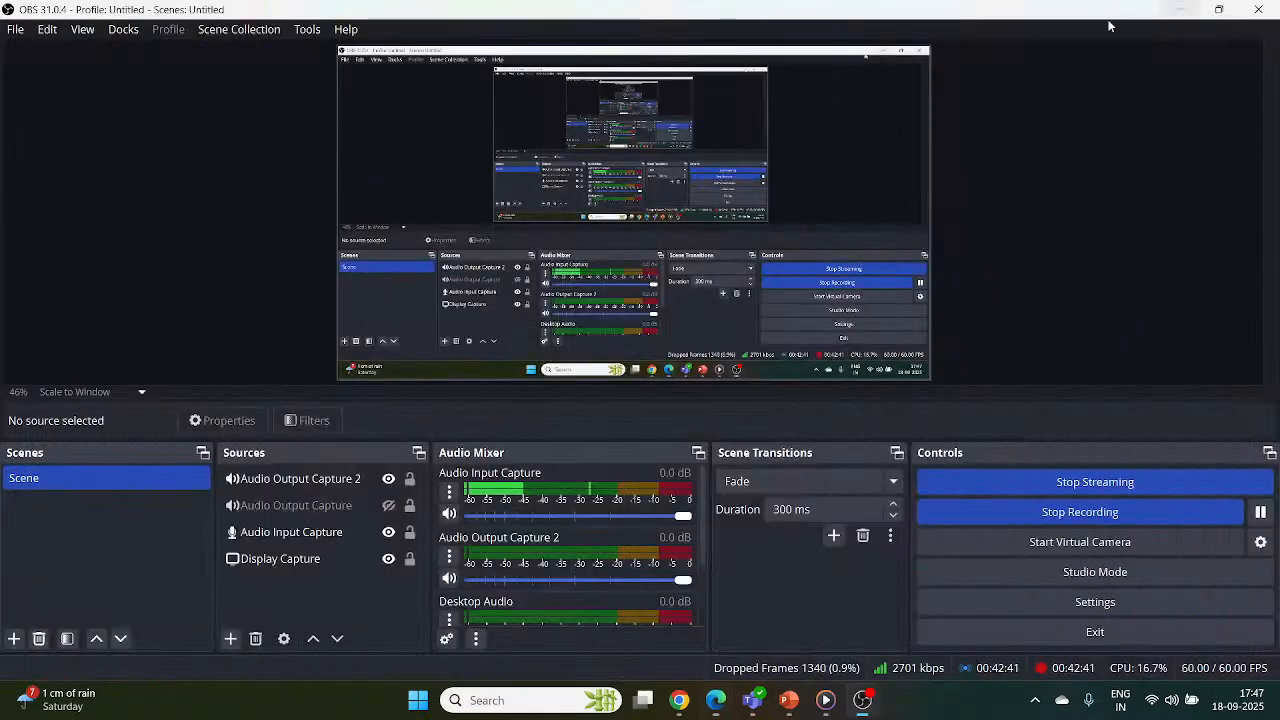
pyautogui.click(1180, 10)
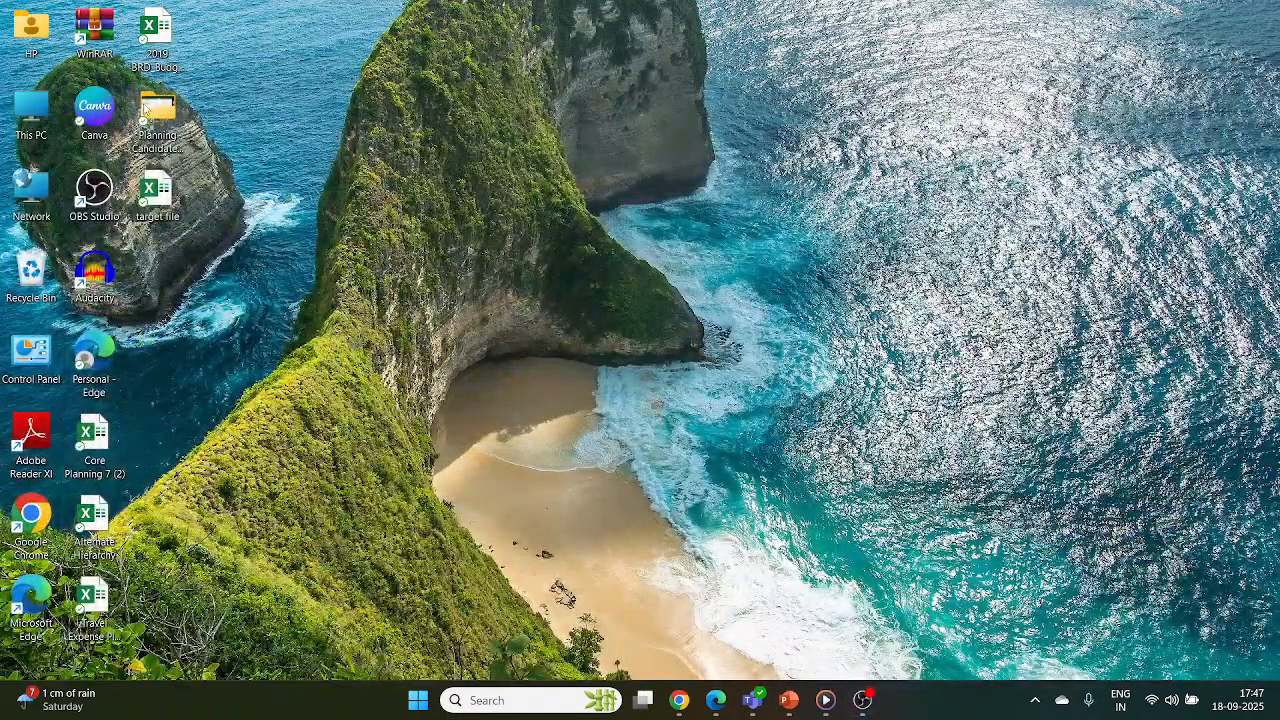
pyautogui.doubleClick(25, 121)
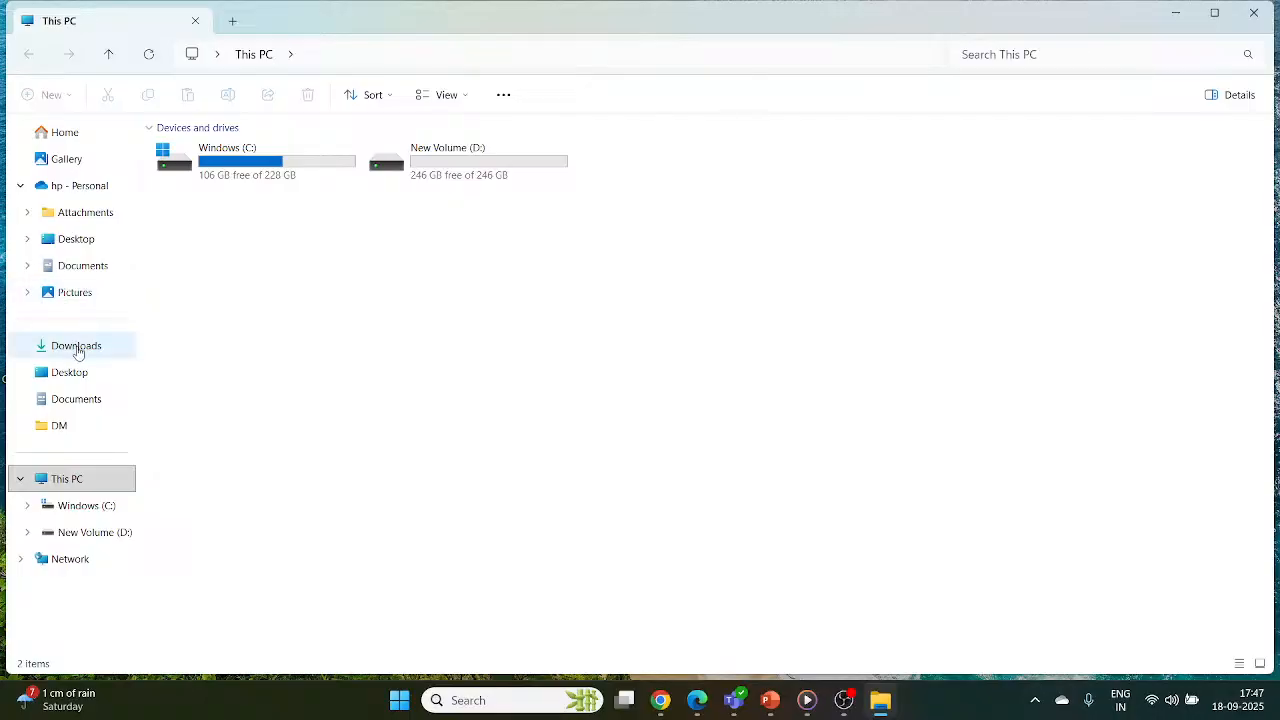
pyautogui.click(76, 346)
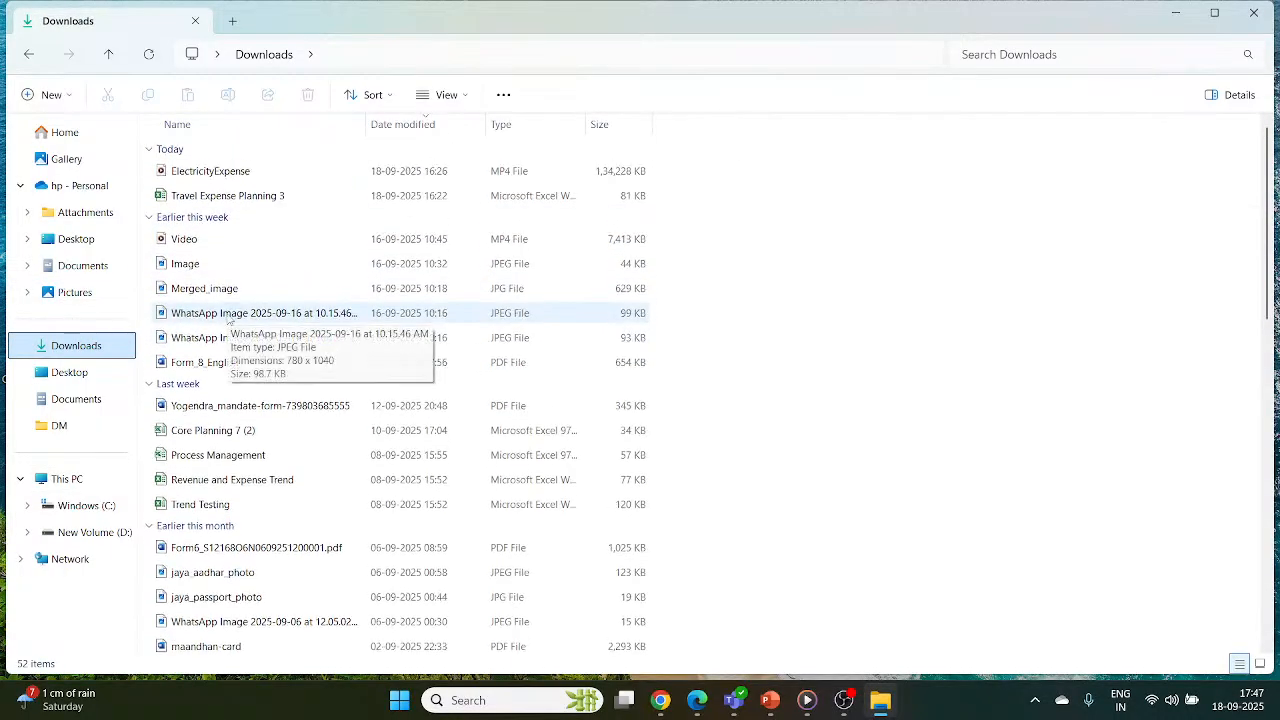
pyautogui.scroll(-2, 202, 484)
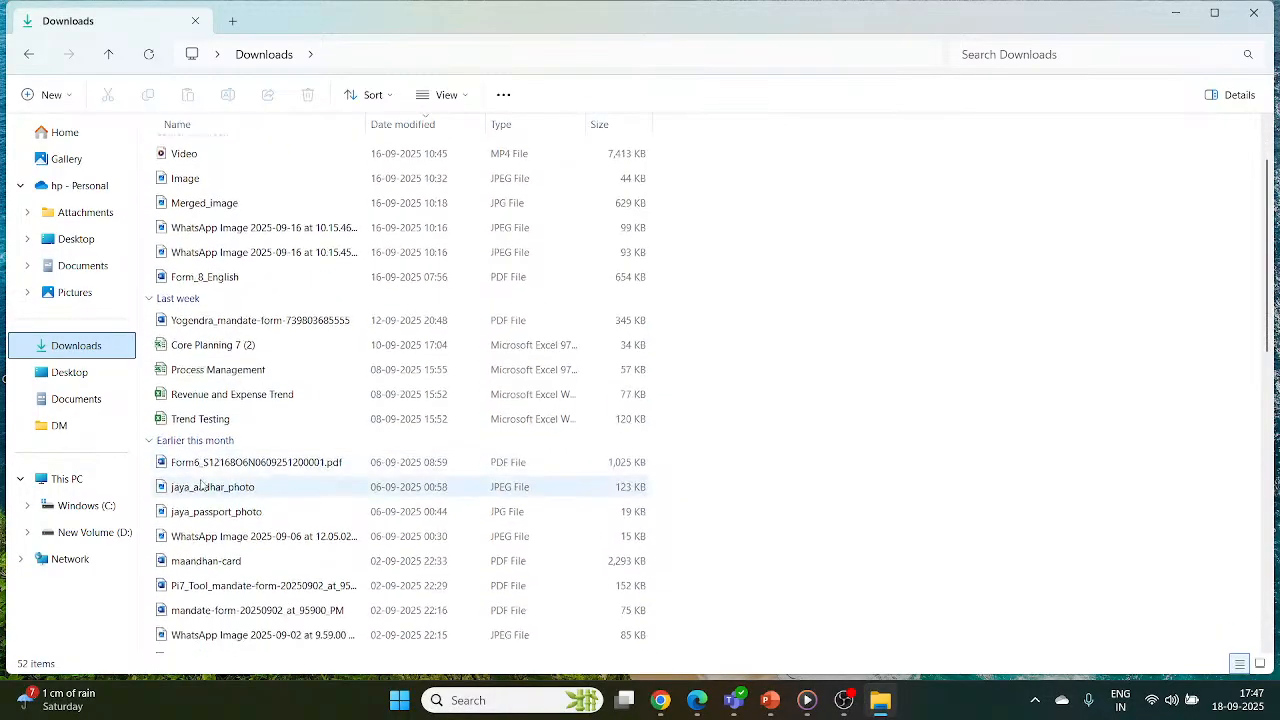
pyautogui.scroll(2, 202, 484)
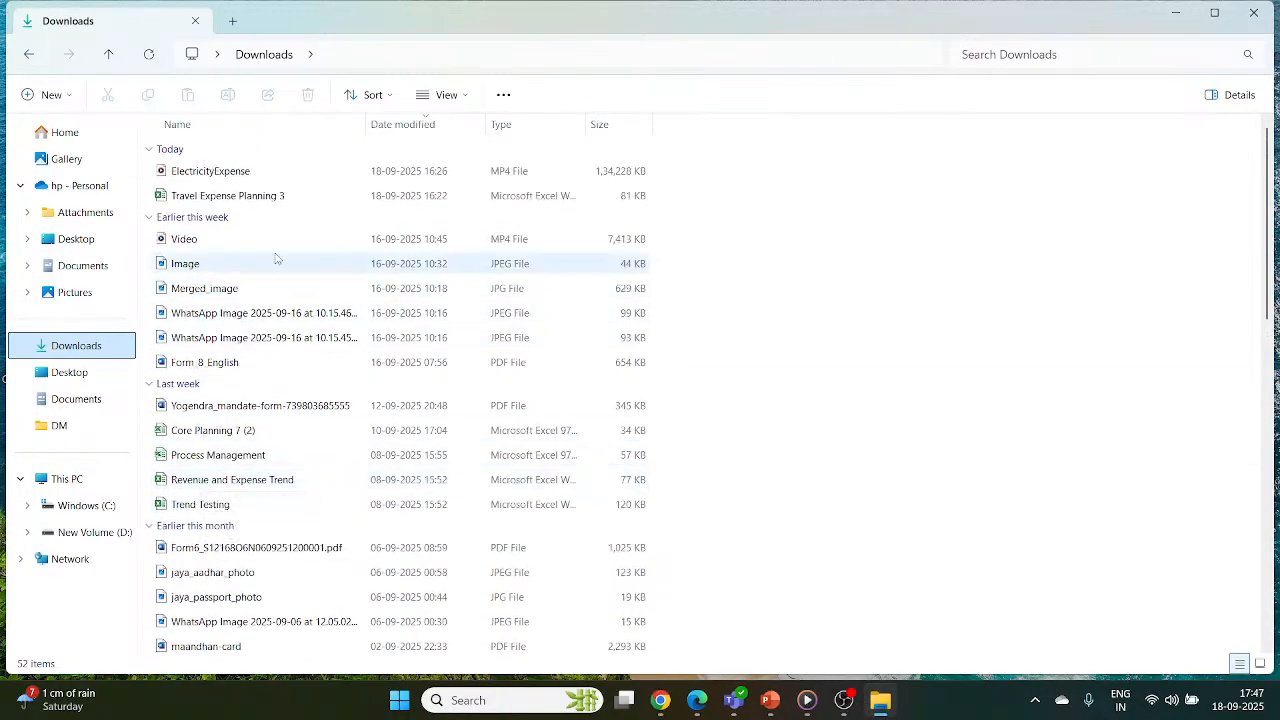
pyautogui.scroll(-6, 277, 259)
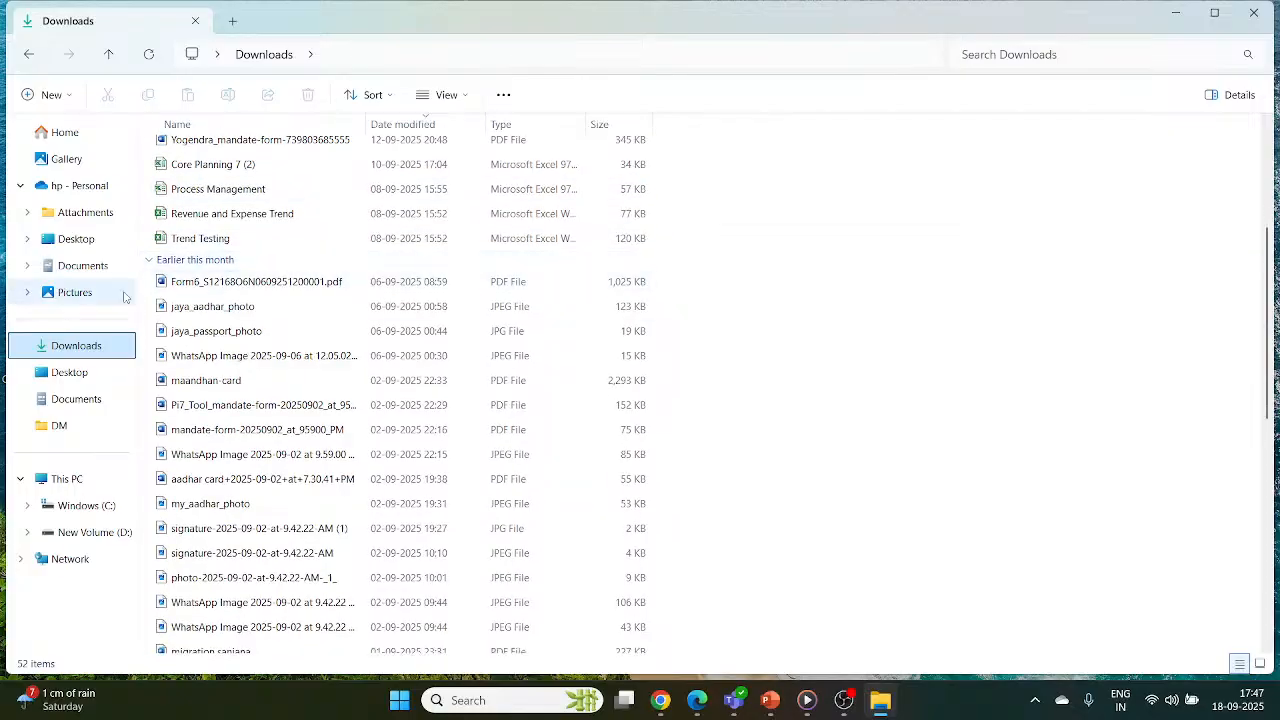
pyautogui.click(82, 373)
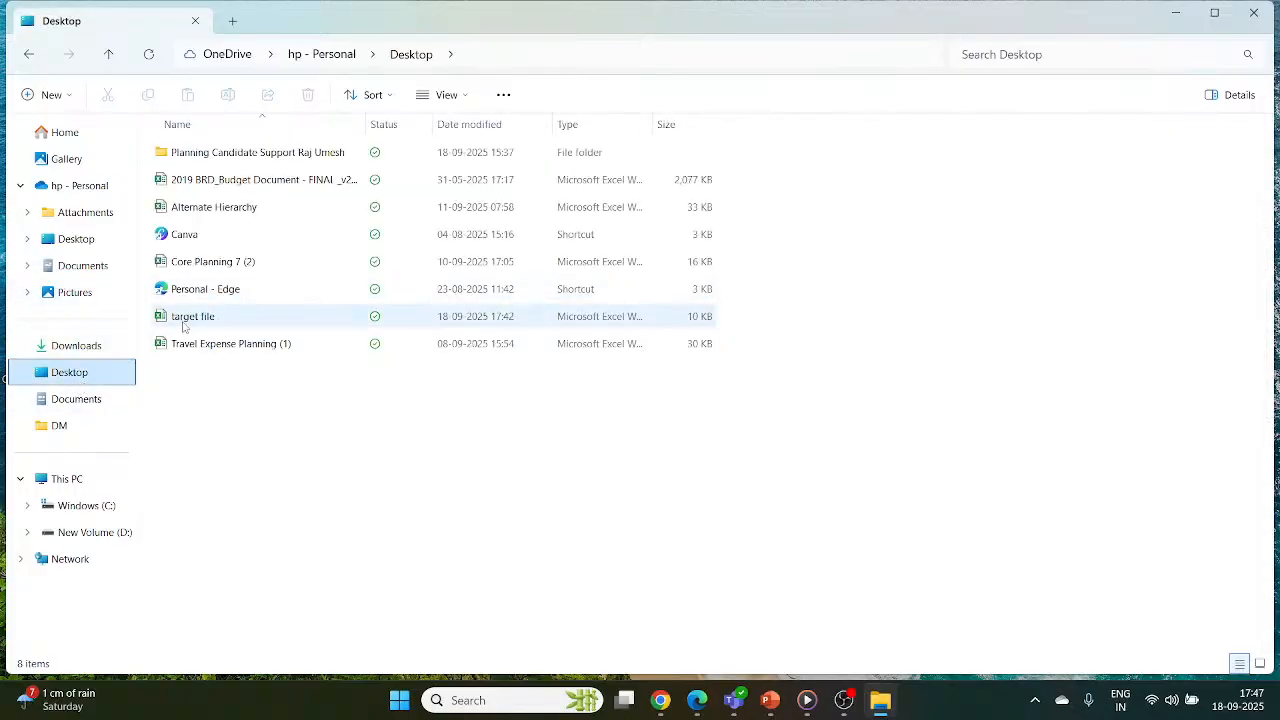
# - Rename the 'target file' workbook on the Desktop to 'file'
pyautogui.click(180, 320)
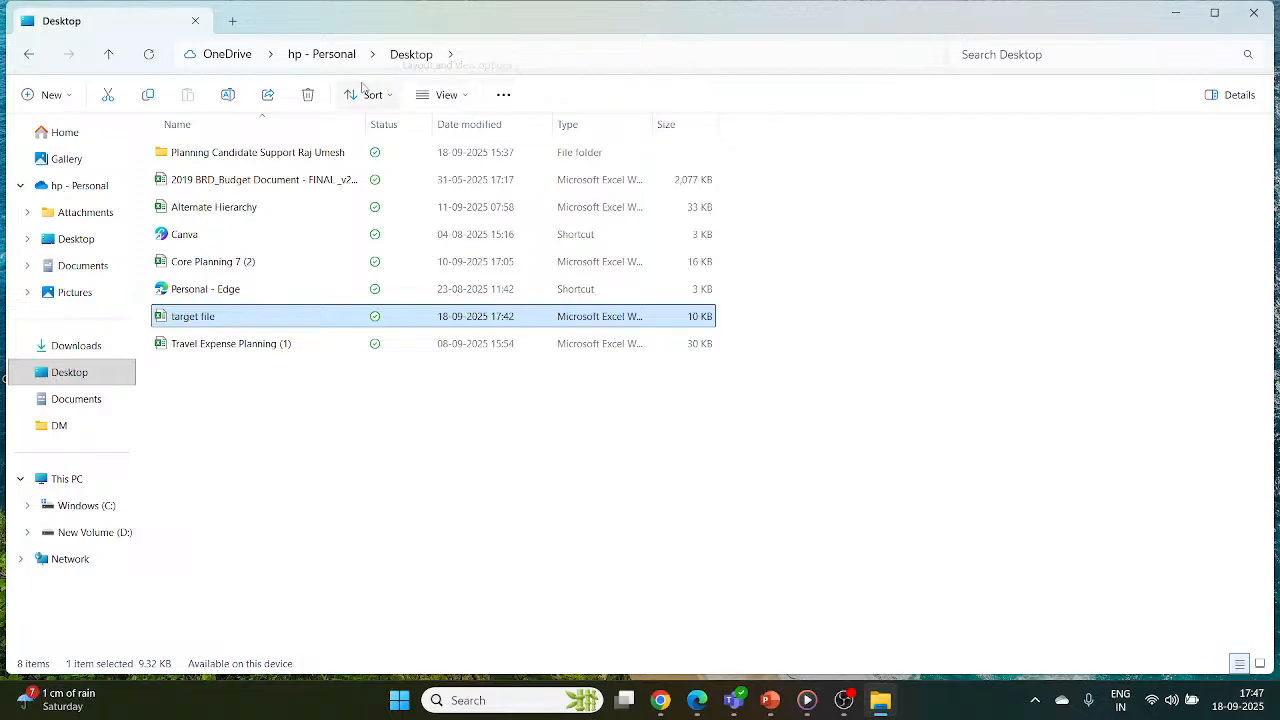
pyautogui.rightClick(233, 320)
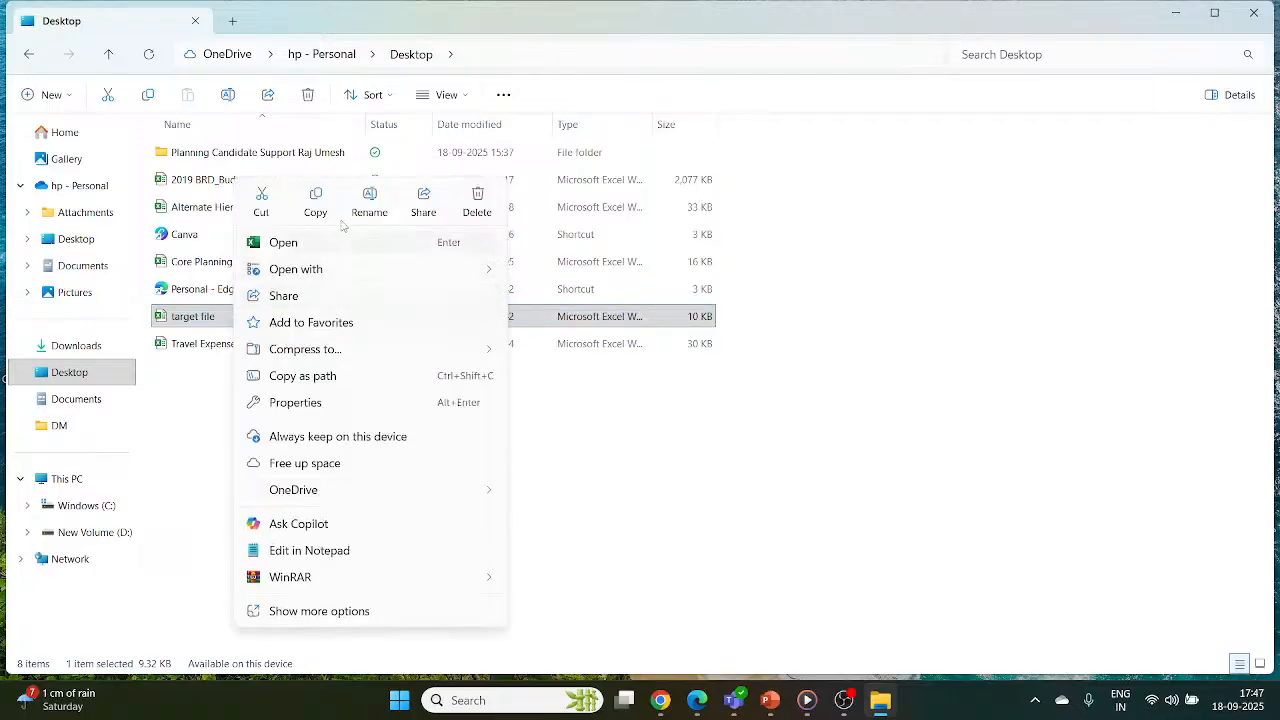
pyautogui.click(368, 200)
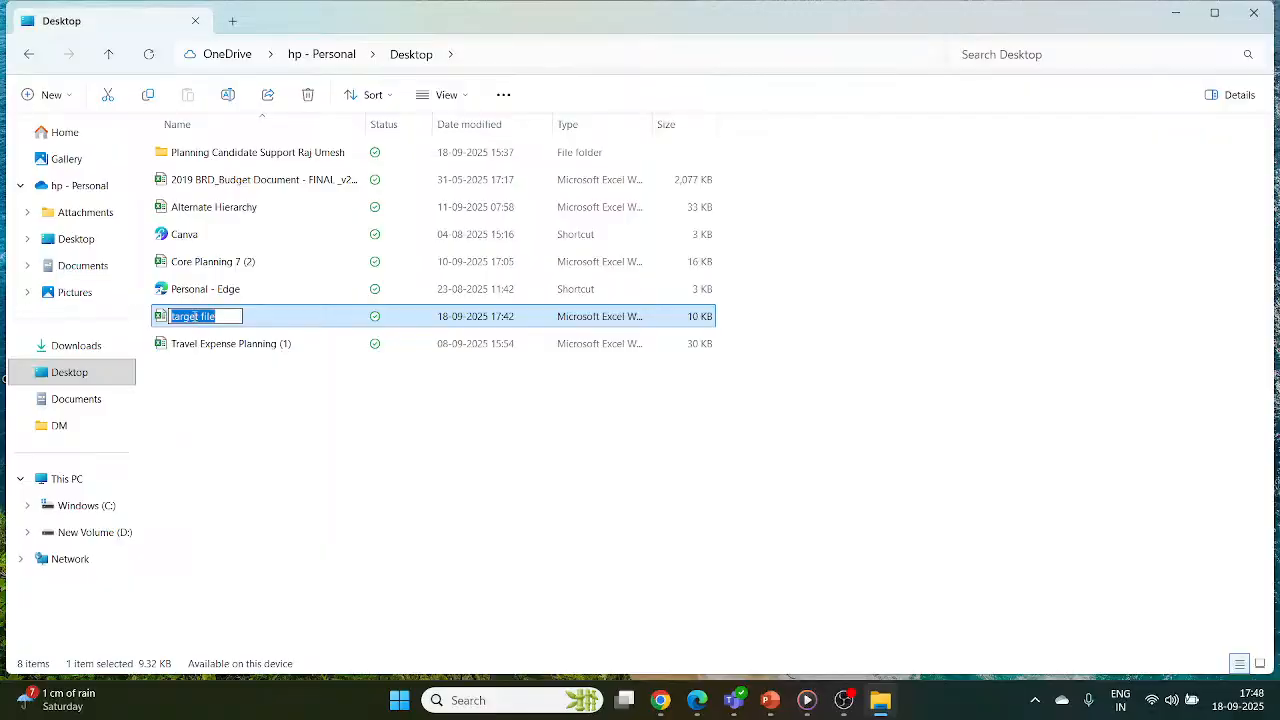
pyautogui.click(202, 316)
pyautogui.press('BackSpace')
pyautogui.press('BackSpace')
pyautogui.press('BackSpace')
pyautogui.press('BackSpace')
pyautogui.press('BackSpace')
pyautogui.press('BackSpace')
pyautogui.press('BackSpace')
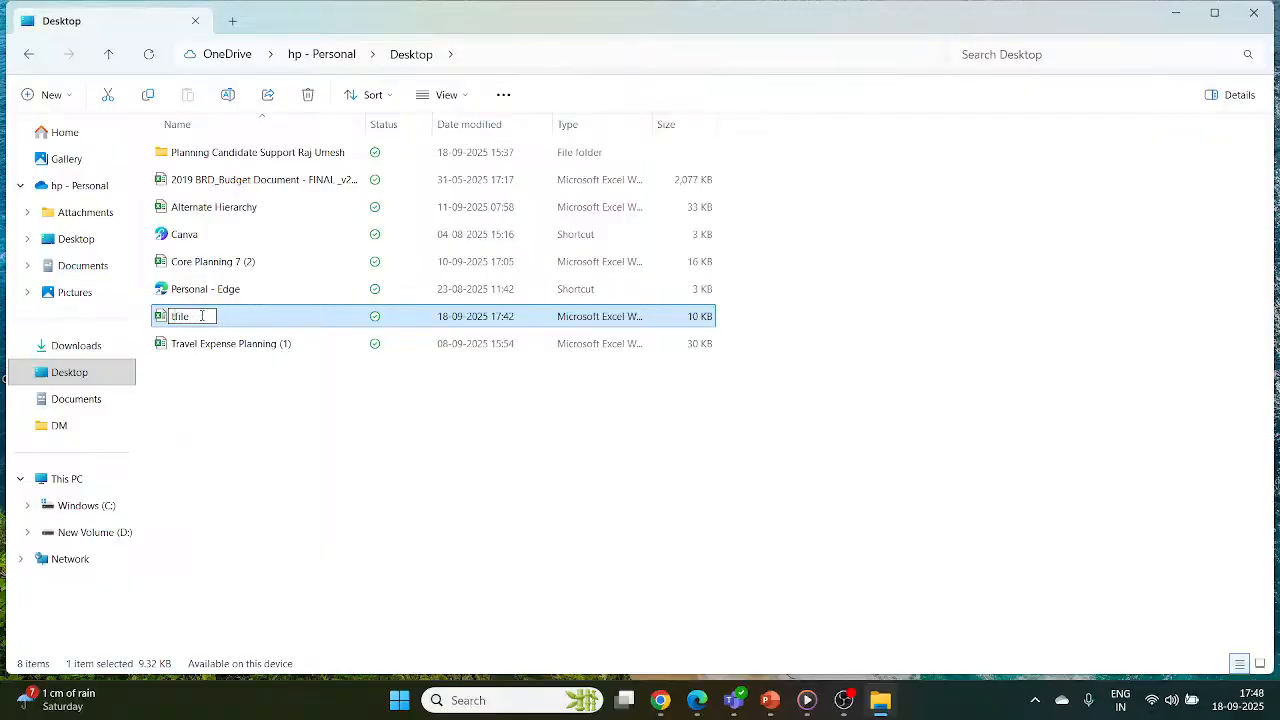
pyautogui.click(307, 407)
# - Copy the full path of the 'file' workbook
pyautogui.click(258, 289)
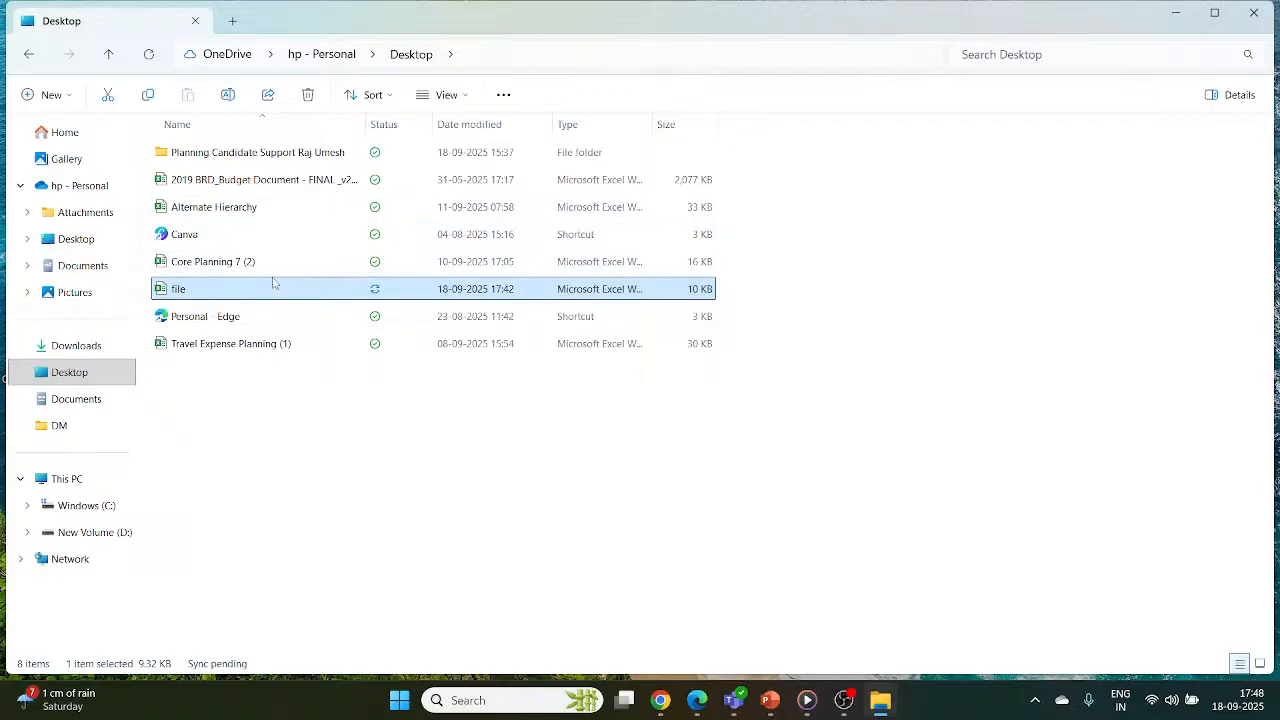
pyautogui.rightClick(249, 285)
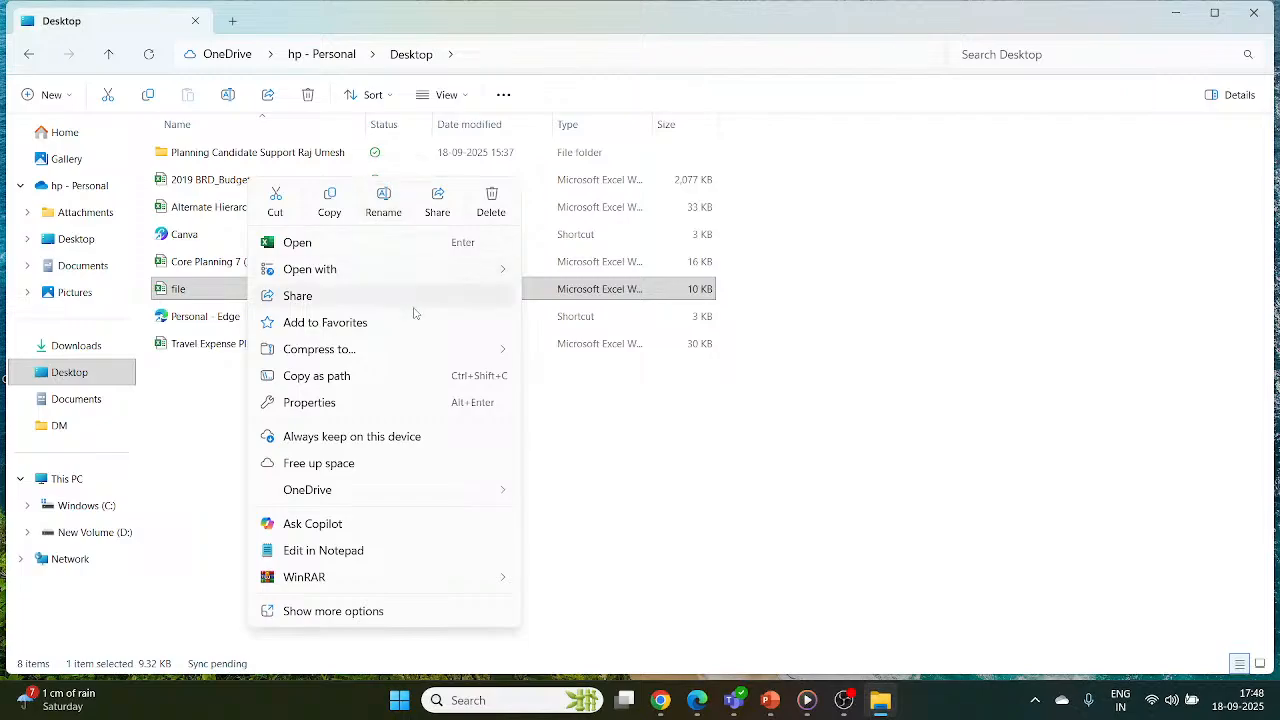
pyautogui.moveTo(333, 273)
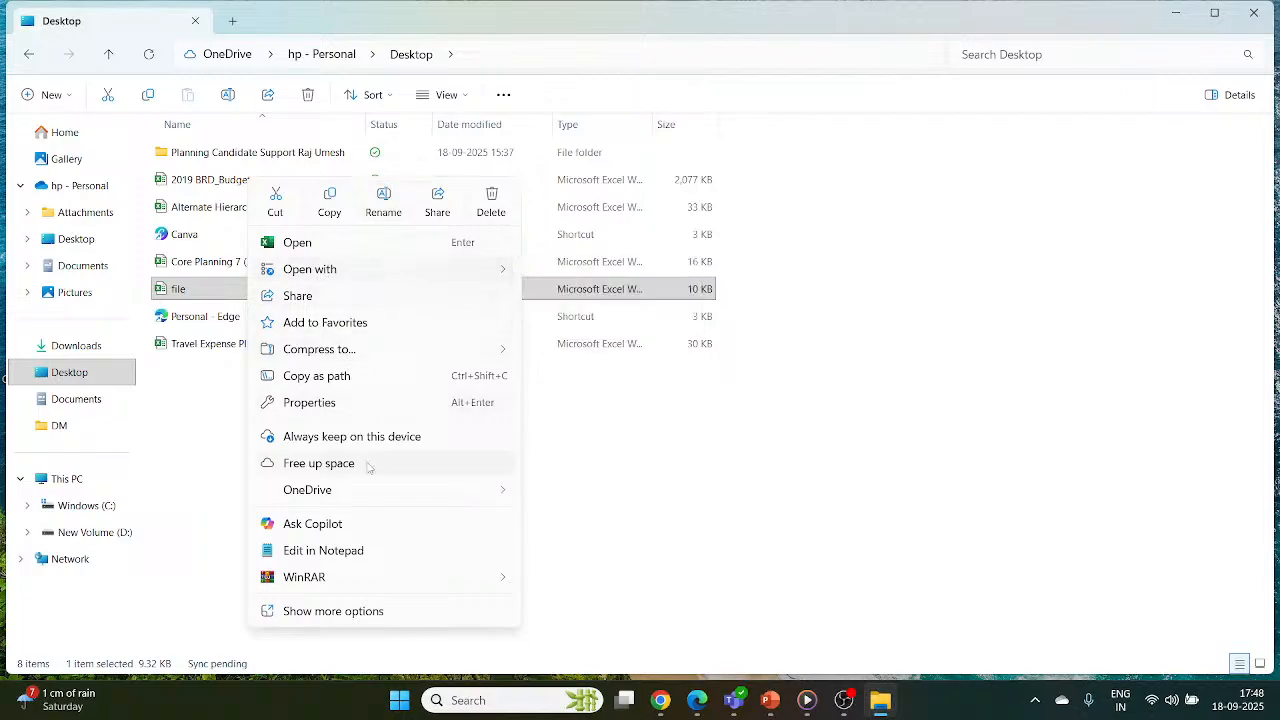
pyautogui.moveTo(330, 500)
pyautogui.click(420, 382)
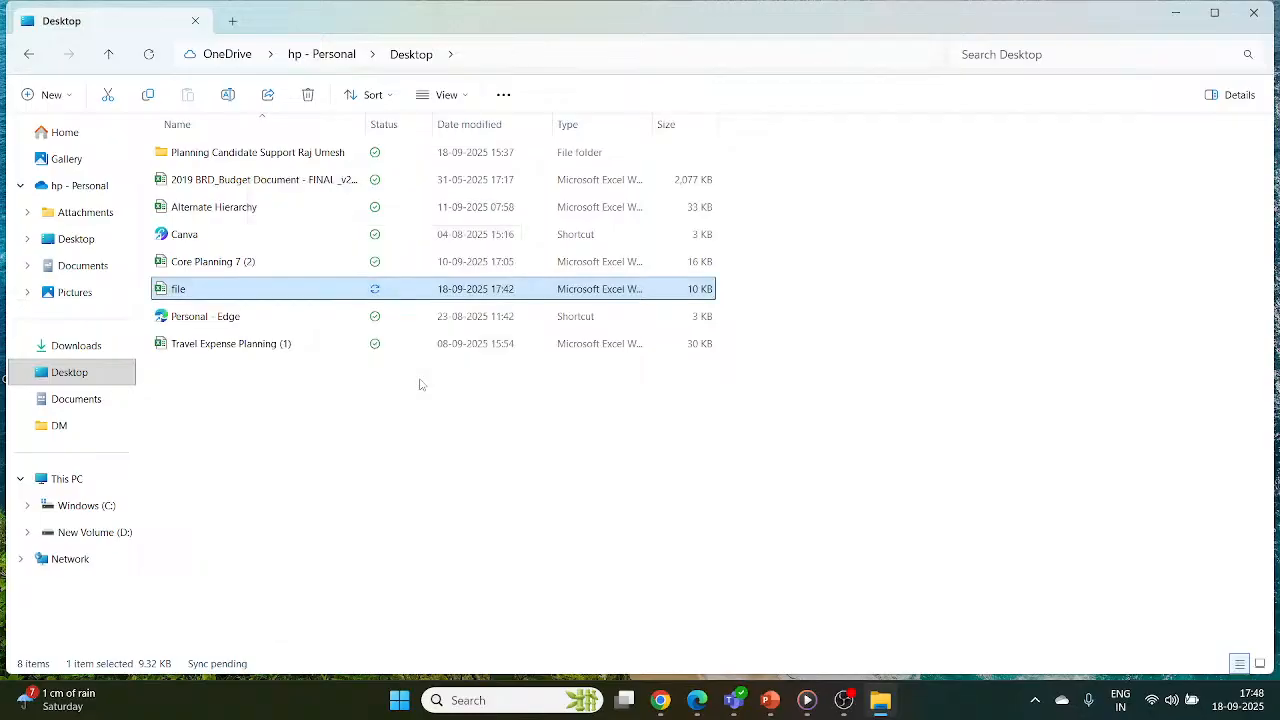
pyautogui.click(82, 344)
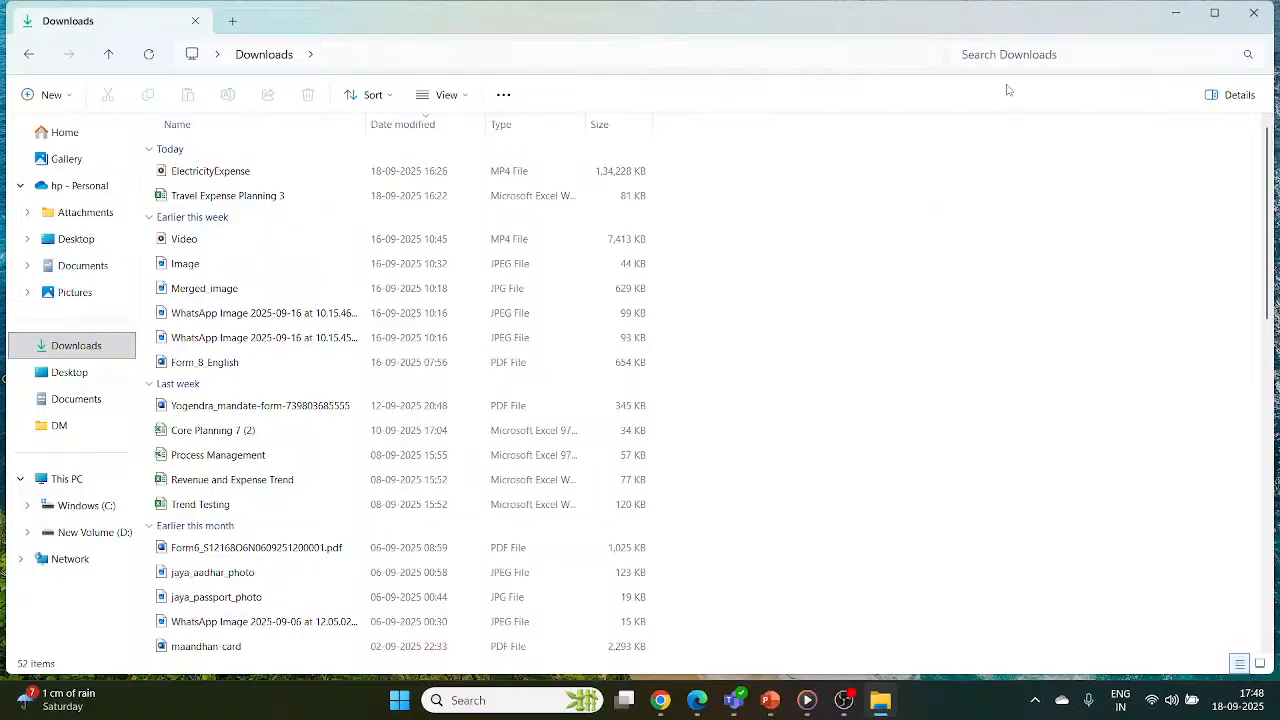
# - Minimize File Explorer and switch to the Teams chat window from the taskbar
pyautogui.click(1175, 12)
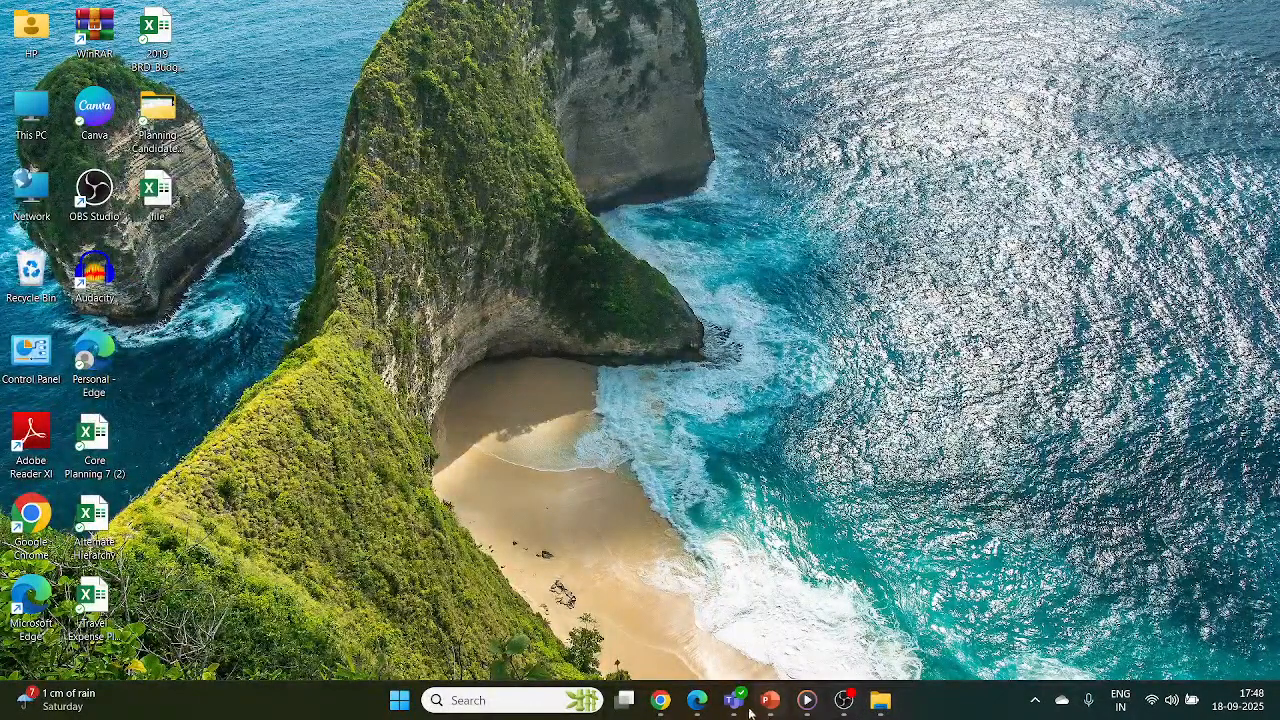
pyautogui.moveTo(708, 702)
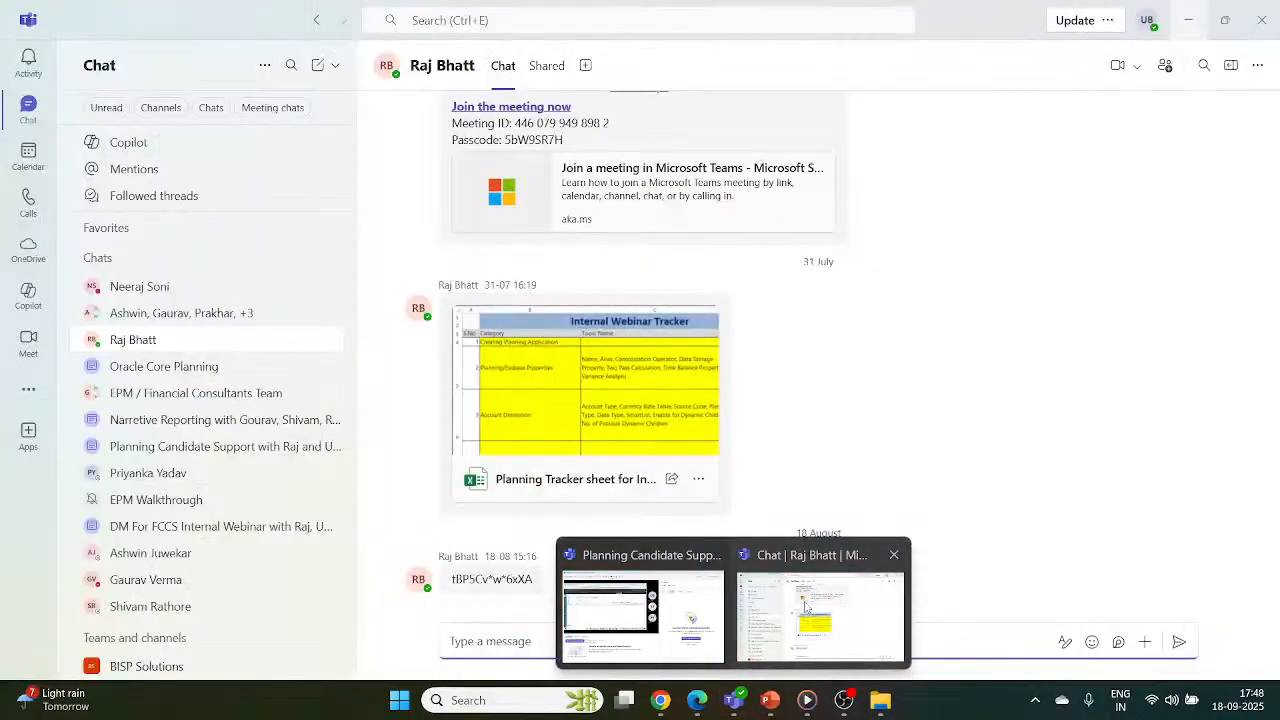
pyautogui.click(806, 606)
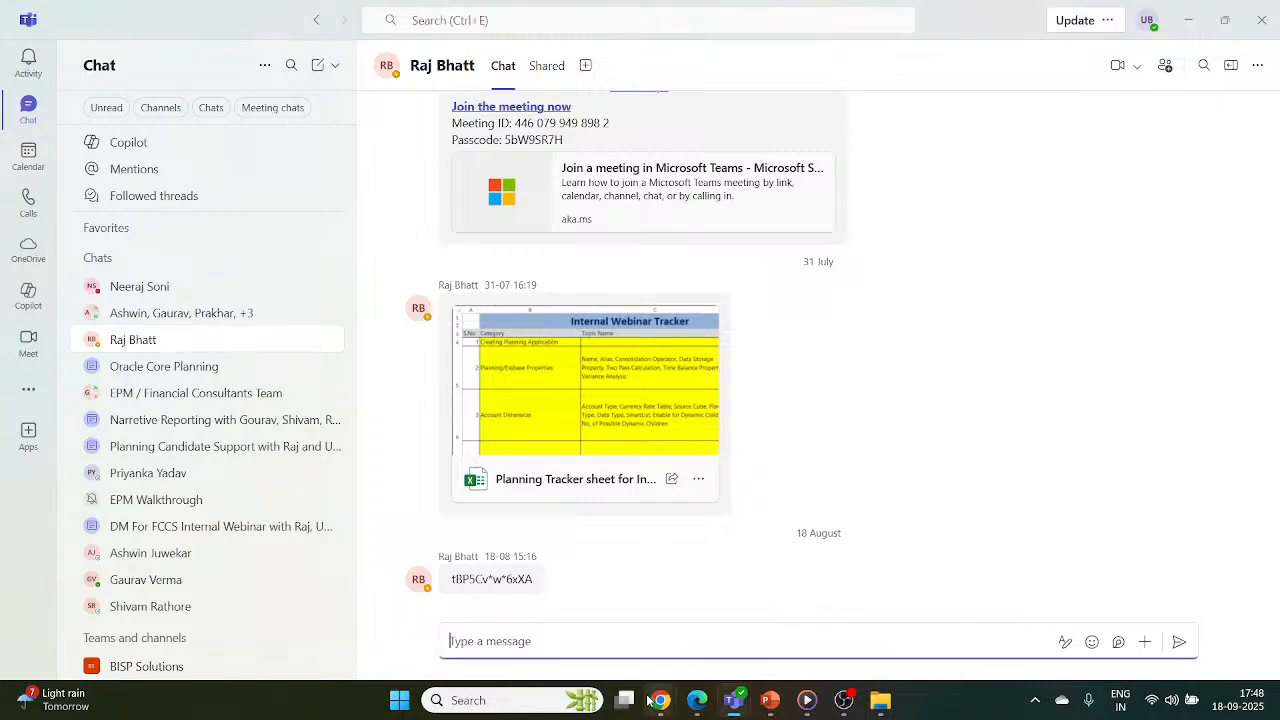
# - Bring the Data Management window back and refresh the data load rule list
pyautogui.moveTo(660, 700)
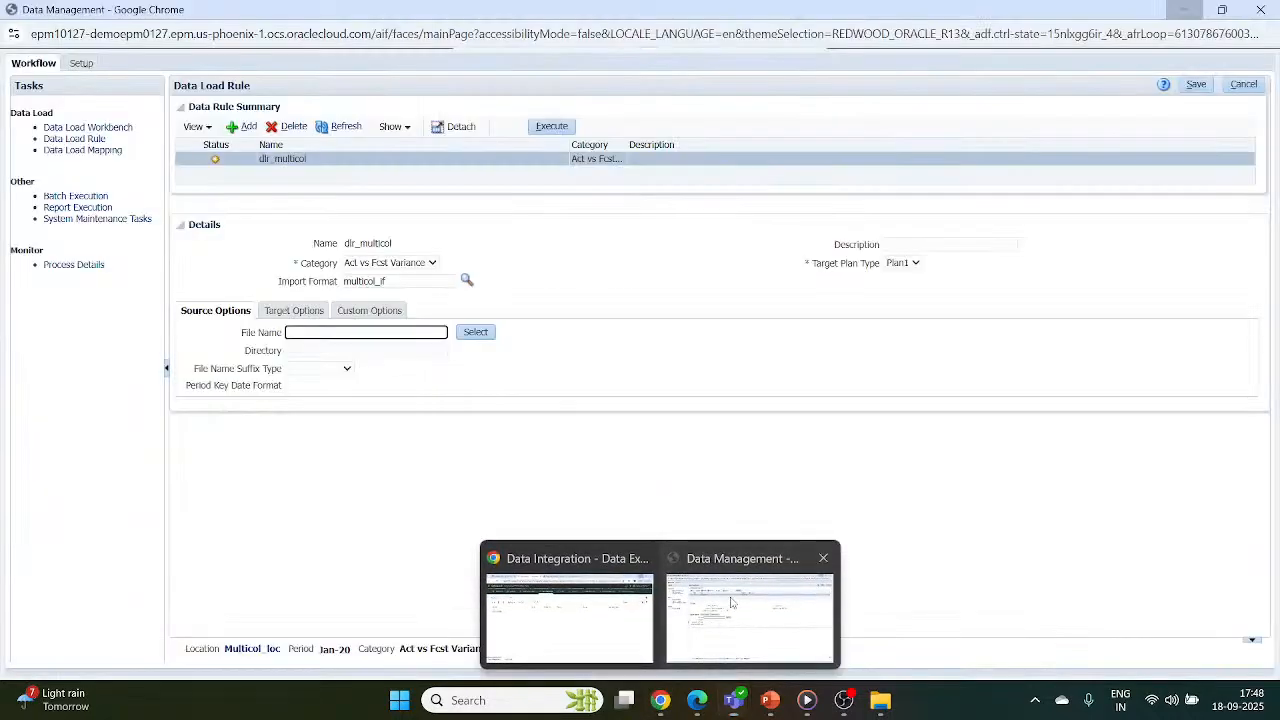
pyautogui.click(730, 601)
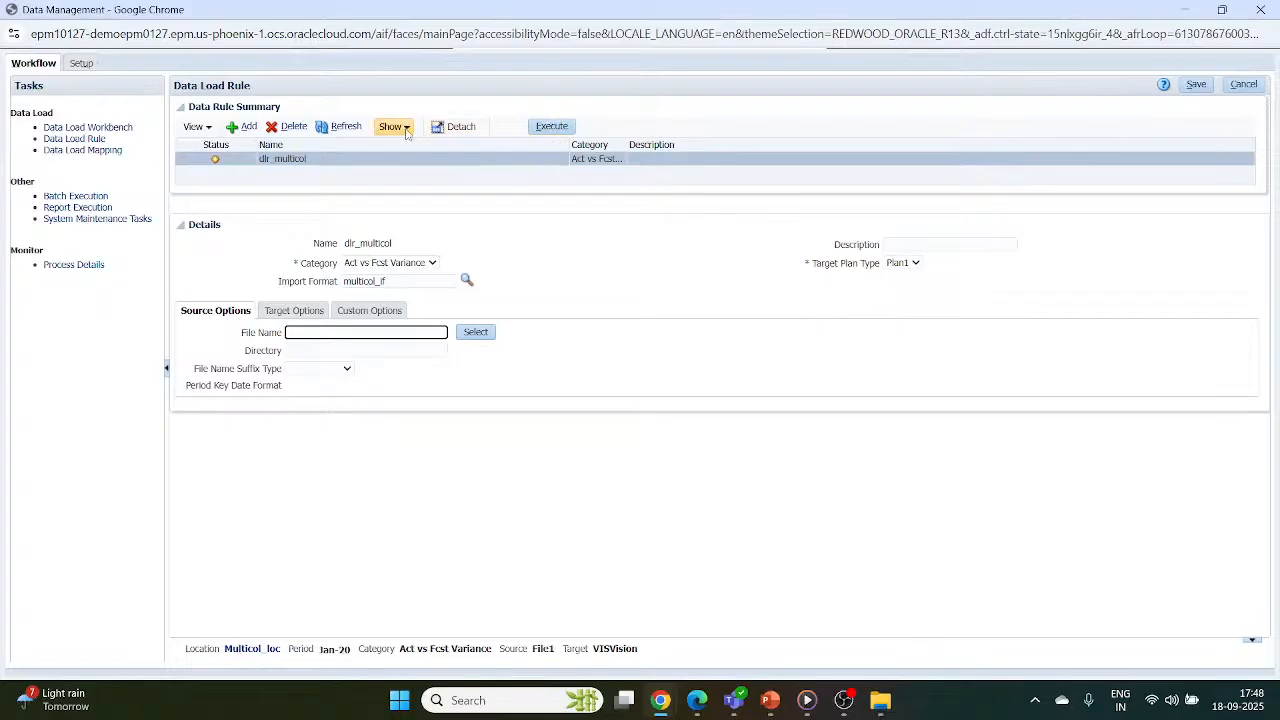
pyautogui.click(324, 129)
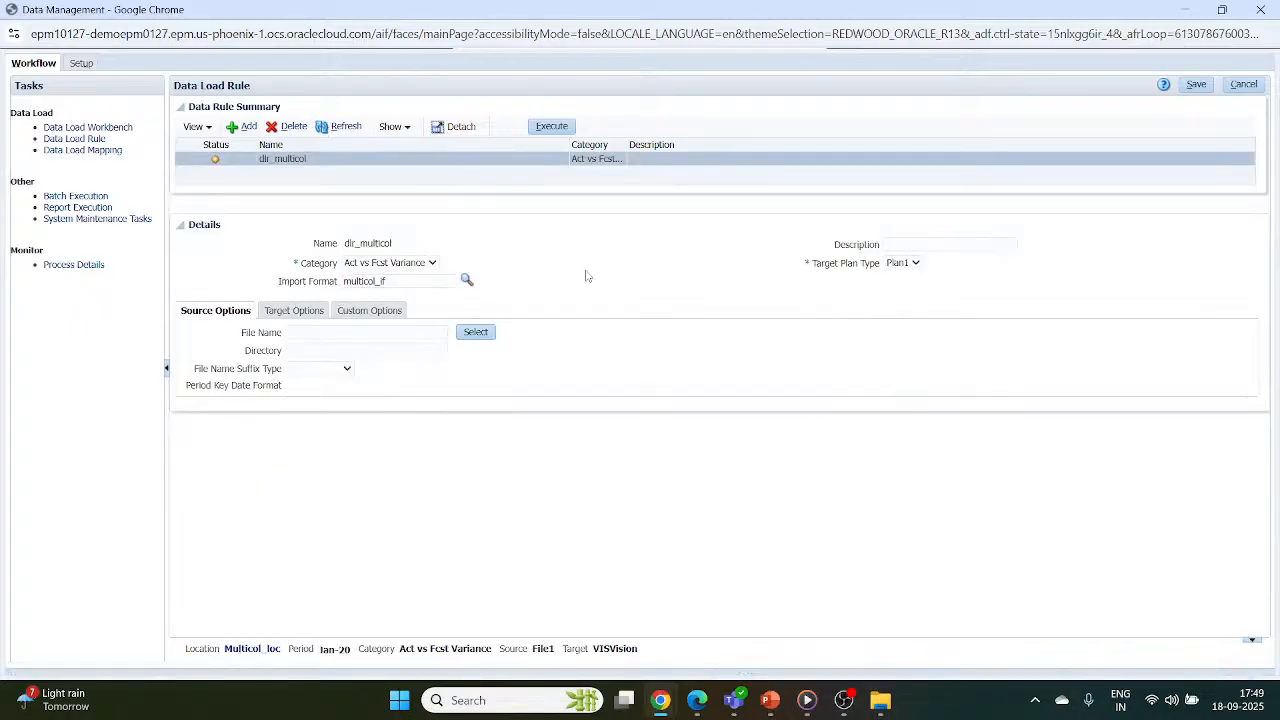
# - Upload file.xlsx from the Desktop and select it as dlr_multicol's source file name
pyautogui.click(348, 330)
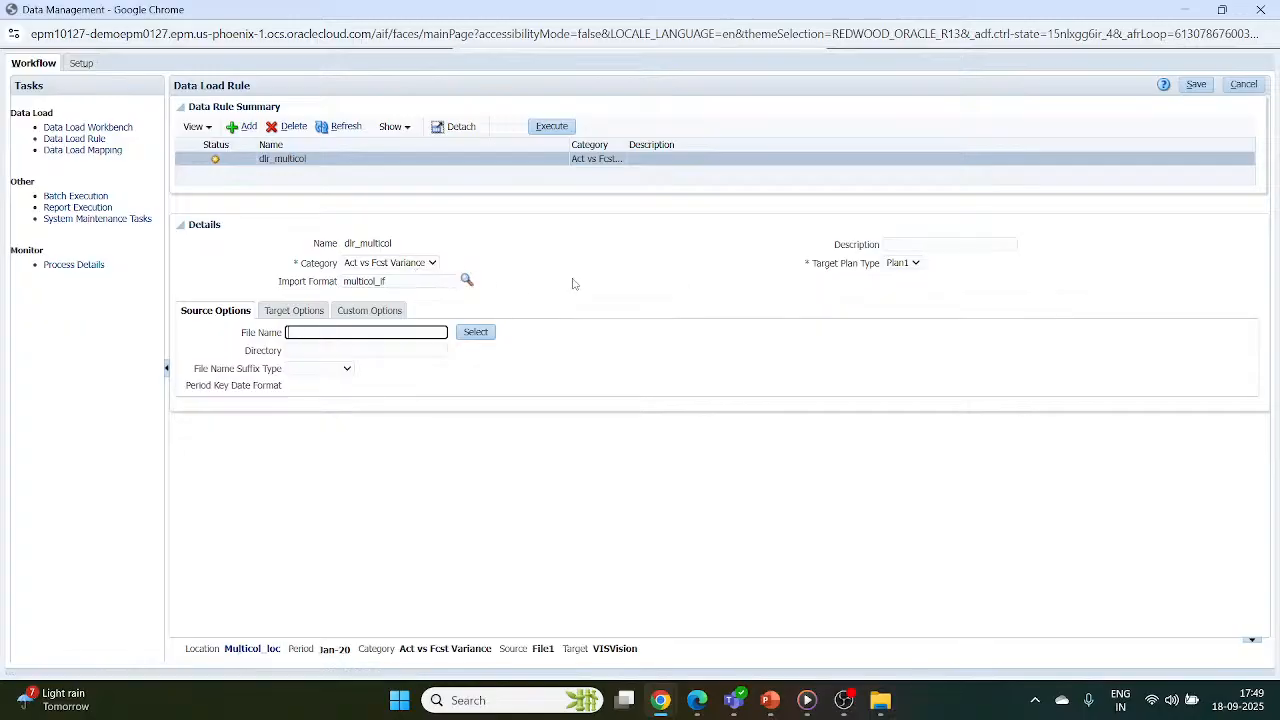
pyautogui.click(476, 333)
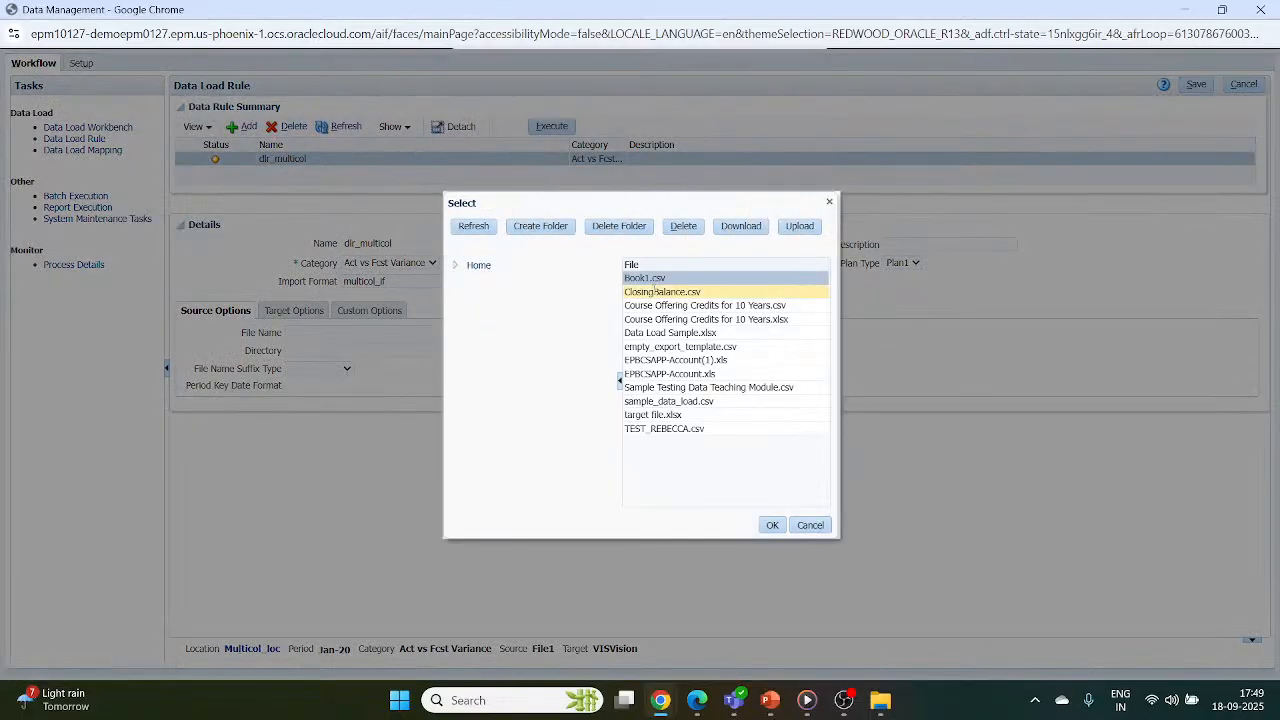
pyautogui.click(790, 226)
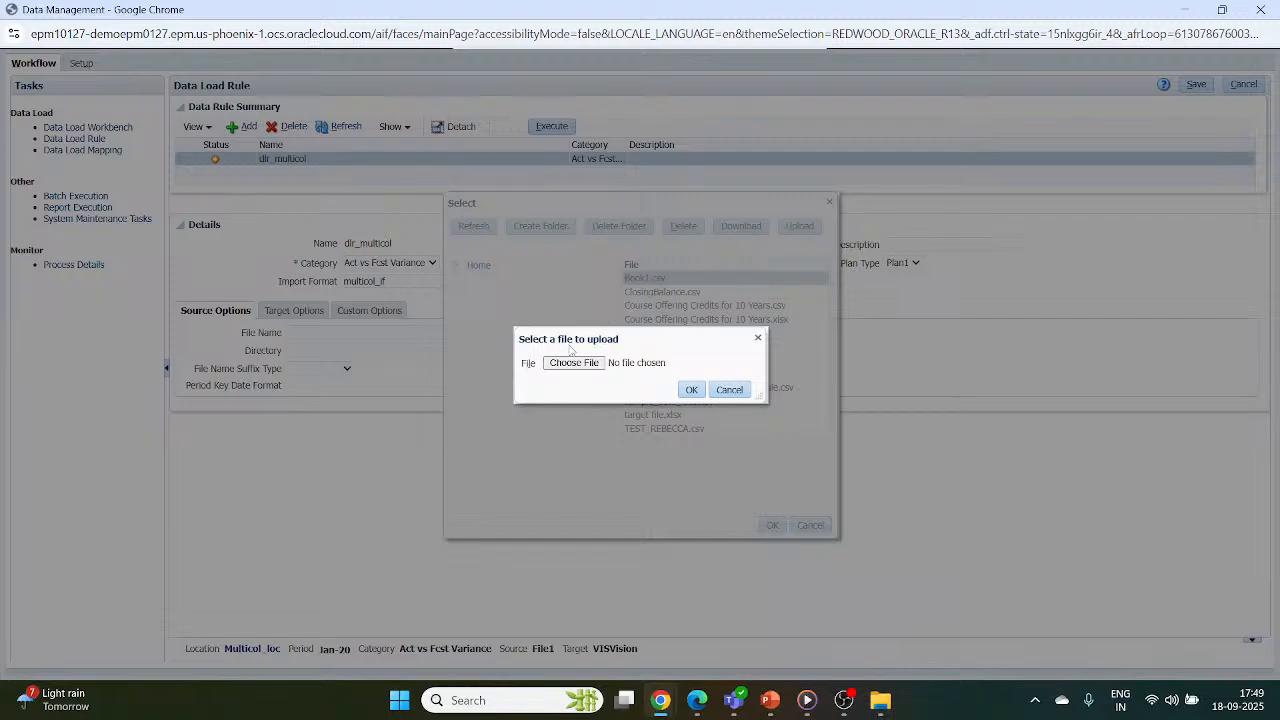
pyautogui.click(566, 364)
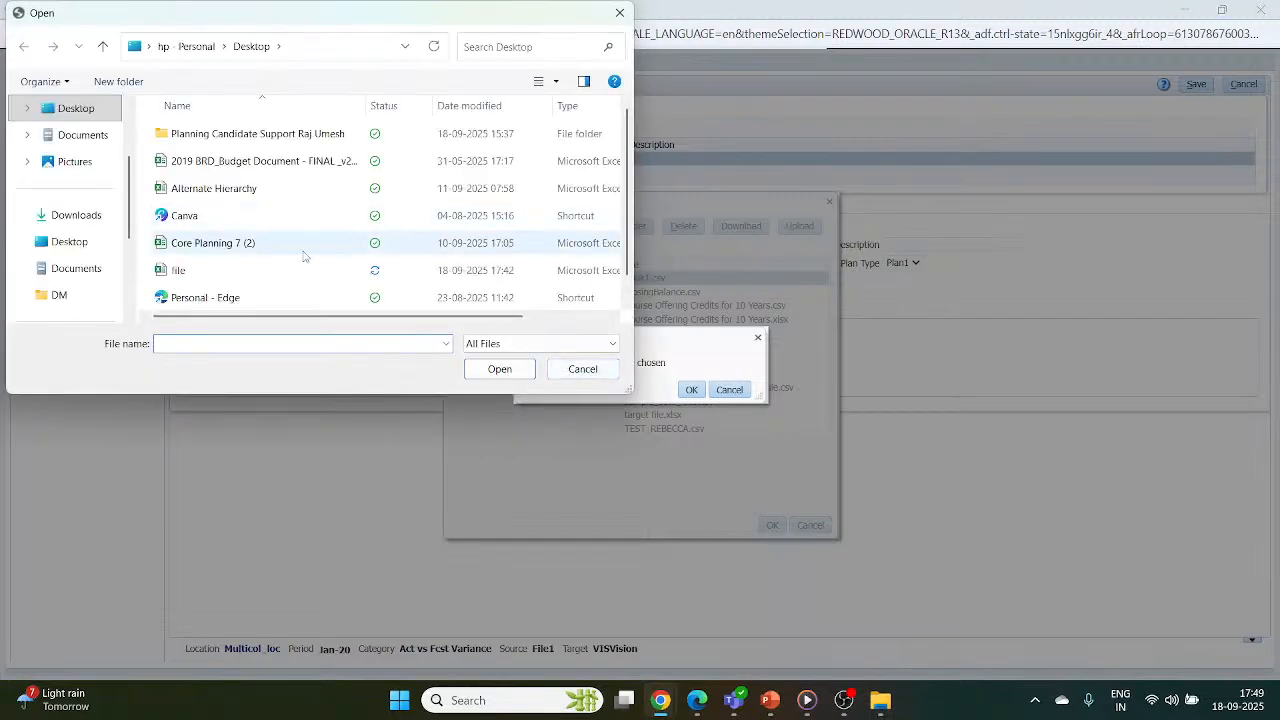
pyautogui.click(174, 278)
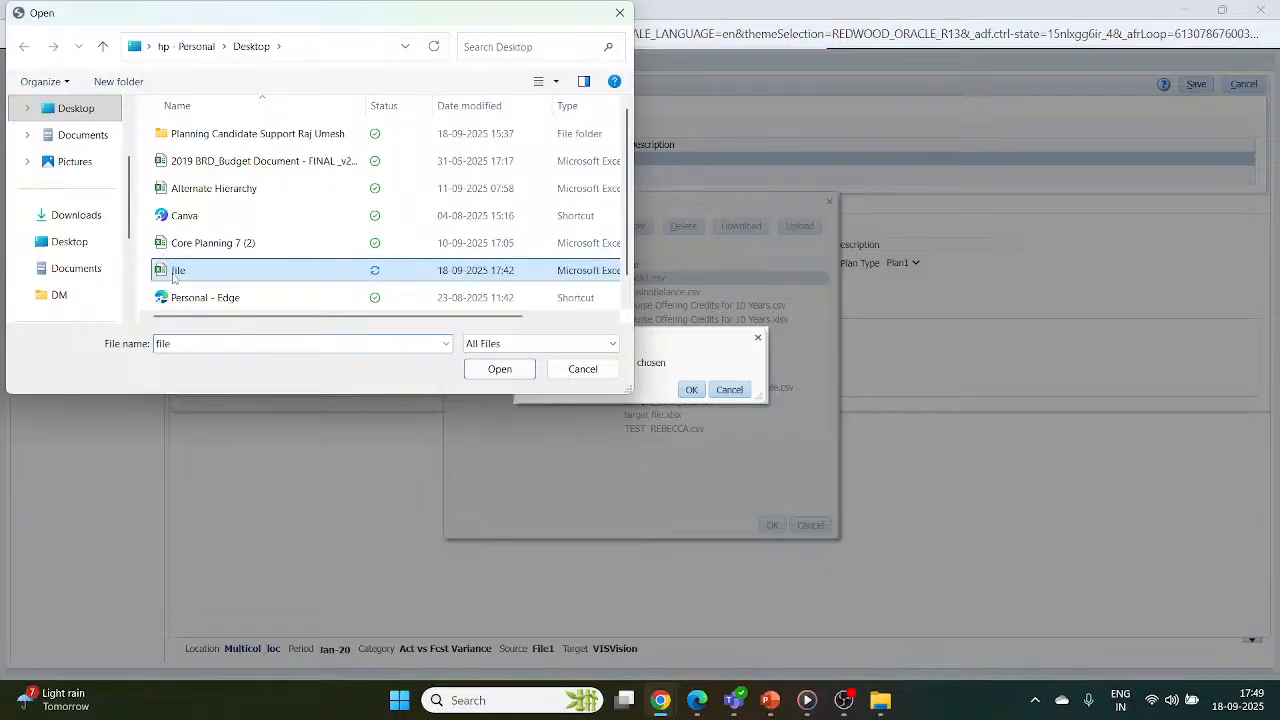
pyautogui.click(502, 369)
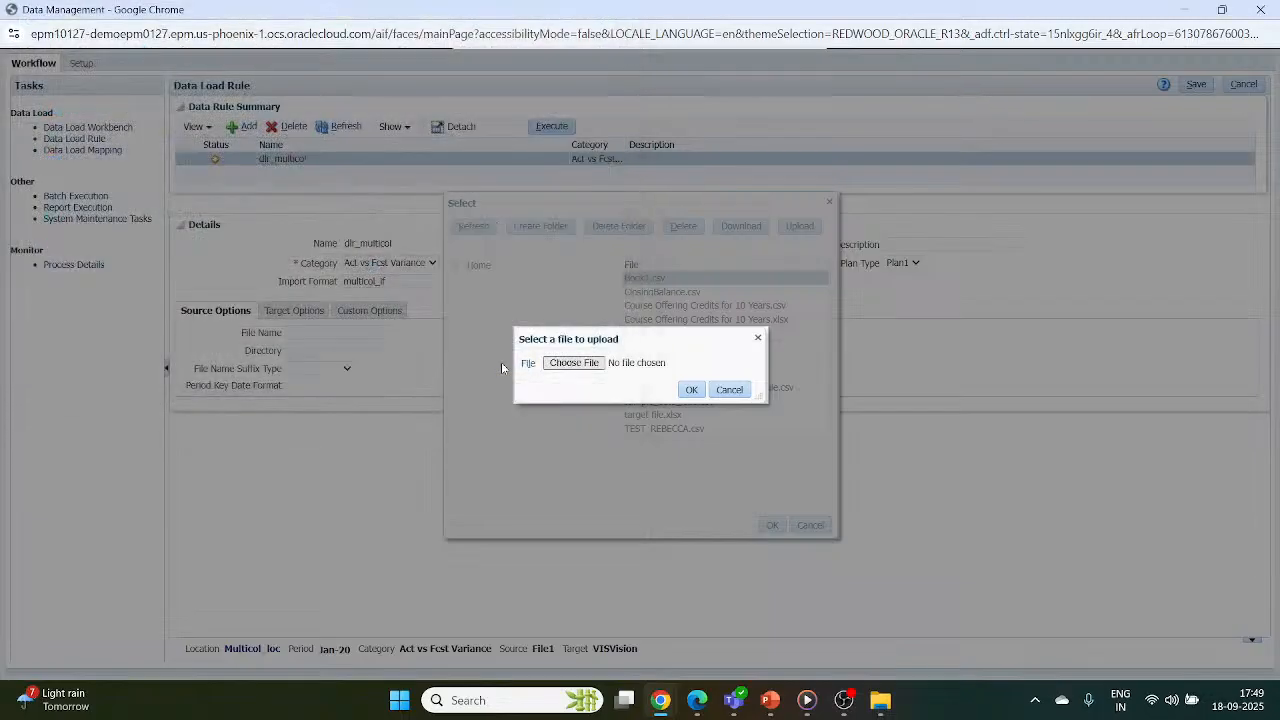
pyautogui.click(688, 391)
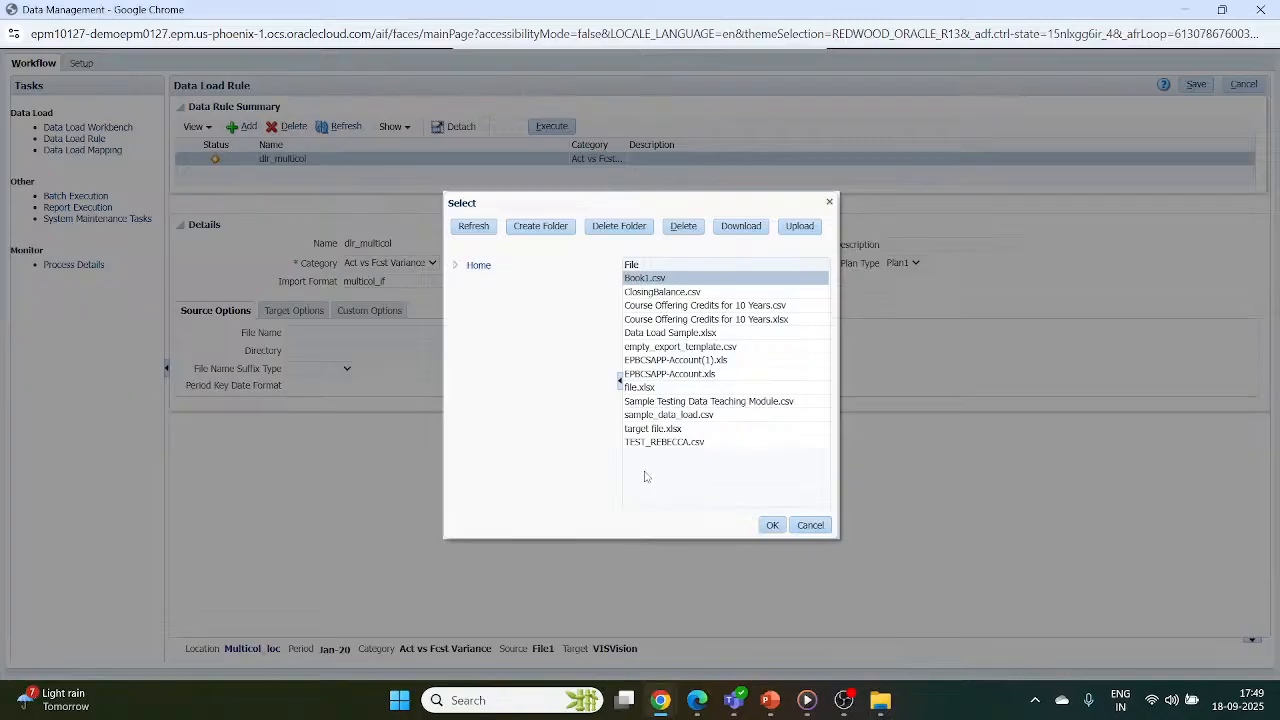
pyautogui.click(653, 387)
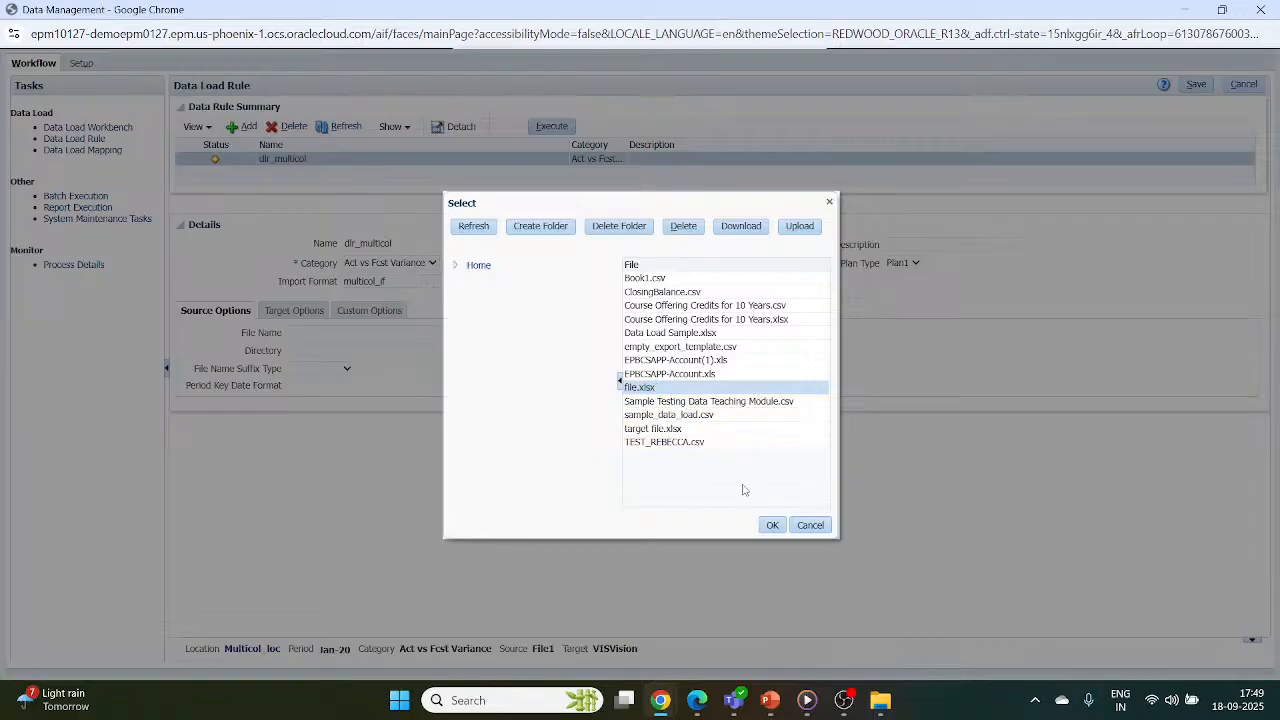
pyautogui.click(772, 527)
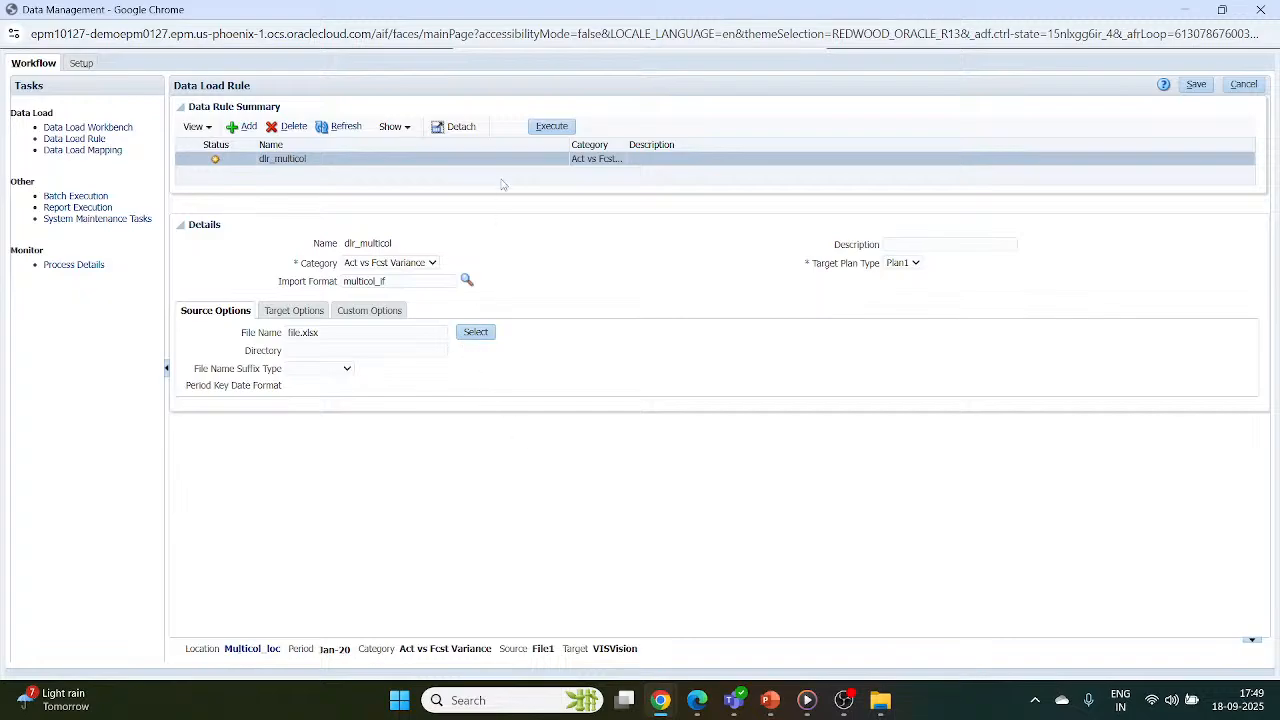
# - Set run options: Import from Source, Export to Target, end period Mar-20, file file.xlsx
pyautogui.click(553, 126)
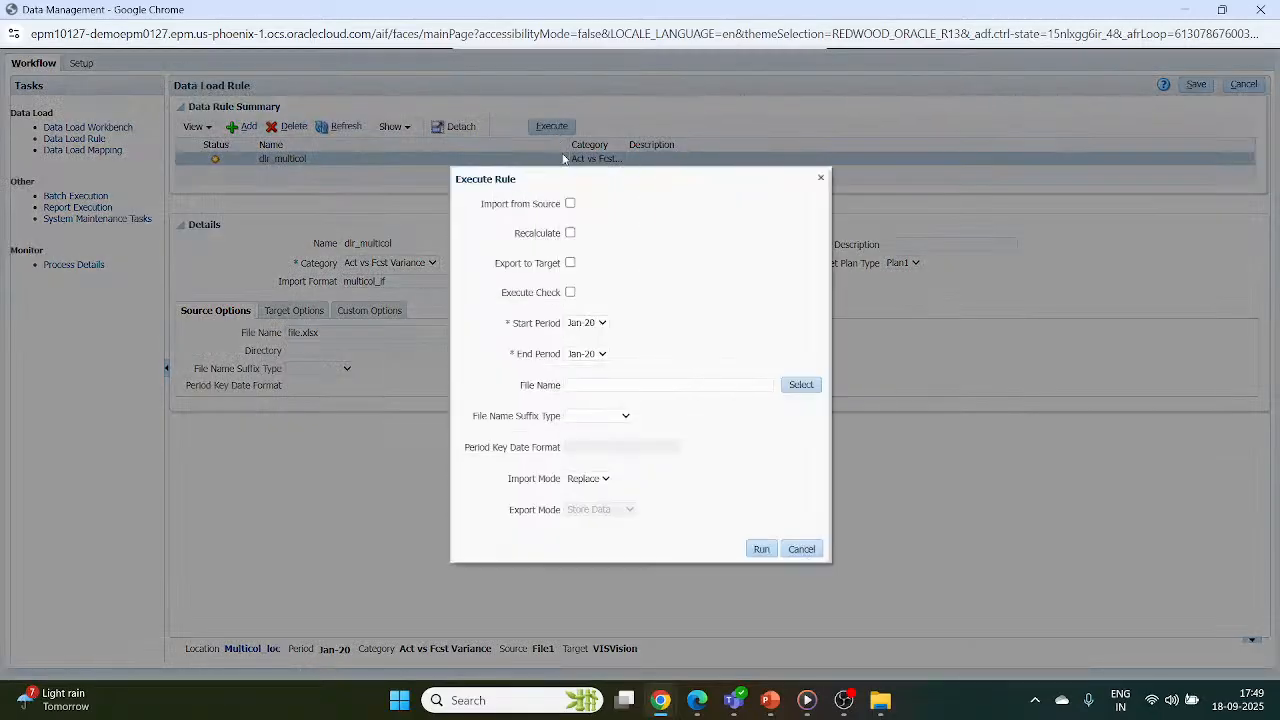
pyautogui.click(570, 204)
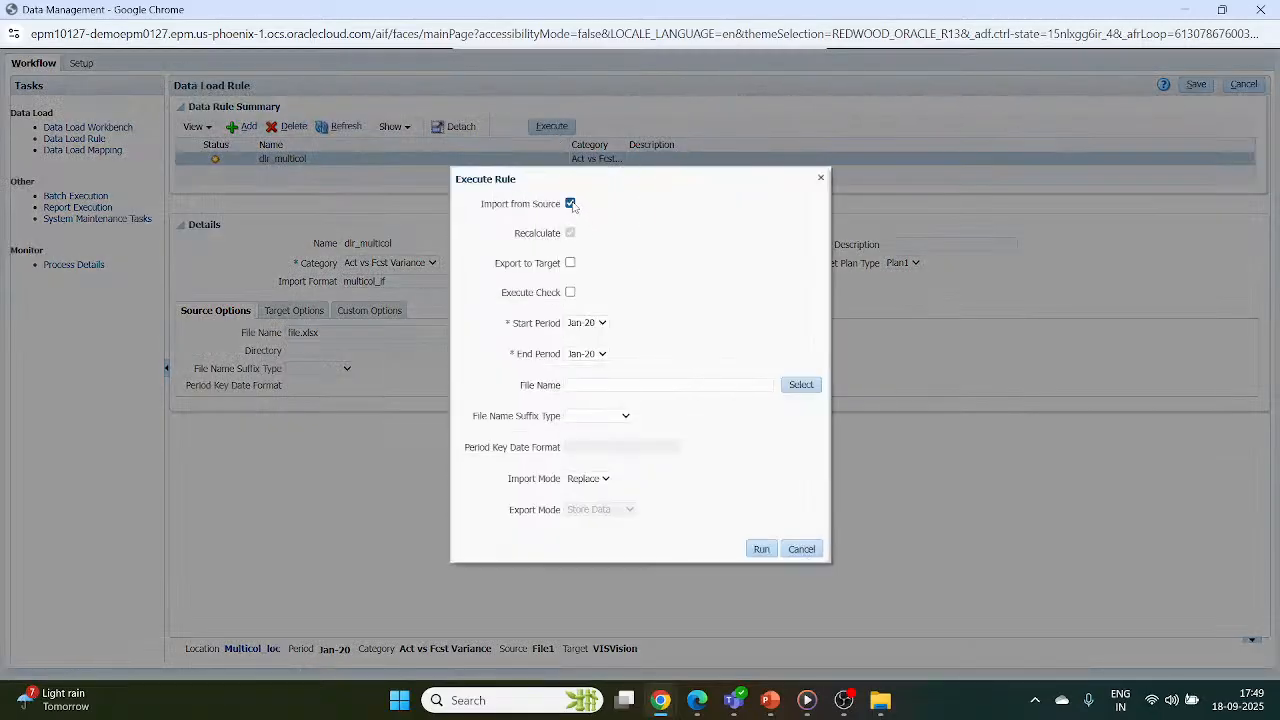
pyautogui.click(570, 263)
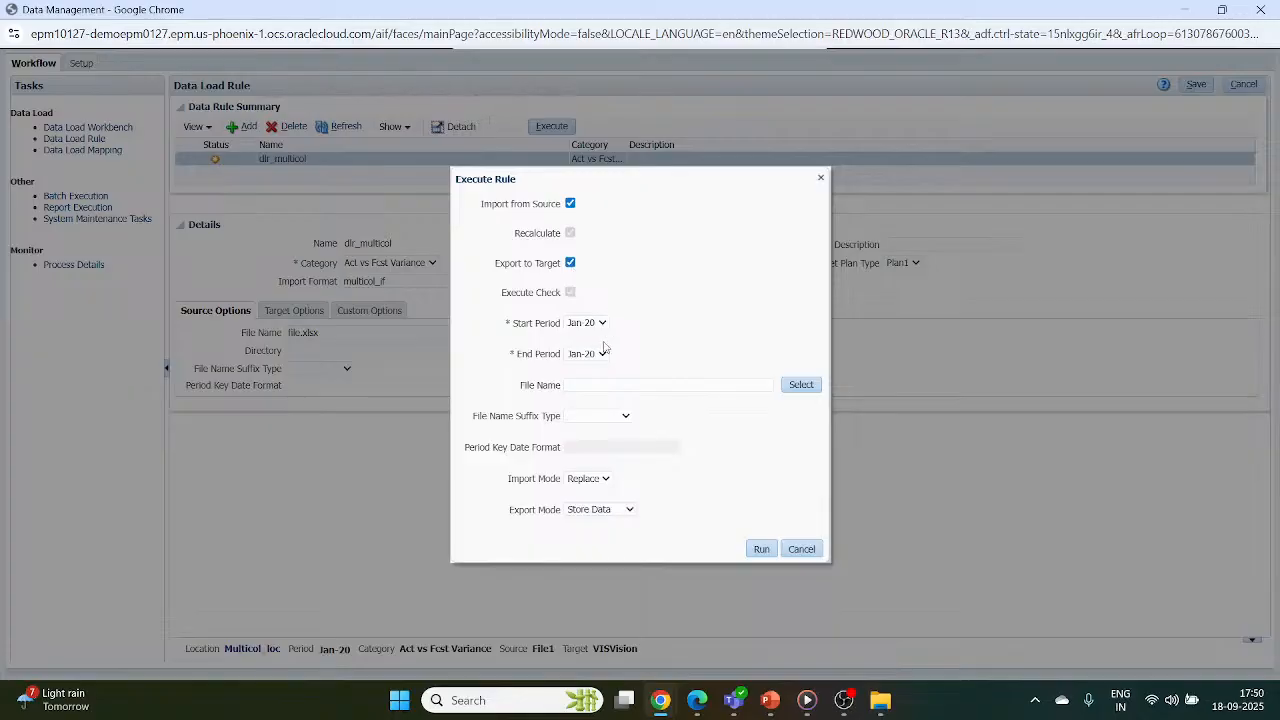
pyautogui.click(603, 355)
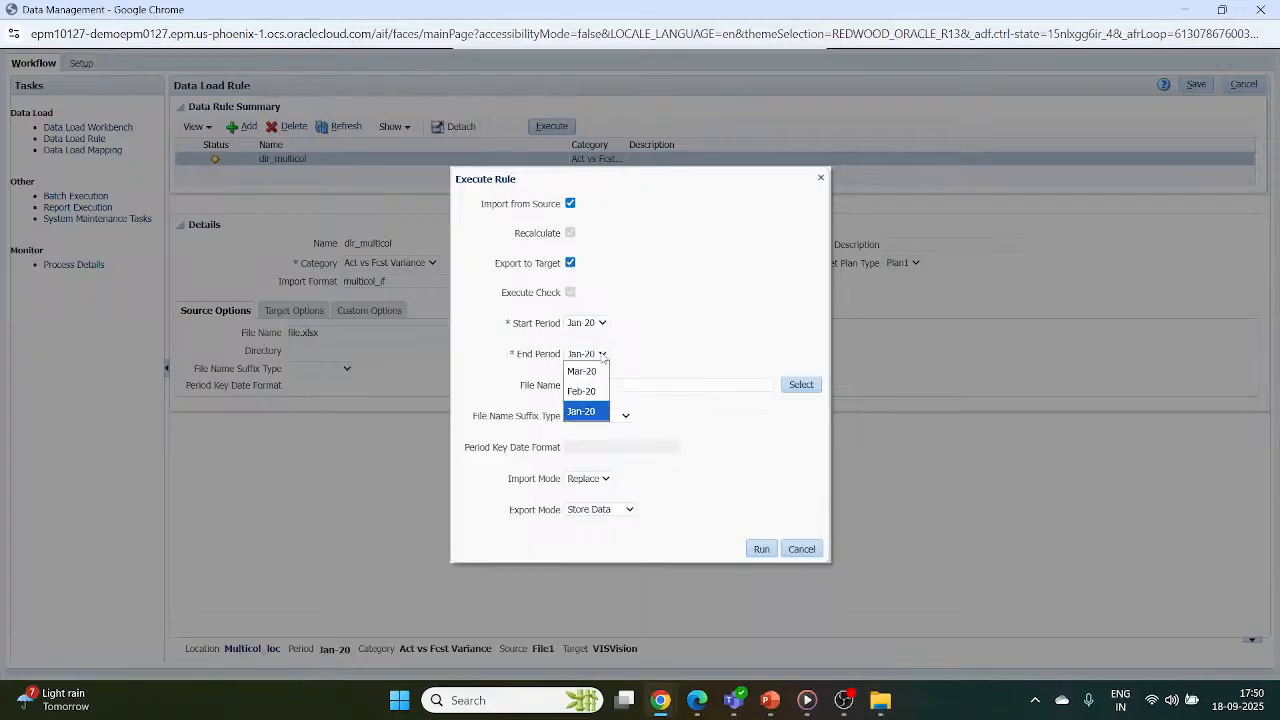
pyautogui.click(593, 372)
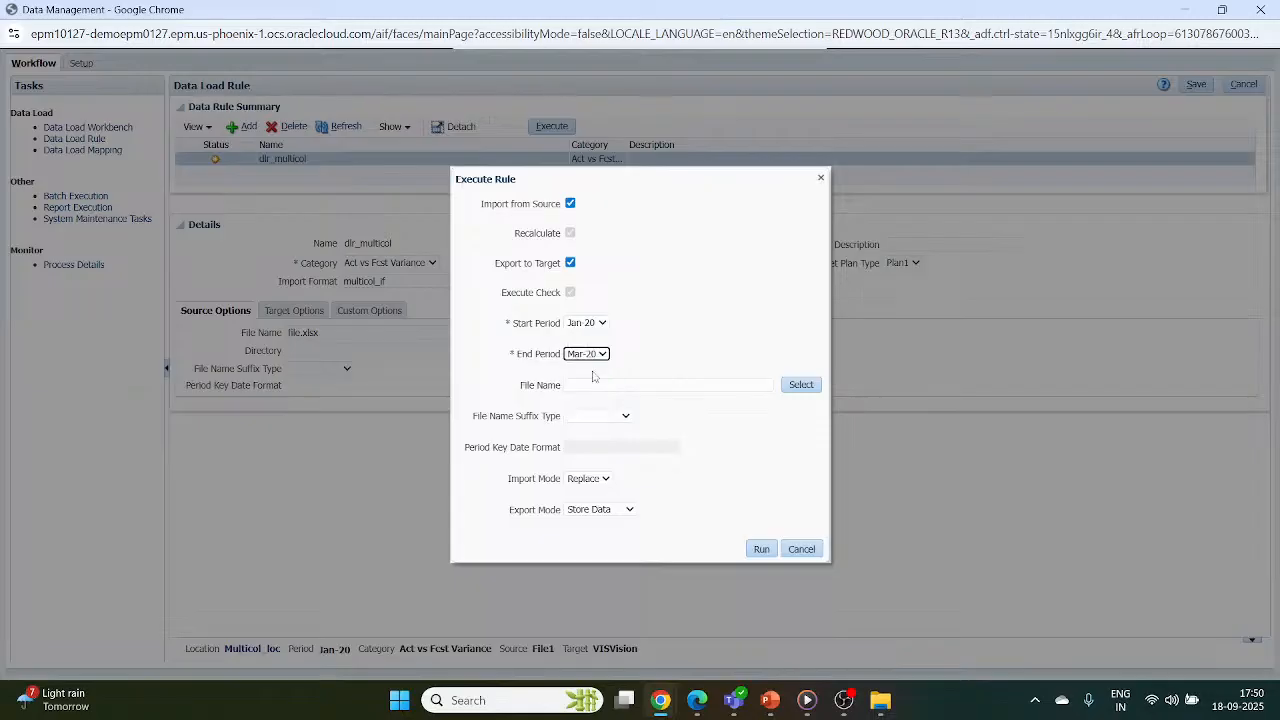
pyautogui.click(665, 385)
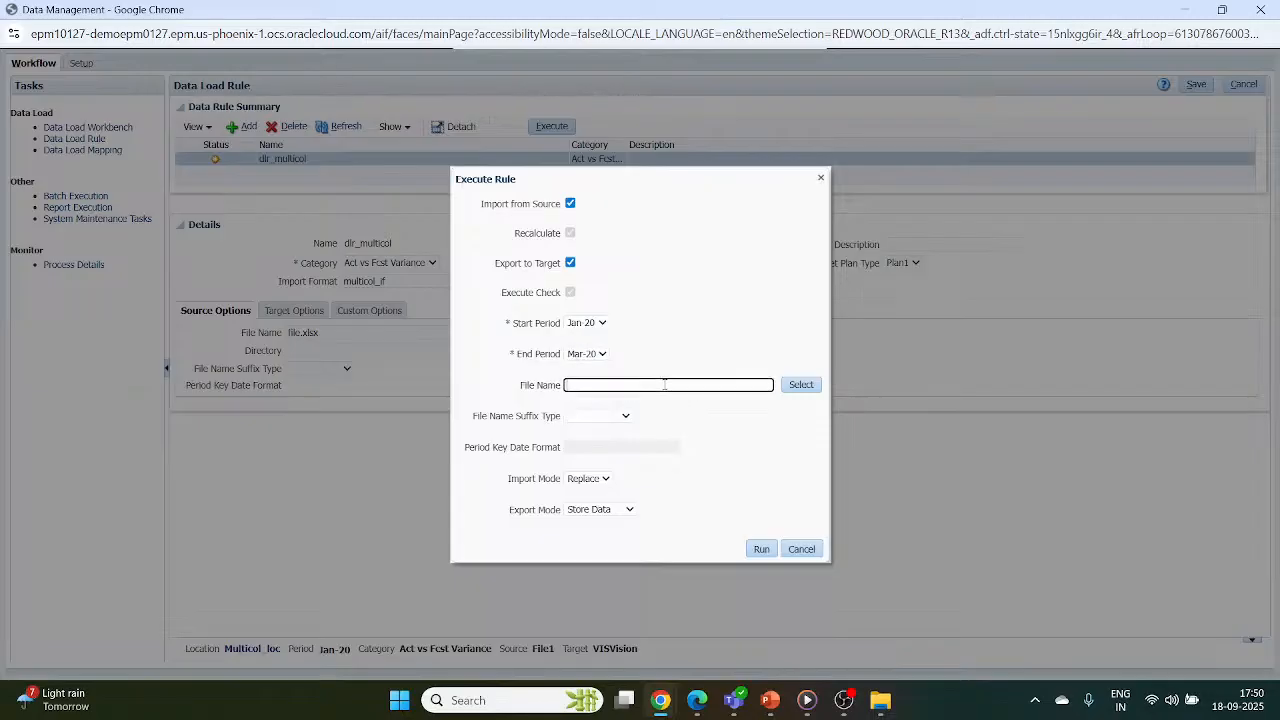
pyautogui.click(799, 386)
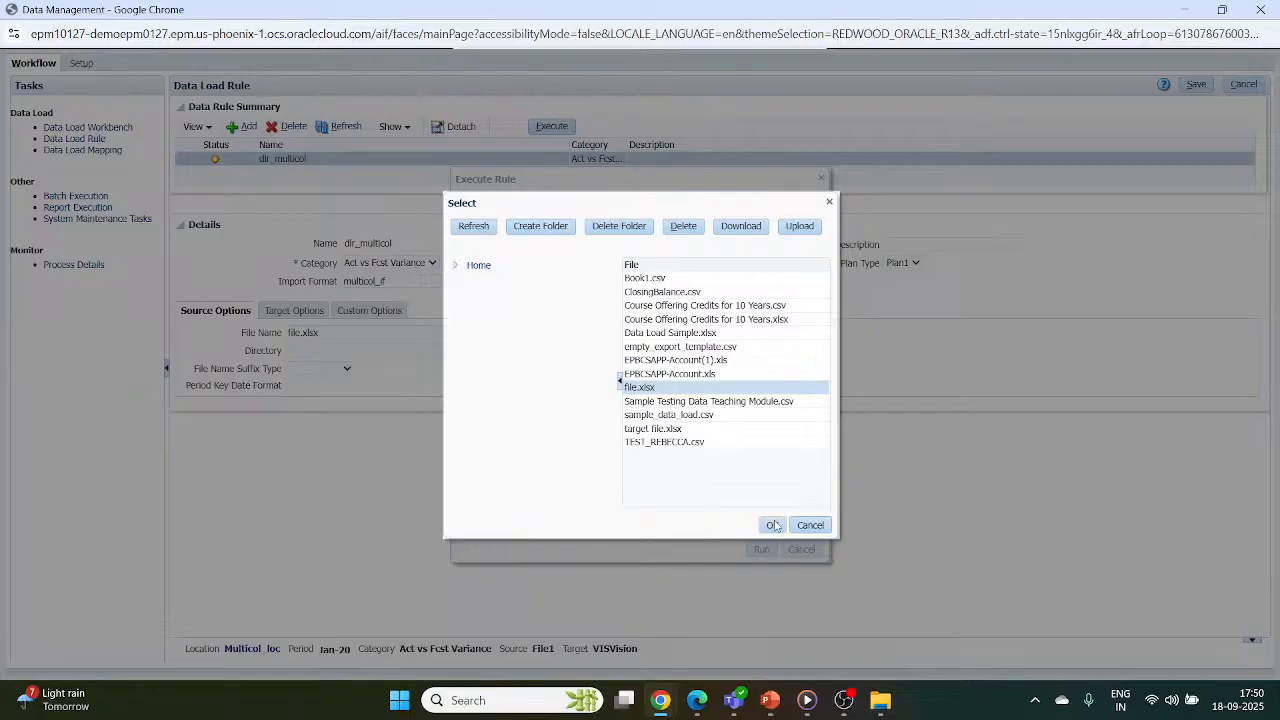
pyautogui.click(774, 526)
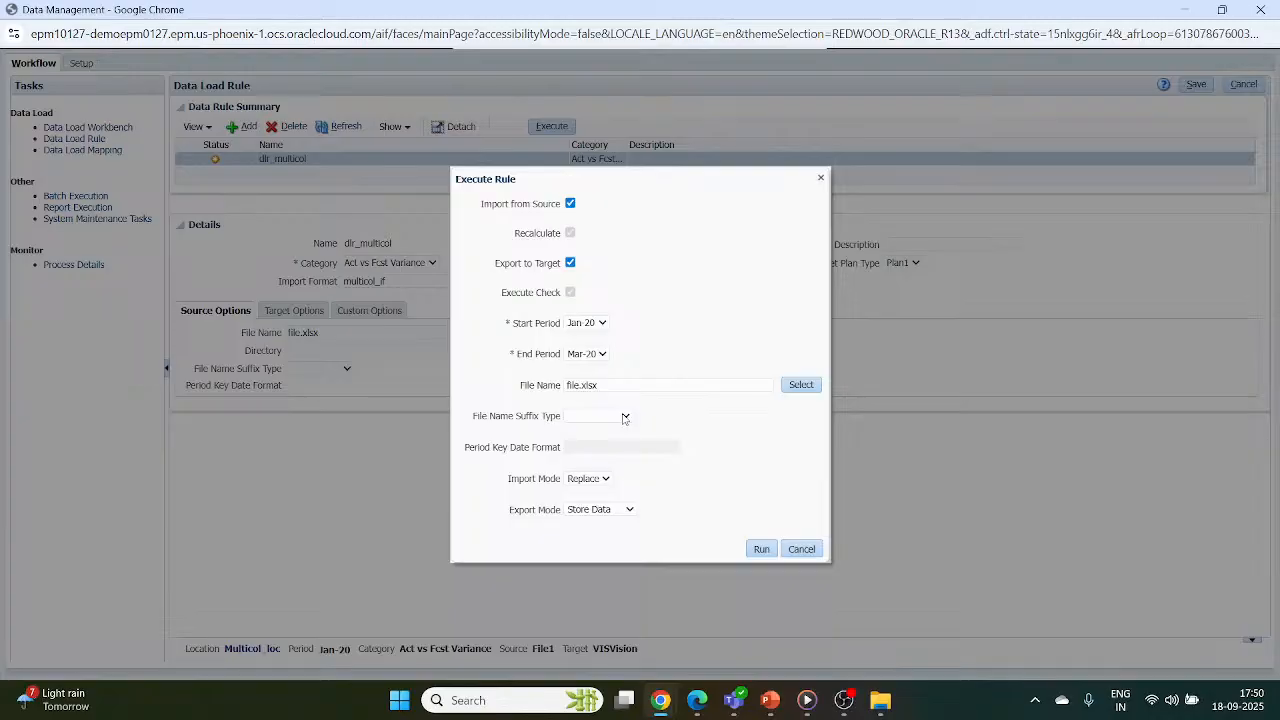
# - Leave the suffix type blank, run, dismiss the EPMFDM-140323 error, and minimise the browser
pyautogui.click(625, 417)
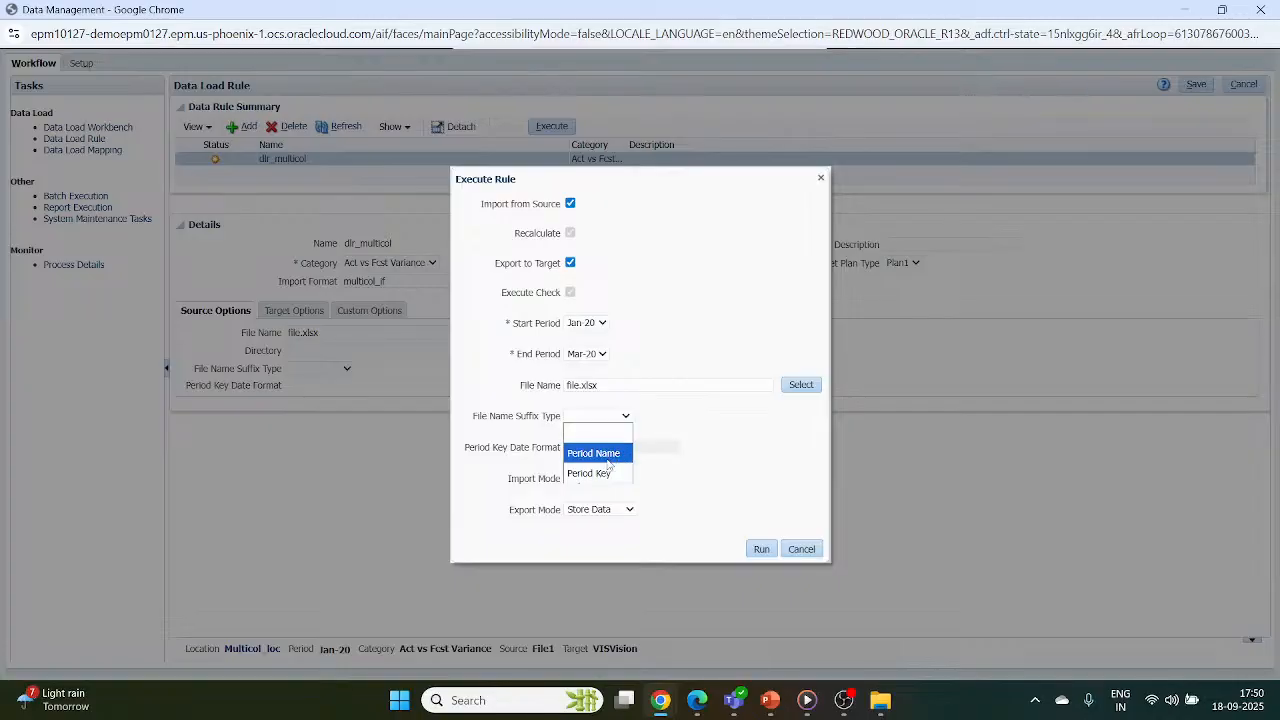
pyautogui.click(702, 417)
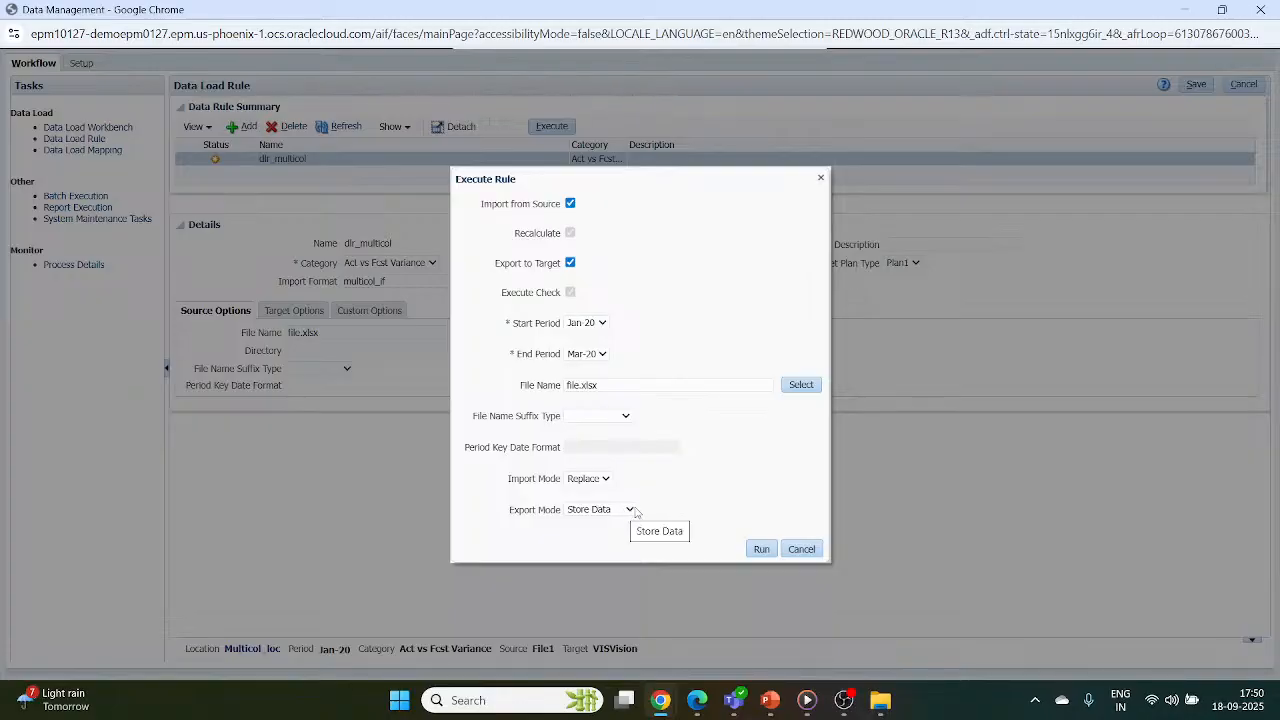
pyautogui.click(760, 548)
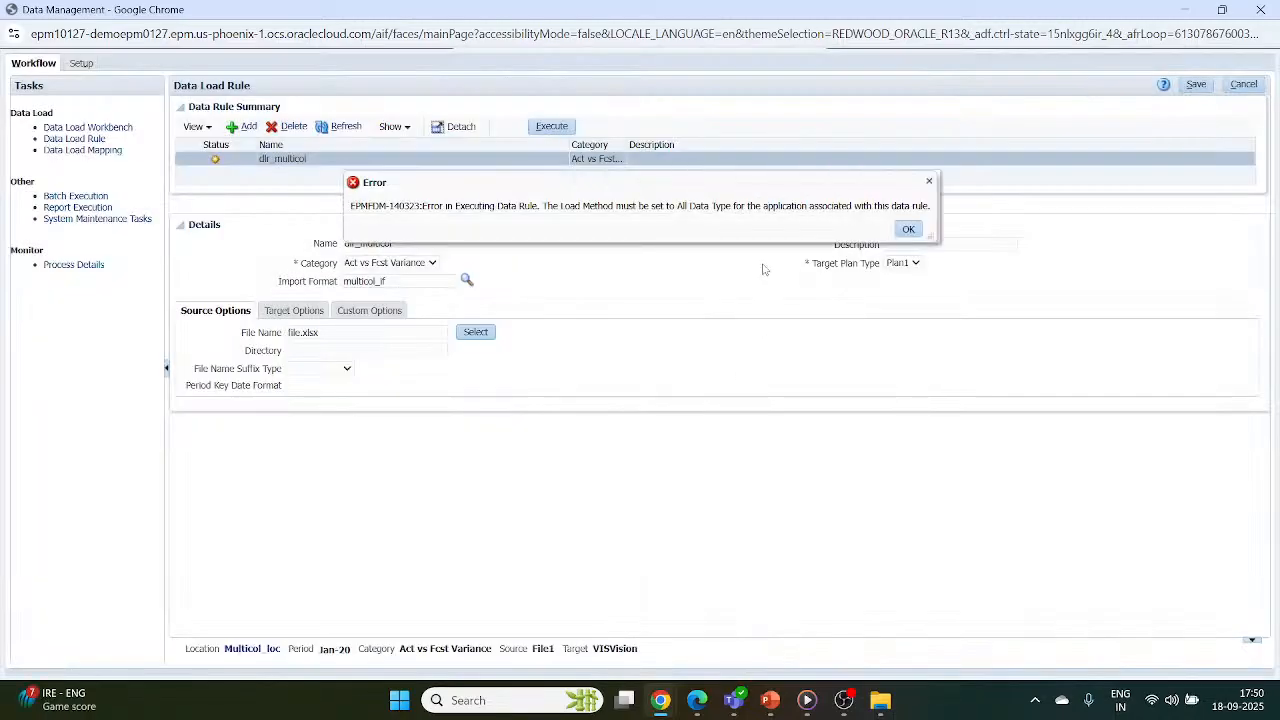
pyautogui.click(908, 230)
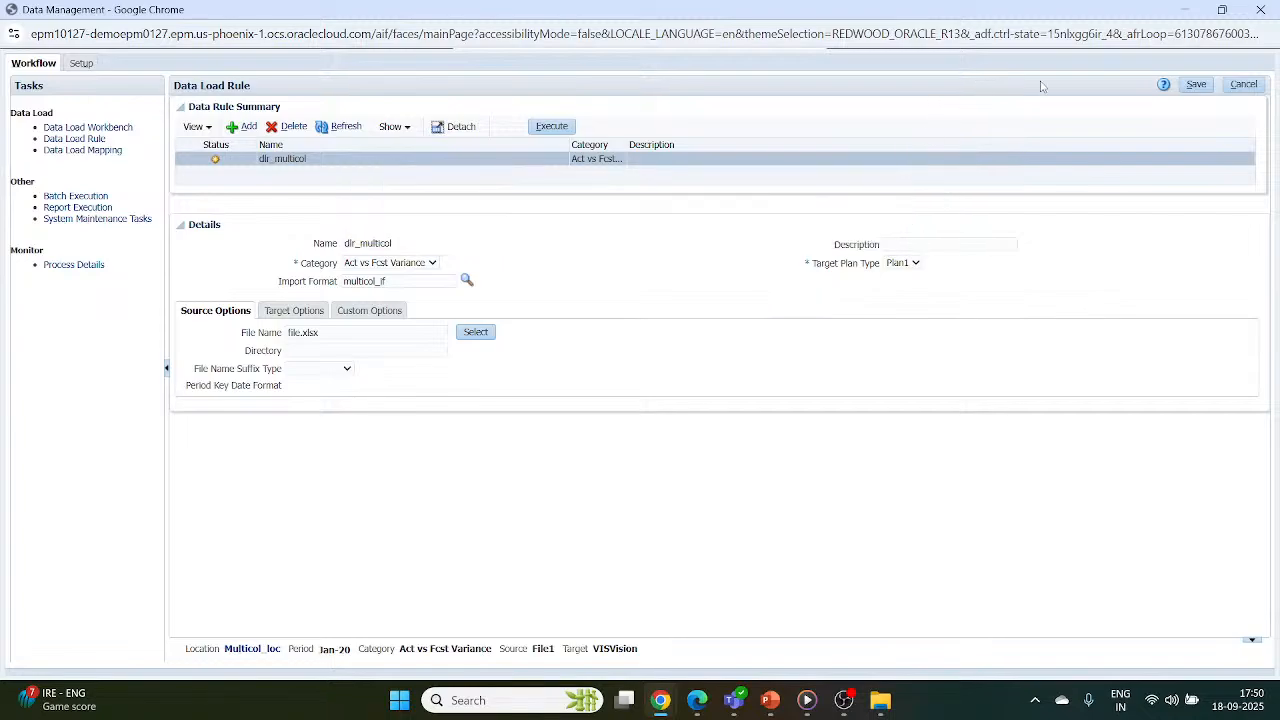
pyautogui.click(1196, 11)
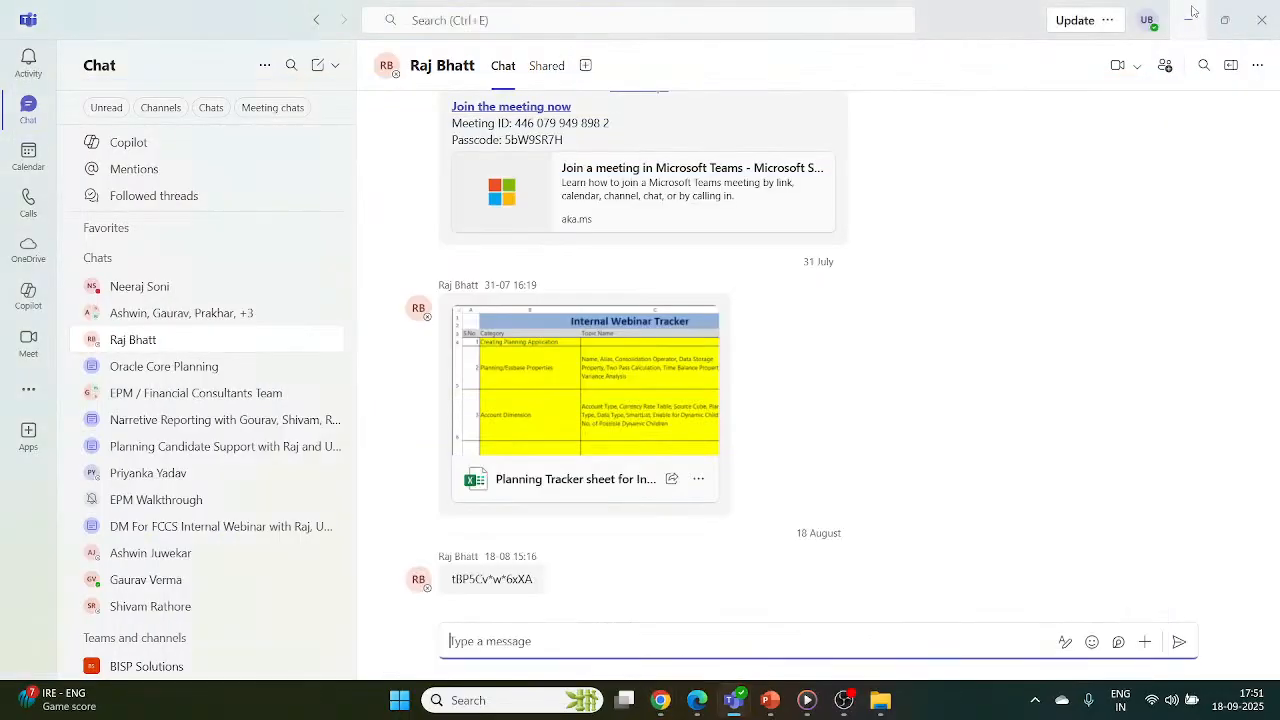
# - Minimise Teams and end the live webinar stream in YouTube Studio, confirming End
pyautogui.click(1192, 12)
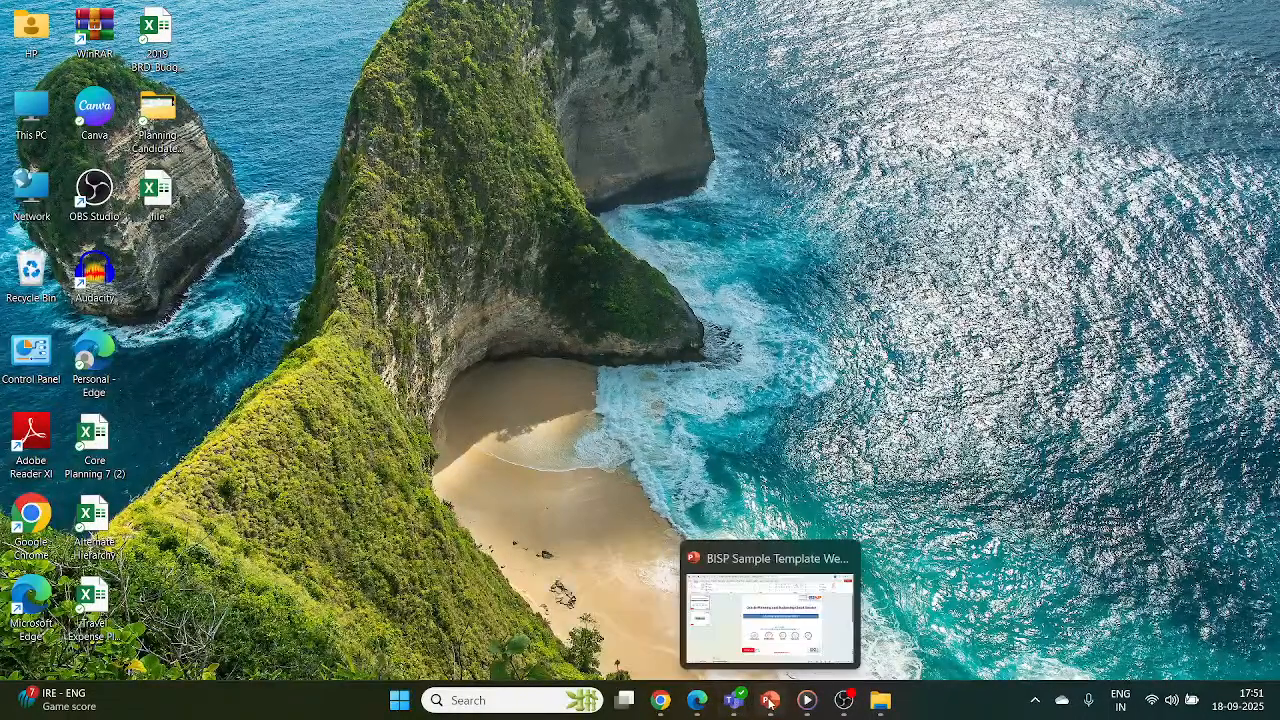
pyautogui.click(850, 702)
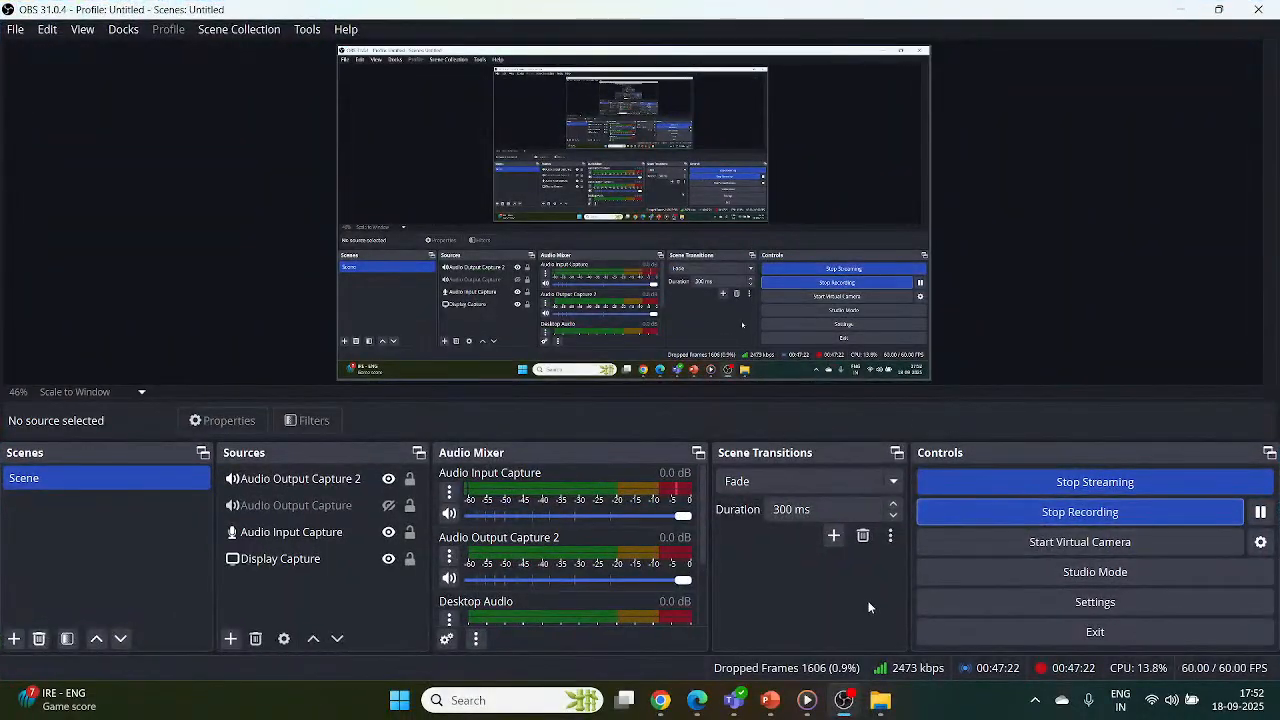
pyautogui.click(695, 702)
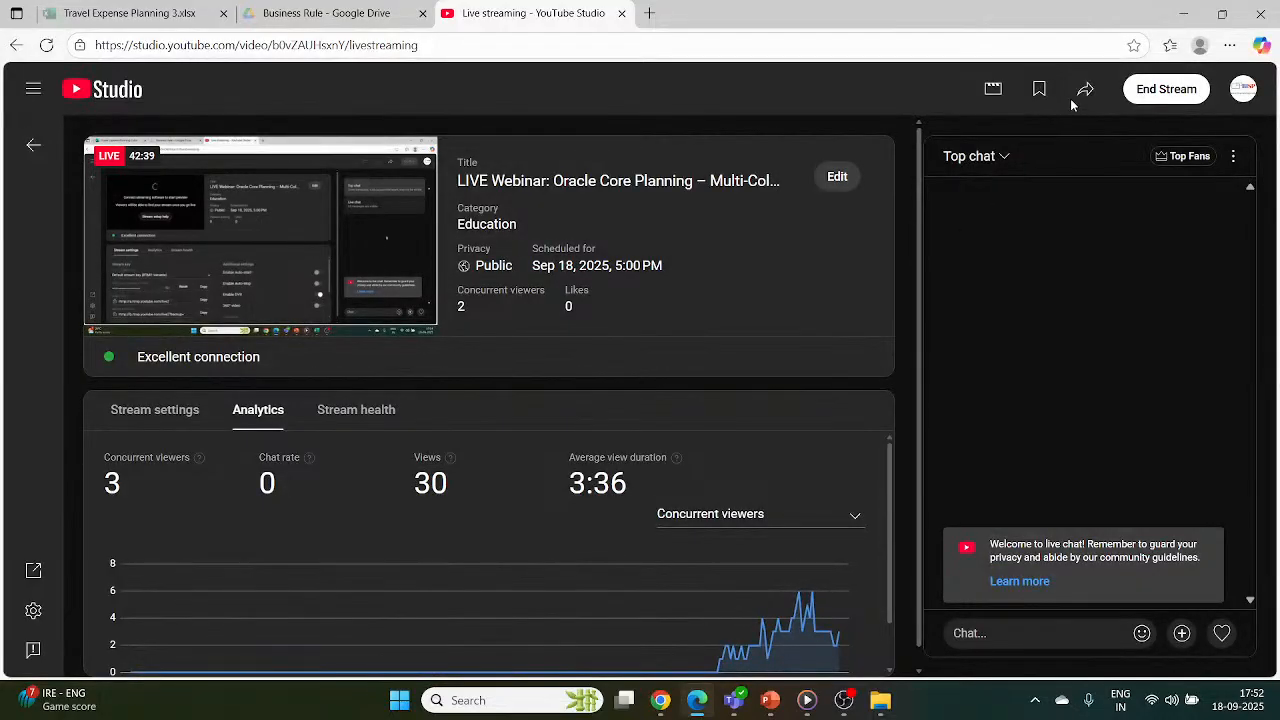
pyautogui.click(1166, 89)
pyautogui.click(783, 436)
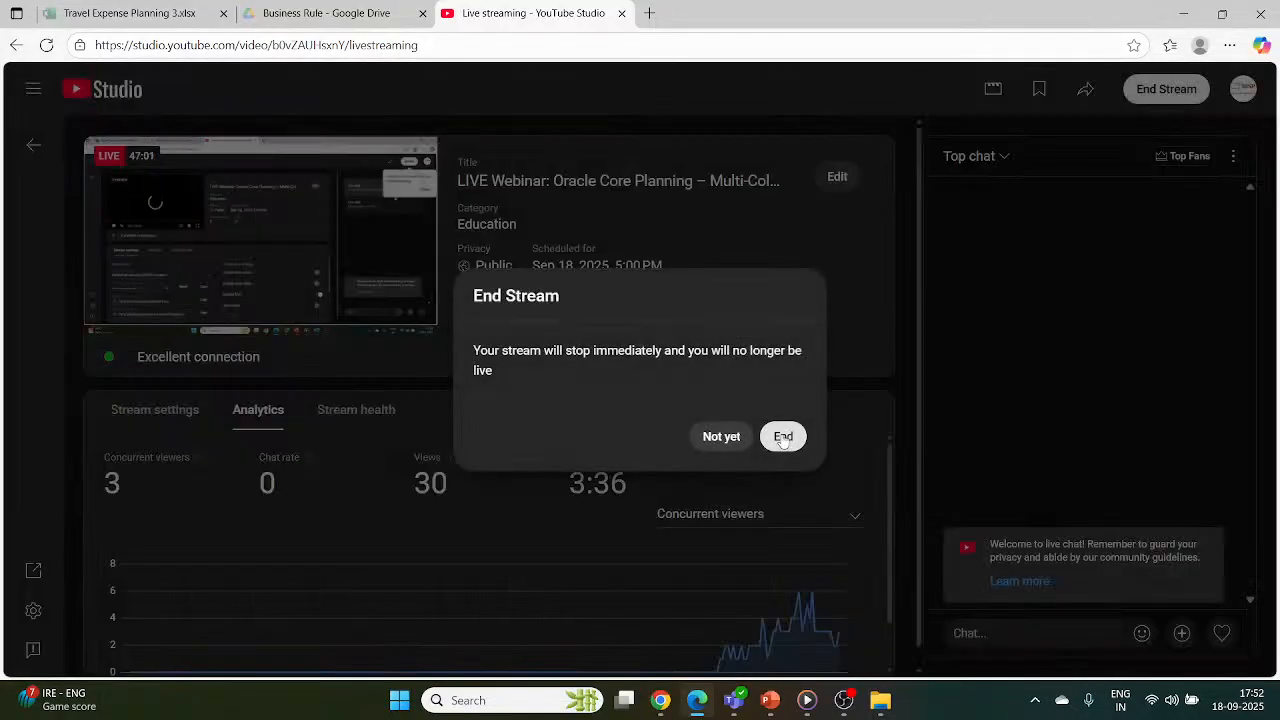